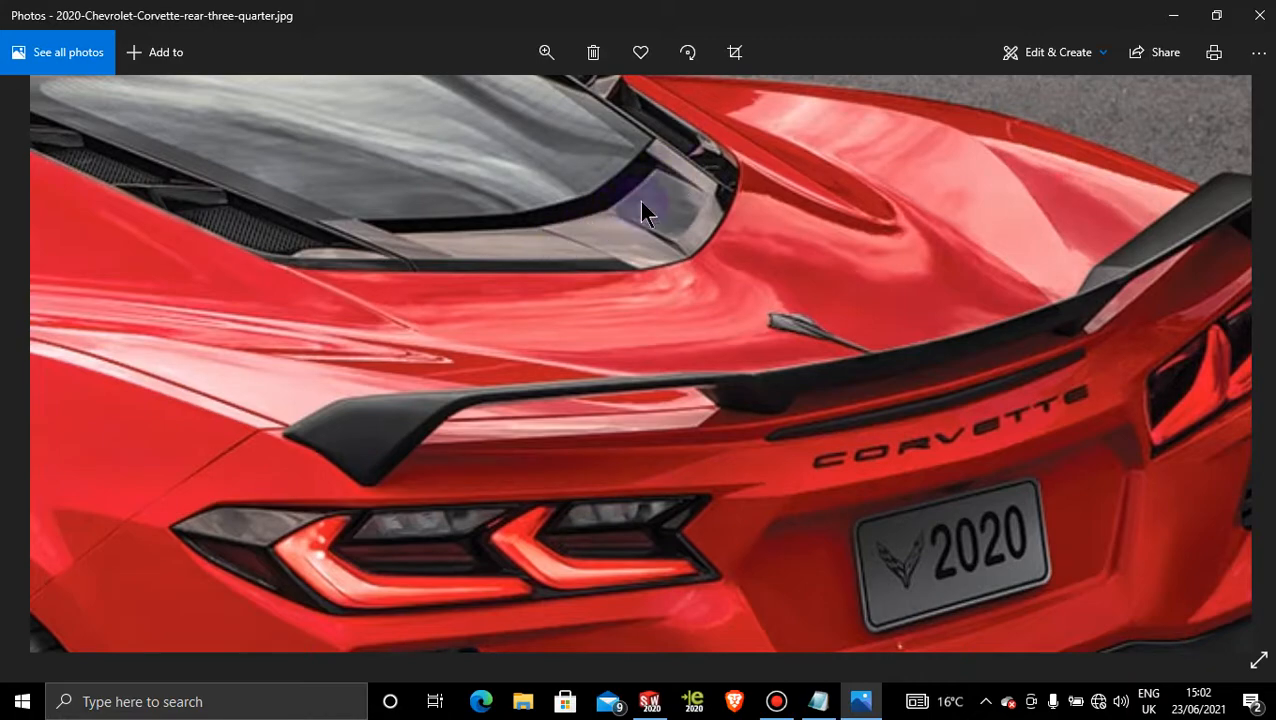
# - Examine the rear deck, spoiler, tail lights and bumper vent in the 2020 Corvette rear three-quarter reference photo
pyautogui.moveTo(653, 264); pyautogui.dragTo(666, 188)
pyautogui.moveTo(620, 315); pyautogui.dragTo(738, 165)
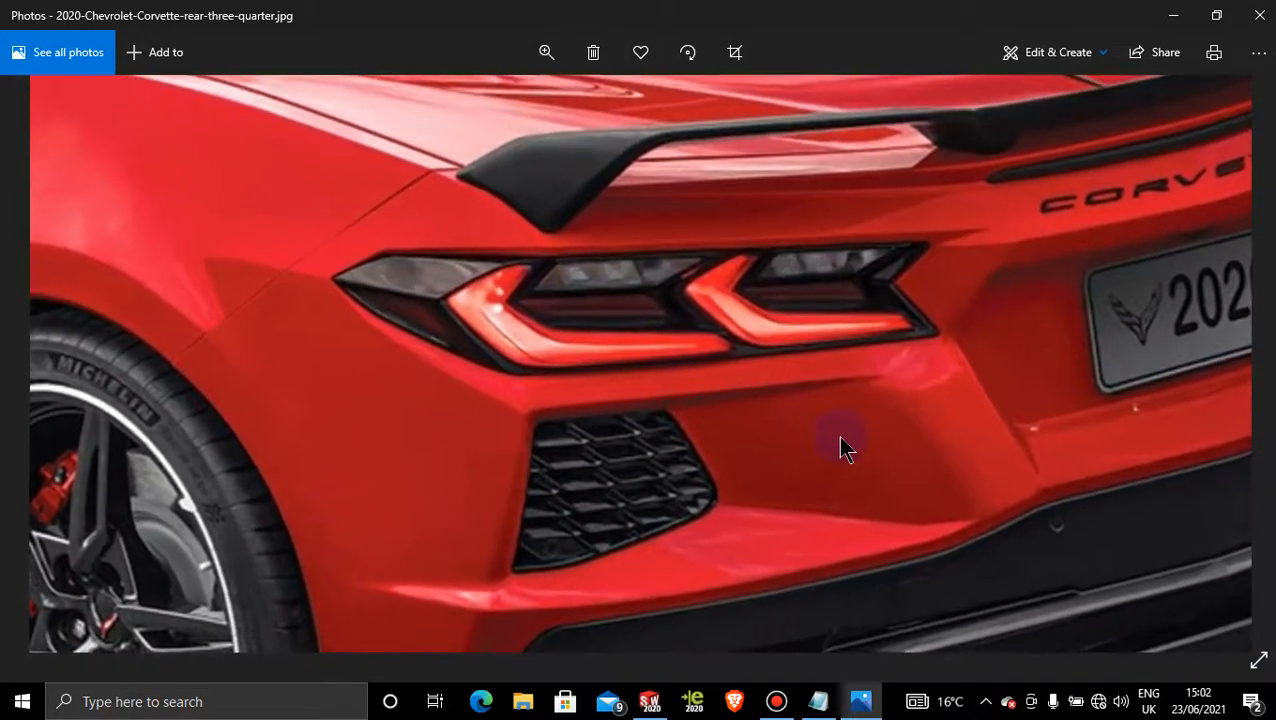
pyautogui.scroll(2, 672, 356)
pyautogui.scroll(-3, 672, 356)
pyautogui.scroll(-3, 667, 340)
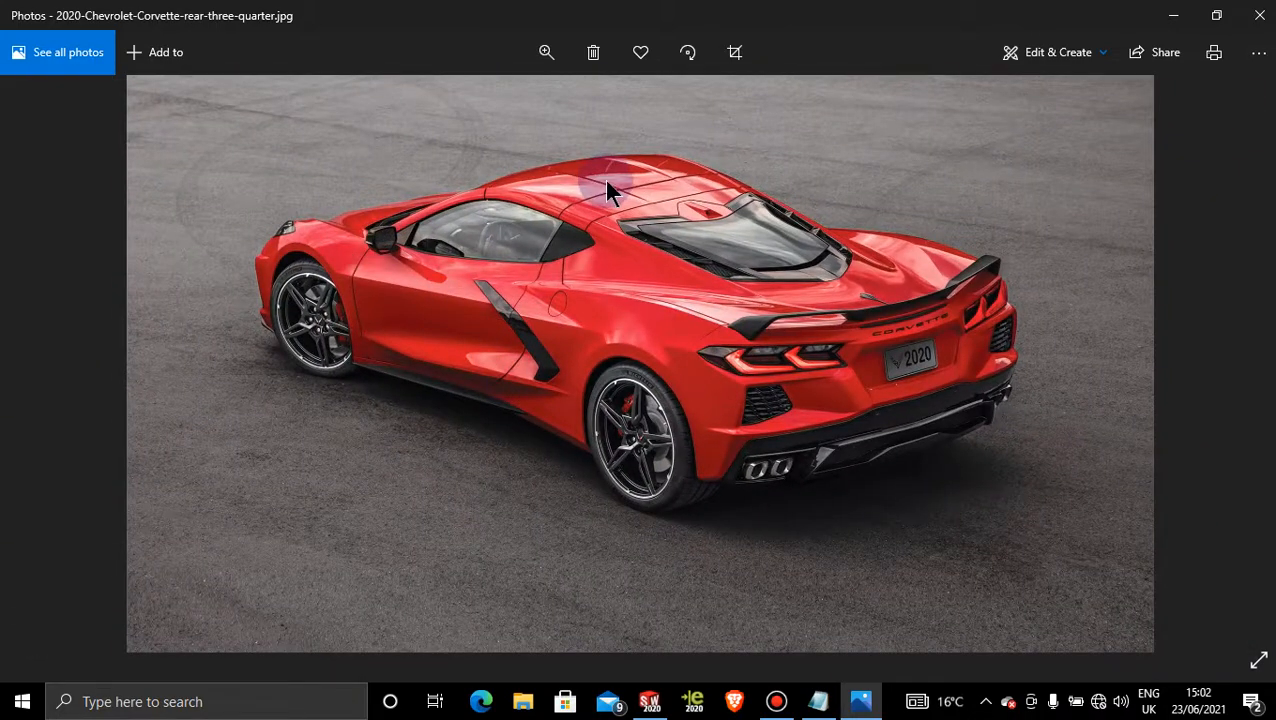
# - Switch from the photo to SOLIDWORKS and open the "c8 corvettee" part from the Desktop
pyautogui.click(1175, 20)
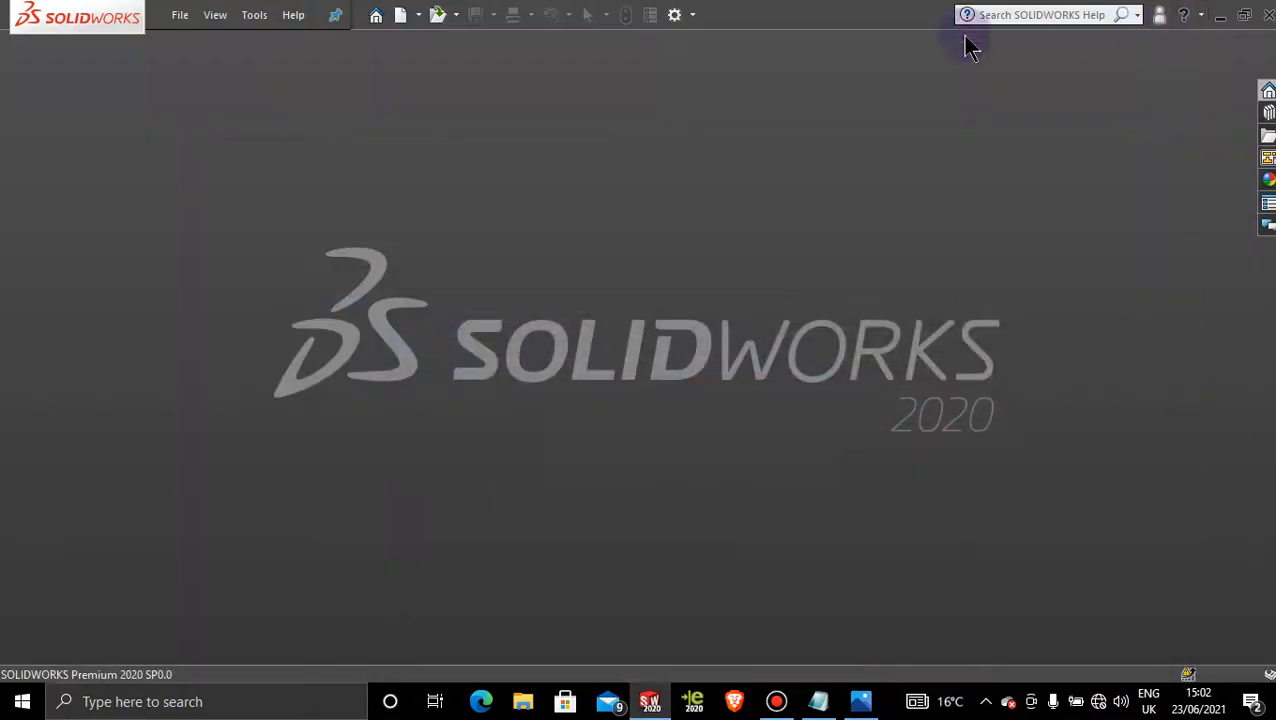
pyautogui.click(456, 18)
pyautogui.click(459, 49)
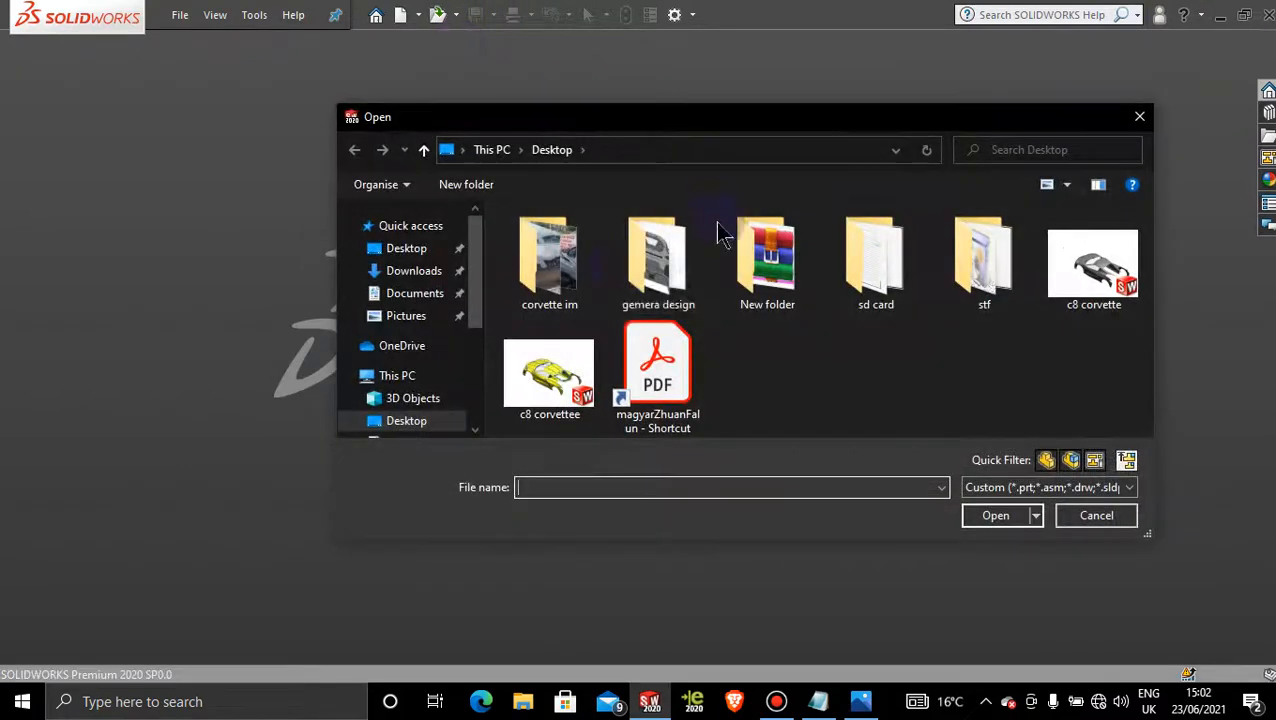
pyautogui.click(545, 370)
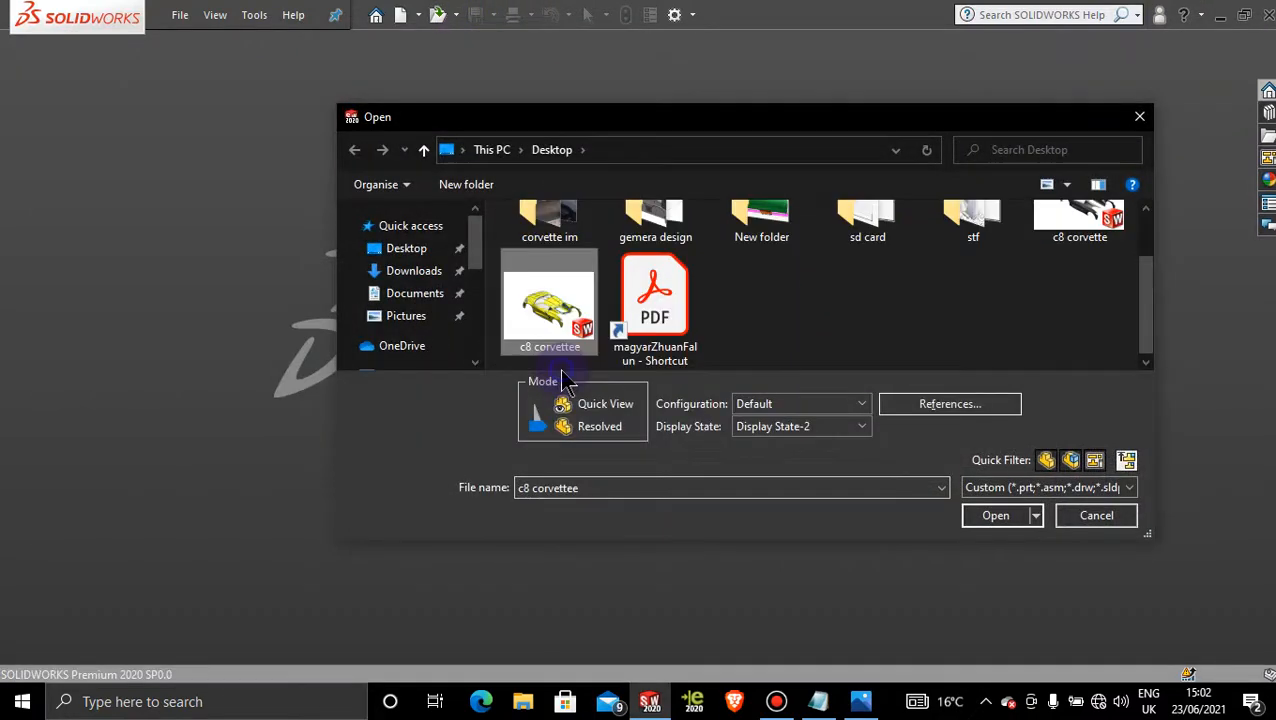
pyautogui.click(993, 516)
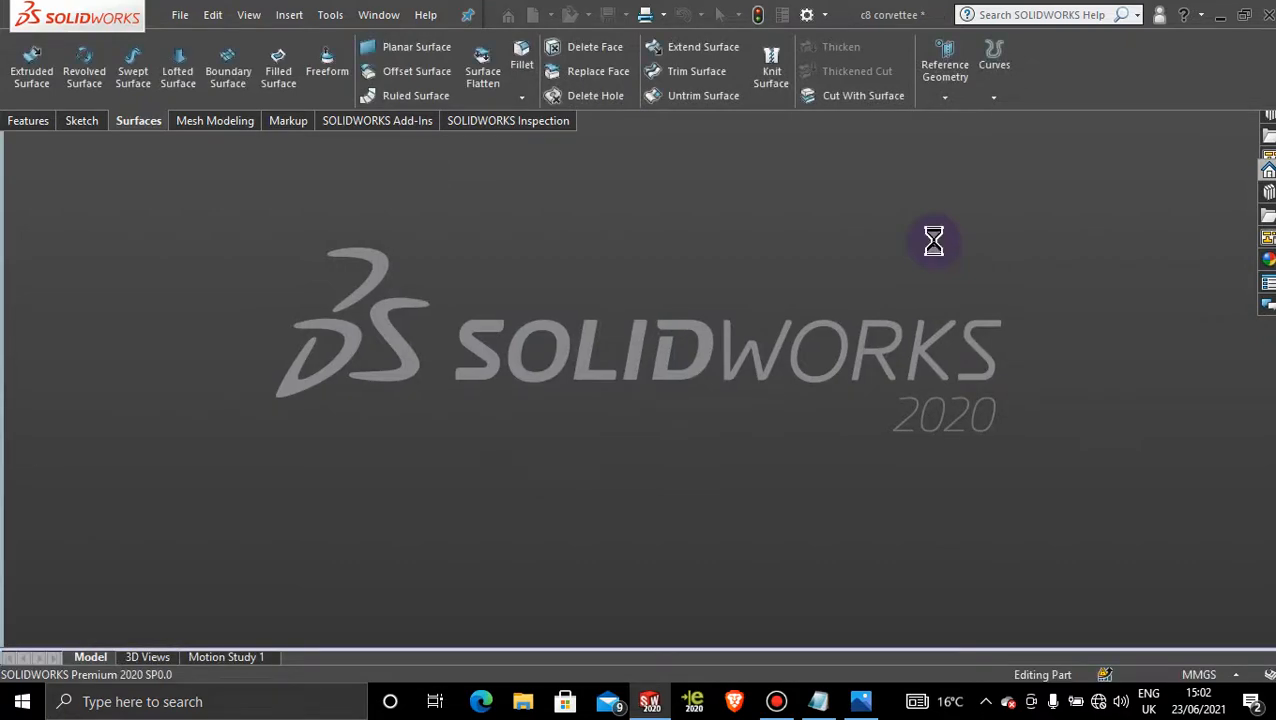
# - Inspect the car body from several angles, focusing on the rear window frame and the open rear deck area
pyautogui.scroll(10, 958, 325)
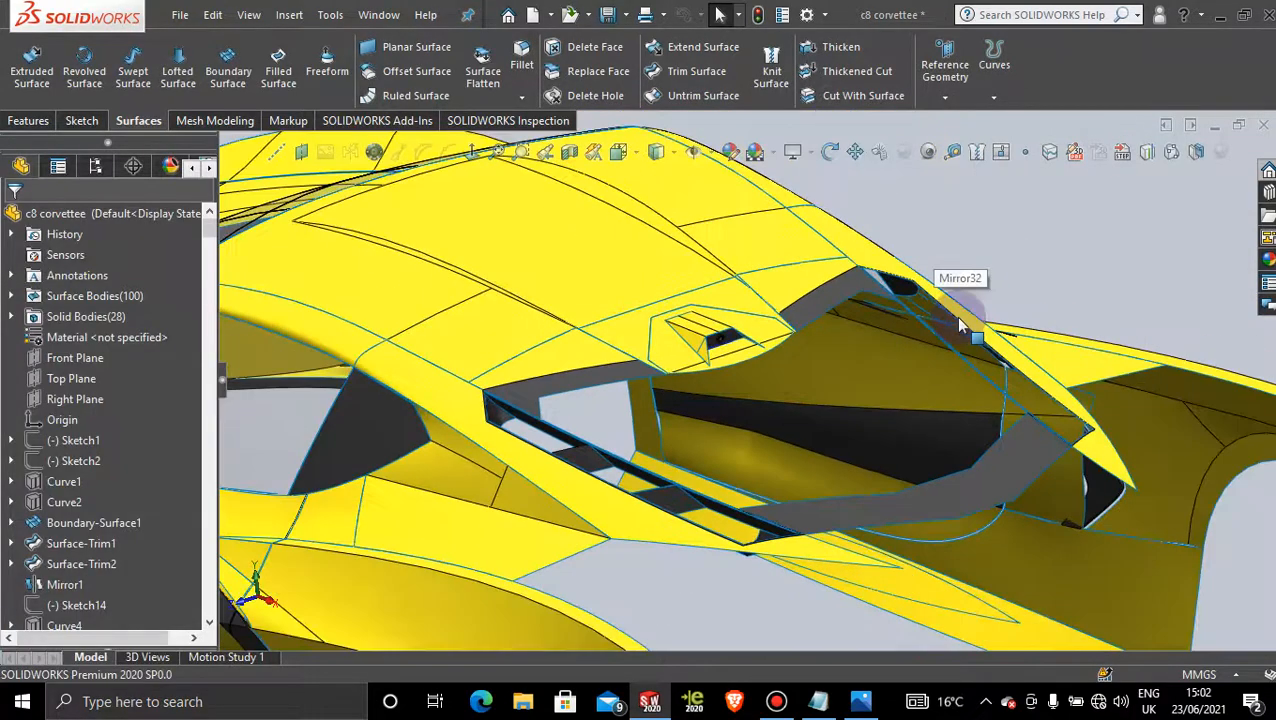
pyautogui.moveTo(958, 325); pyautogui.dragTo(848, 373, button='middle')
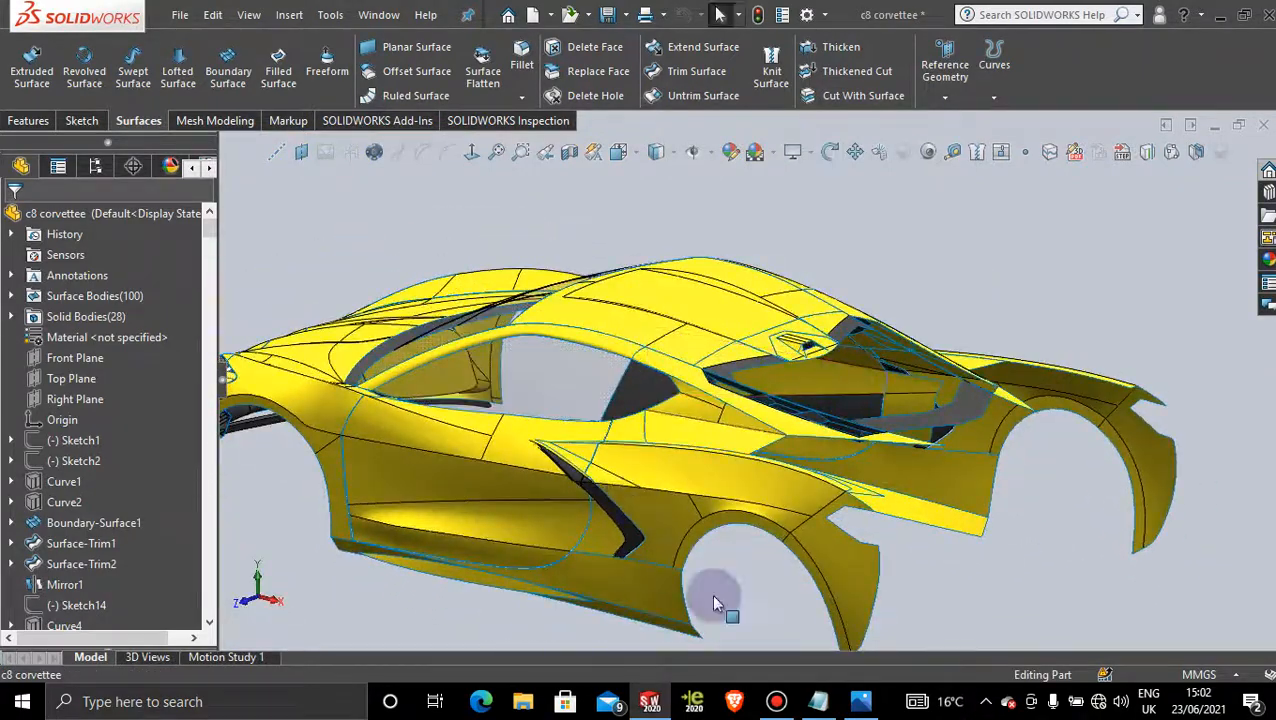
pyautogui.scroll(5, 1038, 305)
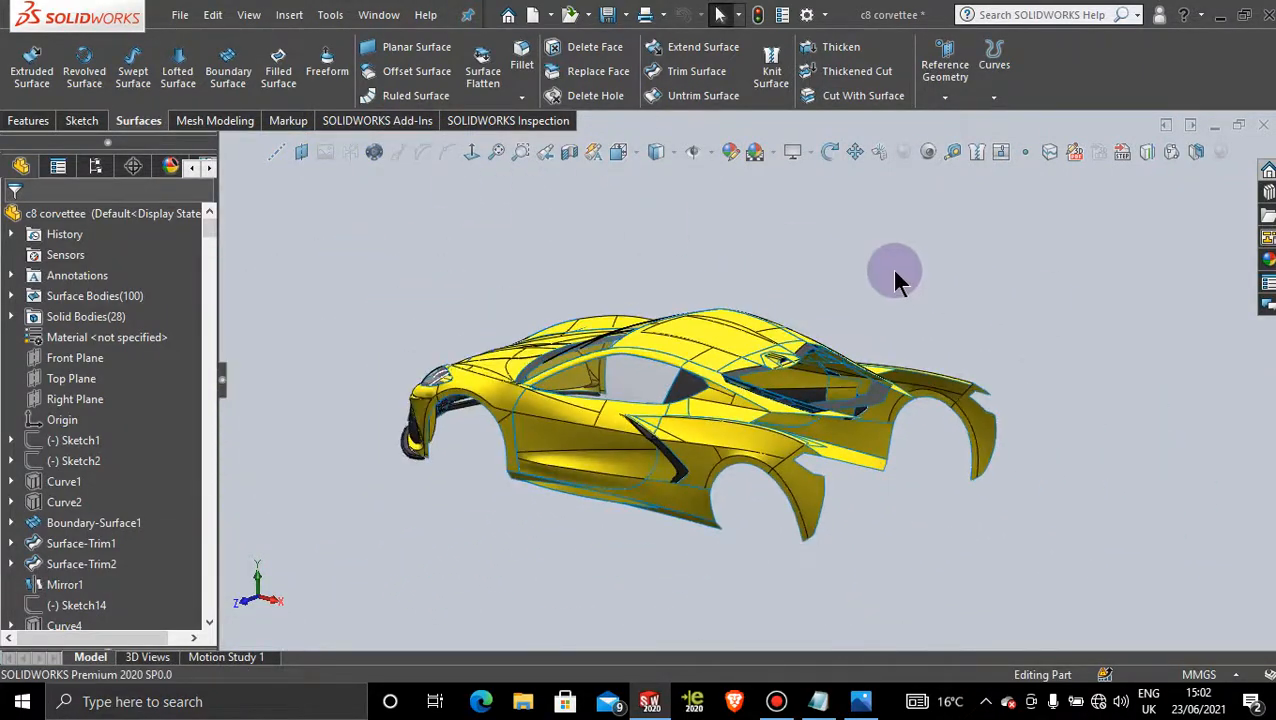
pyautogui.moveTo(891, 276); pyautogui.dragTo(872, 313, button='middle')
pyautogui.scroll(-4, 871, 316)
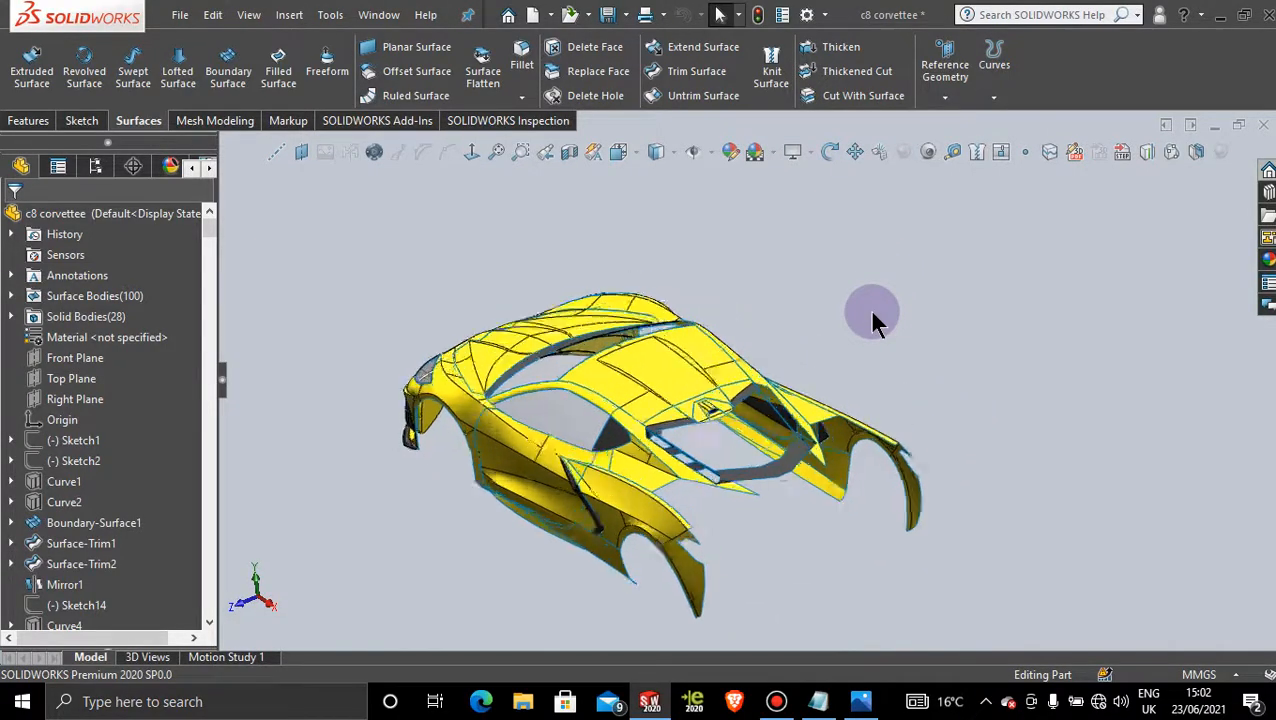
pyautogui.moveTo(794, 386); pyautogui.dragTo(764, 384, button='middle')
pyautogui.scroll(3, 801, 361)
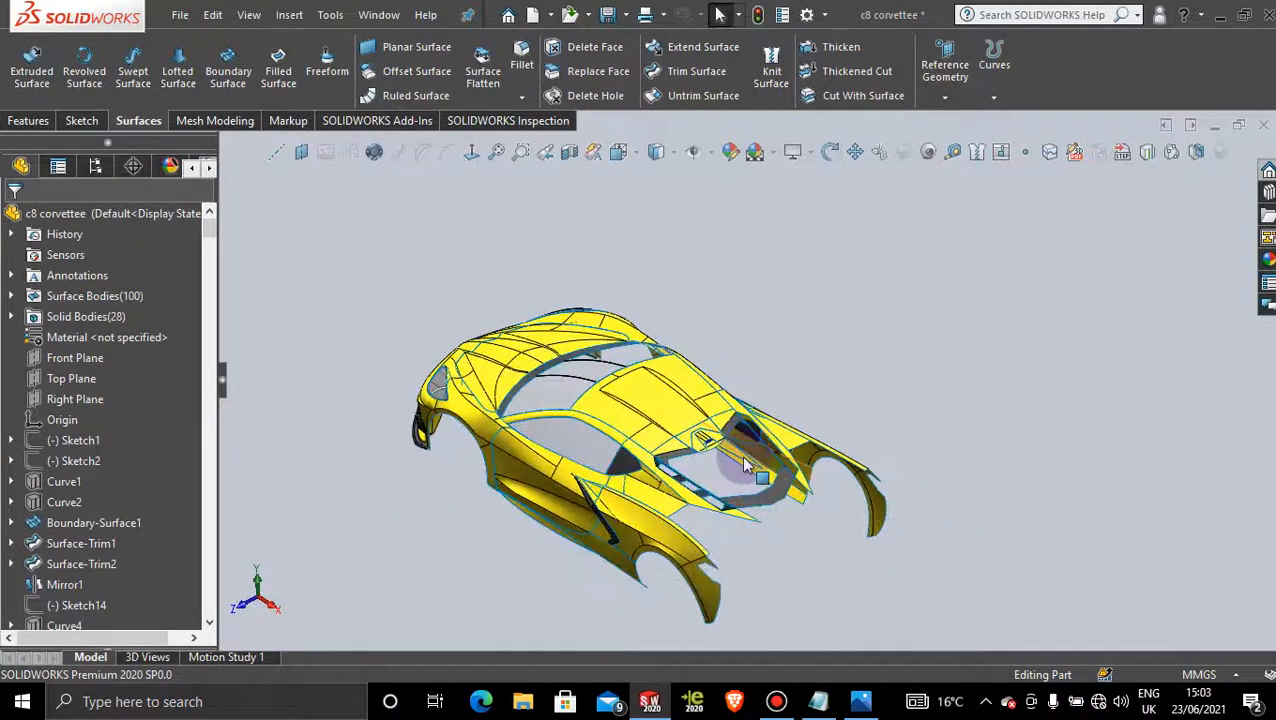
pyautogui.scroll(-3, 750, 440)
pyautogui.moveTo(900, 345)
pyautogui.mouseDown(button='middle')
pyautogui.moveTo(869, 339)
pyautogui.moveTo(894, 302)
pyautogui.moveTo(925, 341)
pyautogui.mouseUp(button='middle')
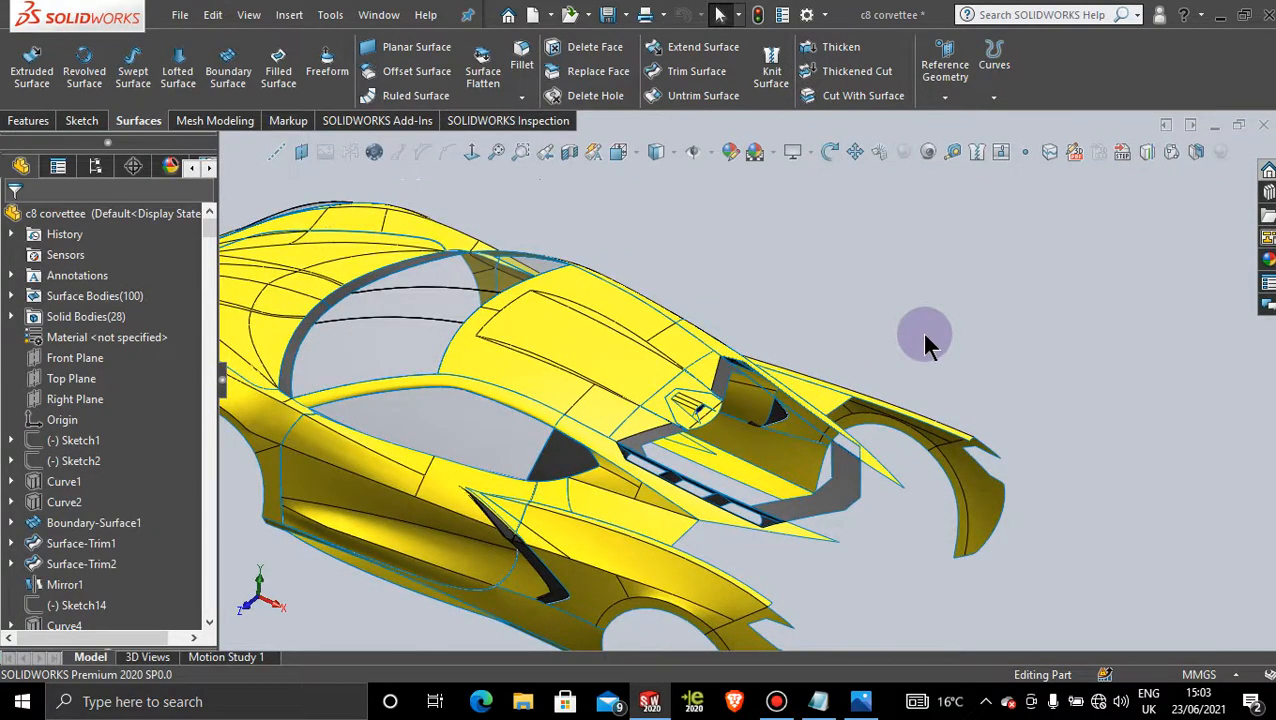
pyautogui.scroll(3, 920, 335)
pyautogui.moveTo(849, 336)
pyautogui.mouseDown(button='middle')
pyautogui.moveTo(829, 316)
pyautogui.moveTo(843, 282)
pyautogui.moveTo(876, 330)
pyautogui.moveTo(846, 330)
pyautogui.moveTo(849, 344)
pyautogui.mouseUp(button='middle')
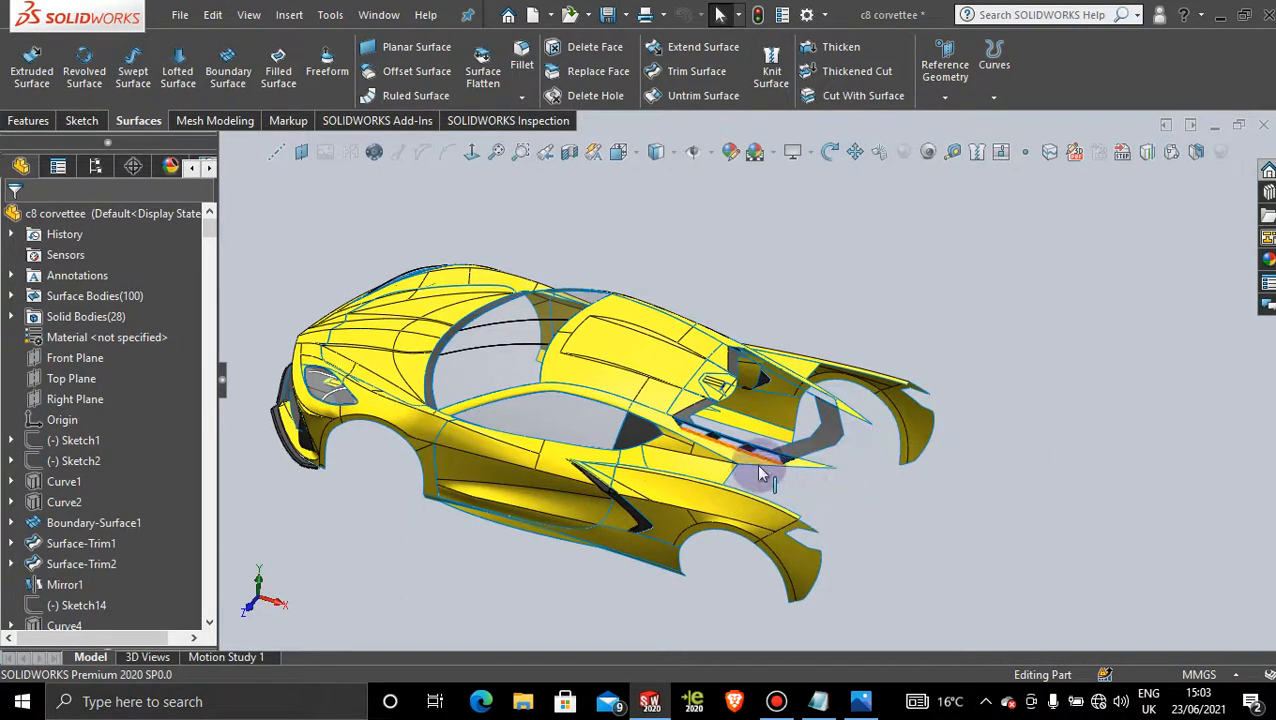
# - Sketch on the Top Plane the converted outline of the panel between the rear window buttress and the rear fender
pyautogui.click(211, 589)
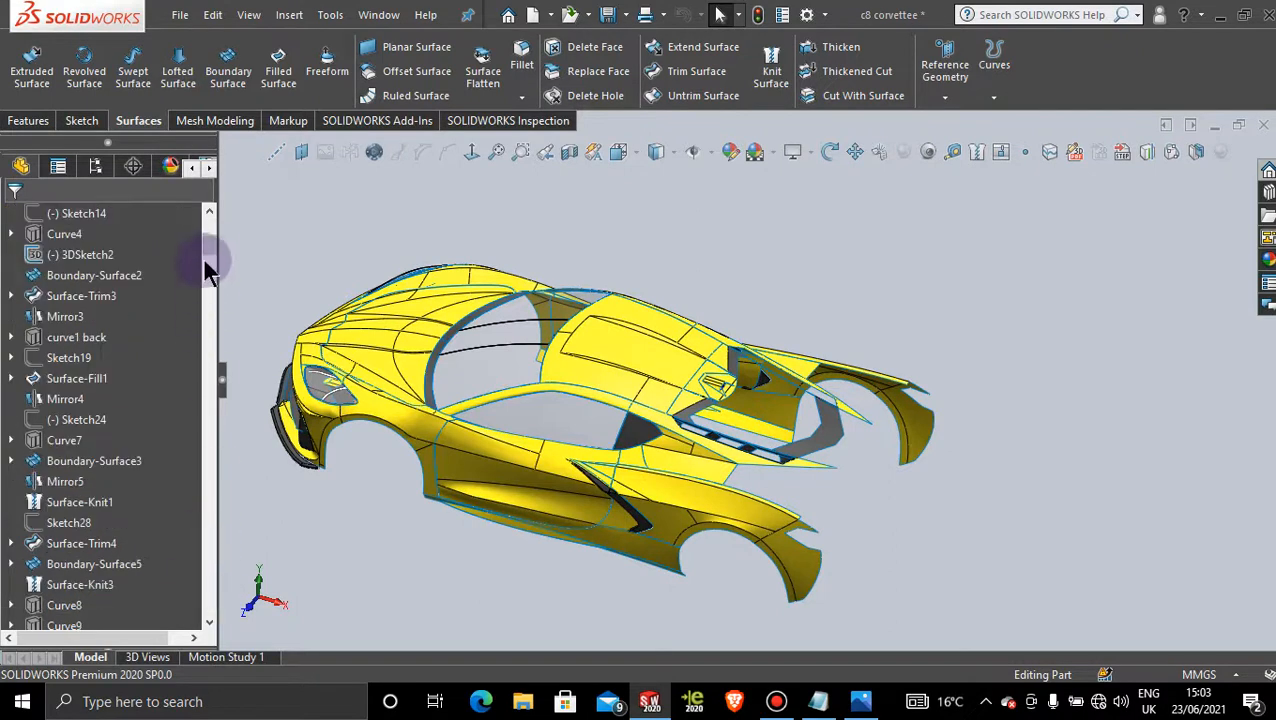
pyautogui.click(211, 224)
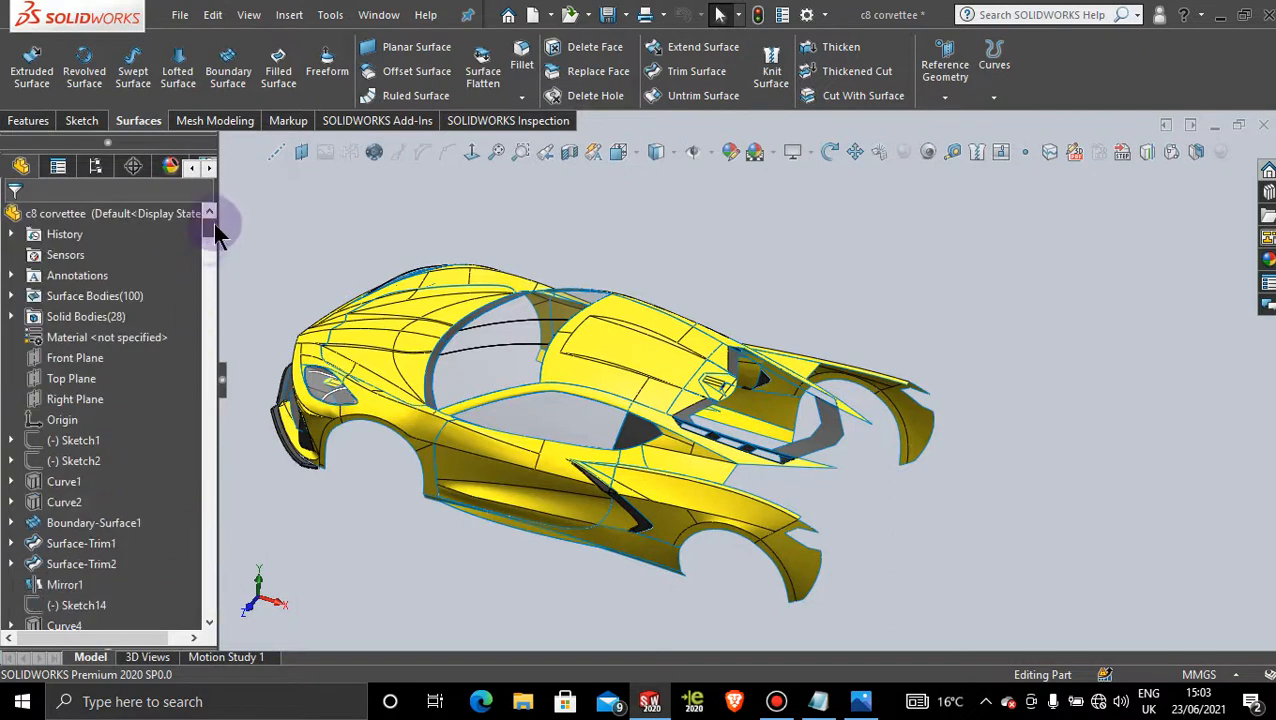
pyautogui.click(72, 384)
pyautogui.click(96, 358)
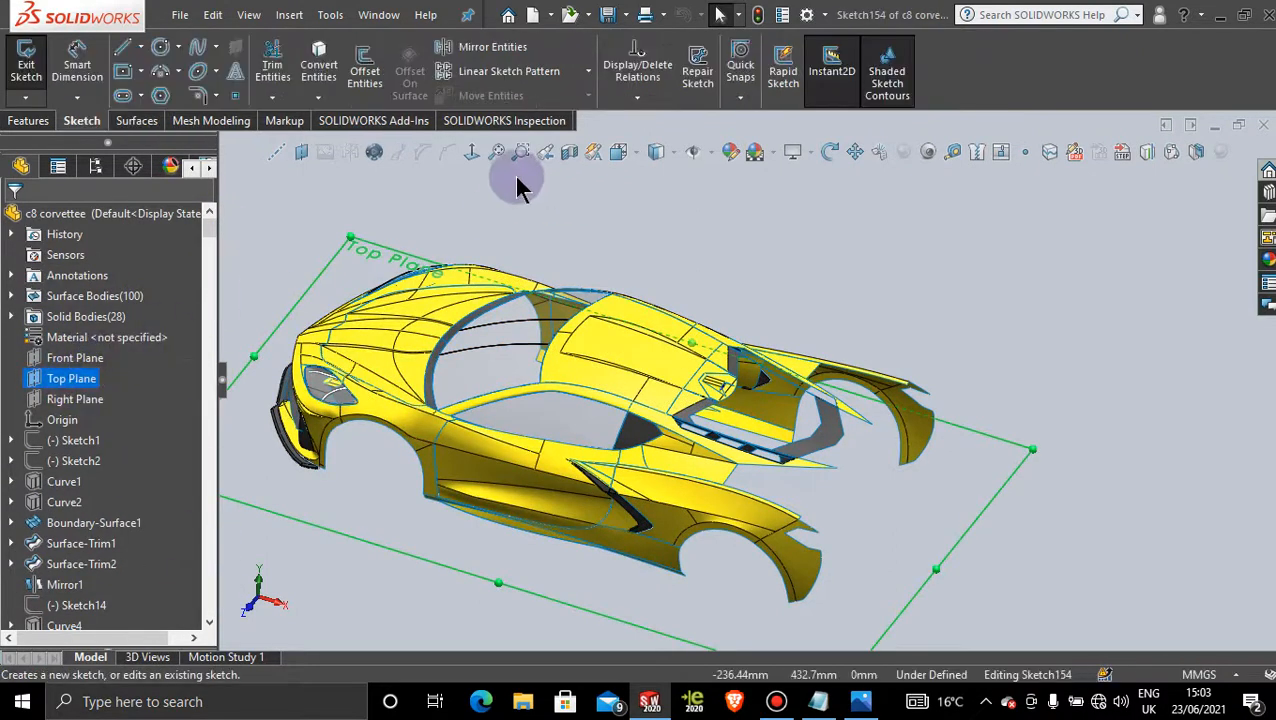
pyautogui.click(471, 151)
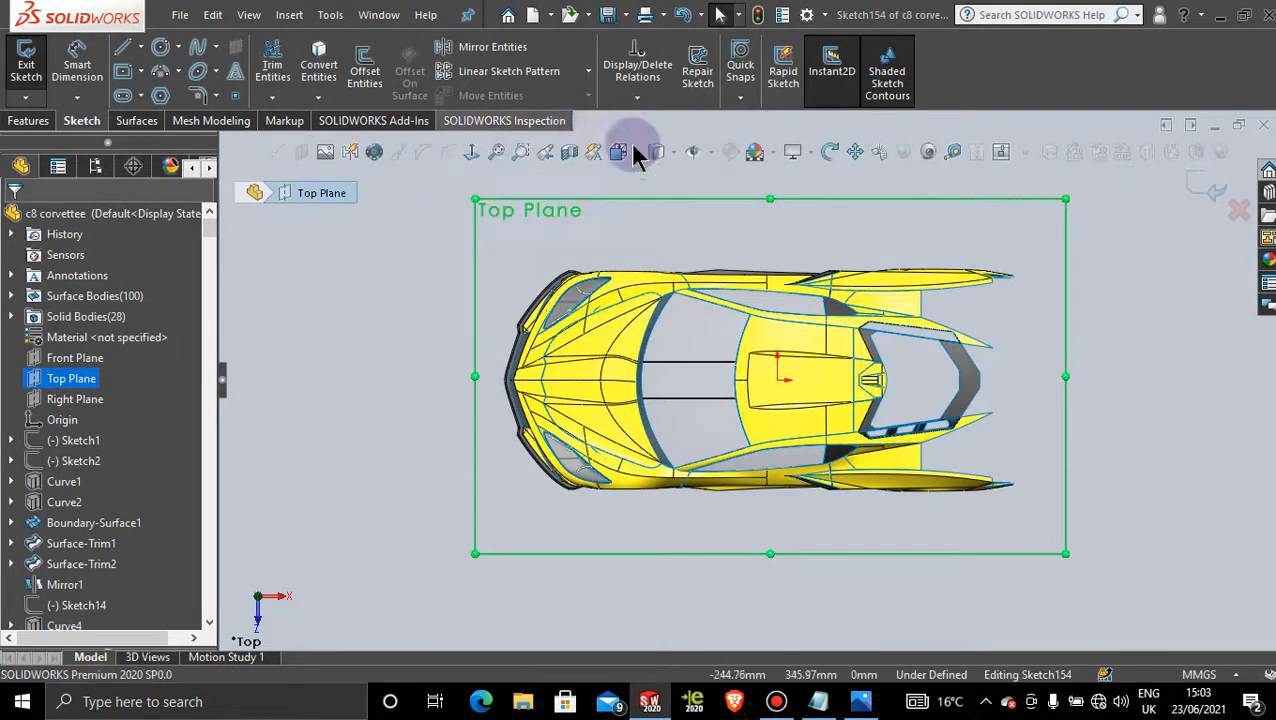
pyautogui.click(319, 55)
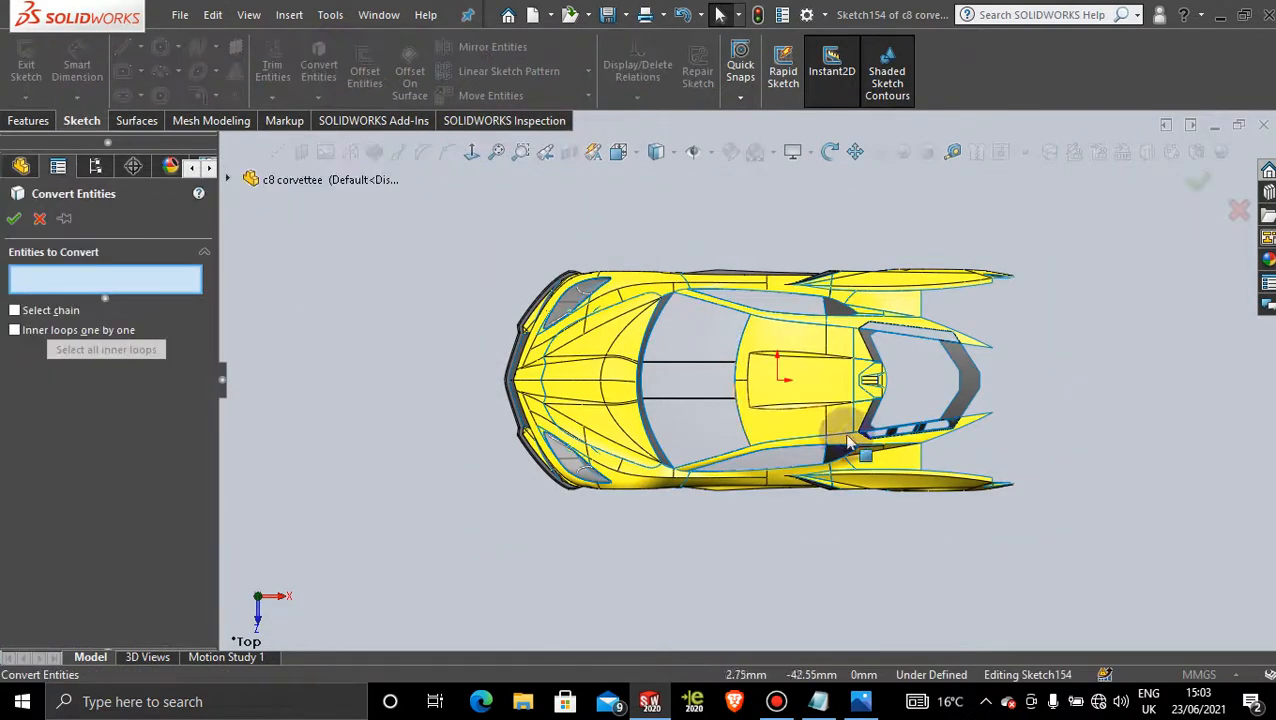
pyautogui.click(901, 468)
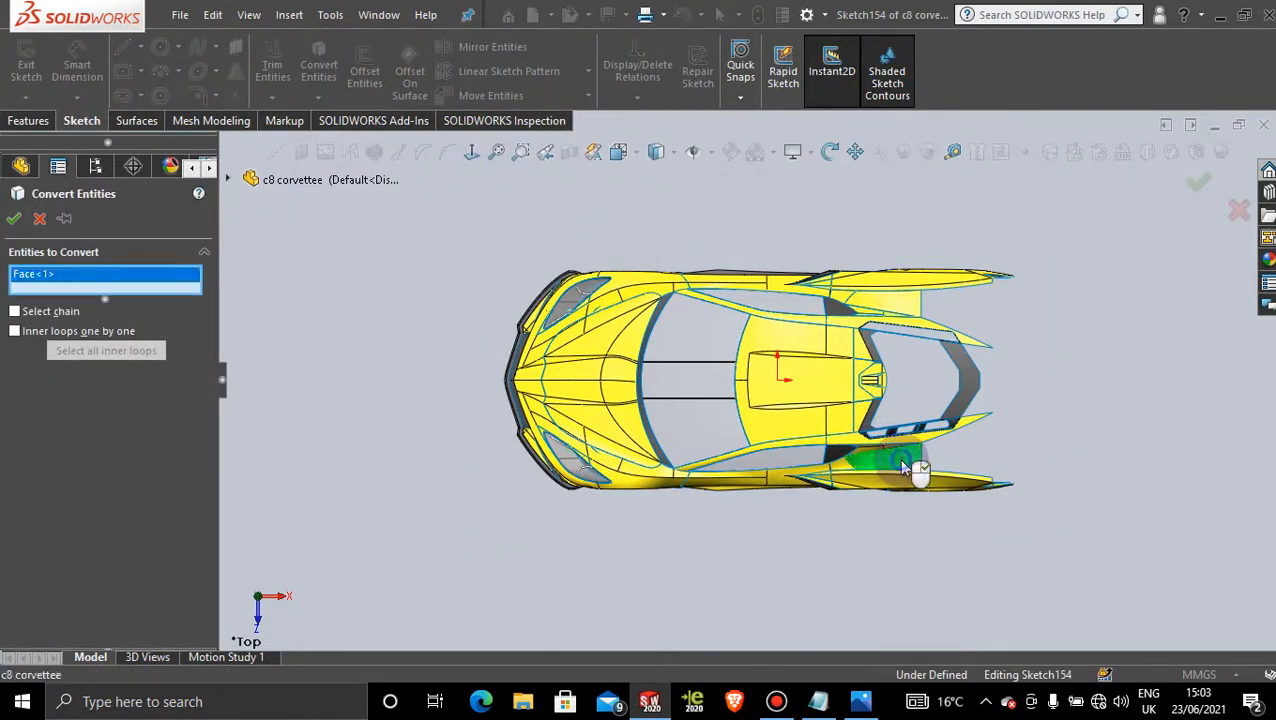
pyautogui.click(14, 218)
pyautogui.scroll(-5, 971, 435)
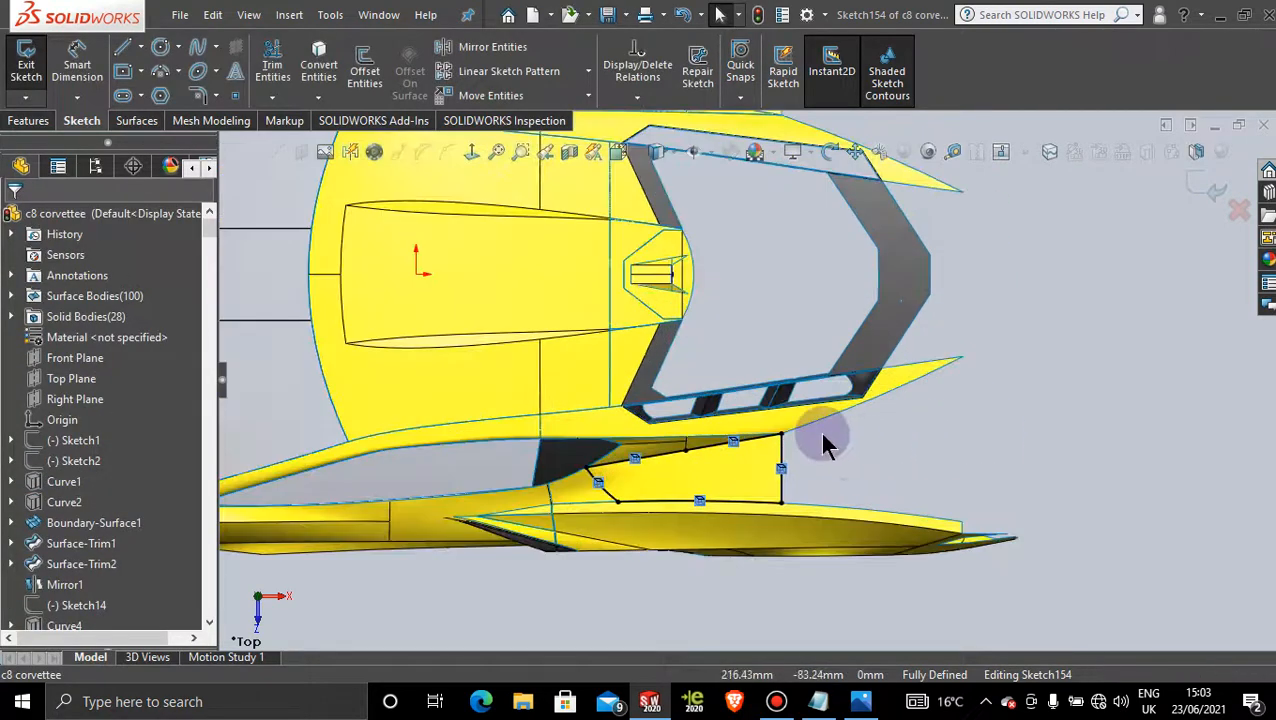
pyautogui.click(1200, 185)
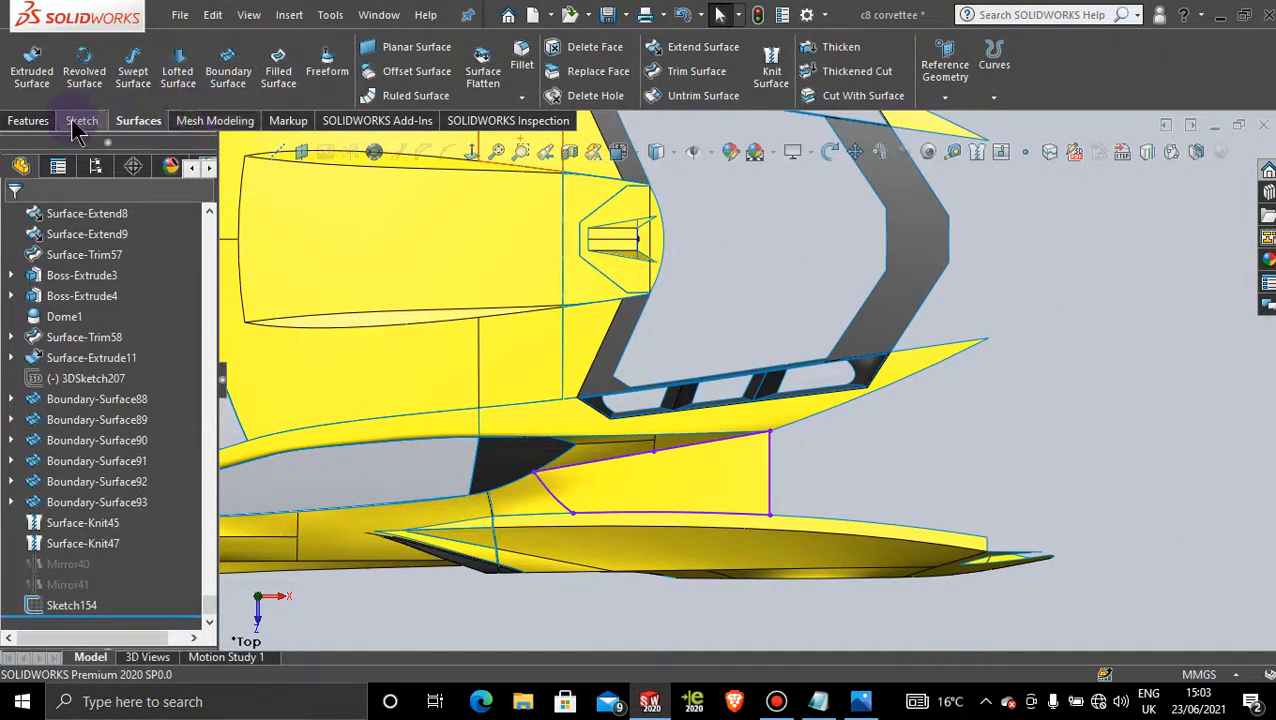
pyautogui.click(690, 75)
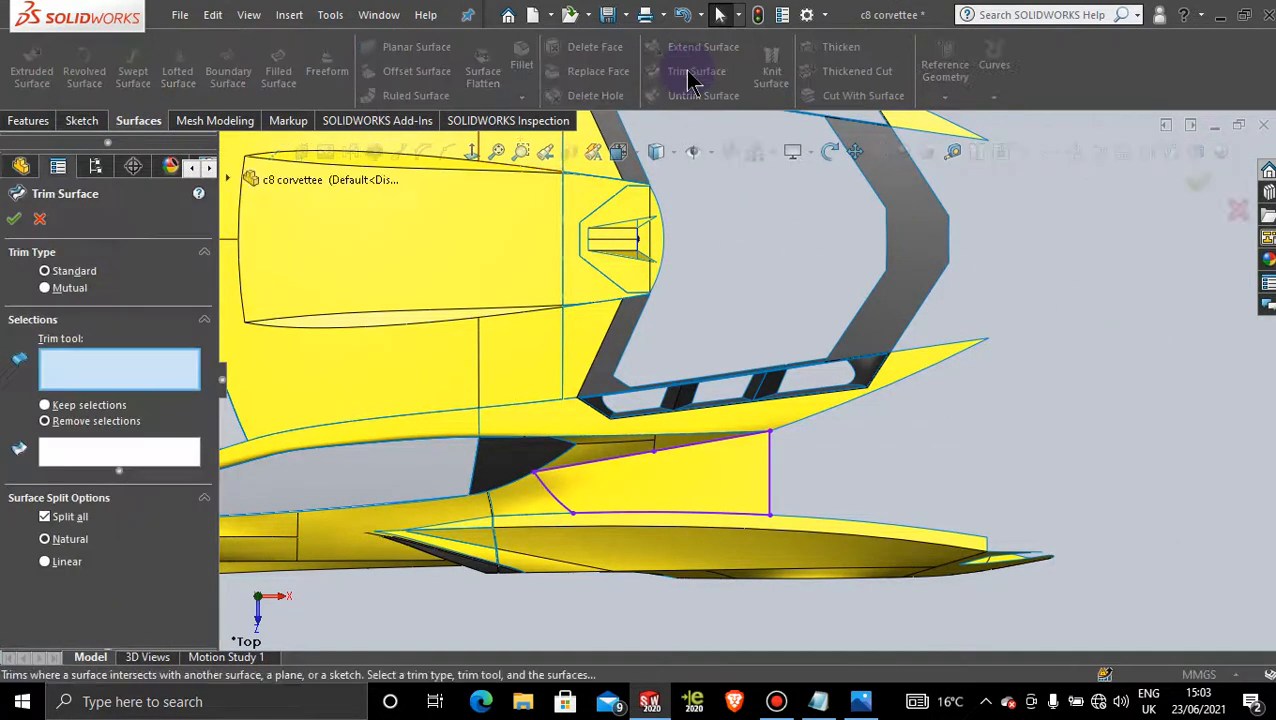
pyautogui.click(693, 465)
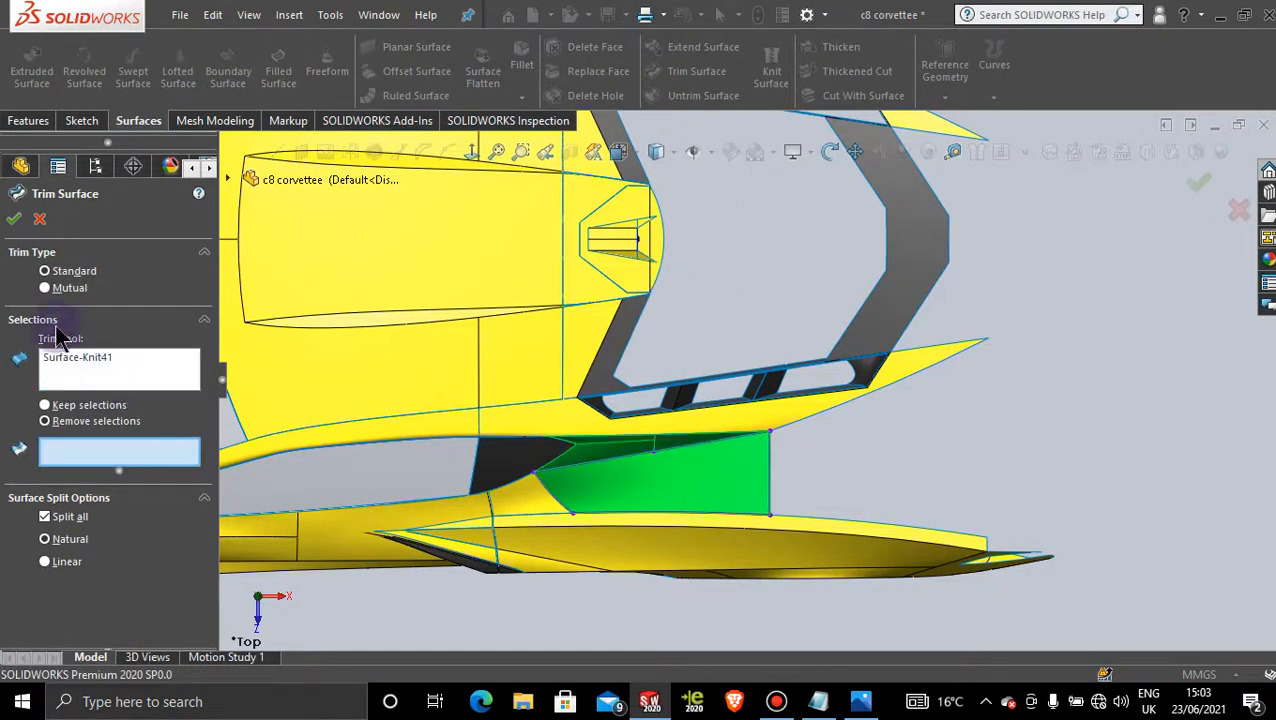
pyautogui.click(40, 218)
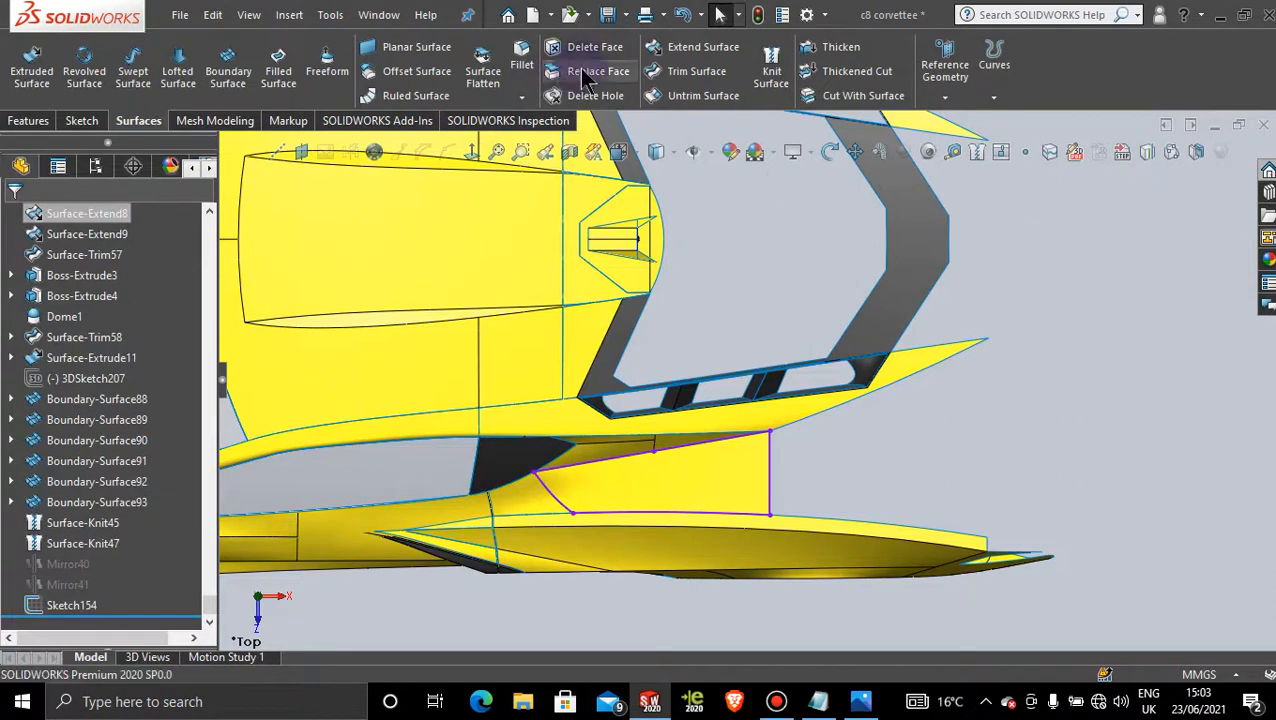
# - Trim away the panel beside the rear fender with a standard surface trim, using the converted outline sketch as trim tool
pyautogui.click(688, 74)
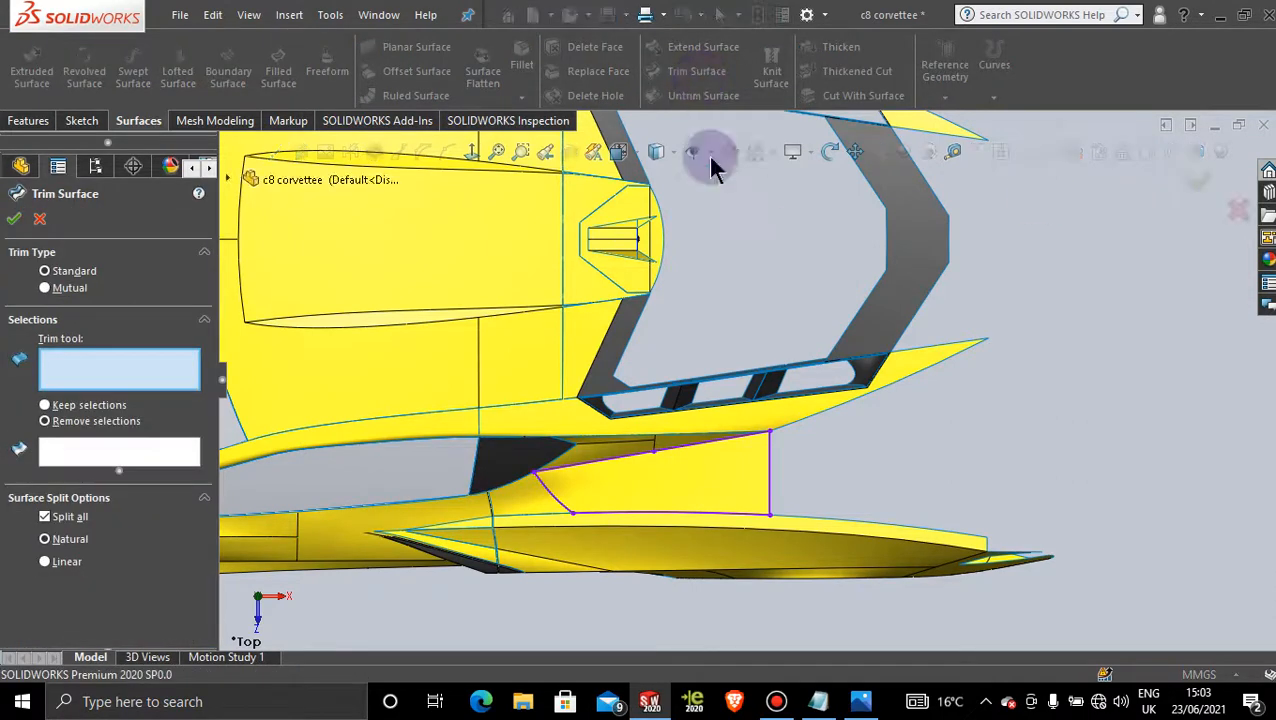
pyautogui.click(770, 460)
pyautogui.click(683, 490)
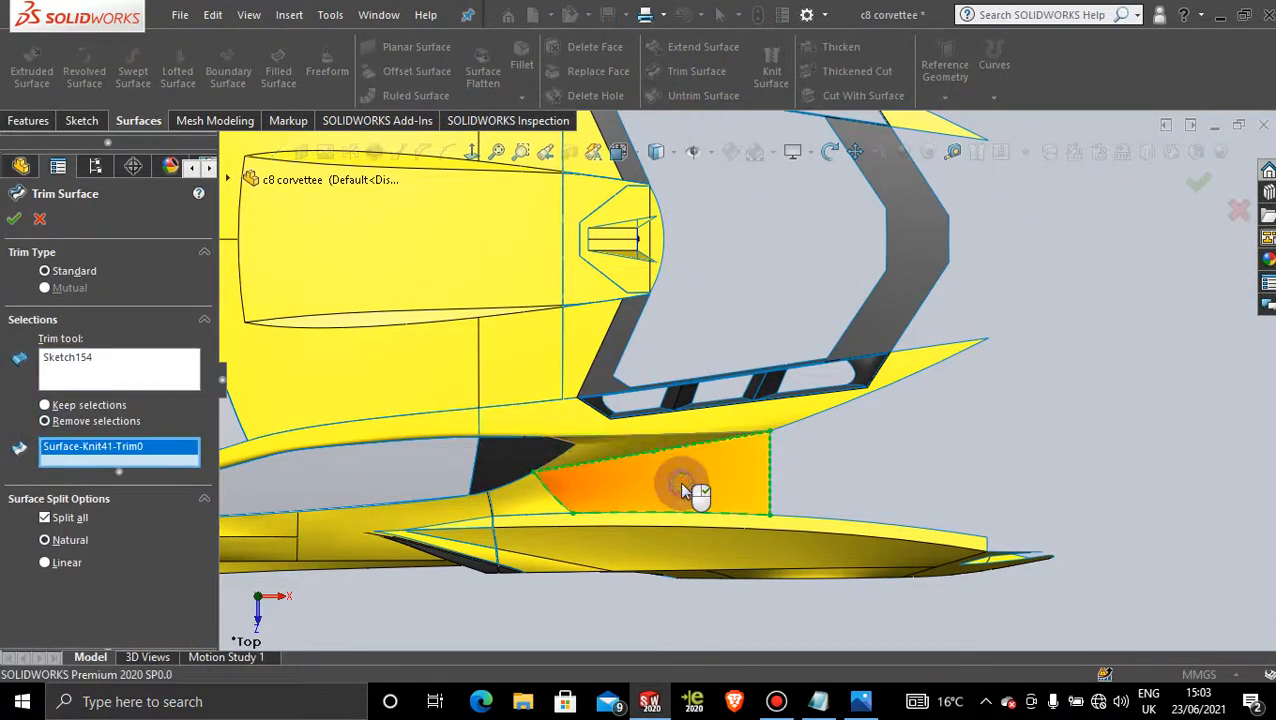
pyautogui.click(14, 218)
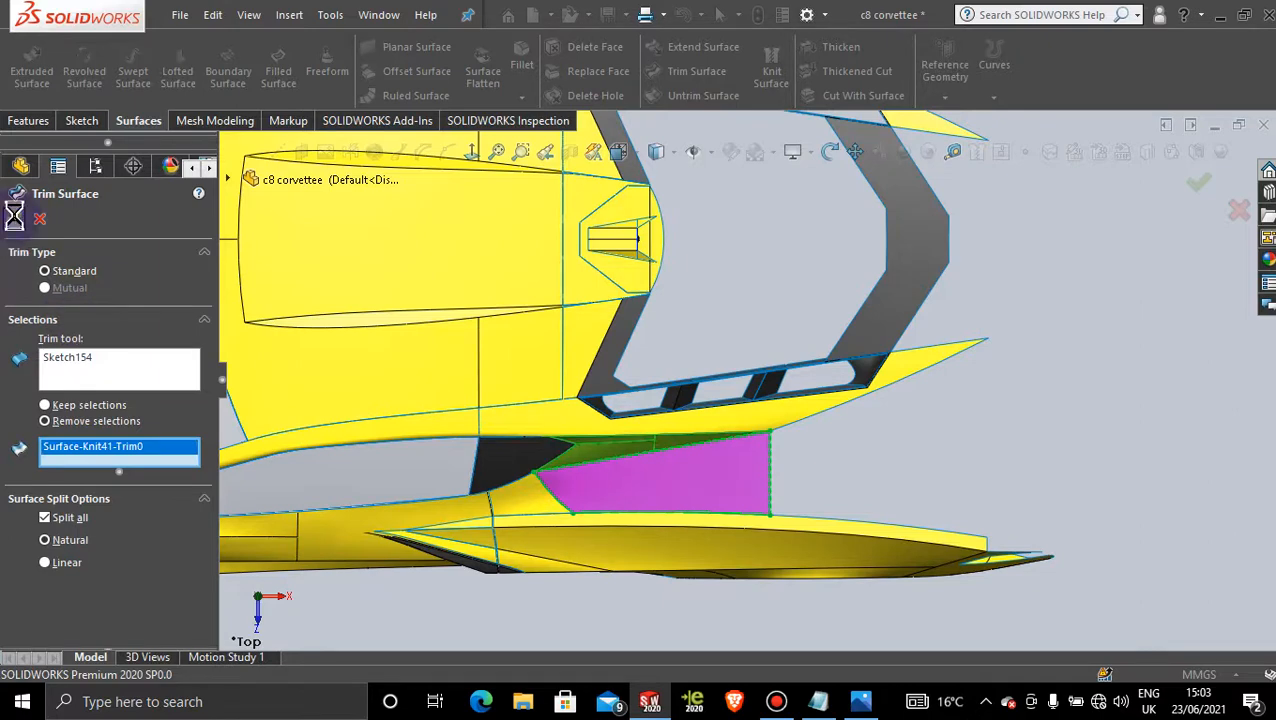
pyautogui.click(1066, 350)
# - Hide the mirrored panel body between the buttress and the rear fender on the opposite side of the car
pyautogui.scroll(5, 1063, 352)
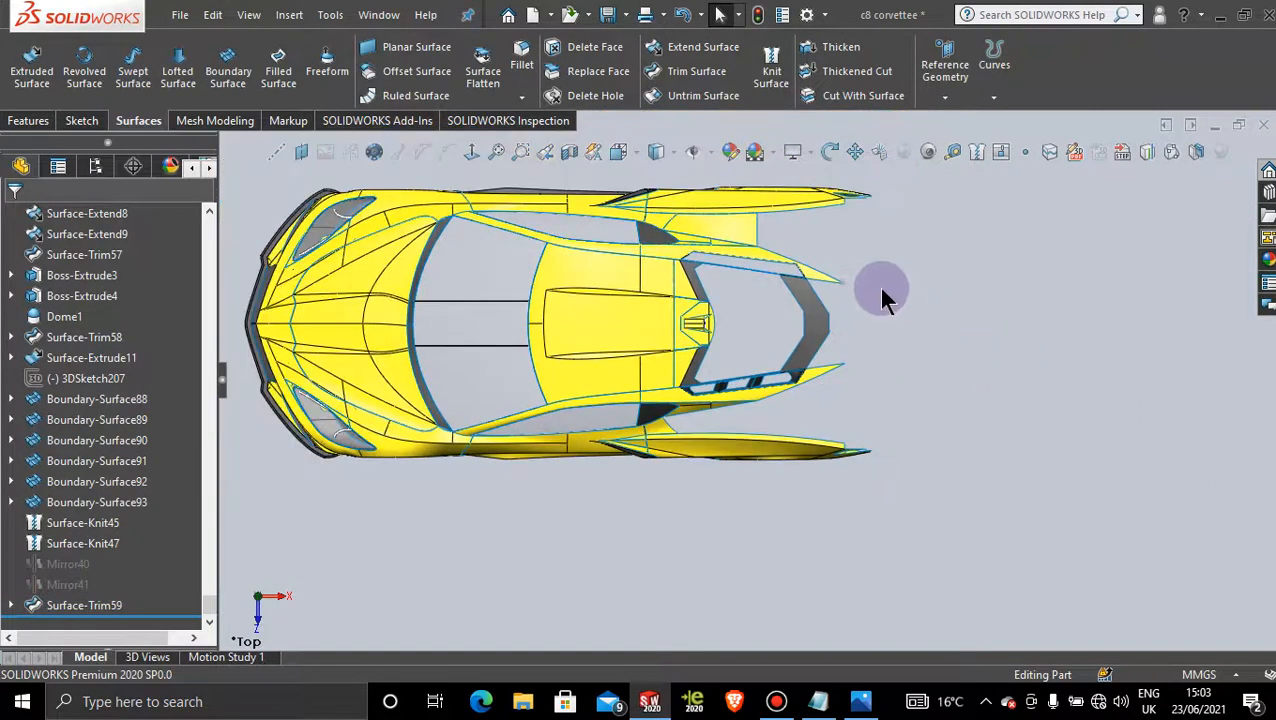
pyautogui.scroll(-5, 843, 263)
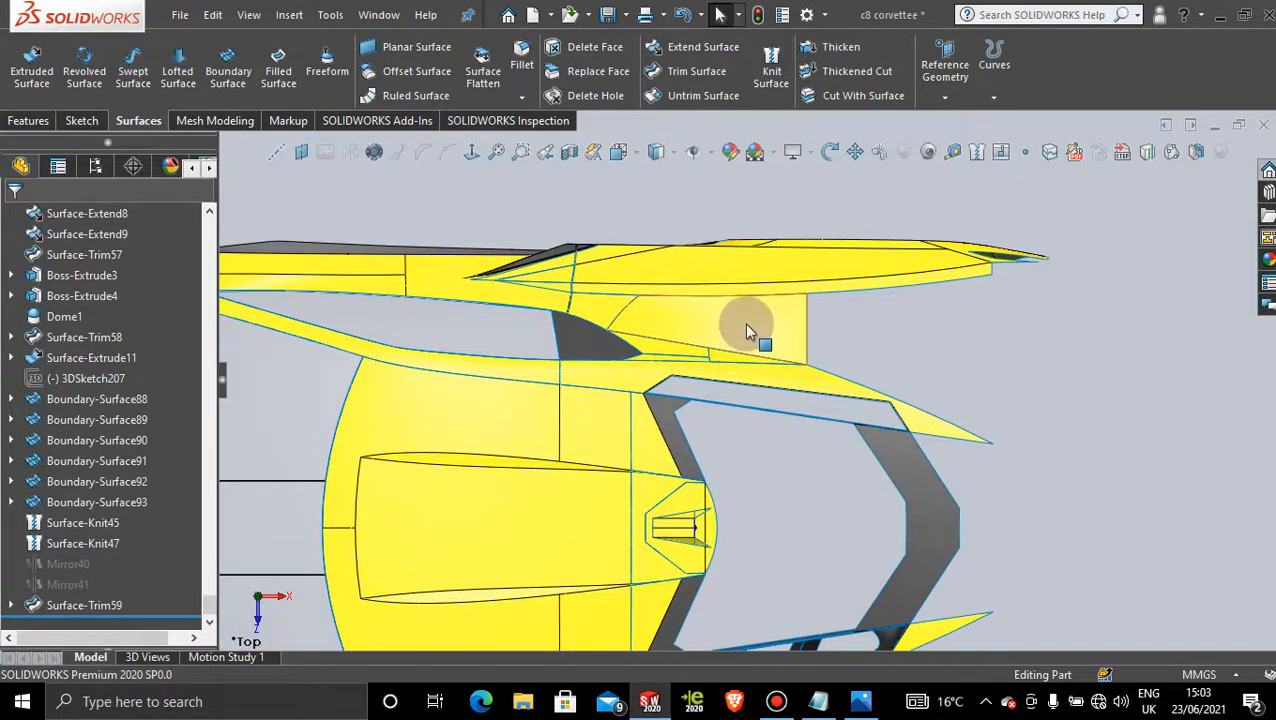
pyautogui.rightClick(746, 331)
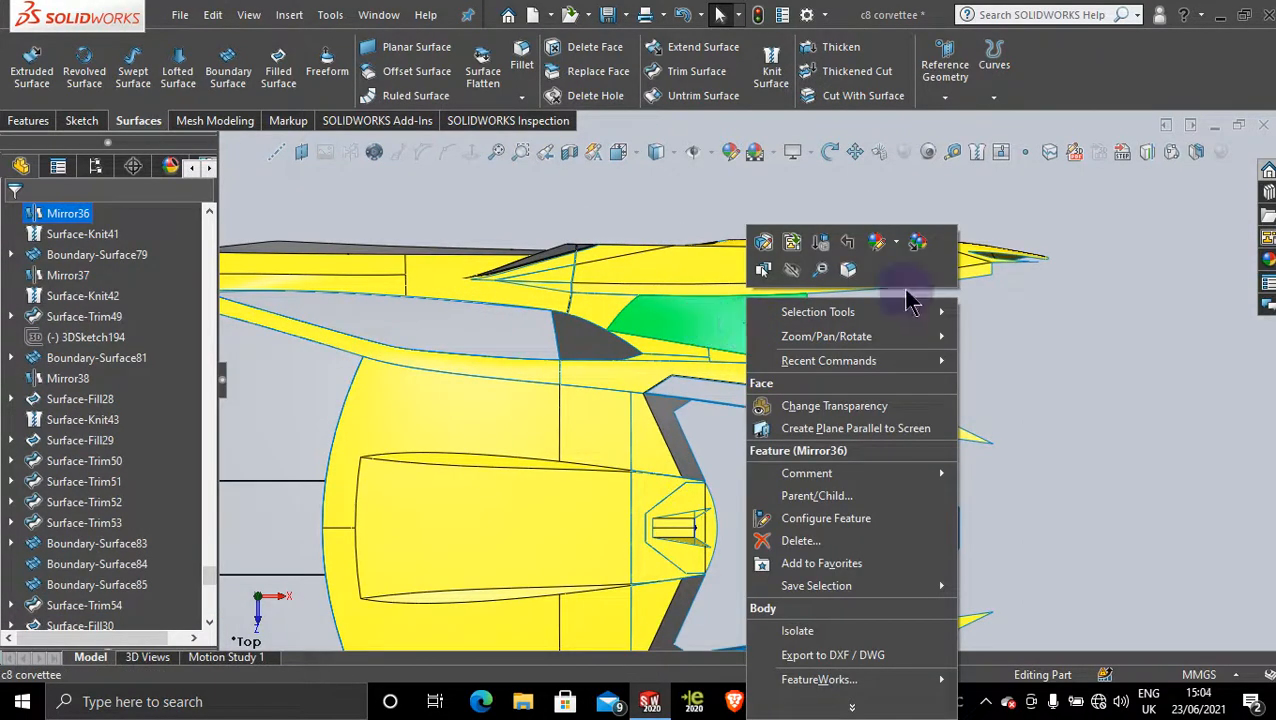
pyautogui.click(791, 269)
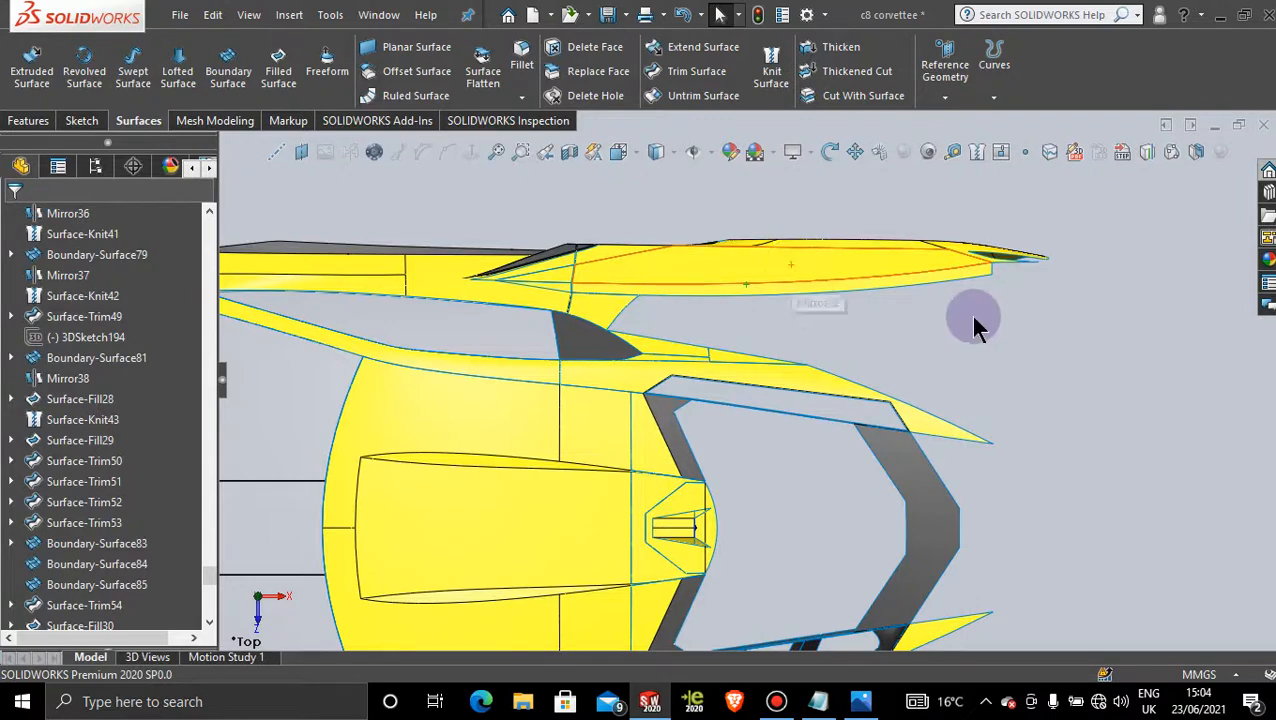
# - Sketch on the Front Plane a horizontal construction line running rearward from the upper rear corner of the fender
pyautogui.scroll(6, 975, 315)
pyautogui.moveTo(910, 405); pyautogui.dragTo(792, 390, button='middle')
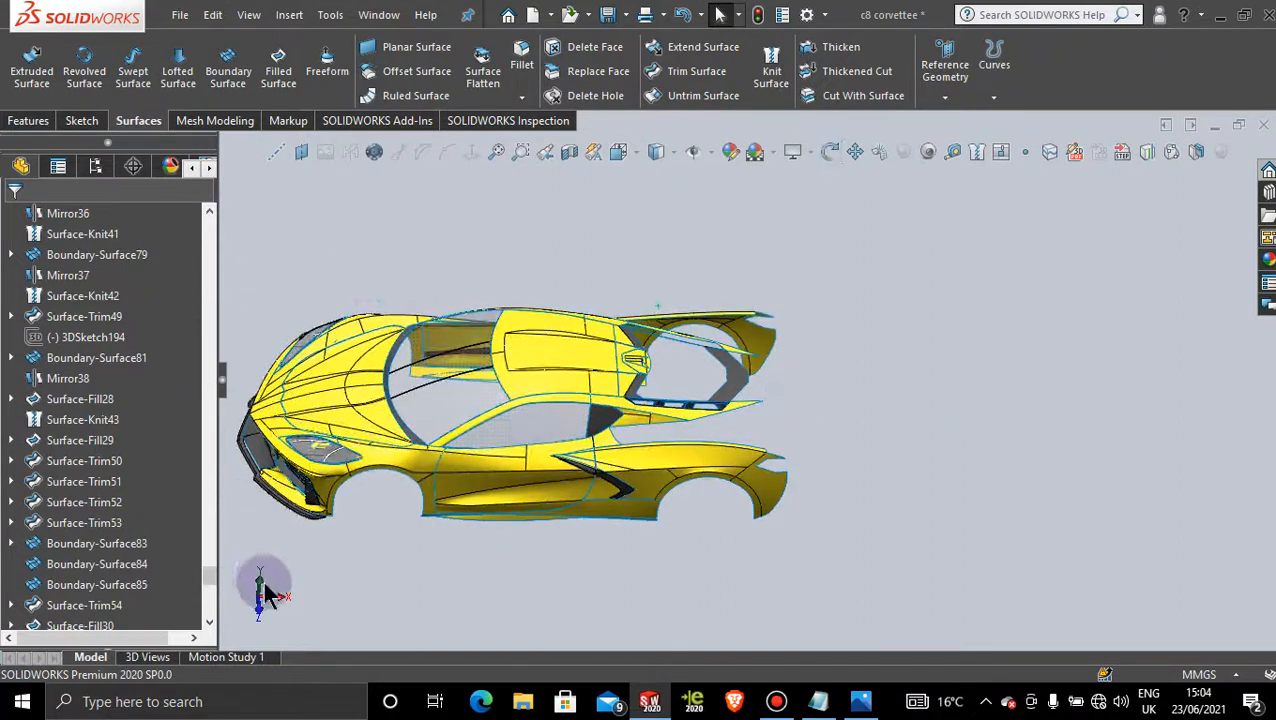
pyautogui.moveTo(203, 569); pyautogui.dragTo(226, 194)
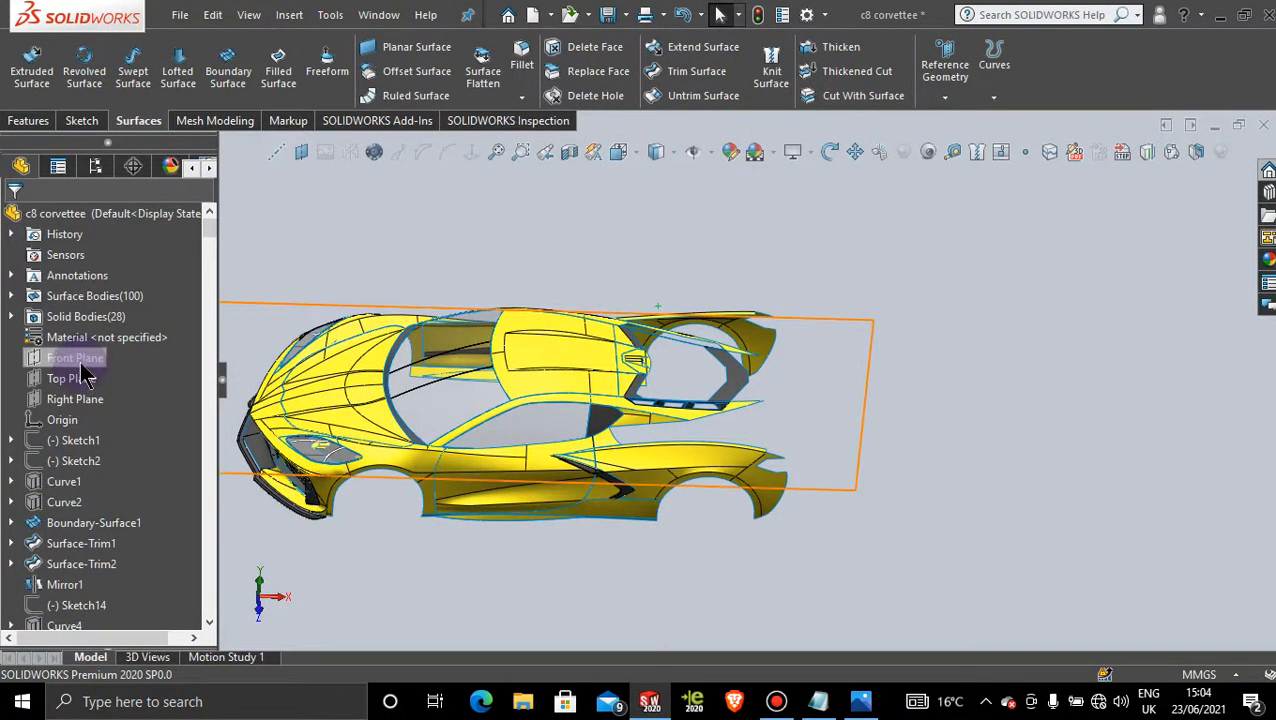
pyautogui.click(80, 358)
pyautogui.click(94, 338)
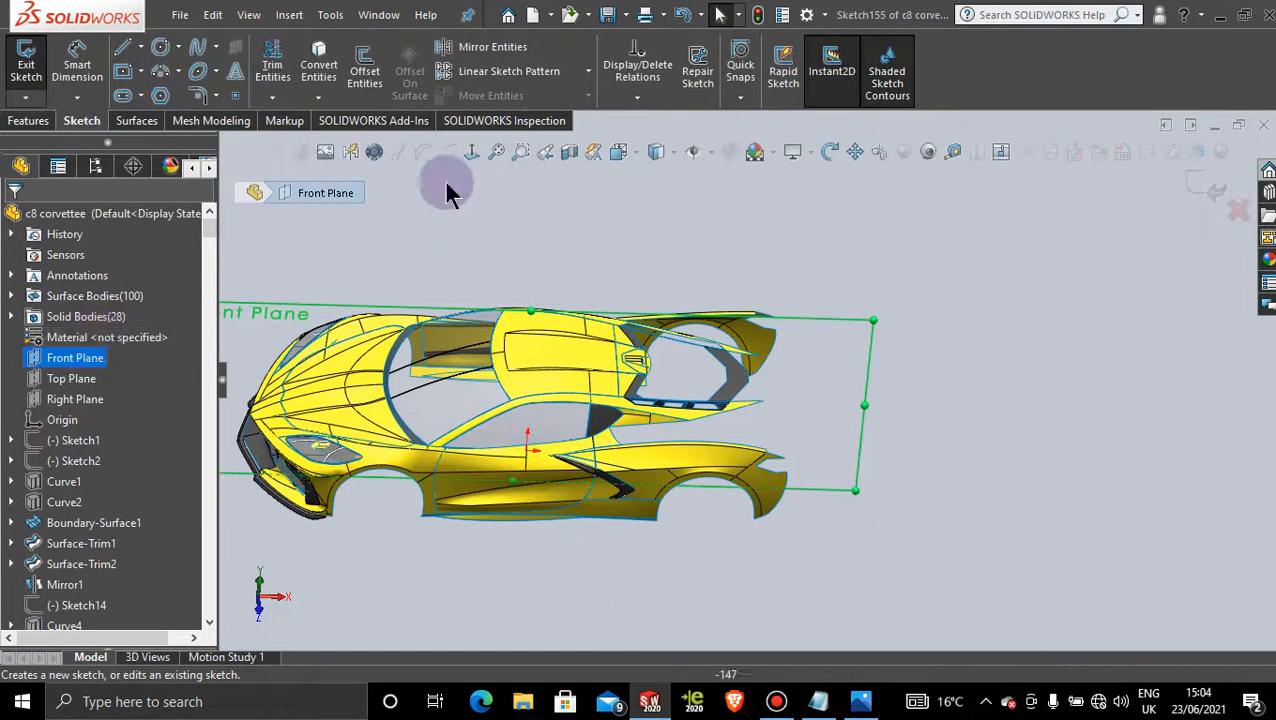
pyautogui.scroll(-3, 1027, 340)
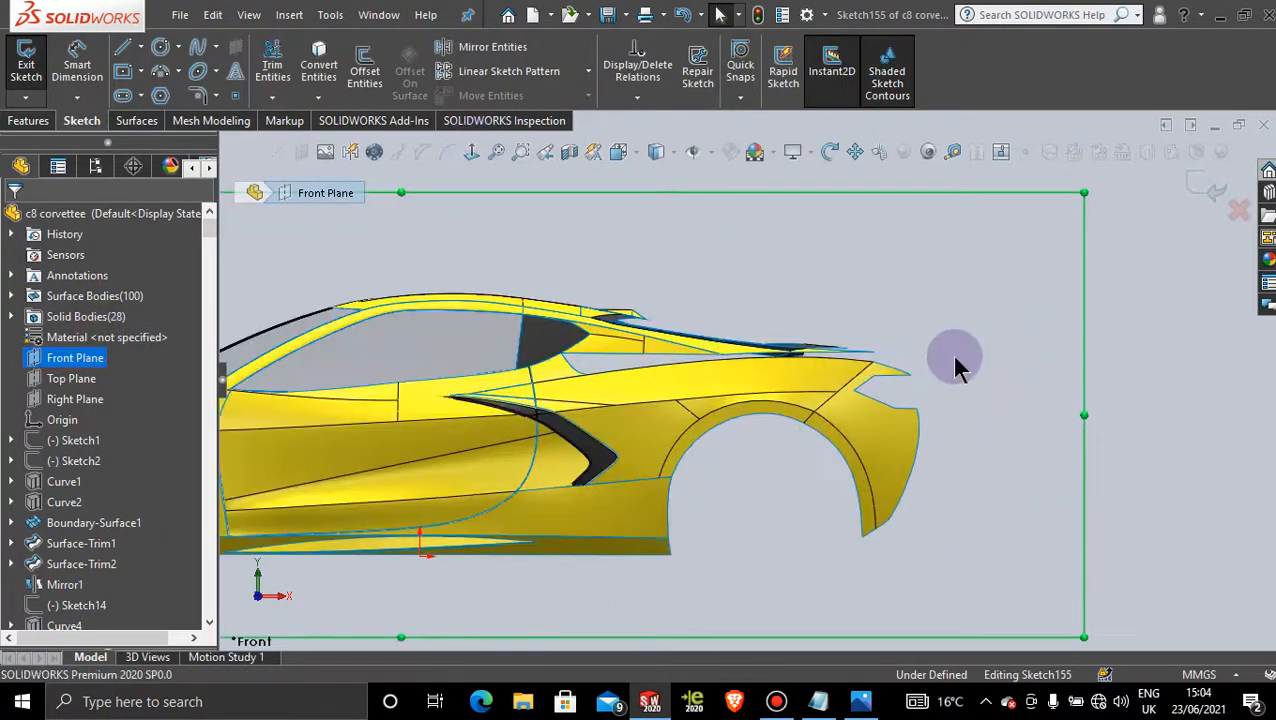
pyautogui.scroll(-2, 955, 365)
pyautogui.click(141, 48)
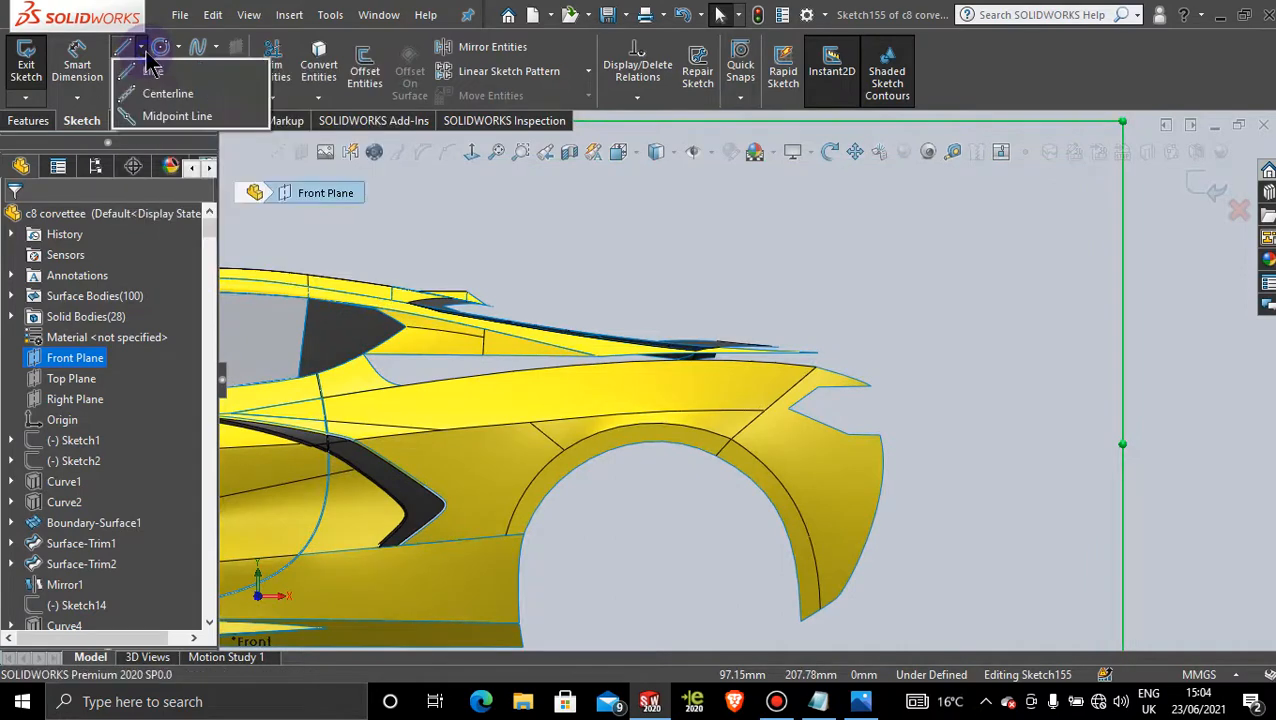
pyautogui.click(160, 92)
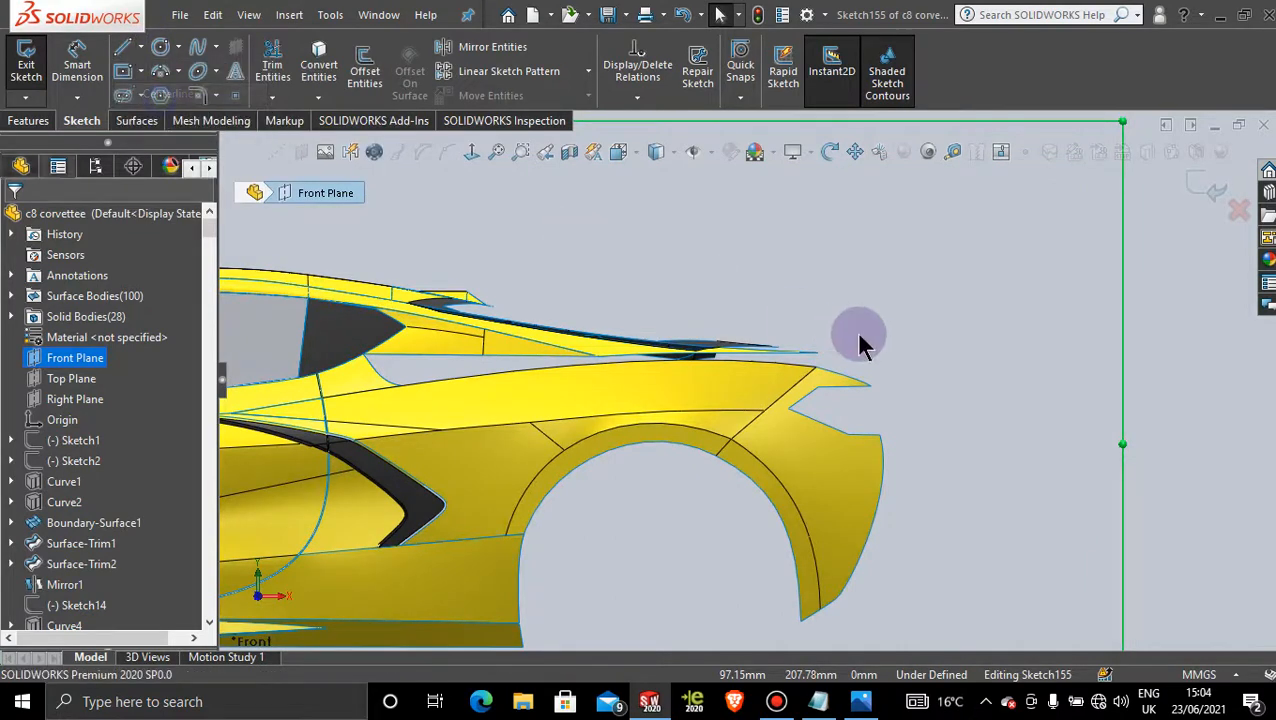
pyautogui.click(816, 369)
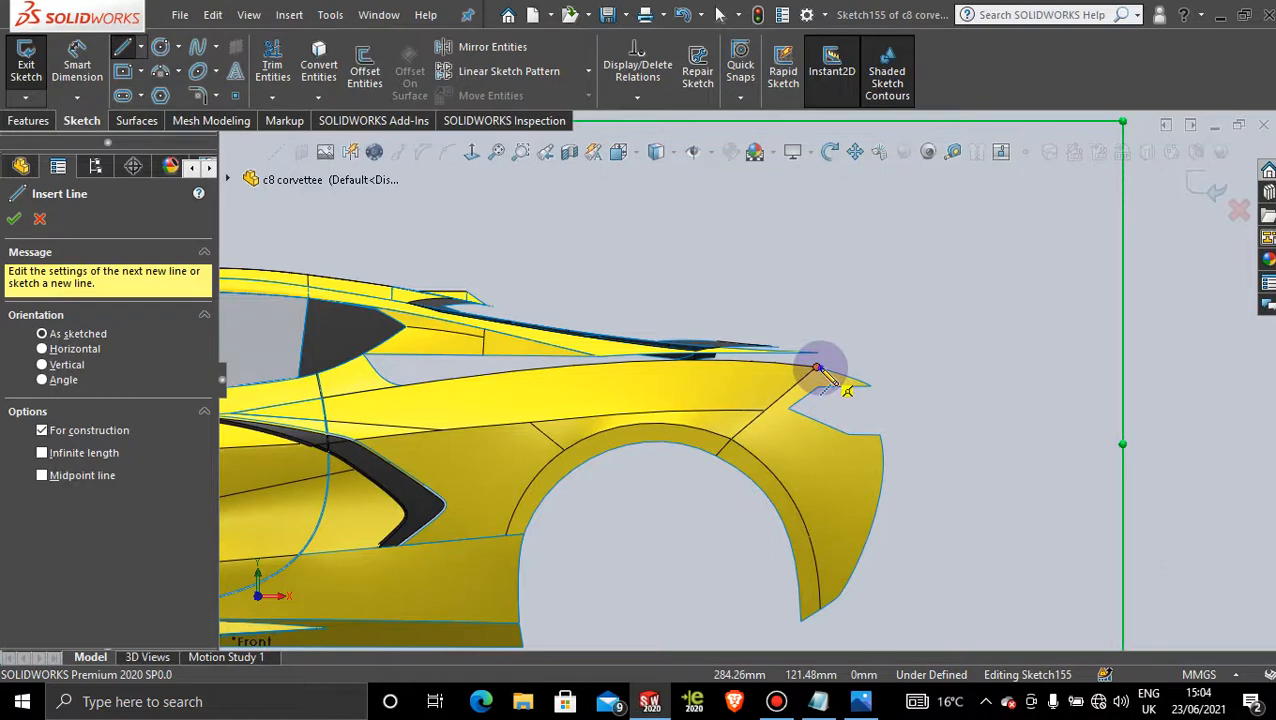
pyautogui.click(817, 370)
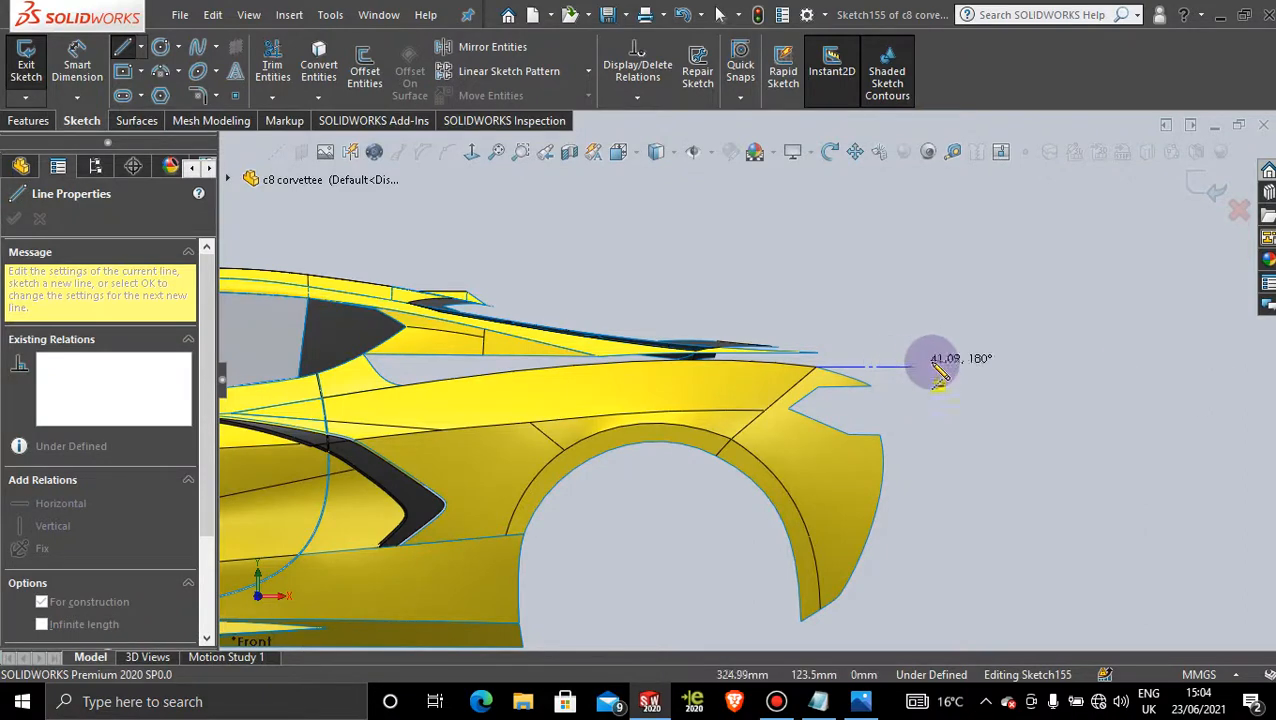
pyautogui.click(1008, 367)
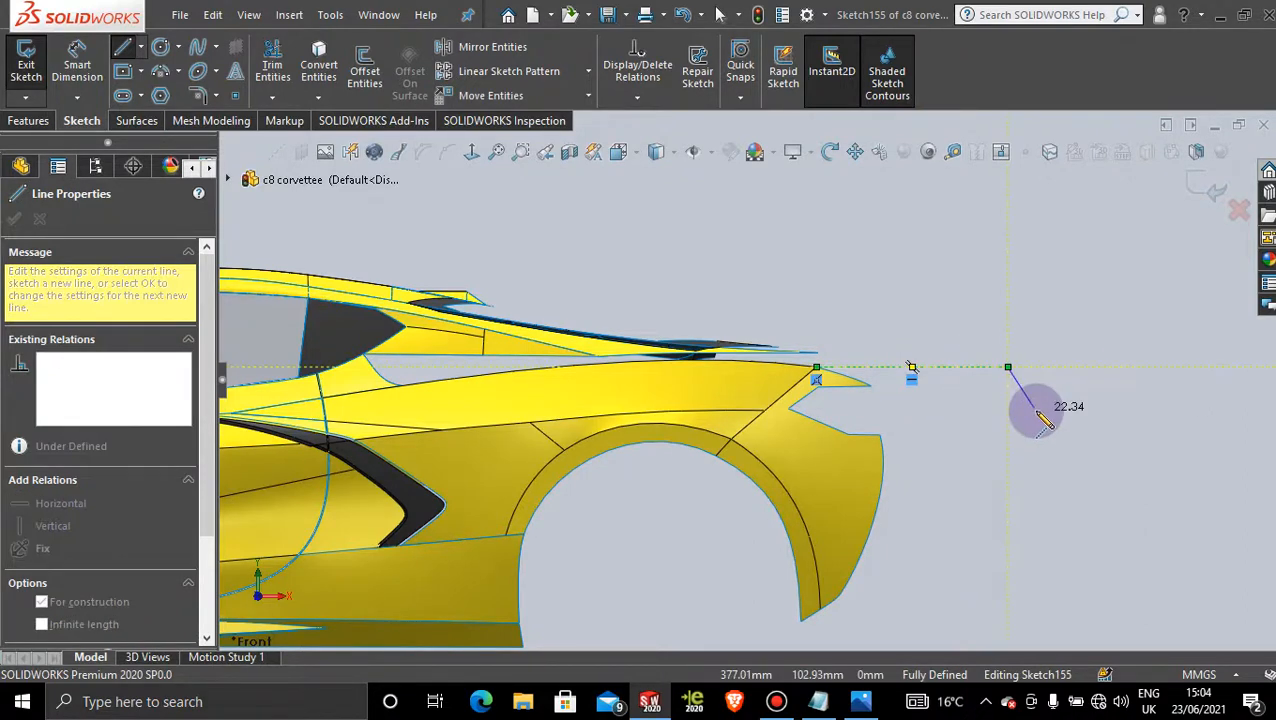
pyautogui.press('Escape')
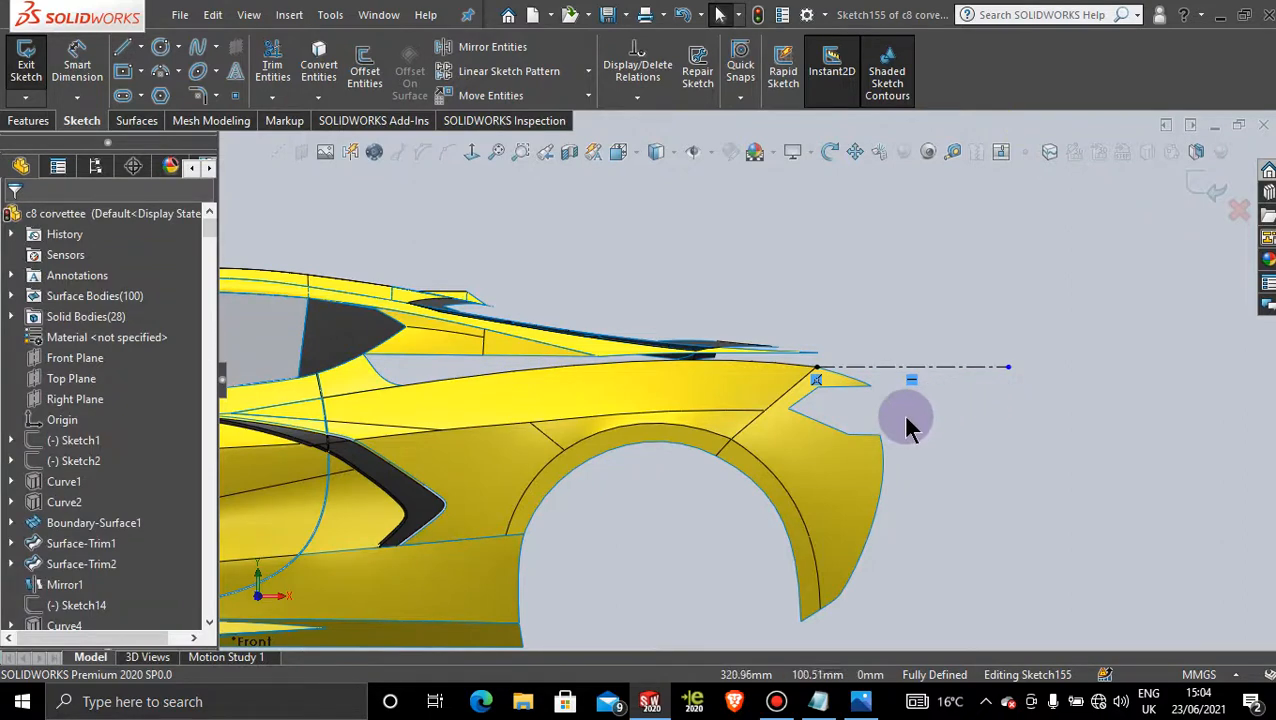
pyautogui.press('z')
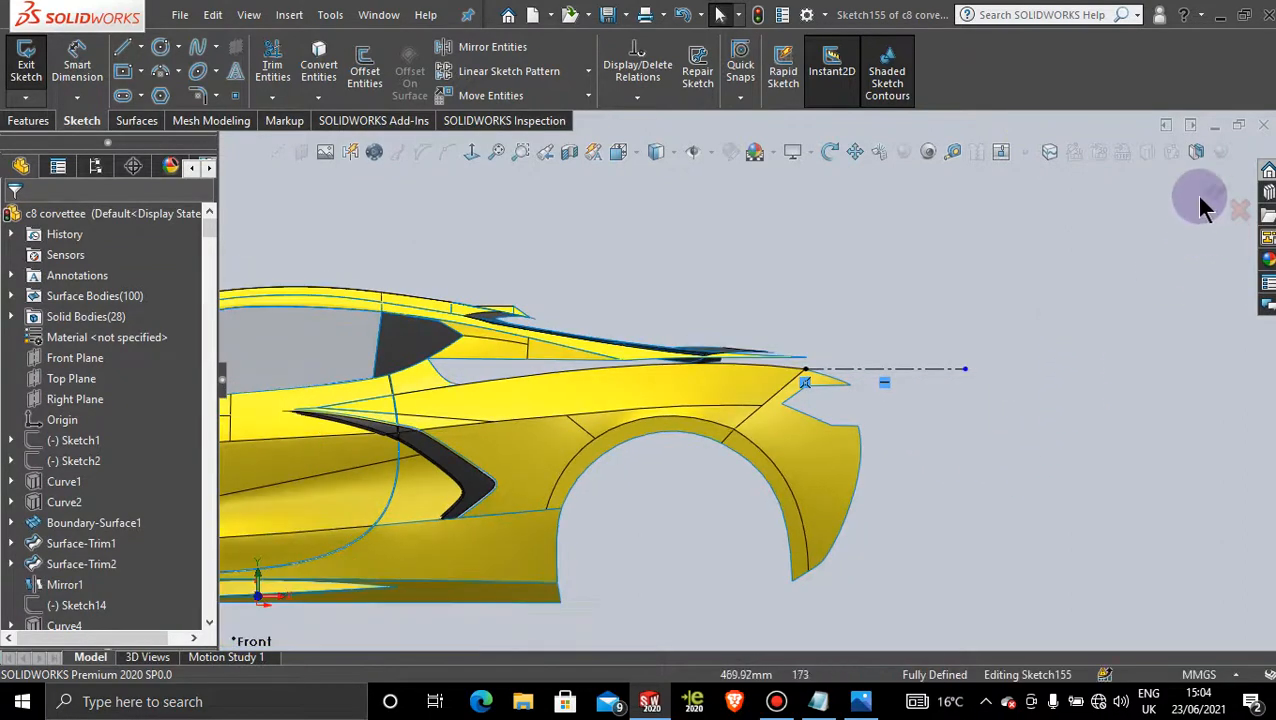
pyautogui.click(1203, 184)
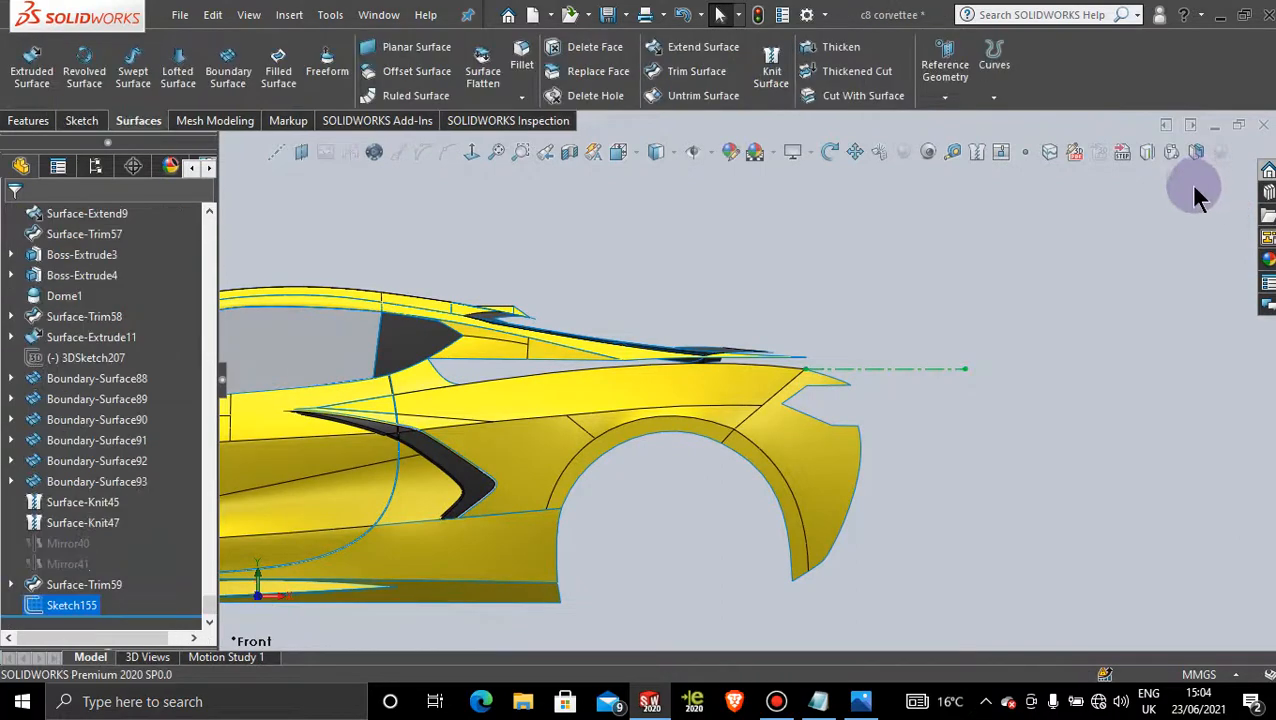
pyautogui.click(1045, 222)
# - Draw a two-point spline in a new 3D sketch from the rear fender's upper corner to the construction line
pyautogui.moveTo(920, 305); pyautogui.dragTo(837, 345, button='middle')
pyautogui.scroll(-2, 842, 336)
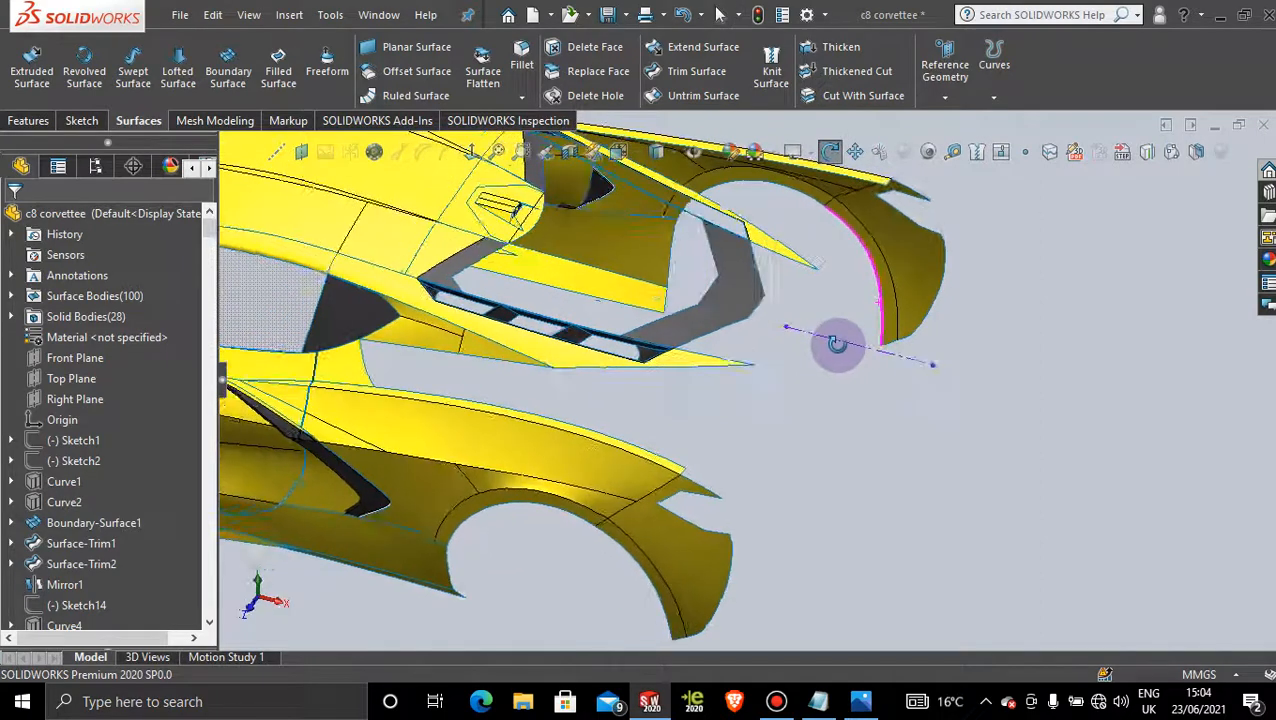
pyautogui.click(82, 120)
pyautogui.click(25, 97)
pyautogui.click(55, 134)
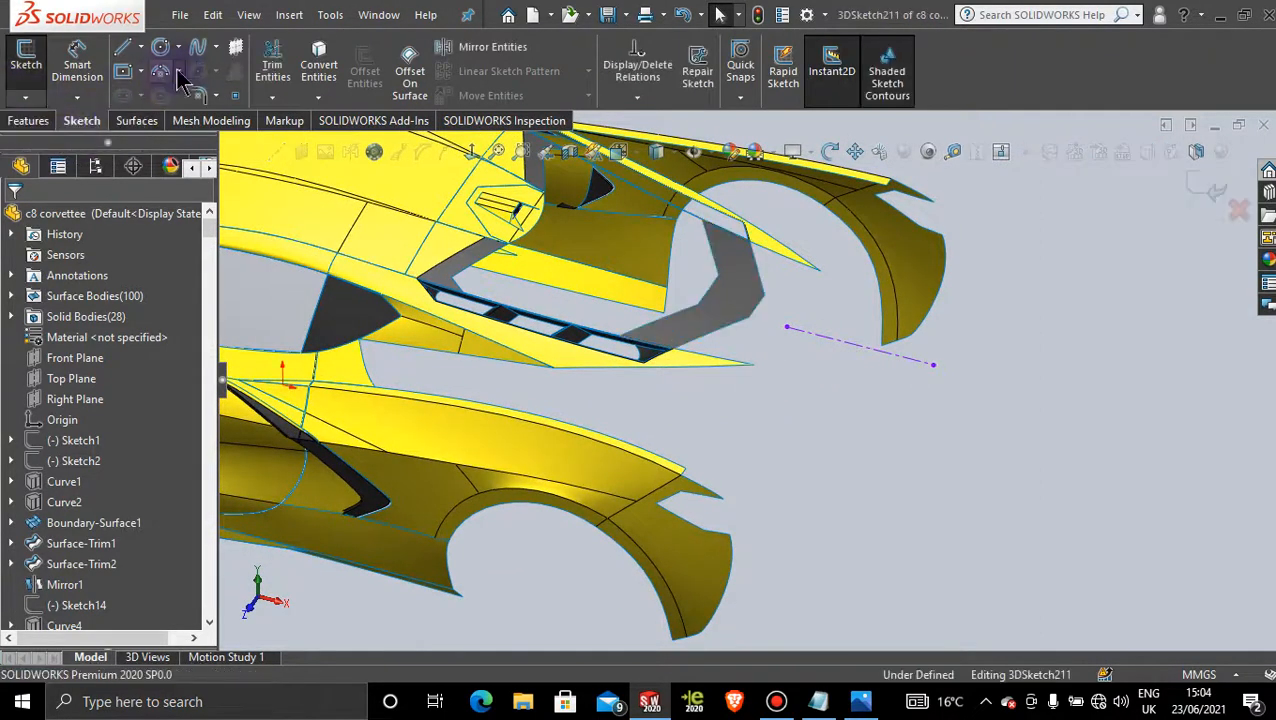
pyautogui.click(200, 49)
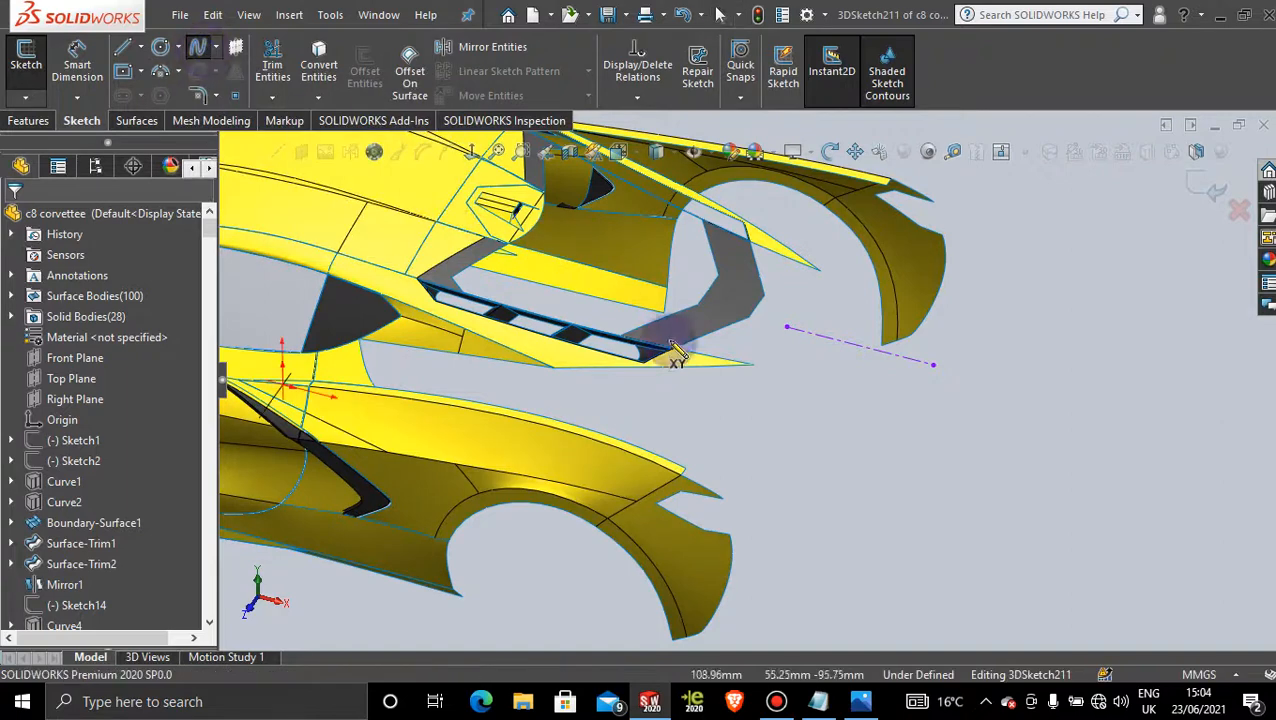
pyautogui.scroll(-3, 688, 470)
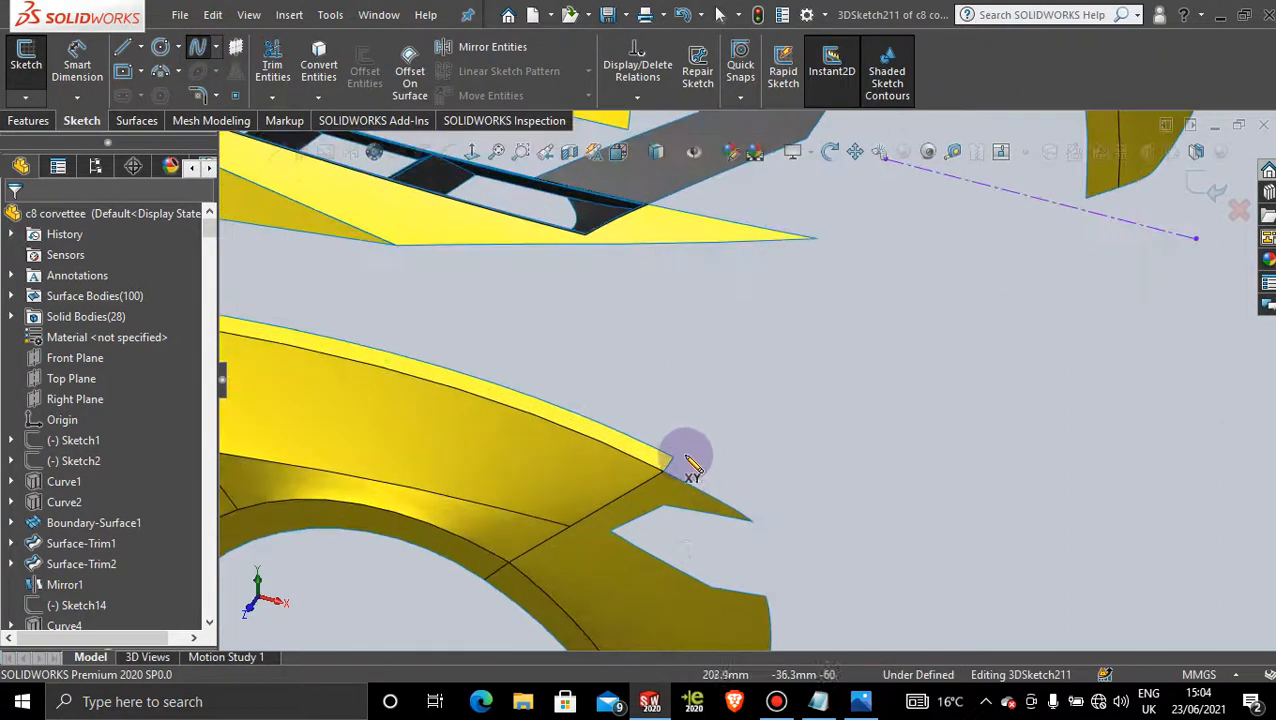
pyautogui.click(673, 458)
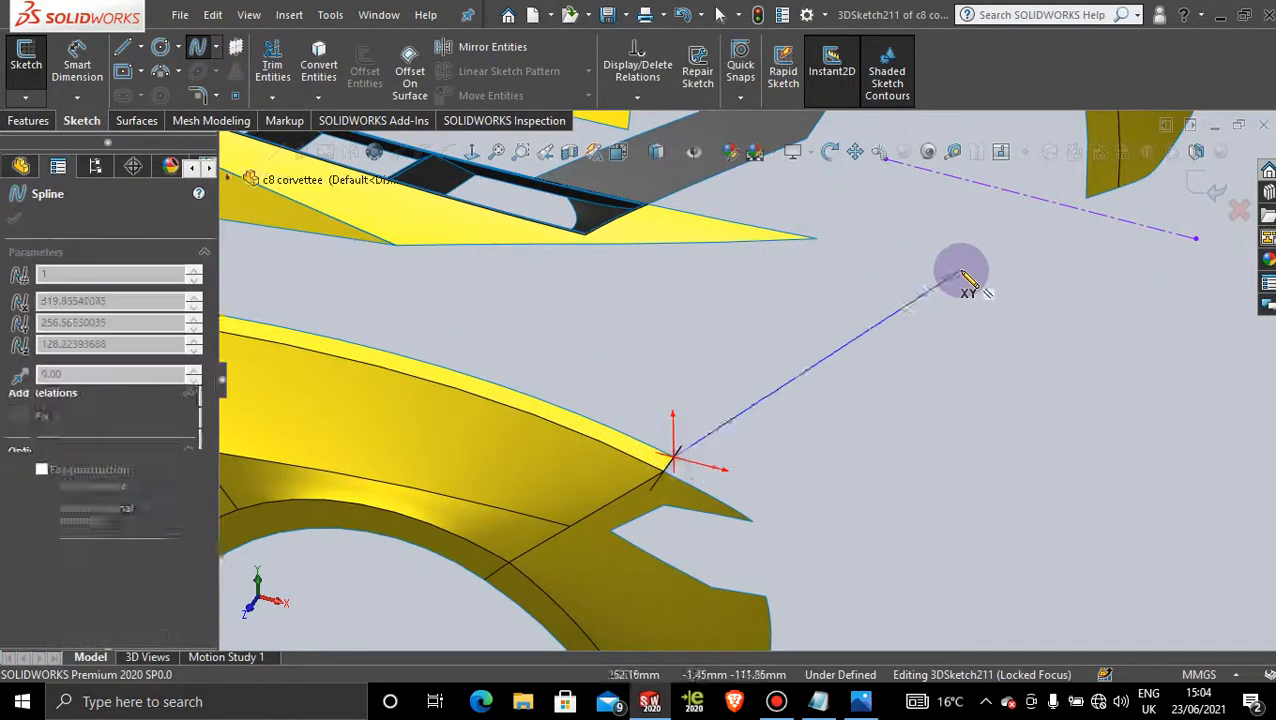
pyautogui.scroll(3, 930, 300)
pyautogui.click(929, 300)
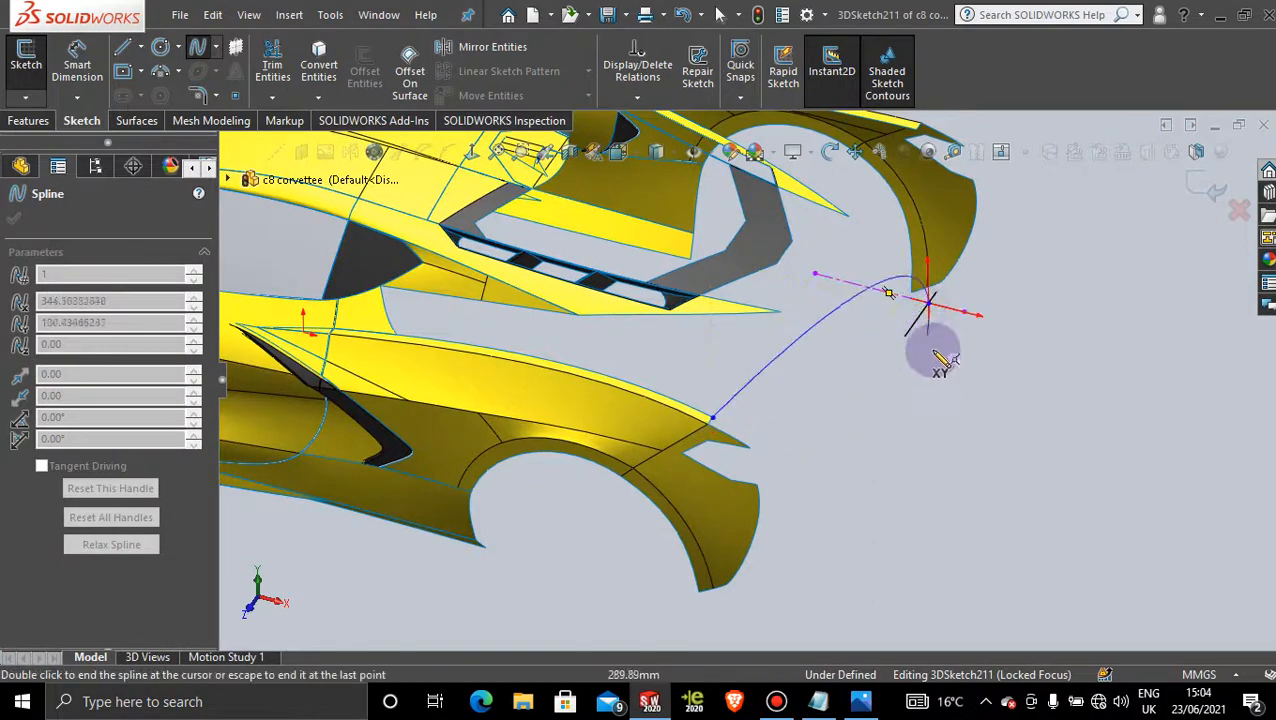
pyautogui.moveTo(930, 350); pyautogui.dragTo(857, 458, button='middle')
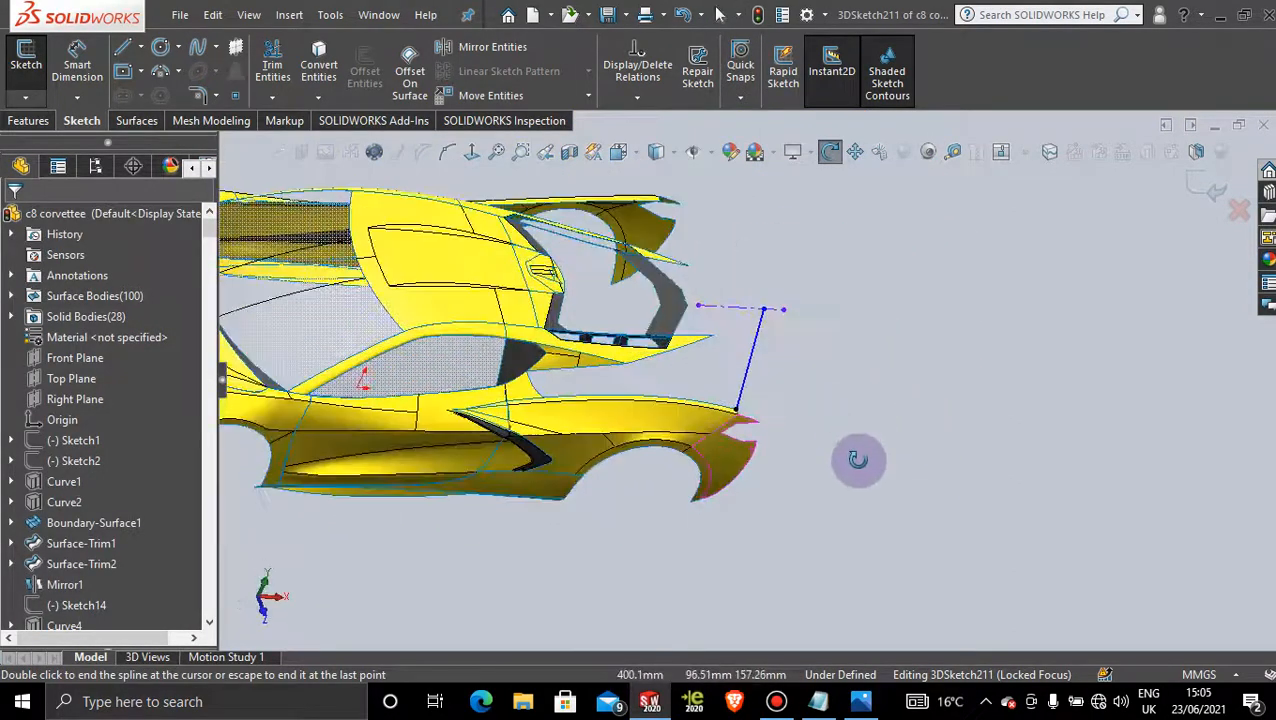
# - Activate Display State 1 to show the reference pictures and view the rear deck normal to the Top Plane
pyautogui.click(95, 166)
pyautogui.click(160, 582)
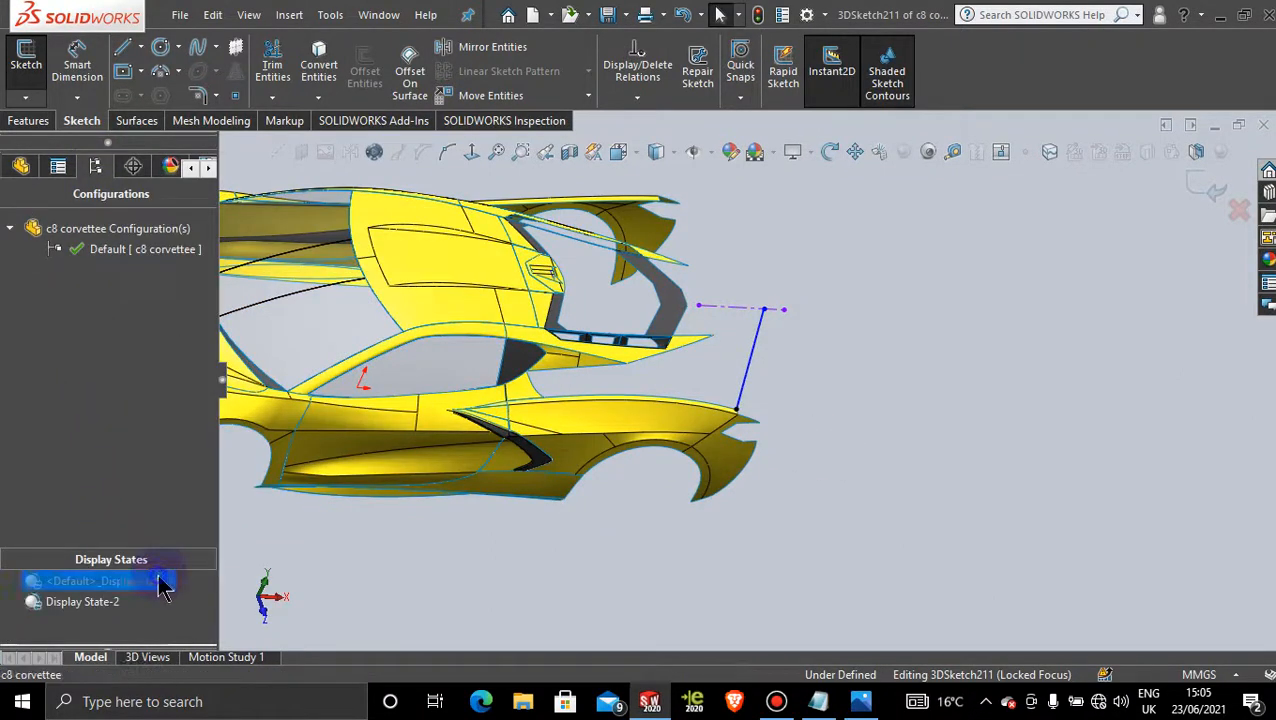
pyautogui.doubleClick(163, 585)
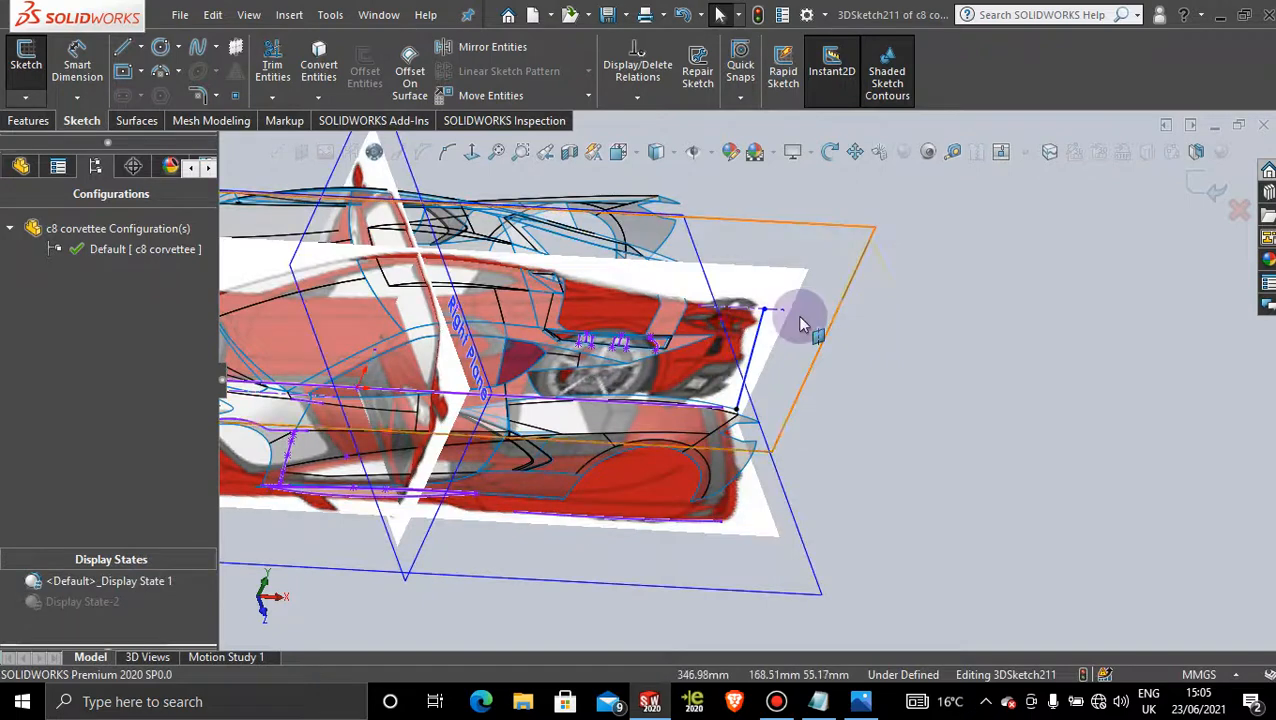
pyautogui.moveTo(797, 315); pyautogui.dragTo(808, 490, button='middle')
pyautogui.click(752, 479)
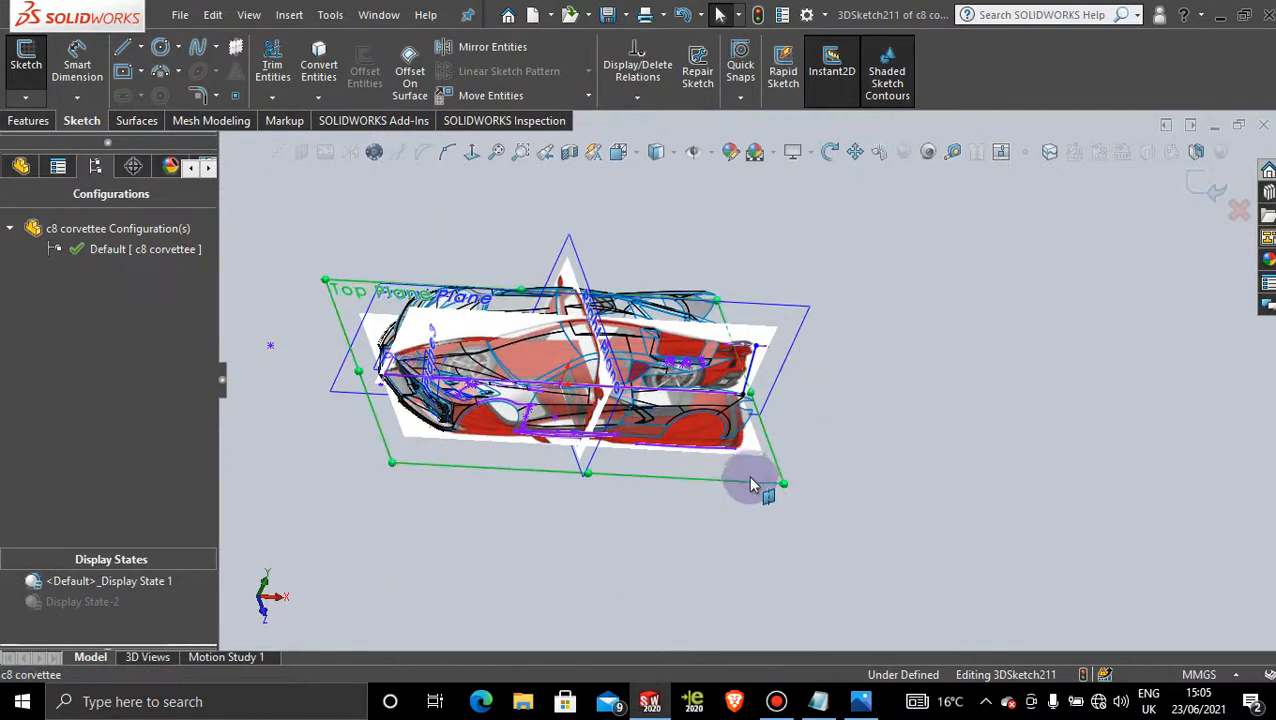
pyautogui.click(486, 160)
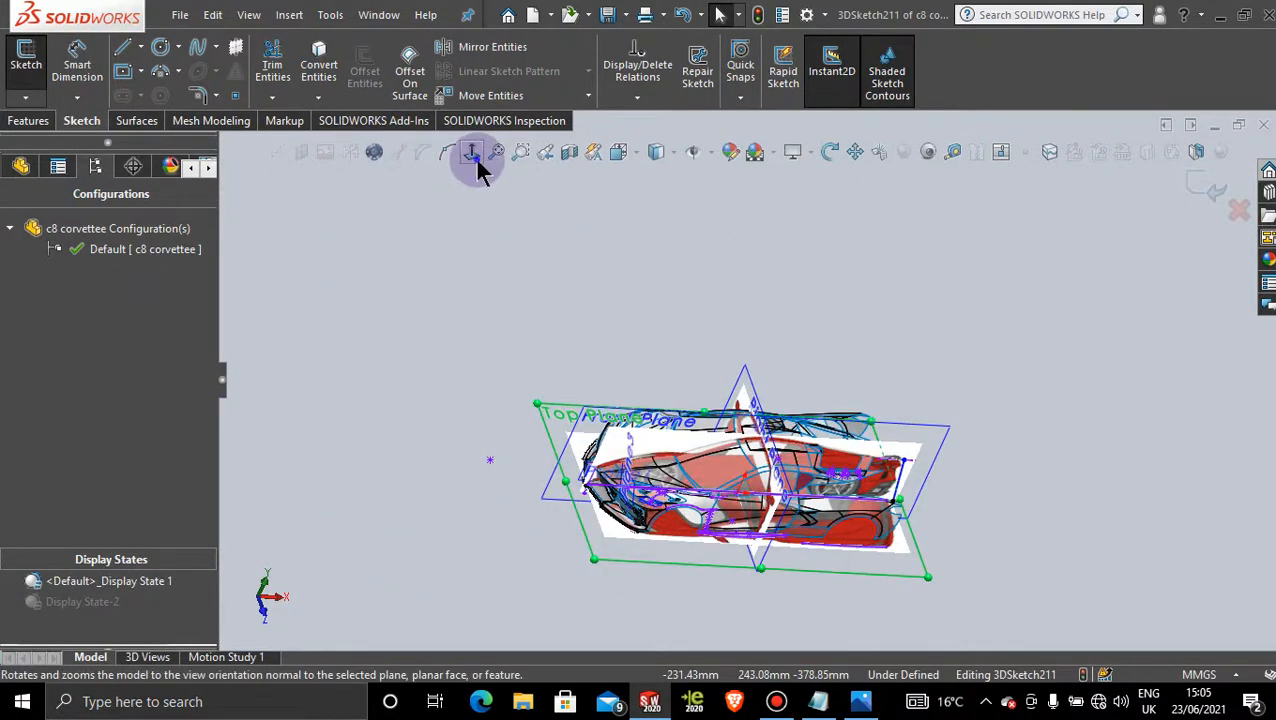
pyautogui.click(473, 156)
pyautogui.scroll(-5, 1005, 383)
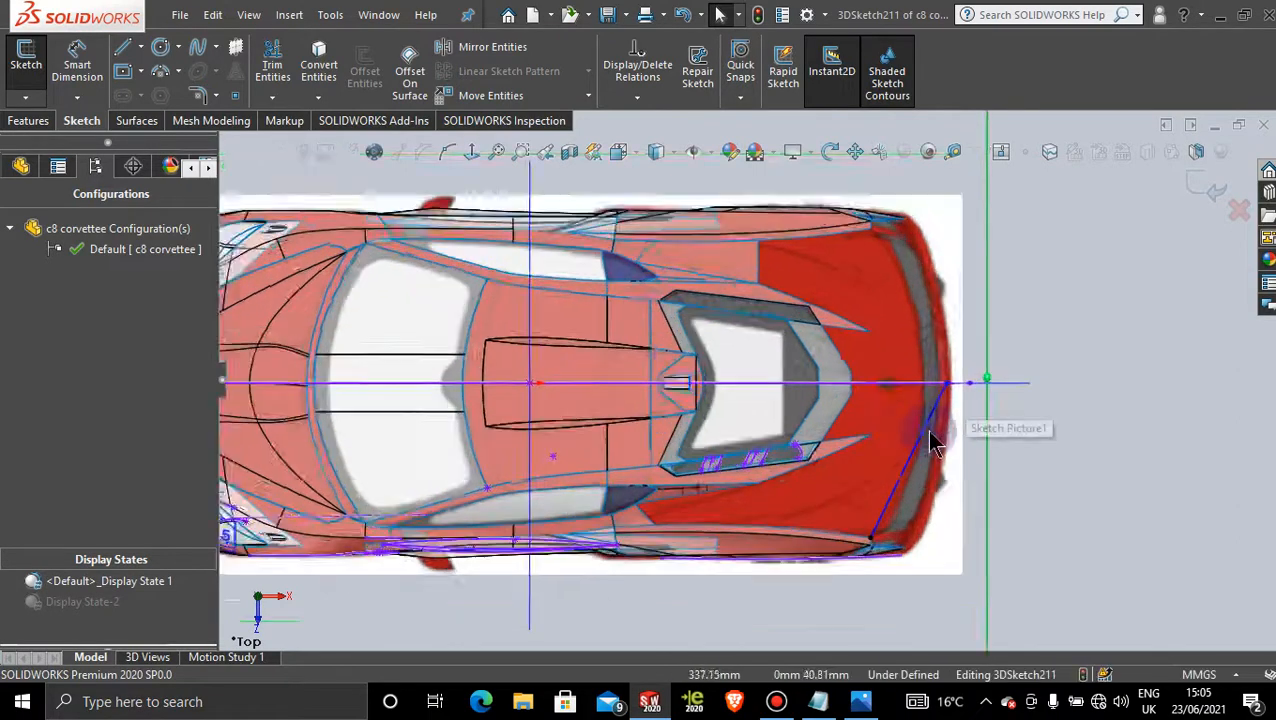
pyautogui.scroll(-3, 963, 418)
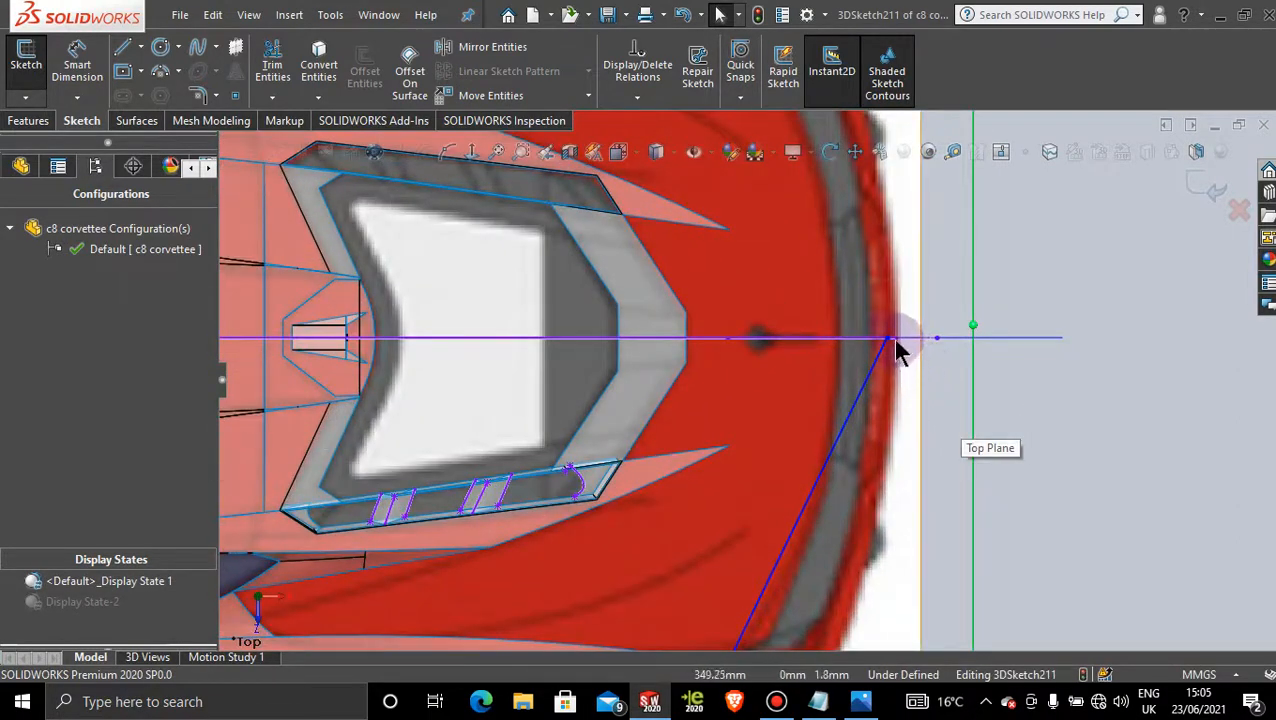
# - Move the spline's centreline end point forward to the front edge of the grey rear band, X about 325 mm, and delete its relations
pyautogui.moveTo(885, 345); pyautogui.dragTo(828, 350)
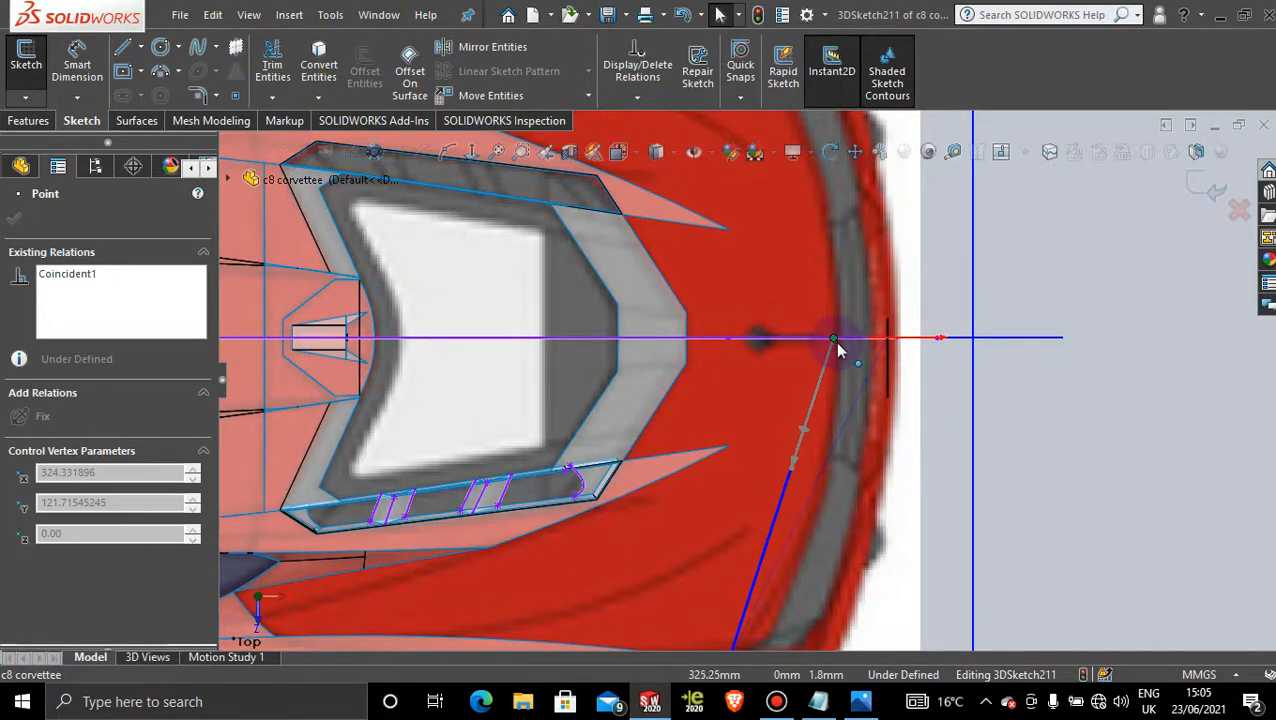
pyautogui.moveTo(841, 350); pyautogui.dragTo(841, 350)
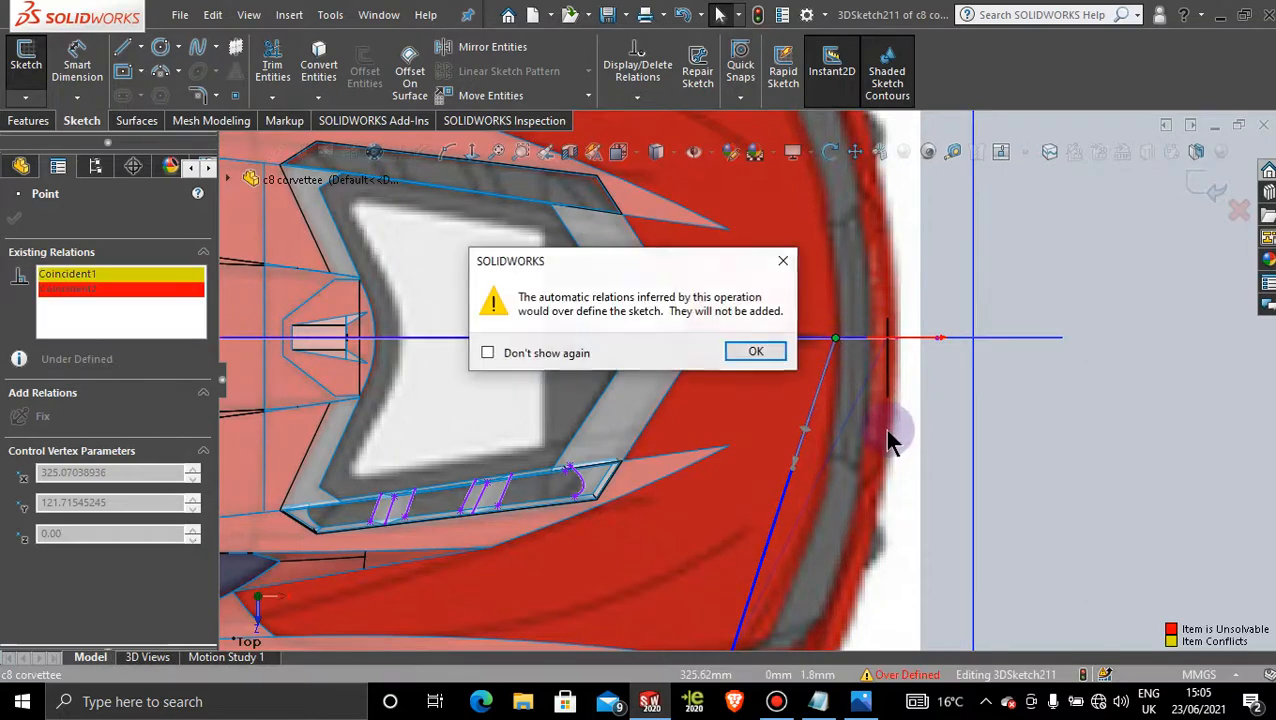
pyautogui.click(783, 260)
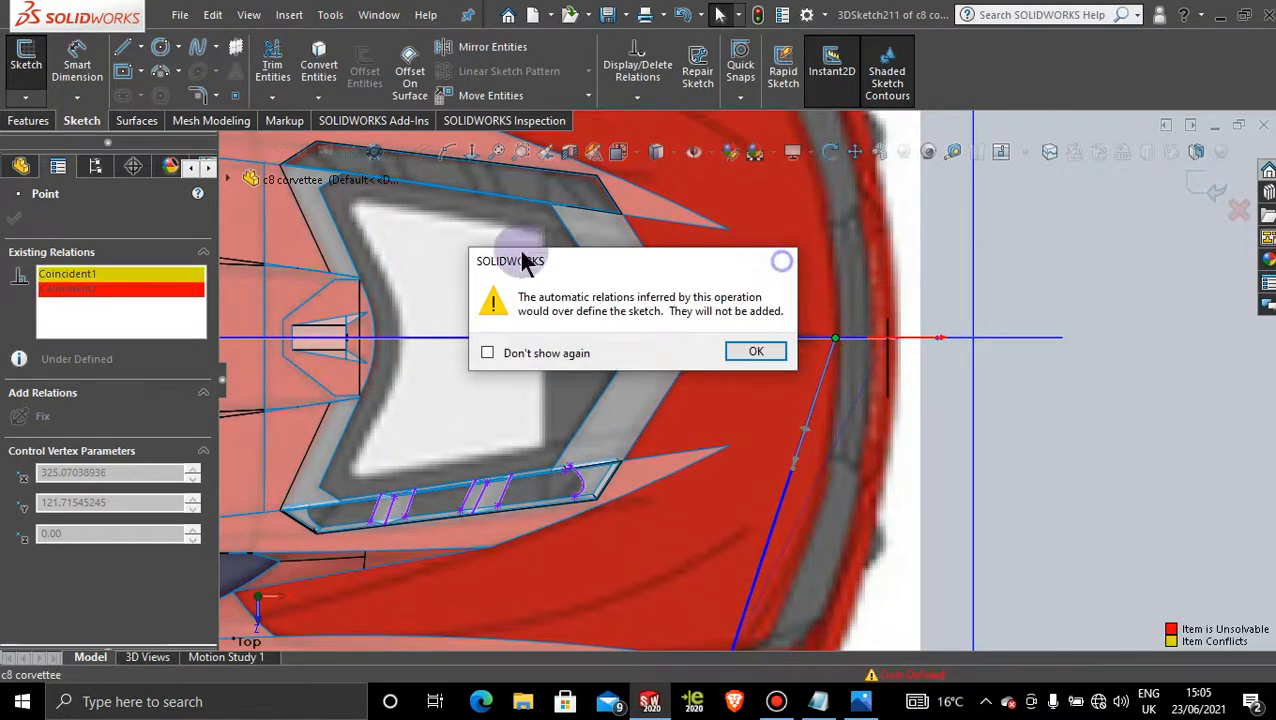
pyautogui.click(195, 300)
pyautogui.rightClick(120, 276)
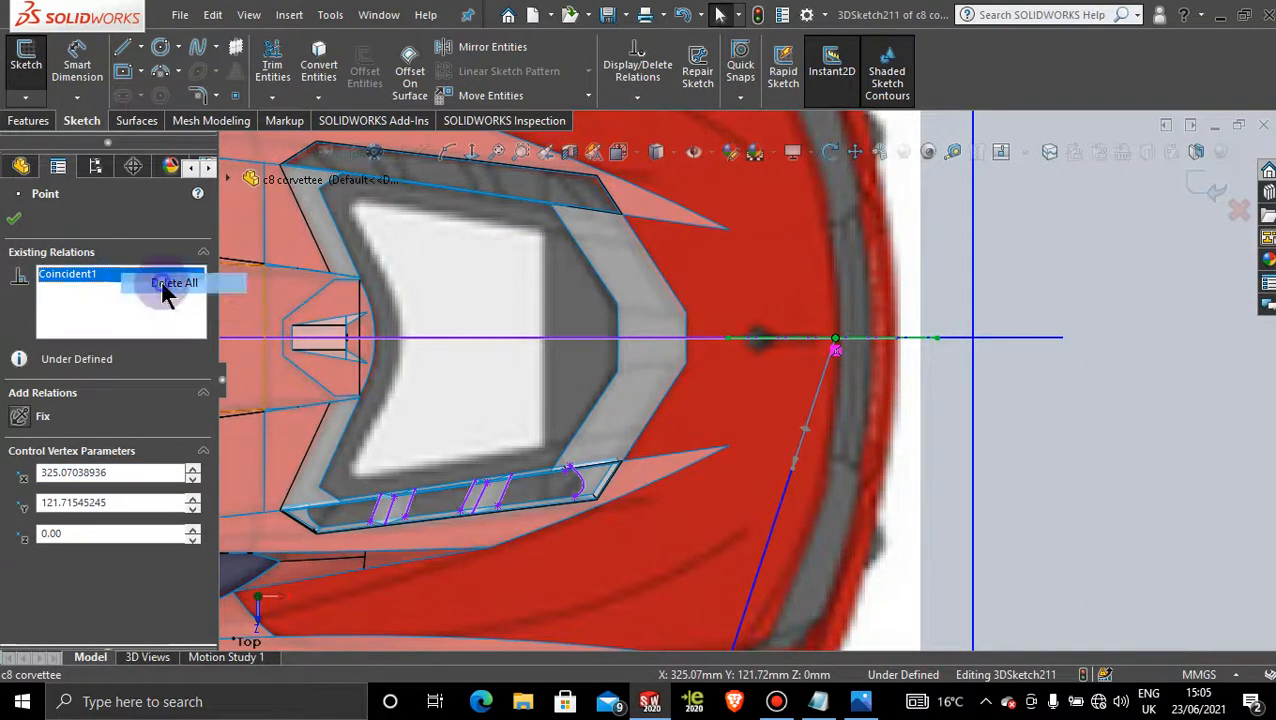
pyautogui.click(165, 290)
pyautogui.click(1137, 322)
# - Constrain the tangent handle at the spline's centreline end Along Z, curving the spline along the grey rear band, and finish the 3D sketch
pyautogui.scroll(2, 1009, 482)
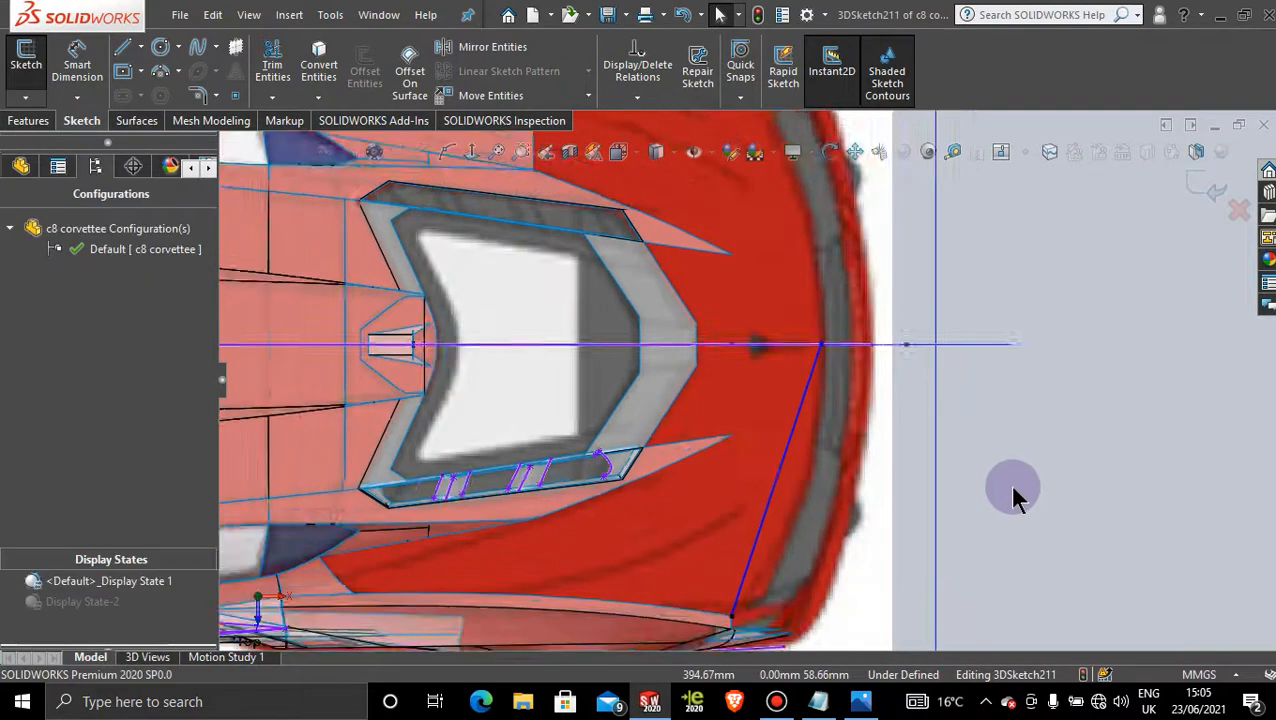
pyautogui.click(770, 374)
pyautogui.click(765, 392)
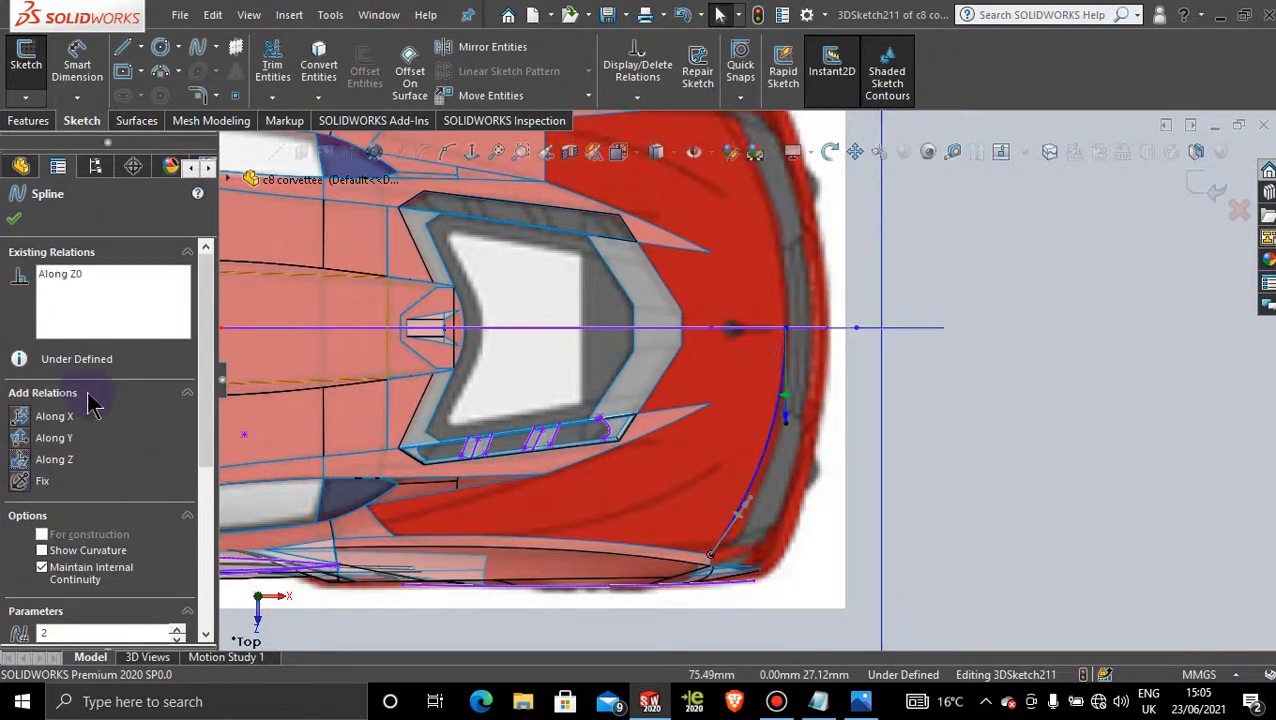
pyautogui.click(16, 222)
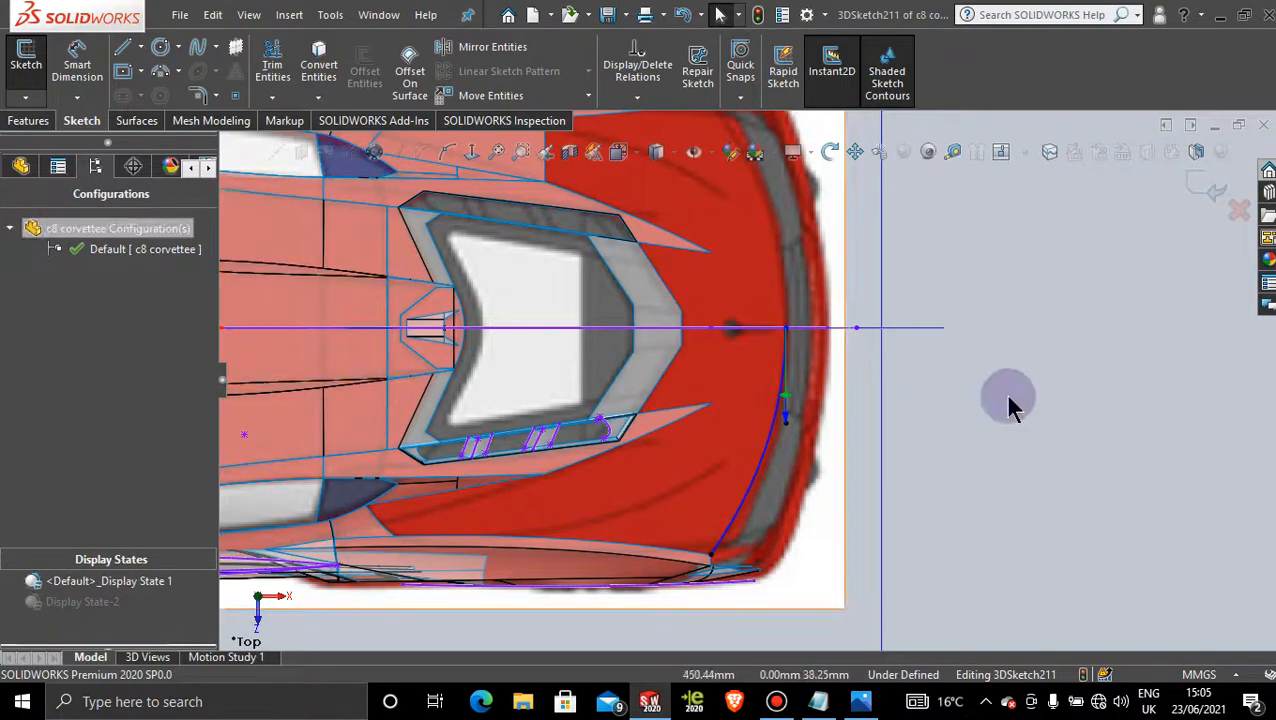
pyautogui.moveTo(1006, 405); pyautogui.dragTo(955, 330, button='middle')
pyautogui.scroll(-3, 781, 324)
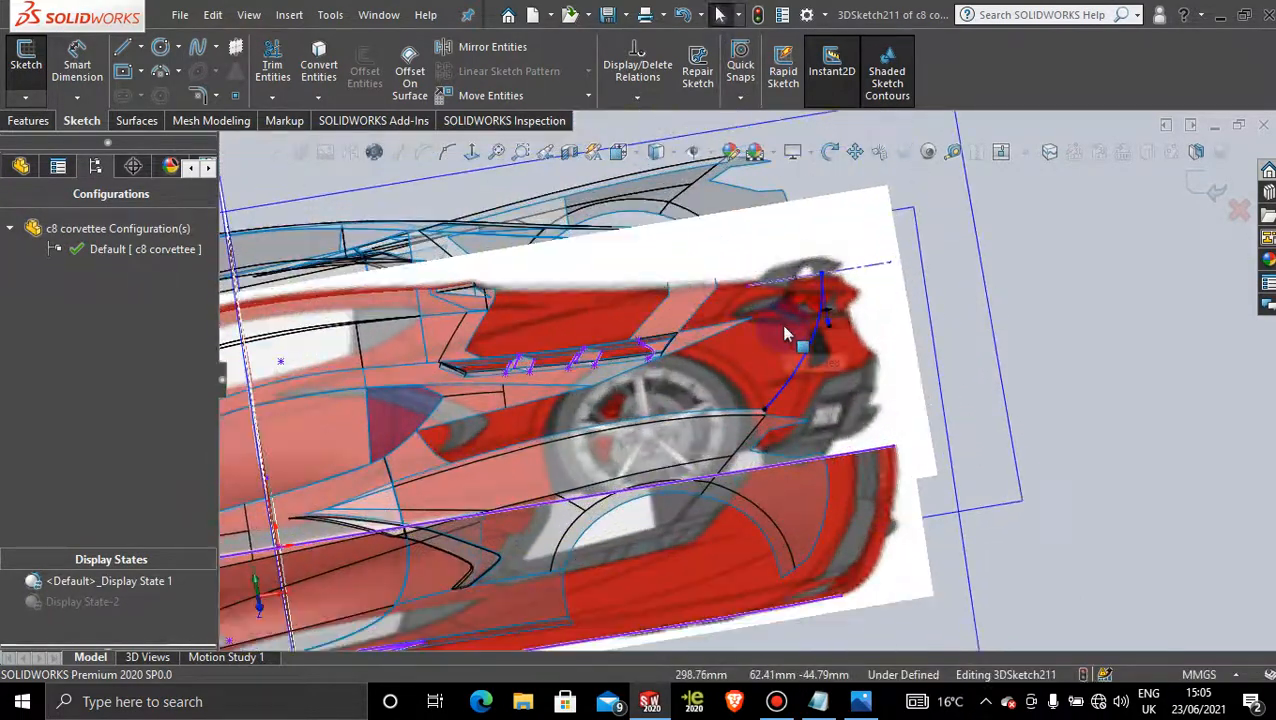
pyautogui.moveTo(770, 349); pyautogui.dragTo(771, 380, button='middle')
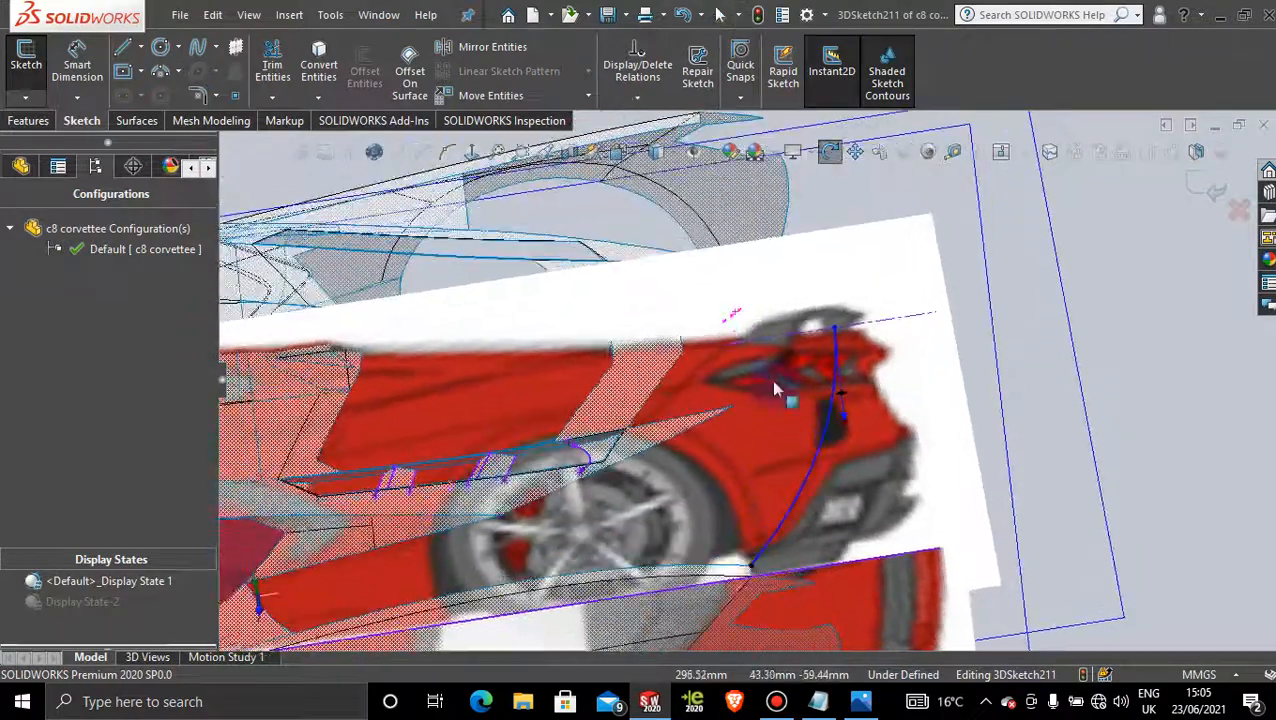
pyautogui.click(1203, 181)
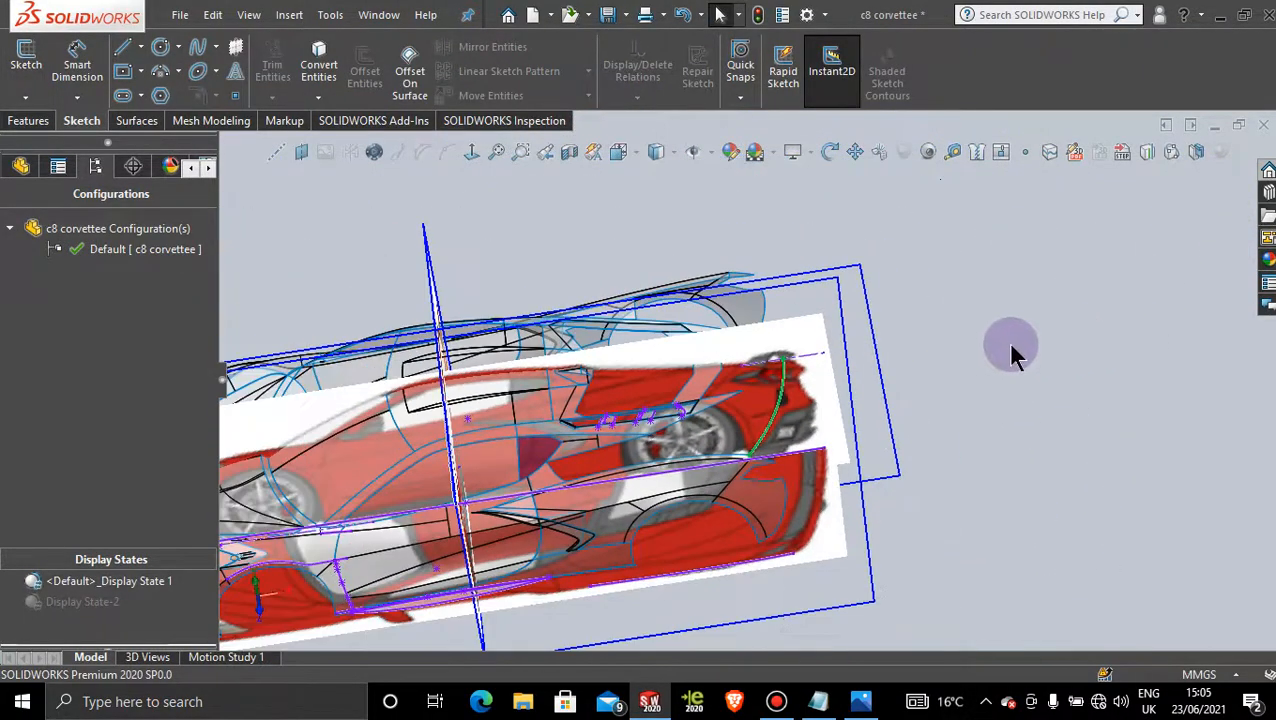
# - Activate Display State-2 to show the yellow body surfaces around the rear deck
pyautogui.moveTo(1012, 352)
pyautogui.mouseDown(button='middle')
pyautogui.moveTo(968, 373)
pyautogui.moveTo(1004, 394)
pyautogui.mouseUp(button='middle')
pyautogui.scroll(-2, 690, 418)
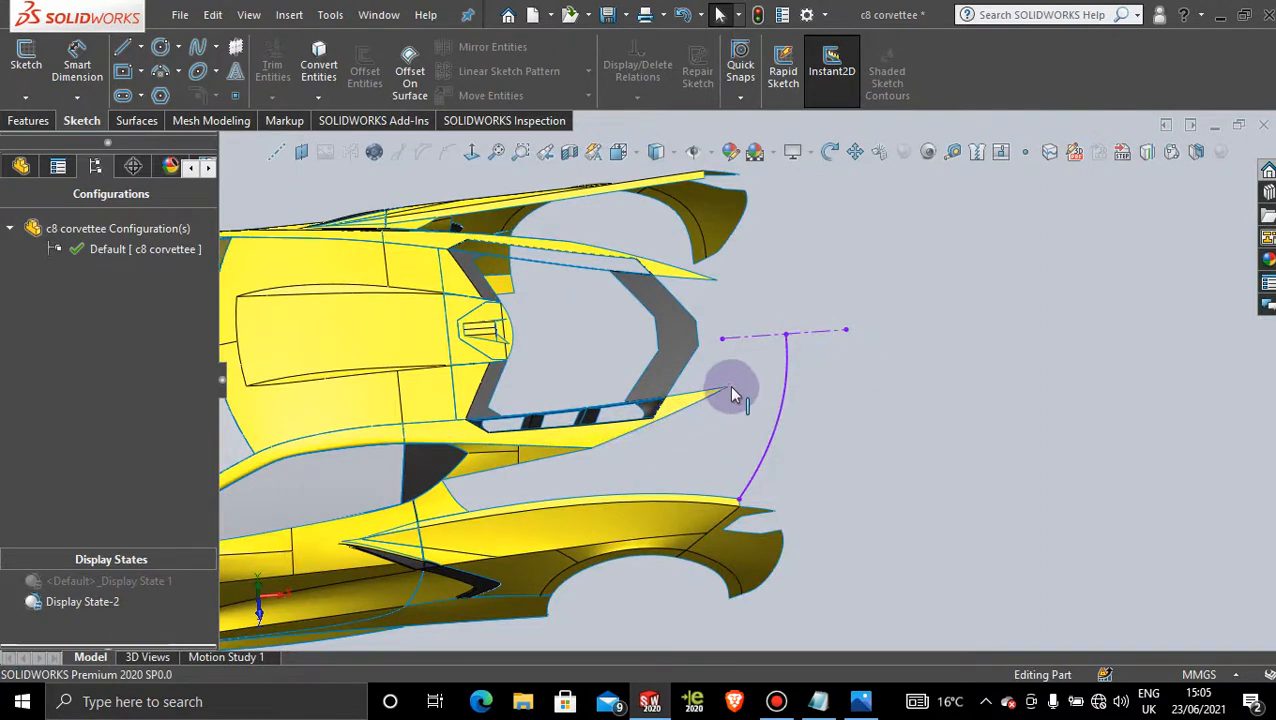
pyautogui.scroll(-4, 768, 428)
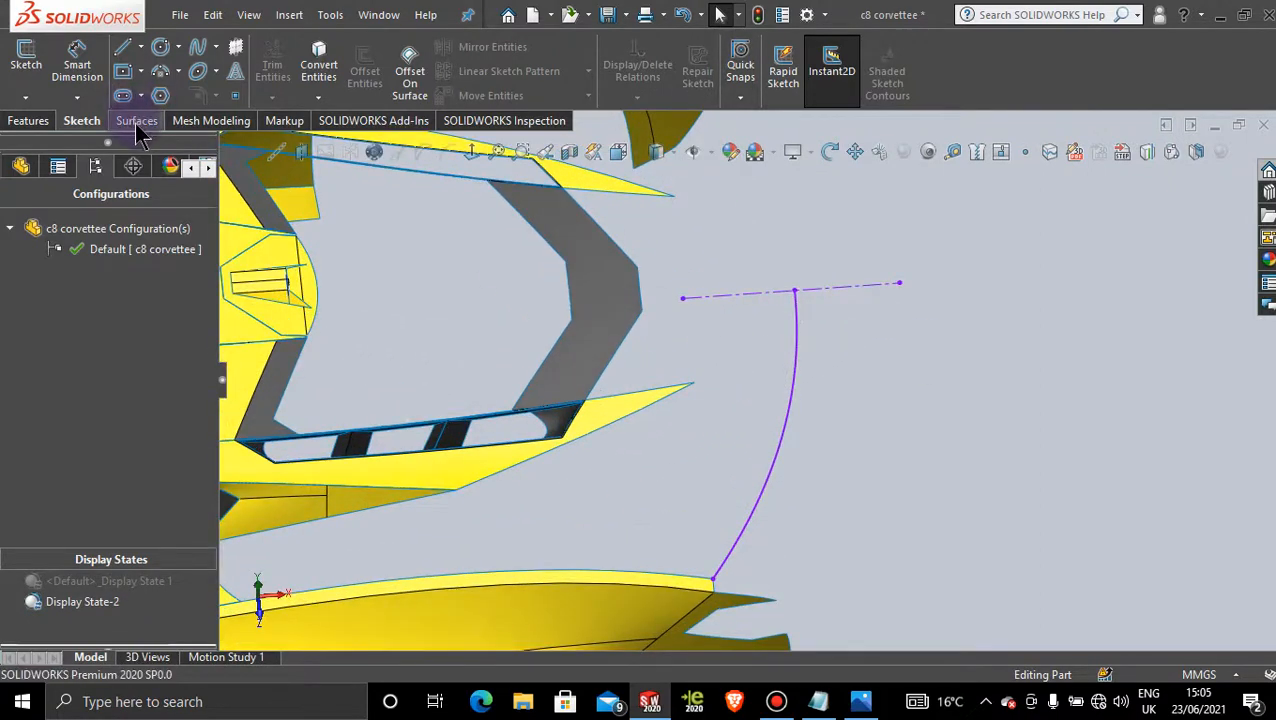
# - Draw a two-point spline in a new 3D sketch from the yellow rear strip's pointed tip to the existing spline's centreline end
pyautogui.click(138, 122)
pyautogui.click(81, 120)
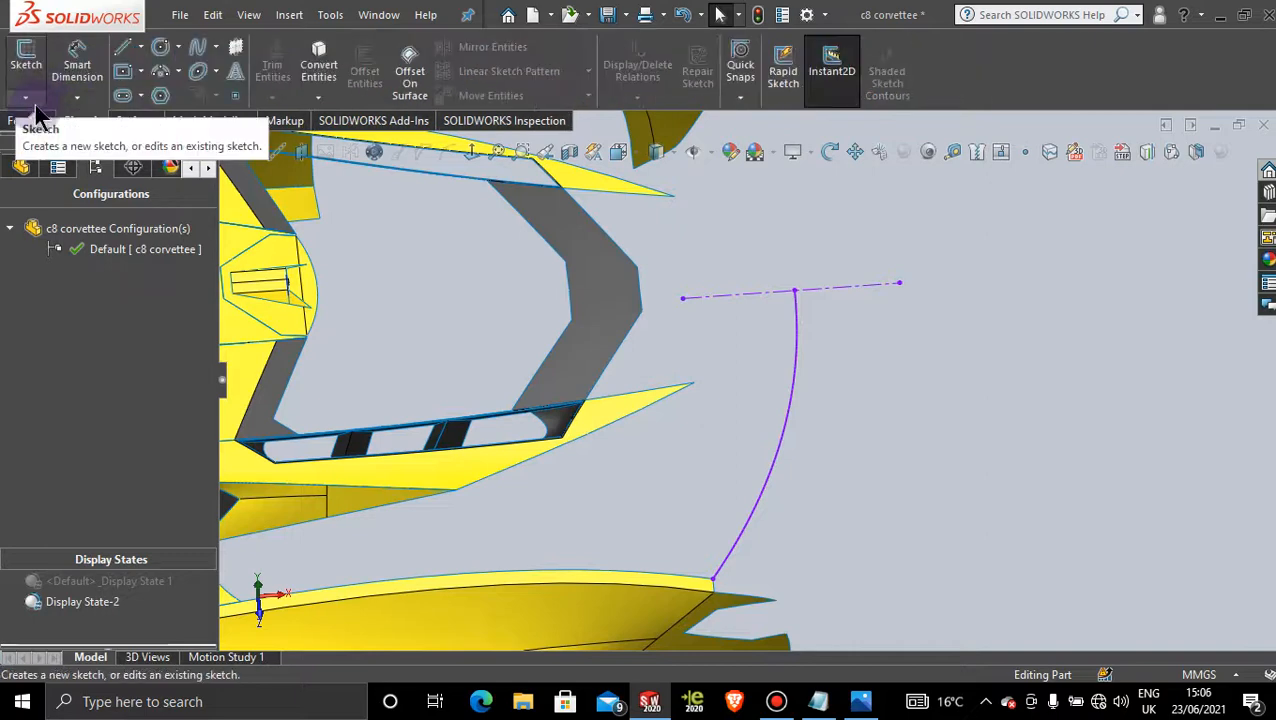
pyautogui.click(25, 97)
pyautogui.click(58, 136)
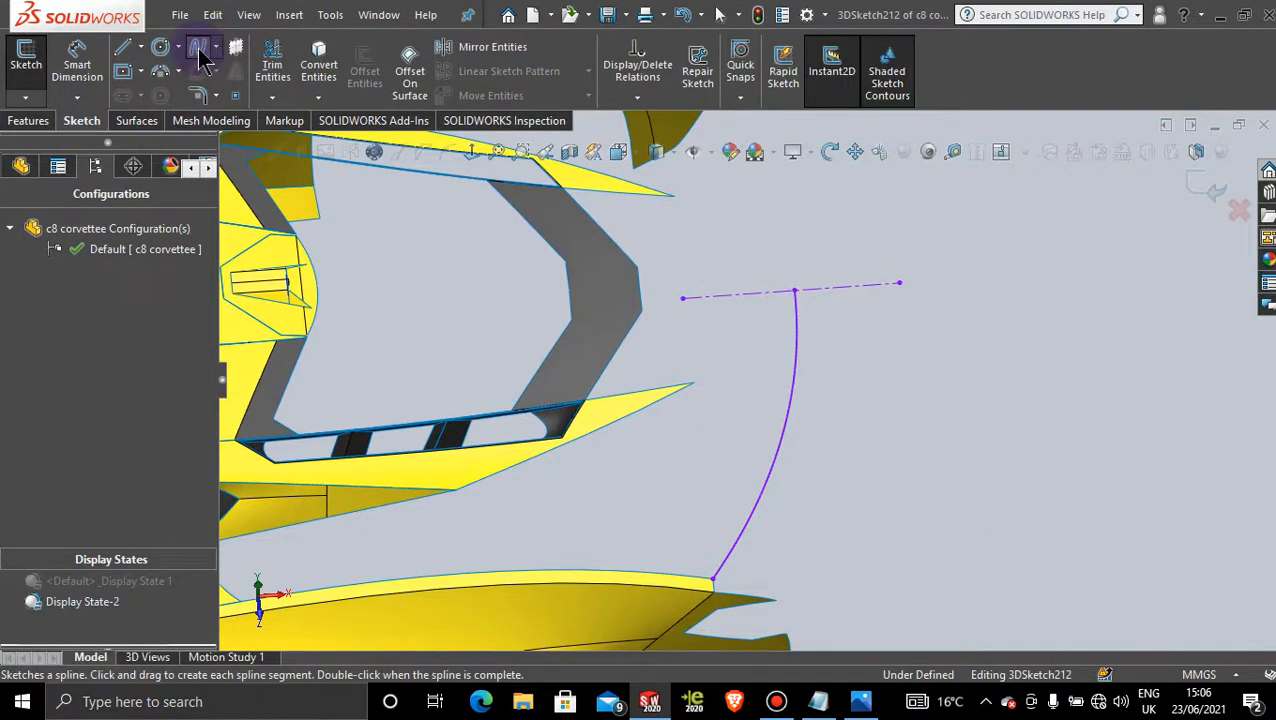
pyautogui.click(199, 50)
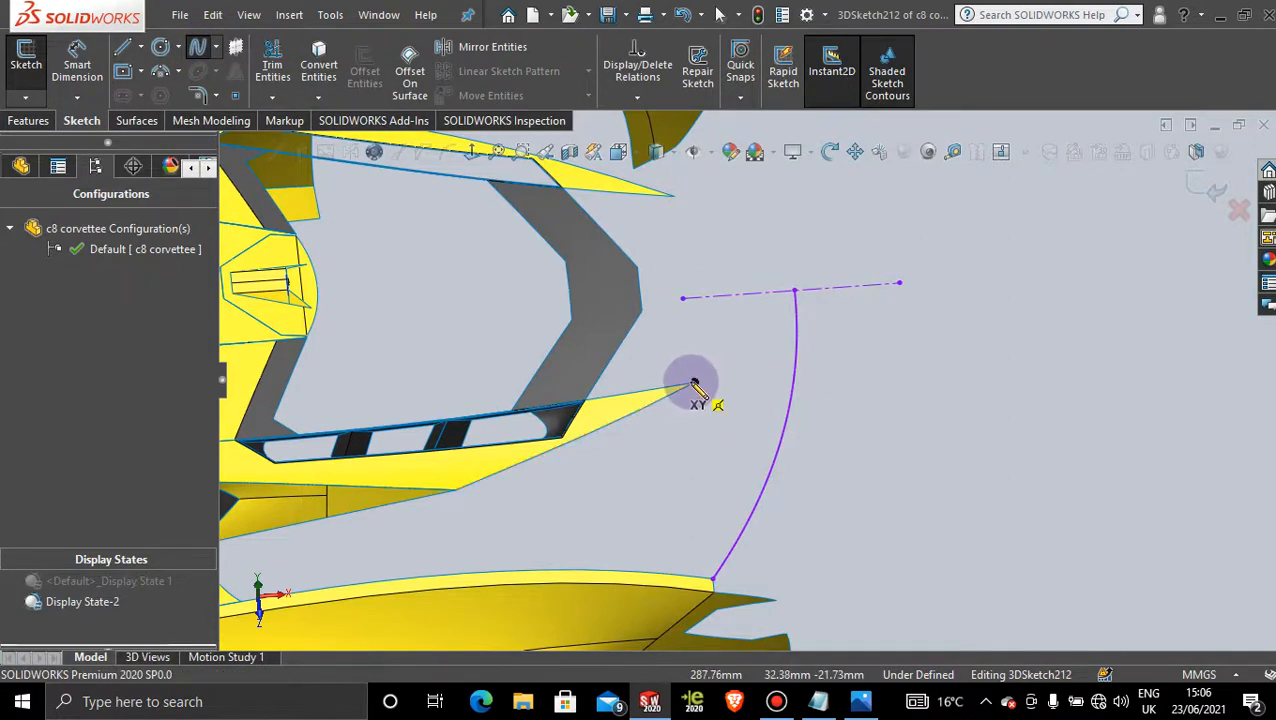
pyautogui.scroll(-5, 708, 408)
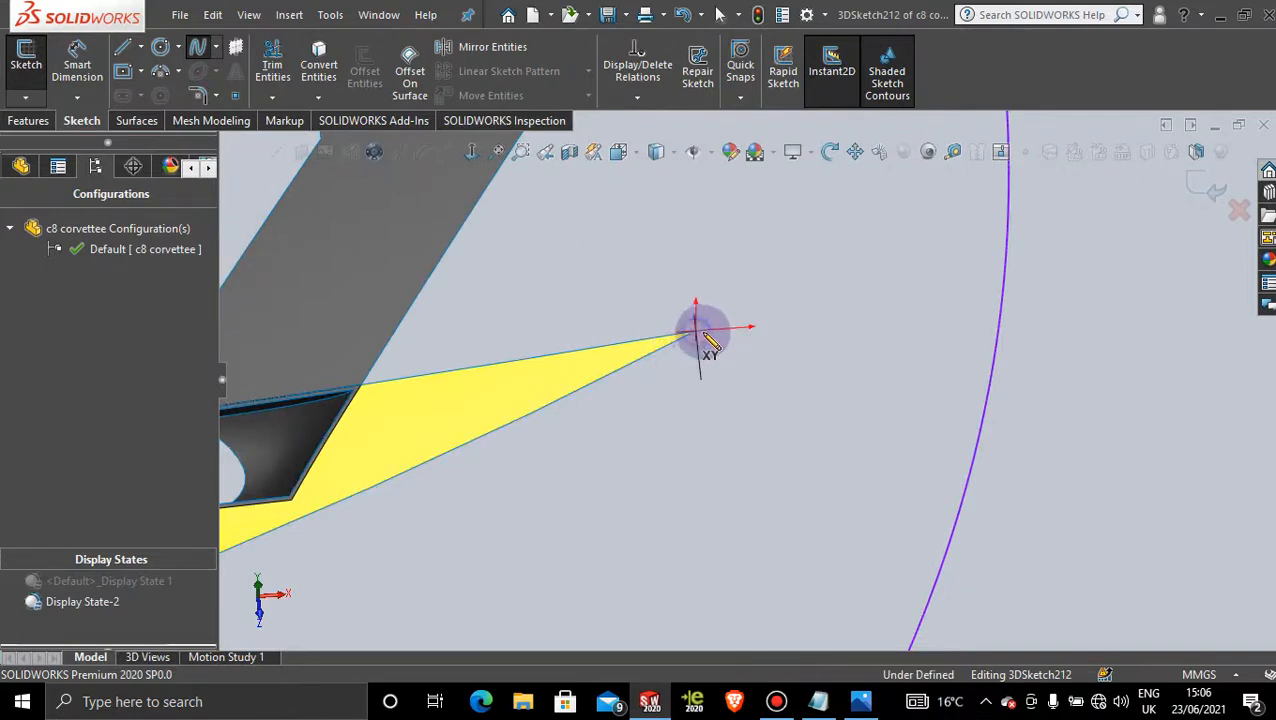
pyautogui.click(697, 333)
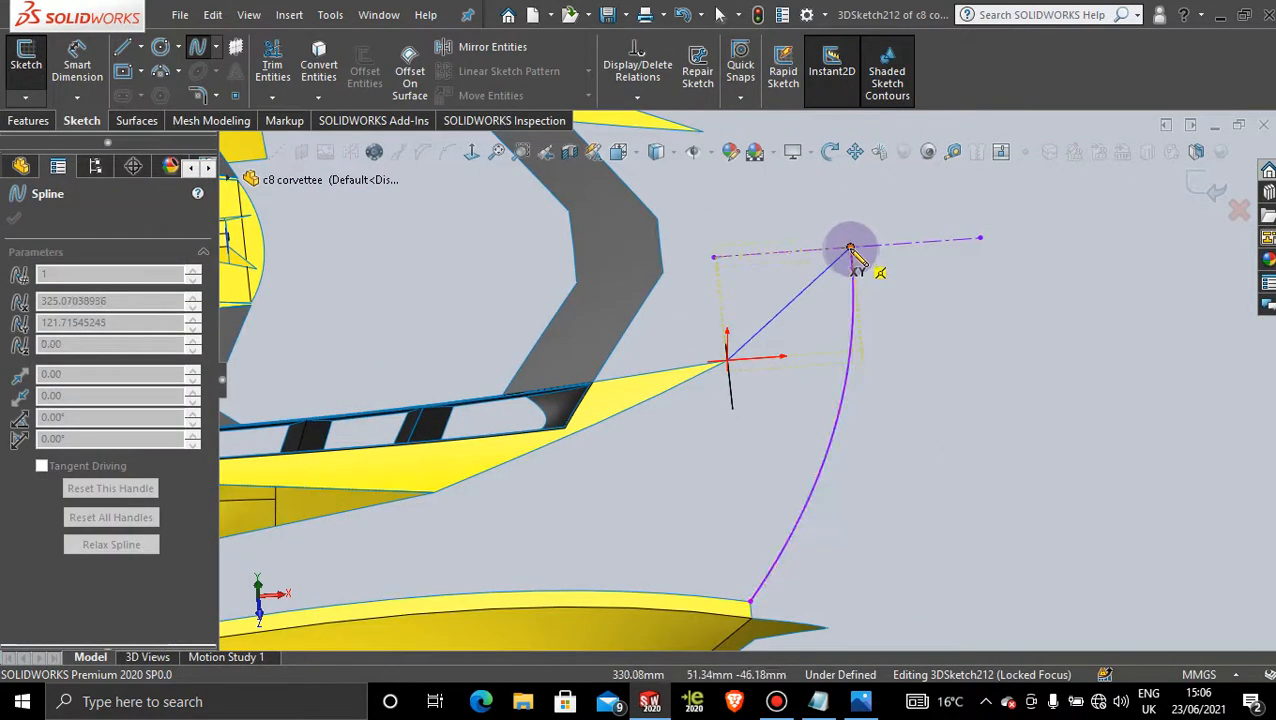
pyautogui.click(850, 248)
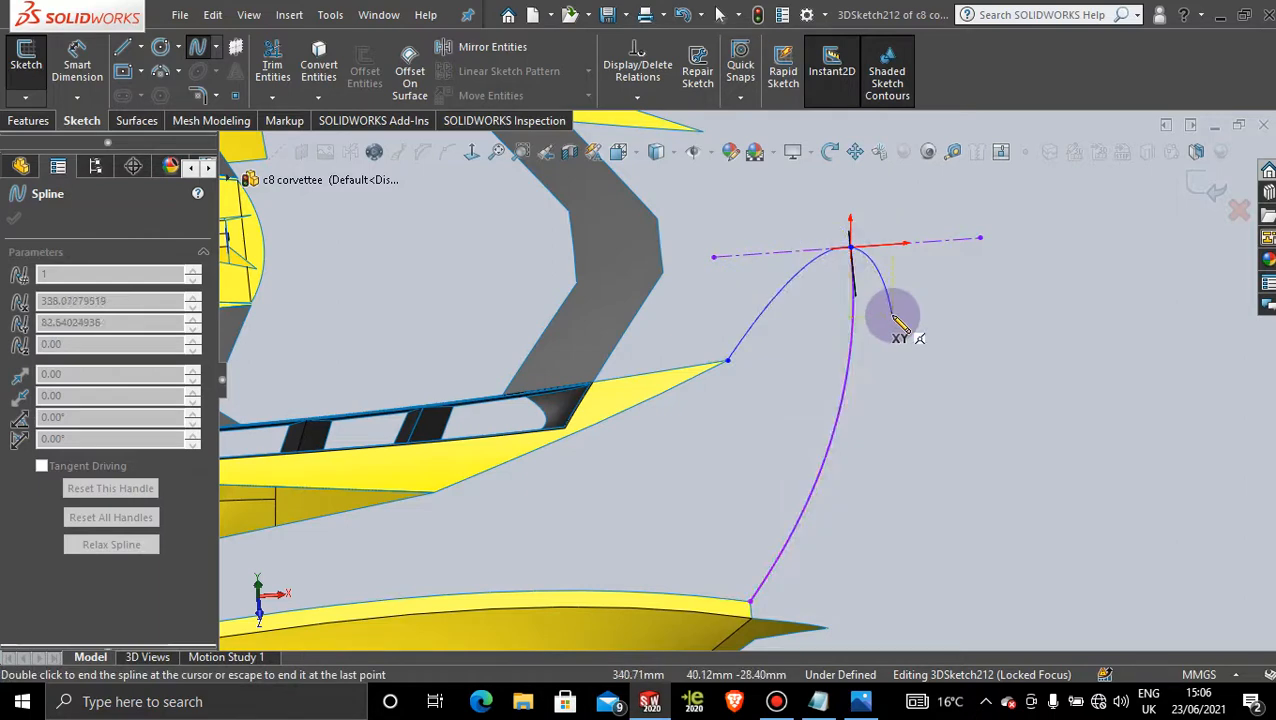
pyautogui.press('Escape')
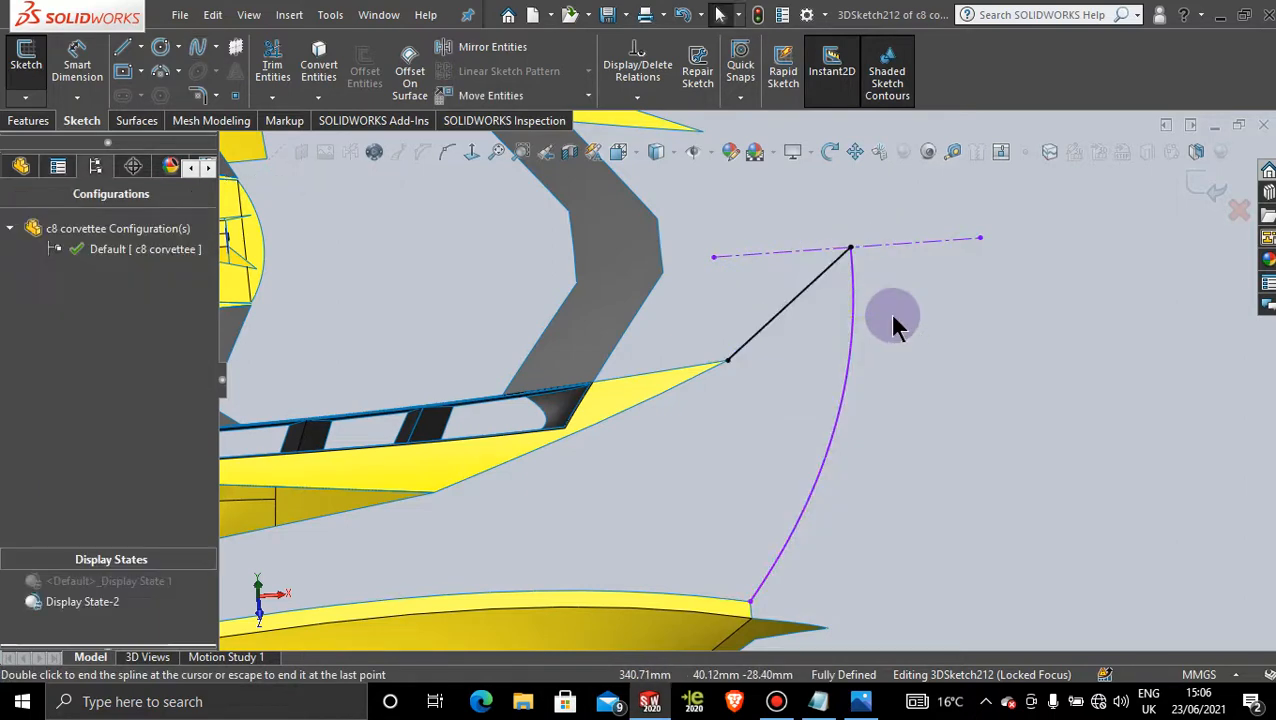
# - Make the new spline tangent to the outer edge of the yellow rear strip
pyautogui.click(702, 385)
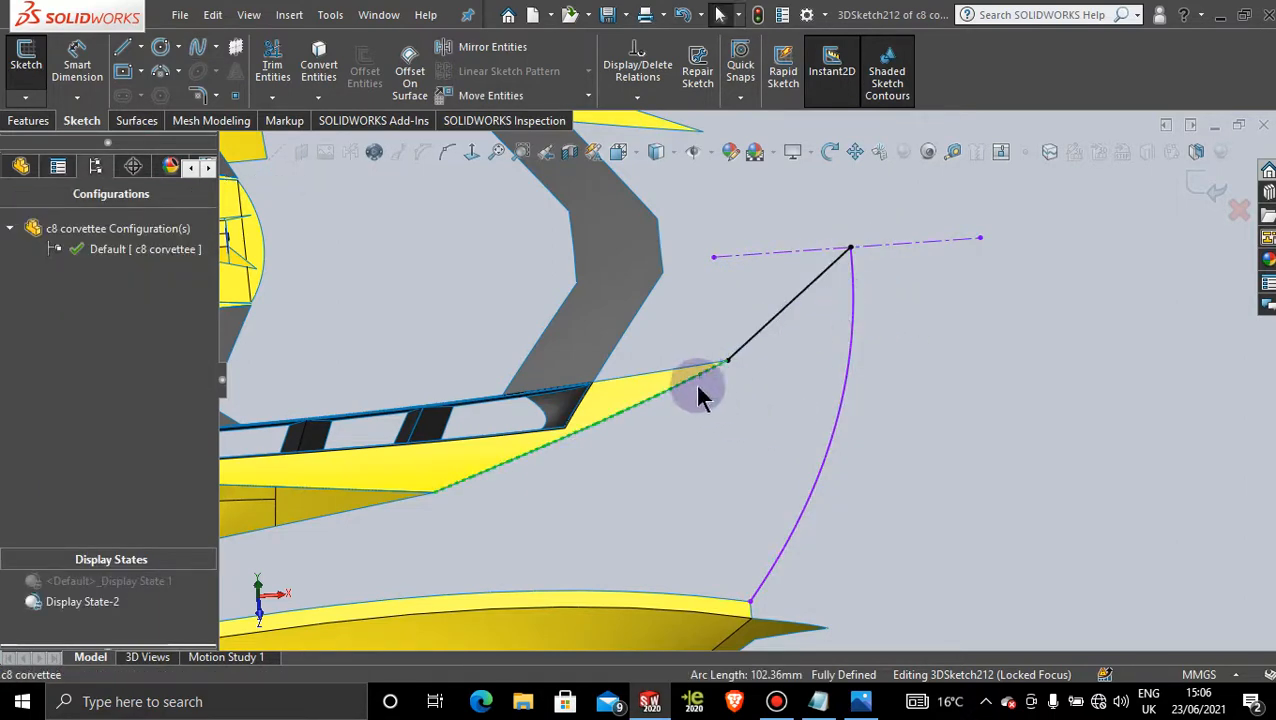
pyautogui.keyDown('ctrl'); pyautogui.click(784, 314); pyautogui.keyUp('ctrl')
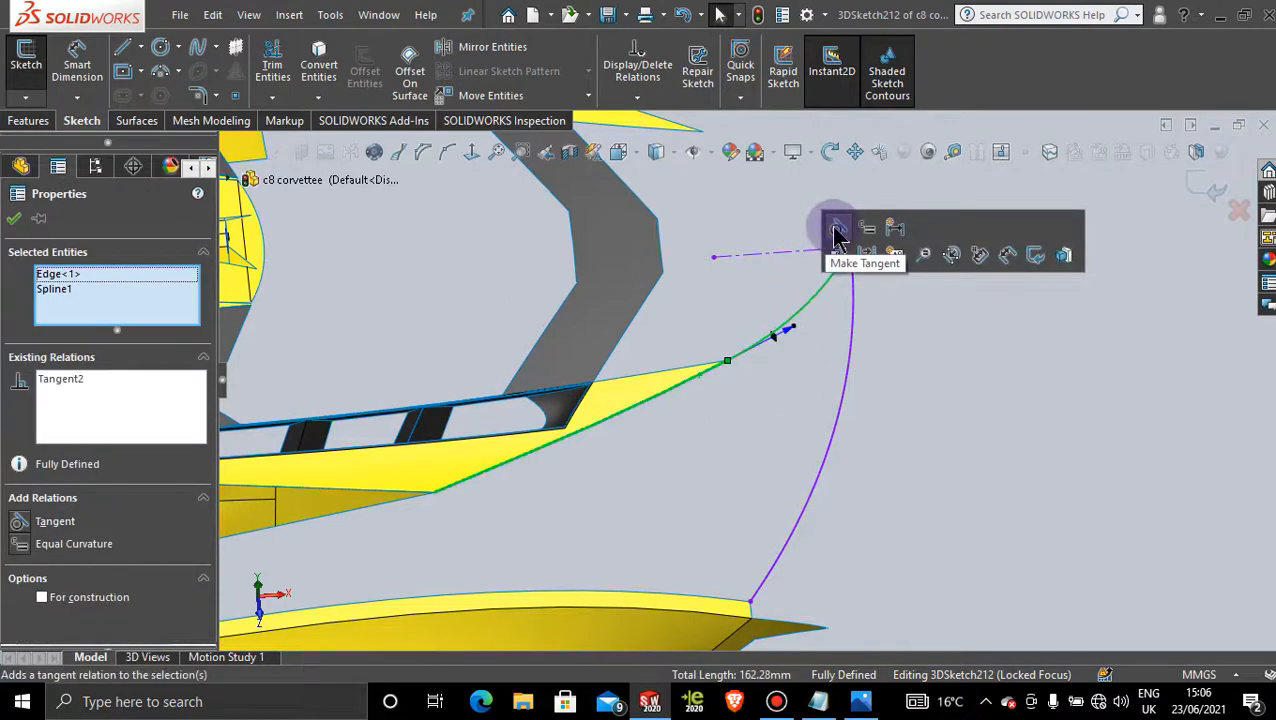
pyautogui.click(838, 233)
pyautogui.click(14, 222)
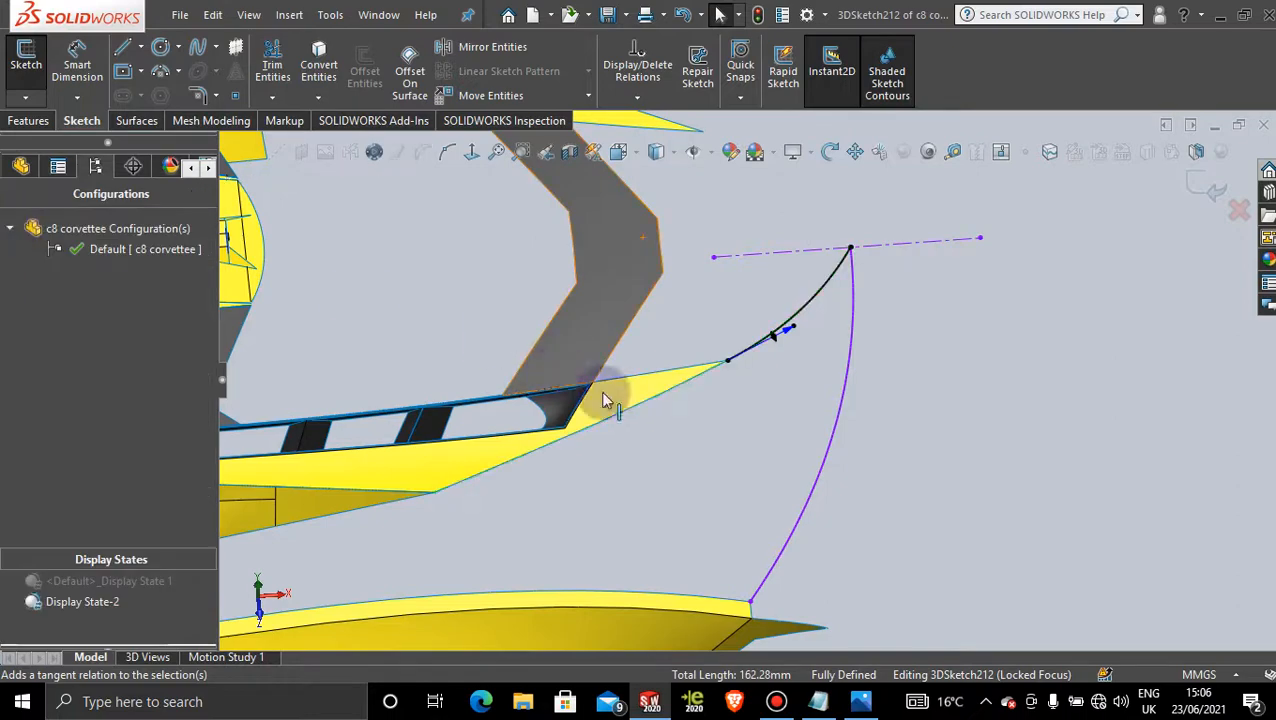
# - In the Front view, shorten the spline's tip-end handle, lengthen its centreline-end handle, and finish the 3D sketch
pyautogui.moveTo(607, 399); pyautogui.dragTo(681, 256, button='middle')
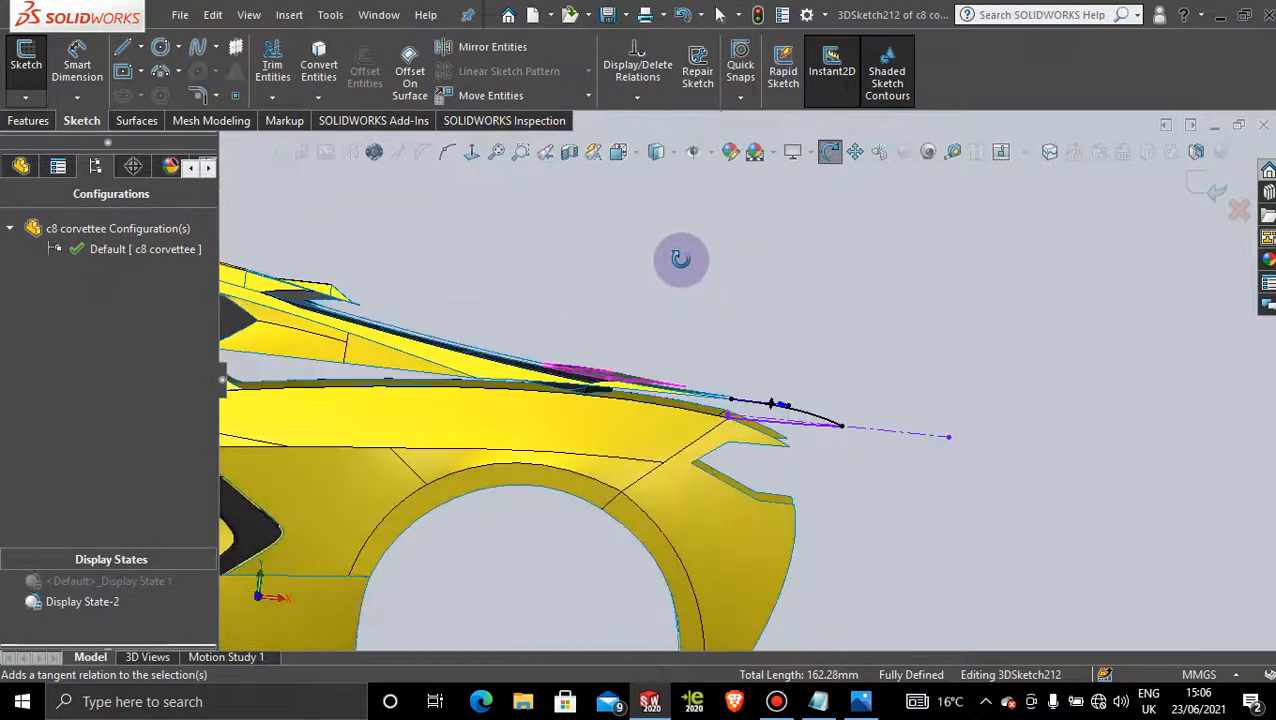
pyautogui.press('space')
pyautogui.click(556, 420)
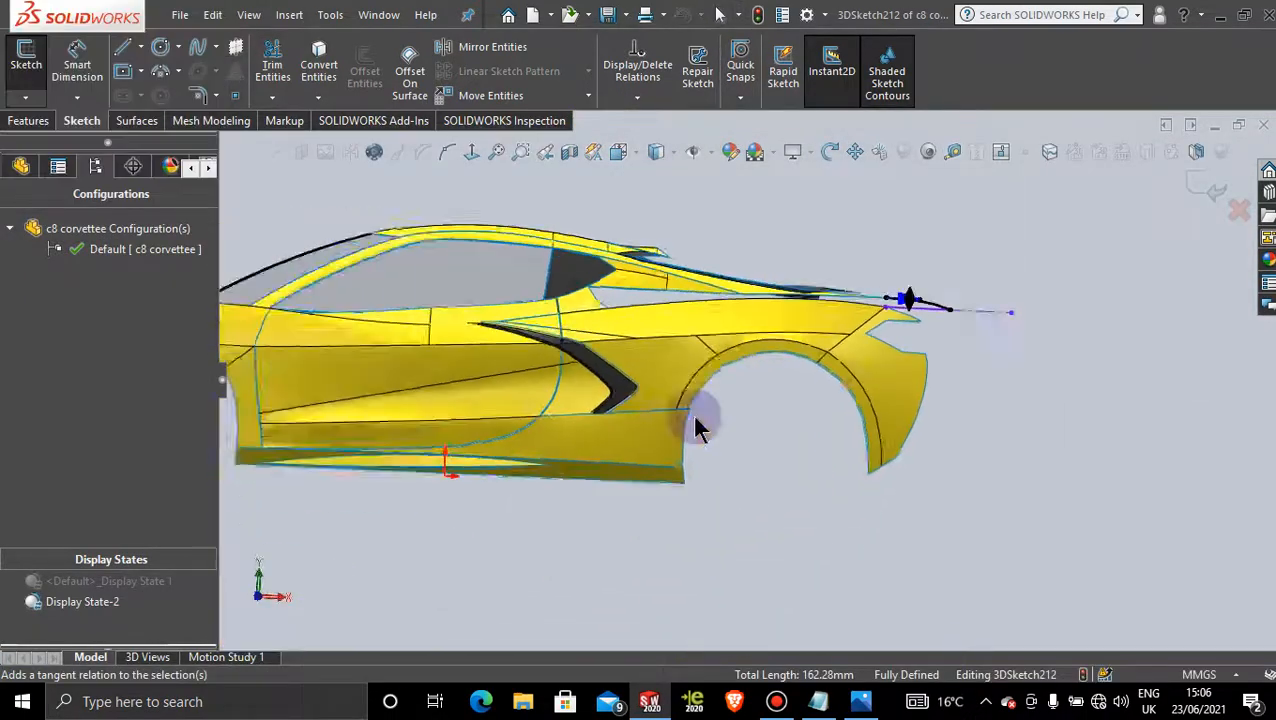
pyautogui.scroll(5, 960, 345)
pyautogui.scroll(3, 900, 366)
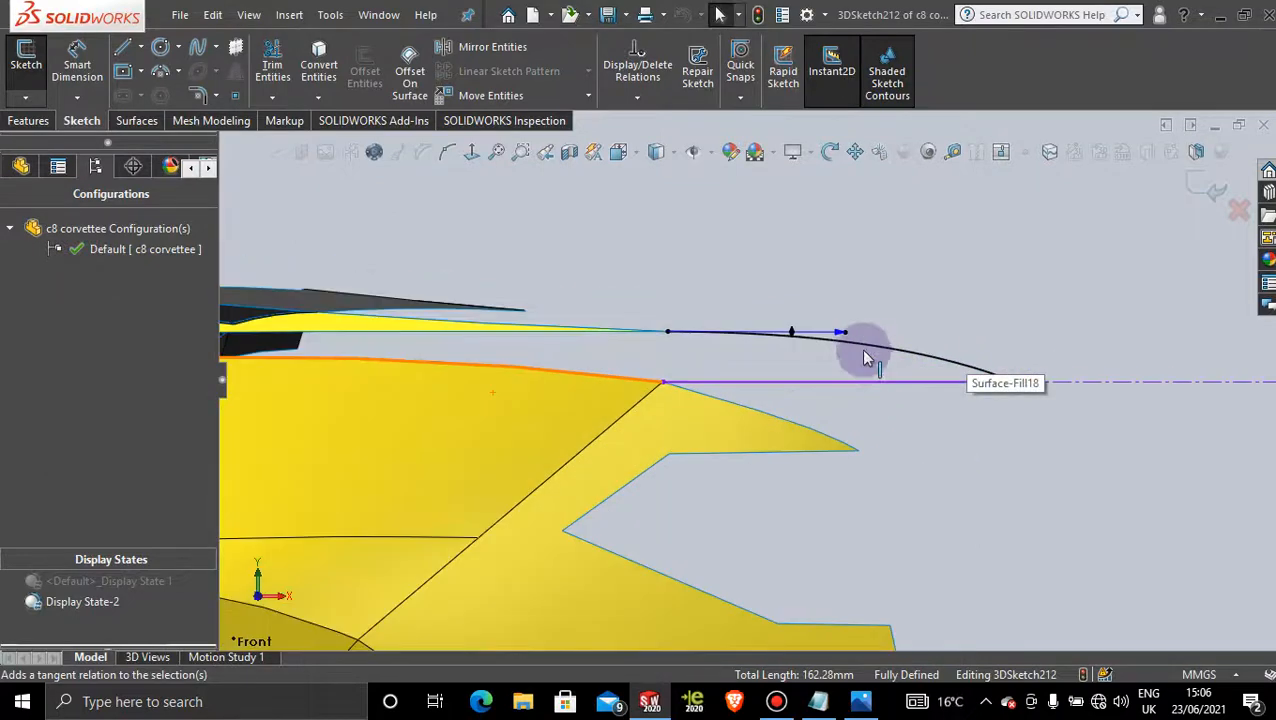
pyautogui.click(845, 338)
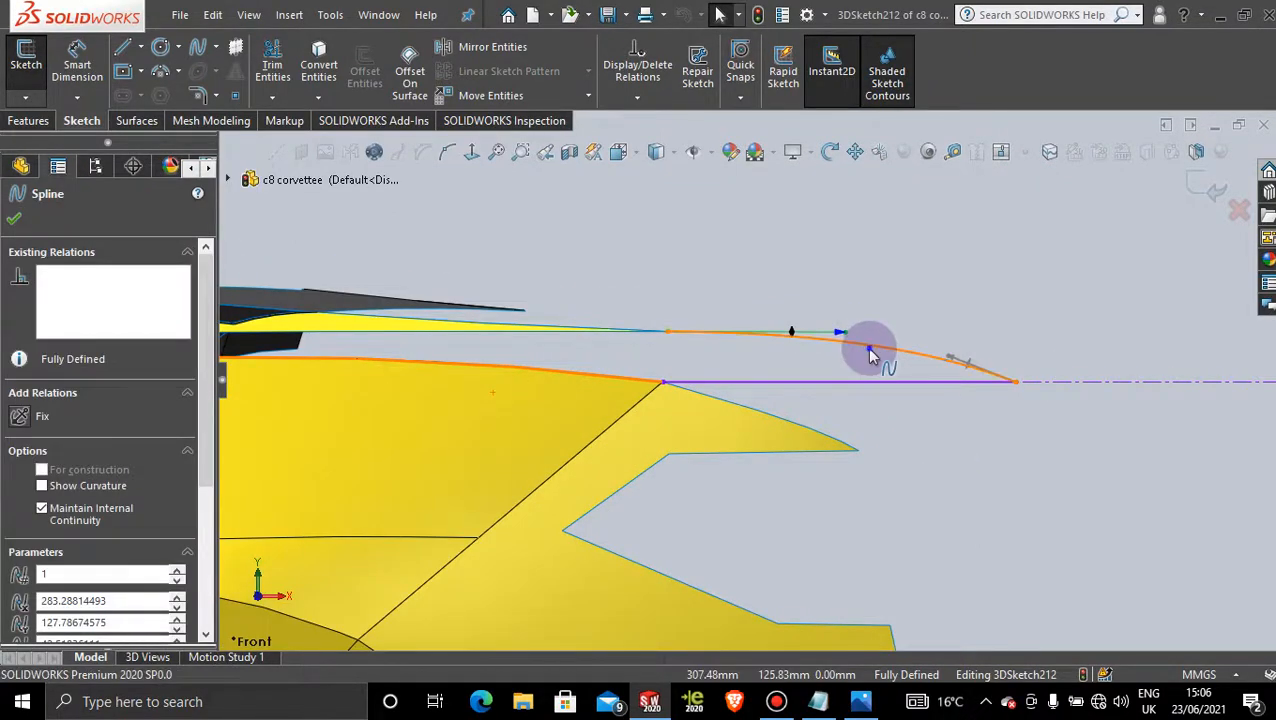
pyautogui.click(917, 357)
pyautogui.moveTo(949, 355)
pyautogui.mouseDown()
pyautogui.moveTo(919, 378)
pyautogui.moveTo(933, 369)
pyautogui.mouseUp()
pyautogui.moveTo(789, 336); pyautogui.dragTo(752, 337)
pyautogui.moveTo(934, 370); pyautogui.dragTo(854, 372)
pyautogui.scroll(5, 858, 427)
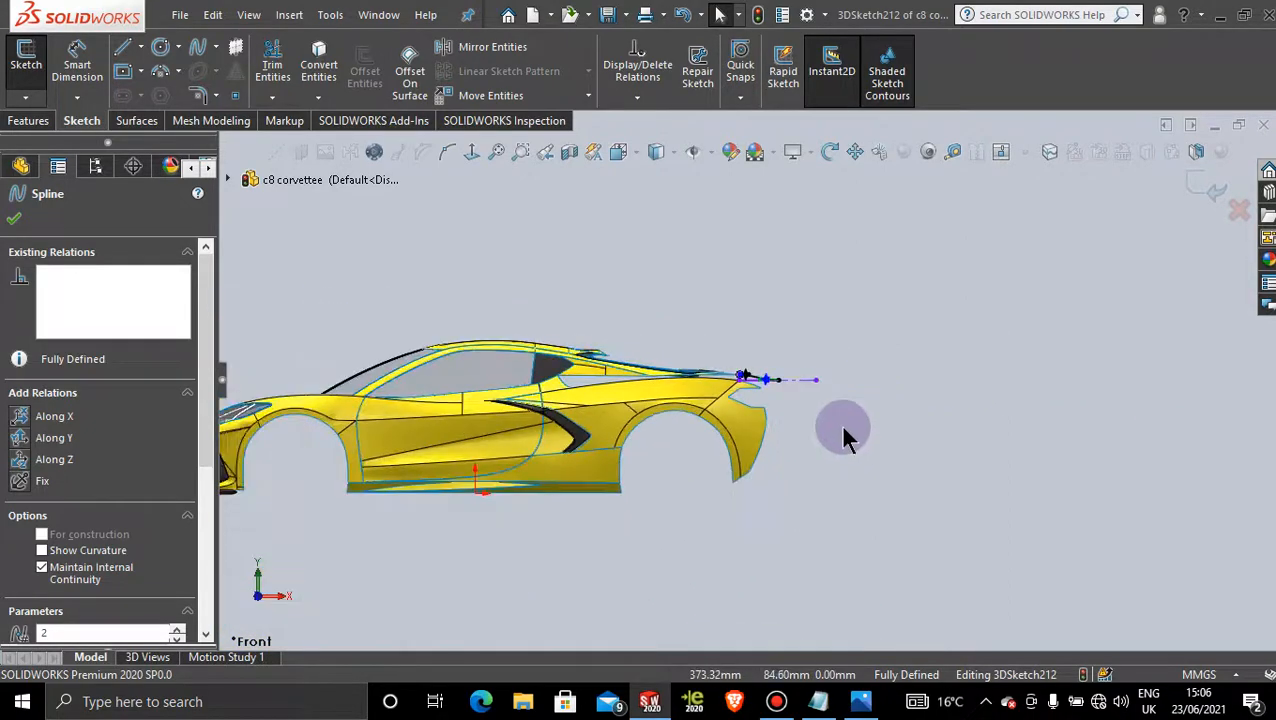
pyautogui.scroll(-6, 743, 377)
pyautogui.moveTo(741, 374); pyautogui.dragTo(778, 516, button='middle')
pyautogui.scroll(6, 790, 477)
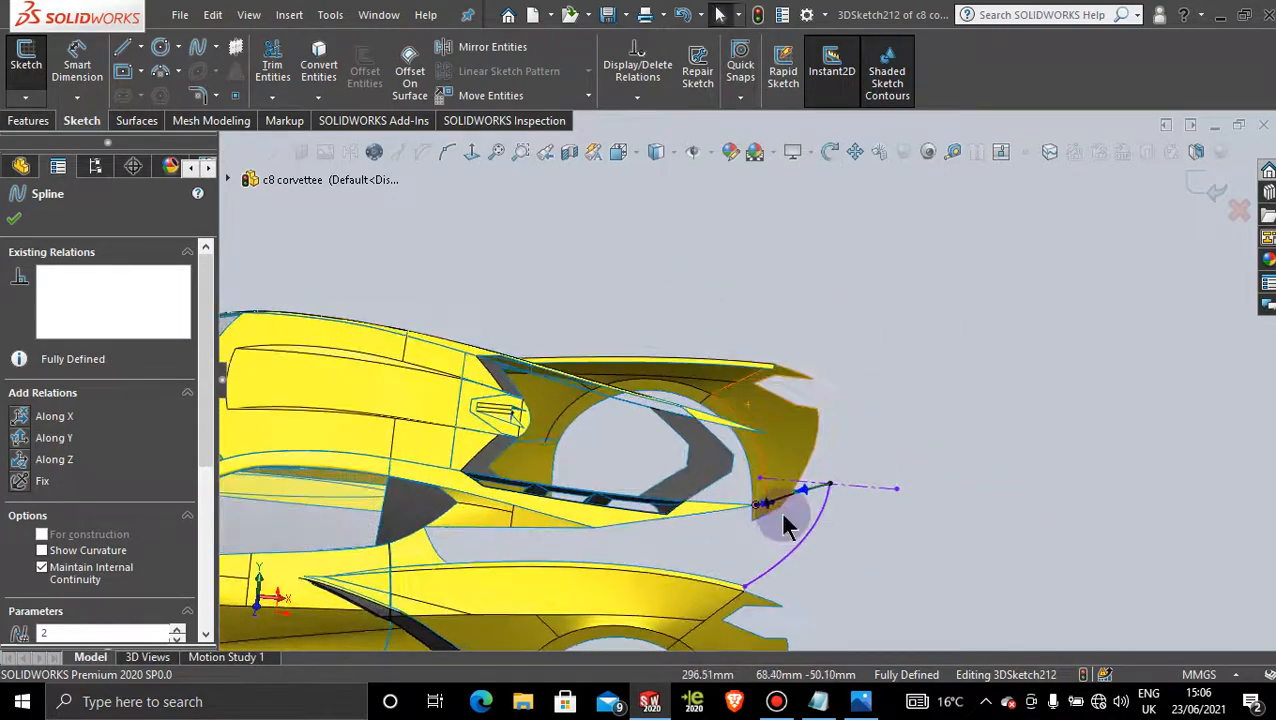
pyautogui.scroll(5, 780, 509)
pyautogui.moveTo(769, 447); pyautogui.dragTo(746, 484, button='middle')
pyautogui.scroll(-5, 746, 484)
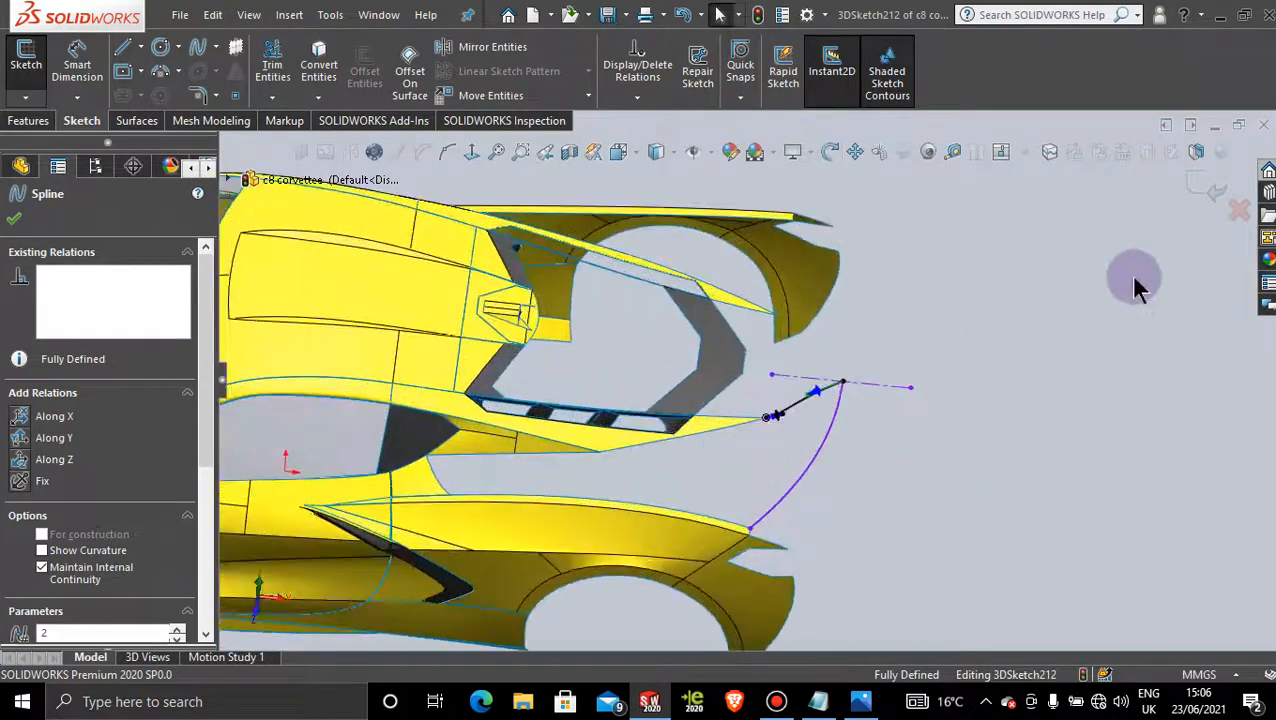
pyautogui.click(1190, 182)
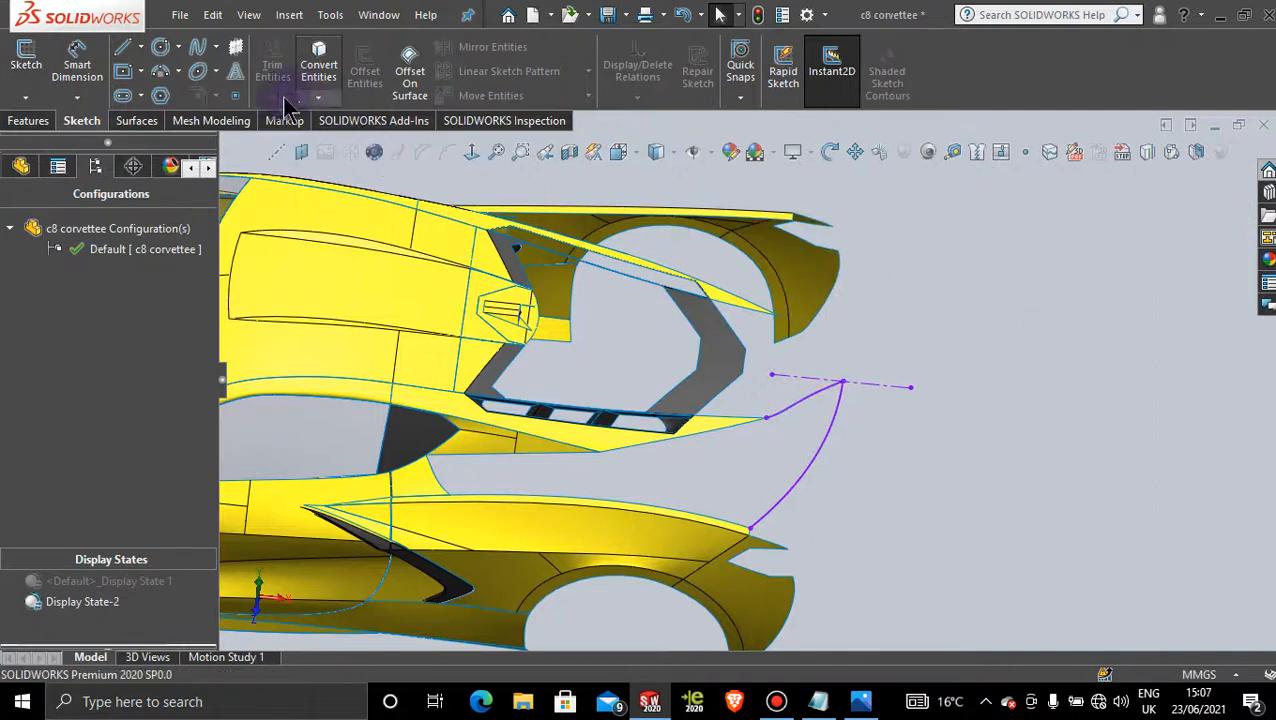
# - Create a filled surface with Contact edges bounded by both 3D splines, the rear fender edge, and the side and rear strip edges
pyautogui.click(137, 120)
pyautogui.click(278, 70)
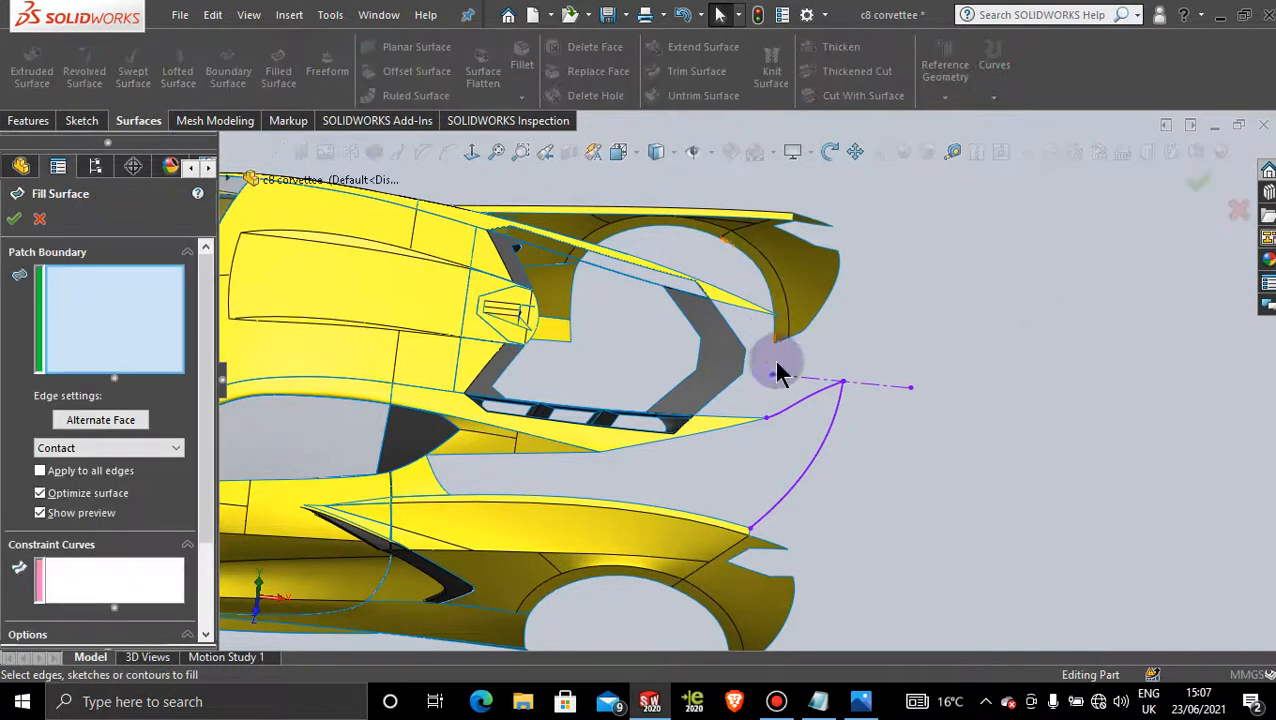
pyautogui.click(807, 403)
pyautogui.click(819, 435)
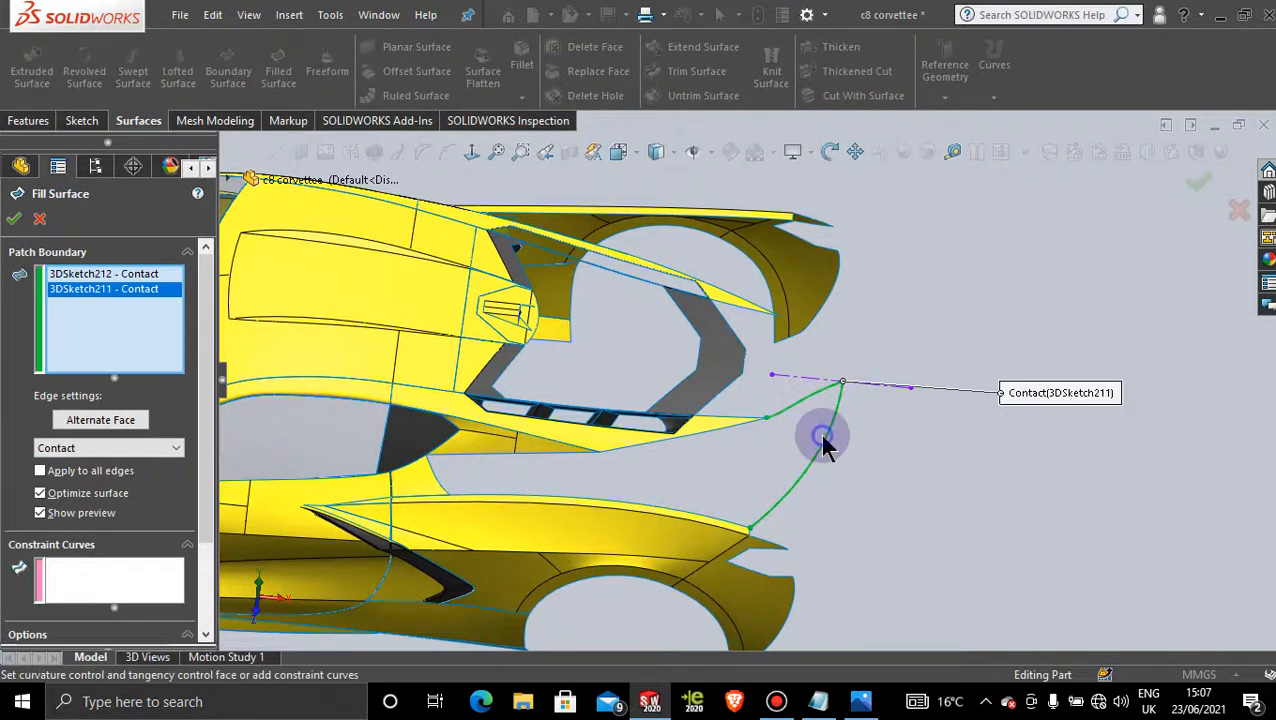
pyautogui.click(680, 519)
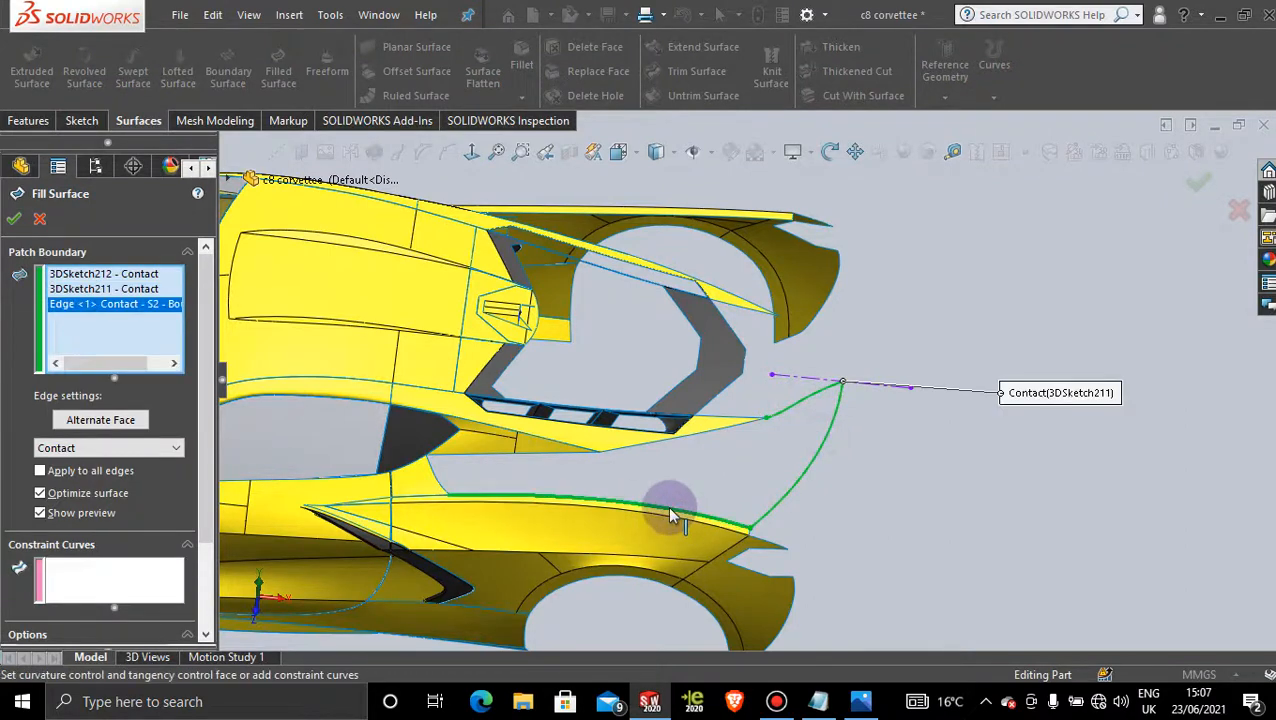
pyautogui.click(440, 481)
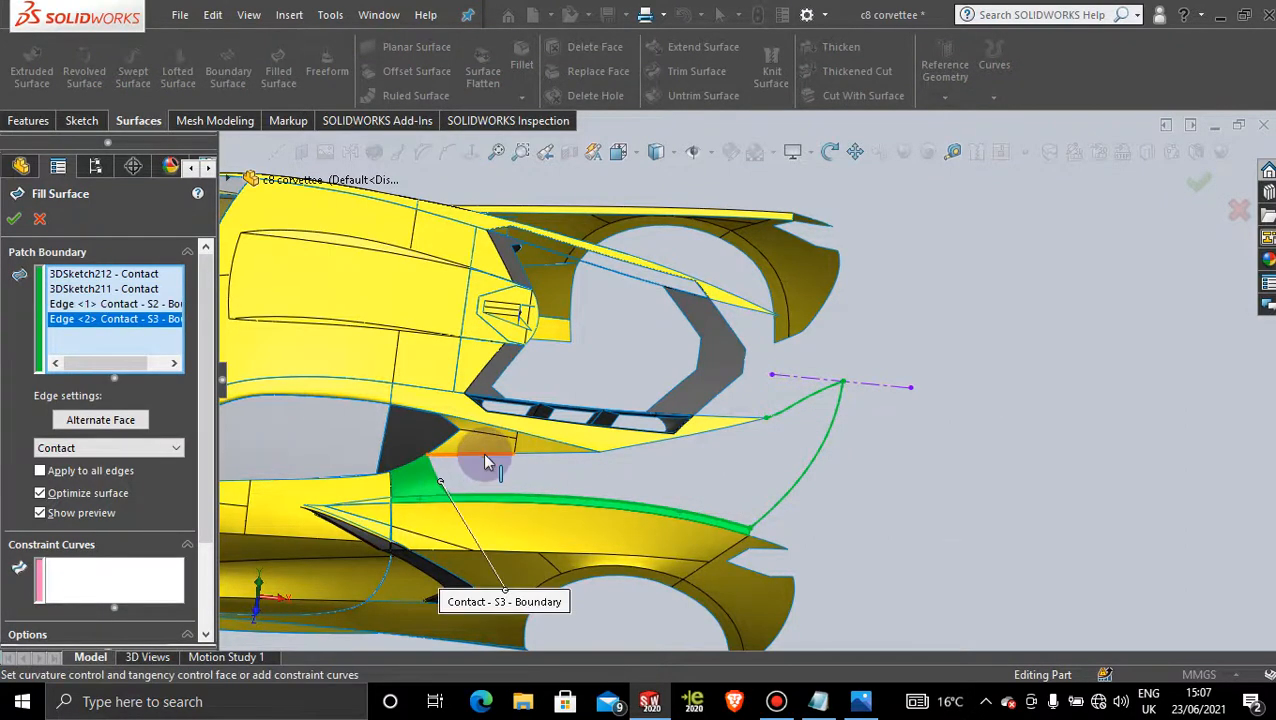
pyautogui.click(538, 456)
pyautogui.click(612, 452)
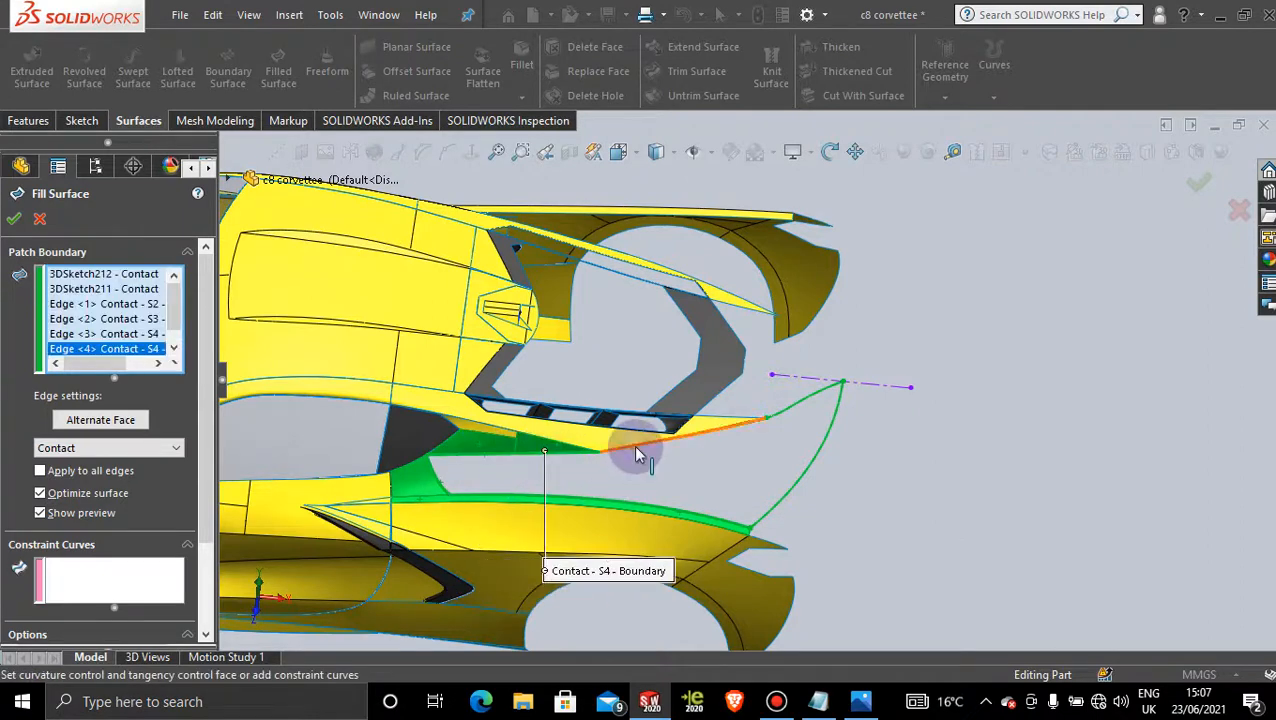
pyautogui.click(637, 455)
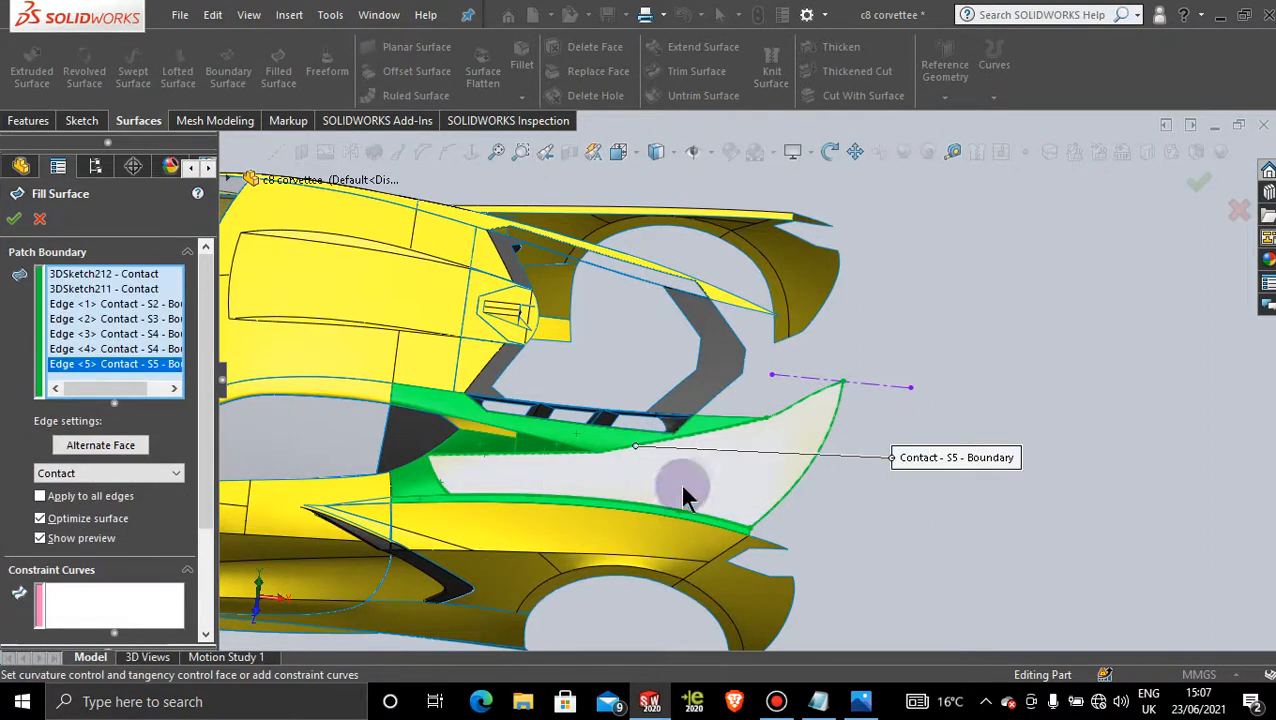
pyautogui.click(14, 219)
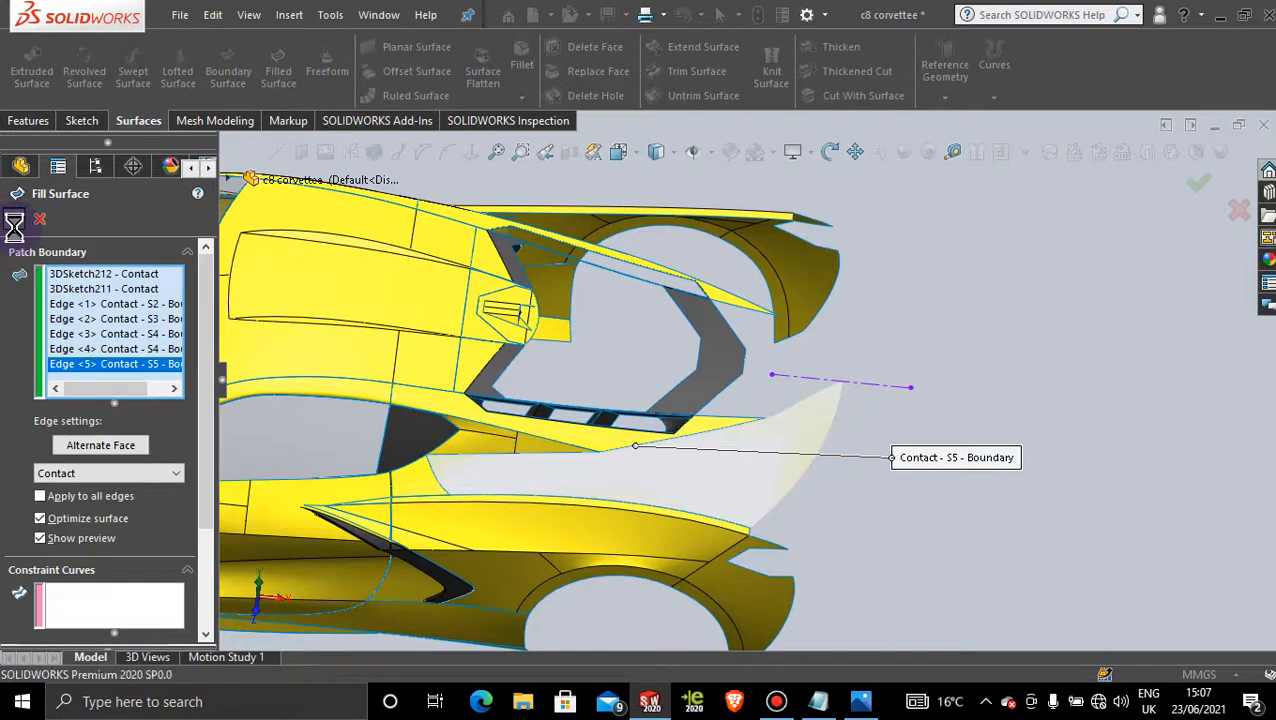
# - Delete the filled surface between the rear fender and the yellow rear strip
pyautogui.click(887, 419)
pyautogui.moveTo(877, 573); pyautogui.dragTo(627, 538, button='middle')
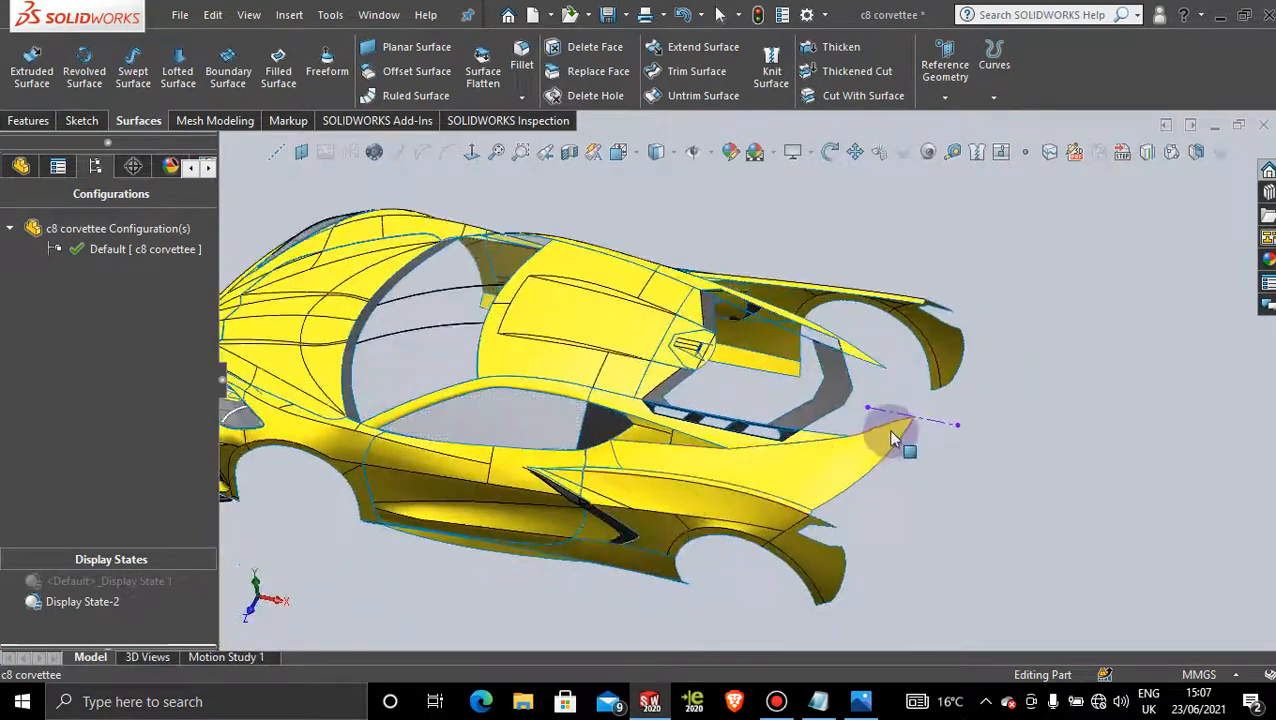
pyautogui.scroll(-4, 806, 501)
pyautogui.moveTo(806, 501); pyautogui.dragTo(788, 450, button='middle')
pyautogui.scroll(4, 738, 424)
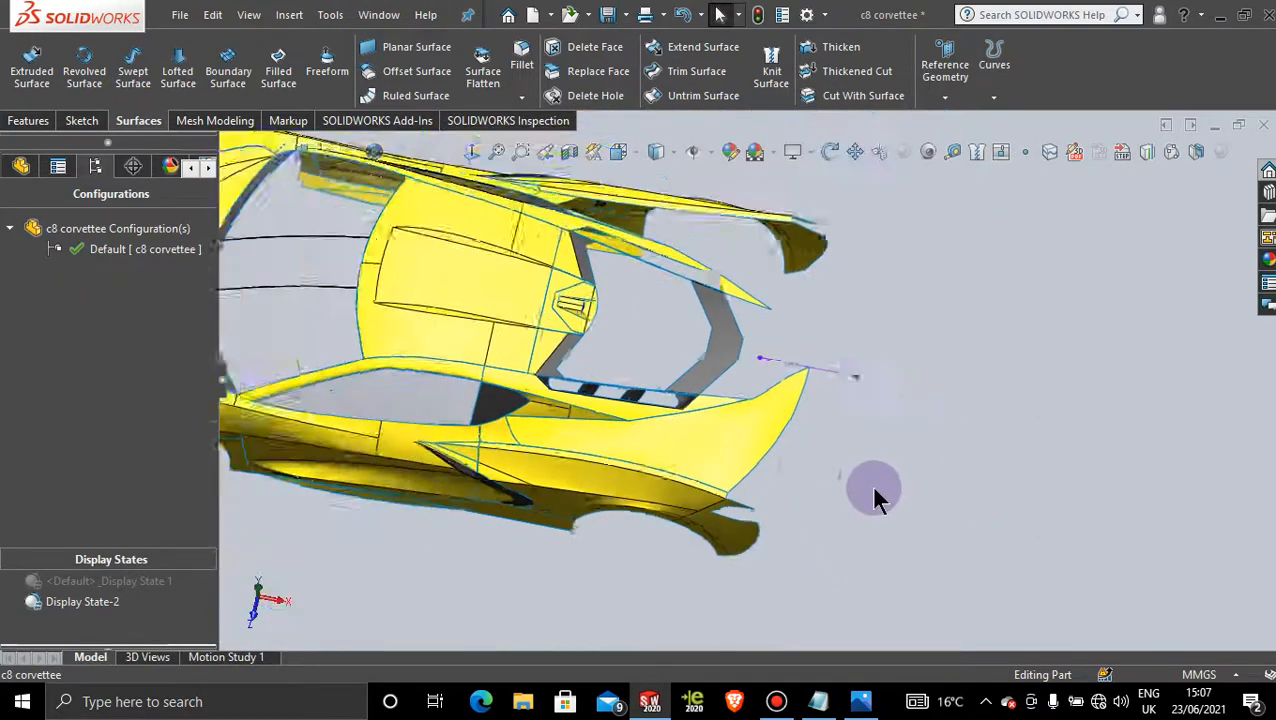
pyautogui.rightClick(746, 425)
pyautogui.click(823, 541)
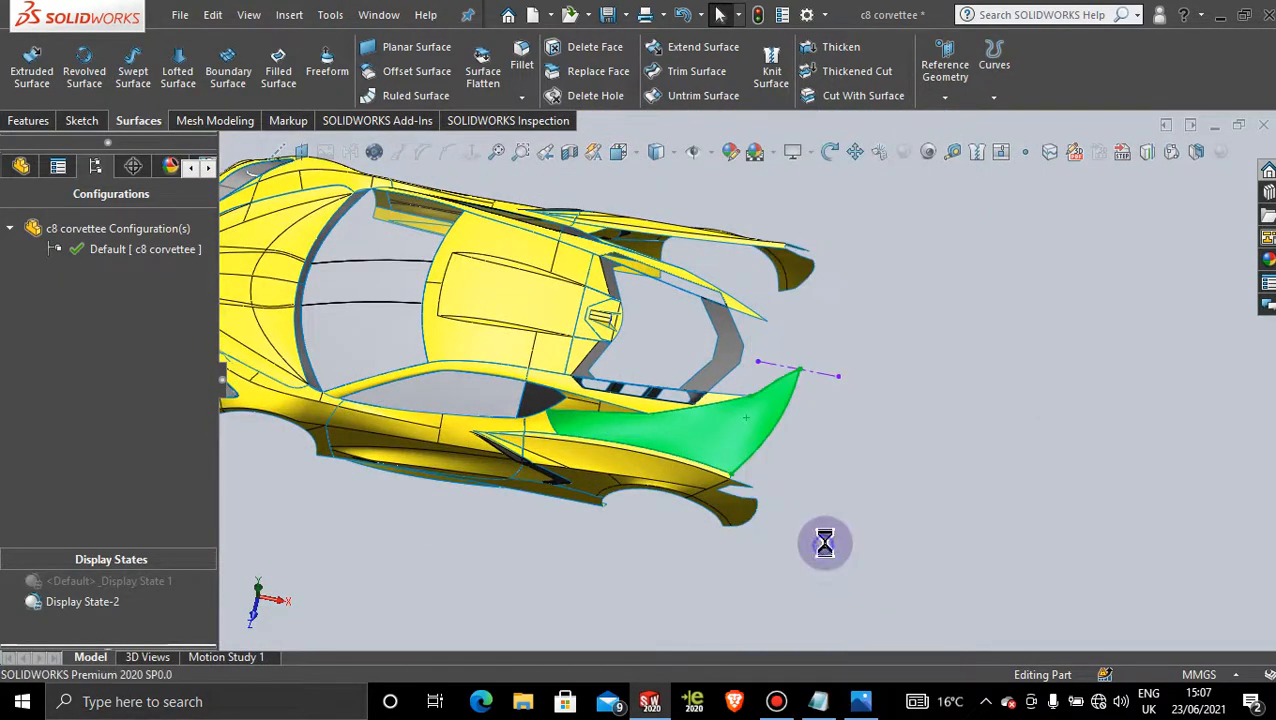
pyautogui.click(775, 258)
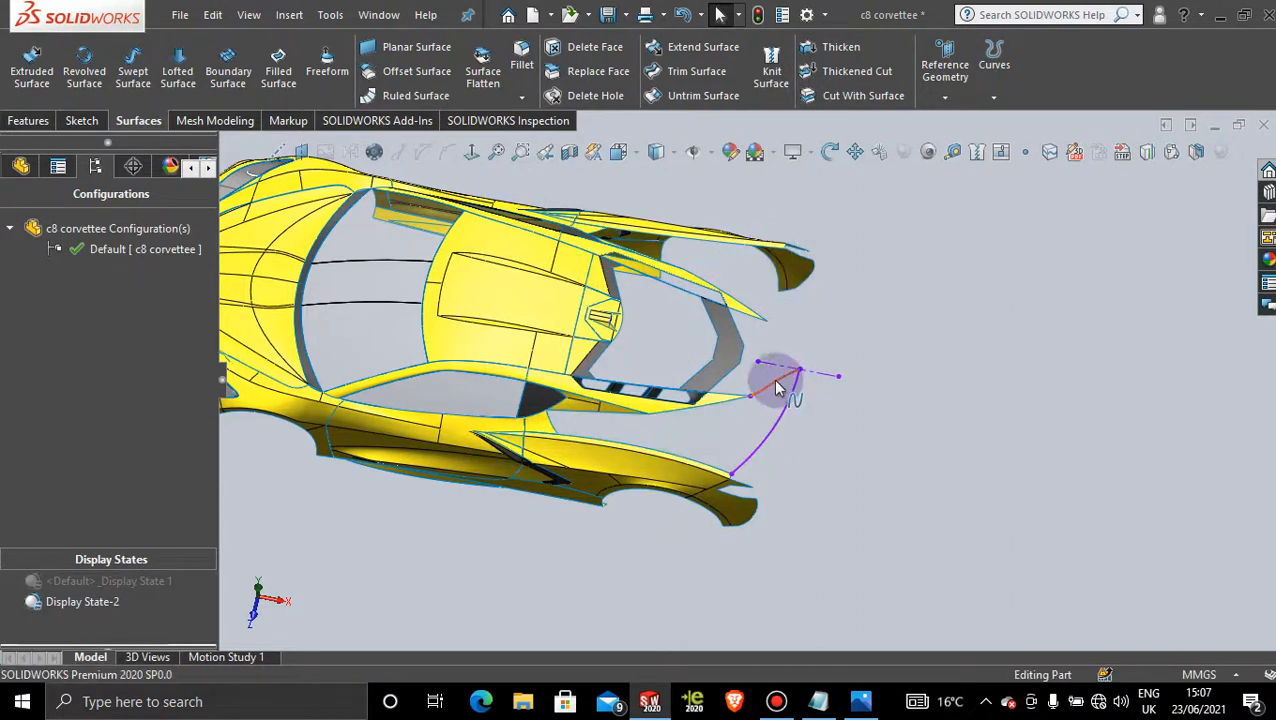
# - Delete the 3D sketch of the short spline between the rear strip's tip and the centreline
pyautogui.rightClick(779, 387)
pyautogui.click(820, 583)
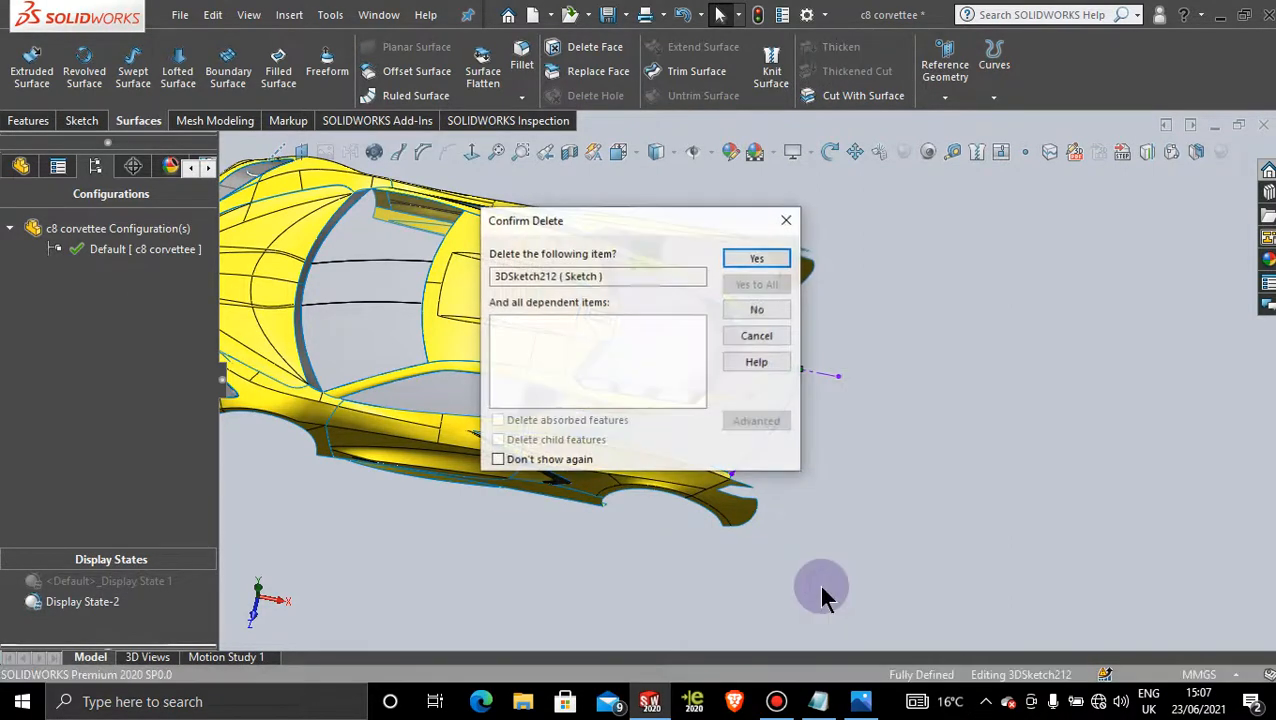
pyautogui.click(760, 260)
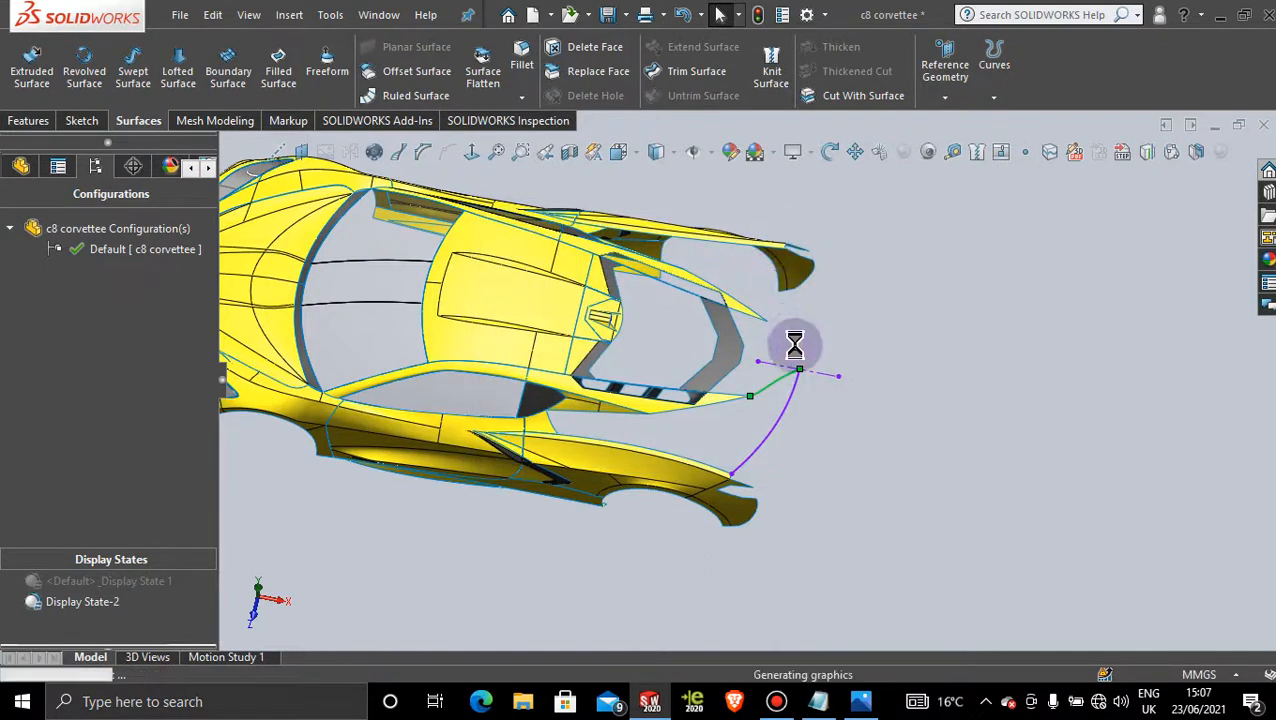
# - Draw a two-point spline in a new 3D sketch from the yellow rear strip's tip to the existing curve's centreline endpoint
pyautogui.scroll(-5, 795, 372)
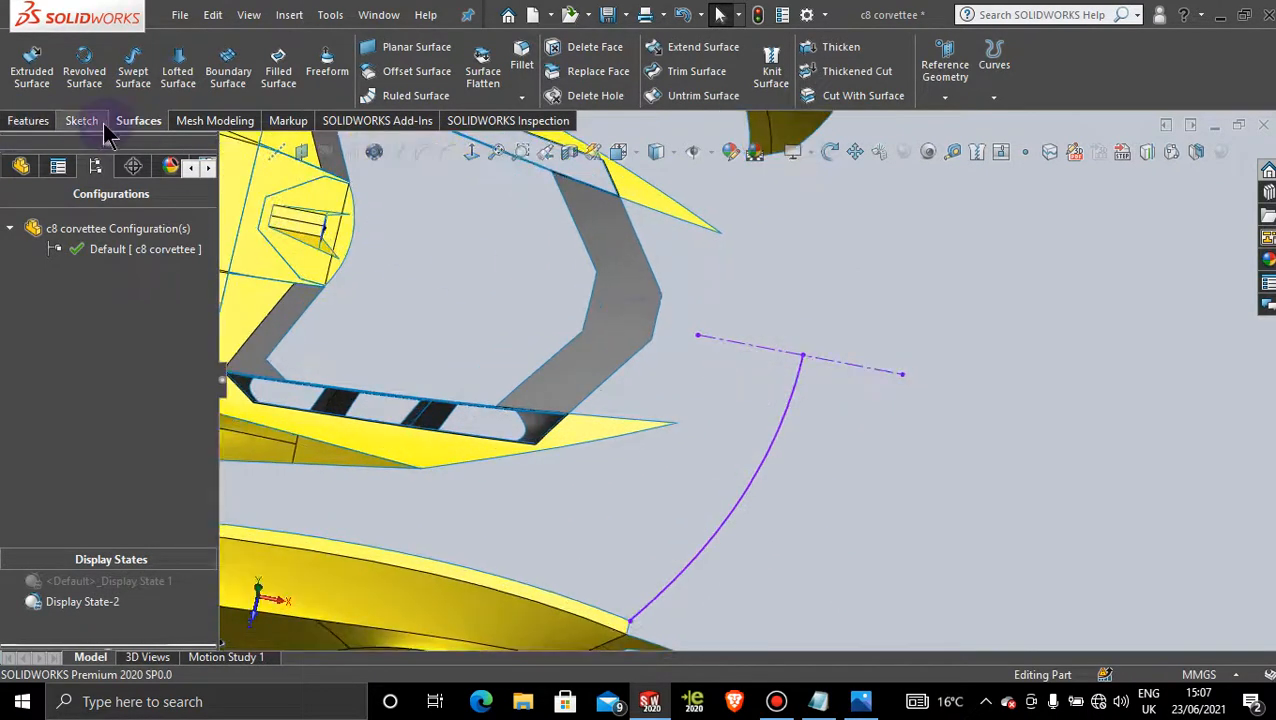
pyautogui.click(82, 120)
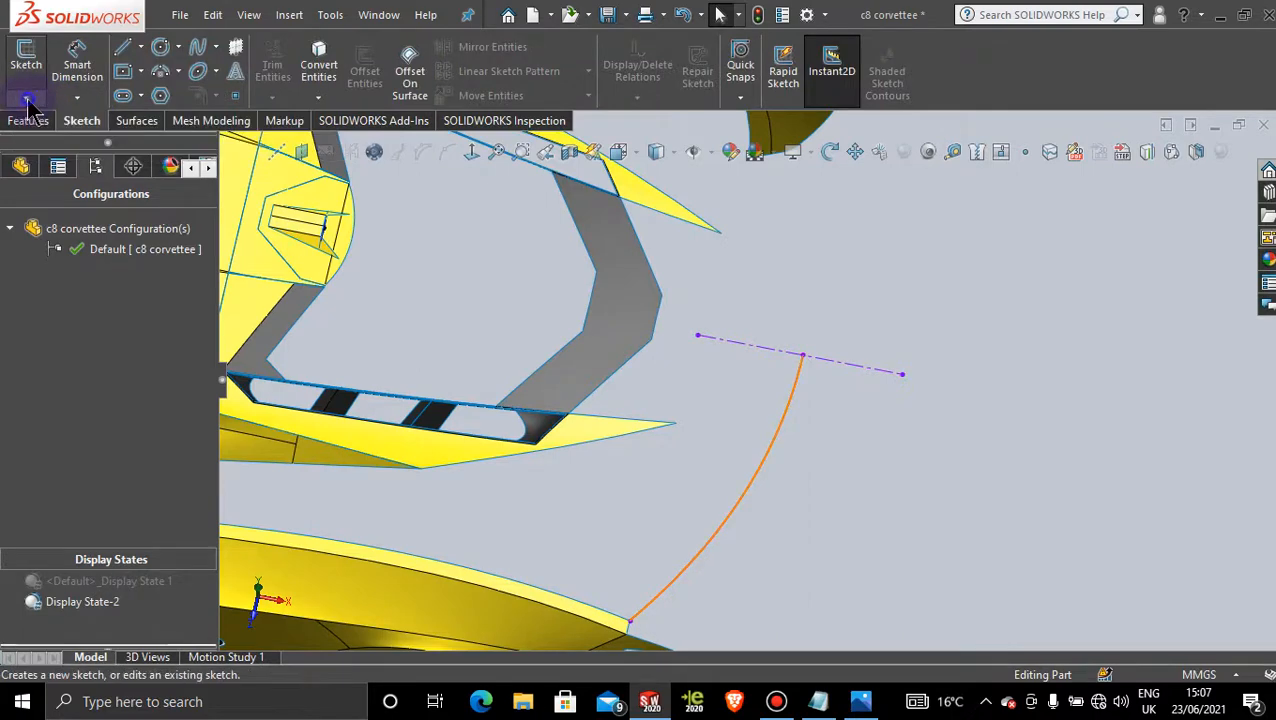
pyautogui.click(25, 97)
pyautogui.click(60, 142)
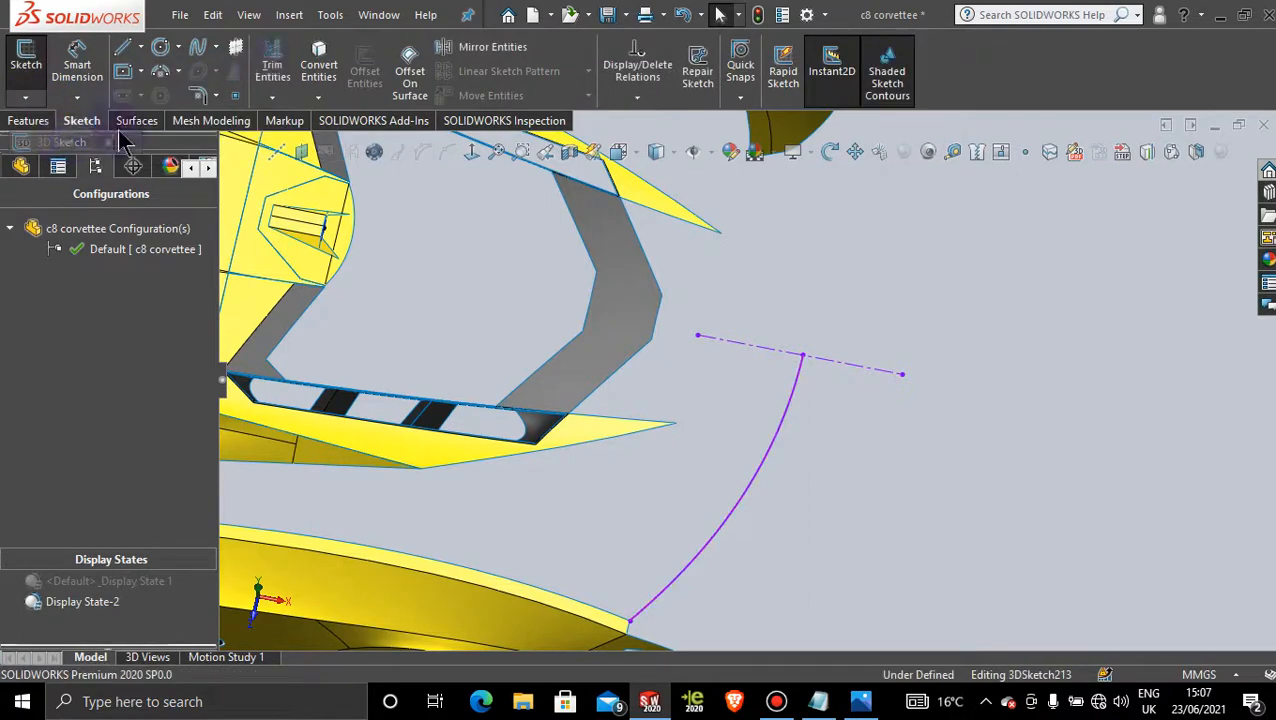
pyautogui.click(178, 47)
pyautogui.click(197, 47)
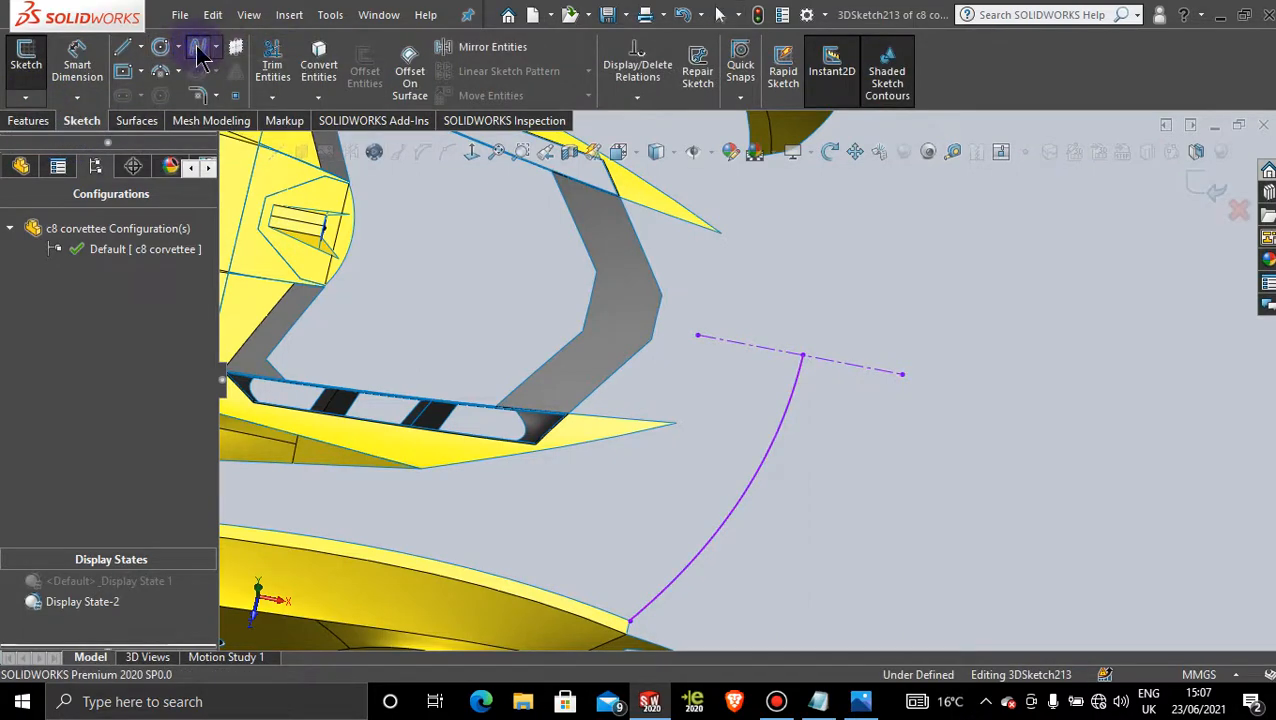
pyautogui.click(676, 424)
pyautogui.click(803, 353)
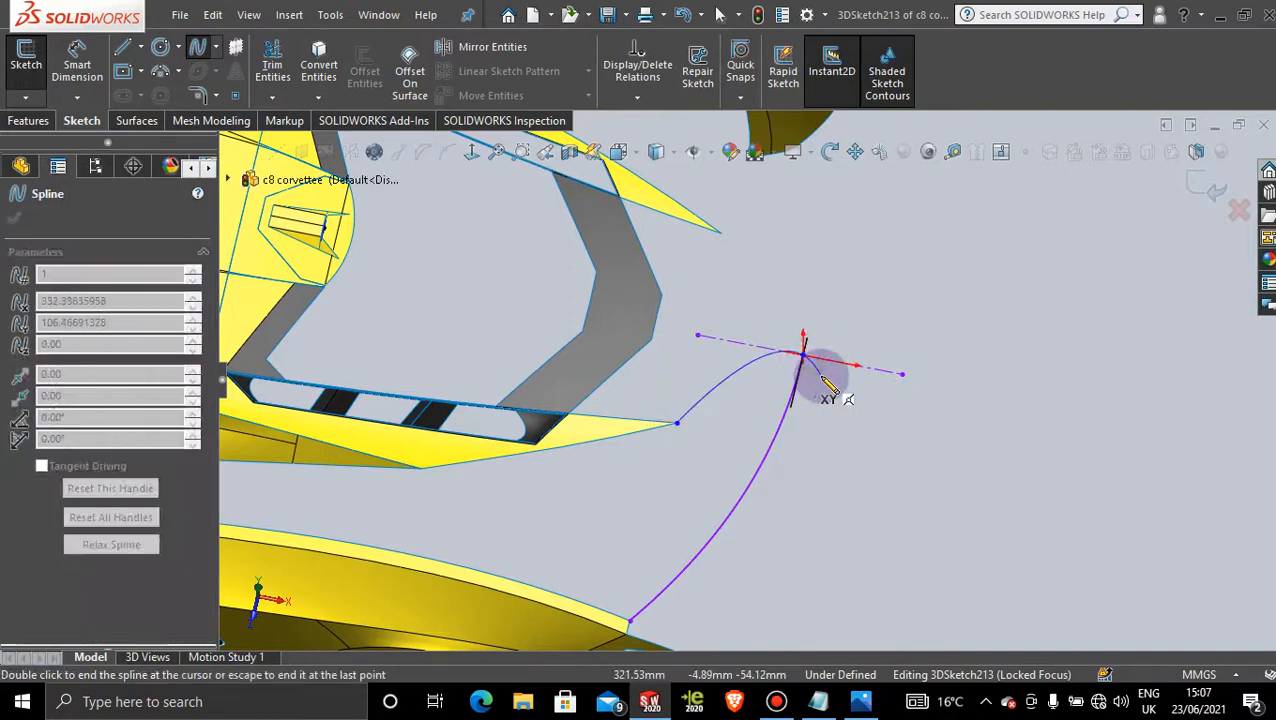
pyautogui.press('Escape')
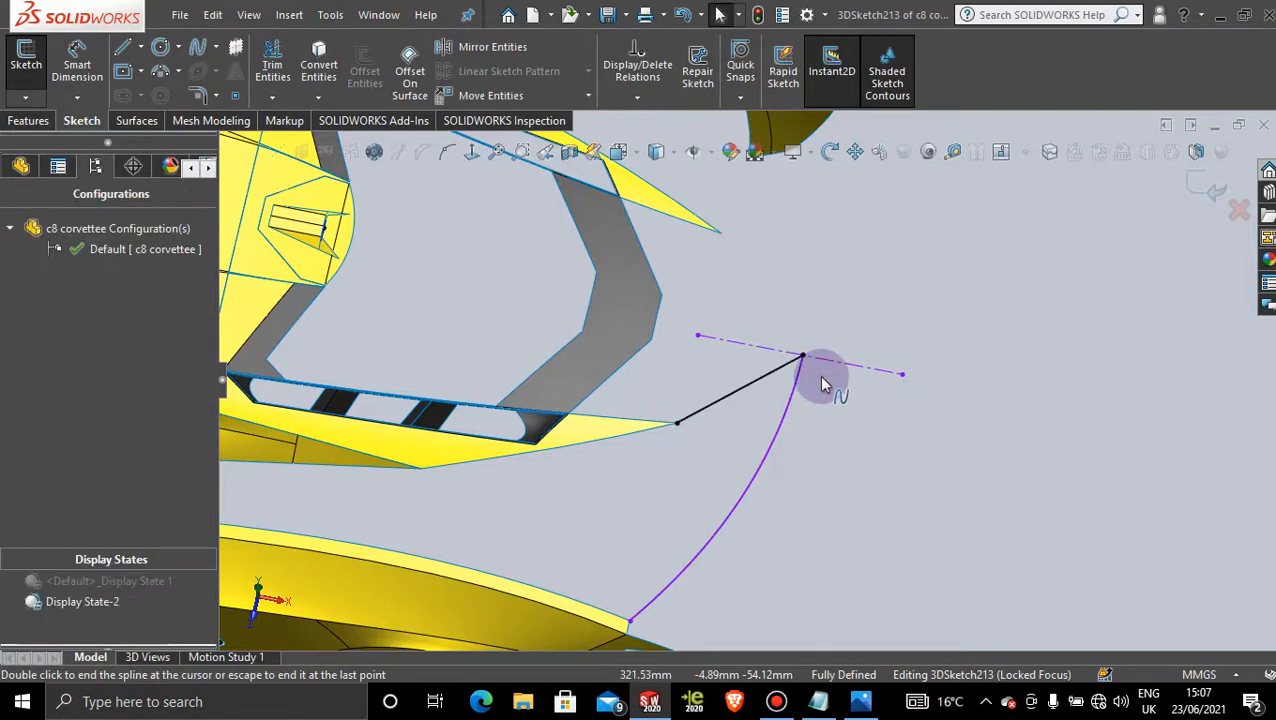
# - Make the new spline tangent to the yellow rear strip's lower edge and finish the 3D sketch
pyautogui.click(678, 435)
pyautogui.keyDown('ctrl'); pyautogui.click(708, 405); pyautogui.keyUp('ctrl')
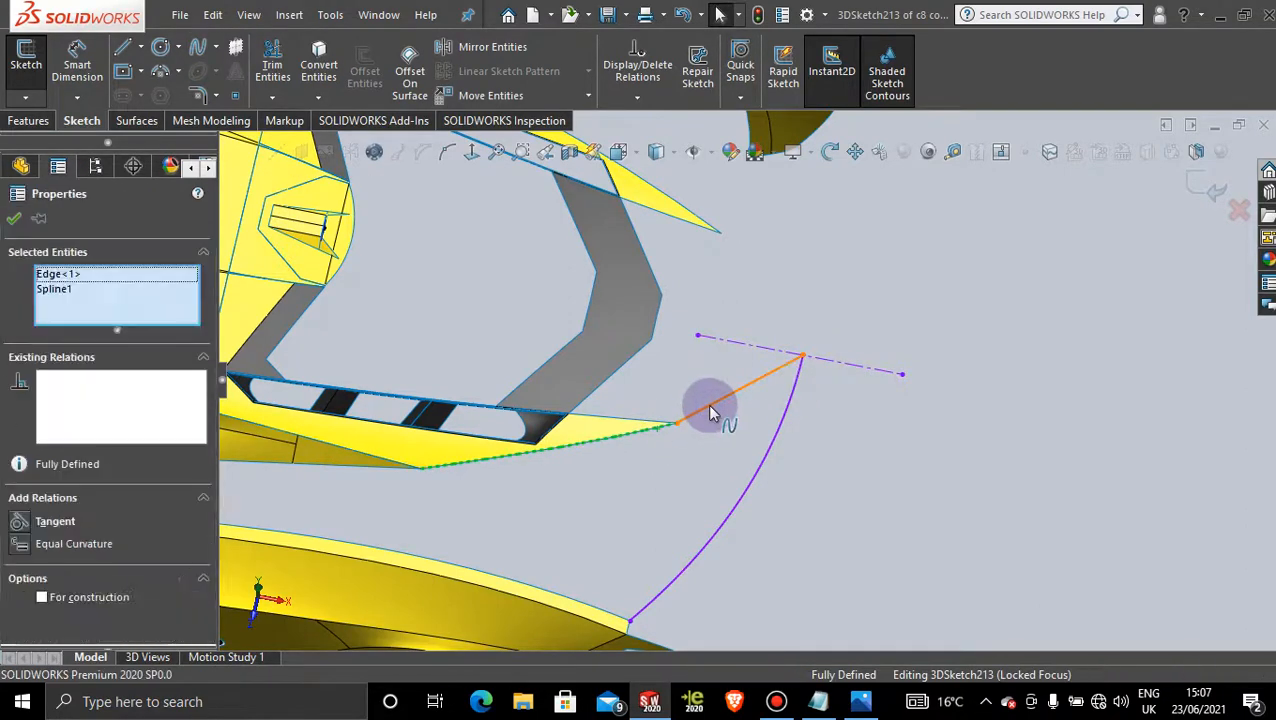
pyautogui.click(652, 323)
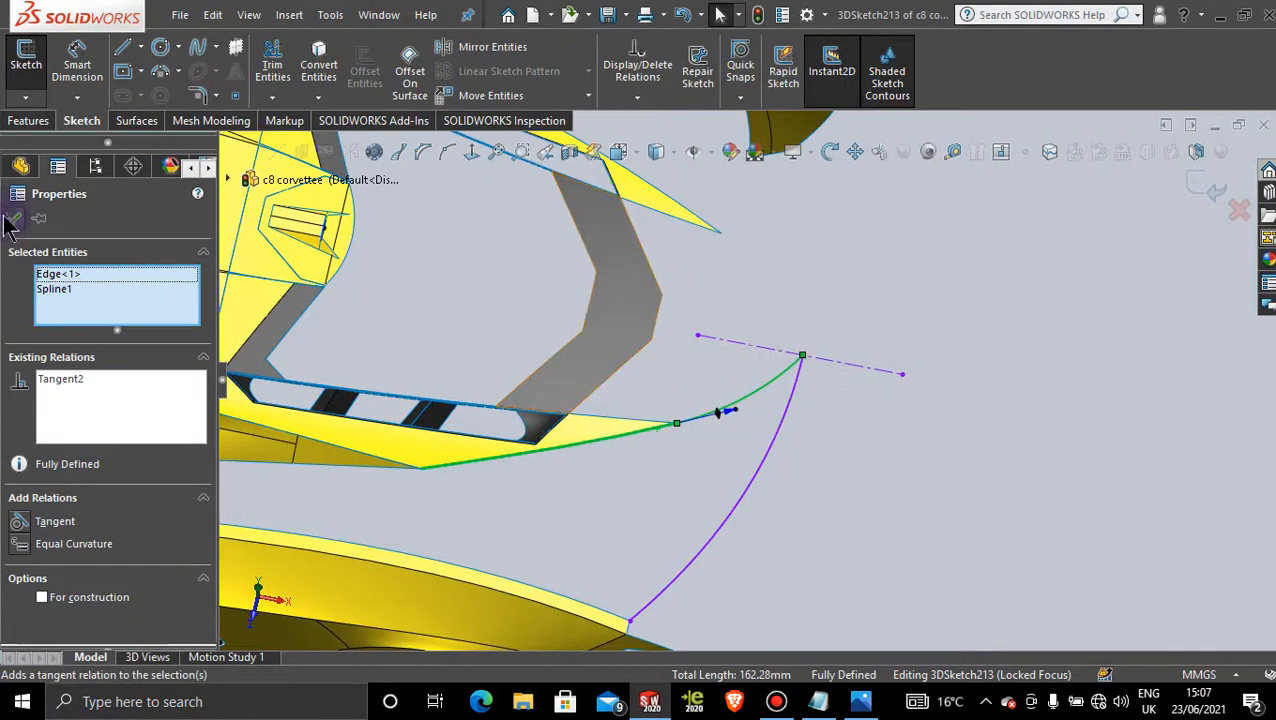
pyautogui.scroll(3, 994, 370)
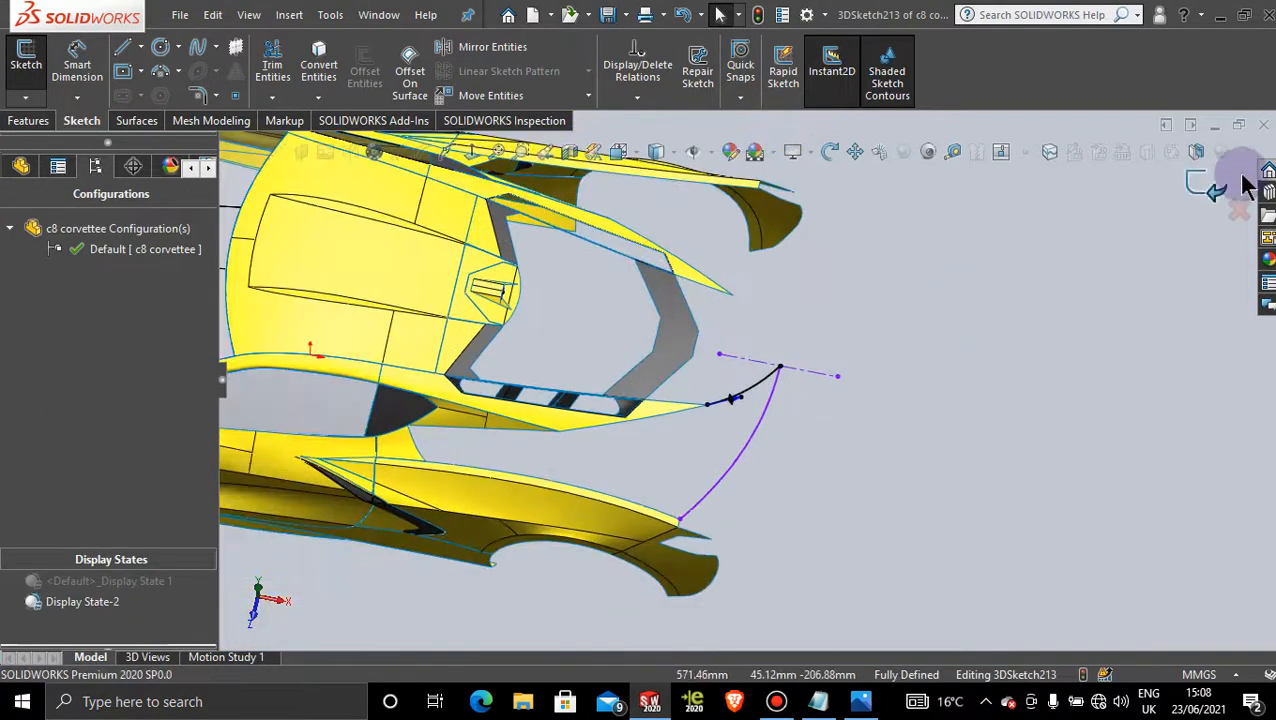
pyautogui.click(1200, 180)
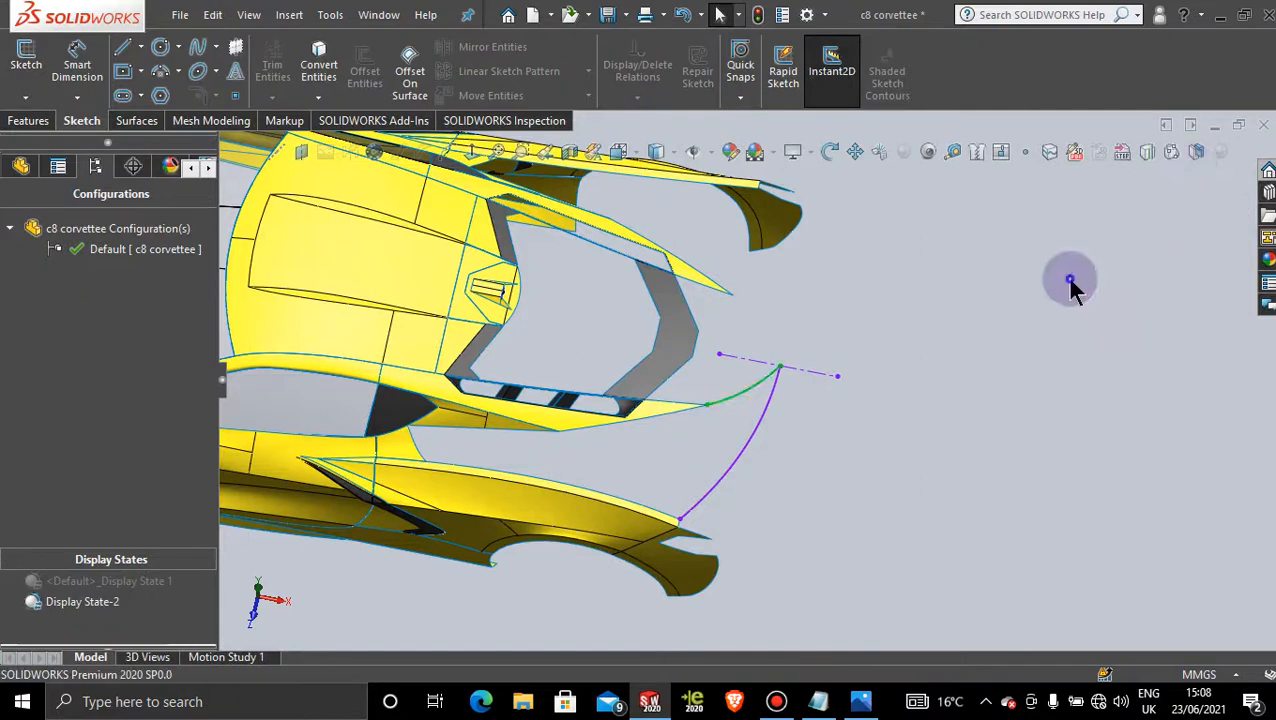
# - Create a filled surface with Contact edges bounded by the side and rear strip edges, both 3D splines, and the rear fender edges
pyautogui.click(137, 120)
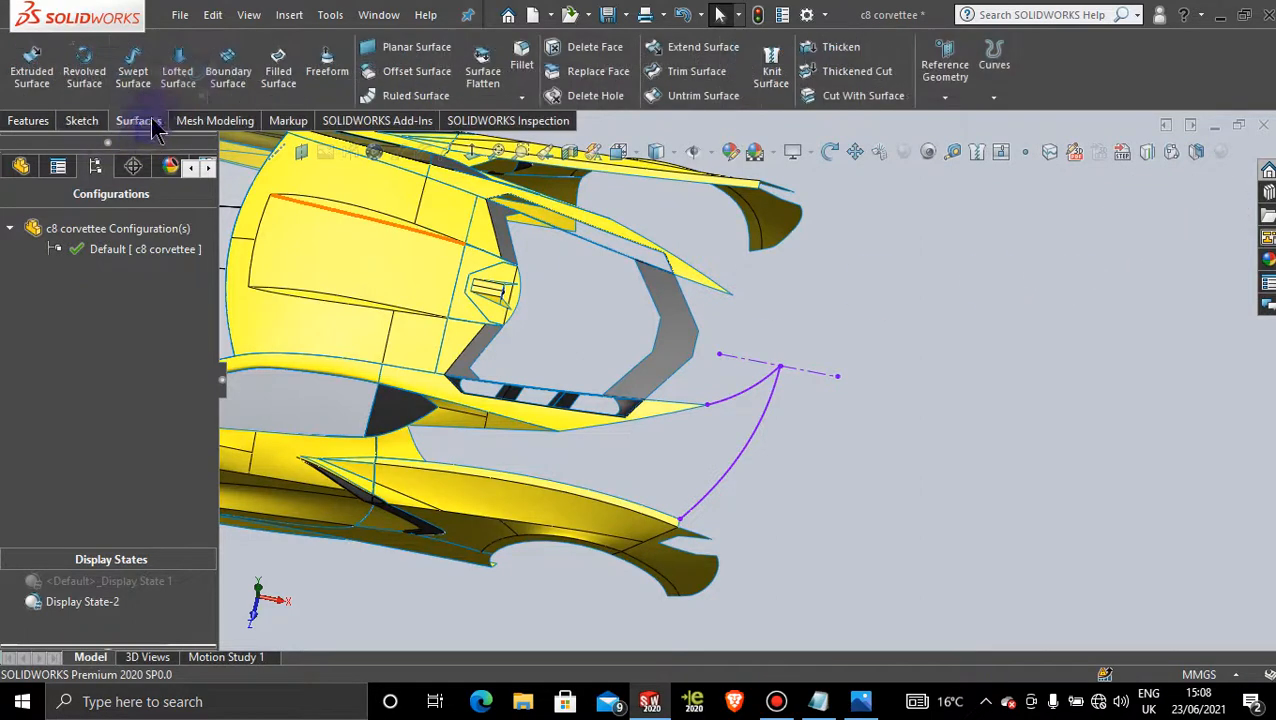
pyautogui.click(279, 62)
pyautogui.click(454, 430)
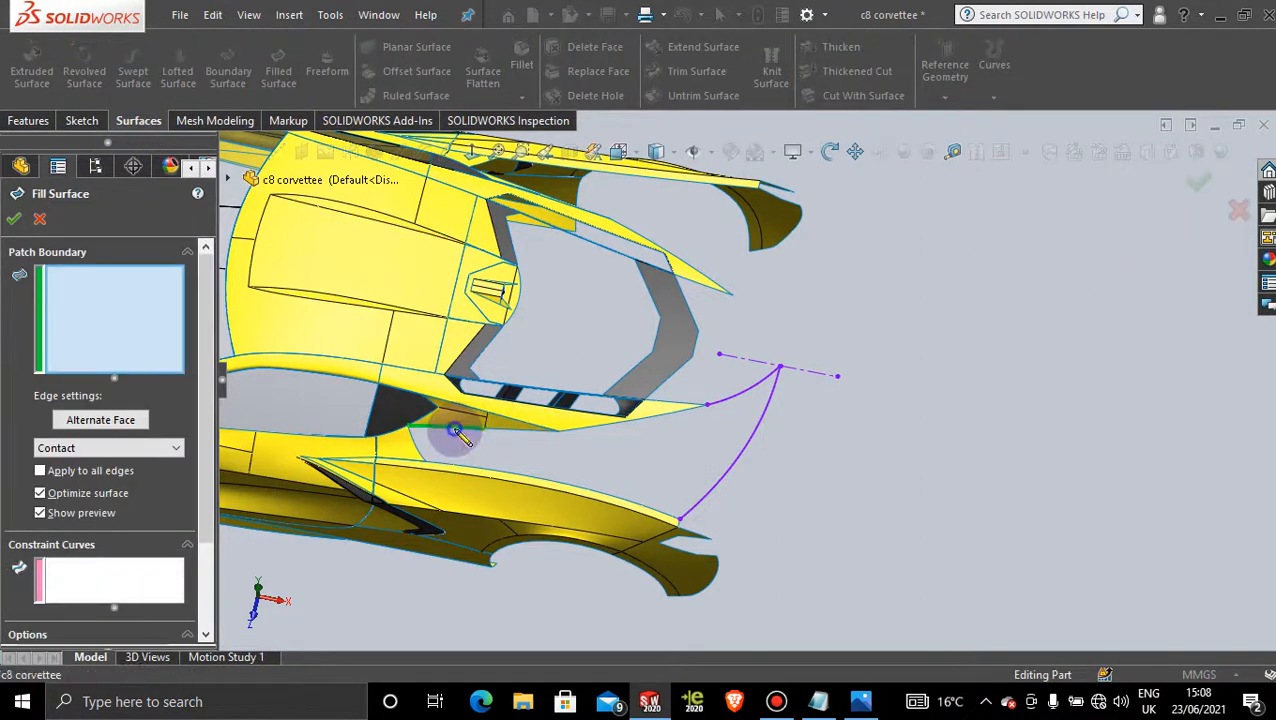
pyautogui.click(503, 433)
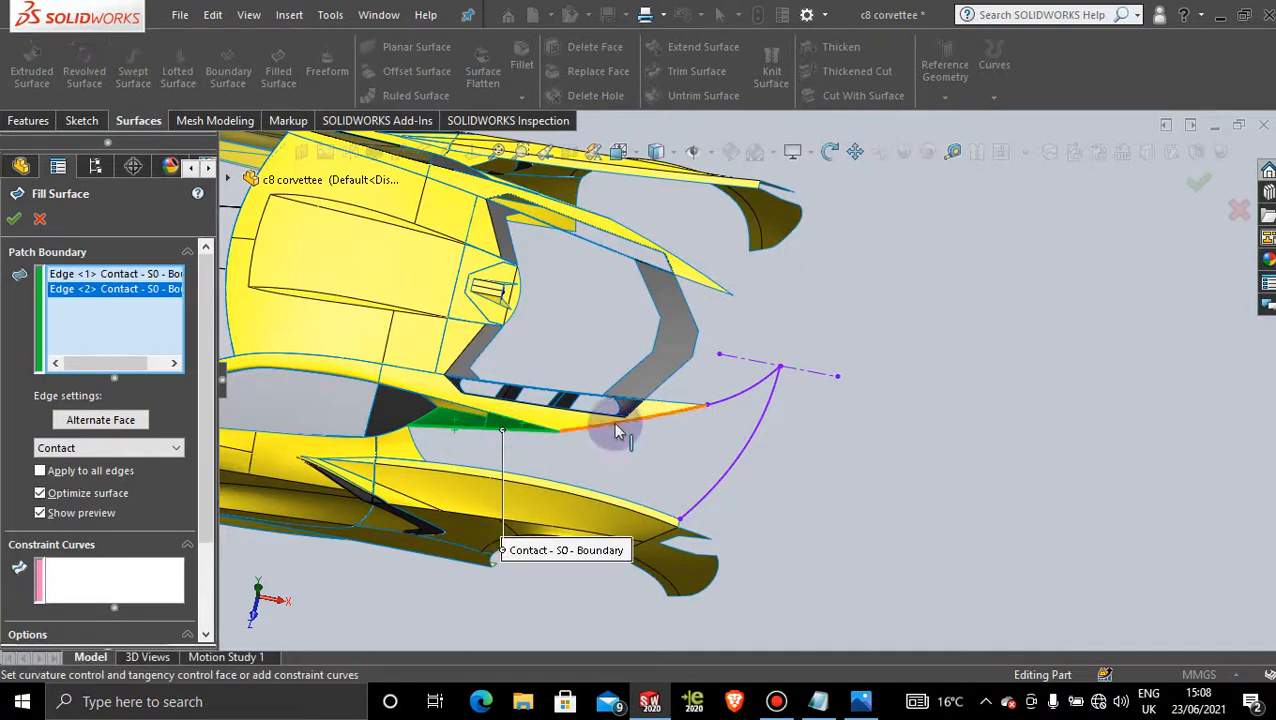
pyautogui.click(618, 430)
pyautogui.click(746, 397)
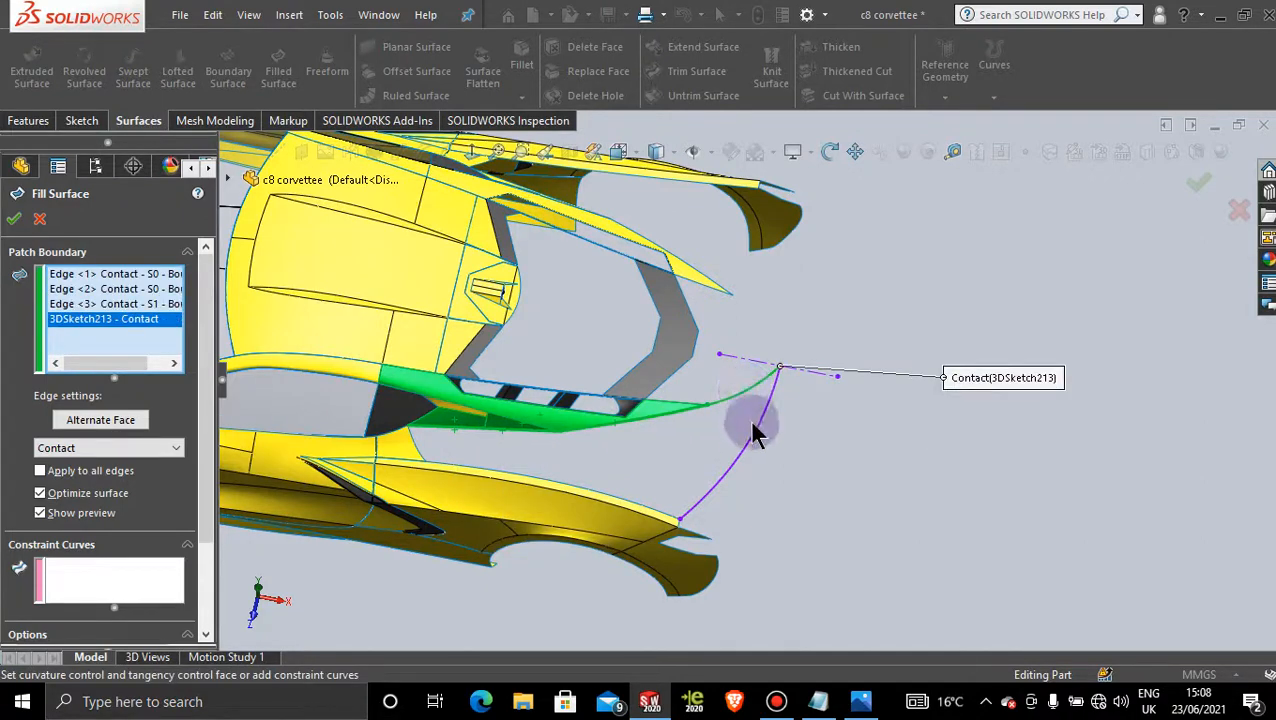
pyautogui.click(756, 433)
pyautogui.click(604, 492)
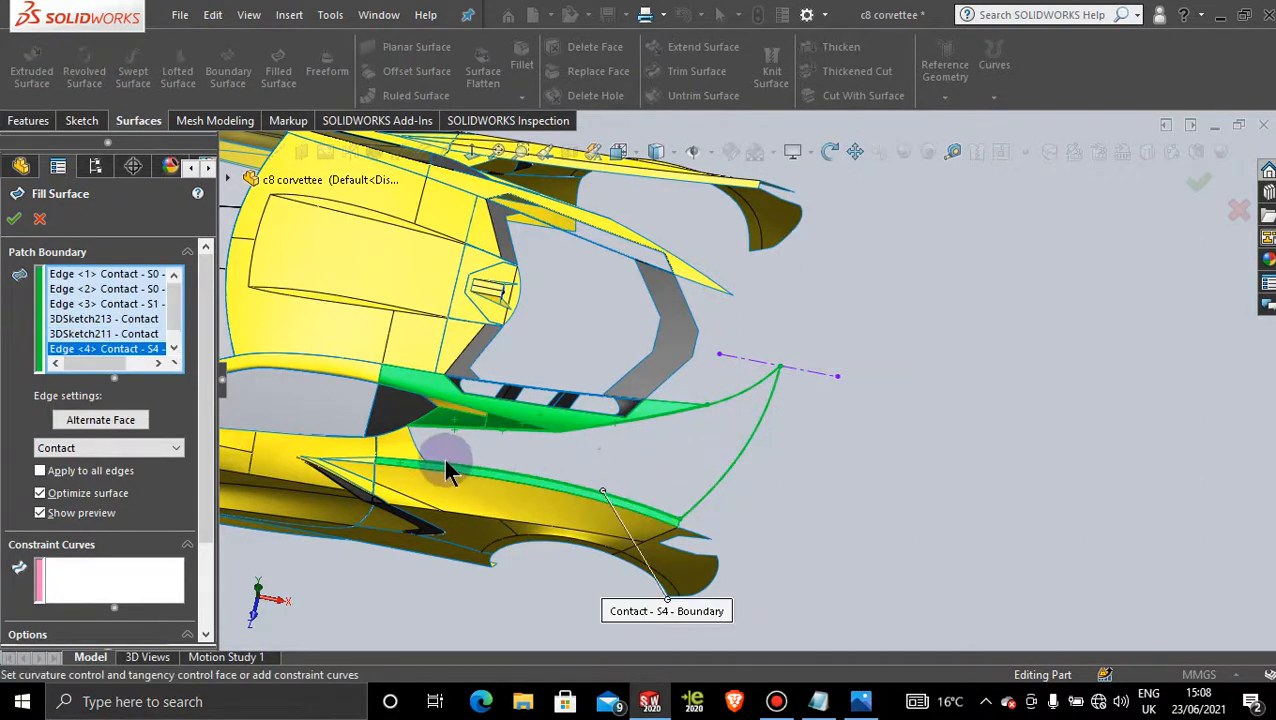
pyautogui.click(419, 446)
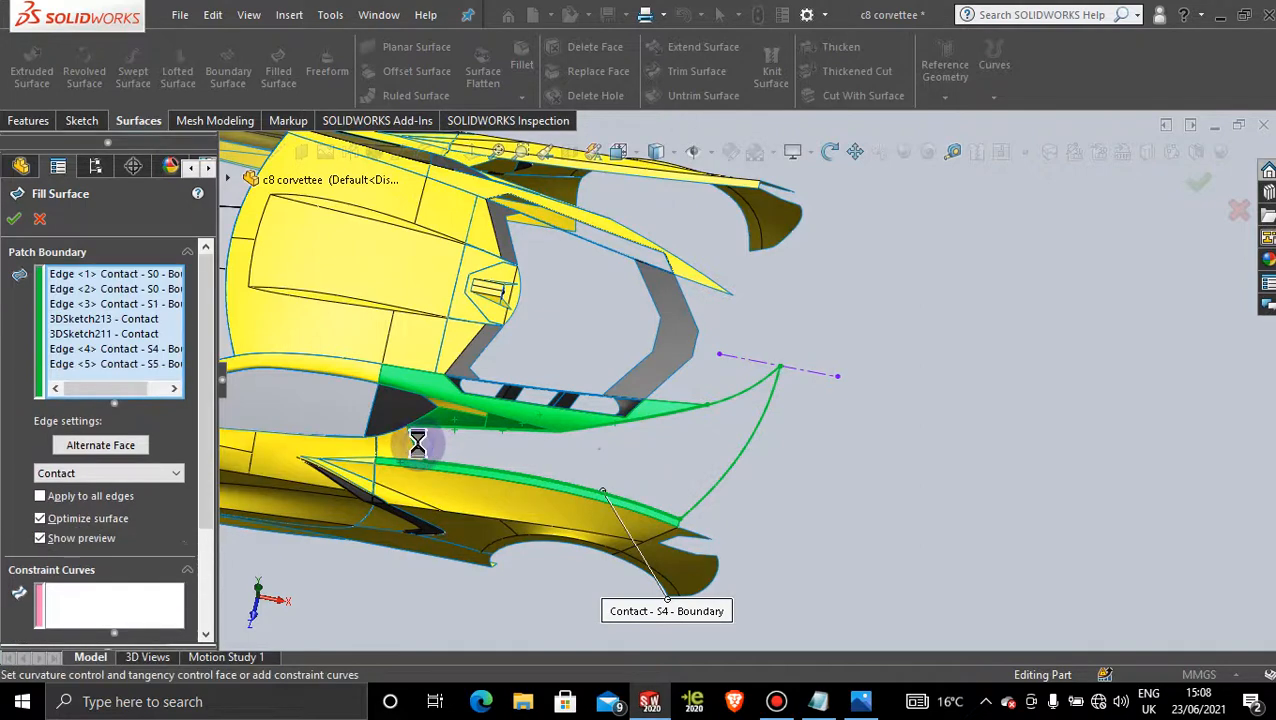
pyautogui.click(14, 219)
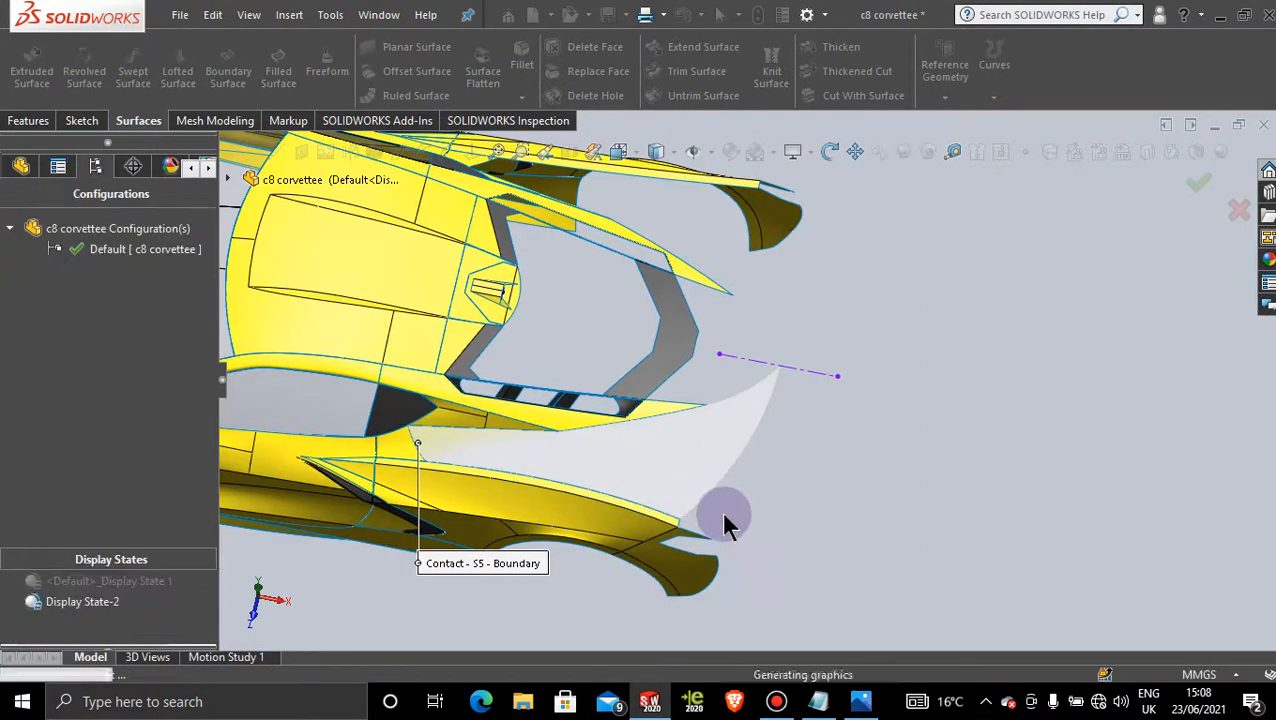
# - Set the display style to Shaded without edges and examine the filled rear fender surface from several angles
pyautogui.moveTo(726, 521); pyautogui.dragTo(612, 555, button='middle')
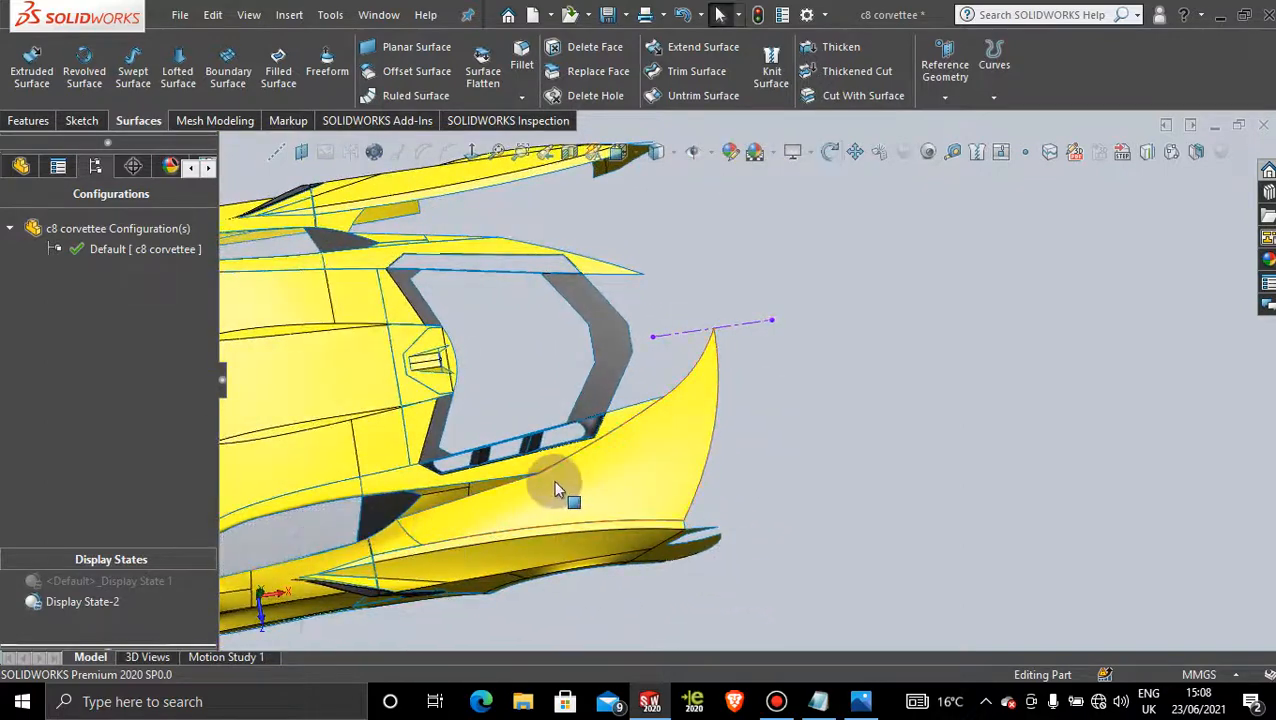
pyautogui.moveTo(557, 489); pyautogui.dragTo(252, 583, button='middle')
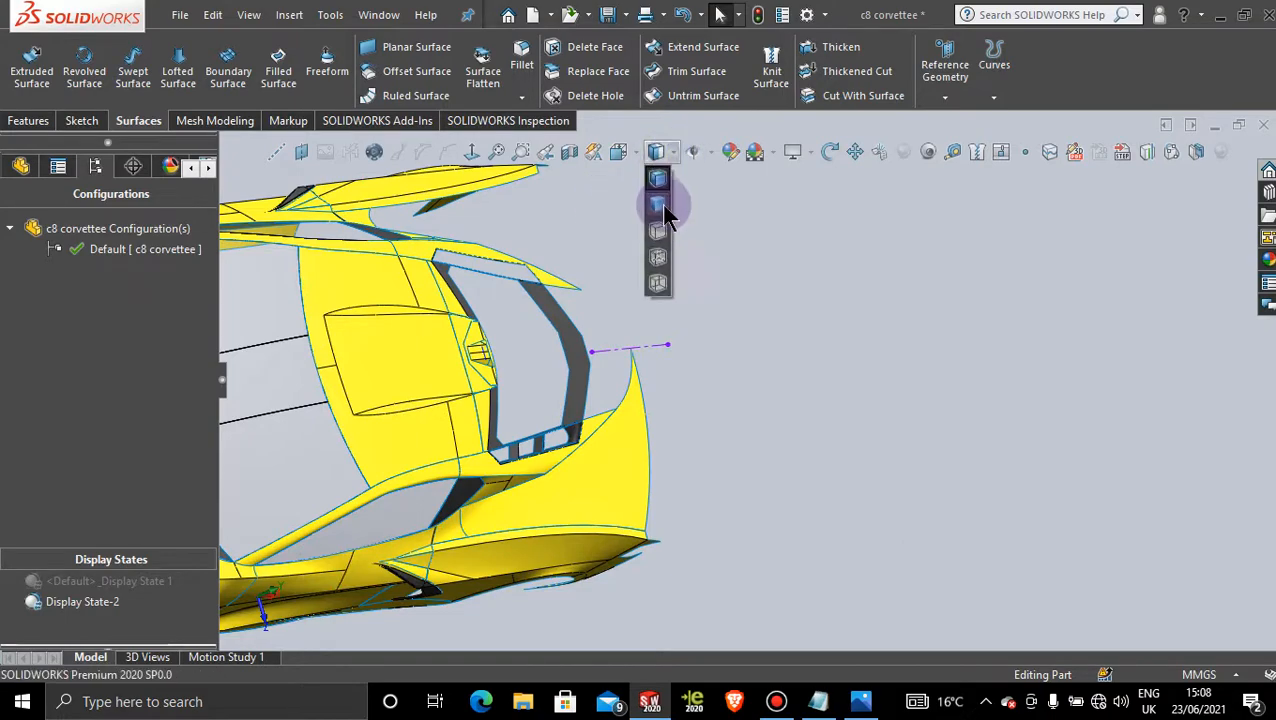
pyautogui.click(658, 205)
pyautogui.moveTo(641, 461)
pyautogui.mouseDown(button='middle')
pyautogui.moveTo(606, 443)
pyautogui.moveTo(530, 464)
pyautogui.moveTo(584, 470)
pyautogui.moveTo(570, 470)
pyautogui.mouseUp(button='middle')
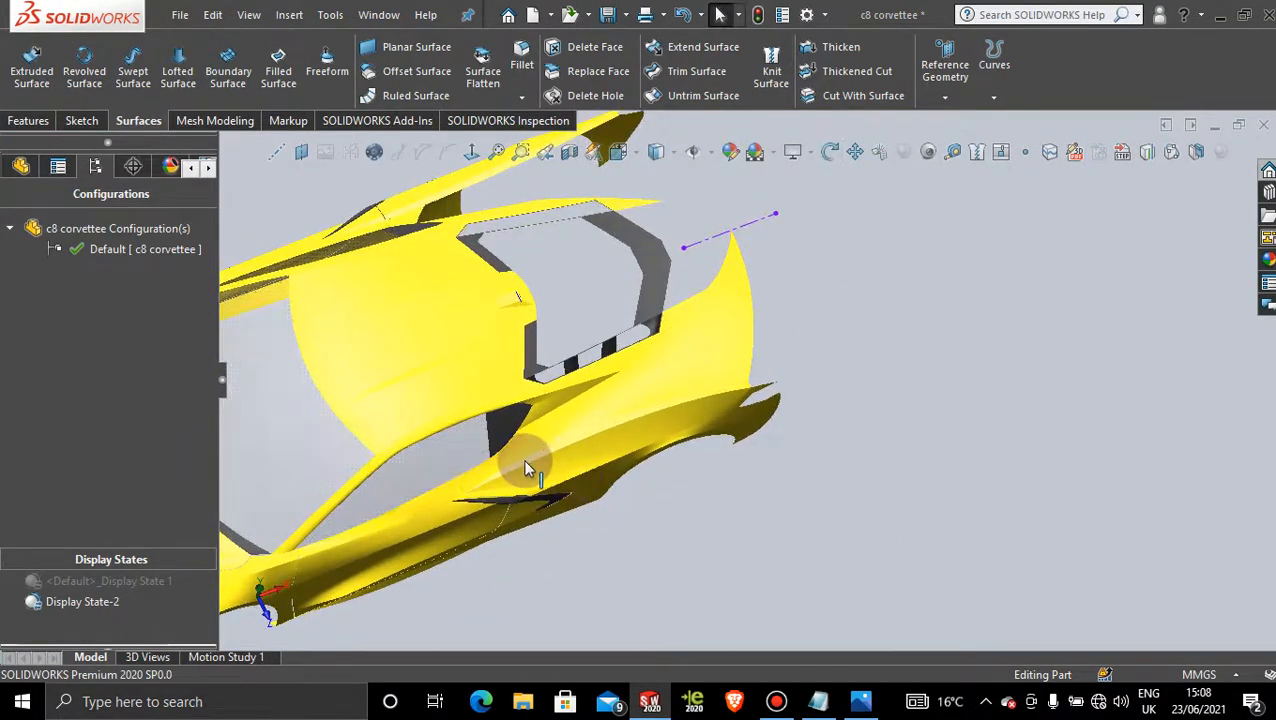
pyautogui.moveTo(783, 467); pyautogui.dragTo(775, 553, button='middle')
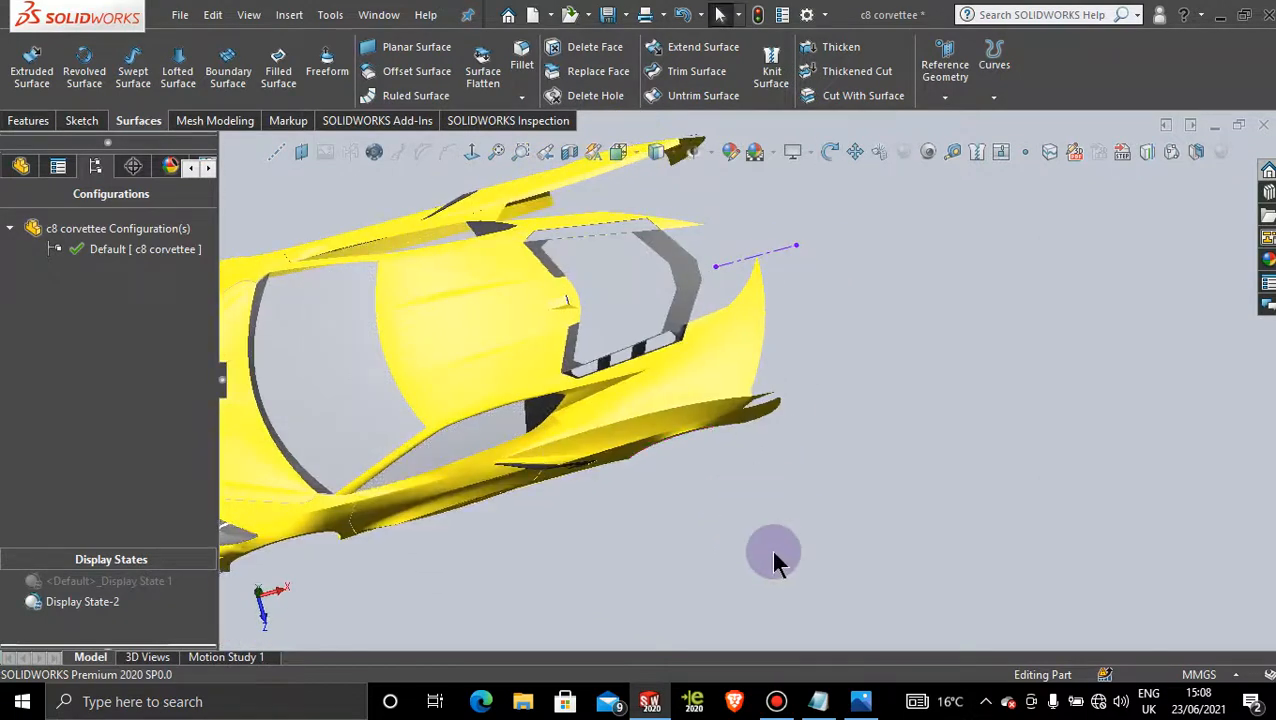
pyautogui.click(776, 700)
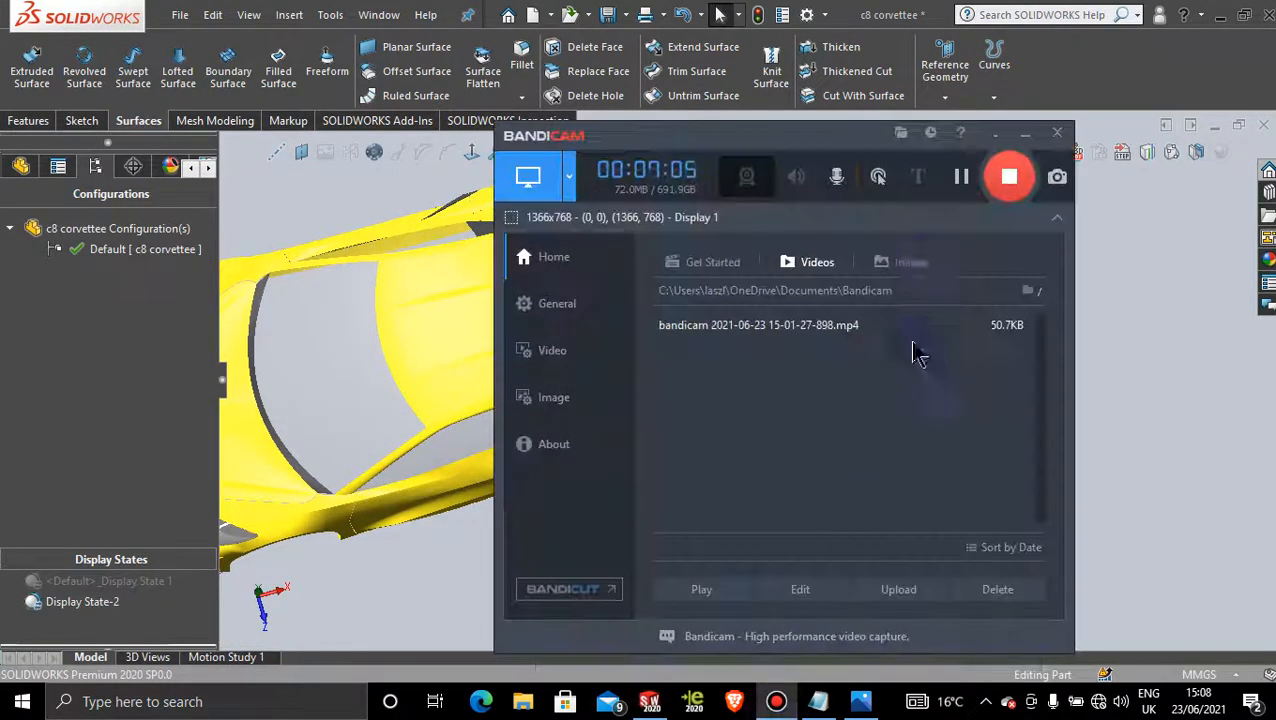
pyautogui.click(1026, 134)
# - Mirror the filled rear fender surface body about the Front Plane
pyautogui.moveTo(923, 335); pyautogui.dragTo(645, 268, button='middle')
pyautogui.scroll(-2, 645, 268)
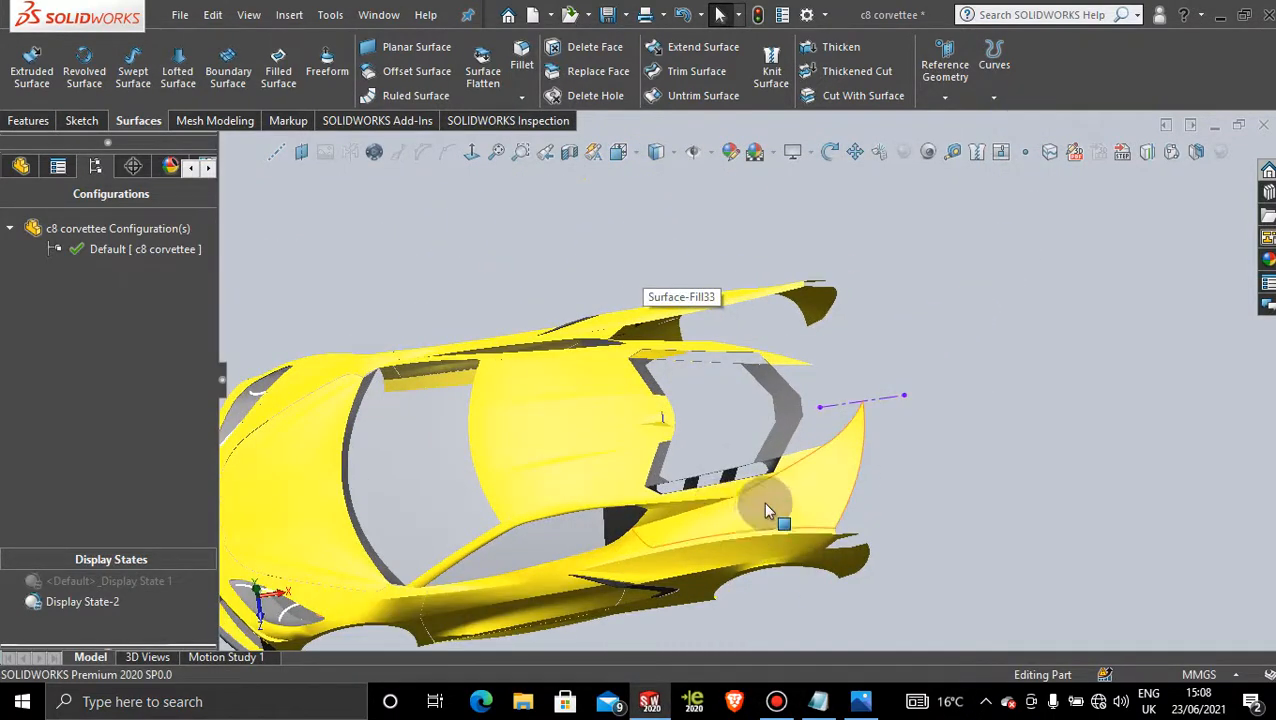
pyautogui.click(28, 121)
pyautogui.click(668, 101)
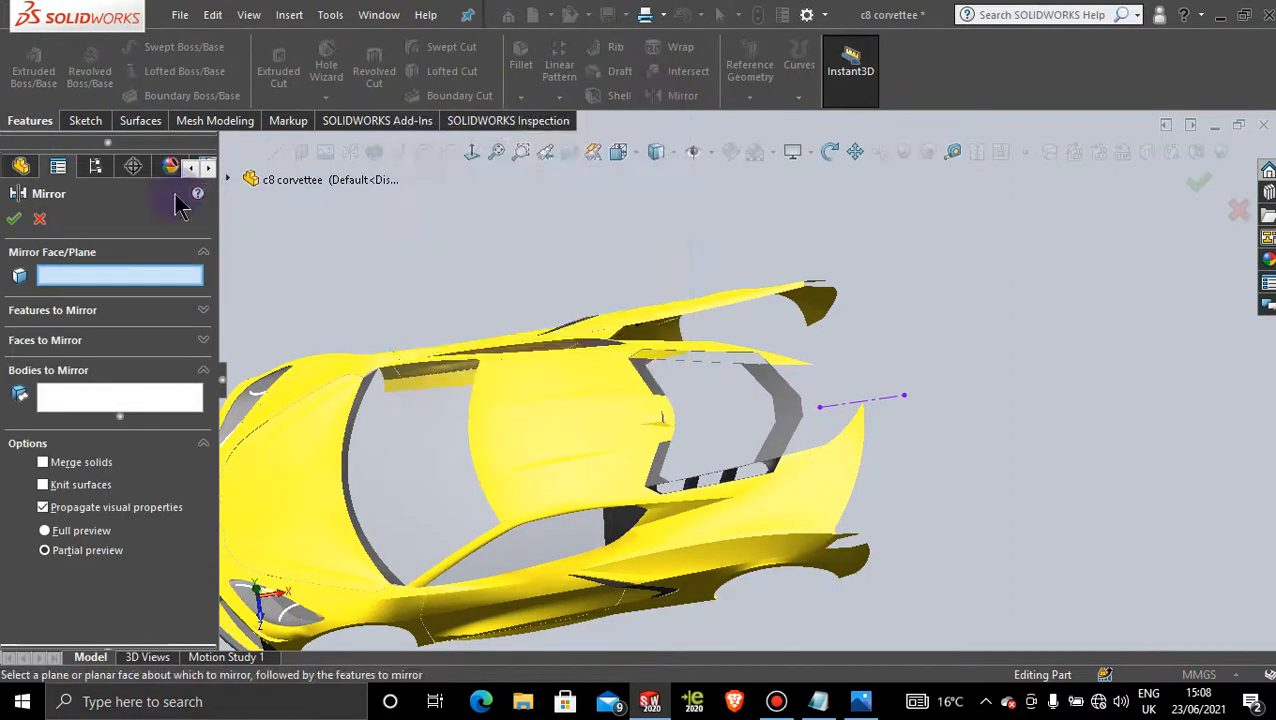
pyautogui.click(229, 179)
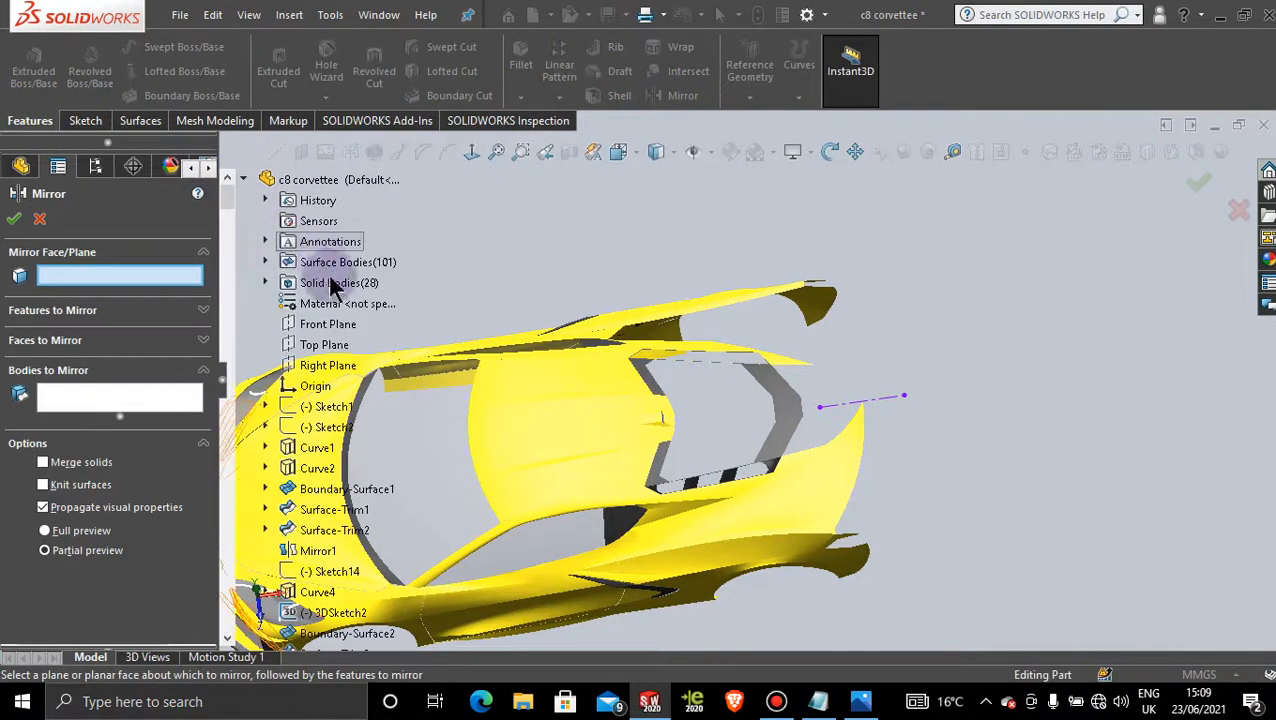
pyautogui.click(330, 326)
pyautogui.click(753, 517)
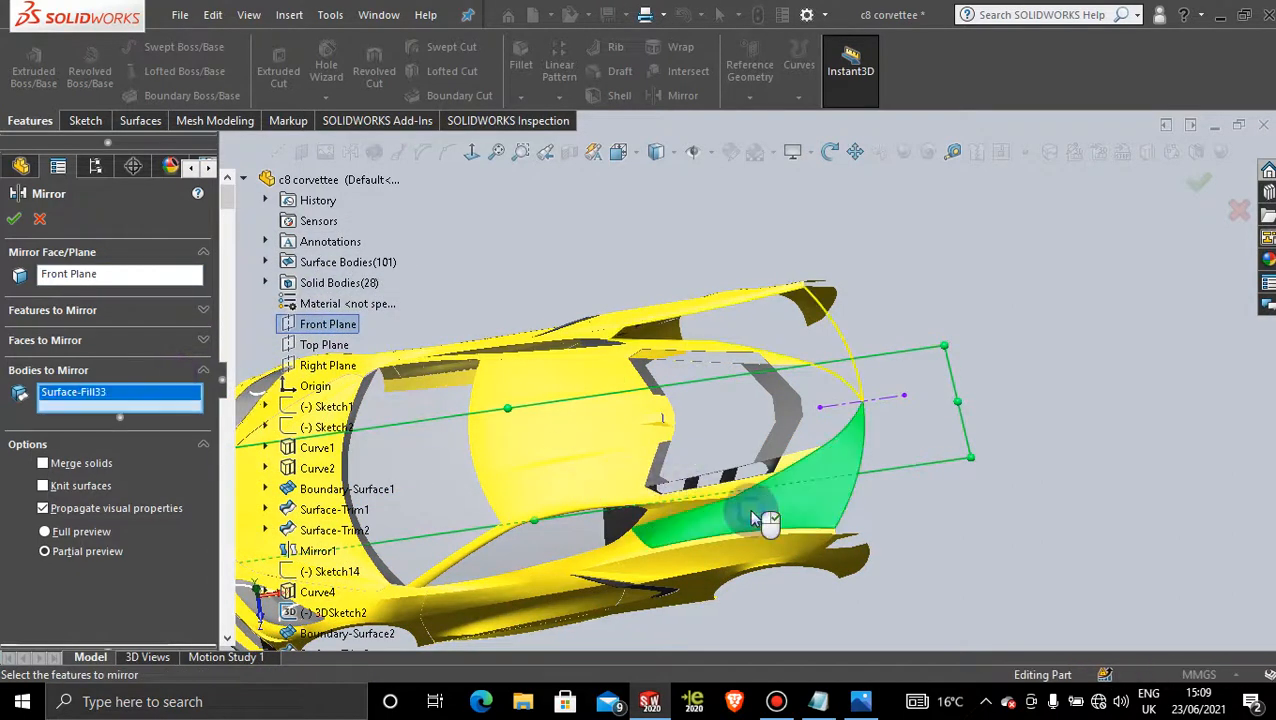
pyautogui.click(15, 219)
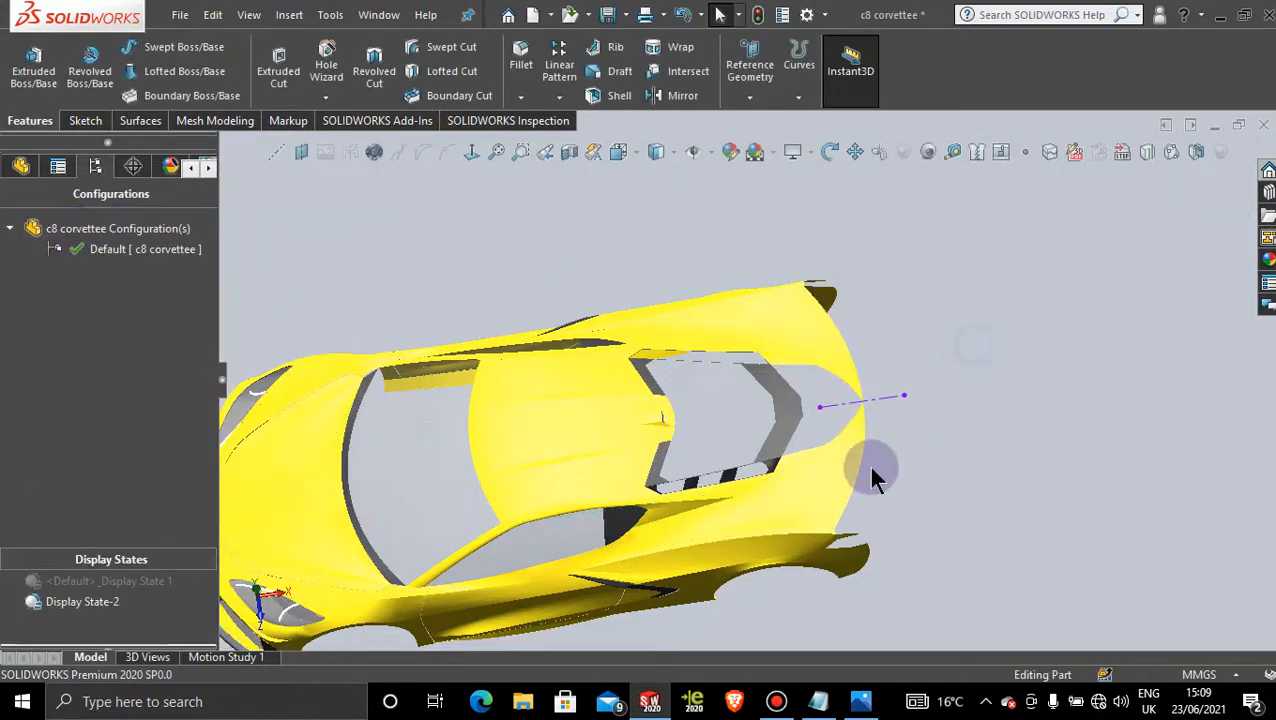
# - Start a filled surface with Contact edges, bounded by the dark rear strip's far outer edge and the rear fender edges on both sides
pyautogui.moveTo(874, 476); pyautogui.dragTo(891, 373, button='middle')
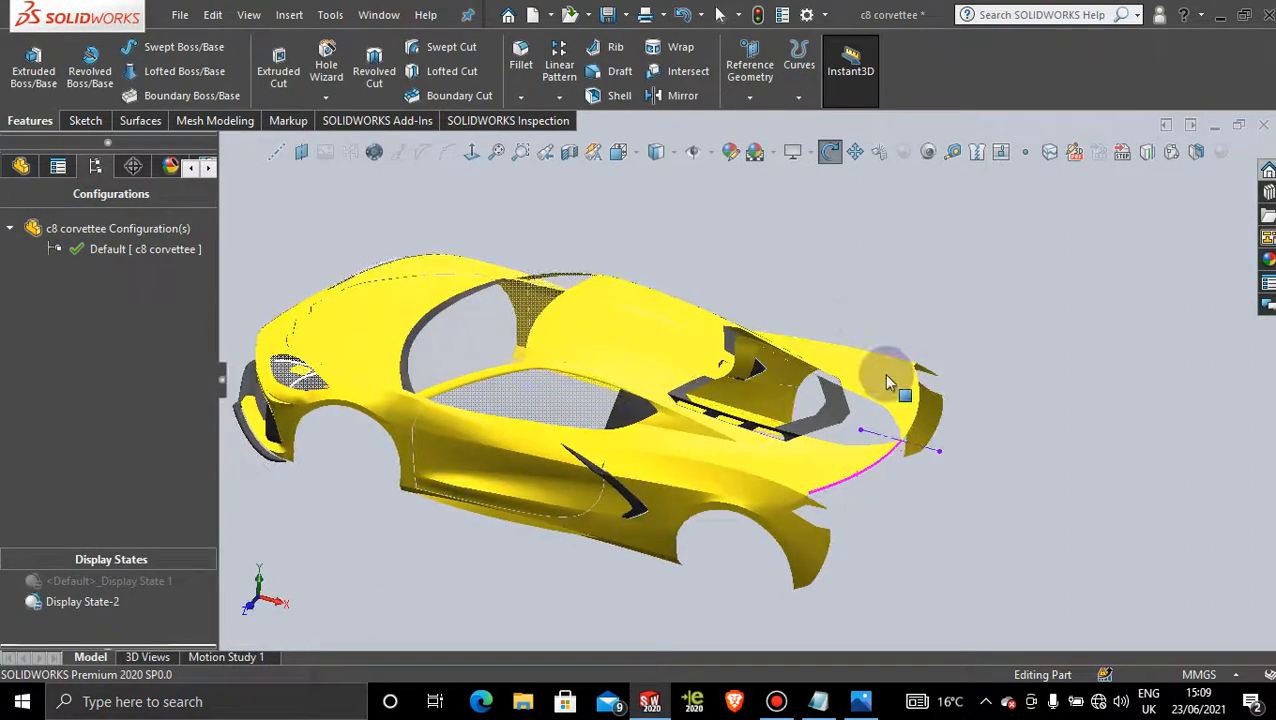
pyautogui.scroll(-5, 878, 460)
pyautogui.moveTo(806, 404); pyautogui.dragTo(769, 407, button='middle')
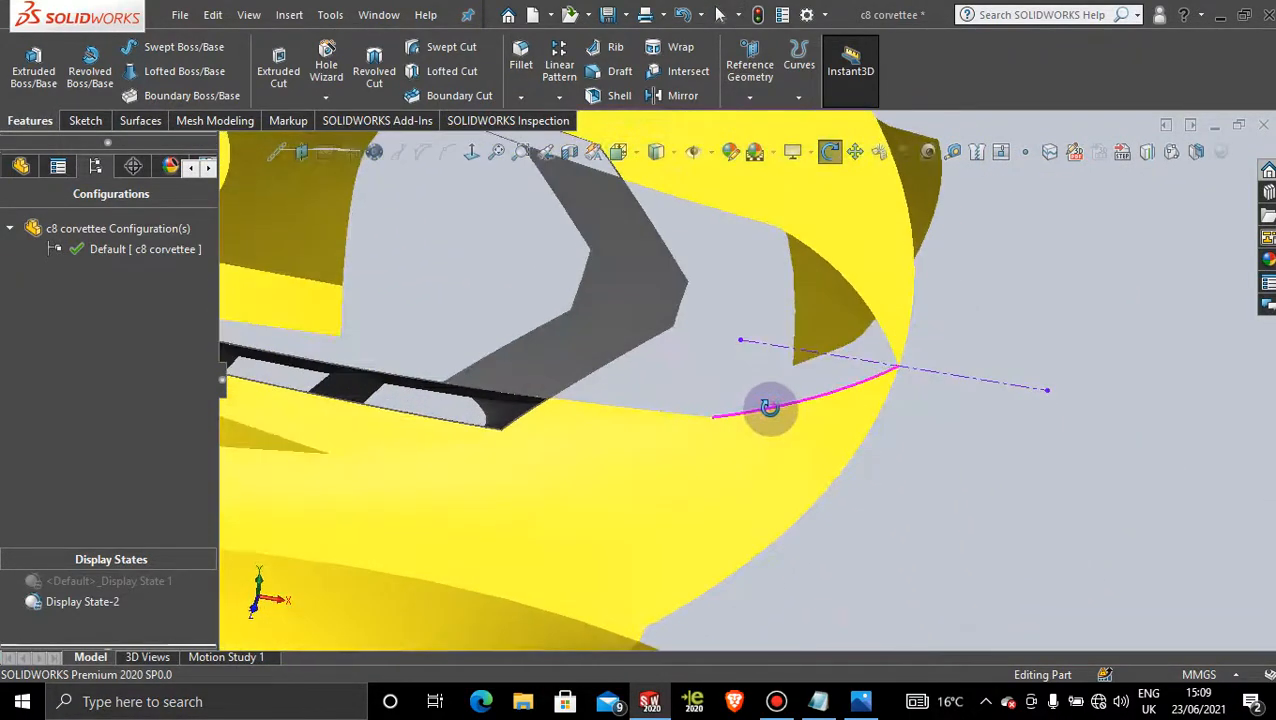
pyautogui.moveTo(703, 216); pyautogui.dragTo(712, 327, button='middle')
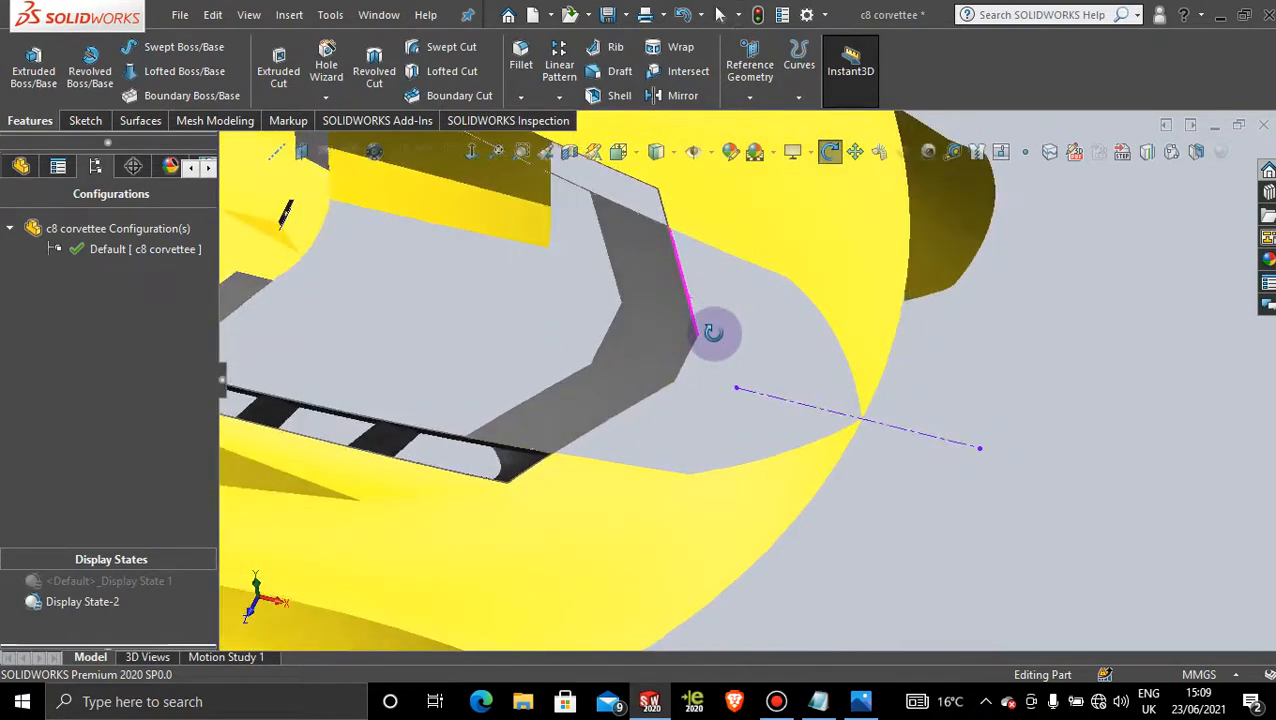
pyautogui.click(139, 120)
pyautogui.click(278, 70)
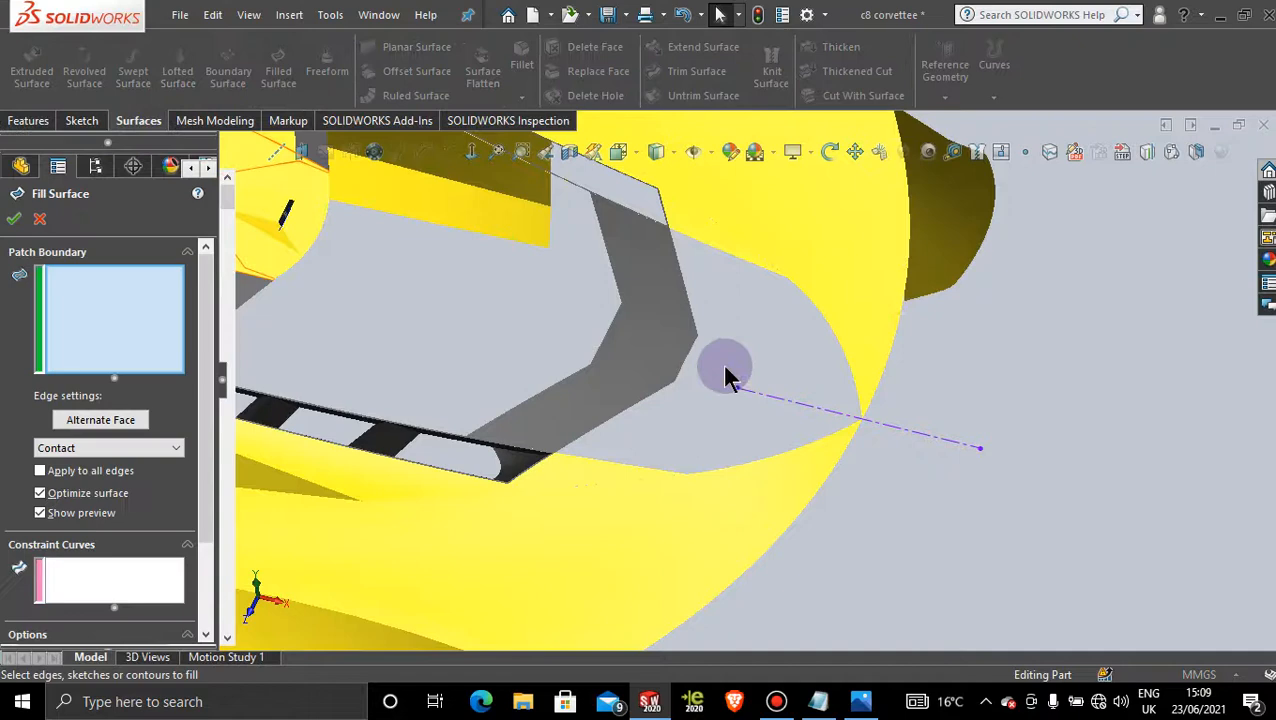
pyautogui.click(684, 287)
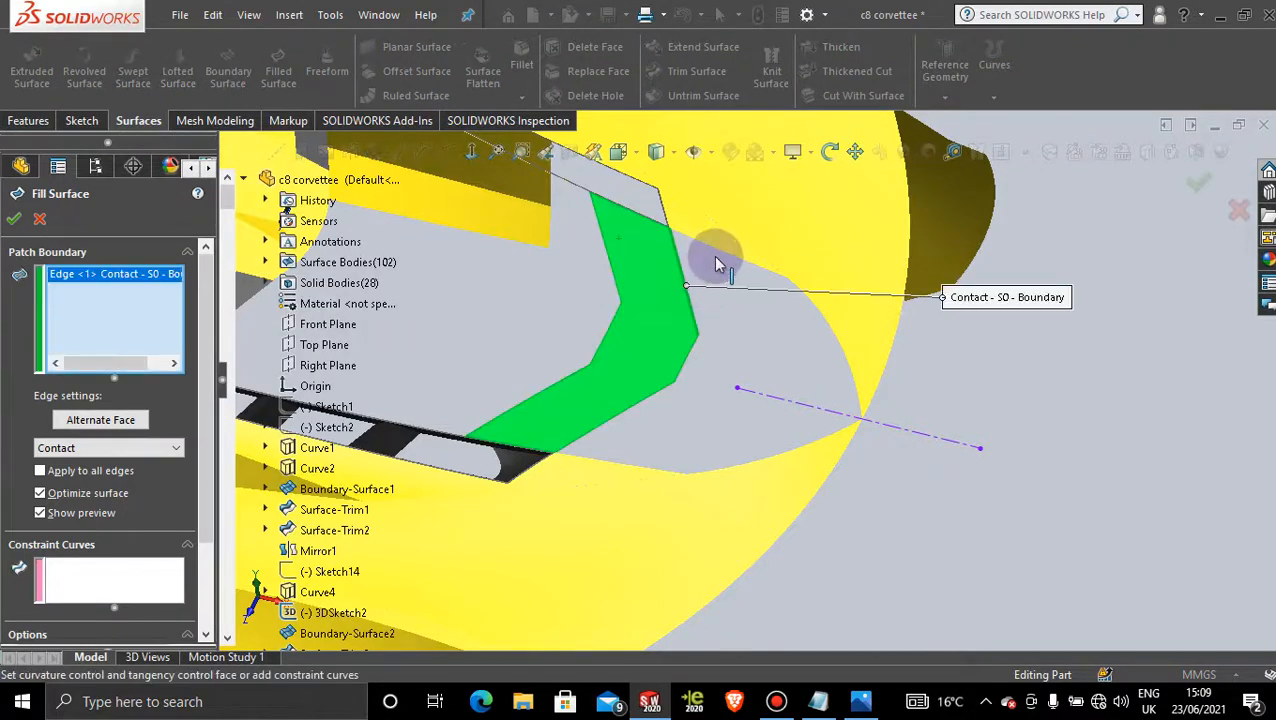
pyautogui.click(810, 299)
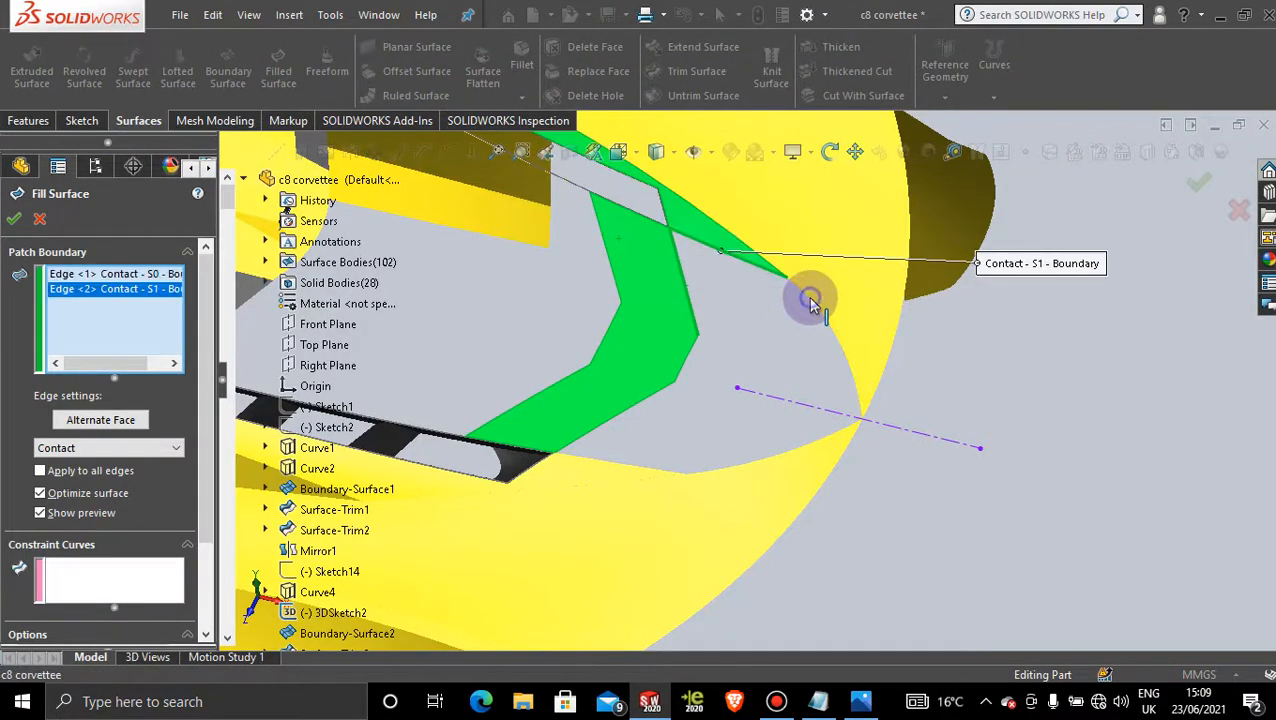
pyautogui.click(818, 318)
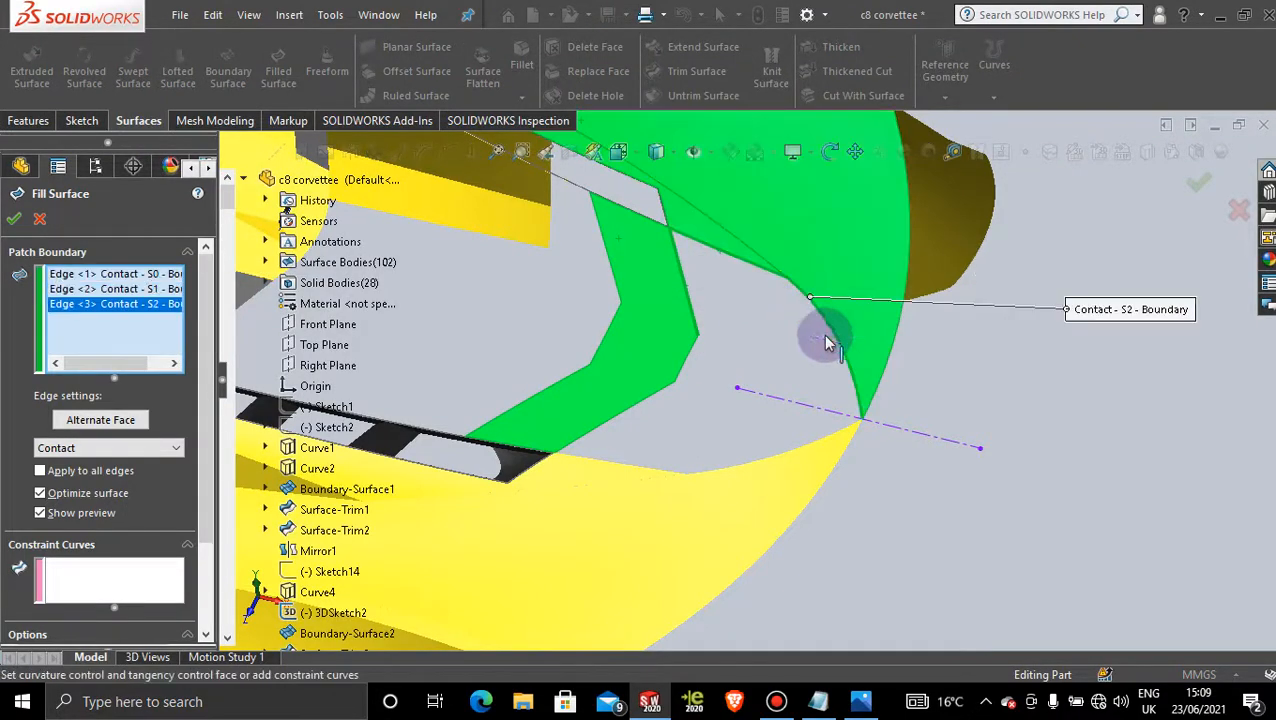
pyautogui.click(826, 436)
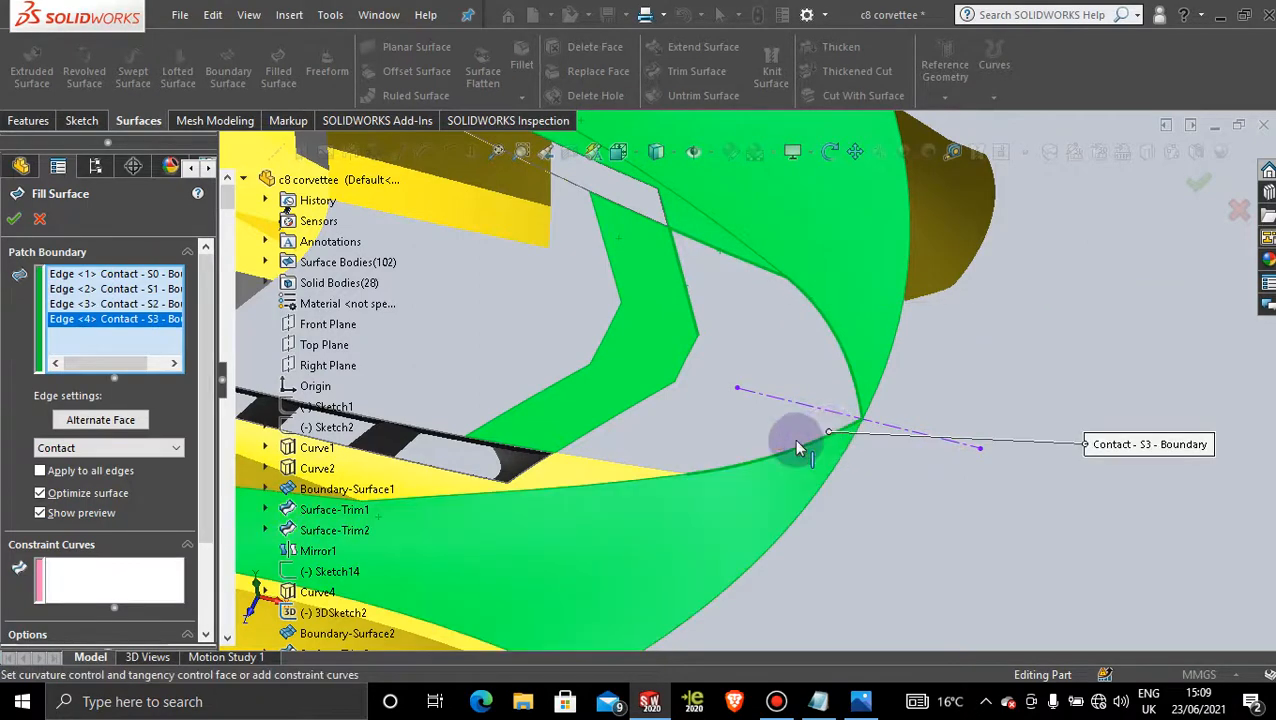
pyautogui.click(655, 474)
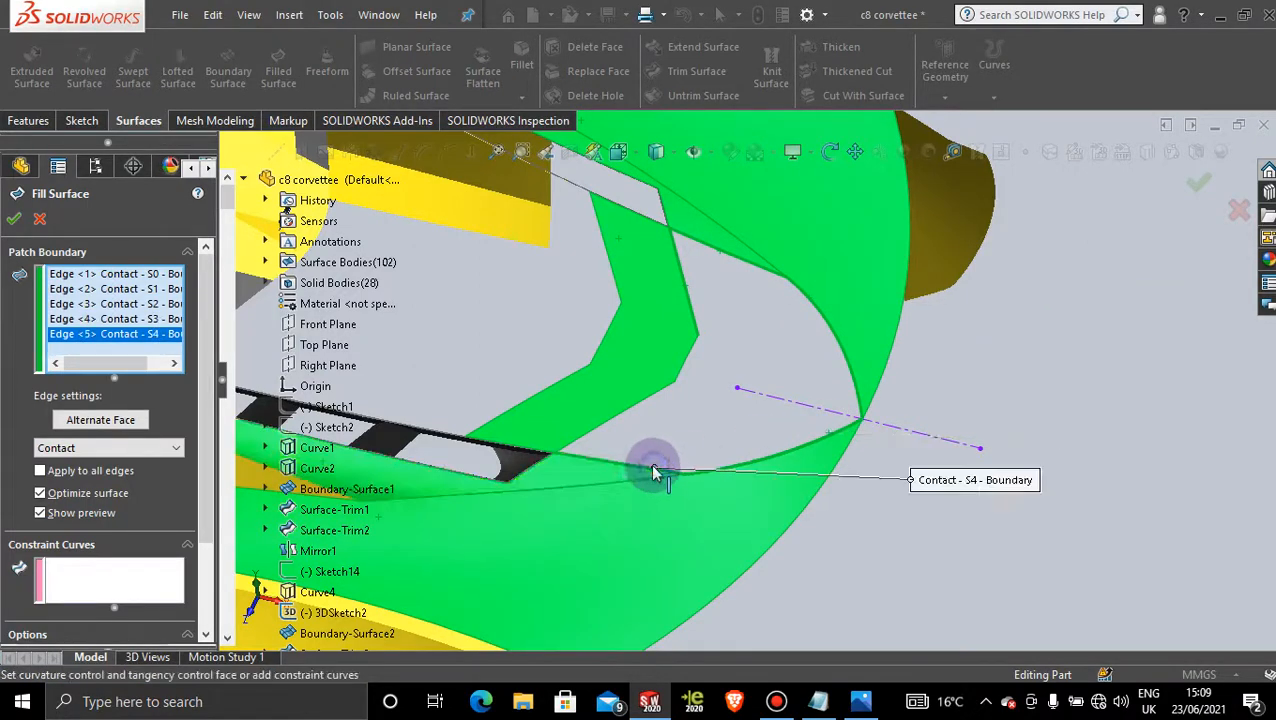
# - Add the dark rear strip's remaining outer edges to the patch boundary and create the filled surface closing the rear deck
pyautogui.click(591, 432)
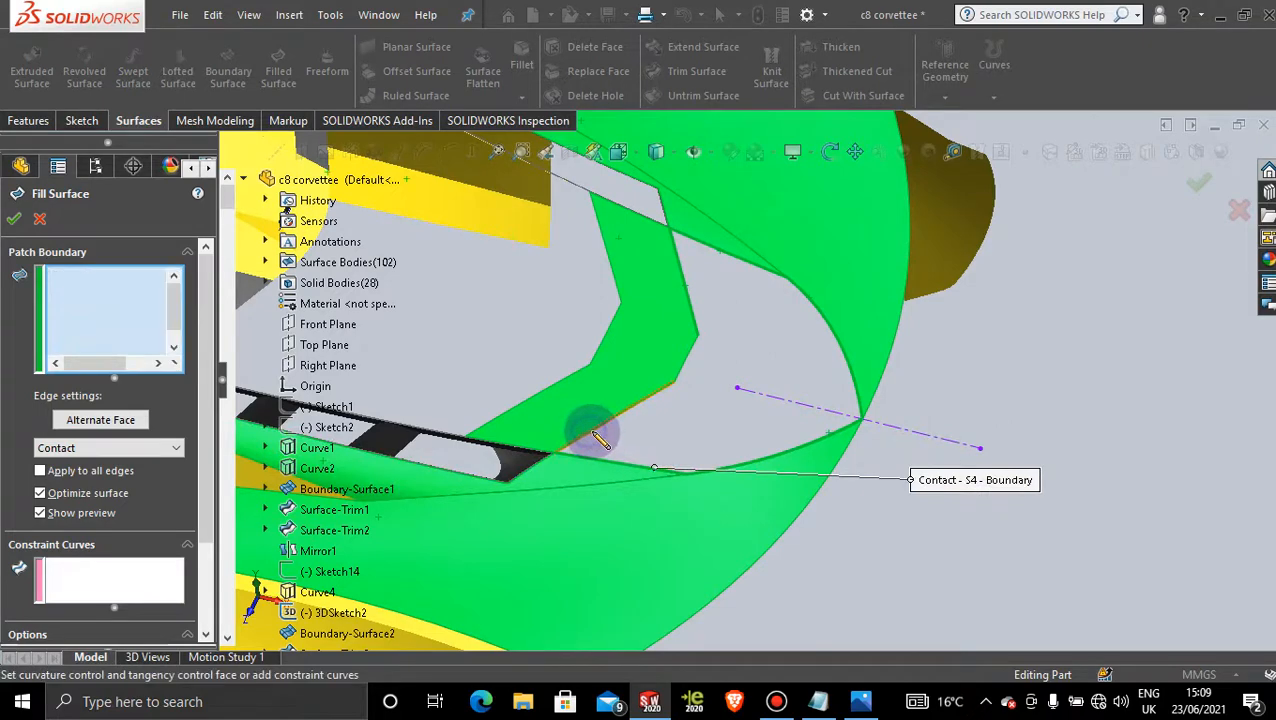
pyautogui.click(680, 375)
pyautogui.click(690, 342)
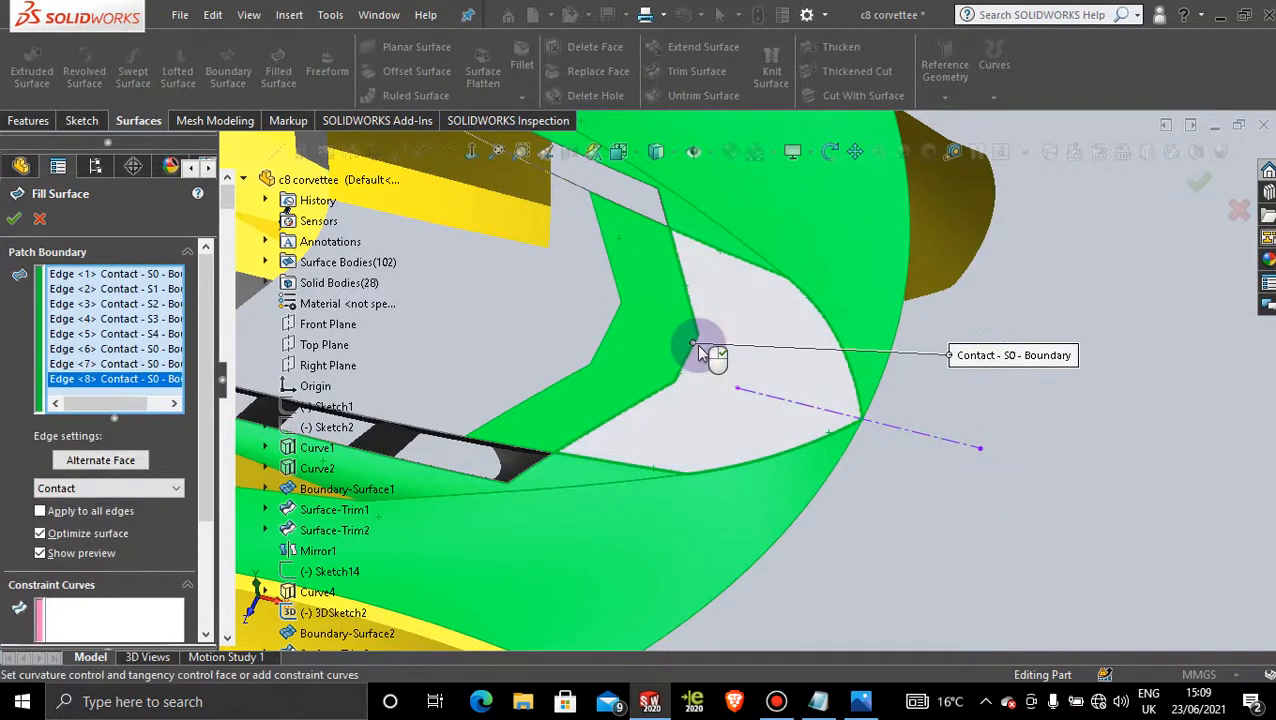
pyautogui.moveTo(672, 415)
pyautogui.mouseDown(button='middle')
pyautogui.moveTo(672, 330)
pyautogui.moveTo(700, 276)
pyautogui.moveTo(697, 387)
pyautogui.mouseUp(button='middle')
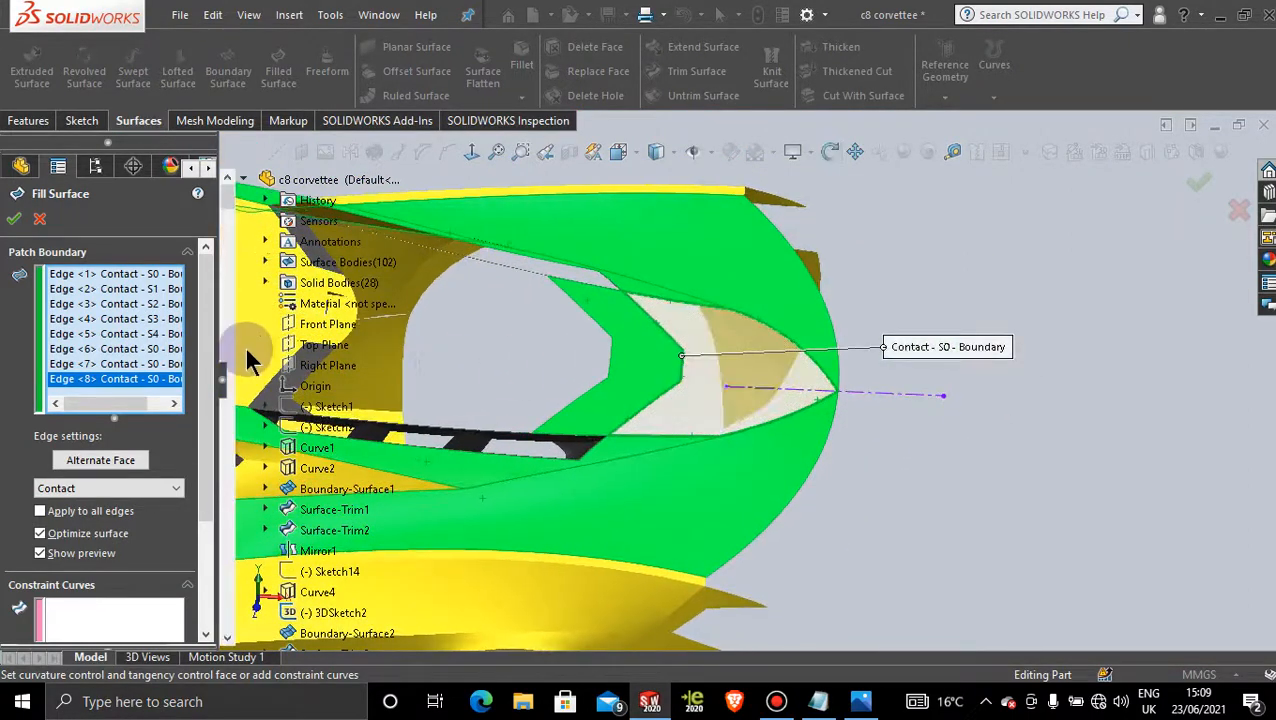
pyautogui.click(113, 366)
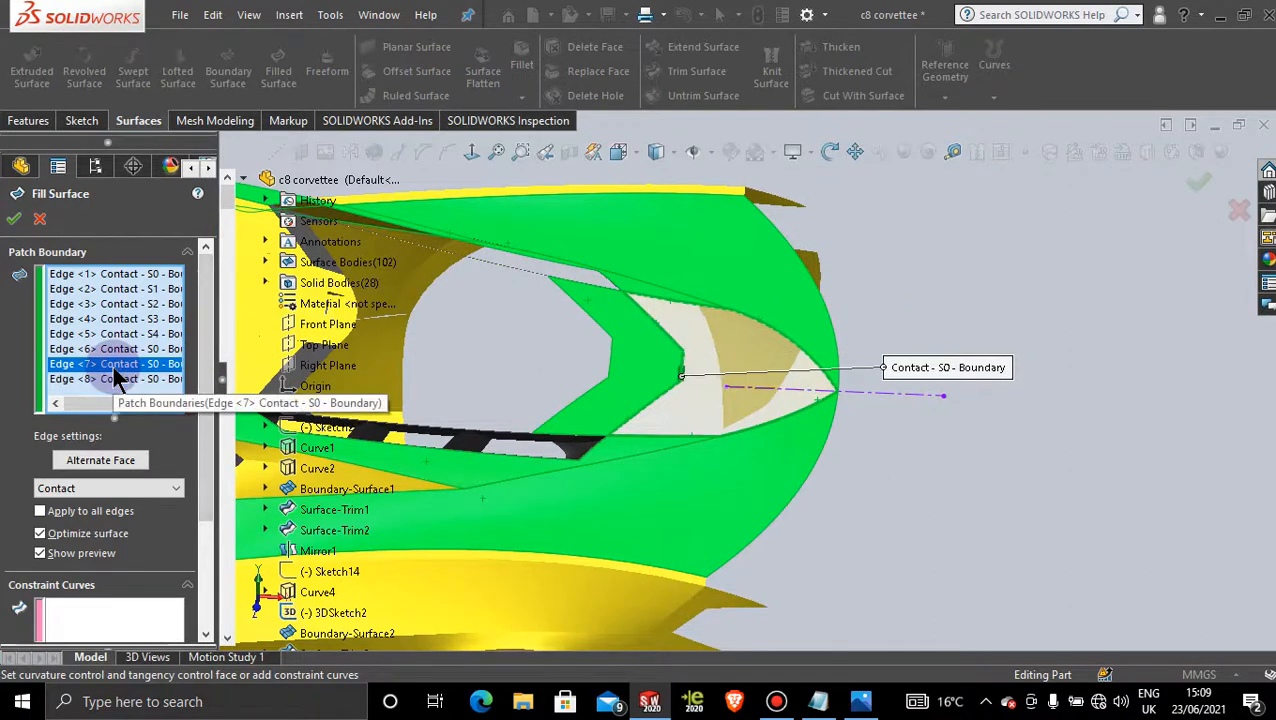
pyautogui.click(14, 219)
# - Examine the filled rear deck surface and the side vent area from several angles
pyautogui.moveTo(683, 194); pyautogui.dragTo(866, 253, button='middle')
pyautogui.scroll(-5, 733, 397)
pyautogui.moveTo(733, 397); pyautogui.dragTo(593, 385, button='middle')
pyautogui.scroll(5, 808, 437)
pyautogui.scroll(-5, 593, 385)
pyautogui.moveTo(712, 421); pyautogui.dragTo(874, 447, button='middle')
pyautogui.scroll(-3, 874, 447)
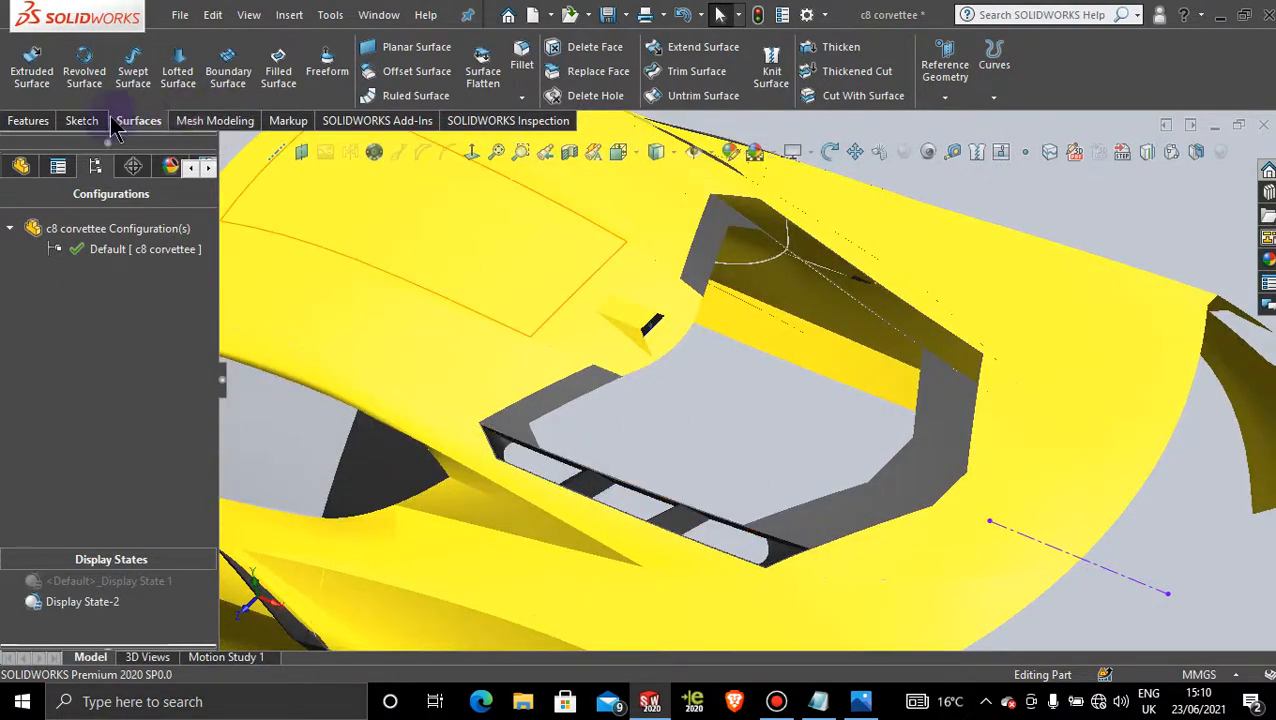
# - Start a mirror about the Front Plane with the rear deck side vent's frame surface as the body to mirror
pyautogui.click(30, 120)
pyautogui.click(680, 100)
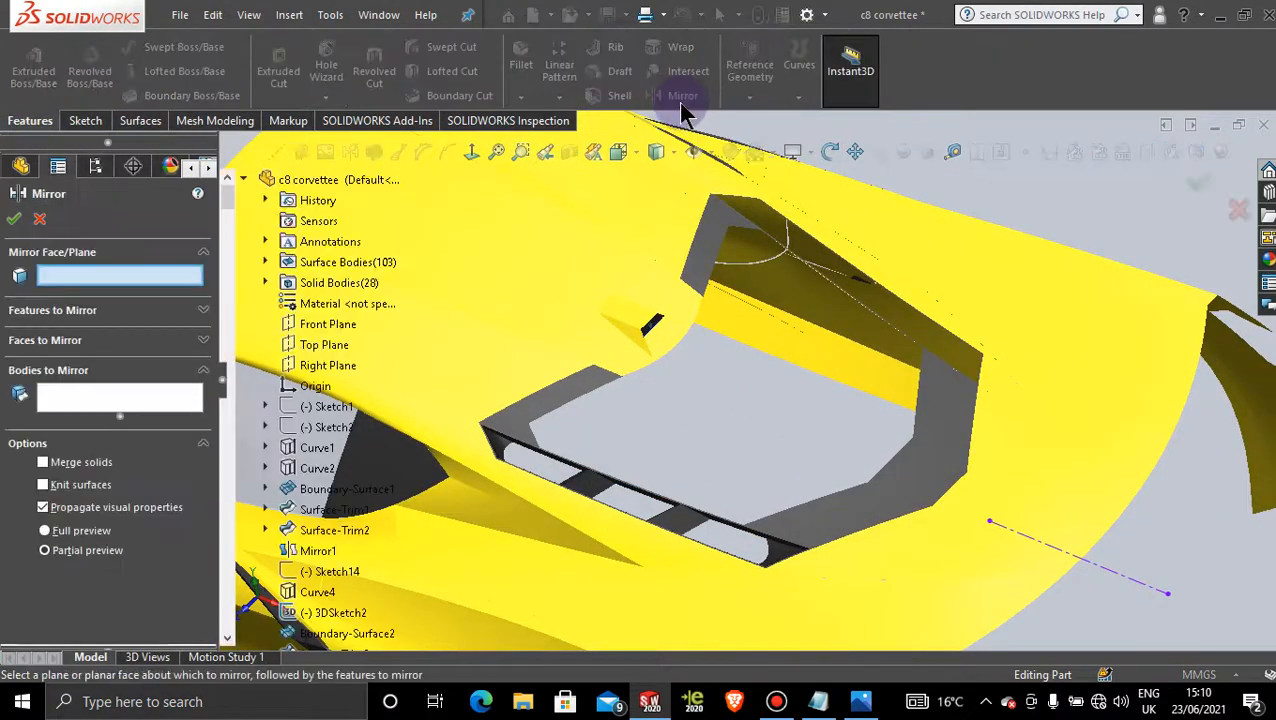
pyautogui.click(330, 326)
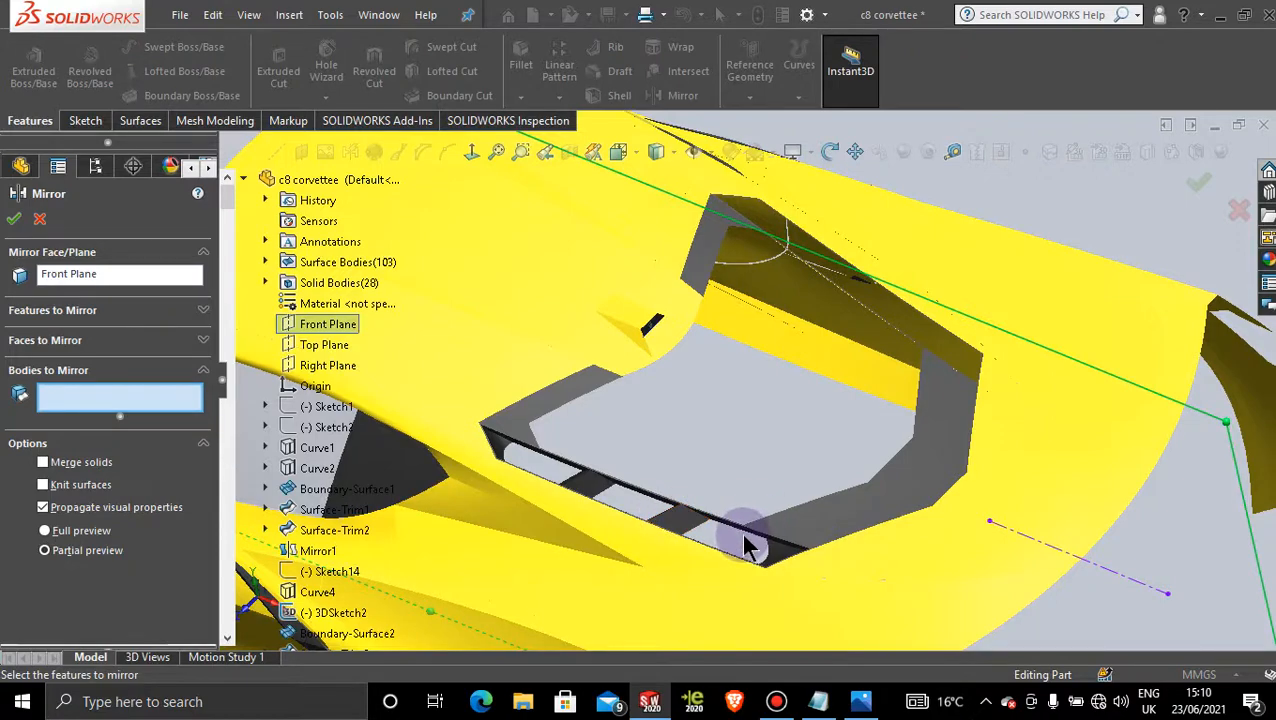
pyautogui.scroll(-5, 741, 540)
pyautogui.click(736, 462)
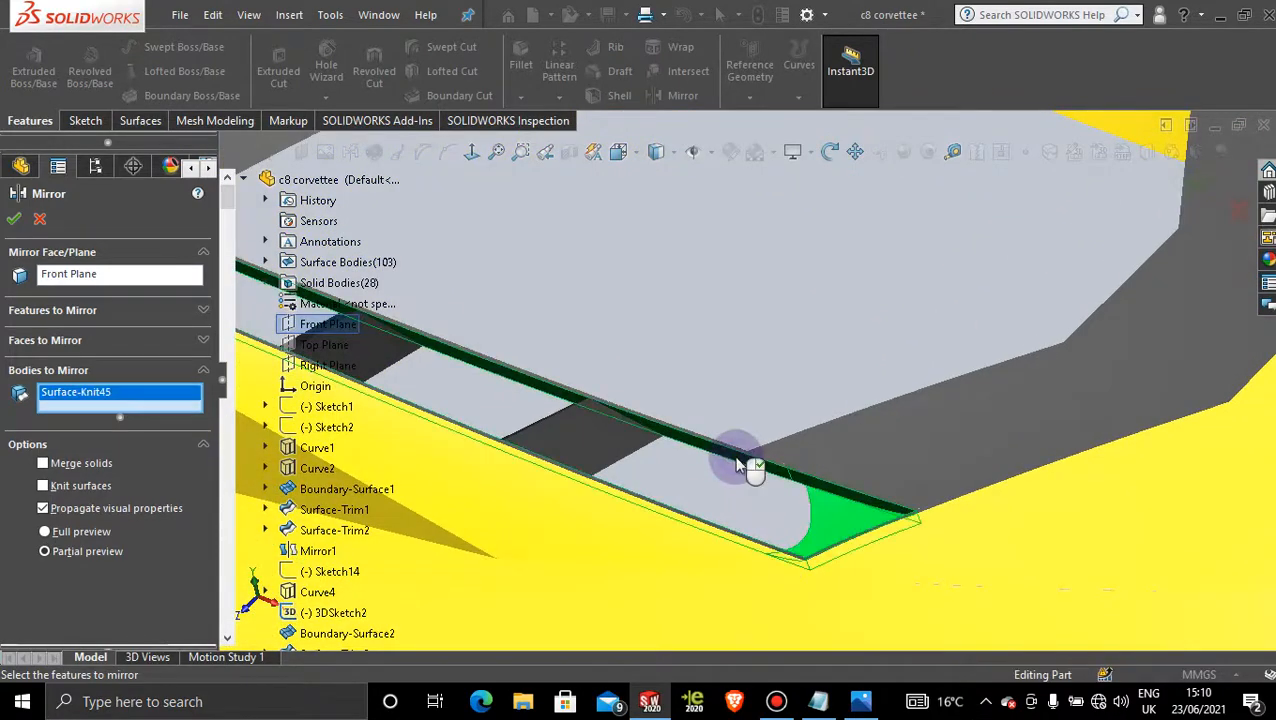
pyautogui.scroll(3, 738, 465)
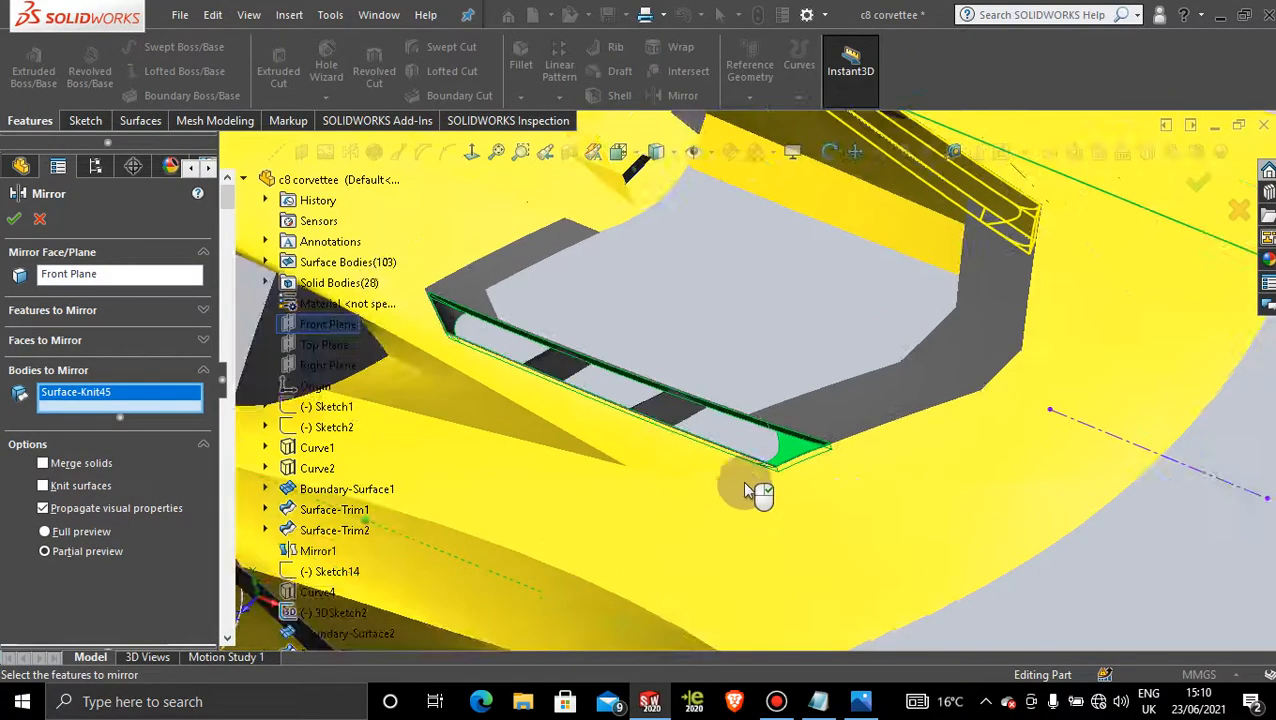
pyautogui.scroll(-2, 593, 308)
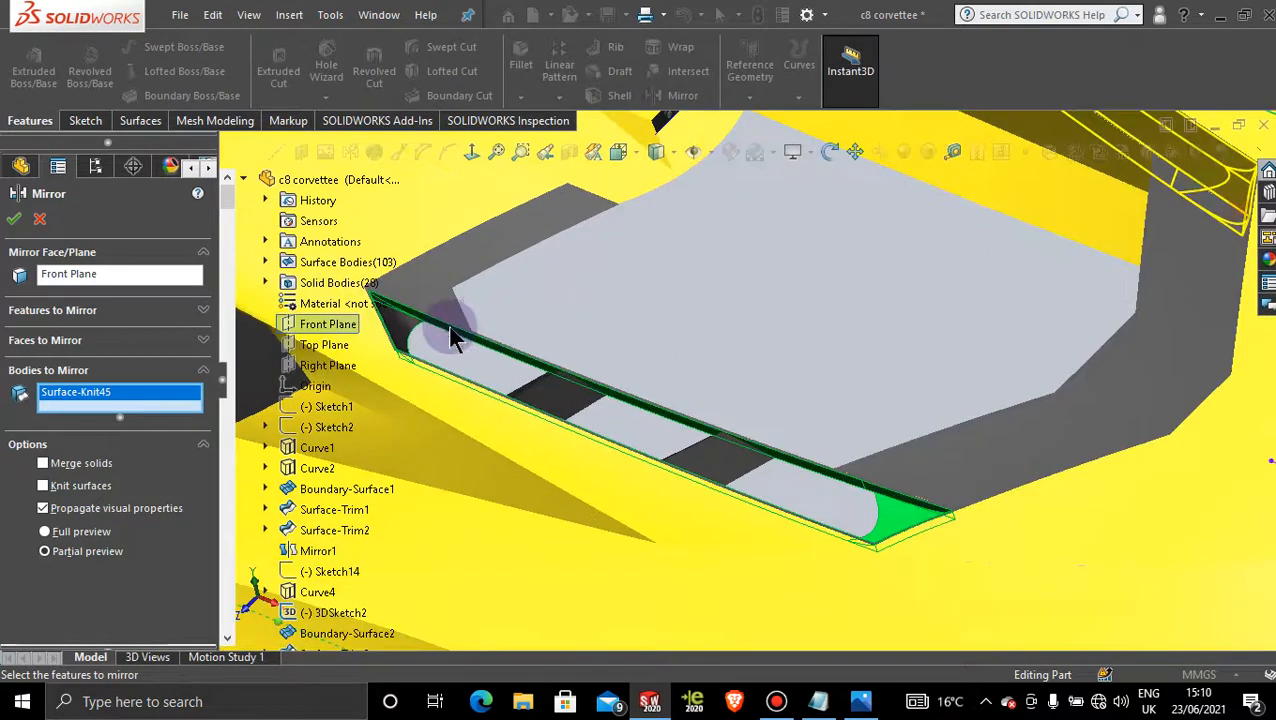
pyautogui.click(398, 340)
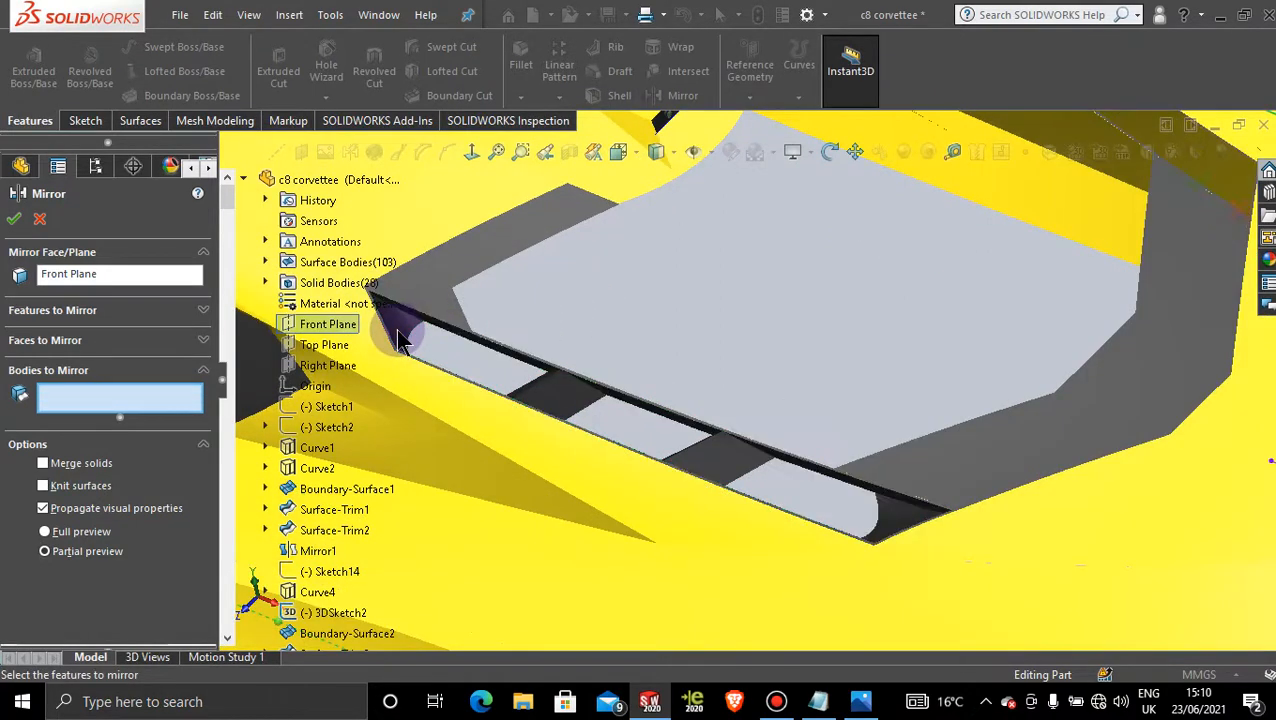
pyautogui.click(889, 513)
# - Add the side vent's two dark divider pieces to the bodies to mirror and create the mirror
pyautogui.click(745, 470)
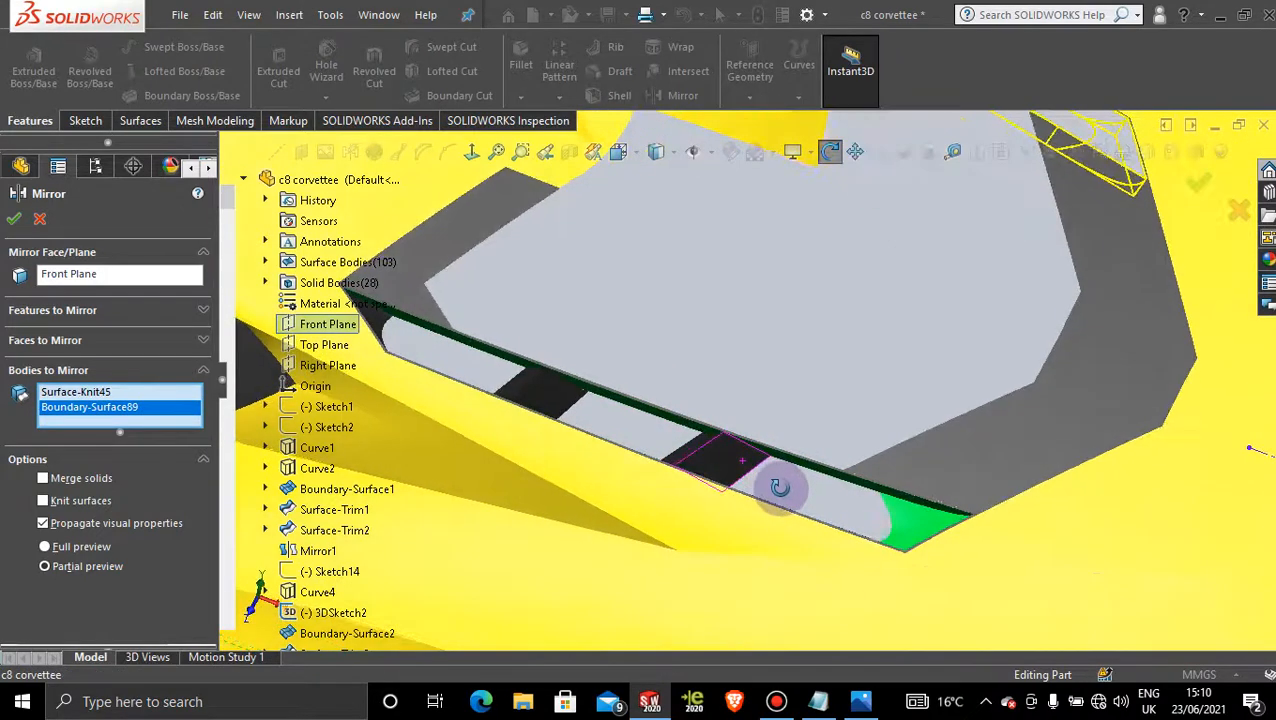
pyautogui.click(703, 447)
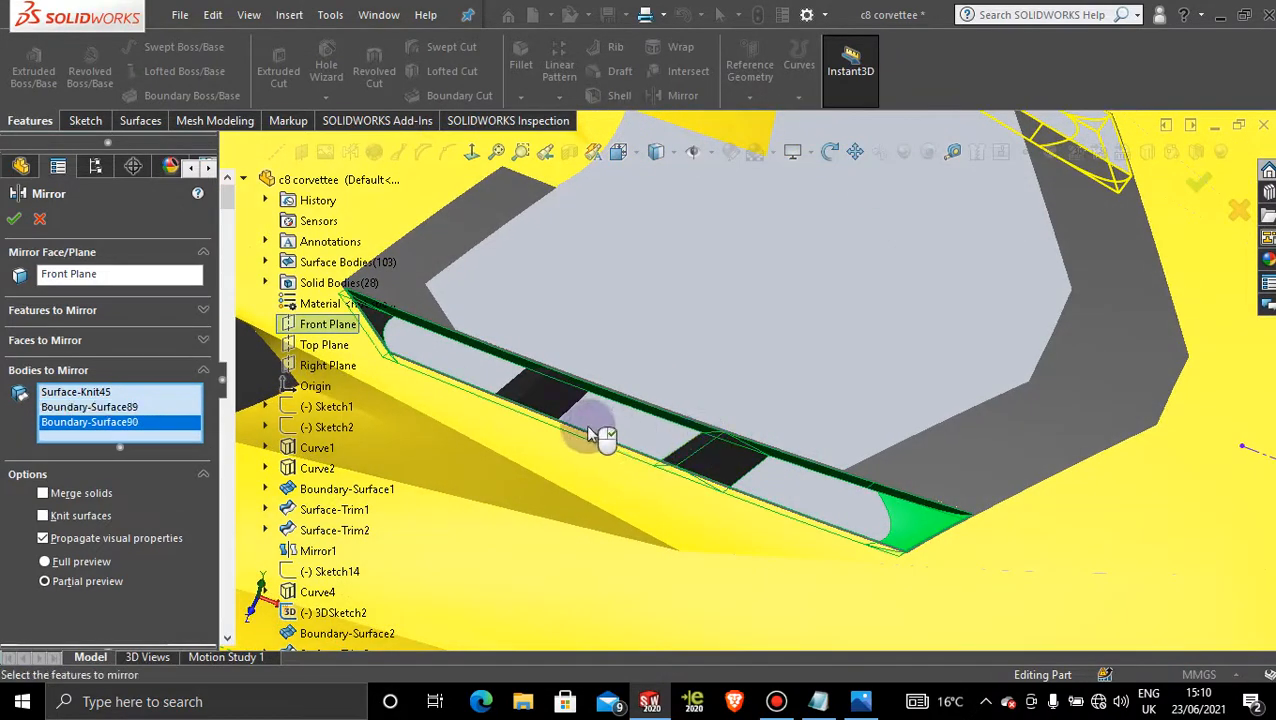
pyautogui.click(549, 407)
pyautogui.click(530, 393)
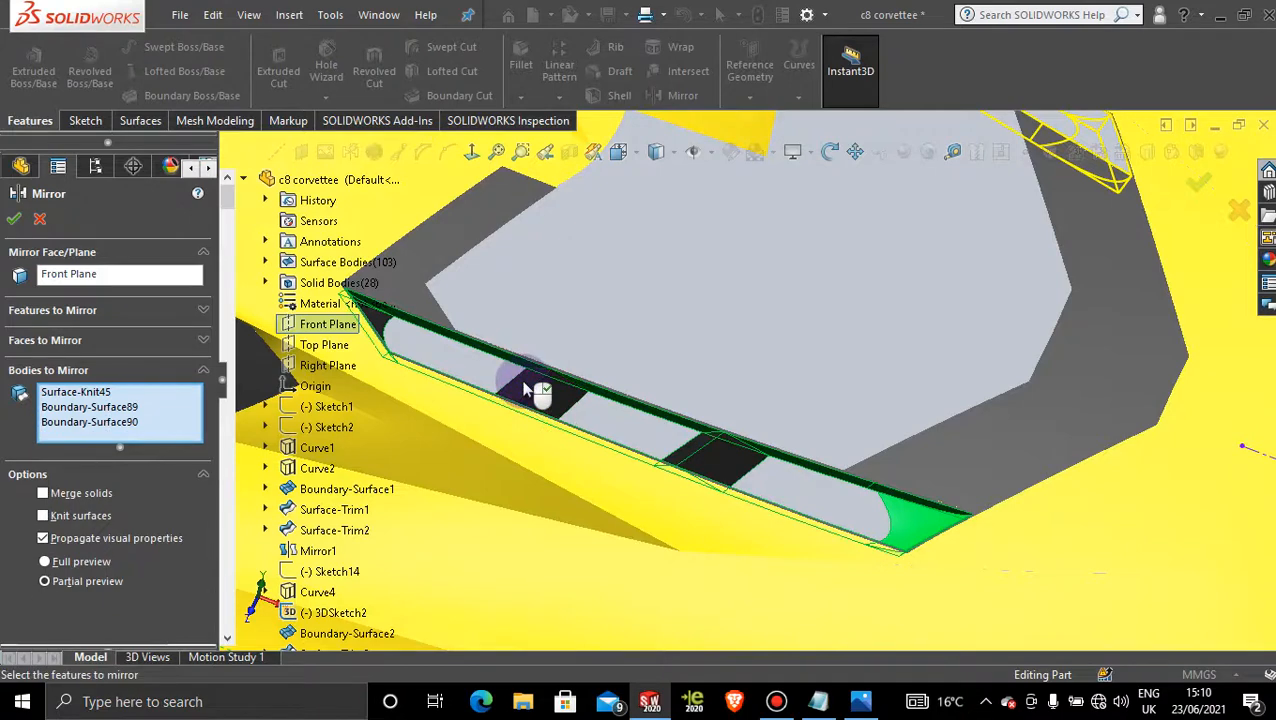
pyautogui.click(530, 393)
pyautogui.click(383, 326)
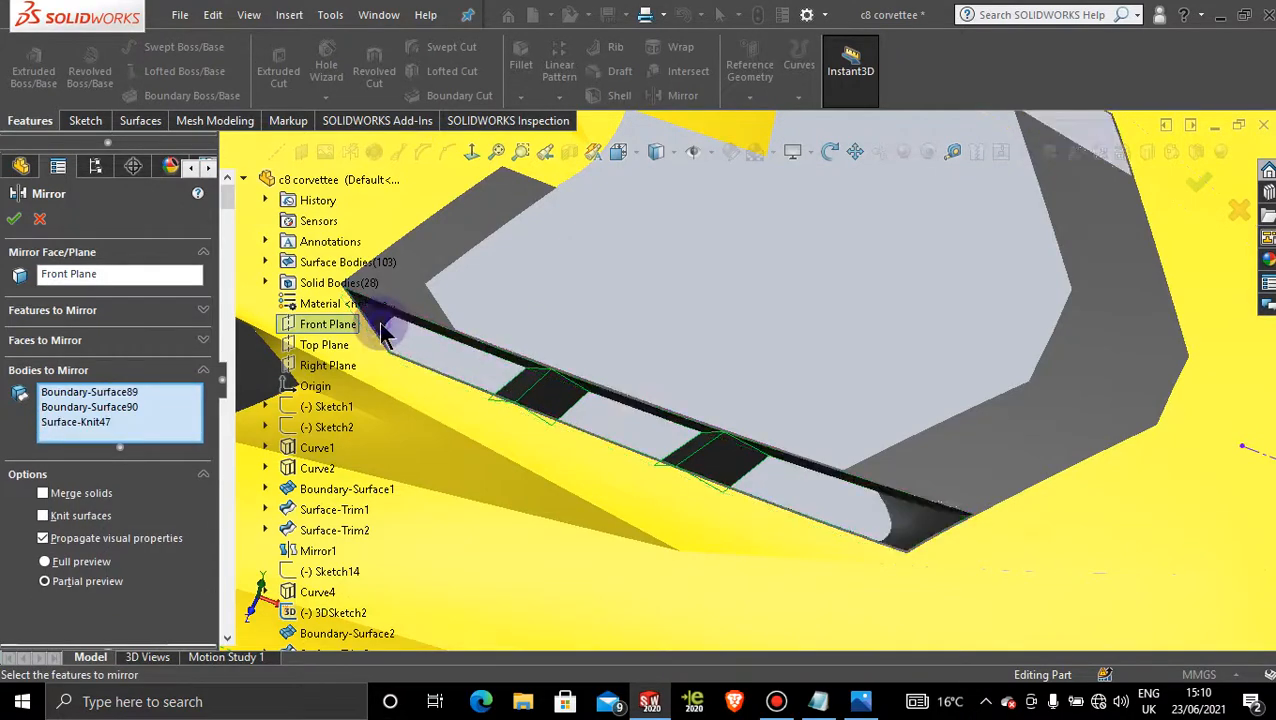
pyautogui.click(381, 326)
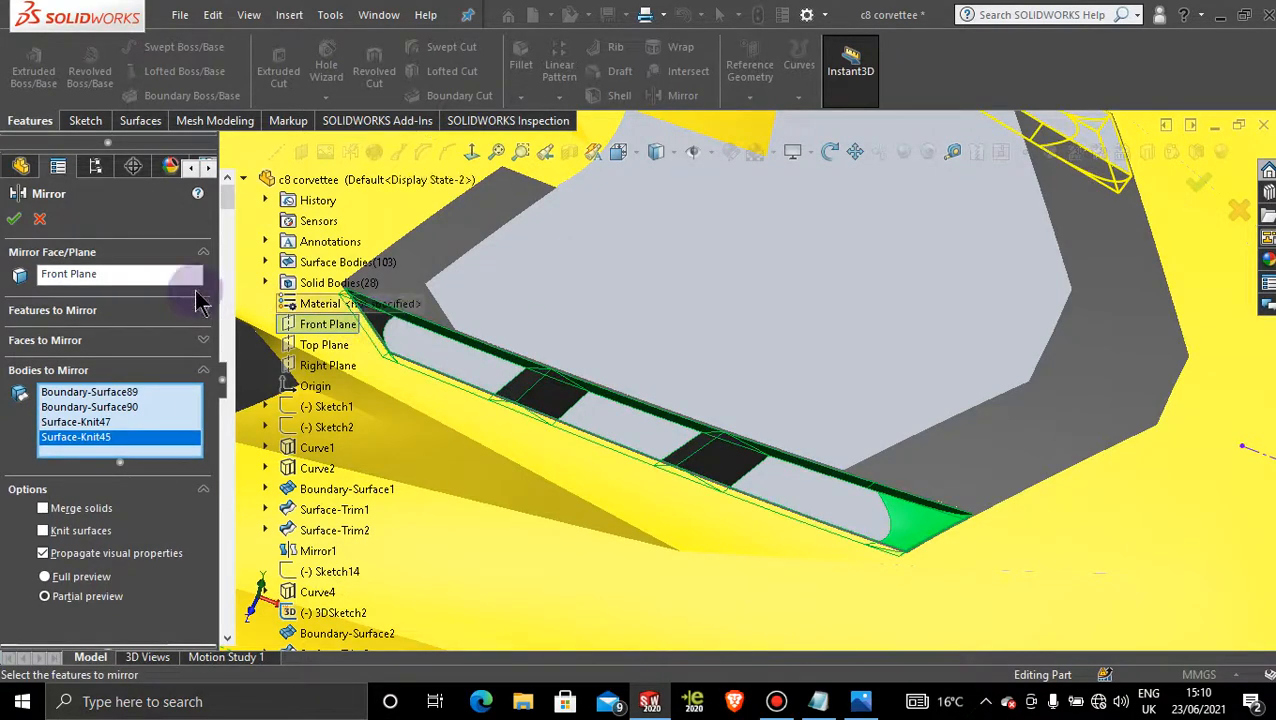
pyautogui.click(13, 218)
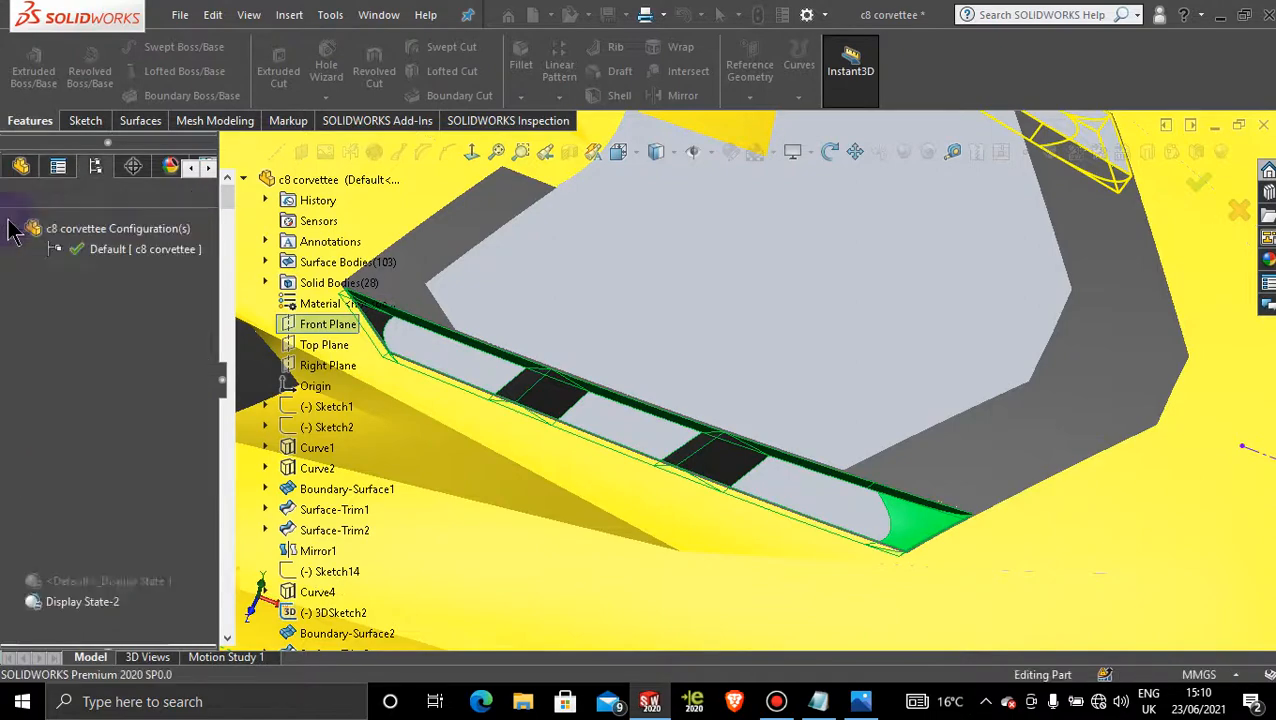
# - Remove the yellow high gloss plastic appearance from the car body
pyautogui.moveTo(882, 192); pyautogui.dragTo(715, 380, button='middle')
pyautogui.scroll(-6, 640, 396)
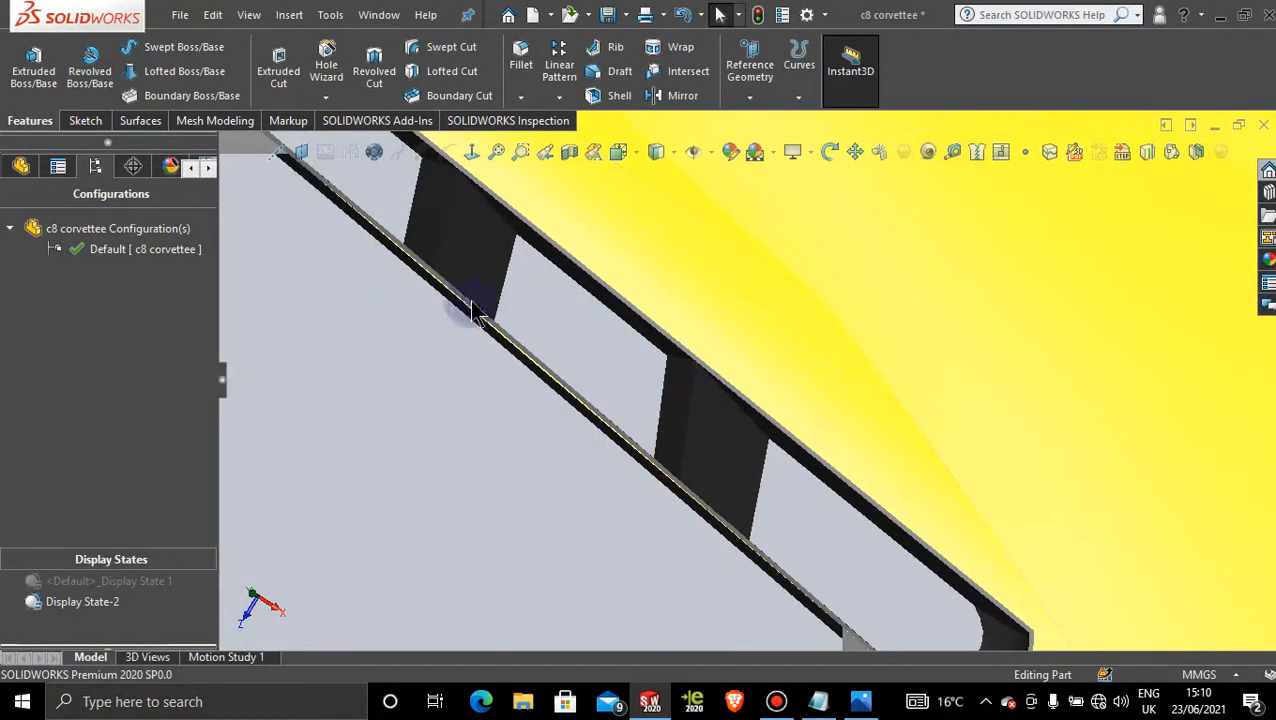
pyautogui.scroll(5, 693, 457)
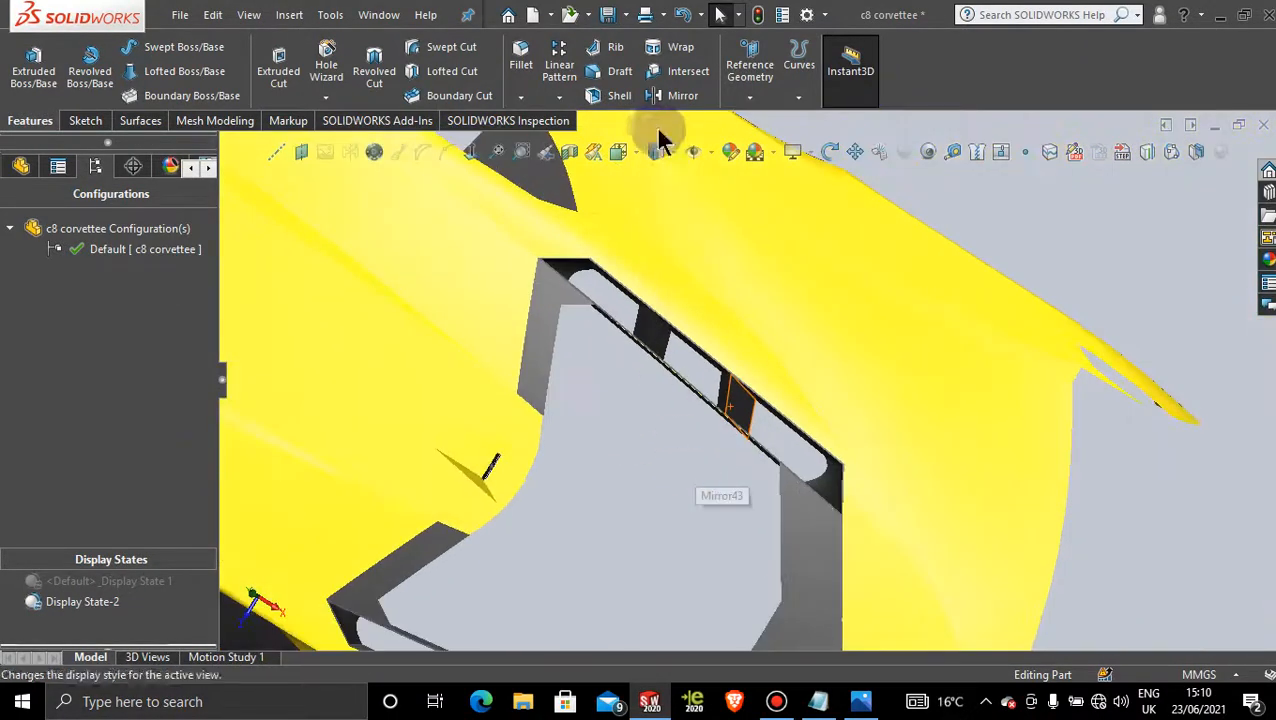
pyautogui.click(170, 166)
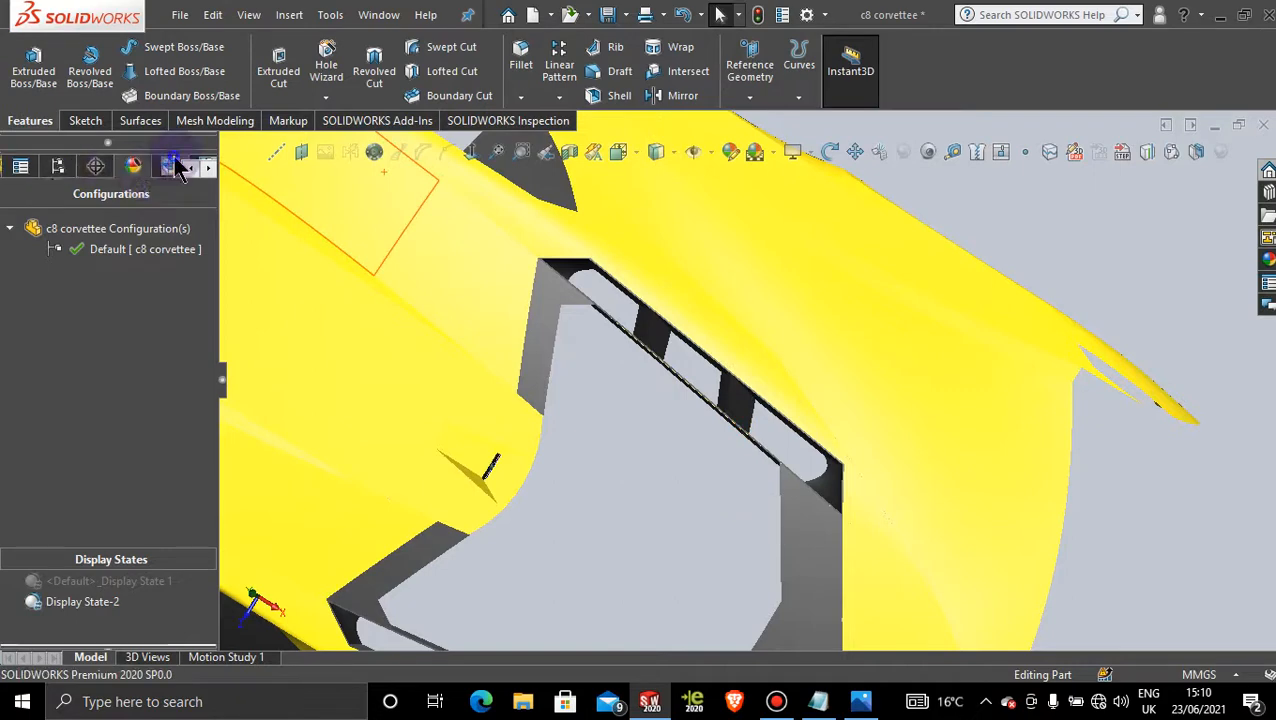
pyautogui.rightClick(108, 465)
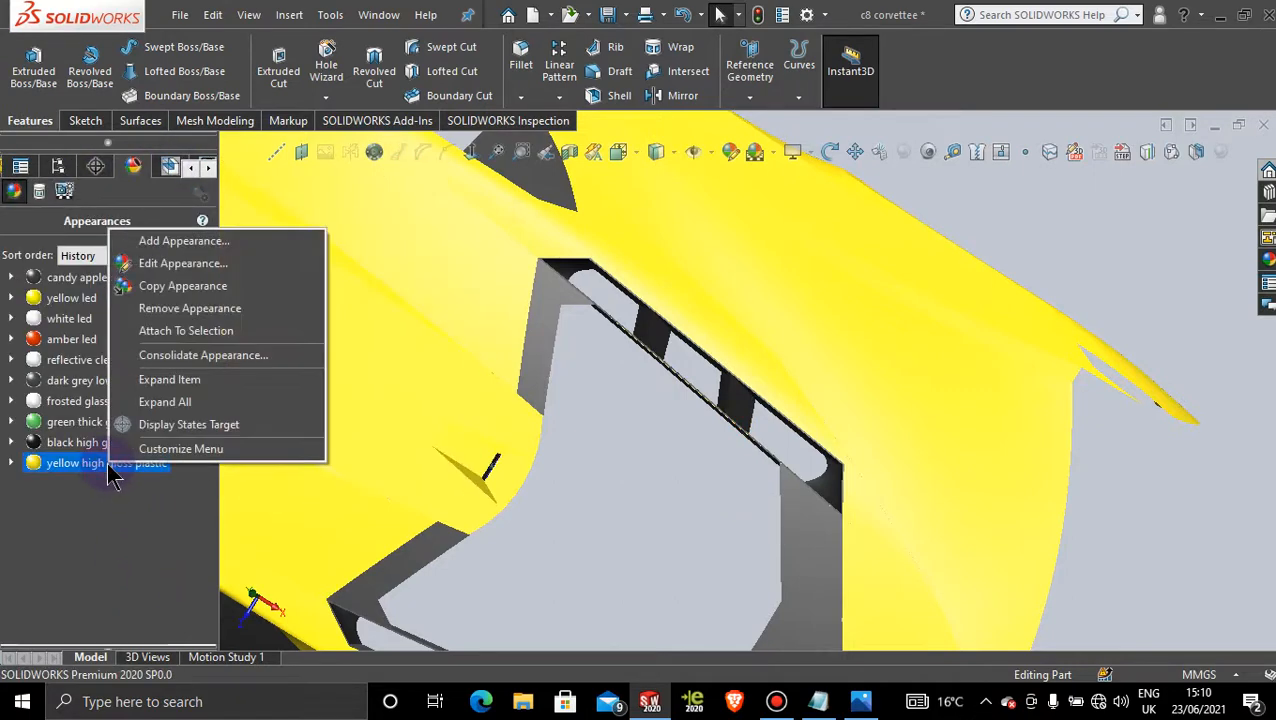
pyautogui.click(162, 309)
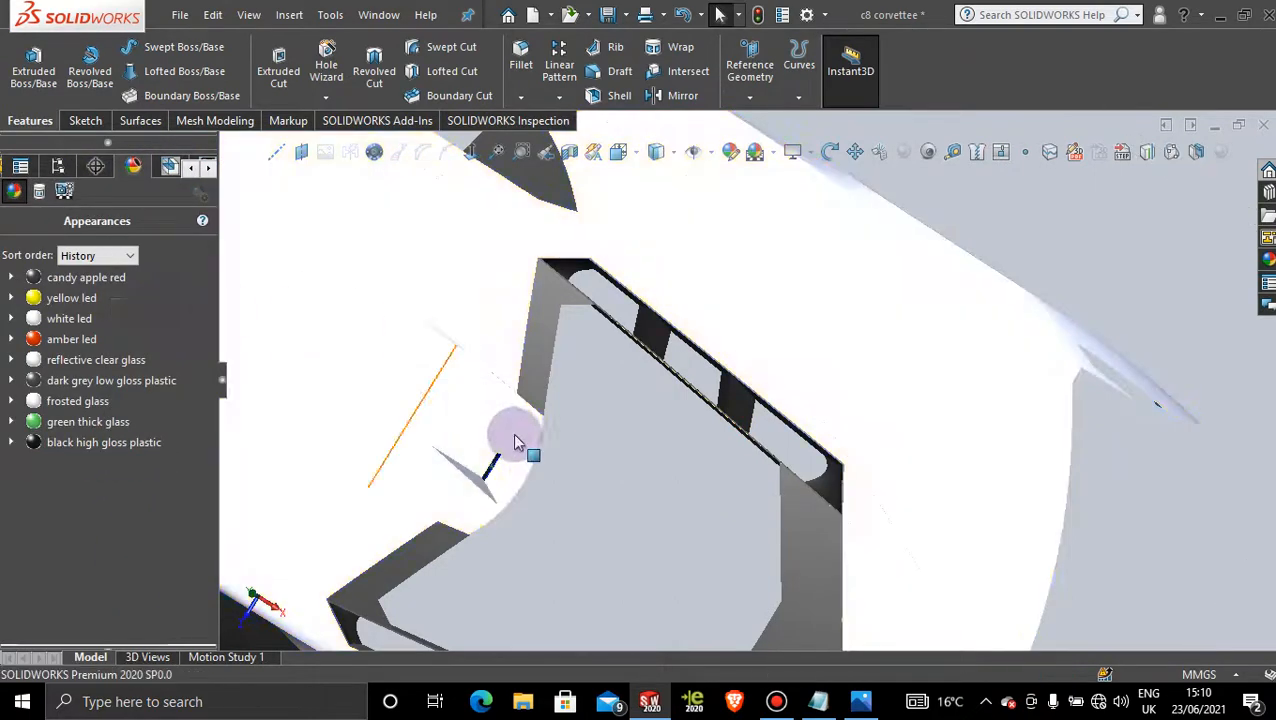
# - Apply the dark grey high gloss plastic appearance to the whole c8 corvettee part
pyautogui.scroll(6, 513, 433)
pyautogui.moveTo(560, 462); pyautogui.dragTo(607, 305, button='middle')
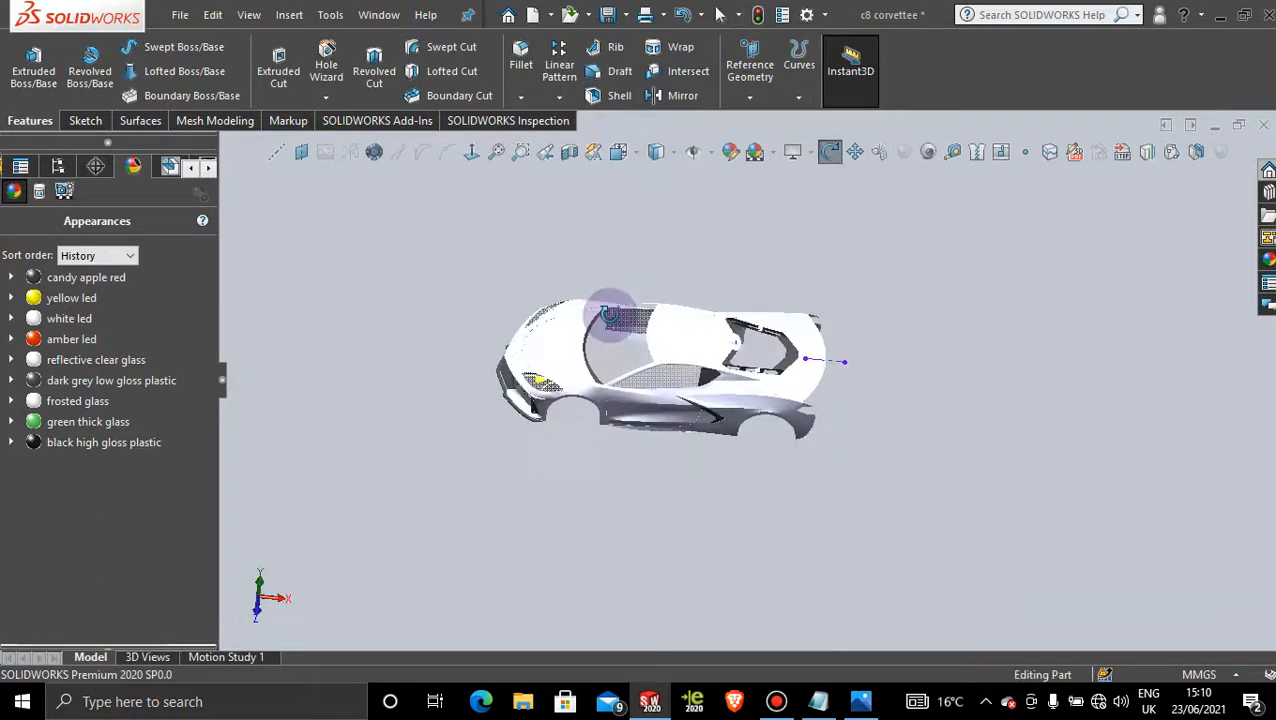
pyautogui.scroll(-5, 712, 342)
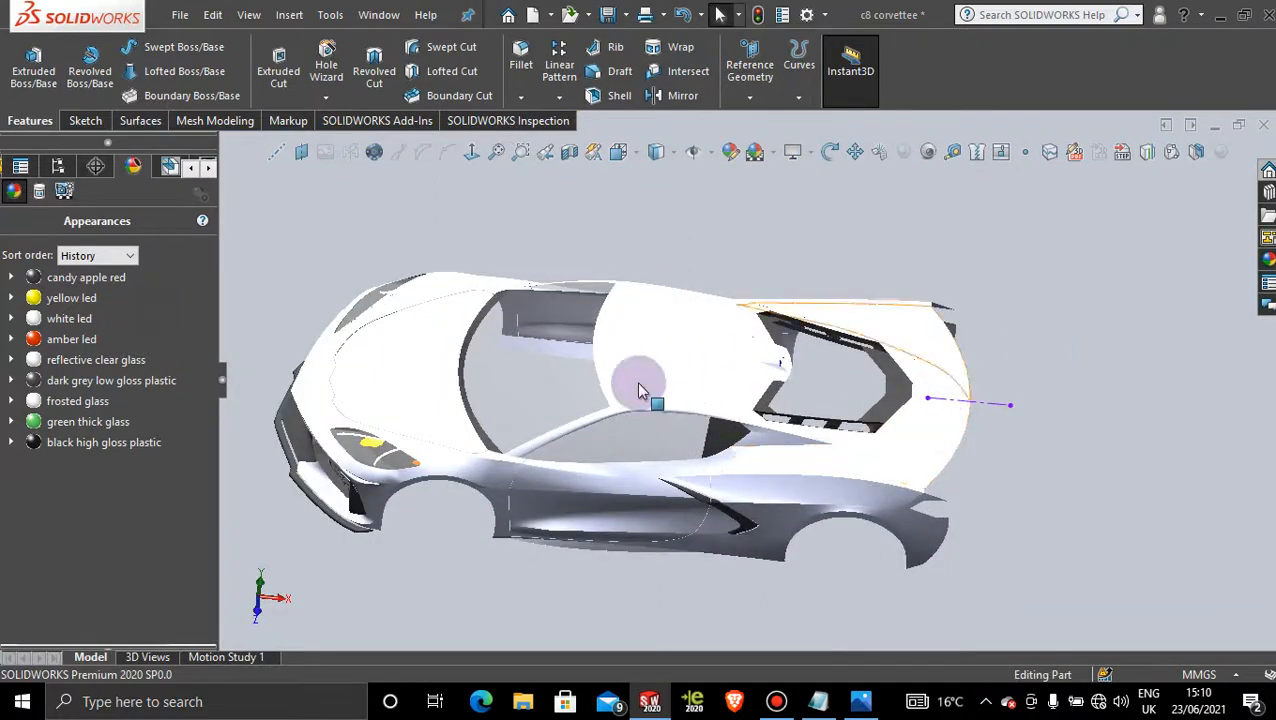
pyautogui.click(1266, 258)
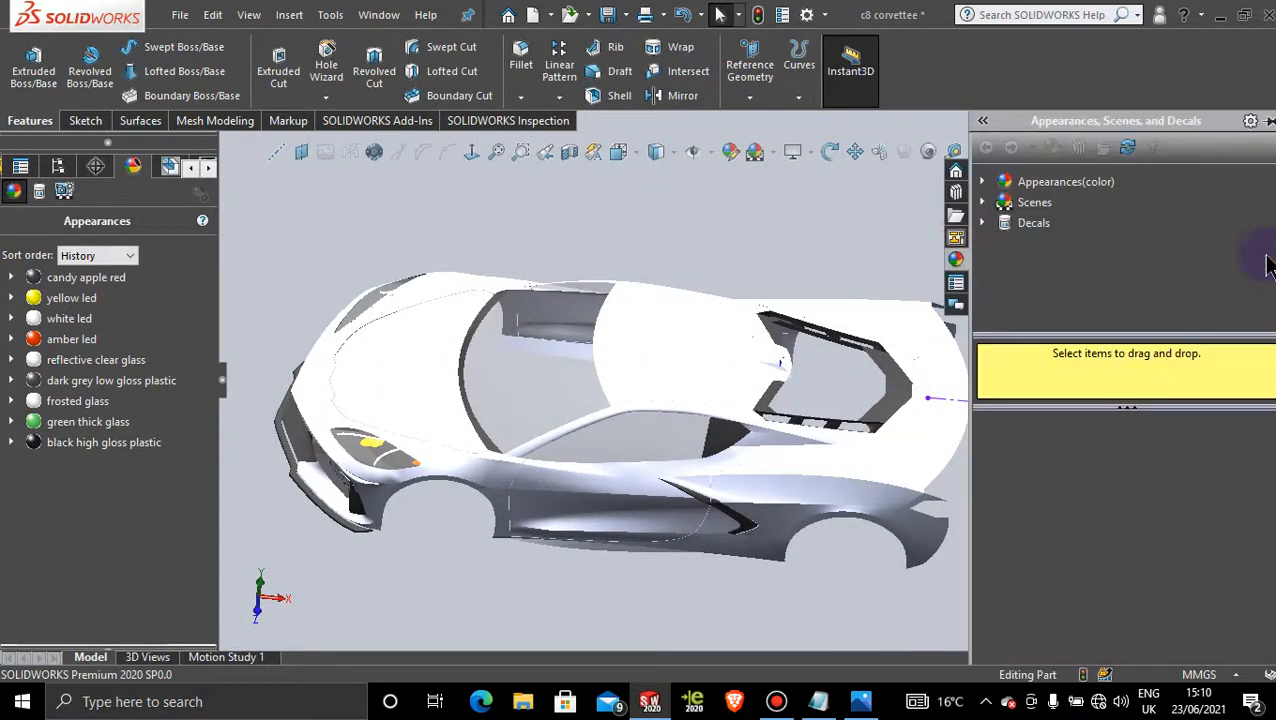
pyautogui.click(982, 181)
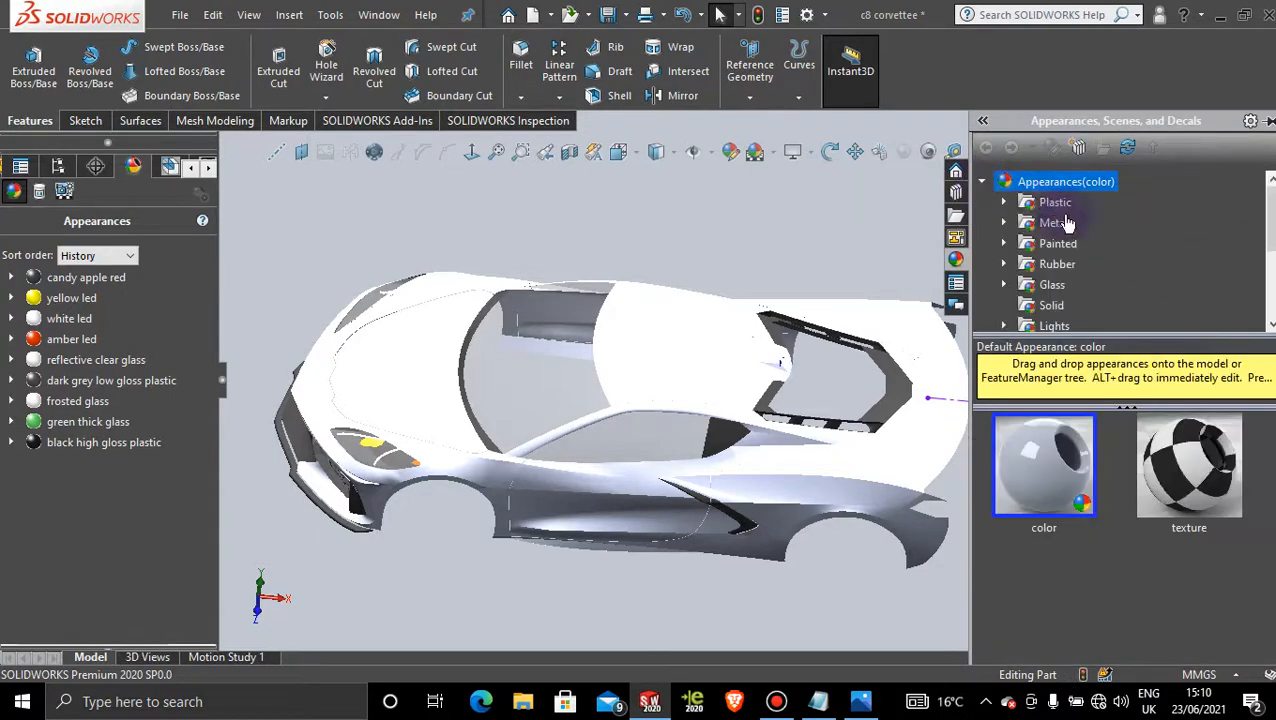
pyautogui.click(1005, 203)
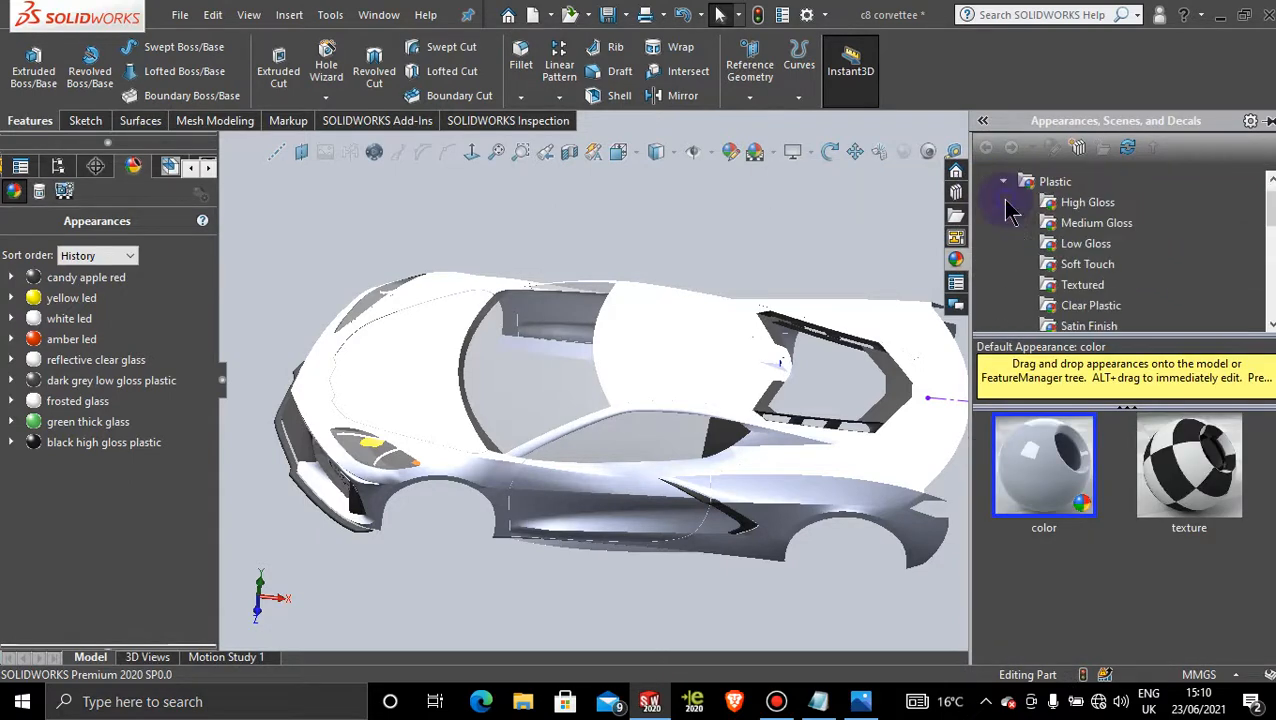
pyautogui.click(1080, 205)
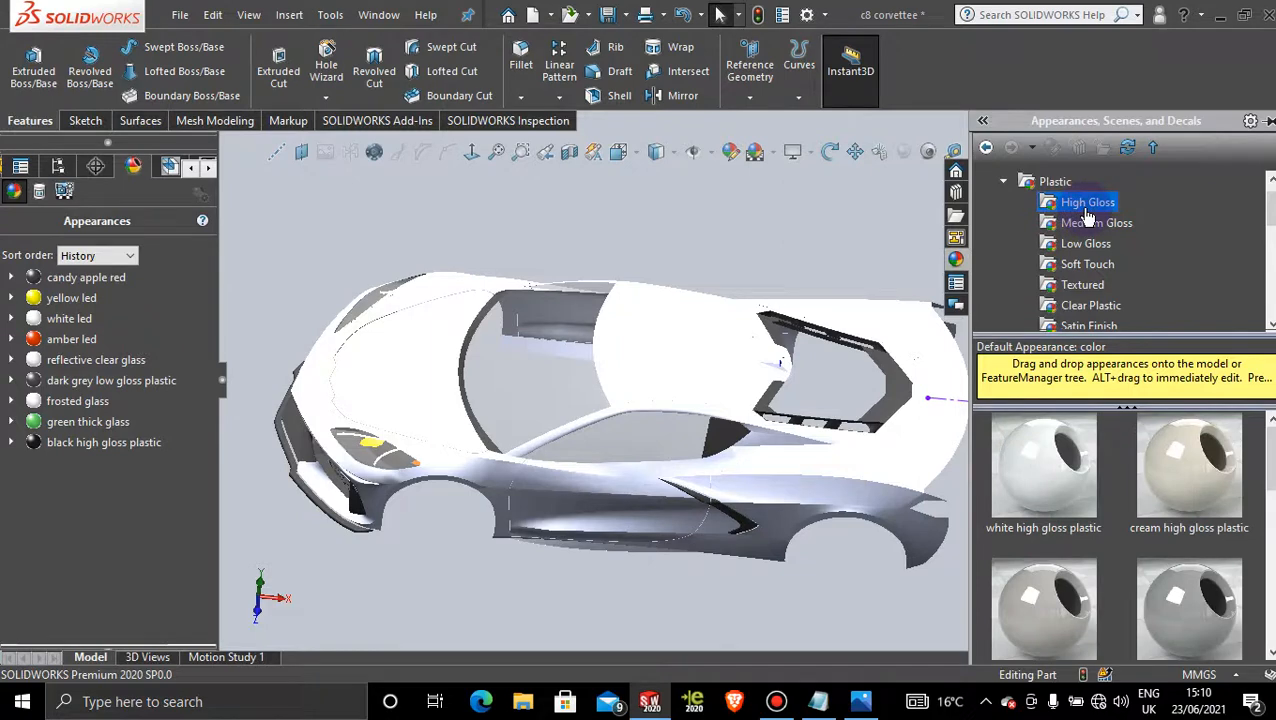
pyautogui.scroll(-2, 1142, 498)
pyautogui.moveTo(1058, 468); pyautogui.dragTo(728, 365)
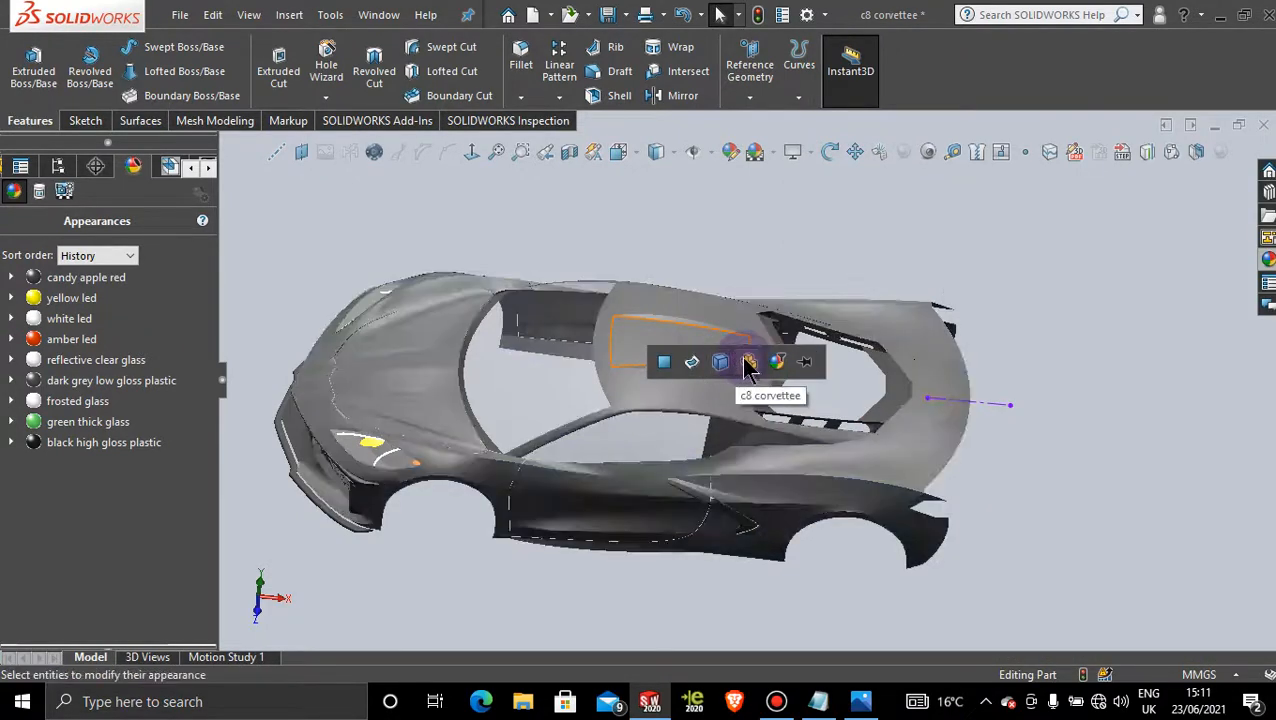
pyautogui.click(748, 366)
# - Examine the rear deck, the rear fender edge and the rear window opening's frame from several angles
pyautogui.moveTo(1002, 470); pyautogui.dragTo(917, 427, button='middle')
pyautogui.scroll(-3, 943, 484)
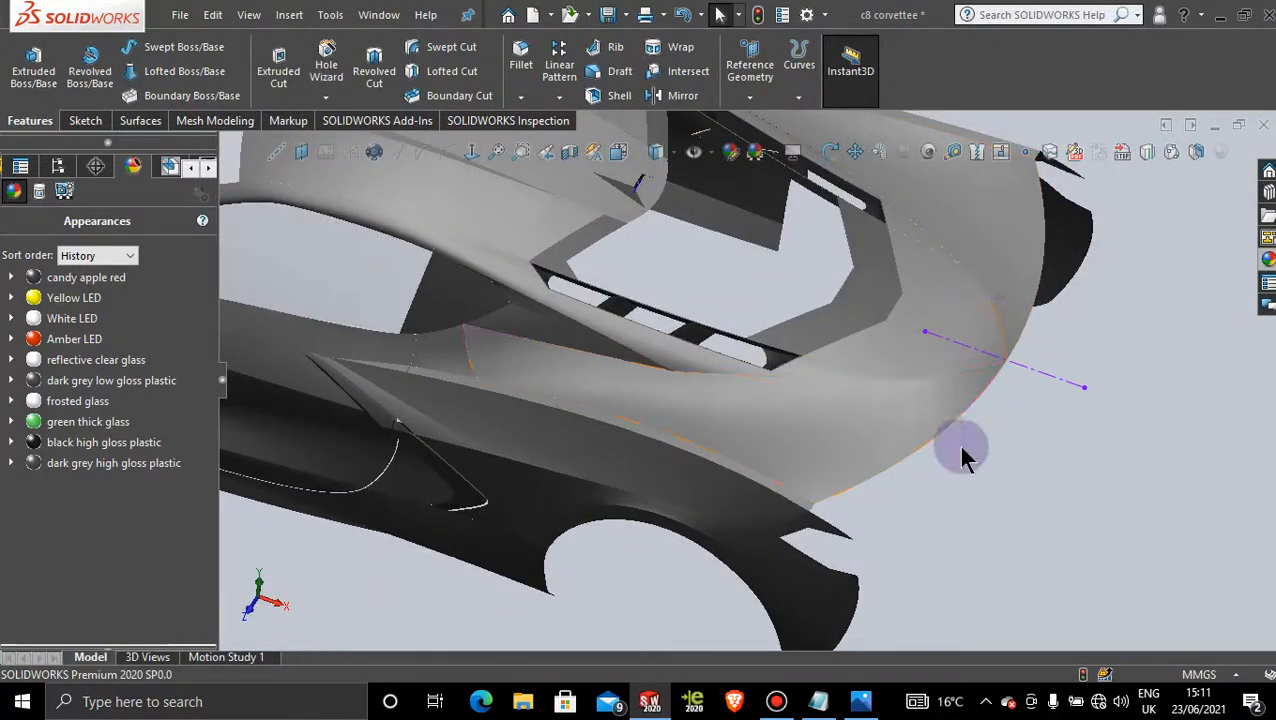
pyautogui.moveTo(963, 453); pyautogui.dragTo(965, 495, button='middle')
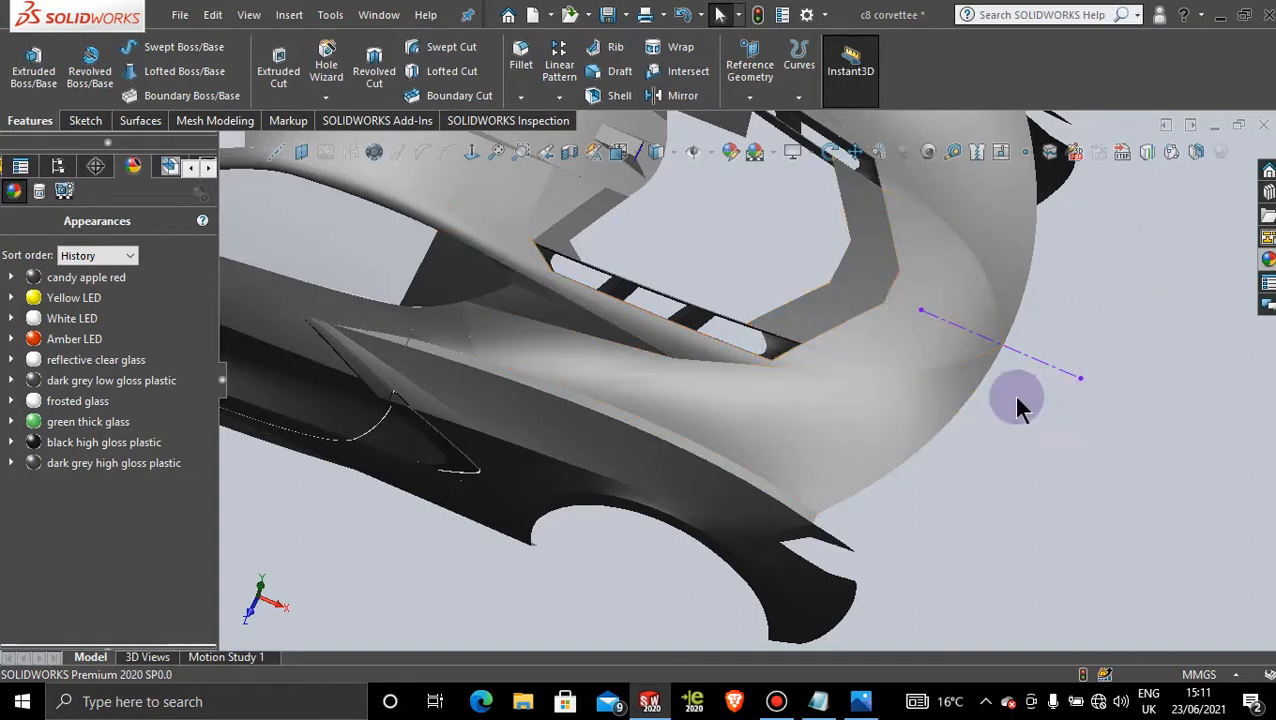
pyautogui.moveTo(1017, 400); pyautogui.dragTo(988, 436, button='middle')
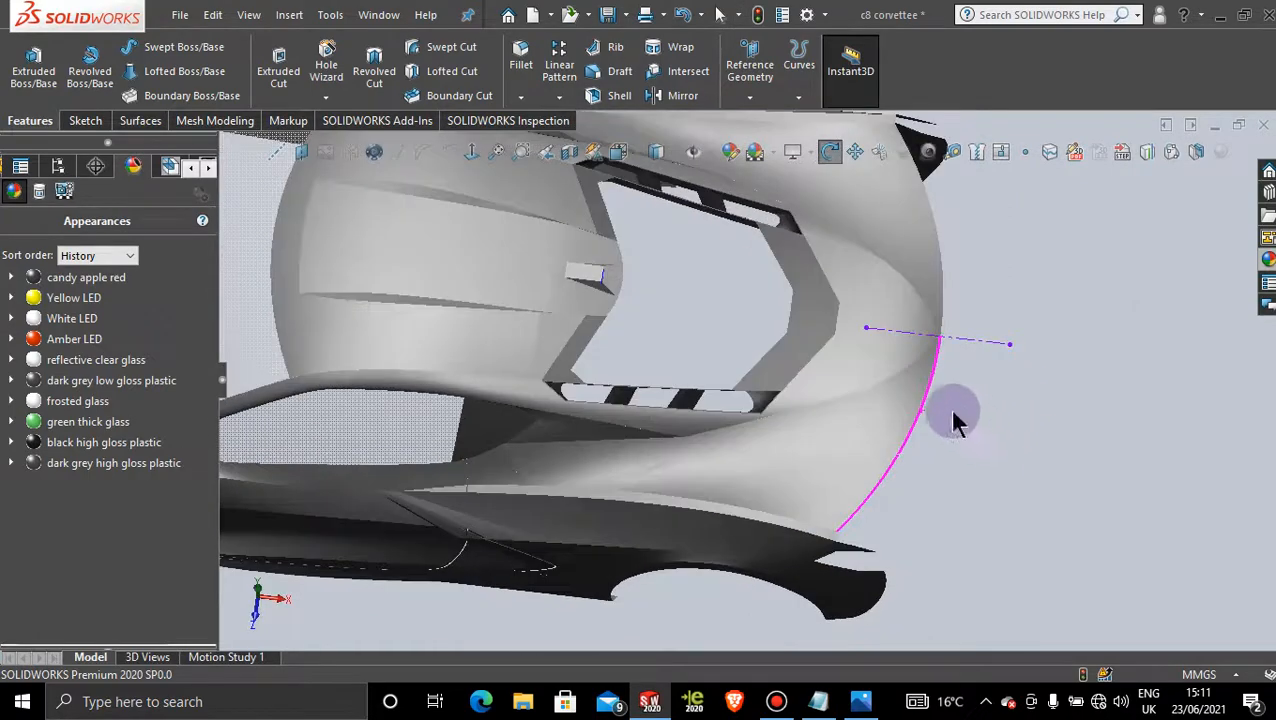
pyautogui.moveTo(871, 345); pyautogui.dragTo(815, 300, button='middle')
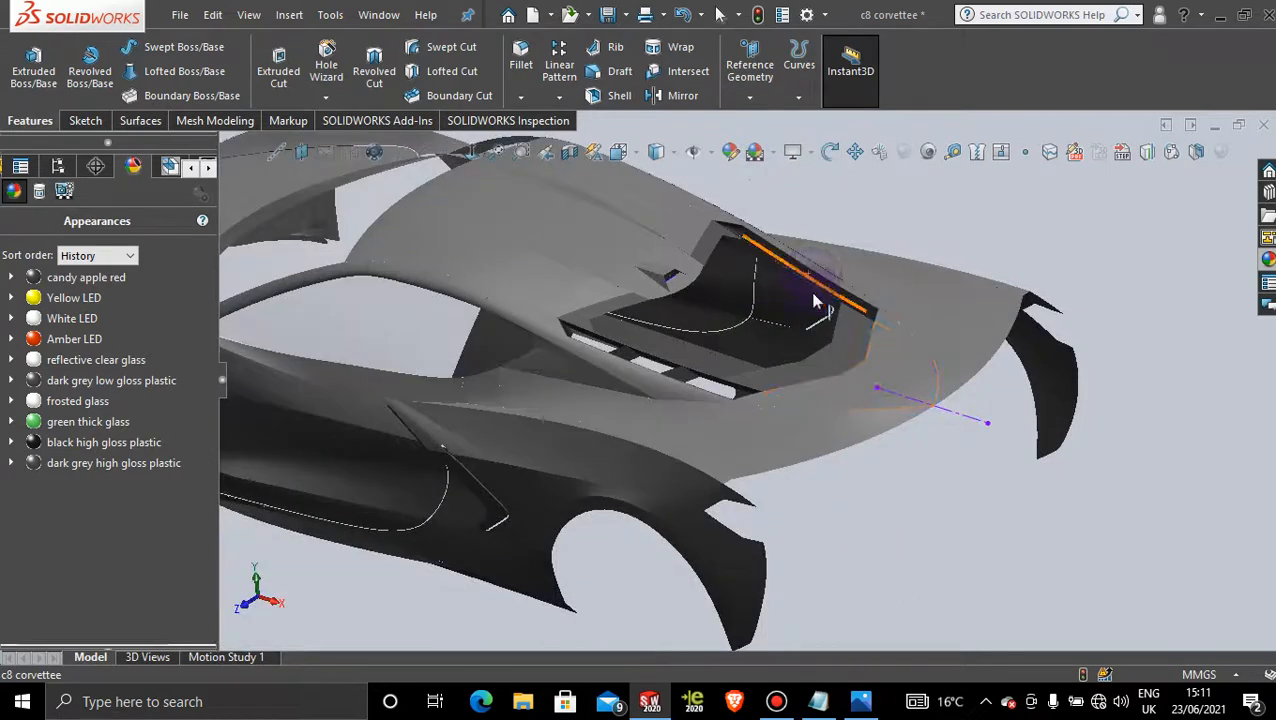
pyautogui.scroll(-5, 829, 378)
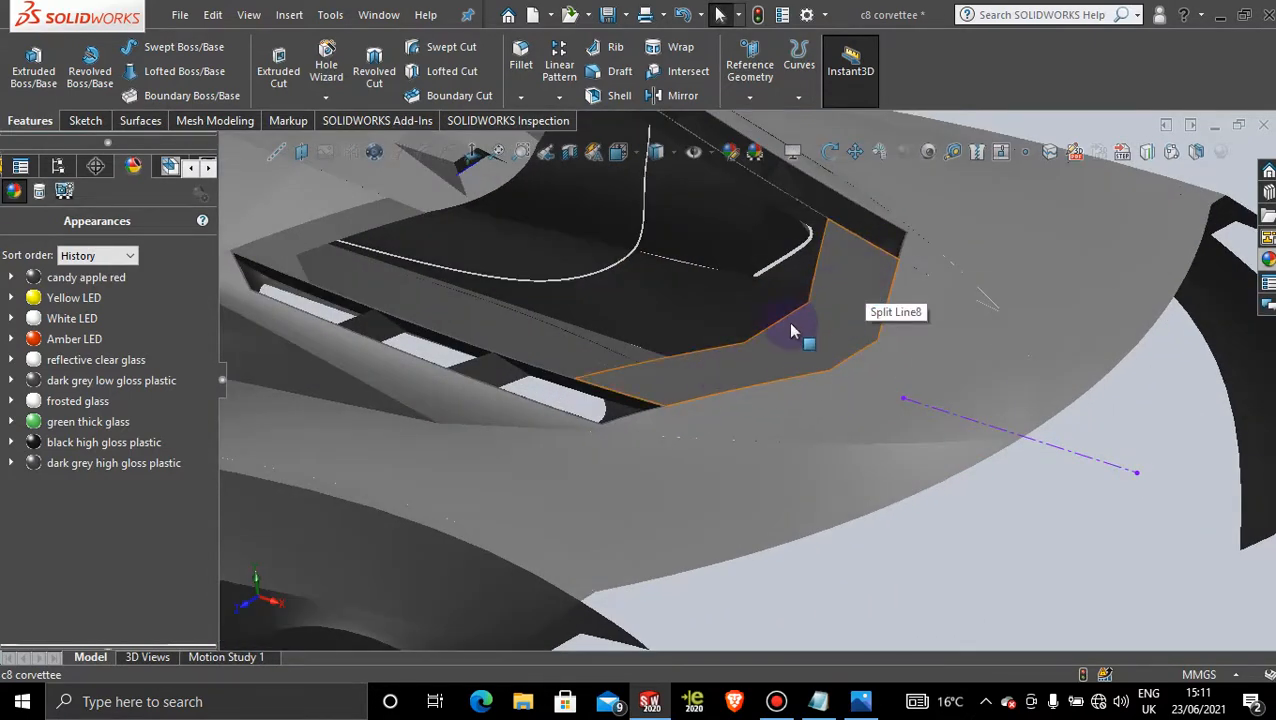
pyautogui.moveTo(835, 278); pyautogui.dragTo(744, 402, button='middle')
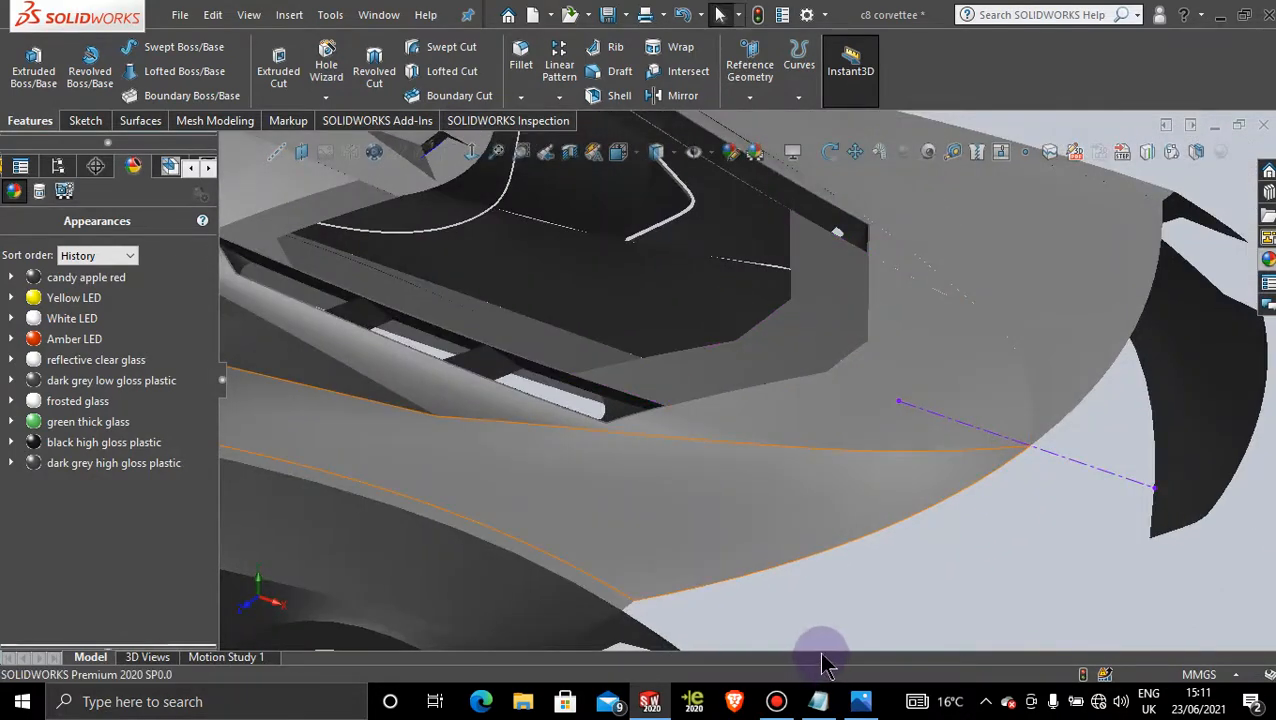
# - Switch to the rear three-quarter Corvette photo in Photos and study the rear window, deck and spoiler up close, closing with a return to SOLIDWORKS
pyautogui.moveTo(853, 708)
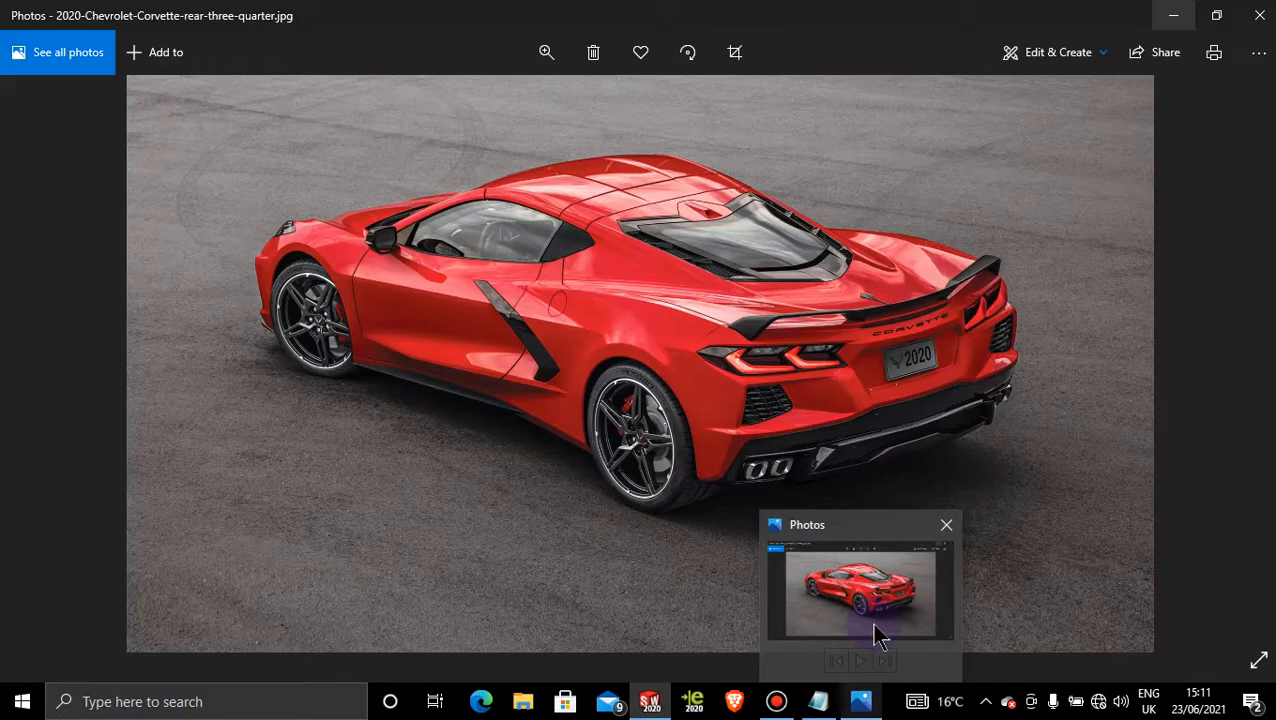
pyautogui.click(870, 630)
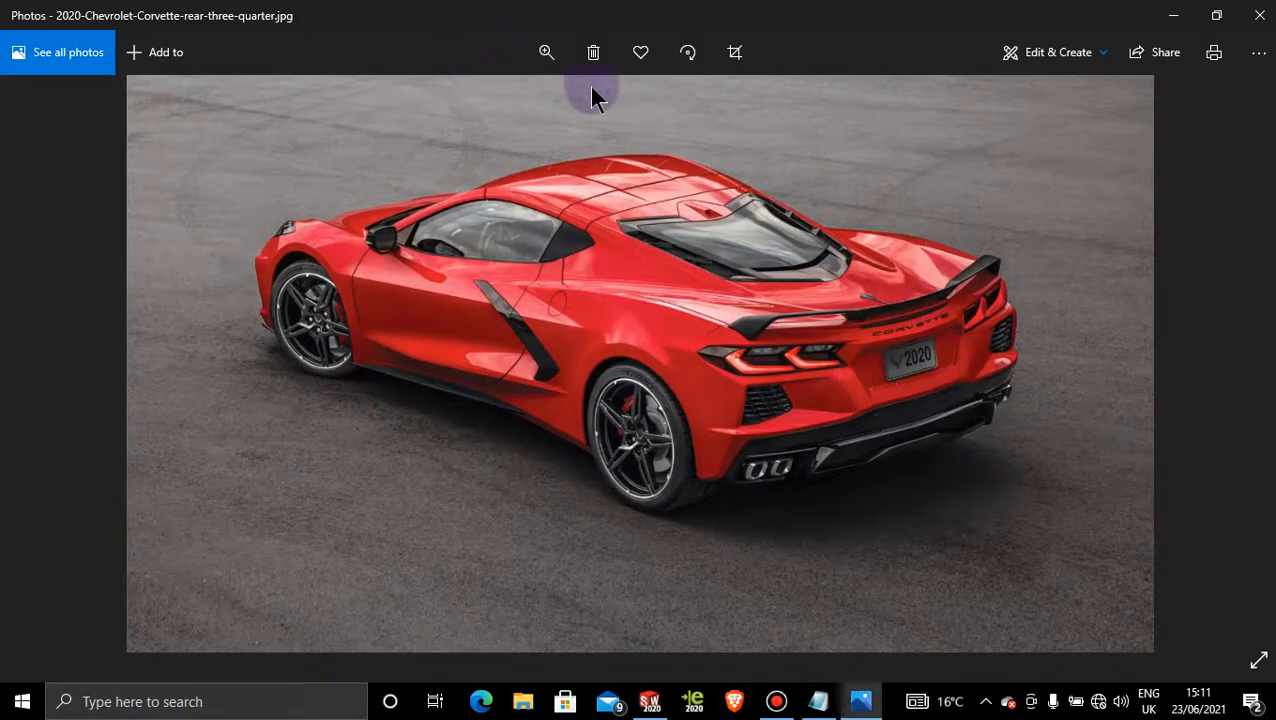
pyautogui.click(547, 52)
pyautogui.moveTo(460, 101); pyautogui.dragTo(496, 101)
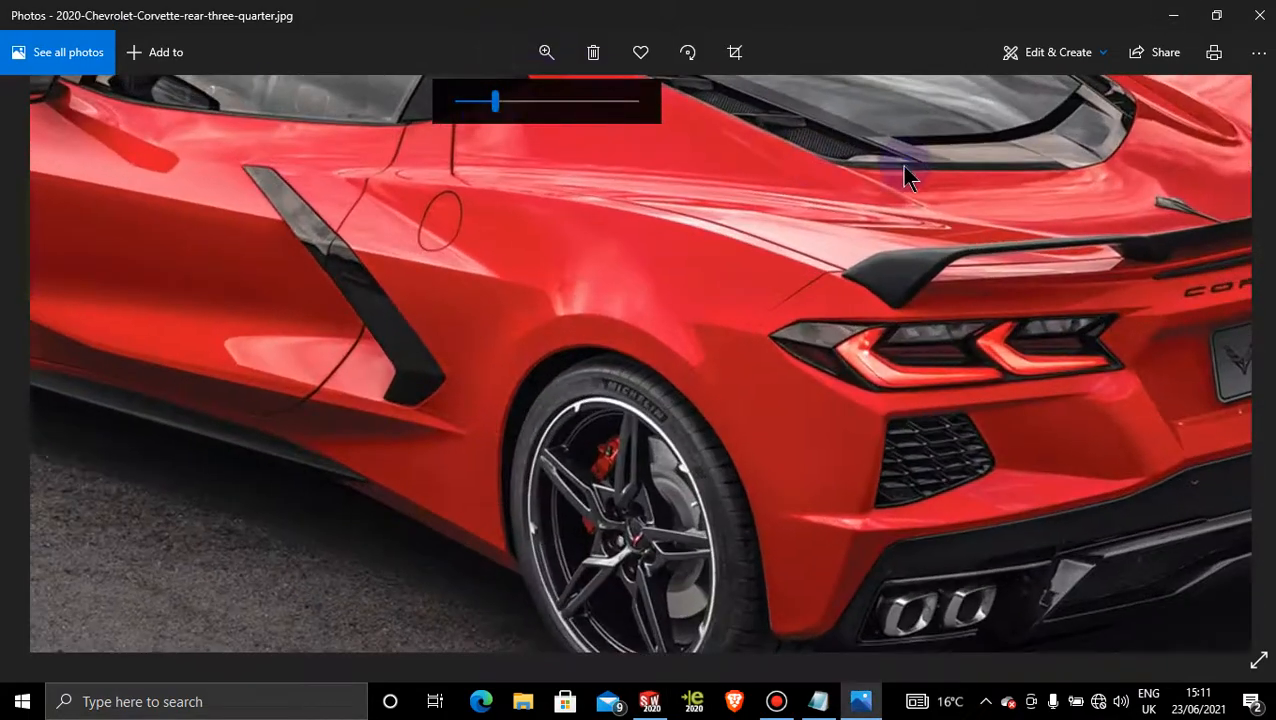
pyautogui.moveTo(906, 176); pyautogui.dragTo(474, 377)
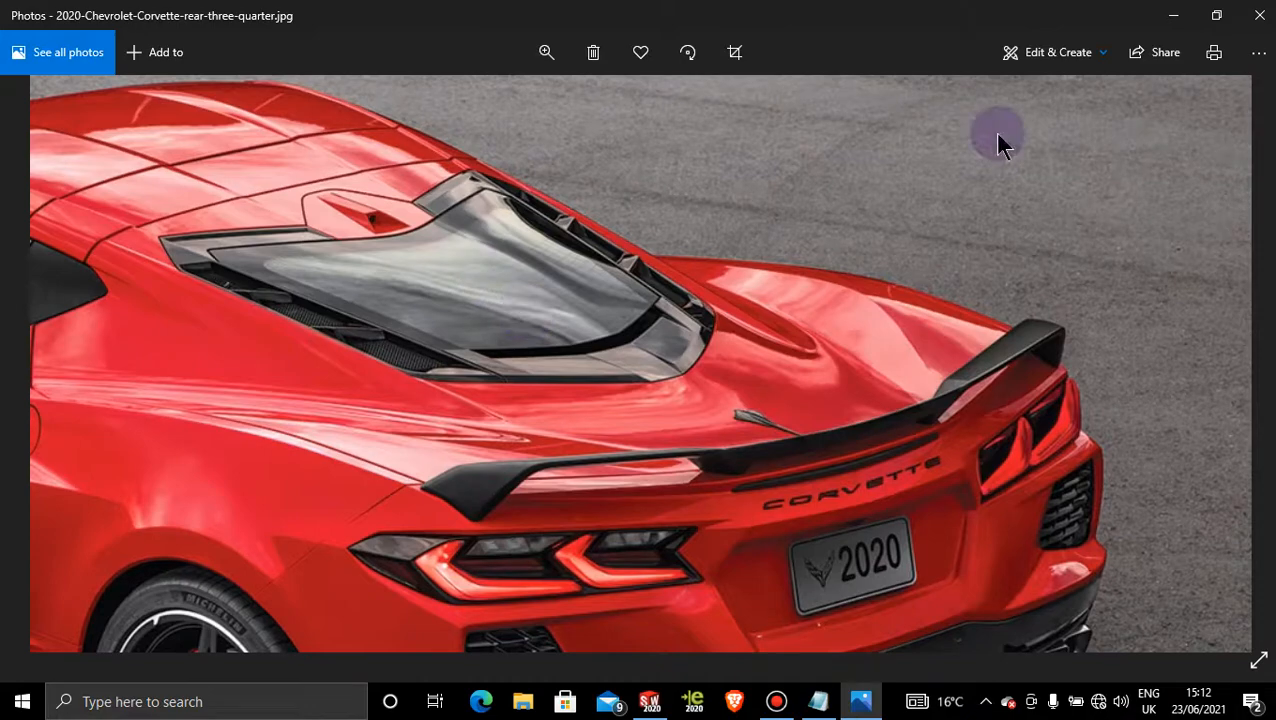
pyautogui.click(1174, 16)
# - Examine the front corners of the rear window opening where its frame meets the curved roof edge
pyautogui.moveTo(604, 276); pyautogui.dragTo(571, 318, button='middle')
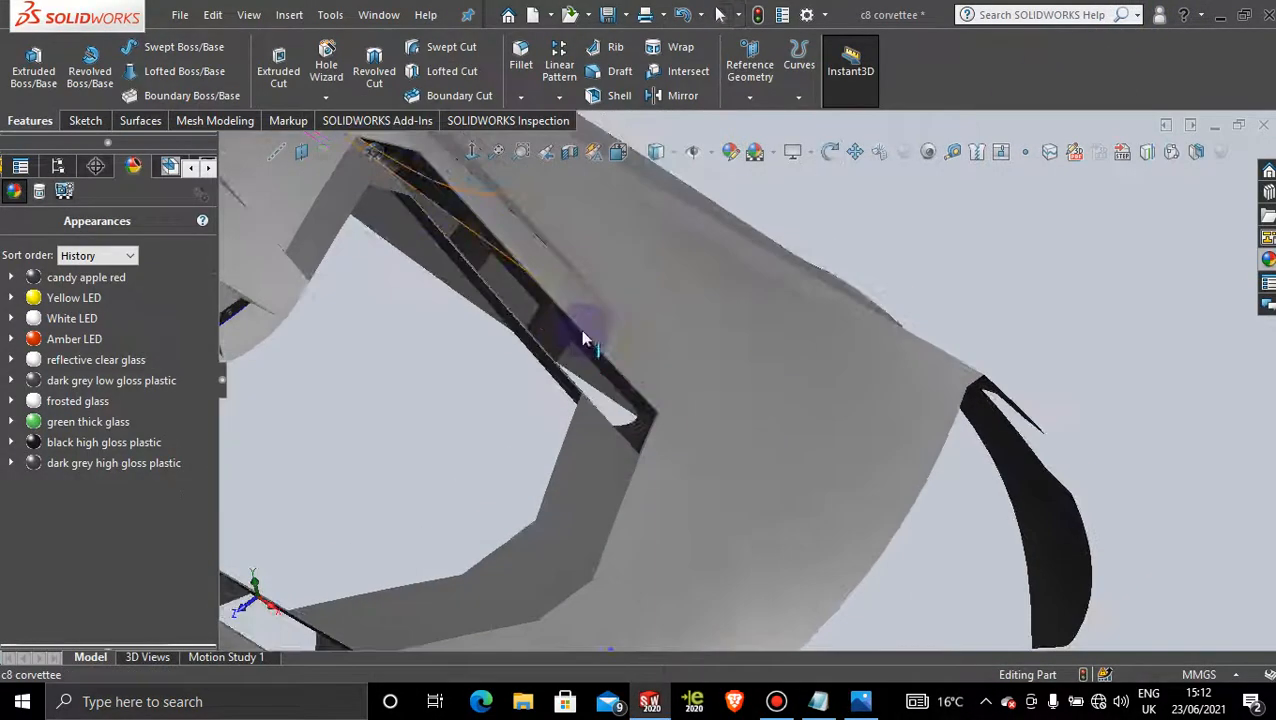
pyautogui.scroll(3, 580, 329)
pyautogui.scroll(-6, 490, 405)
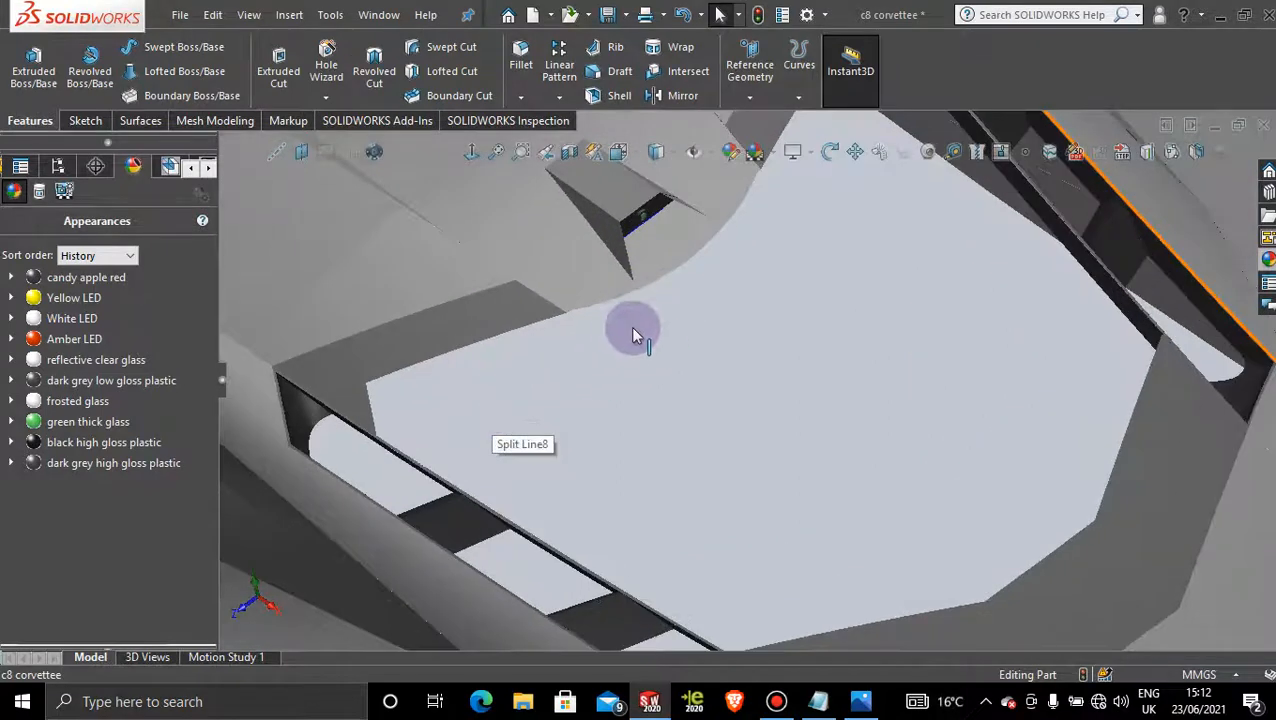
pyautogui.scroll(-4, 605, 322)
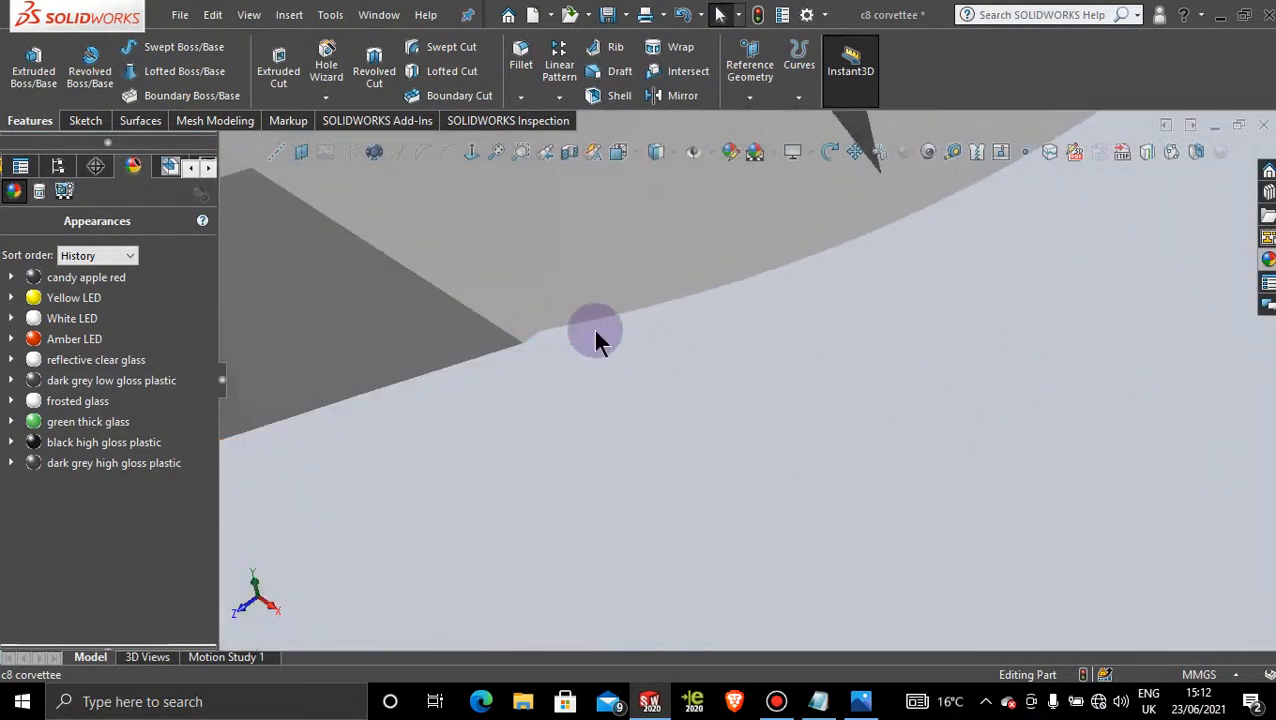
pyautogui.scroll(5, 593, 330)
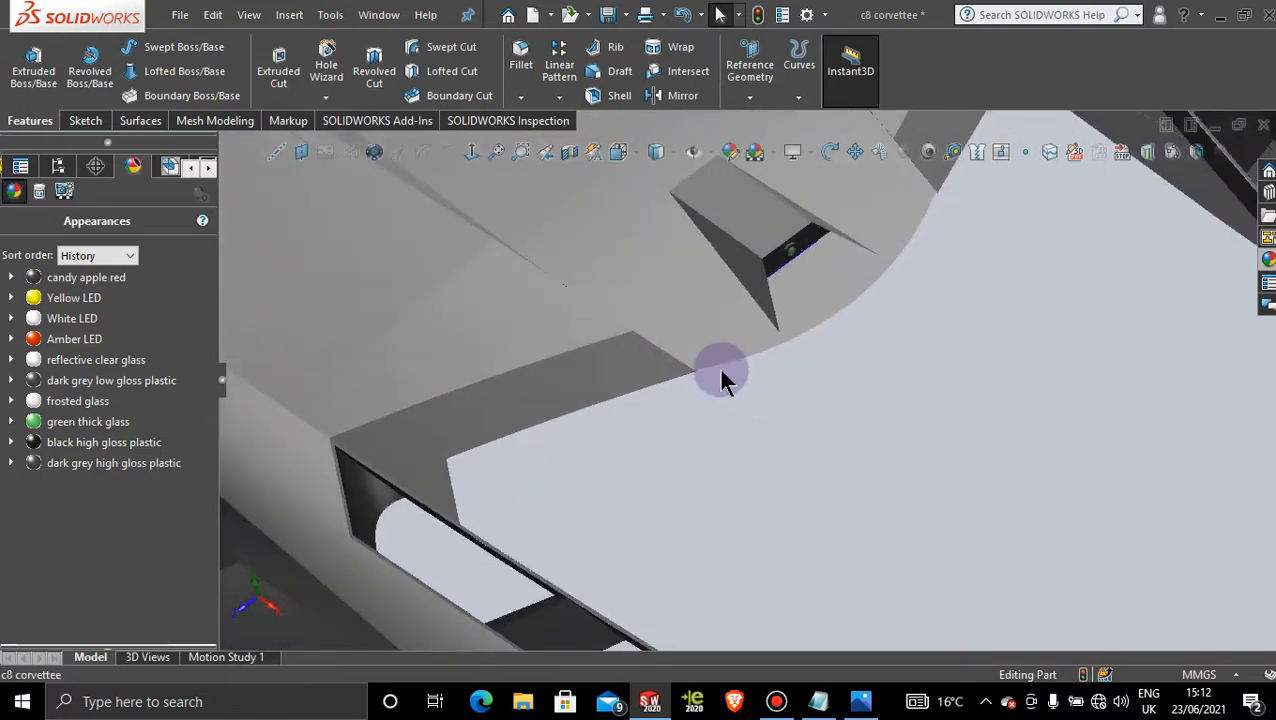
pyautogui.scroll(-2, 717, 368)
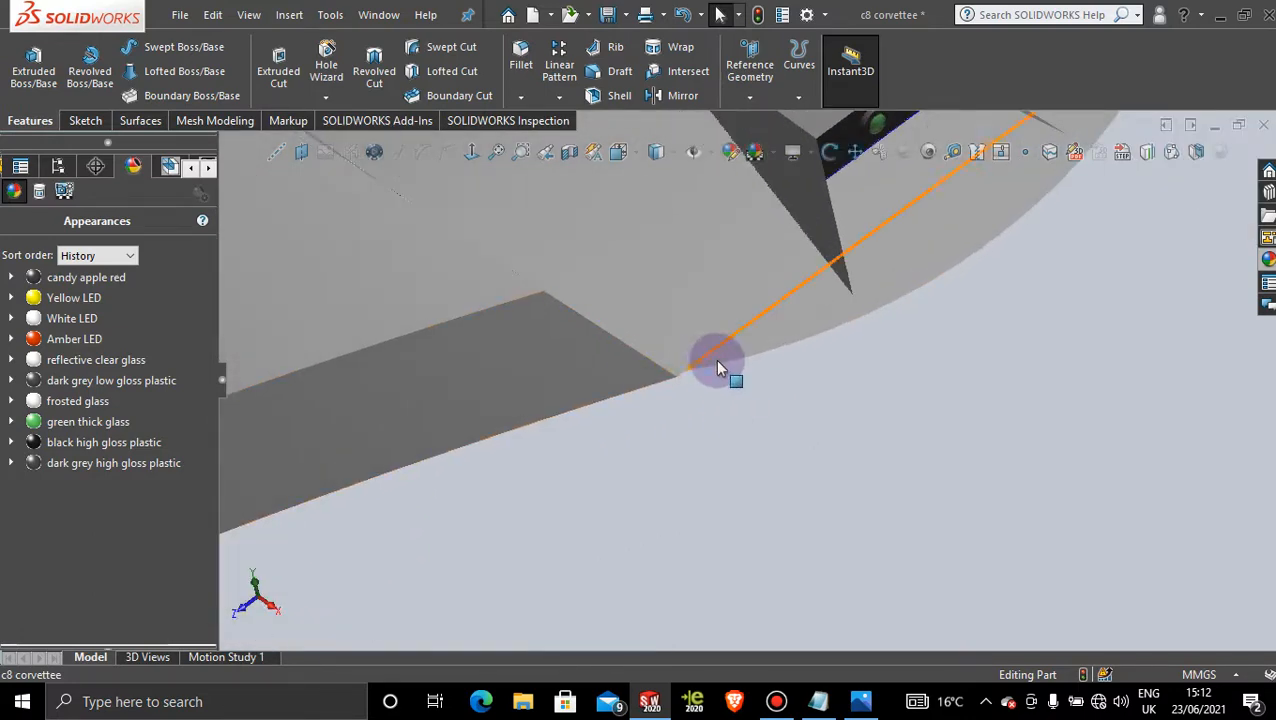
pyautogui.scroll(5, 735, 370)
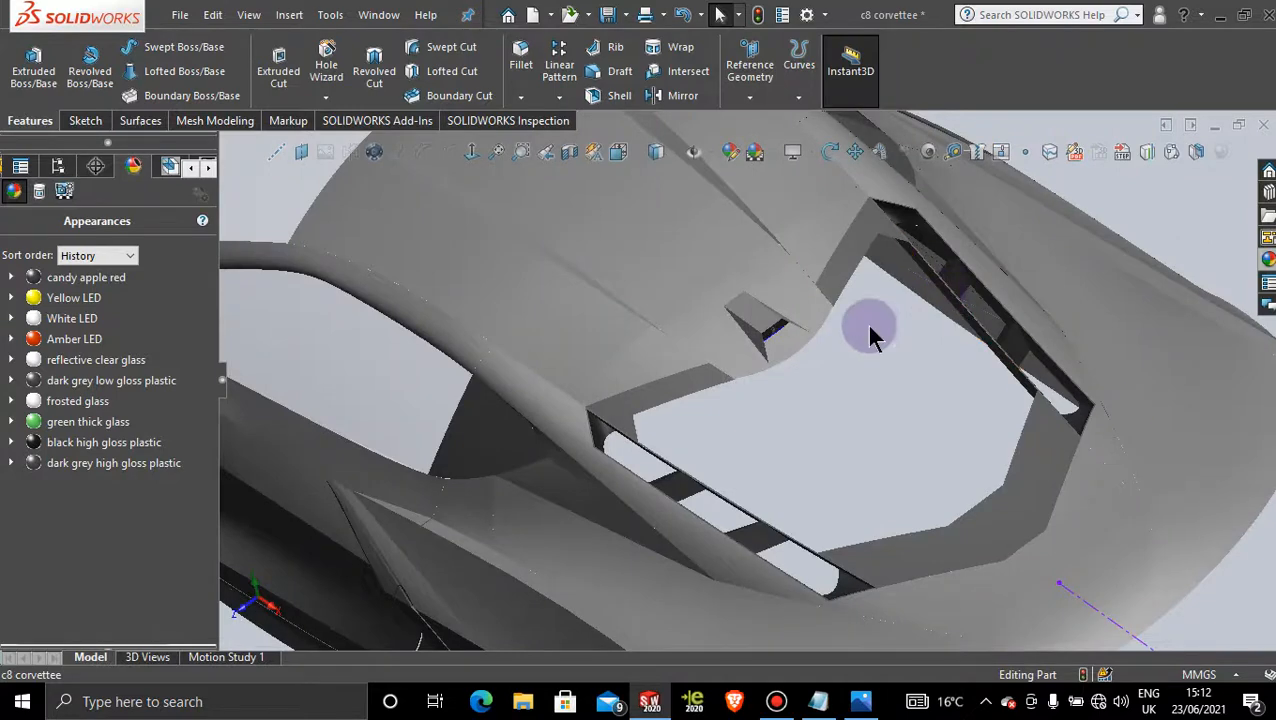
pyautogui.scroll(-3, 834, 345)
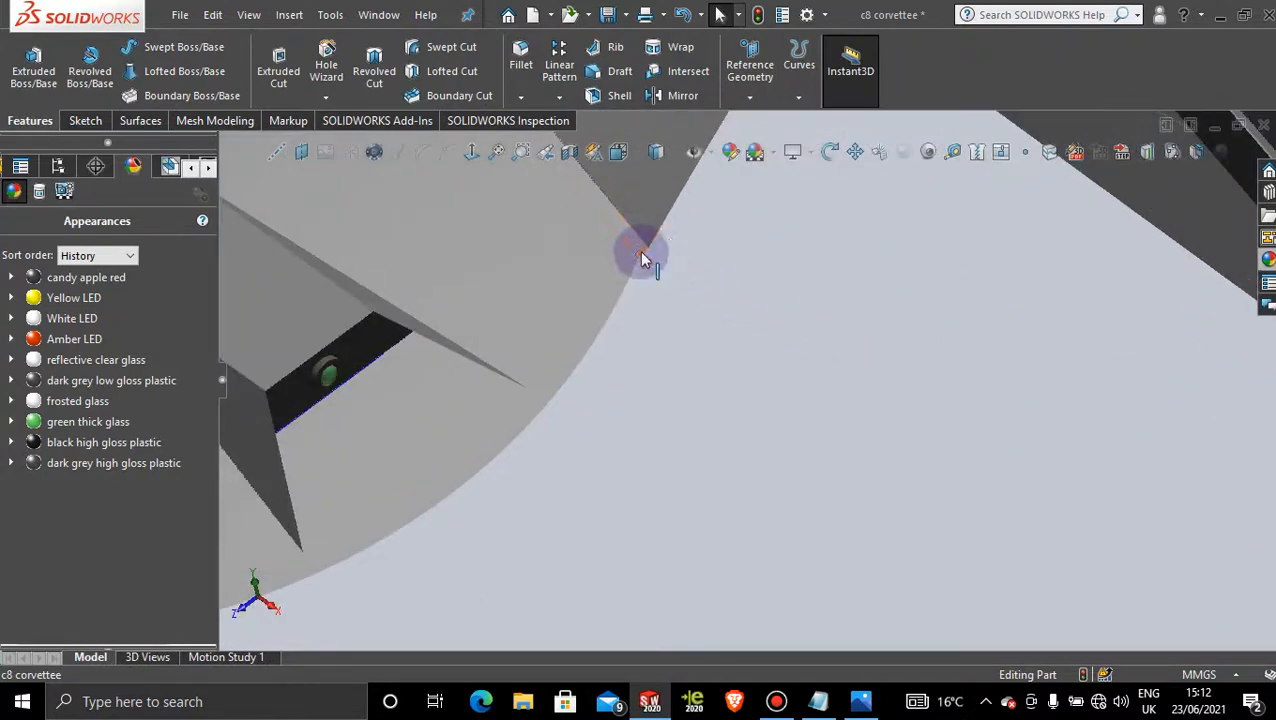
pyautogui.scroll(5, 682, 305)
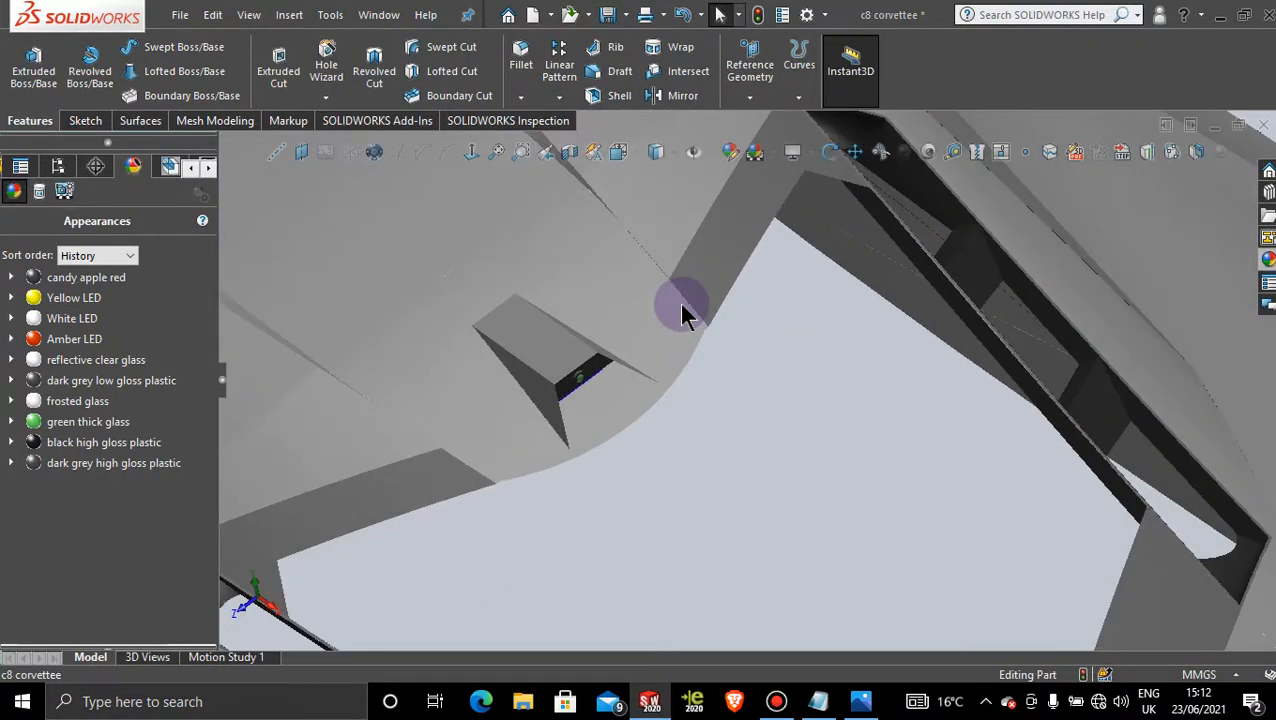
pyautogui.scroll(4, 682, 312)
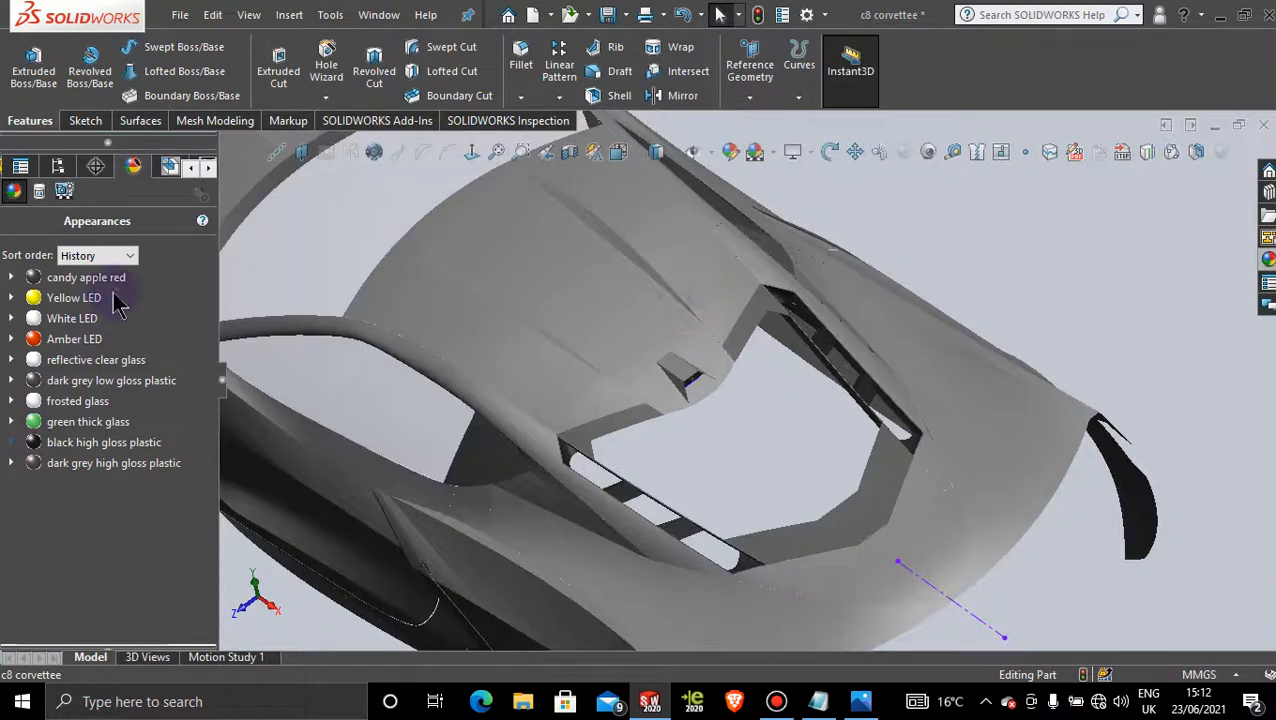
# - Start a new sketch on the Top Plane and view it straight on
pyautogui.click(55, 168)
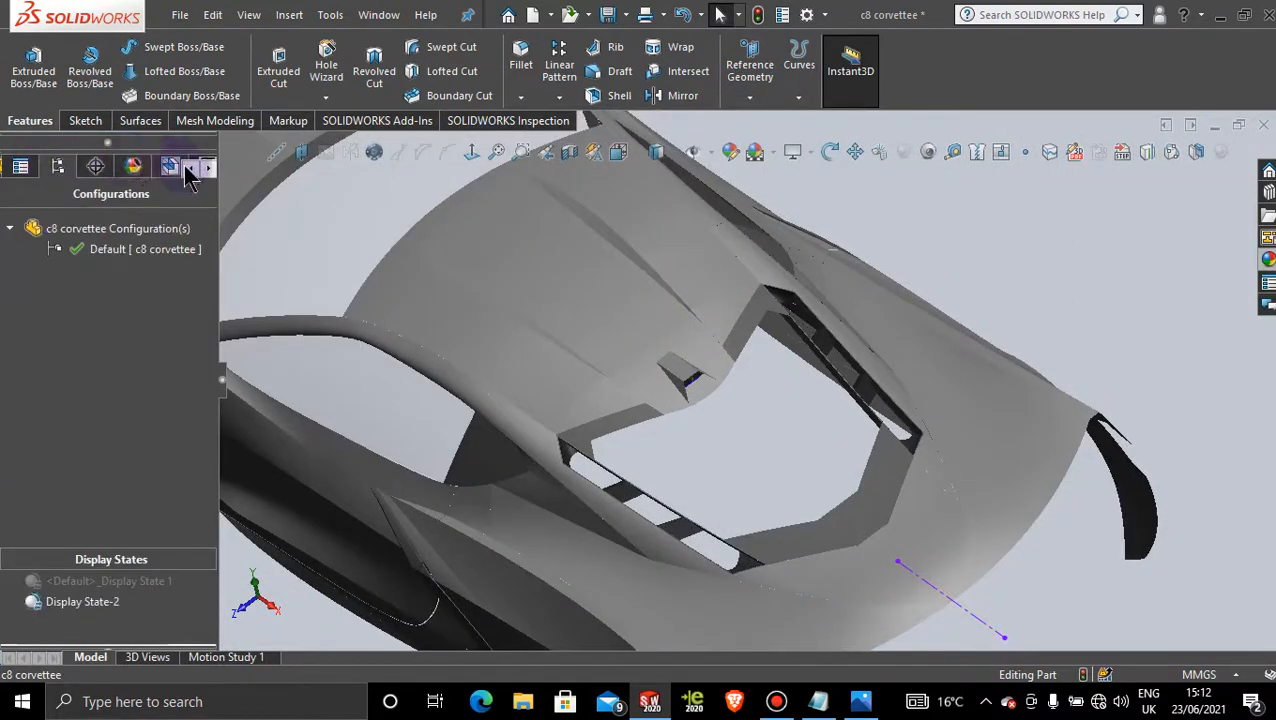
pyautogui.click(22, 168)
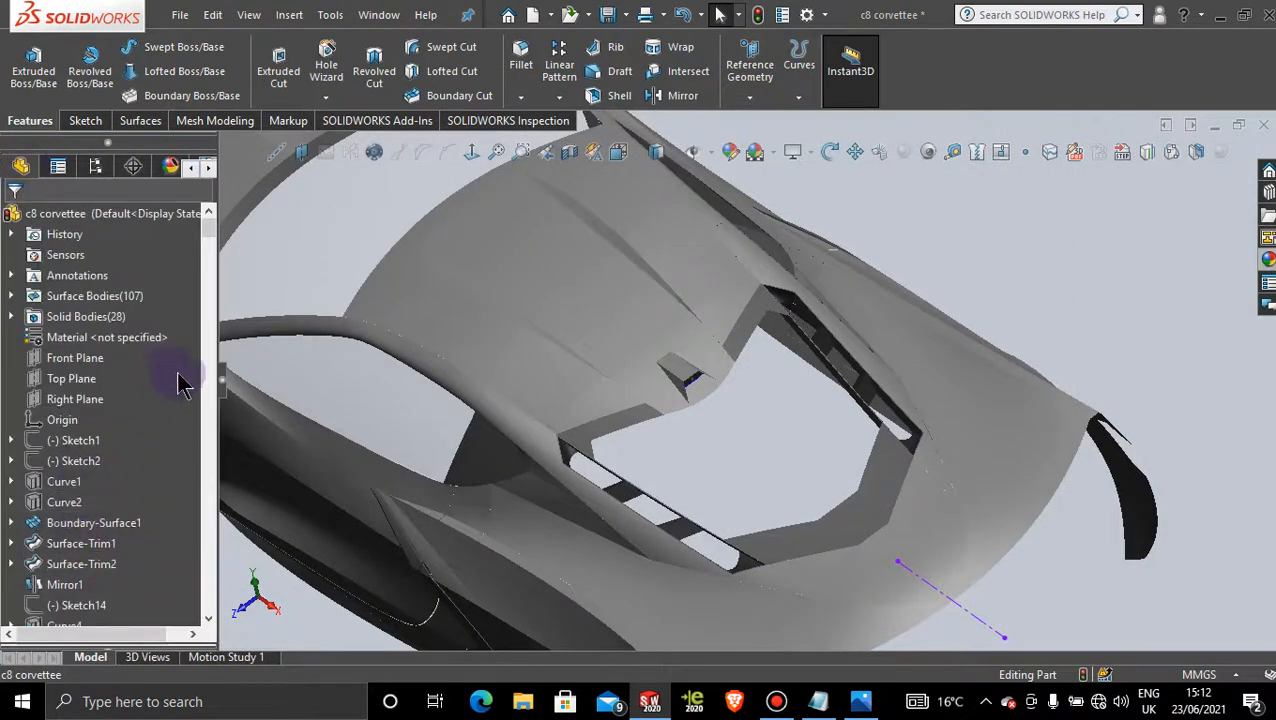
pyautogui.click(80, 380)
pyautogui.click(95, 348)
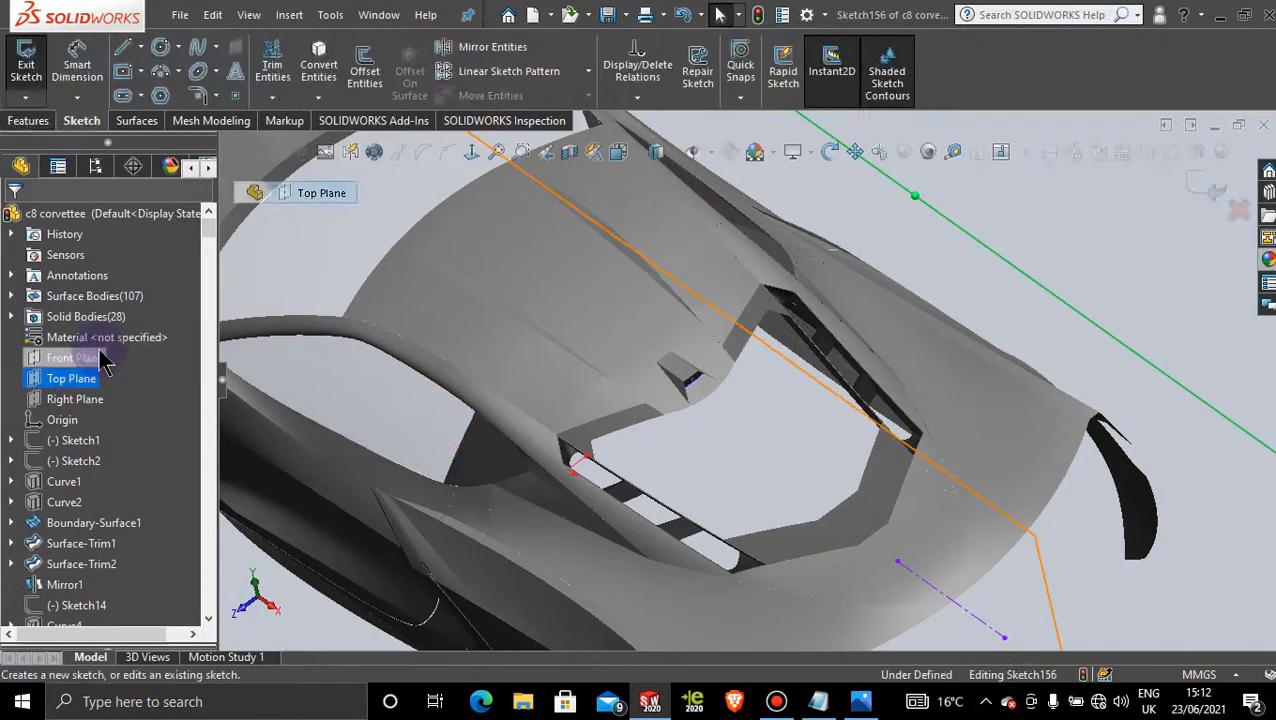
pyautogui.click(471, 151)
# - Sketch a line about 39 mm long along the window opening's angled front edge, from its outer corner to the curved roof edge
pyautogui.scroll(-8, 898, 390)
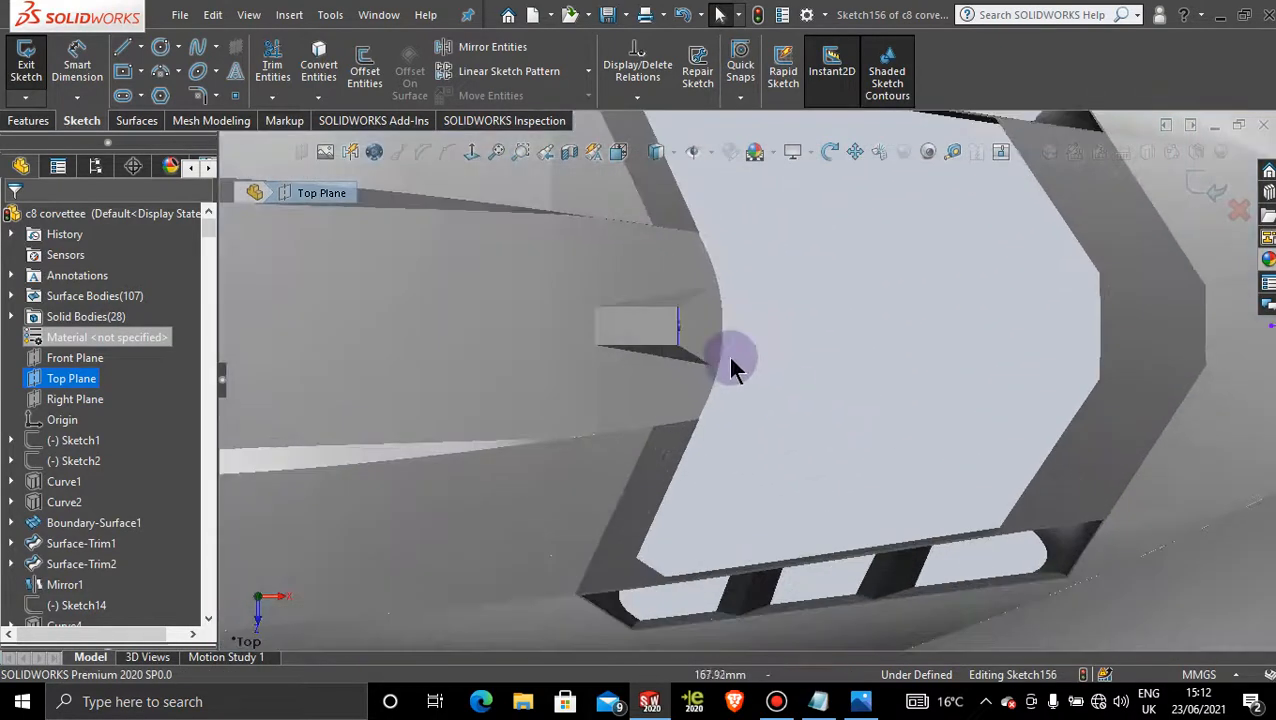
pyautogui.scroll(-2, 715, 232)
pyautogui.scroll(3, 710, 282)
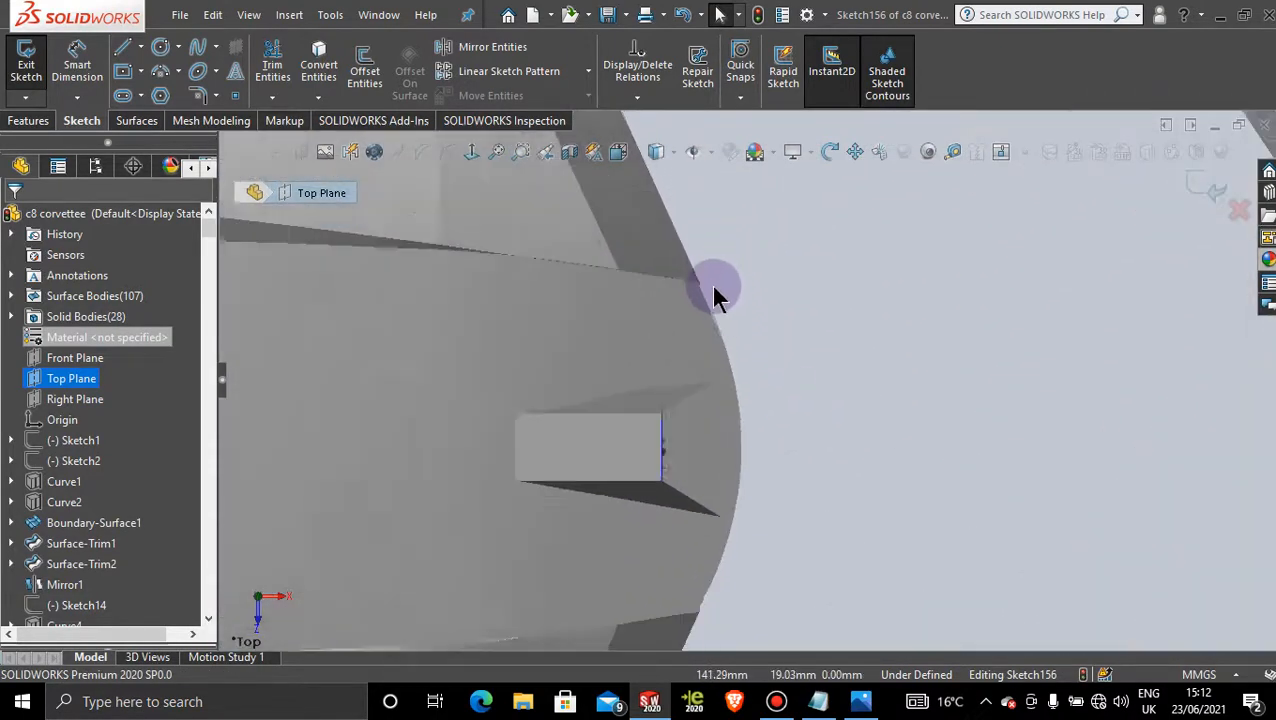
pyautogui.scroll(-1, 725, 279)
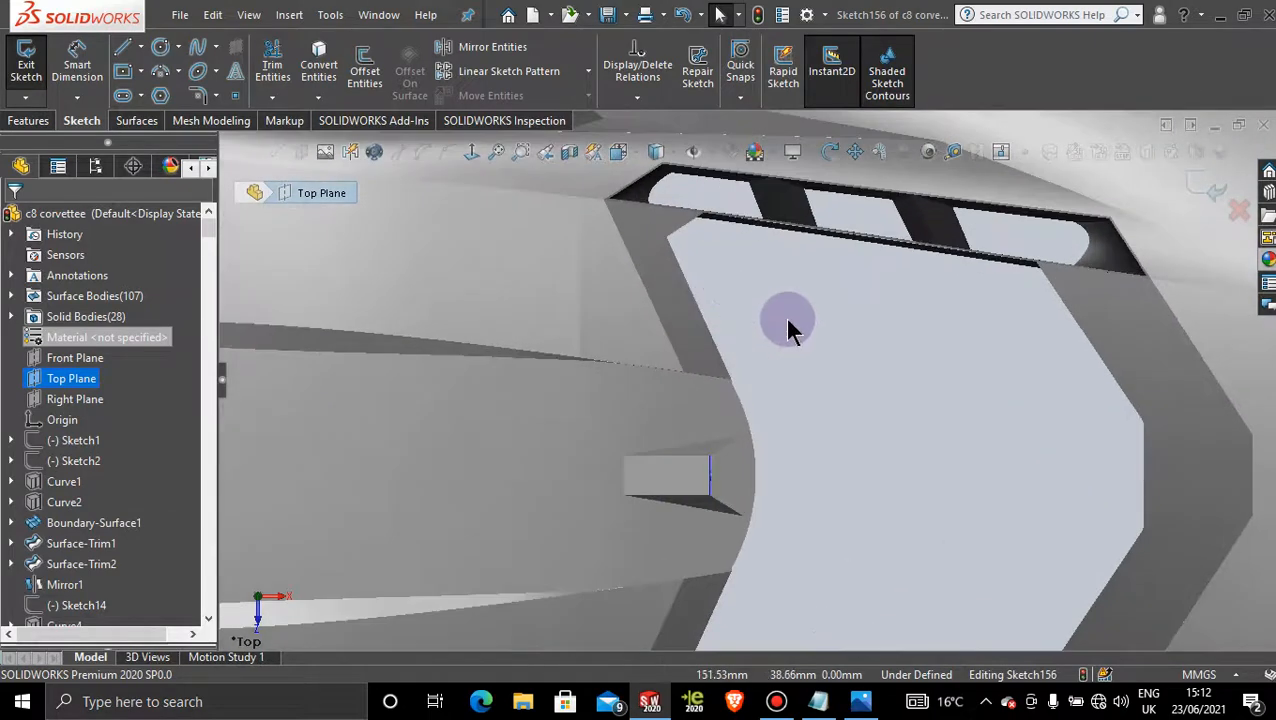
pyautogui.scroll(-1, 782, 316)
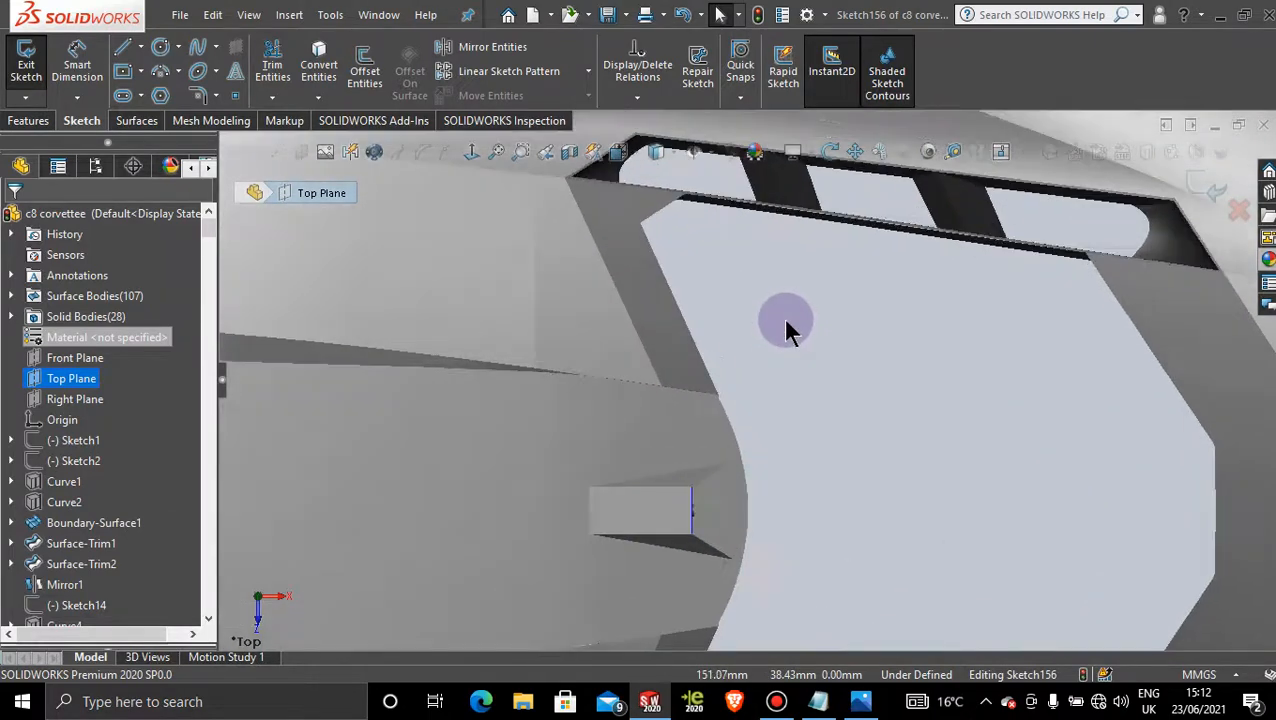
pyautogui.click(125, 50)
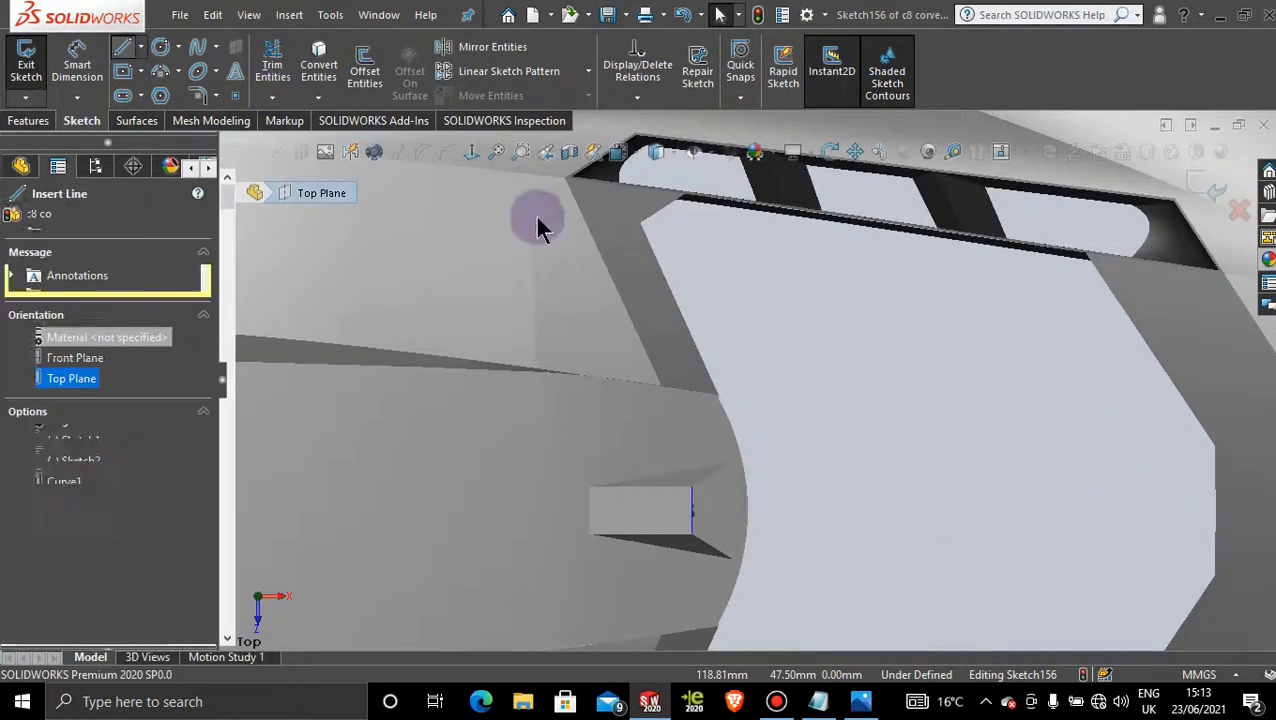
pyautogui.click(641, 222)
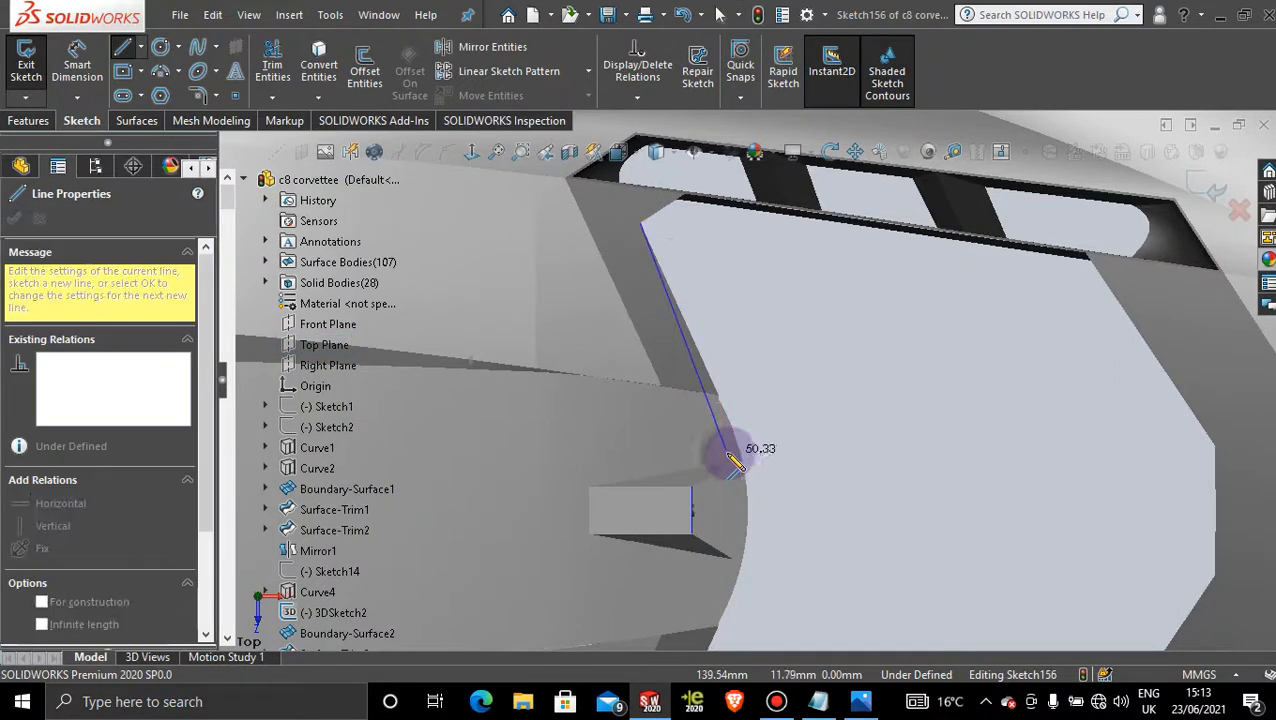
pyautogui.scroll(-2, 741, 466)
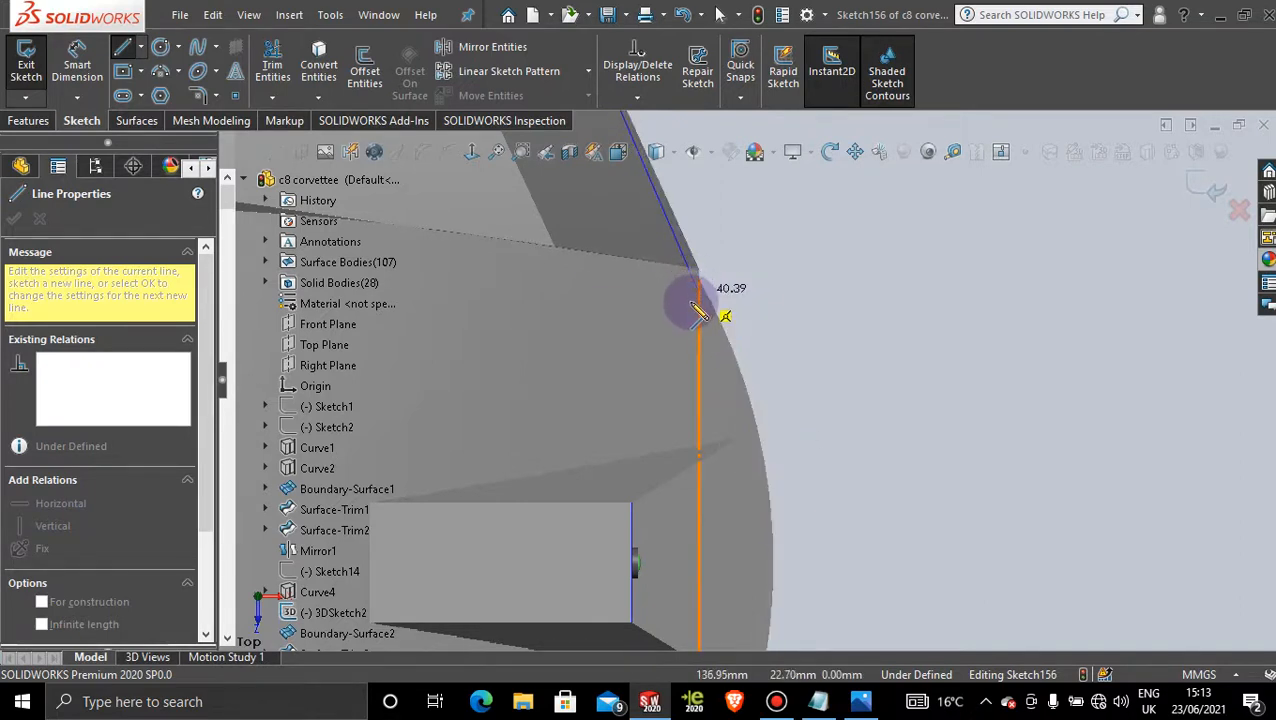
pyautogui.scroll(-2, 705, 305)
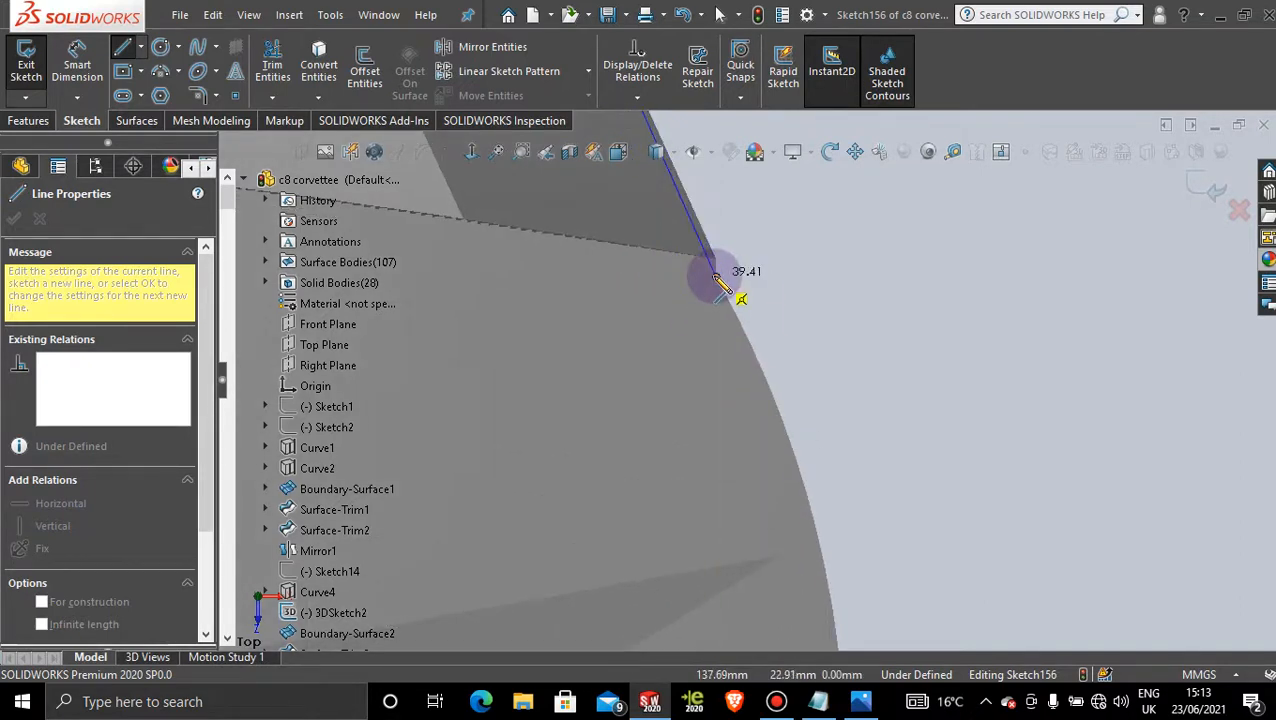
pyautogui.click(716, 277)
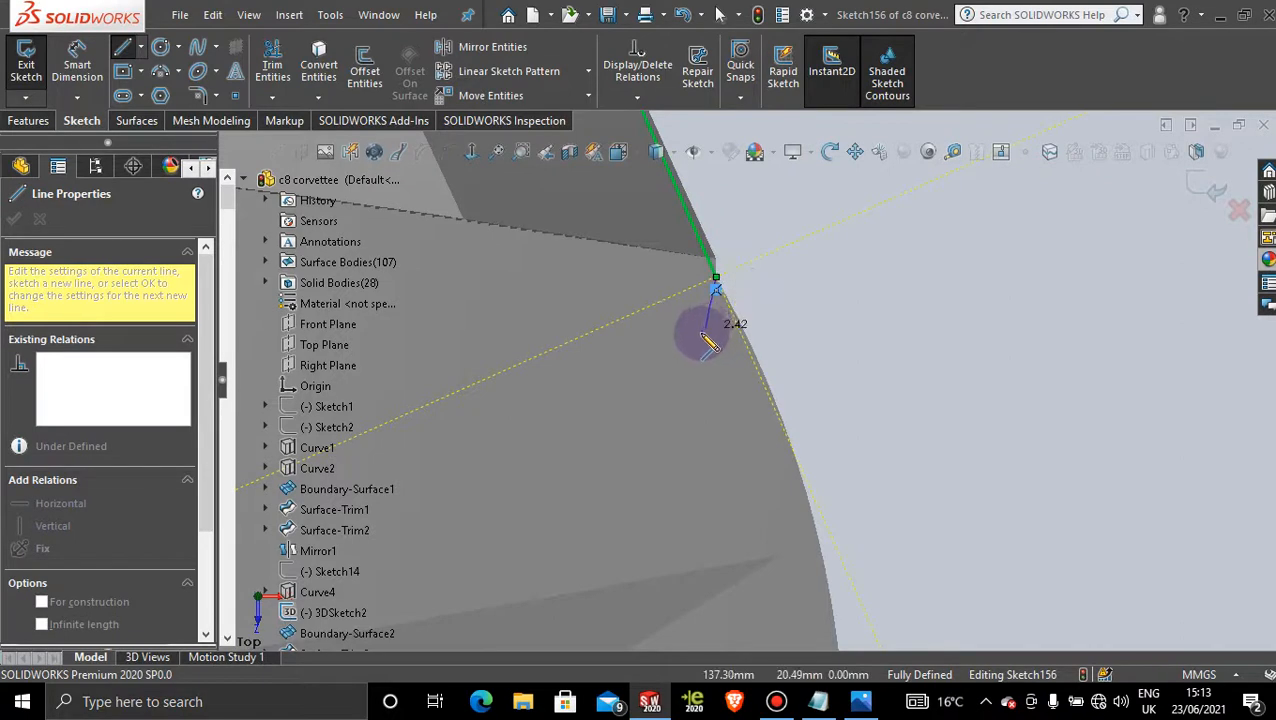
pyautogui.press('Escape')
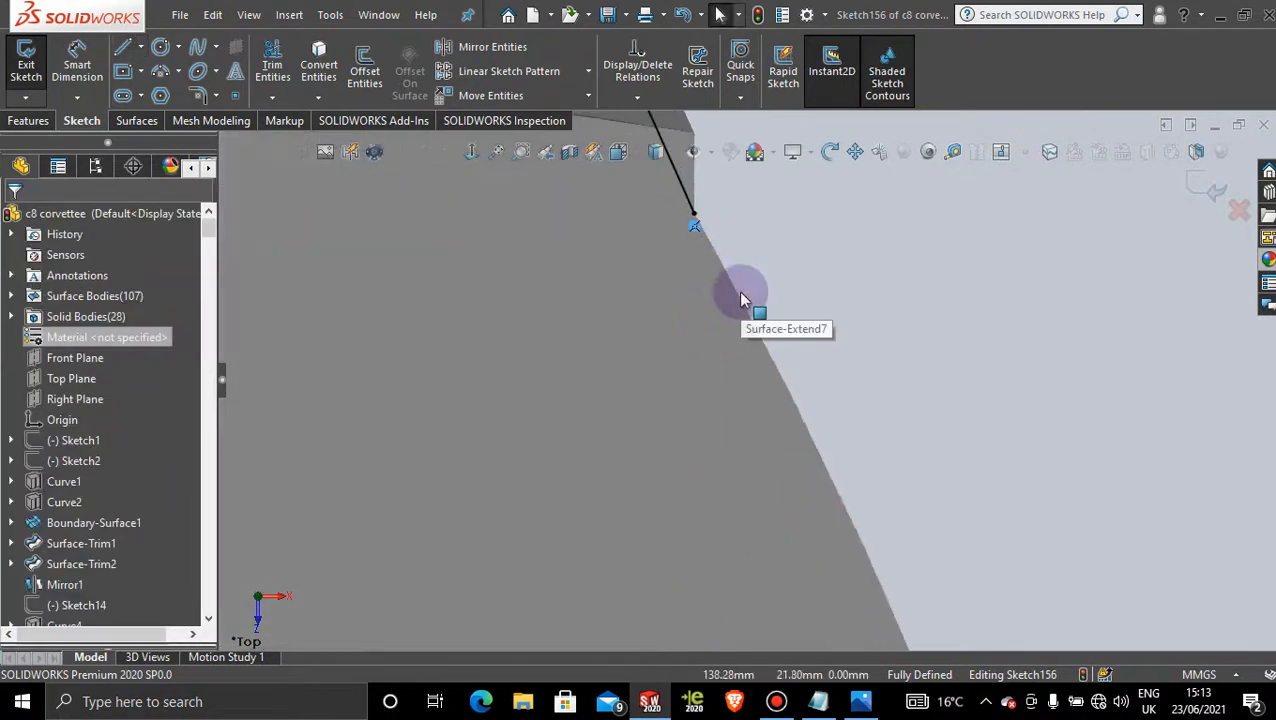
# - Draw a short horizontal construction centerline inside the window opening, aligned with the origin
pyautogui.scroll(5, 741, 298)
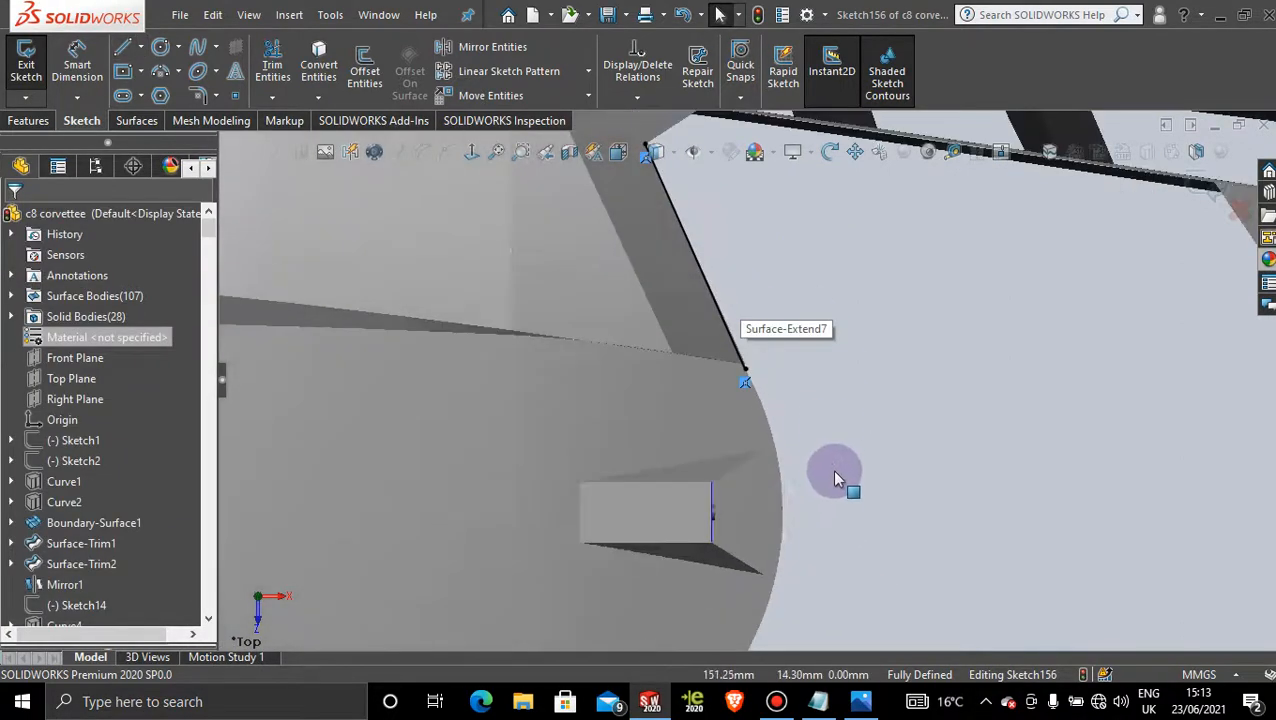
pyautogui.scroll(6, 836, 485)
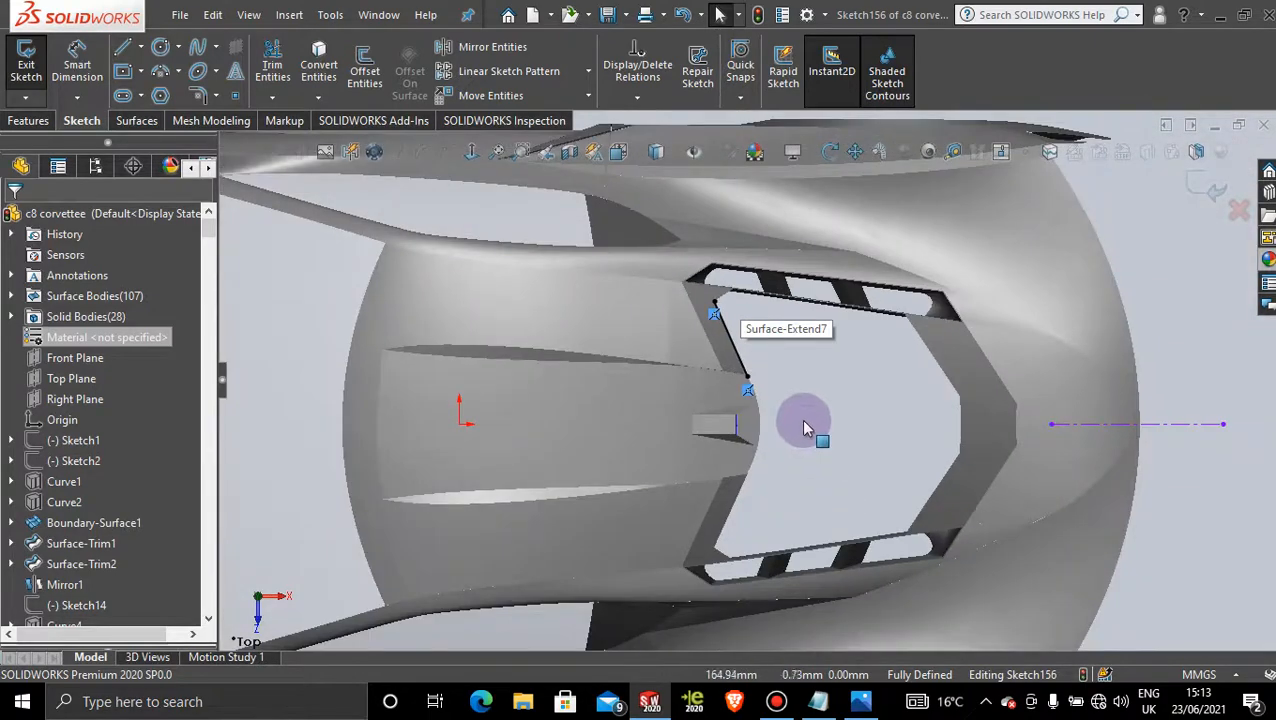
pyautogui.scroll(-5, 800, 420)
pyautogui.scroll(-2, 797, 417)
pyautogui.scroll(1, 748, 490)
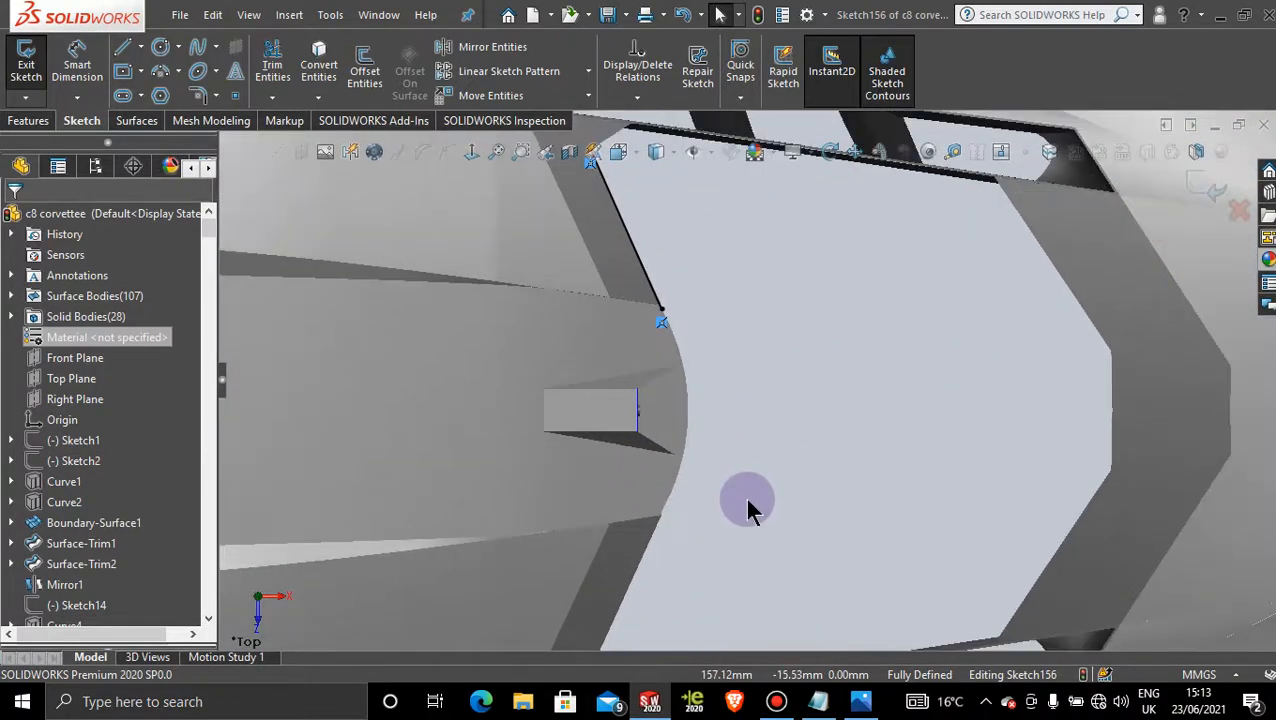
pyautogui.click(140, 47)
pyautogui.click(167, 93)
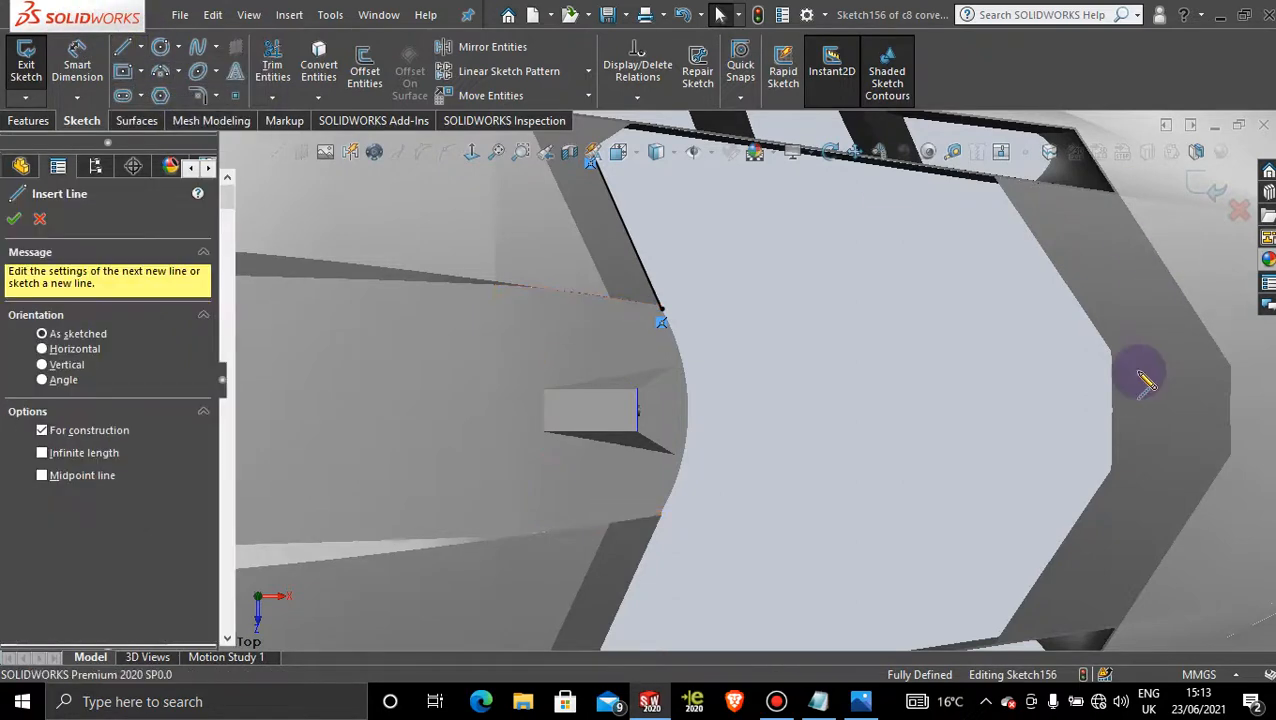
pyautogui.scroll(2, 748, 396)
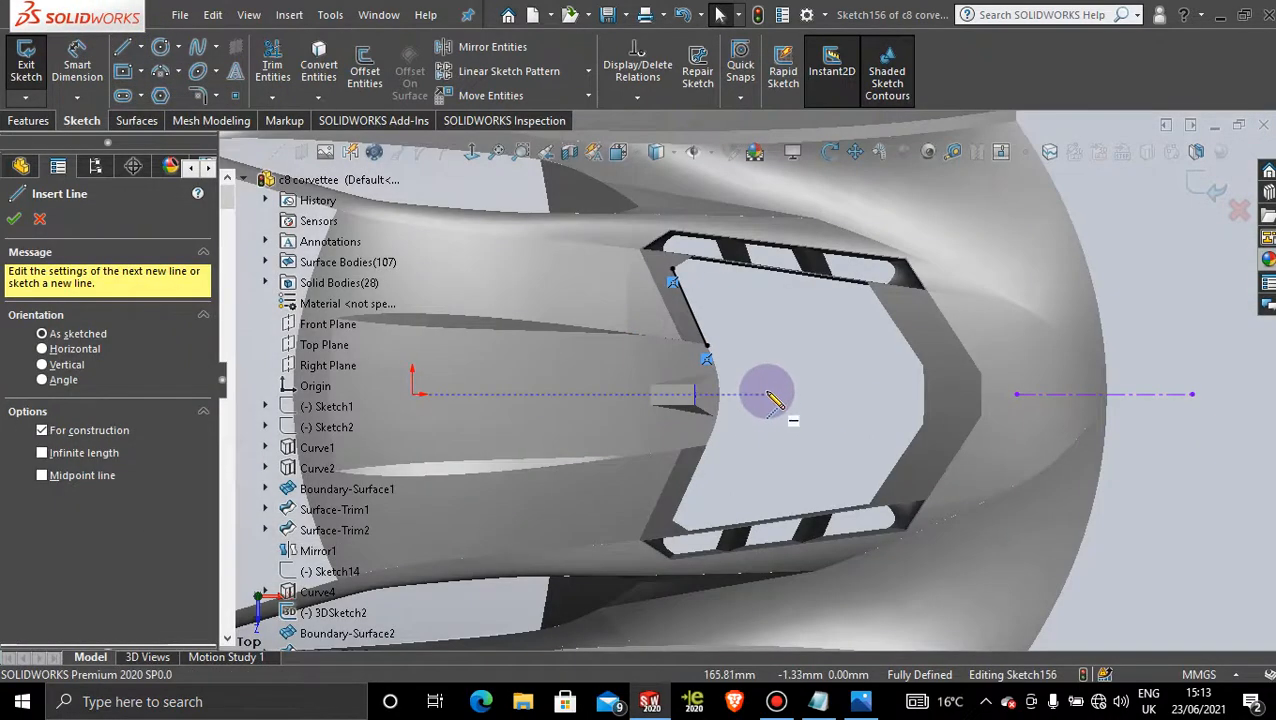
pyautogui.click(773, 396)
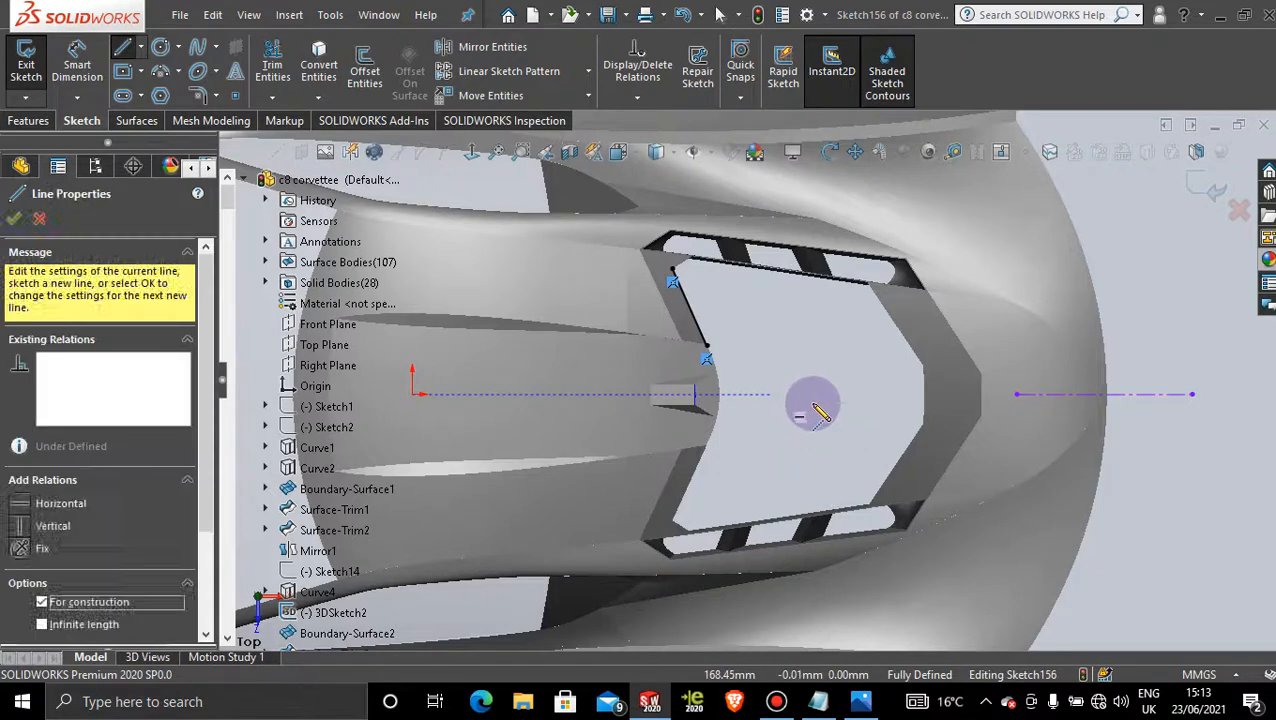
pyautogui.click(854, 394)
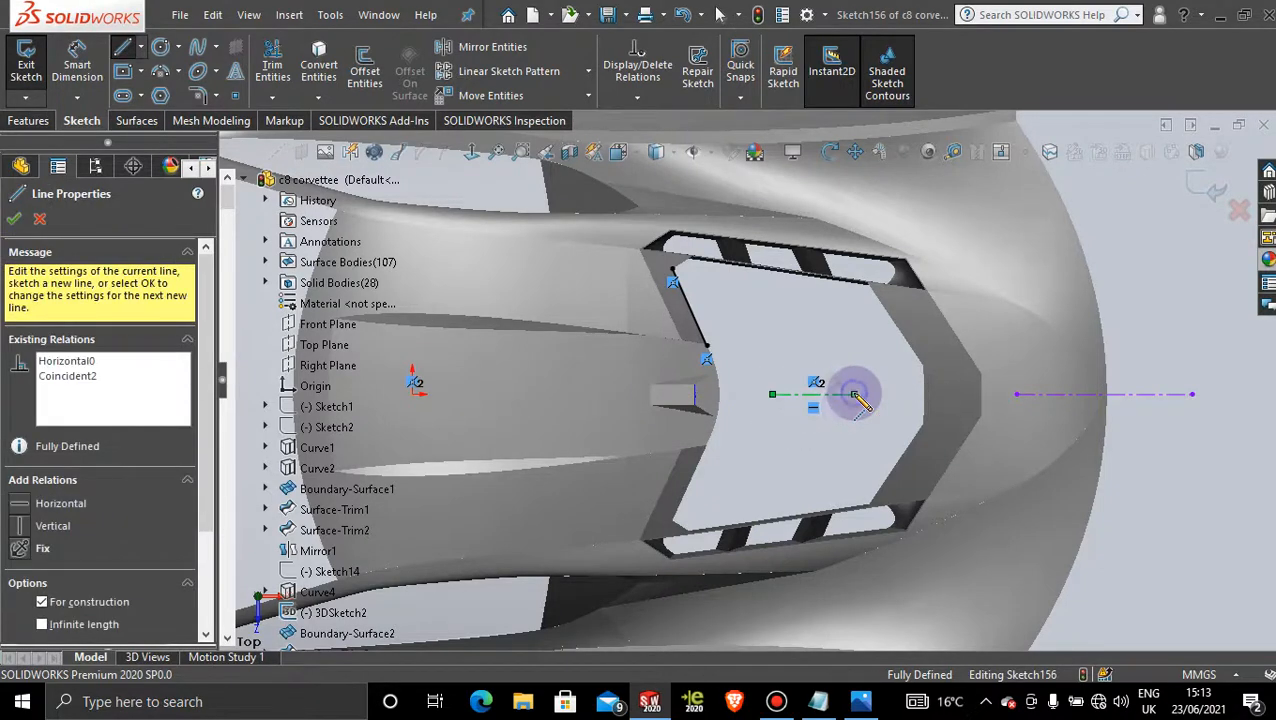
pyautogui.press('Escape')
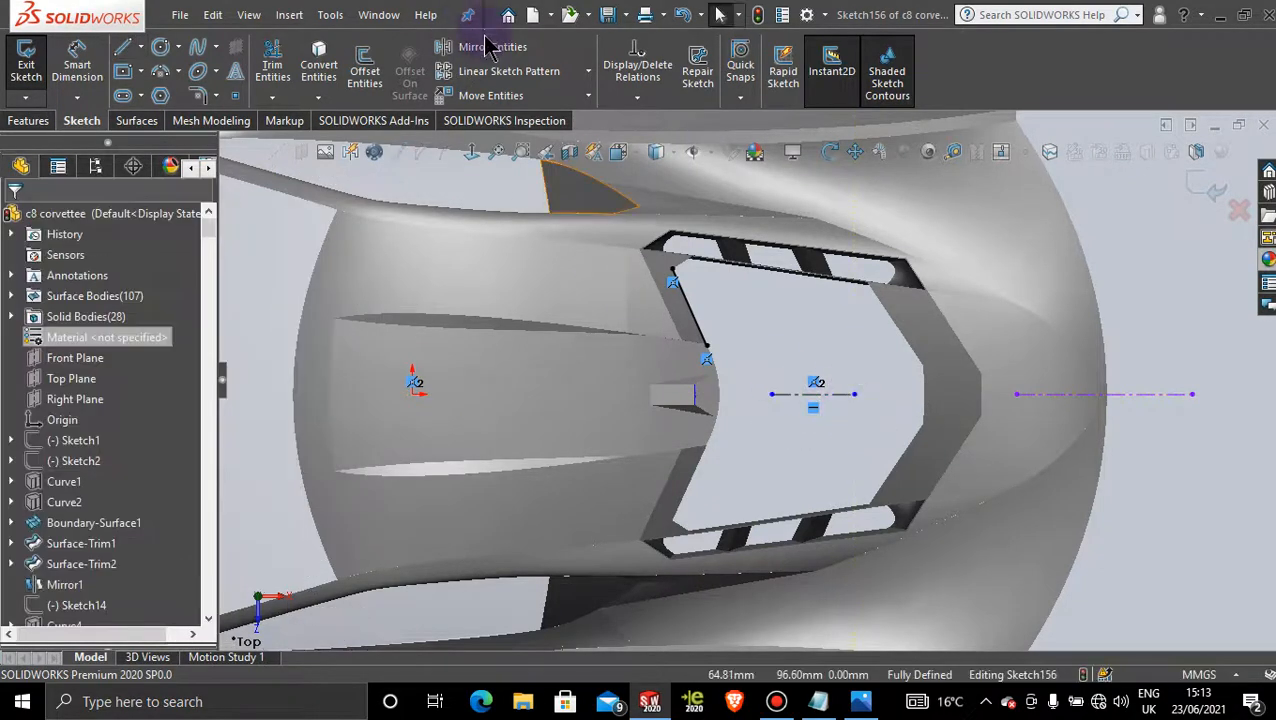
# - Mirror the angled front edge line about the construction centerline, keeping the original
pyautogui.click(486, 47)
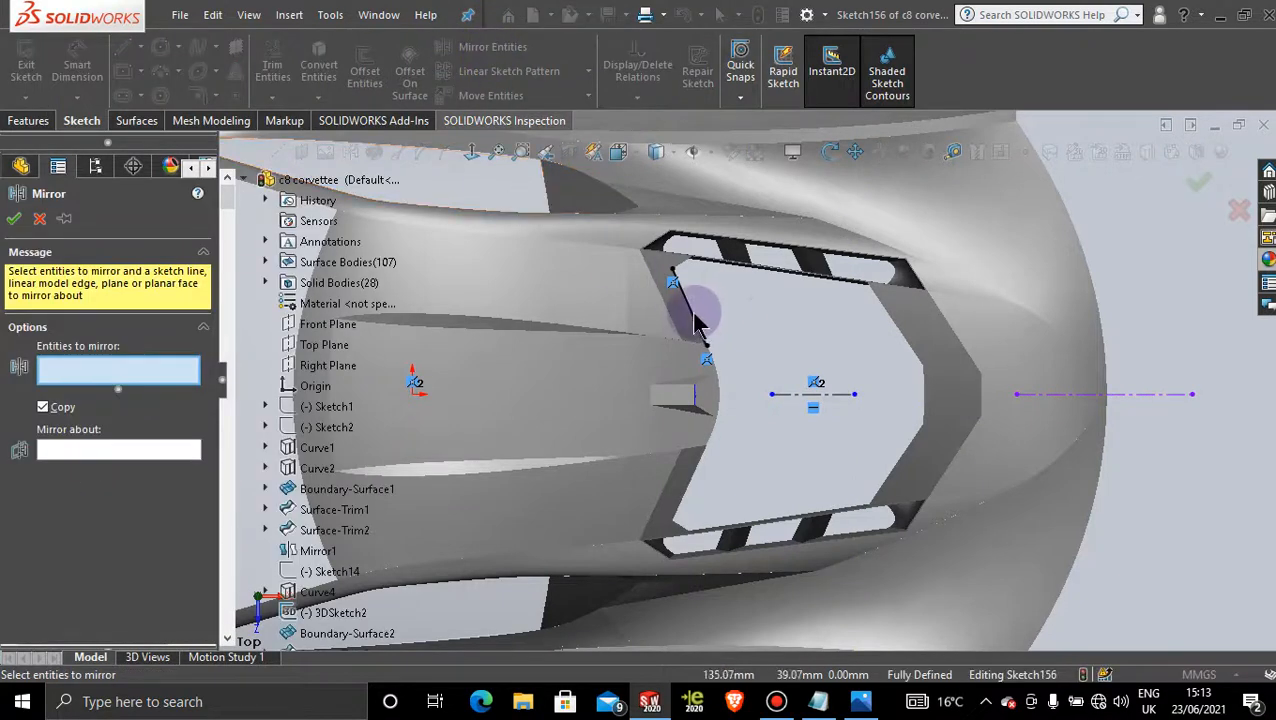
pyautogui.click(692, 322)
pyautogui.click(148, 452)
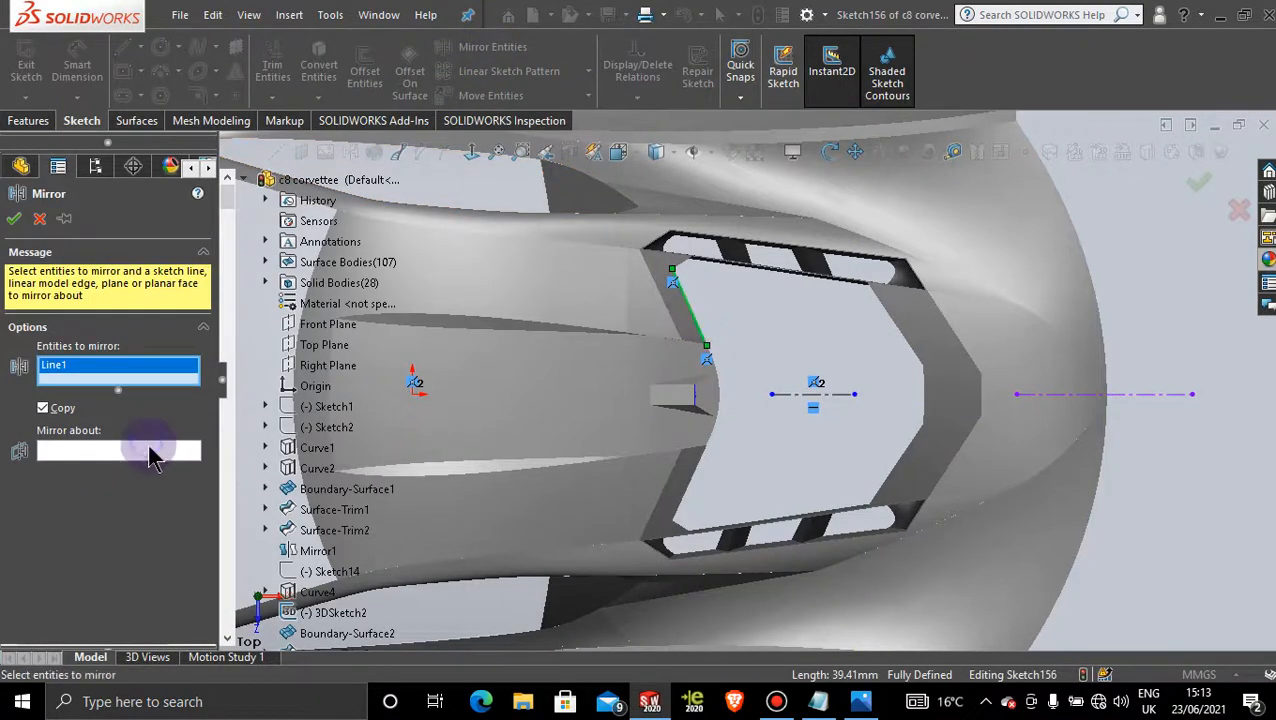
pyautogui.click(795, 394)
pyautogui.click(70, 372)
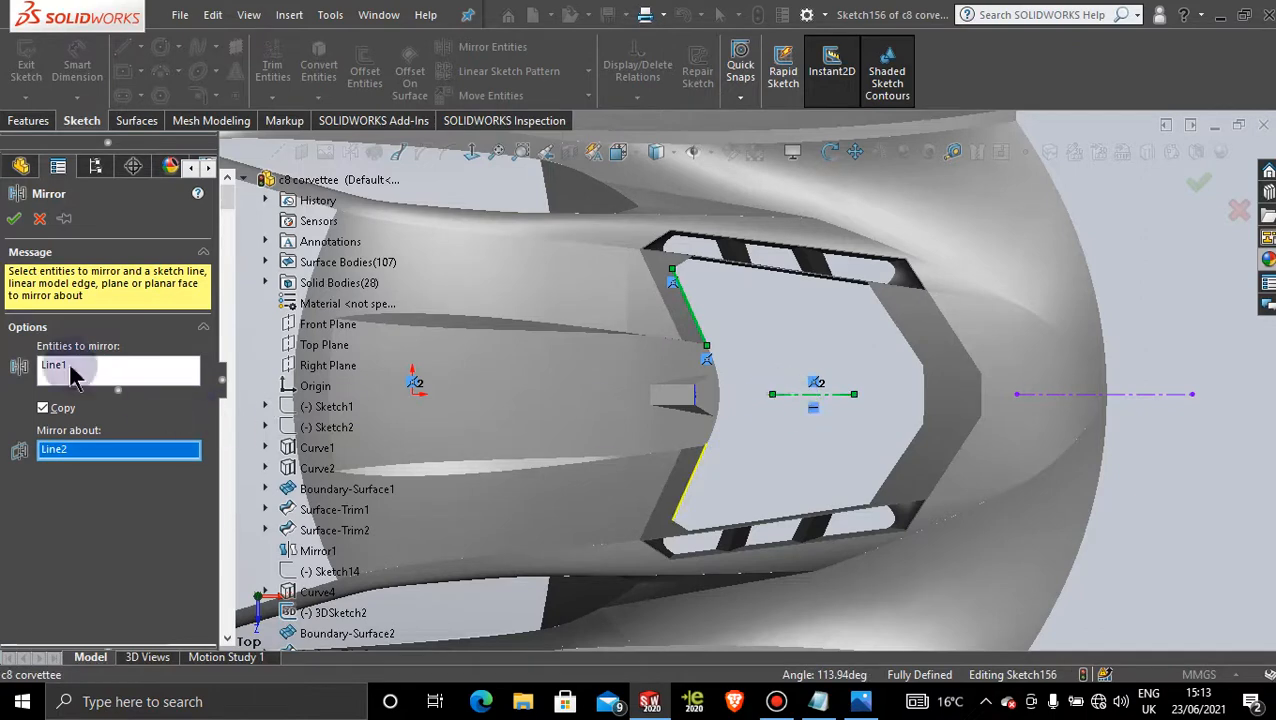
pyautogui.click(15, 219)
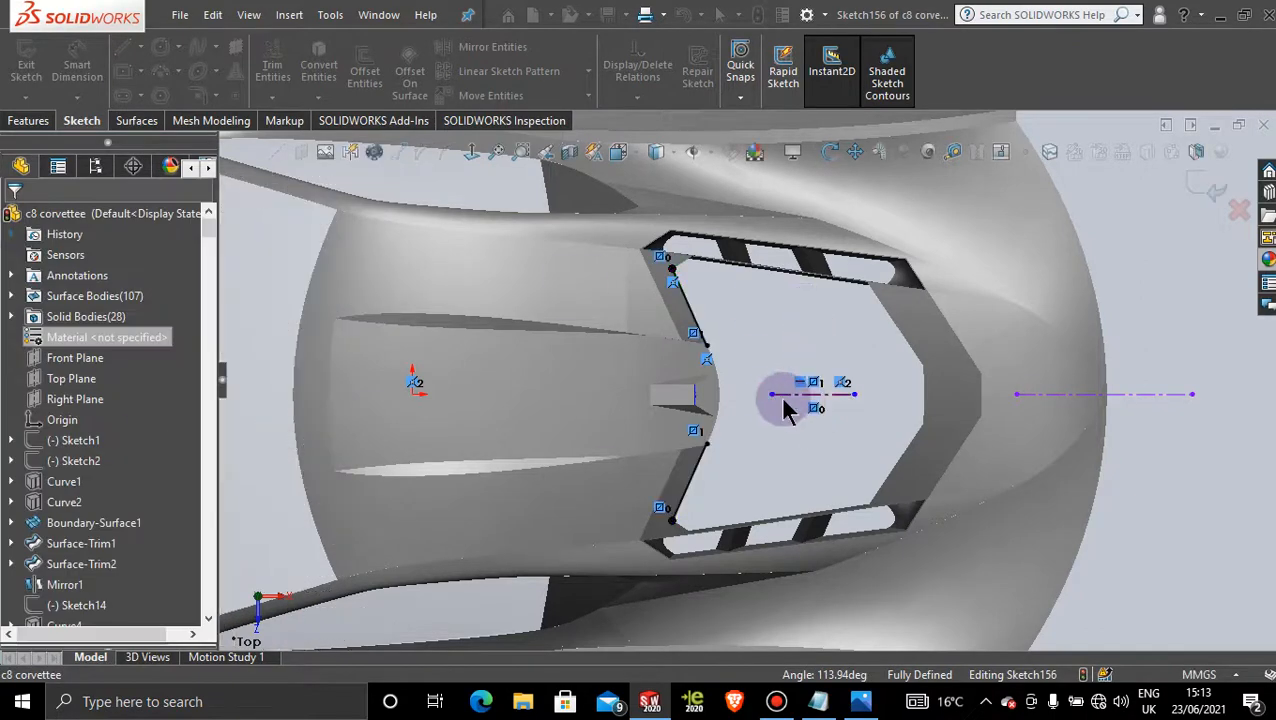
# - Convert the curved roof edge between the two angled lines into a sketch entity
pyautogui.scroll(-5, 770, 390)
pyautogui.scroll(-2, 683, 336)
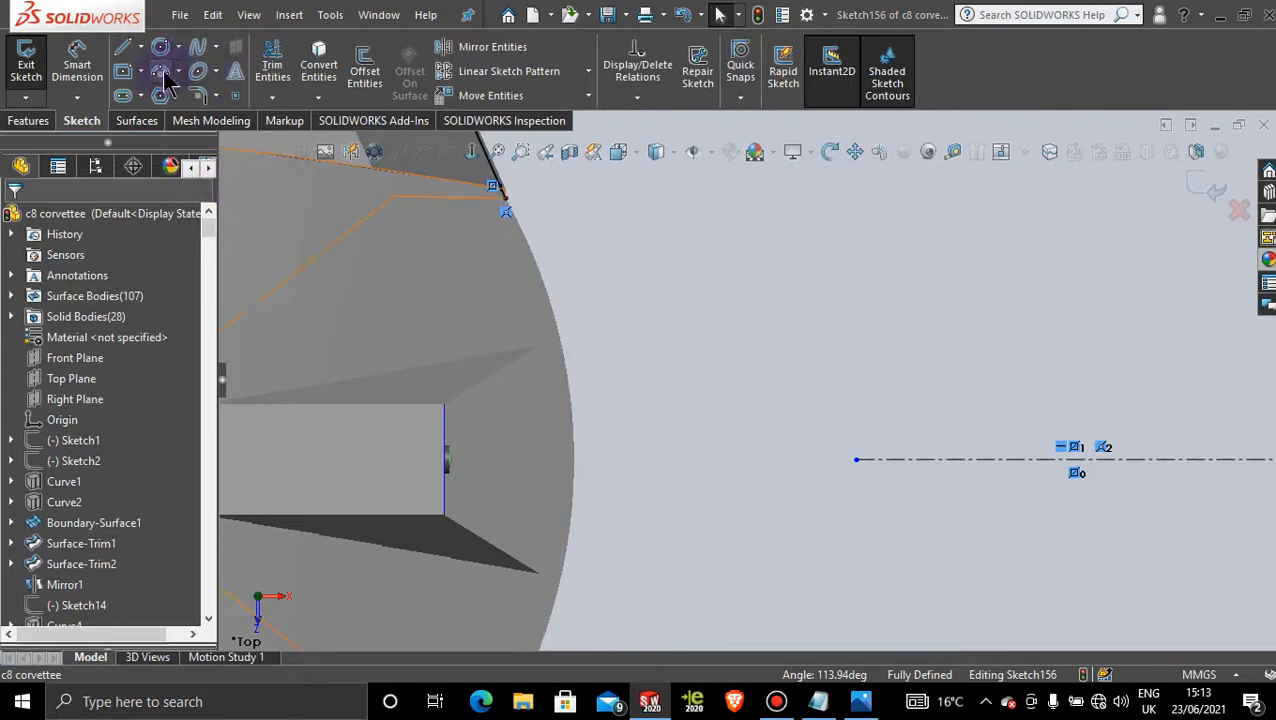
pyautogui.click(318, 70)
pyautogui.click(561, 346)
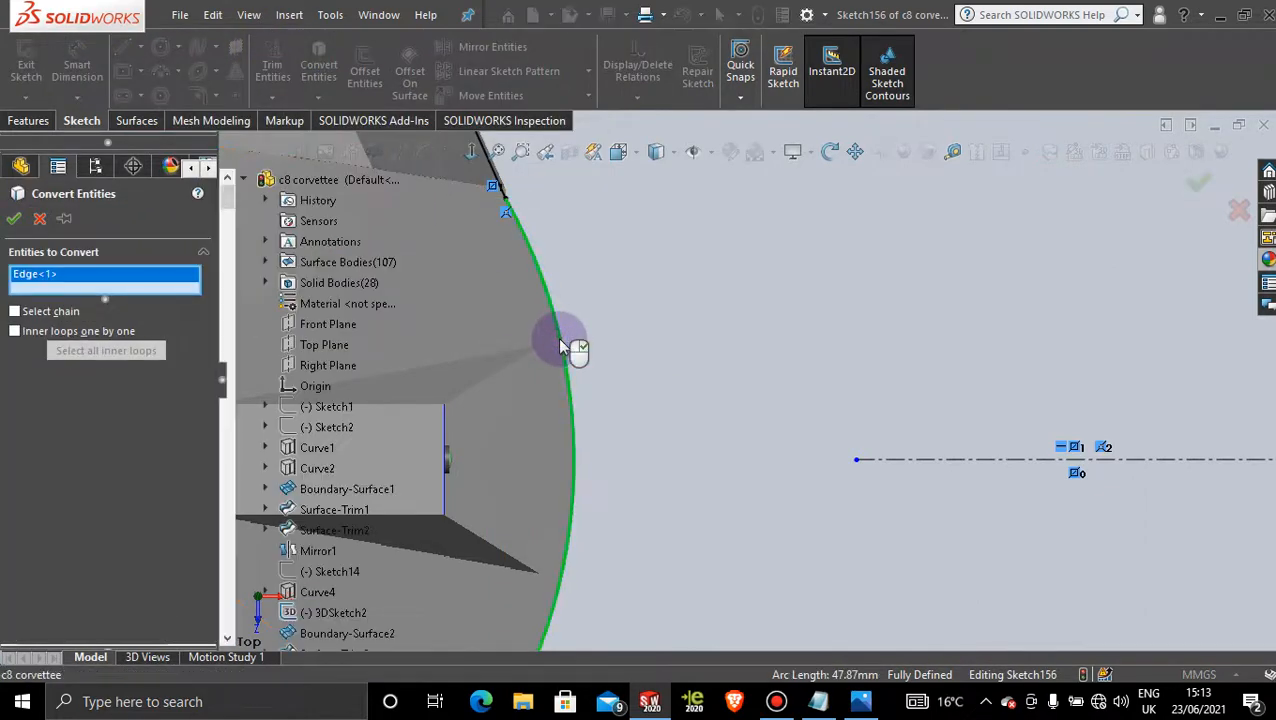
pyautogui.click(14, 219)
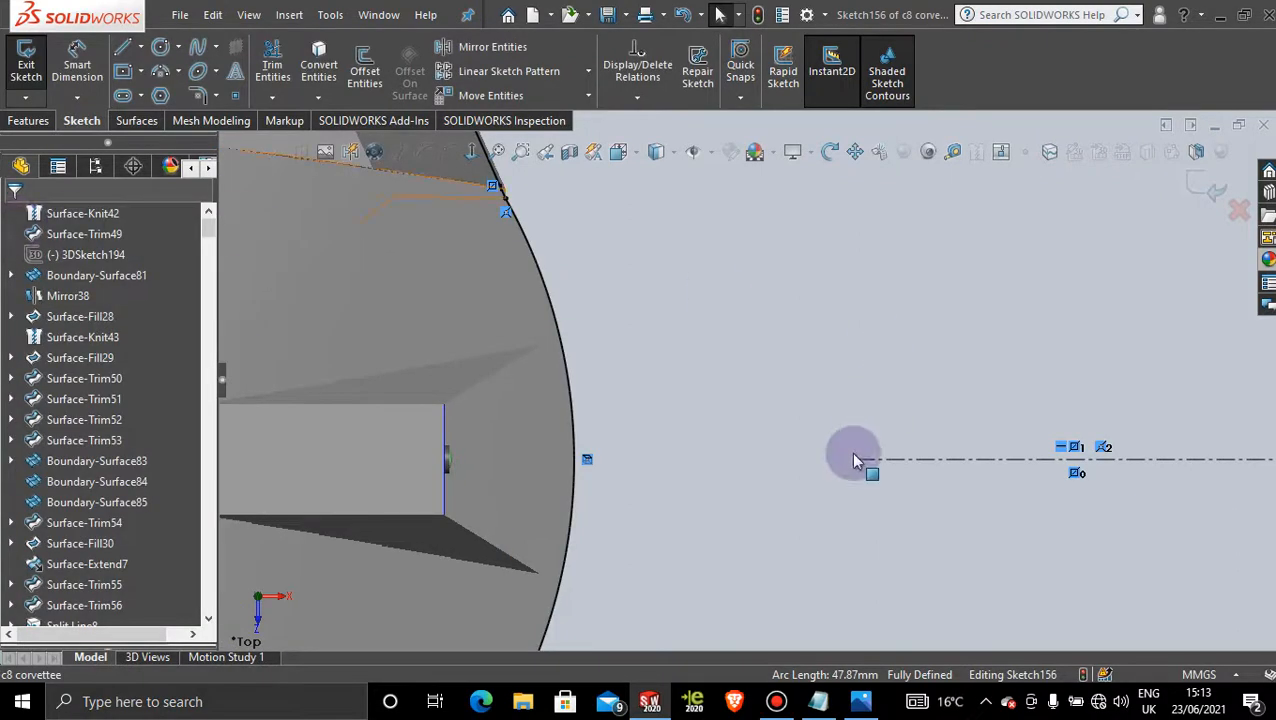
# - Start a standard surface trim with the outline sketch as trim tool and mark the frame and roof slivers at one front corner for removal
pyautogui.scroll(-8, 745, 505)
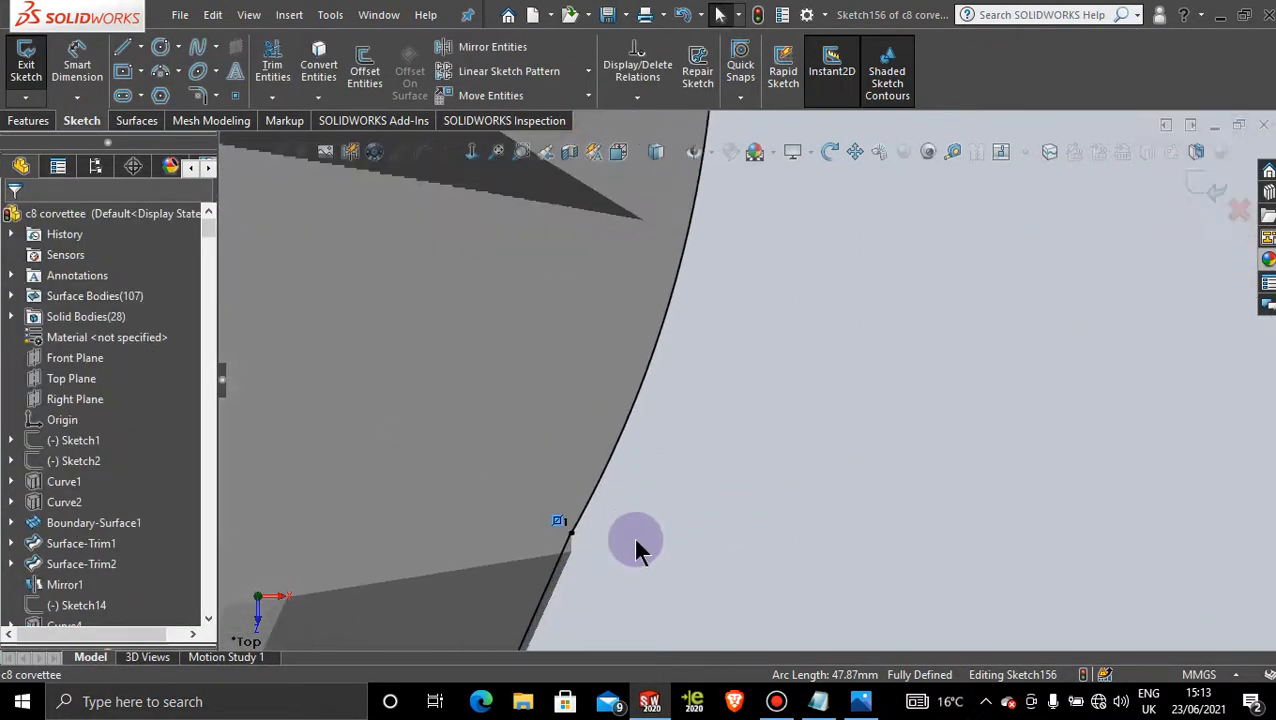
pyautogui.click(576, 482)
pyautogui.click(122, 120)
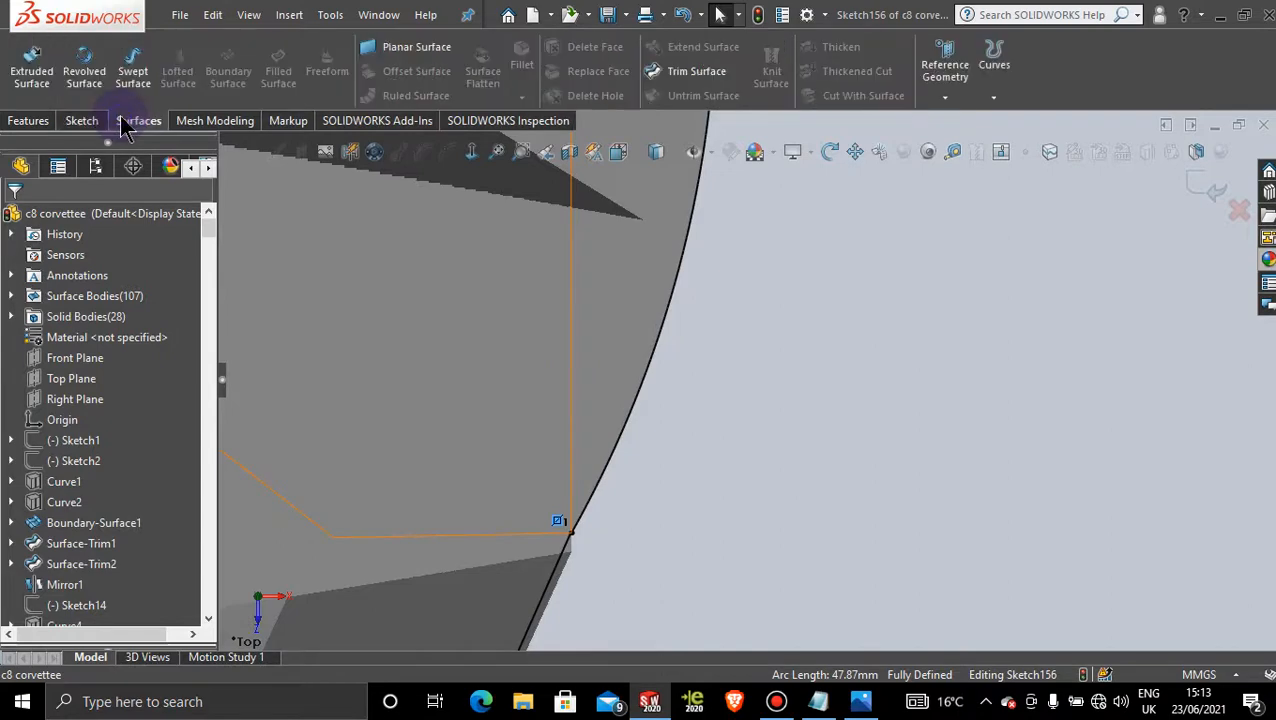
pyautogui.click(696, 71)
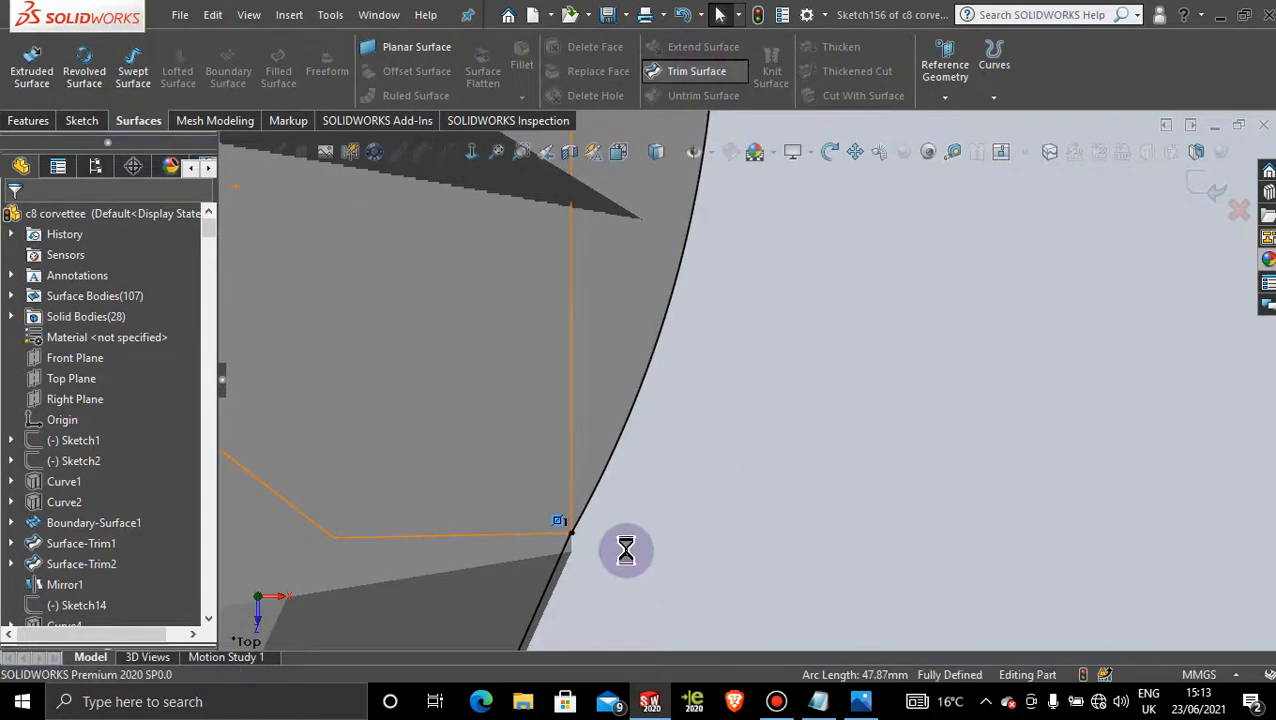
pyautogui.scroll(-3, 580, 560)
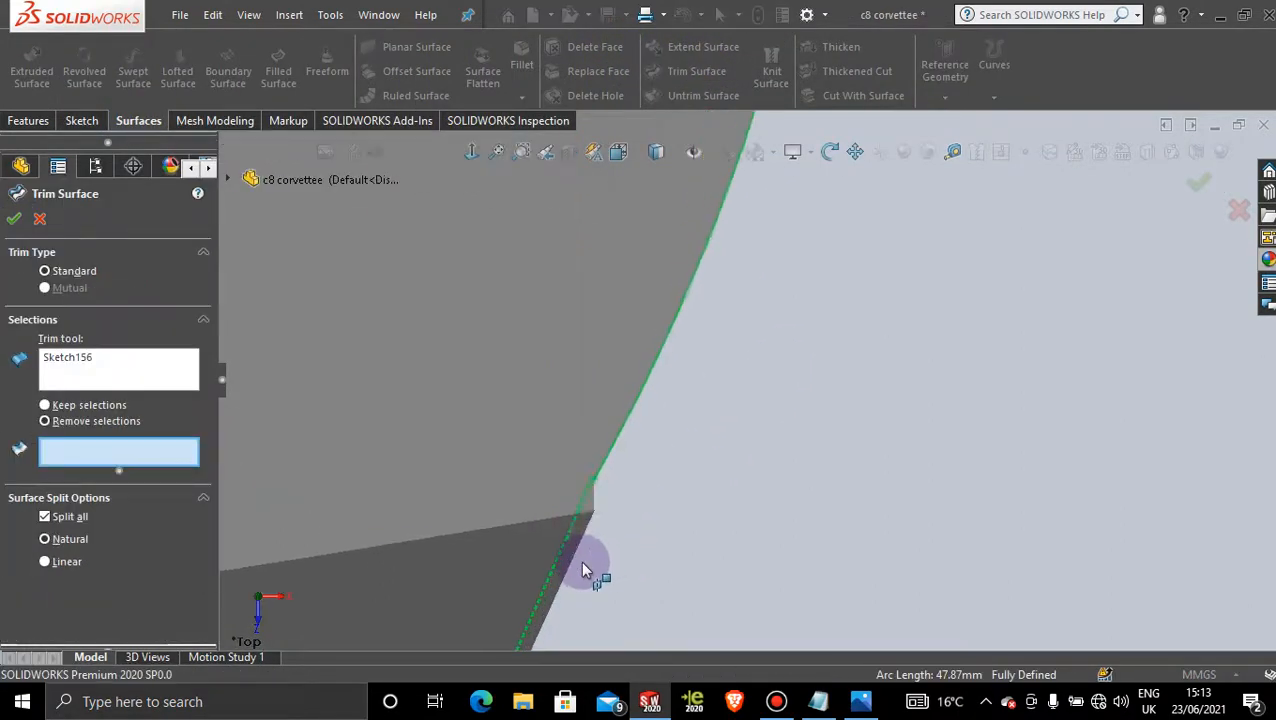
pyautogui.click(644, 419)
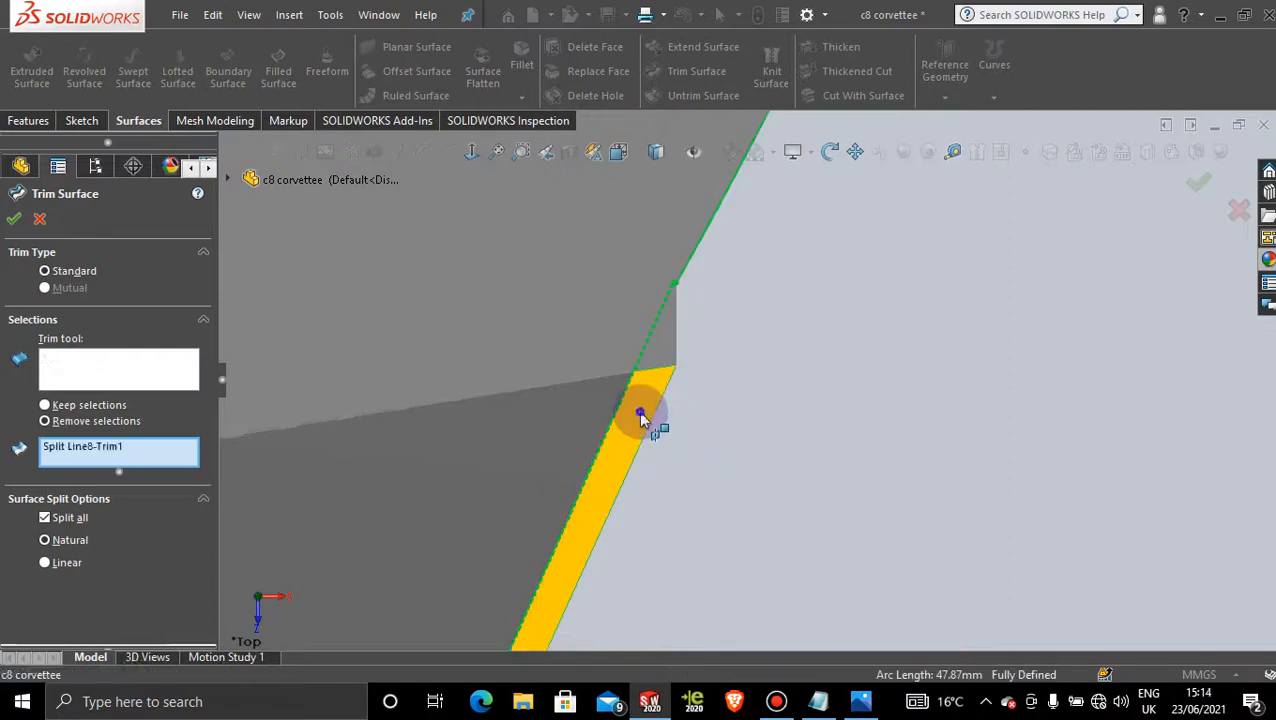
pyautogui.click(658, 348)
# - Add the matching frame and roof slivers at the opposite front corner to the removal selection and apply the surface trim
pyautogui.scroll(5, 744, 360)
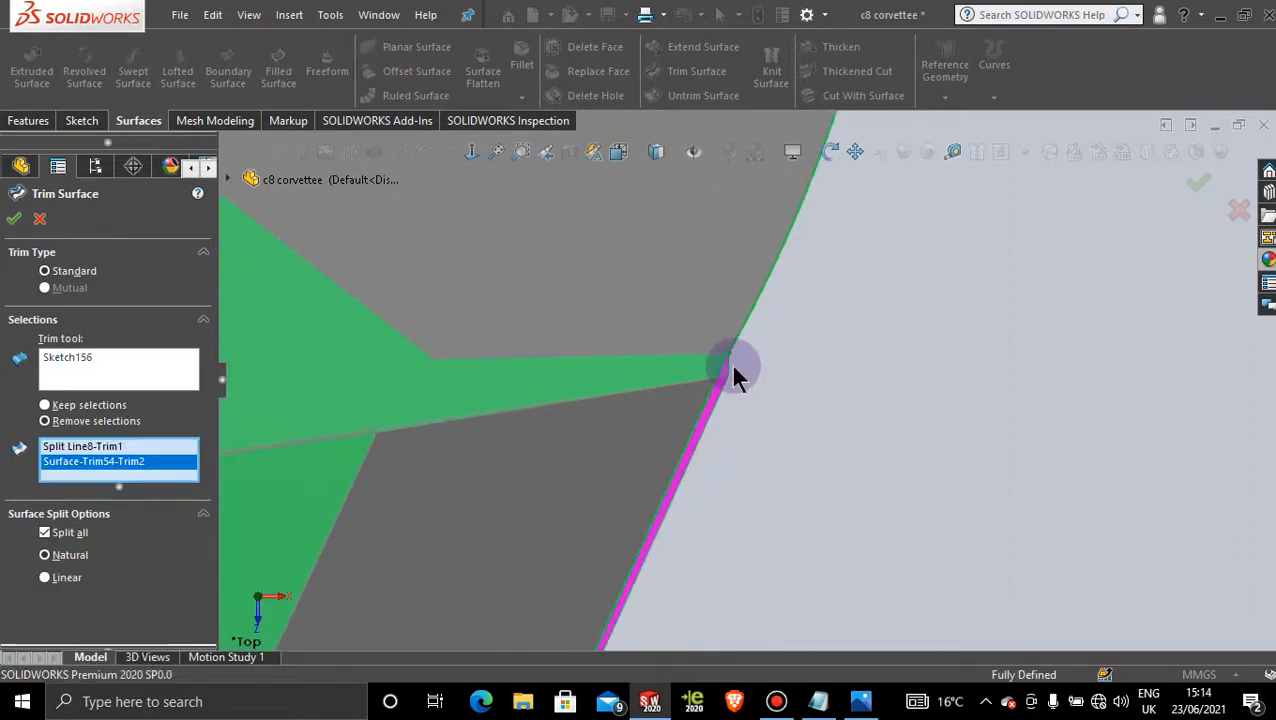
pyautogui.scroll(5, 735, 365)
pyautogui.scroll(-8, 750, 305)
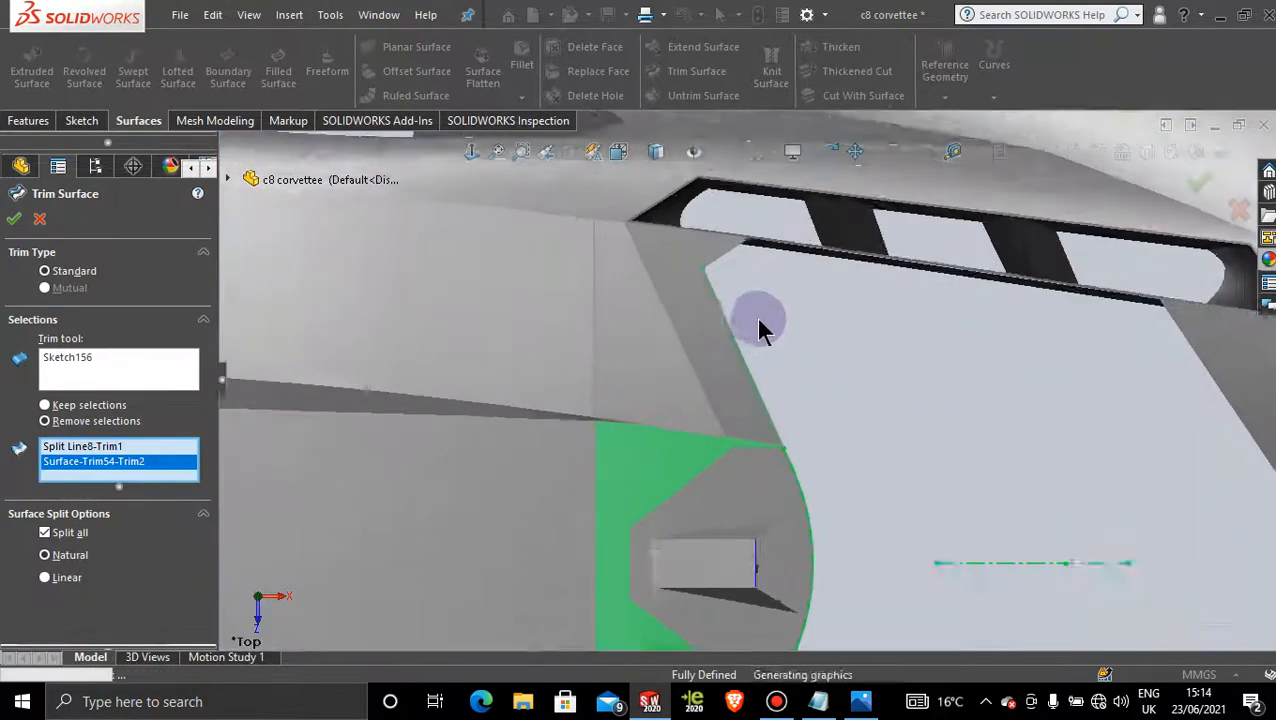
pyautogui.scroll(-3, 753, 395)
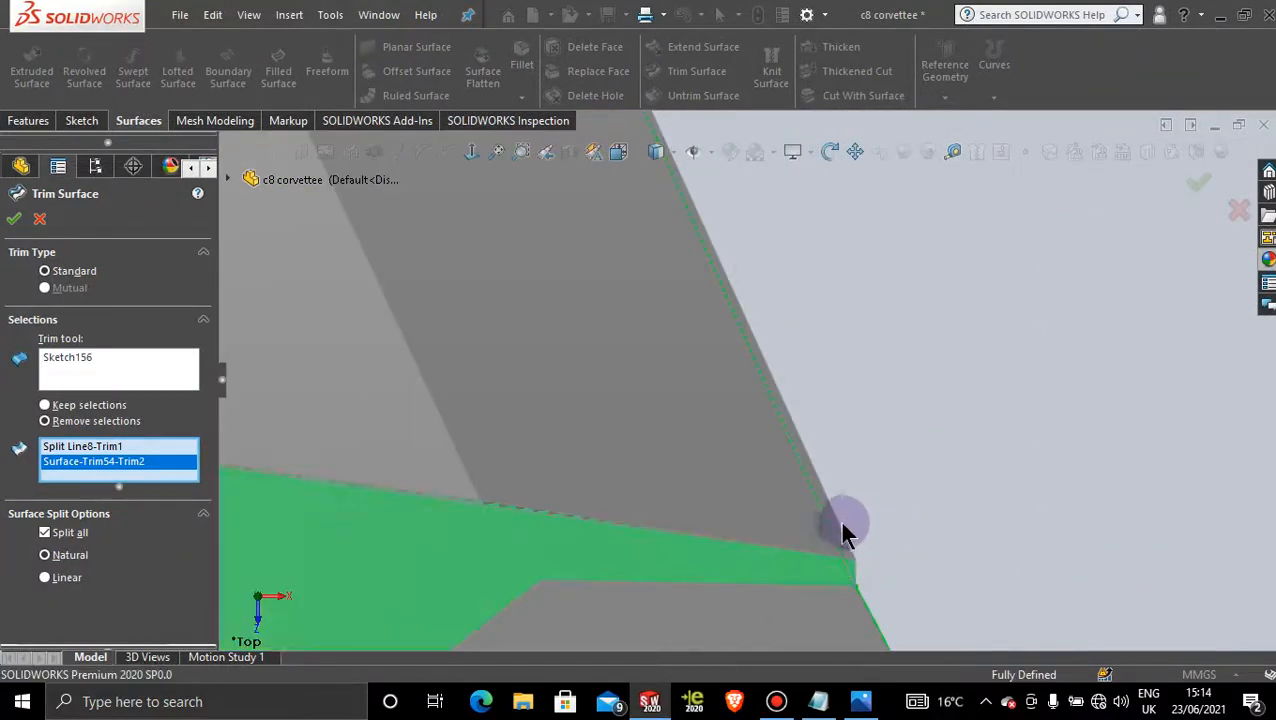
pyautogui.click(838, 528)
pyautogui.click(851, 566)
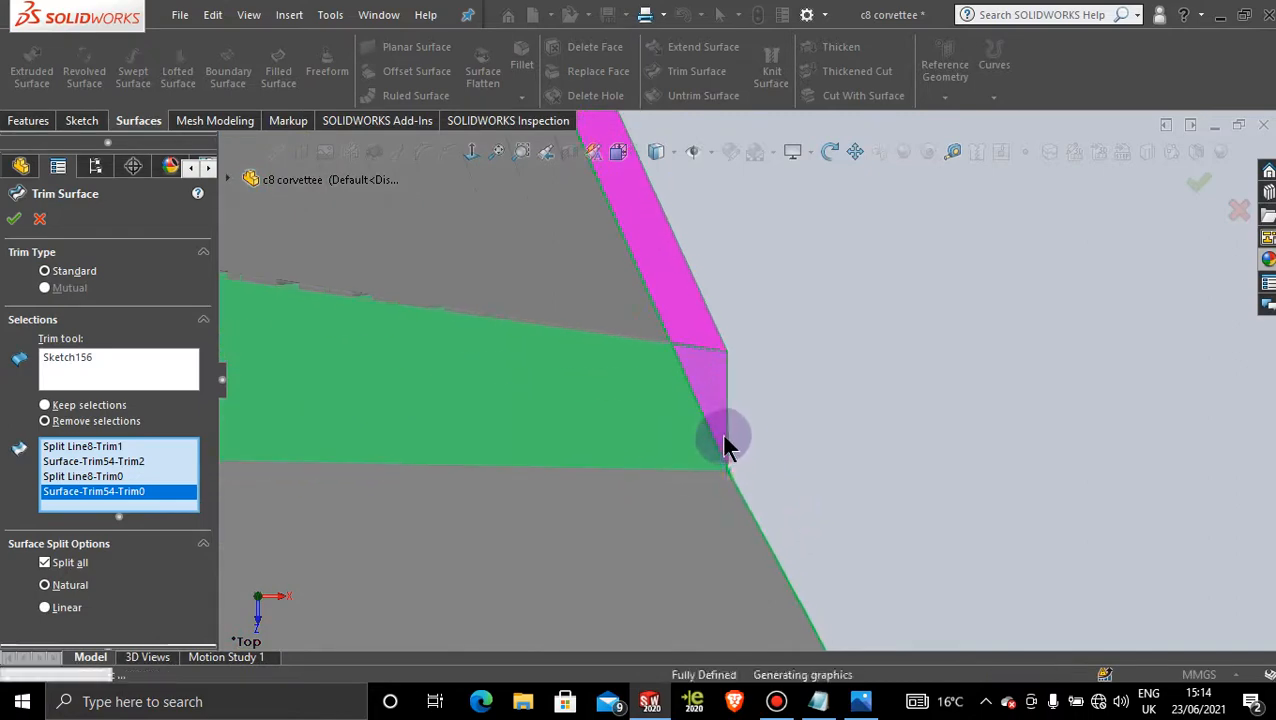
pyautogui.click(13, 219)
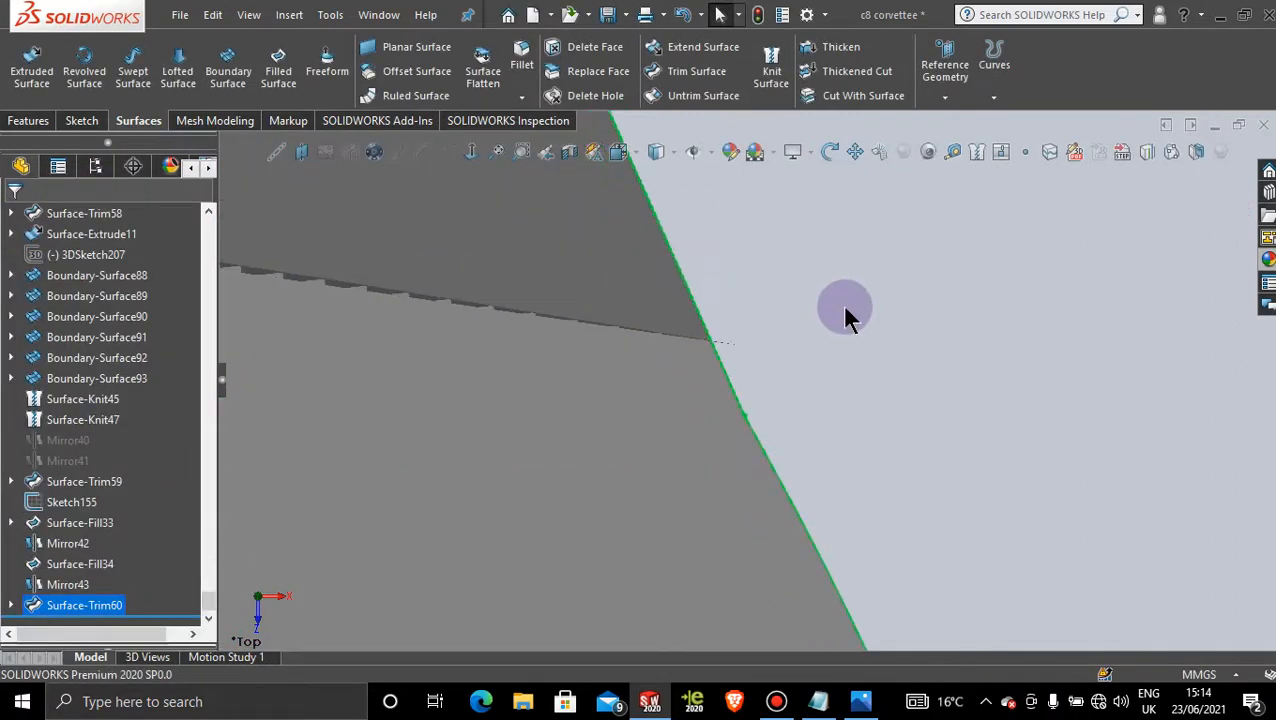
# - Show the outline sketch used by the last surface trim so it can serve as a trim tool again
pyautogui.moveTo(801, 362); pyautogui.dragTo(488, 289, button='middle')
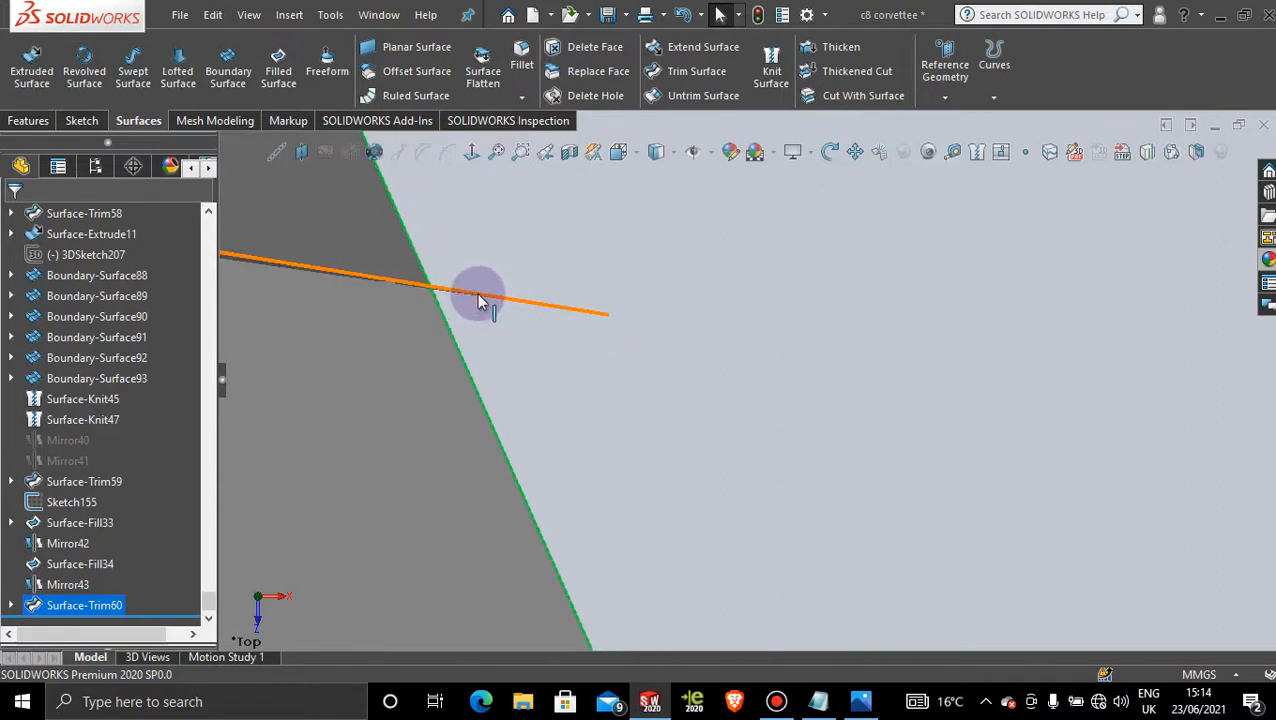
pyautogui.scroll(3, 719, 377)
pyautogui.scroll(5, 720, 379)
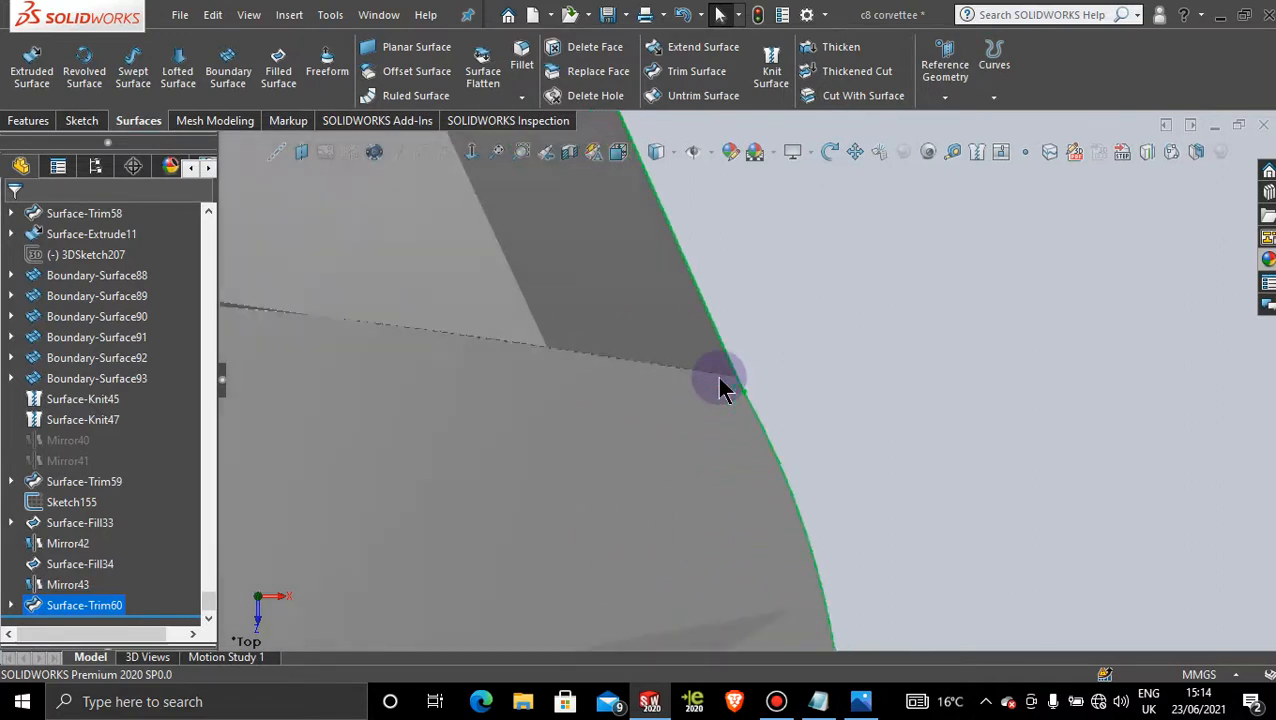
pyautogui.scroll(-5, 790, 598)
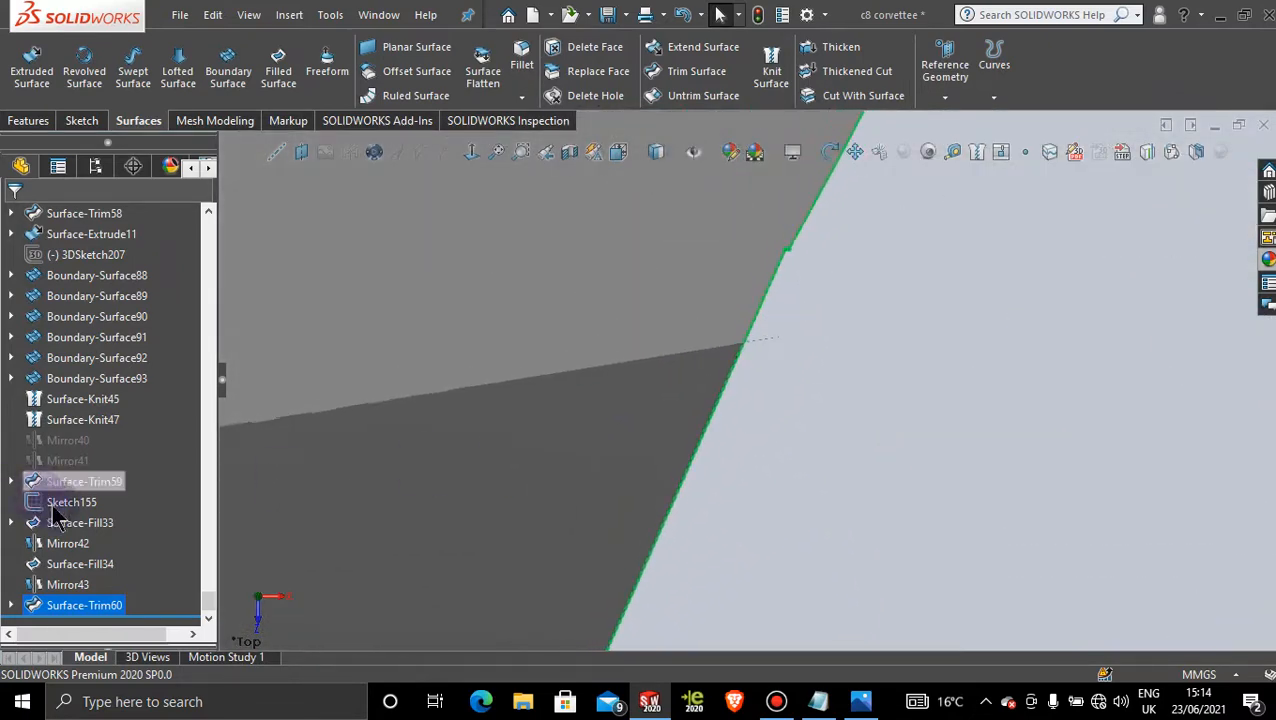
pyautogui.click(11, 605)
pyautogui.click(90, 605)
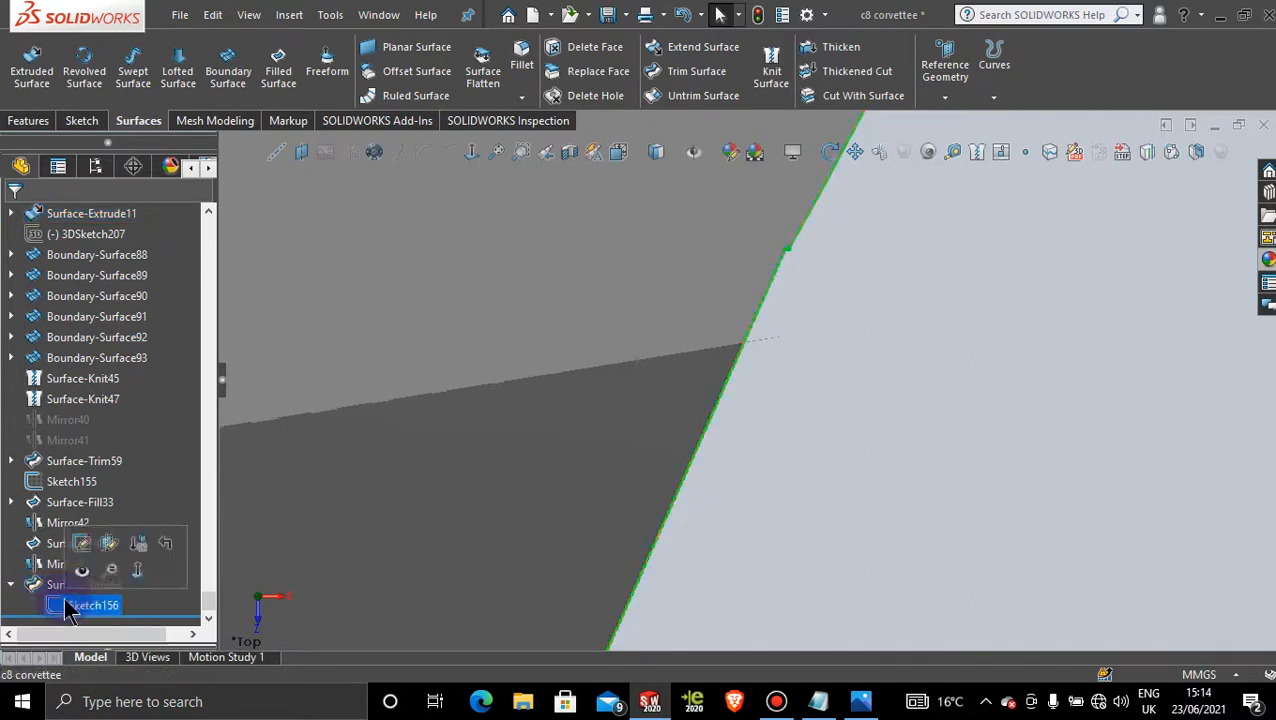
pyautogui.click(82, 574)
pyautogui.click(1145, 264)
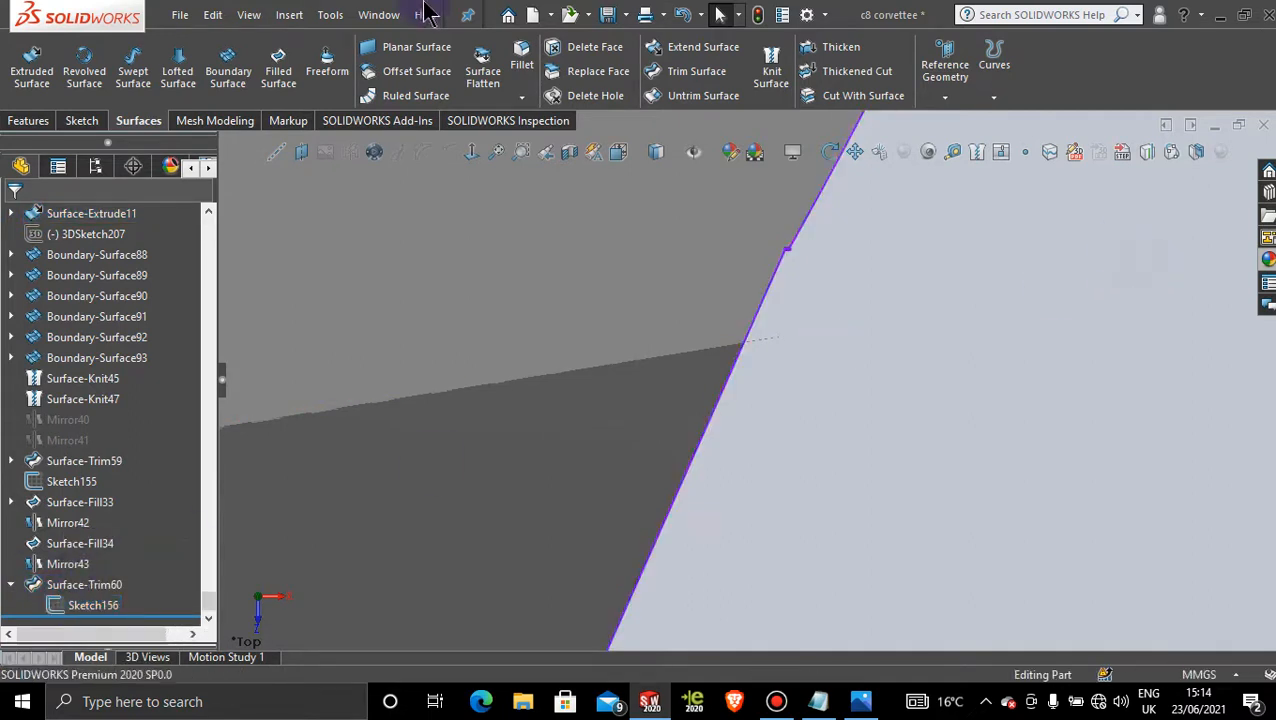
# - Start another standard surface trim with the outline sketch as trim tool and mark the remaining thin sliver at one front corner for removal
pyautogui.click(728, 72)
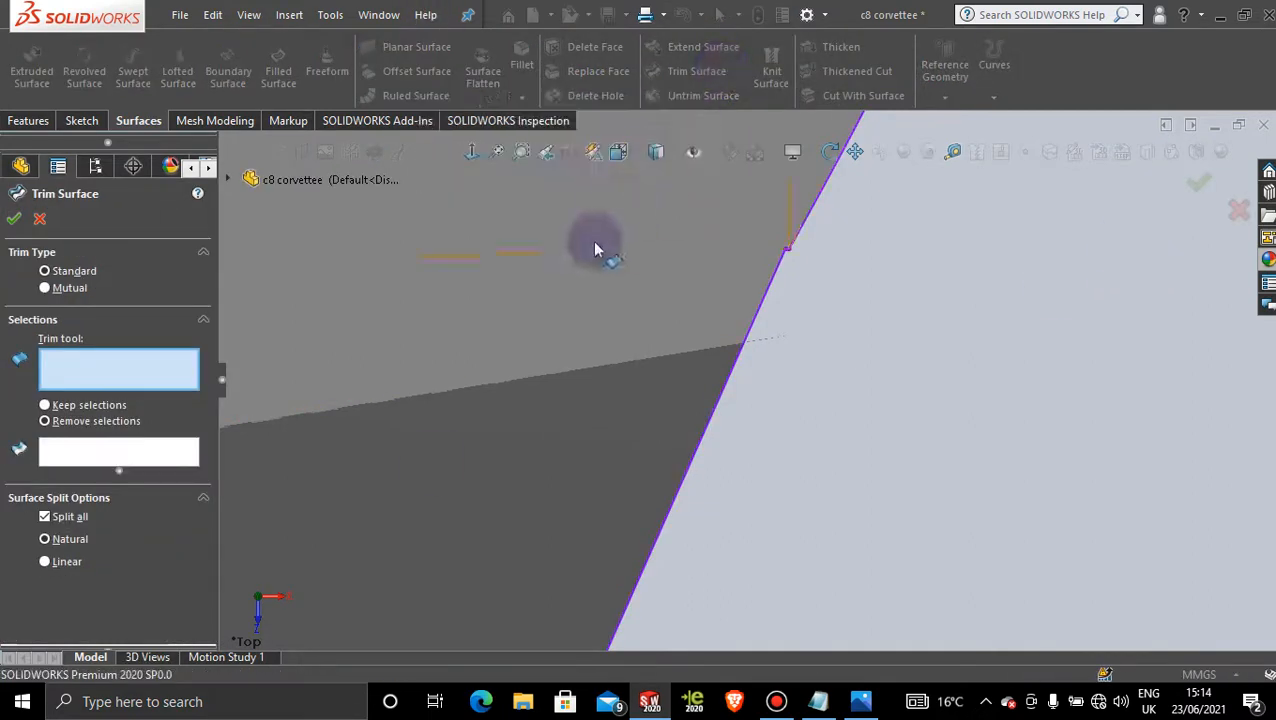
pyautogui.click(819, 199)
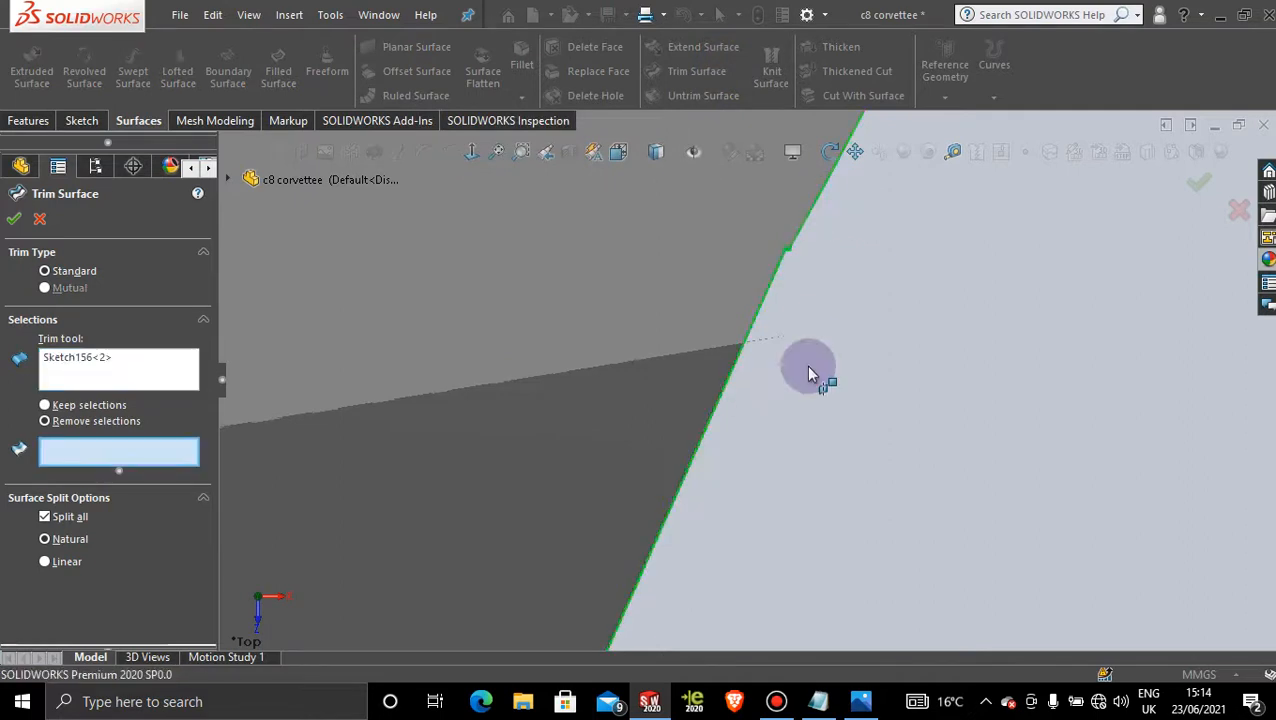
pyautogui.scroll(-5, 800, 360)
pyautogui.scroll(-6, 670, 345)
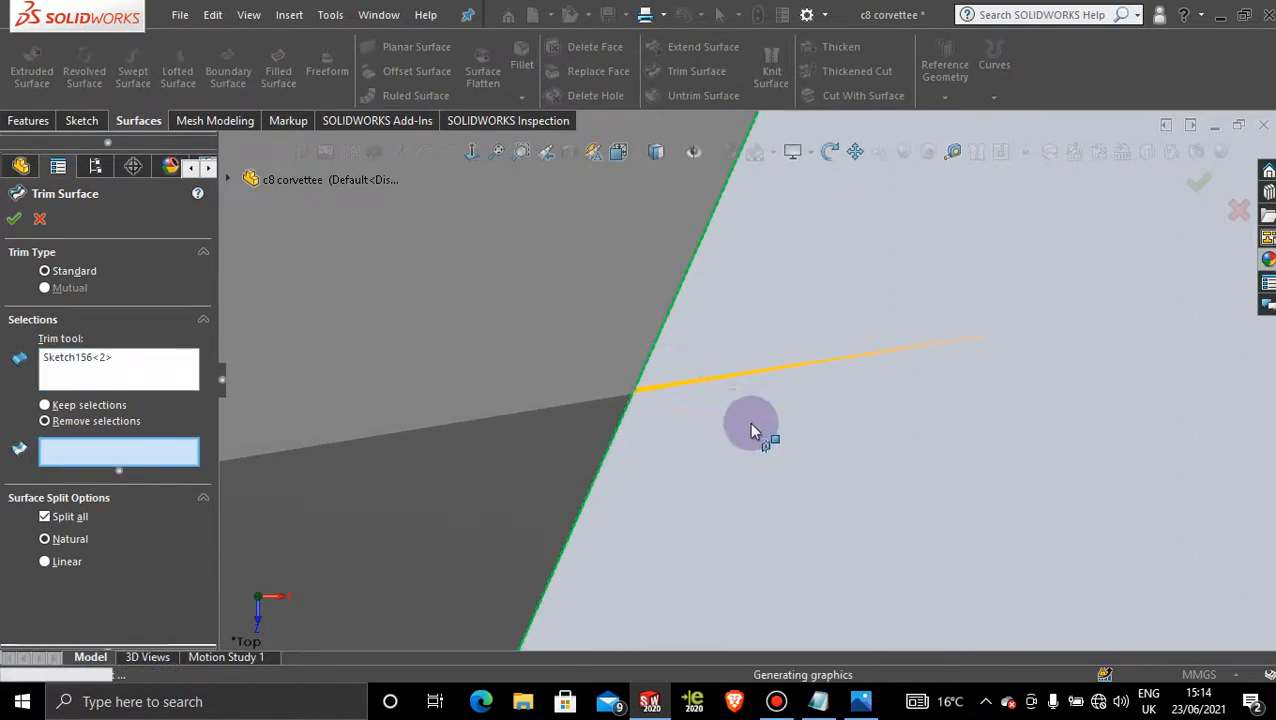
pyautogui.click(714, 387)
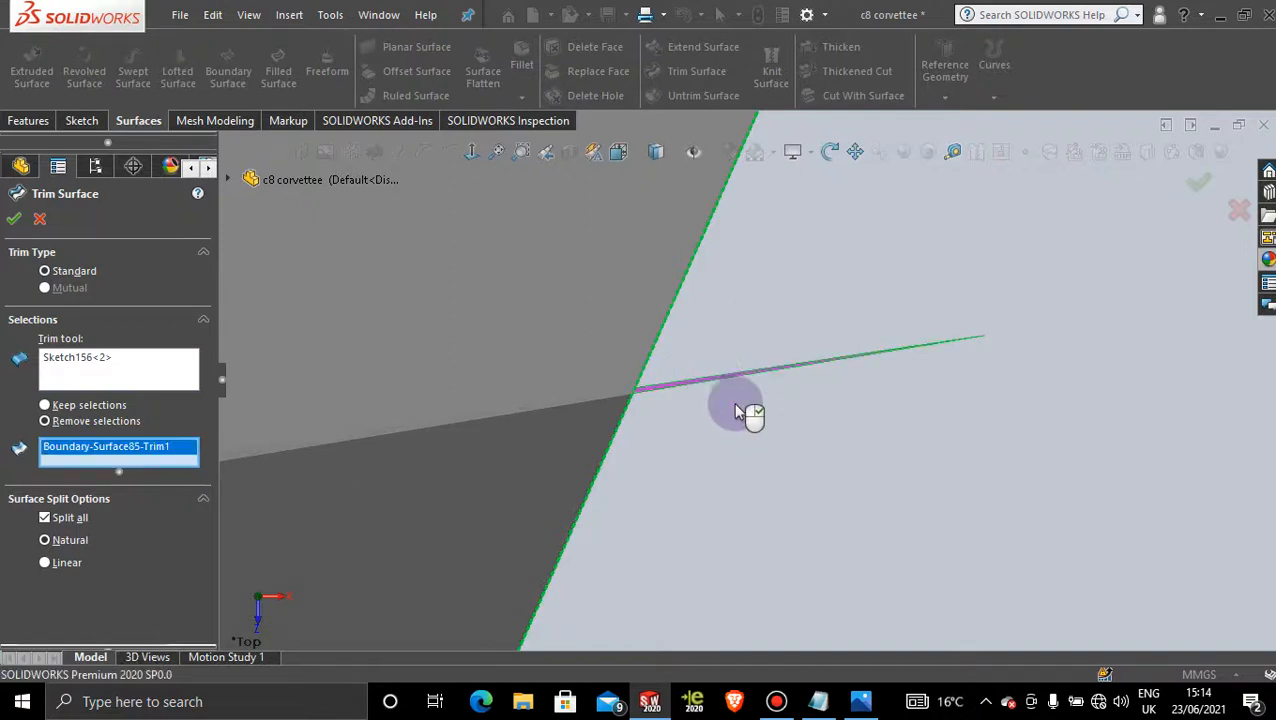
pyautogui.scroll(-6, 704, 410)
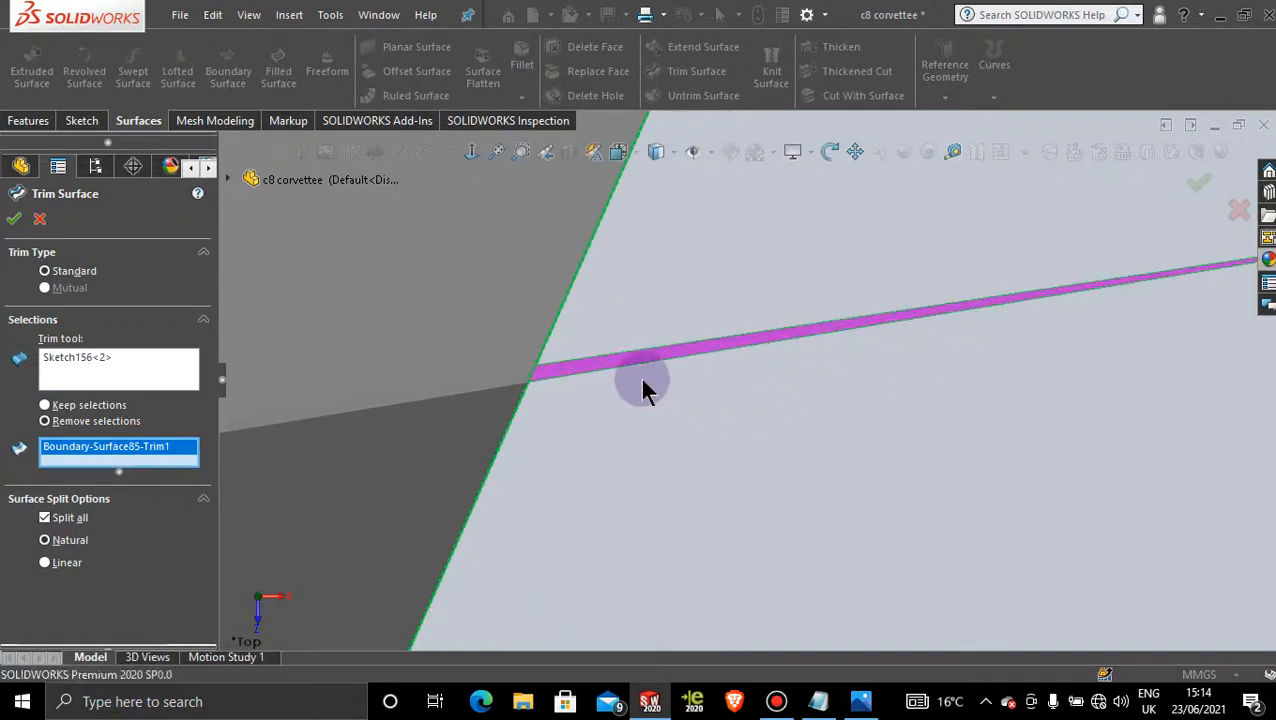
pyautogui.scroll(6, 795, 366)
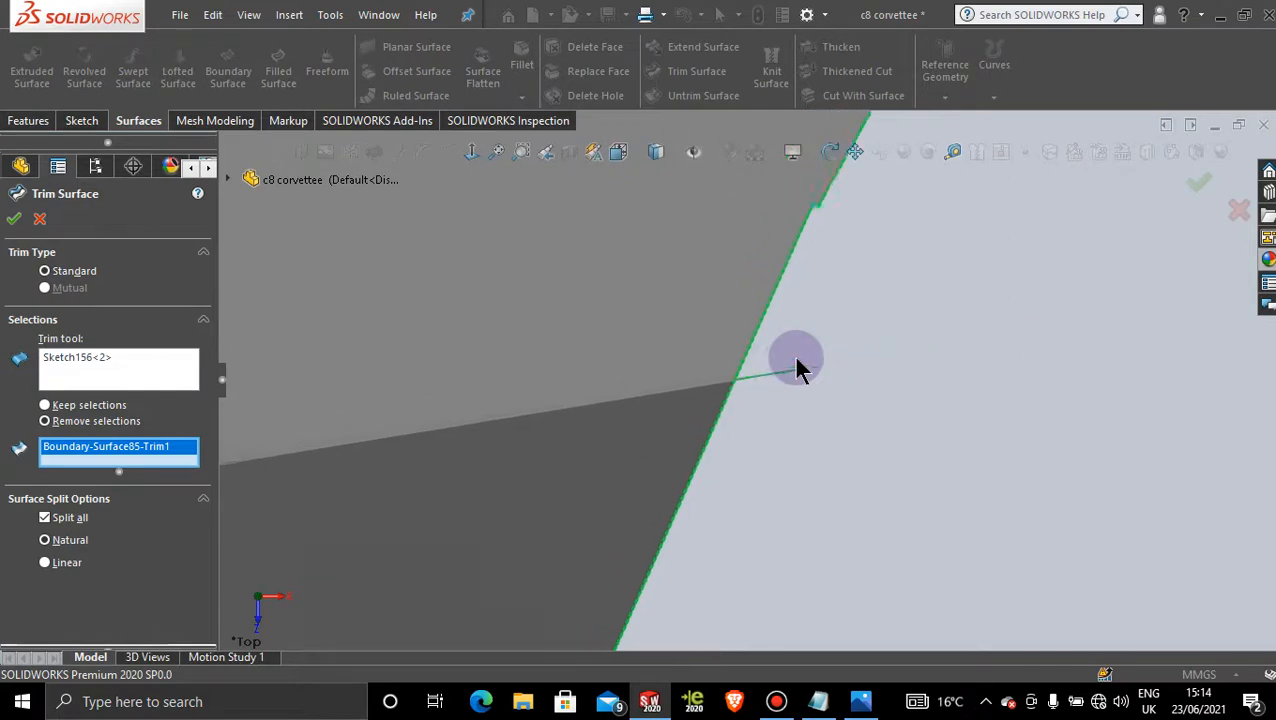
# - Add the leftover sliver at the opposite front corner to the removal selection and apply the second surface trim
pyautogui.scroll(5, 795, 366)
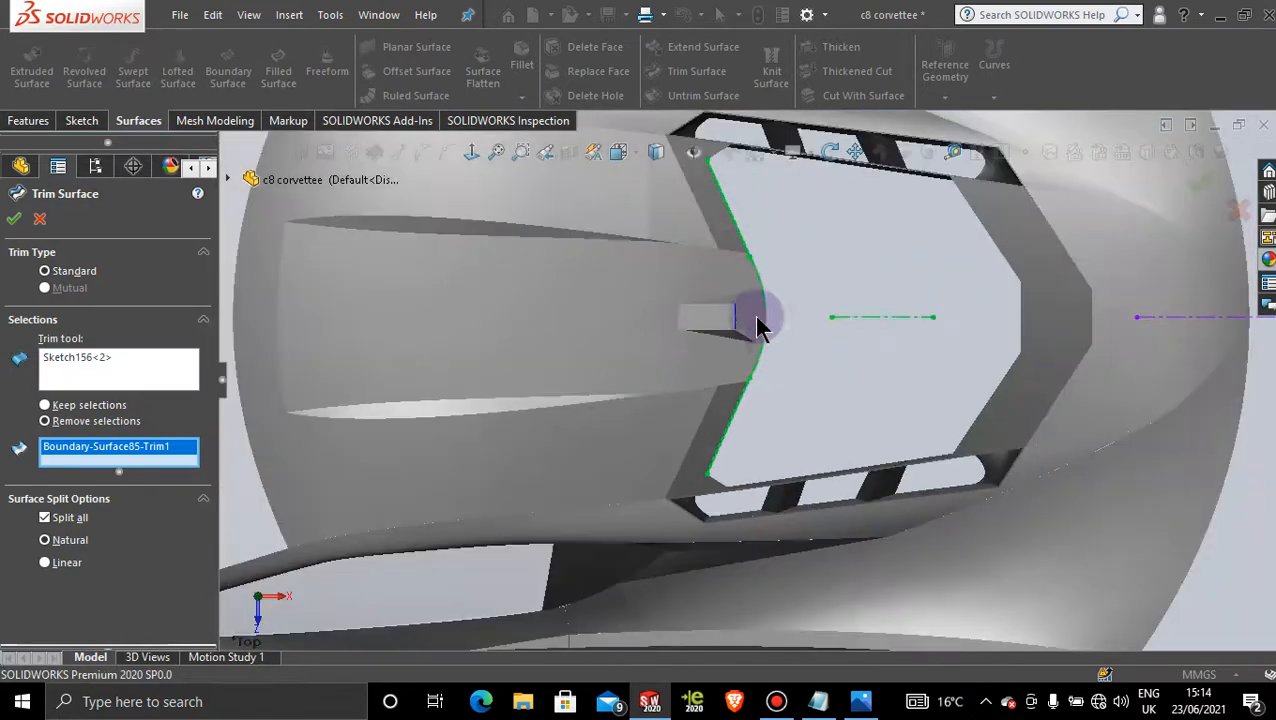
pyautogui.scroll(-5, 750, 271)
pyautogui.scroll(-3, 752, 267)
pyautogui.scroll(-7, 783, 346)
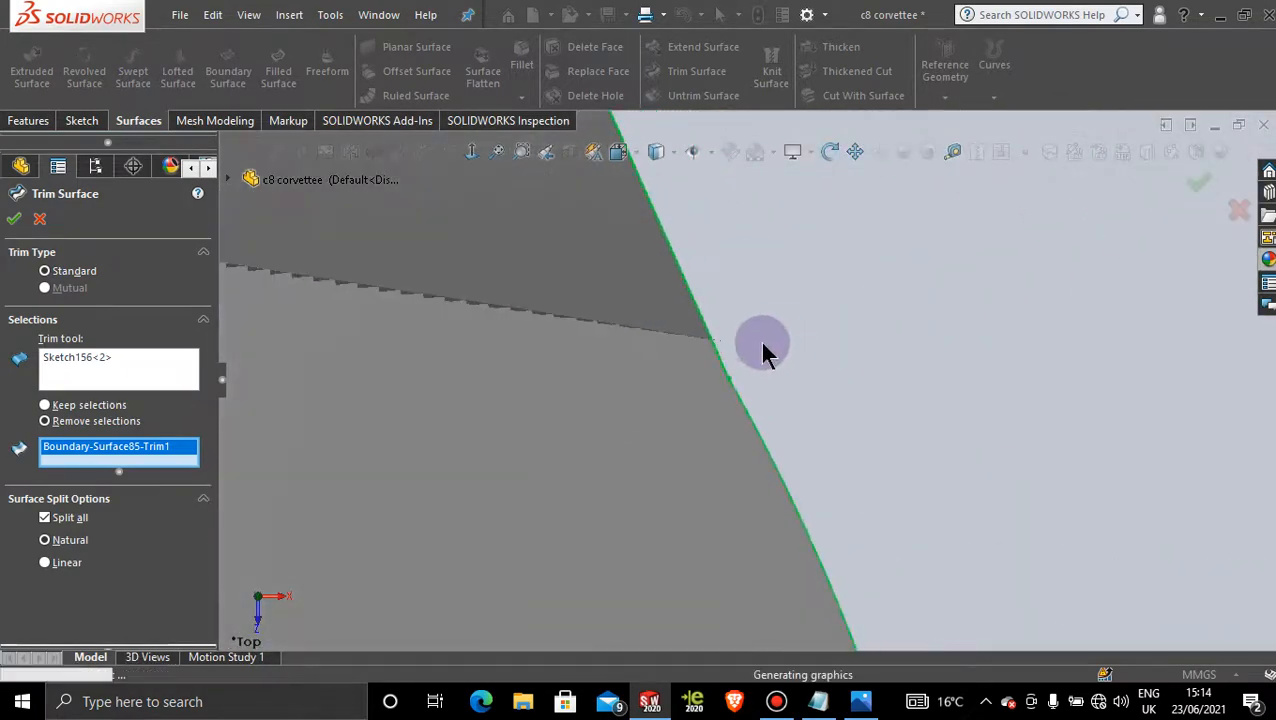
pyautogui.scroll(-8, 697, 360)
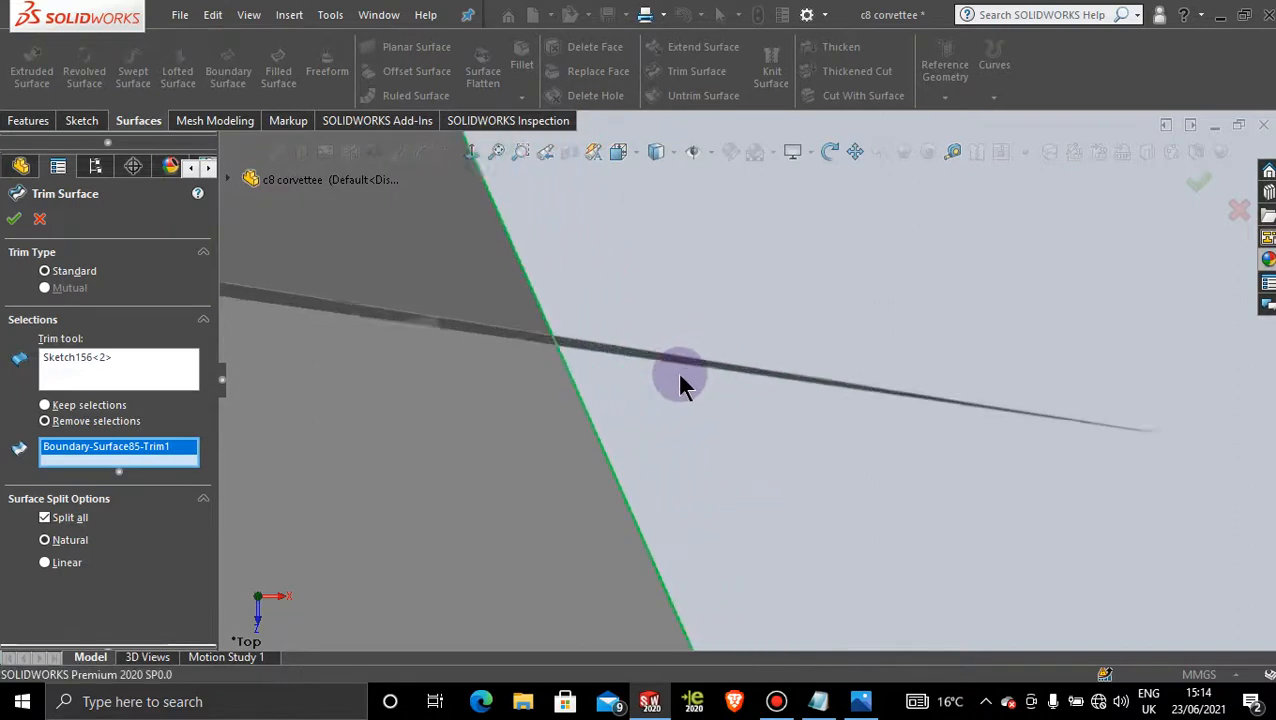
pyautogui.click(670, 356)
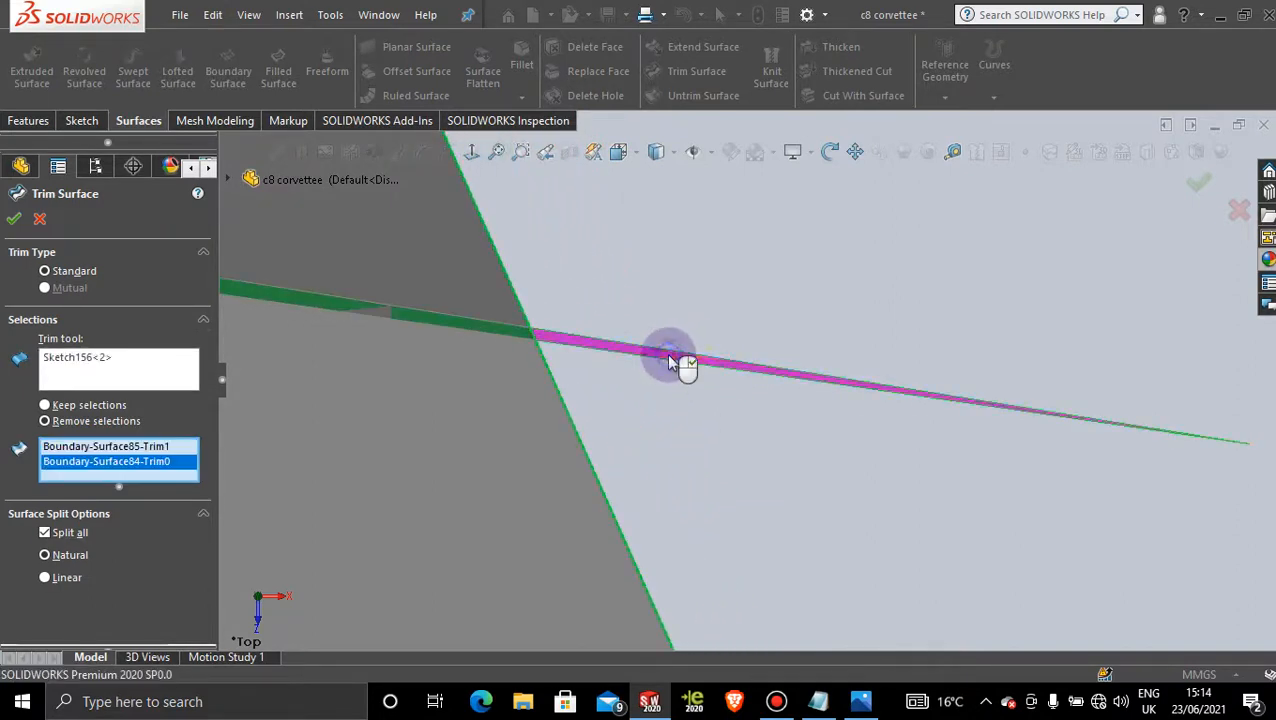
pyautogui.click(12, 220)
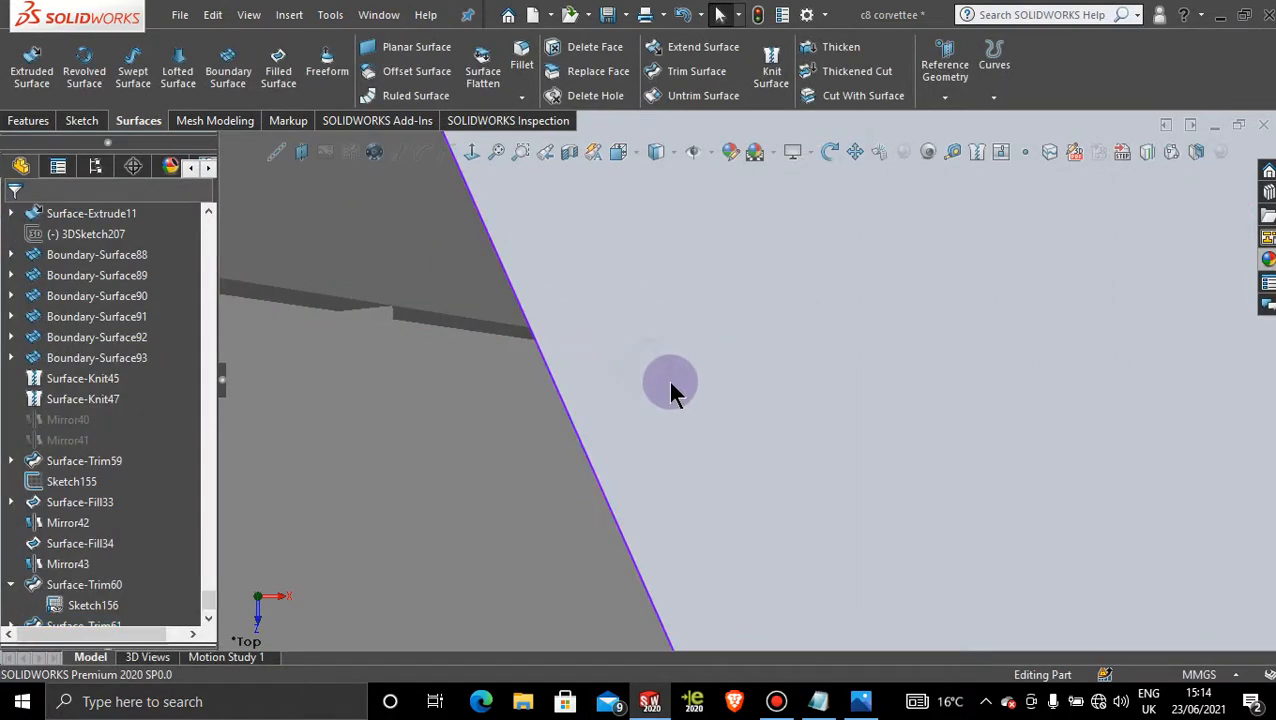
# - Hide the outline sketch along the front edge of the rear window opening
pyautogui.scroll(3, 672, 390)
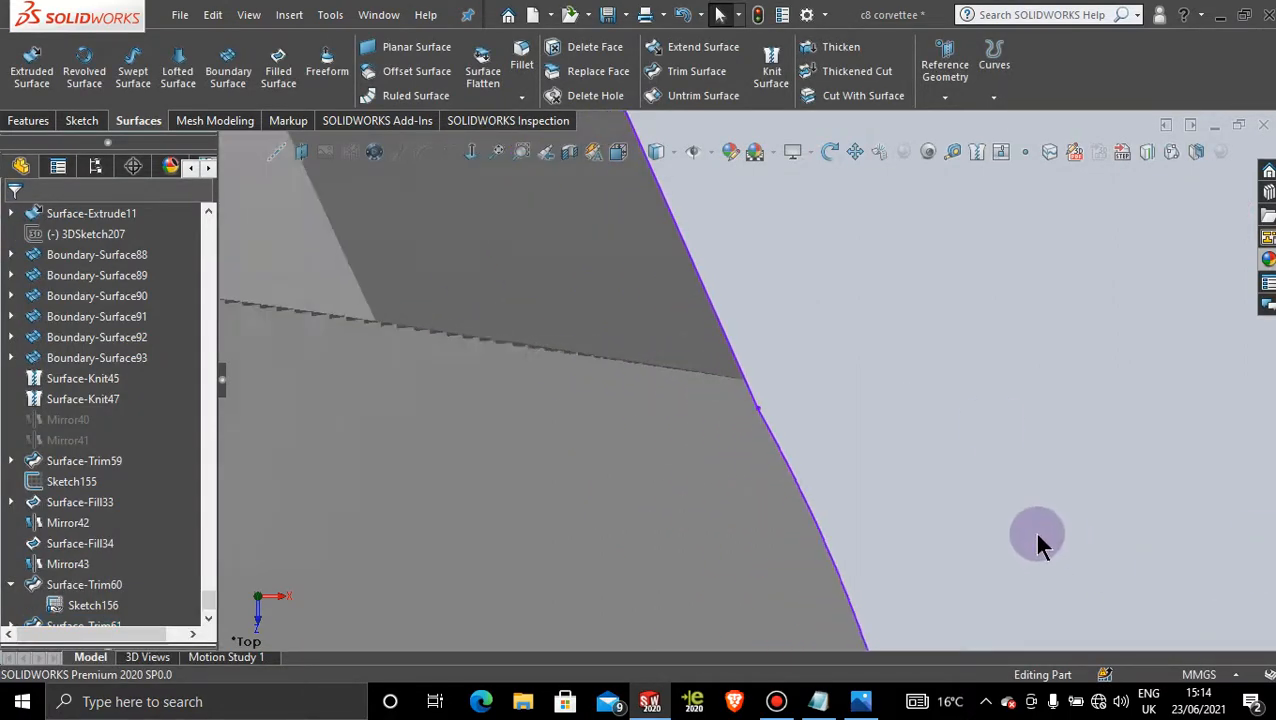
pyautogui.scroll(5, 1035, 535)
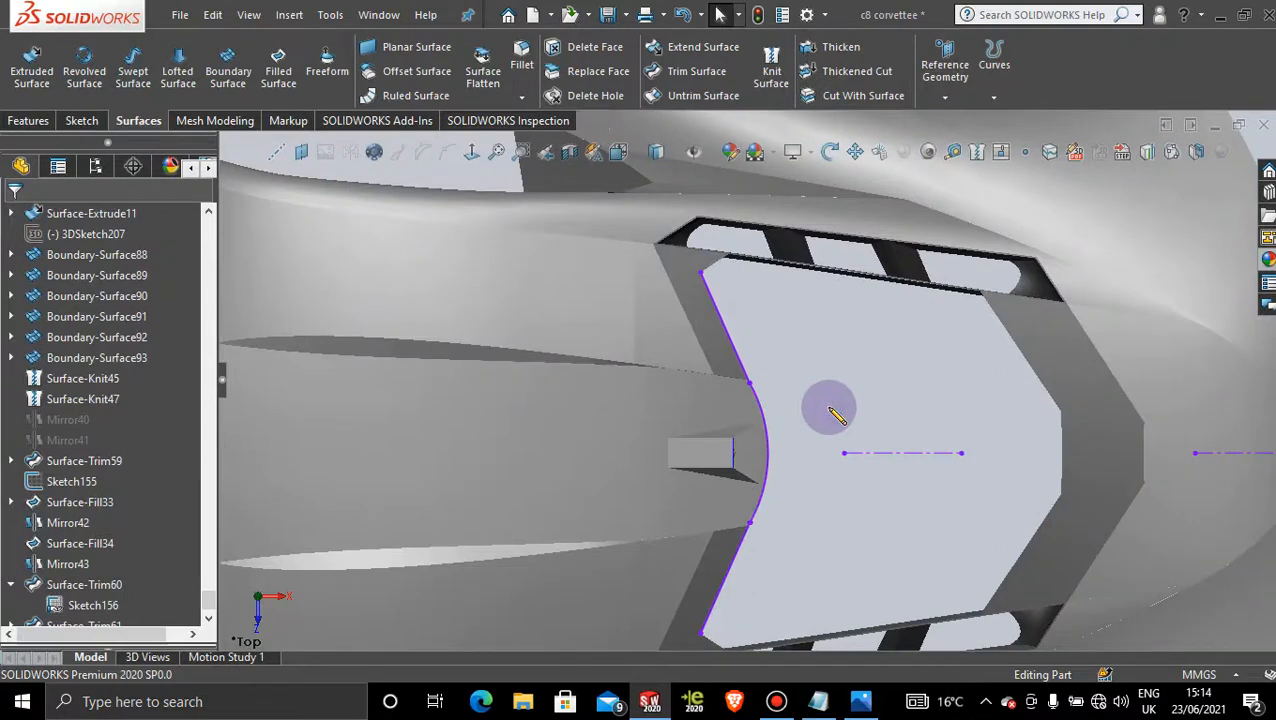
pyautogui.rightClick(753, 400)
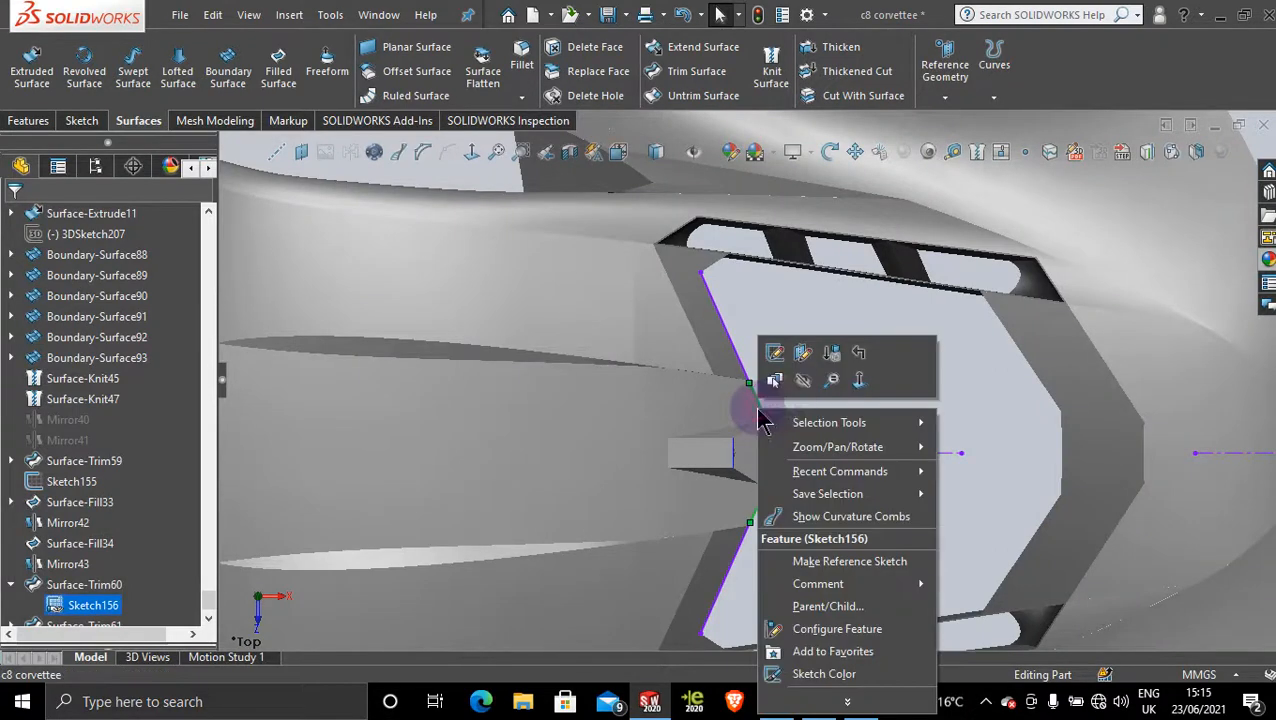
pyautogui.click(804, 382)
pyautogui.scroll(5, 830, 473)
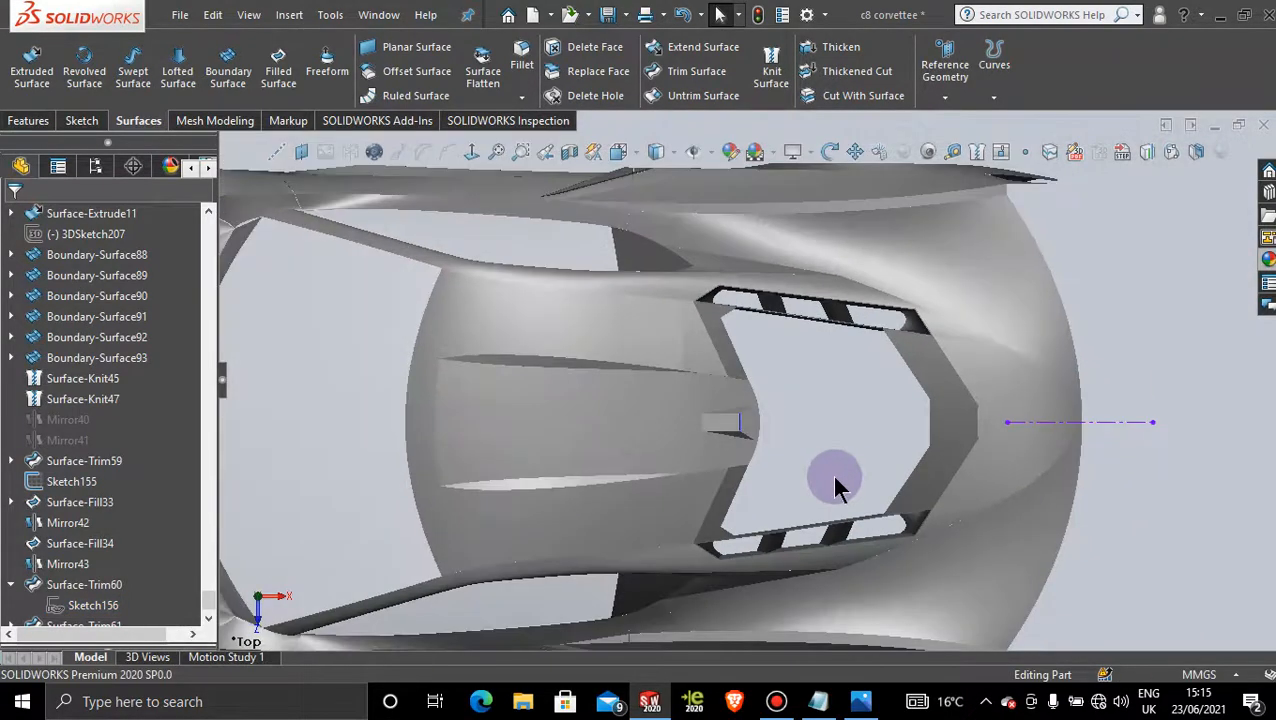
pyautogui.scroll(-5, 830, 473)
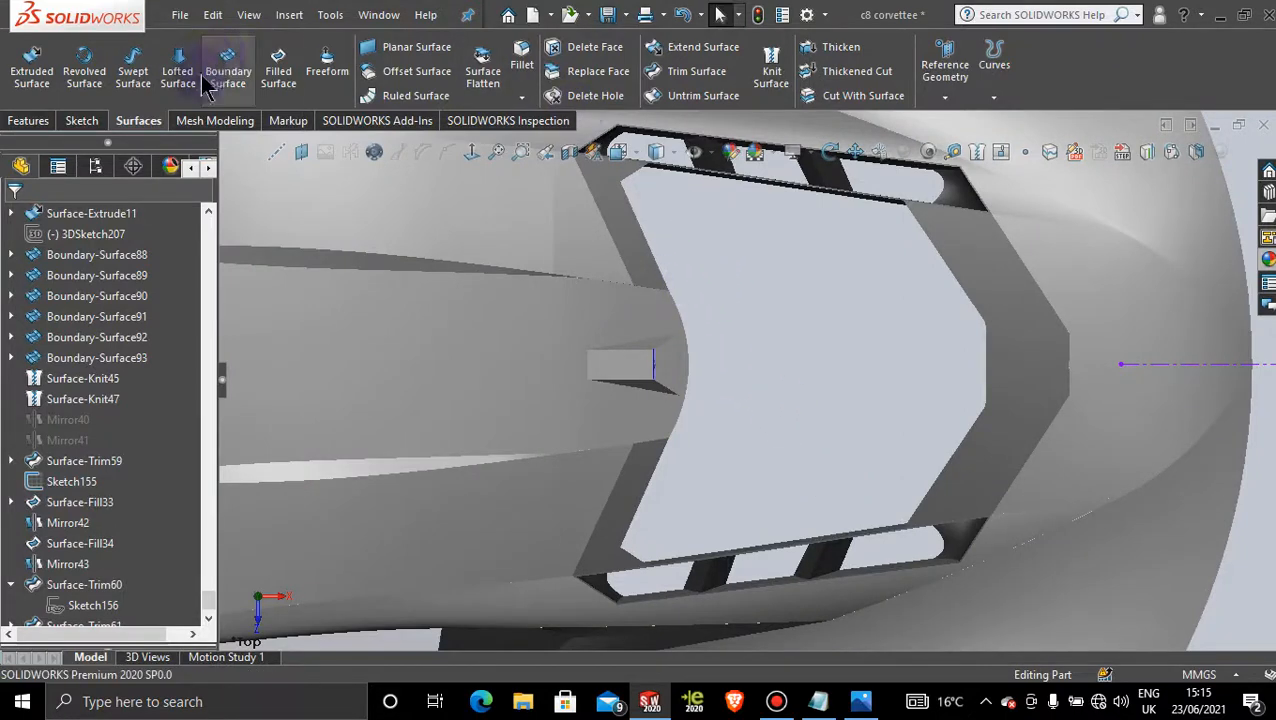
# - Start a 3D sketch and begin a spline at the window opening's front corner, placing points along the angled frame edge
pyautogui.click(81, 124)
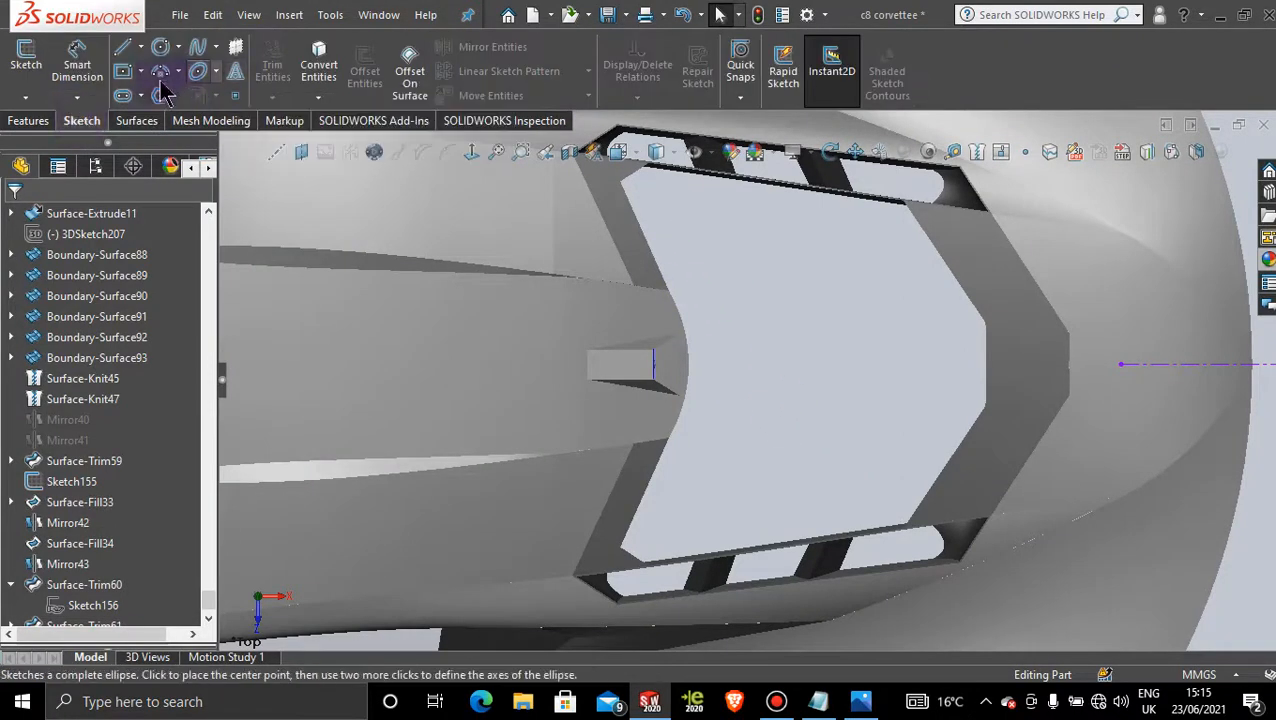
pyautogui.click(25, 97)
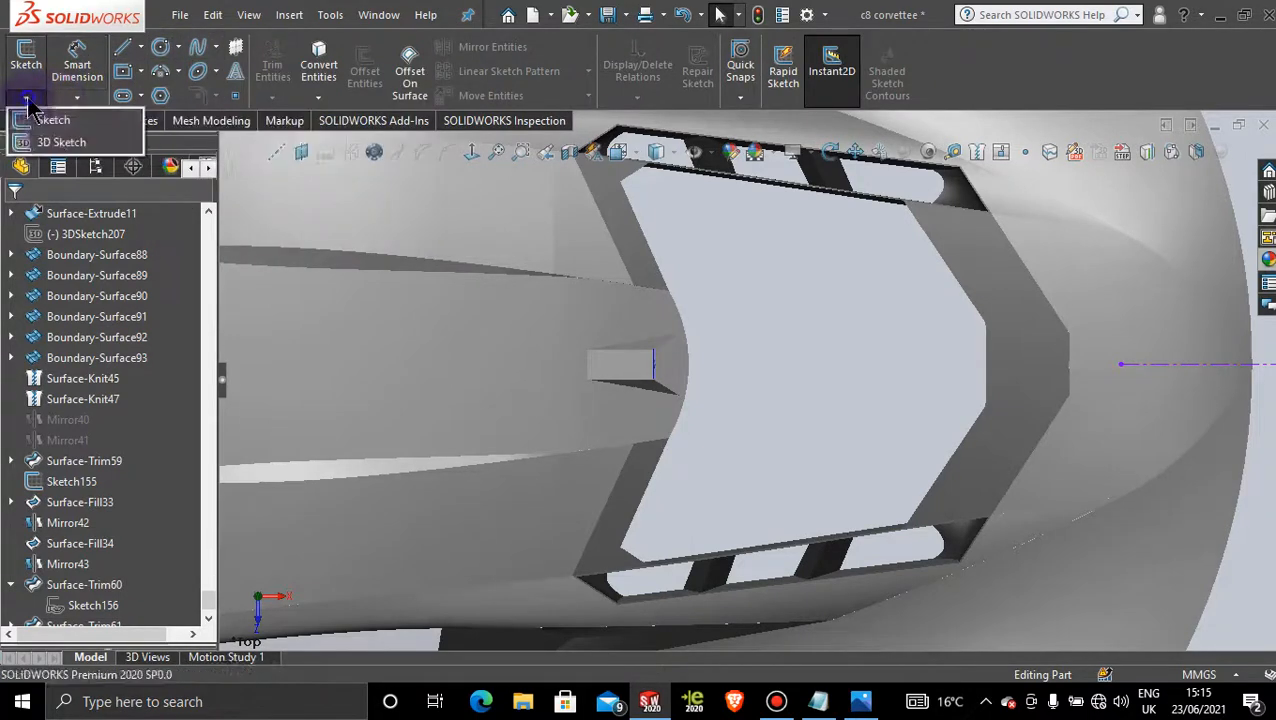
pyautogui.click(45, 139)
pyautogui.click(199, 50)
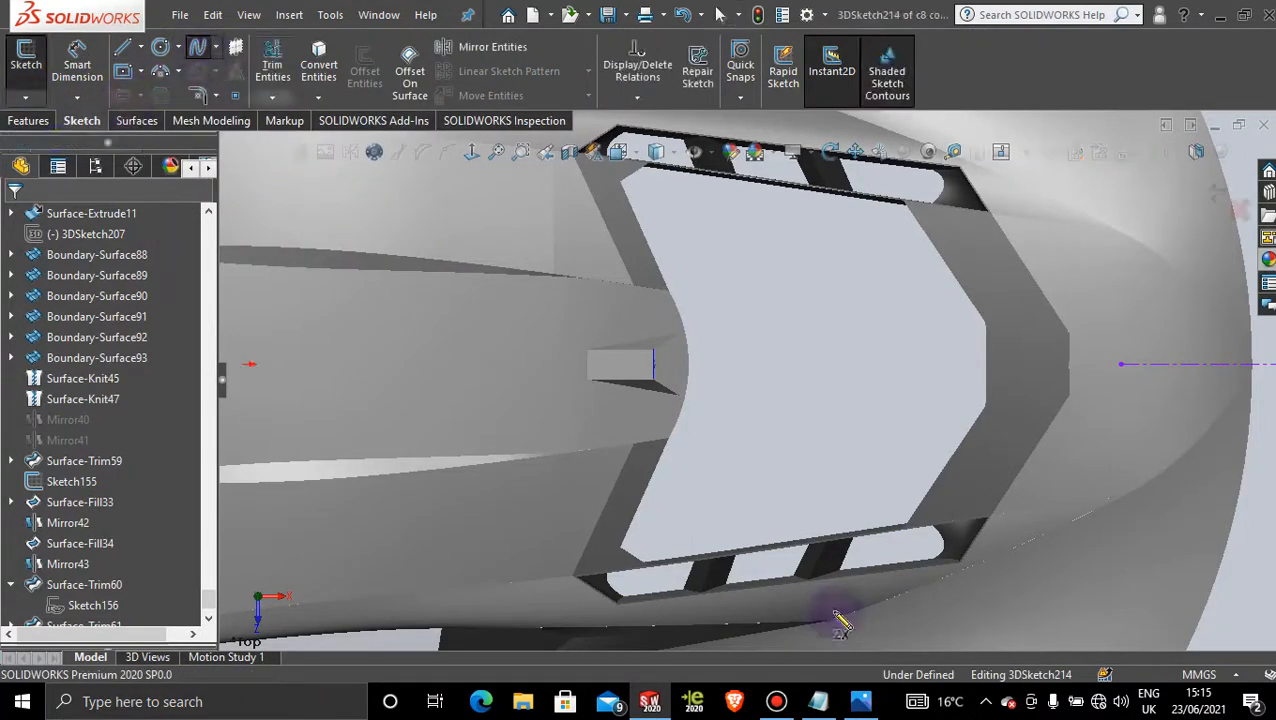
pyautogui.scroll(3, 763, 578)
pyautogui.scroll(-5, 720, 490)
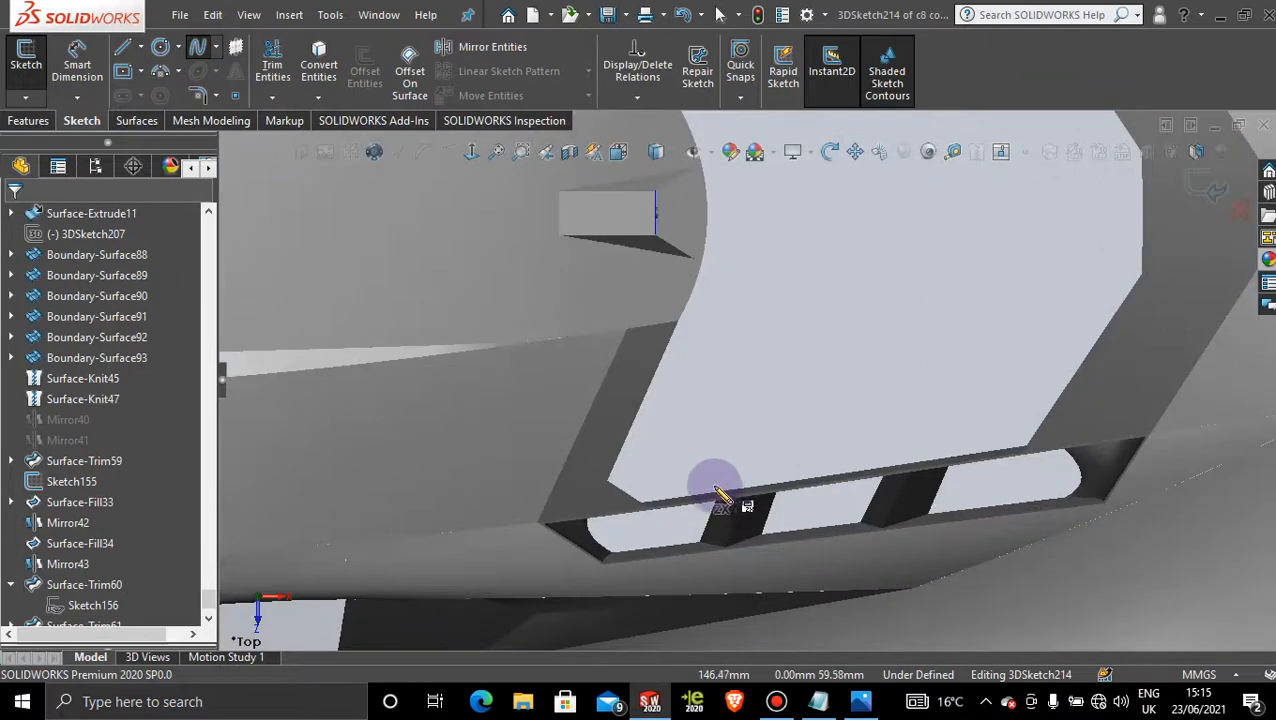
pyautogui.scroll(-2, 732, 327)
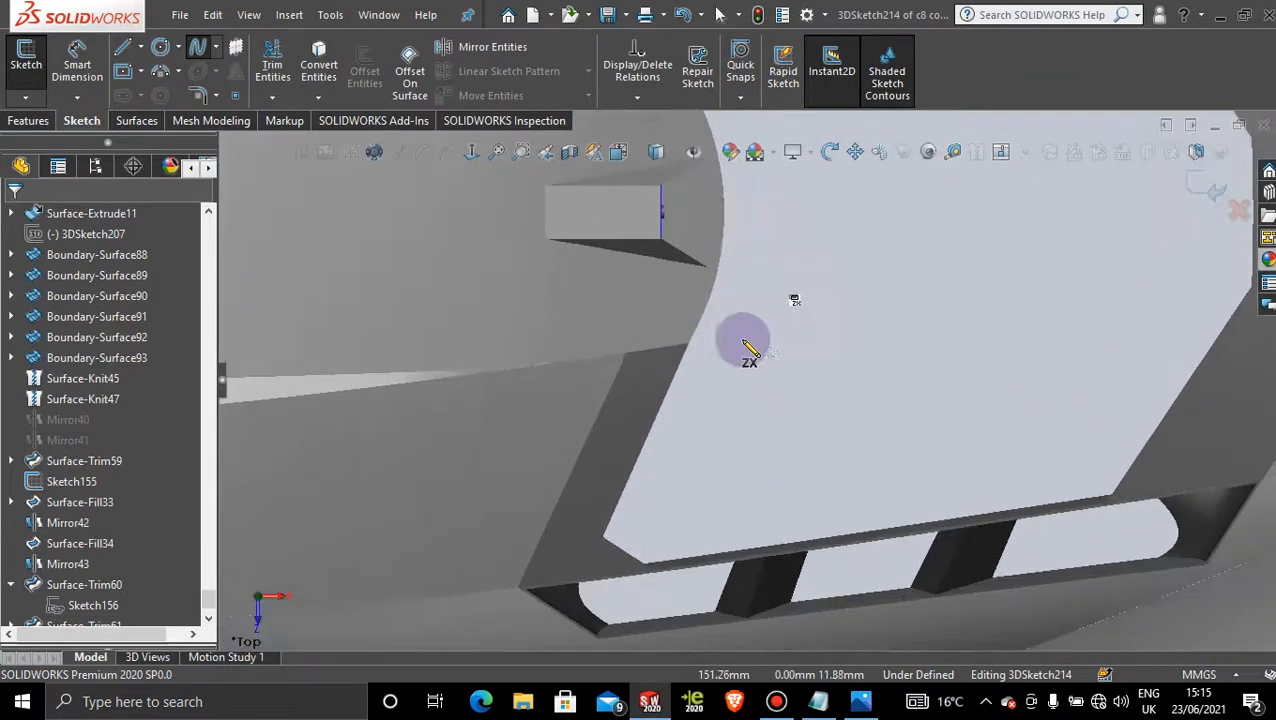
pyautogui.click(603, 540)
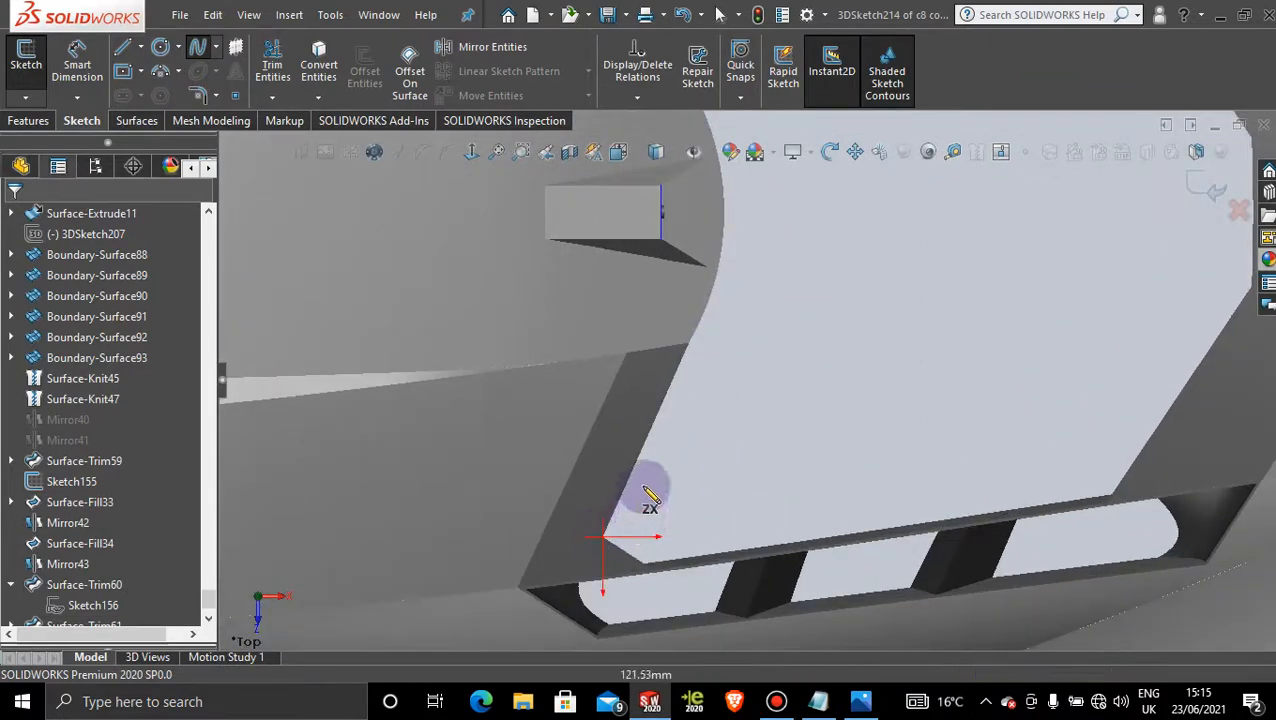
pyautogui.click(648, 468)
pyautogui.scroll(-2, 660, 465)
pyautogui.scroll(-1, 676, 440)
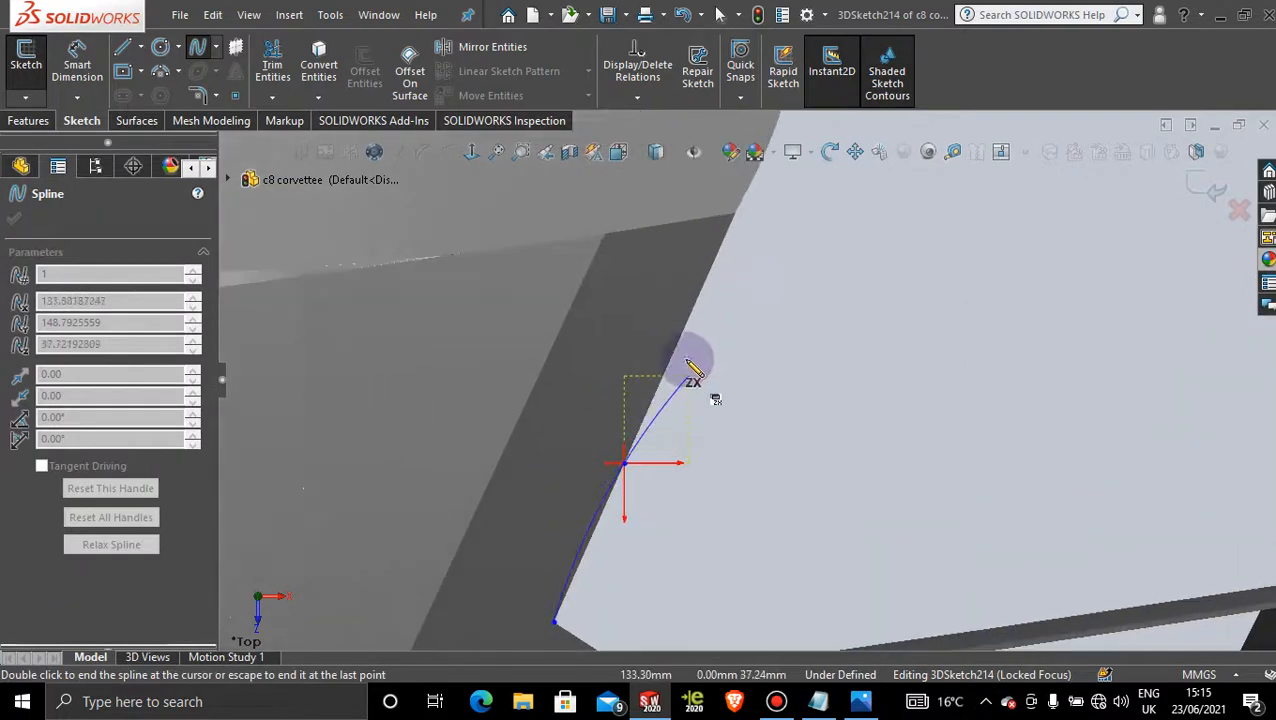
pyautogui.click(671, 363)
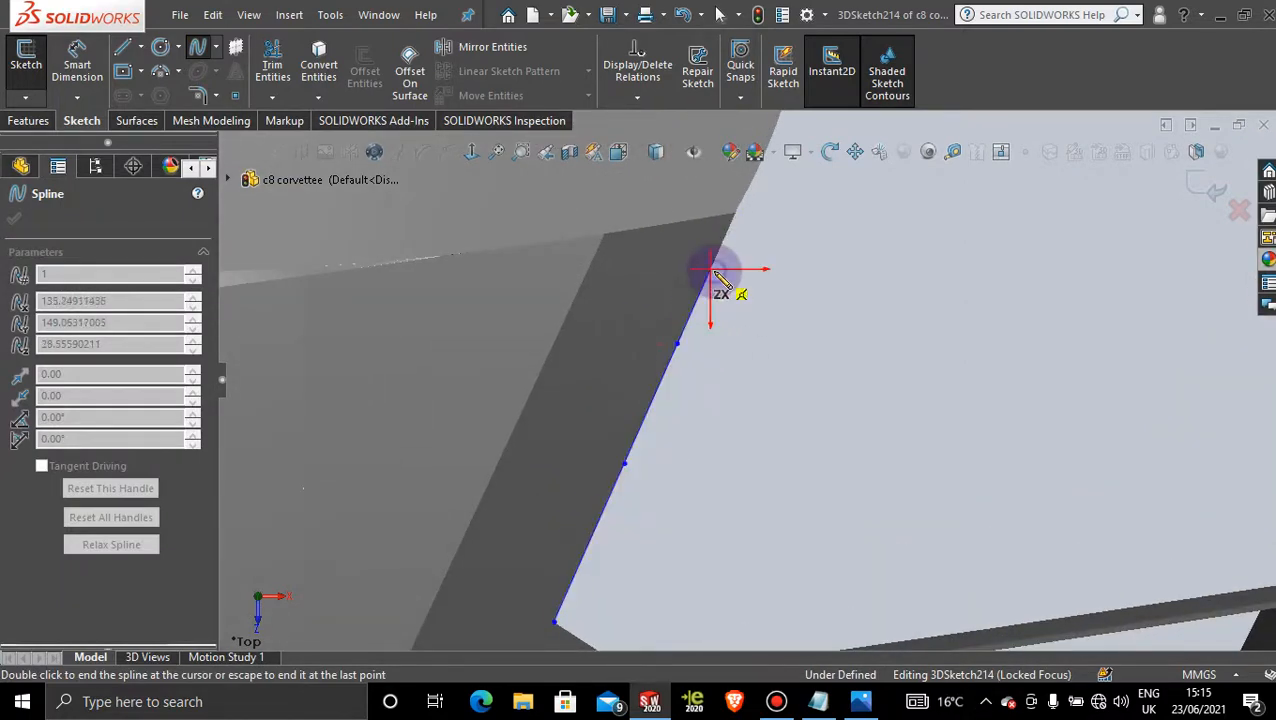
# - Continue the spline past the end of the angled frame edge and along the curved front edge to the car's centreline
pyautogui.scroll(3, 723, 285)
pyautogui.scroll(-2, 725, 290)
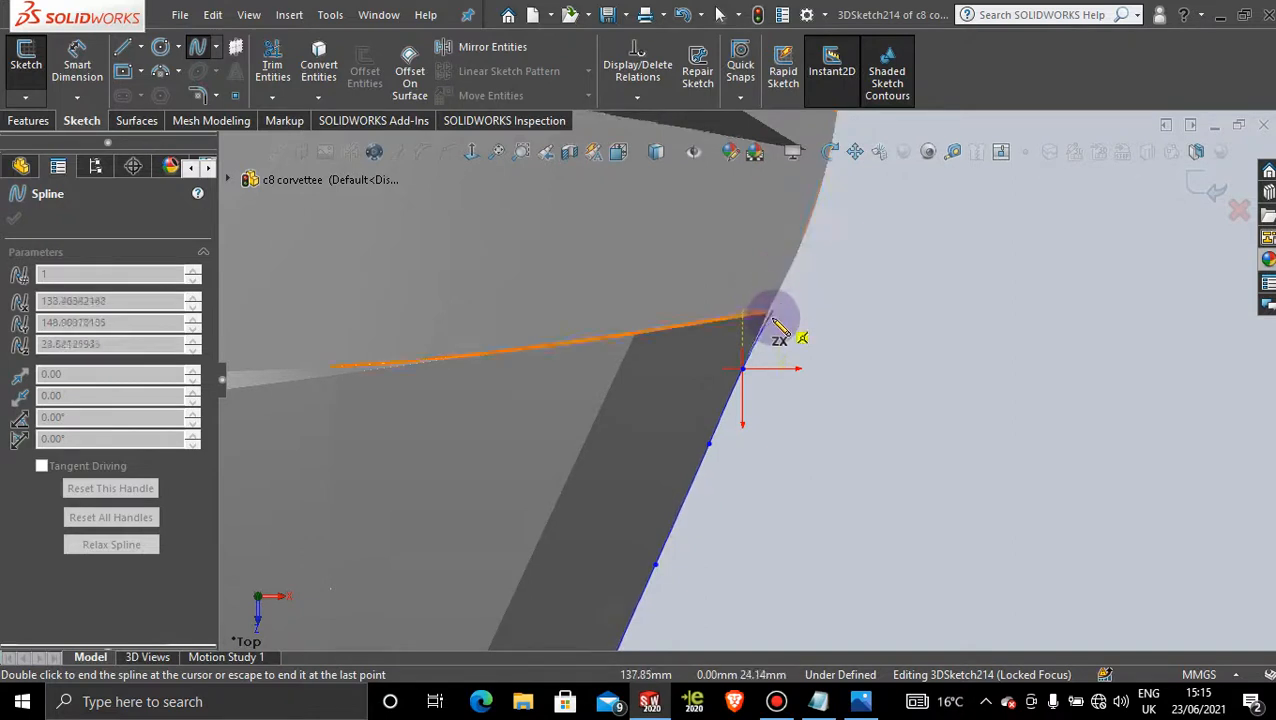
pyautogui.scroll(-4, 792, 288)
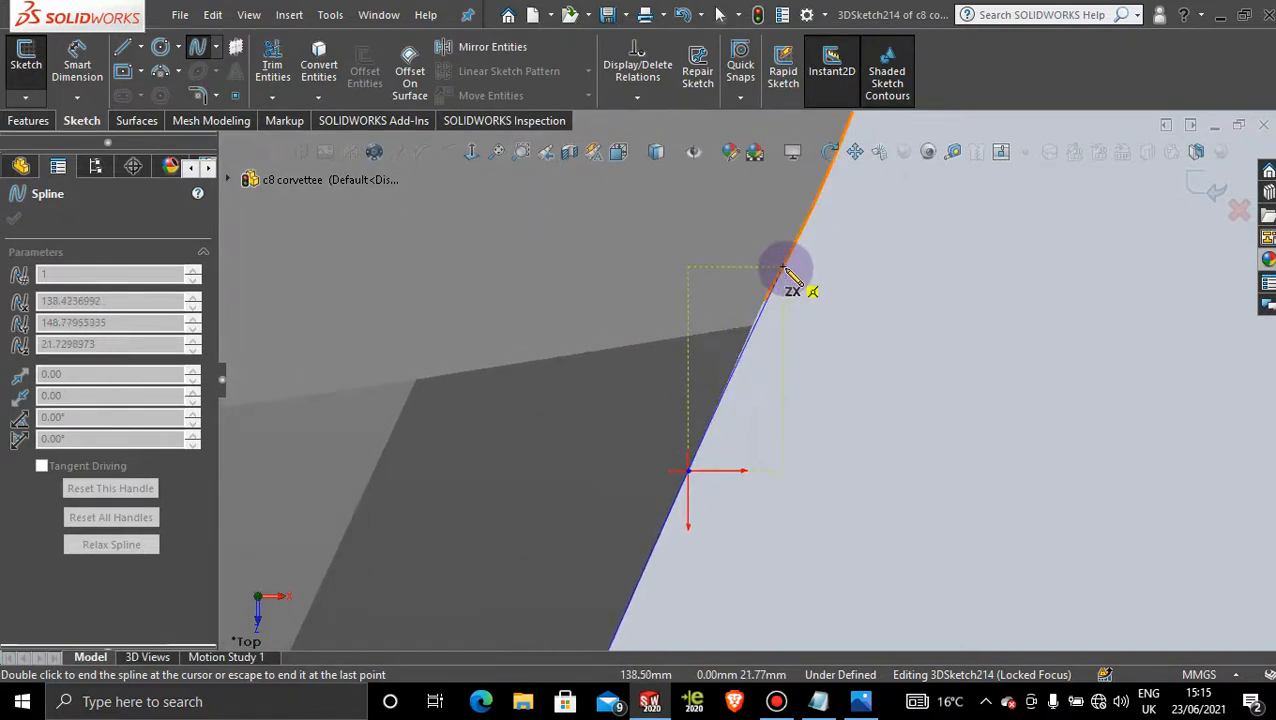
pyautogui.click(786, 270)
pyautogui.scroll(4, 812, 300)
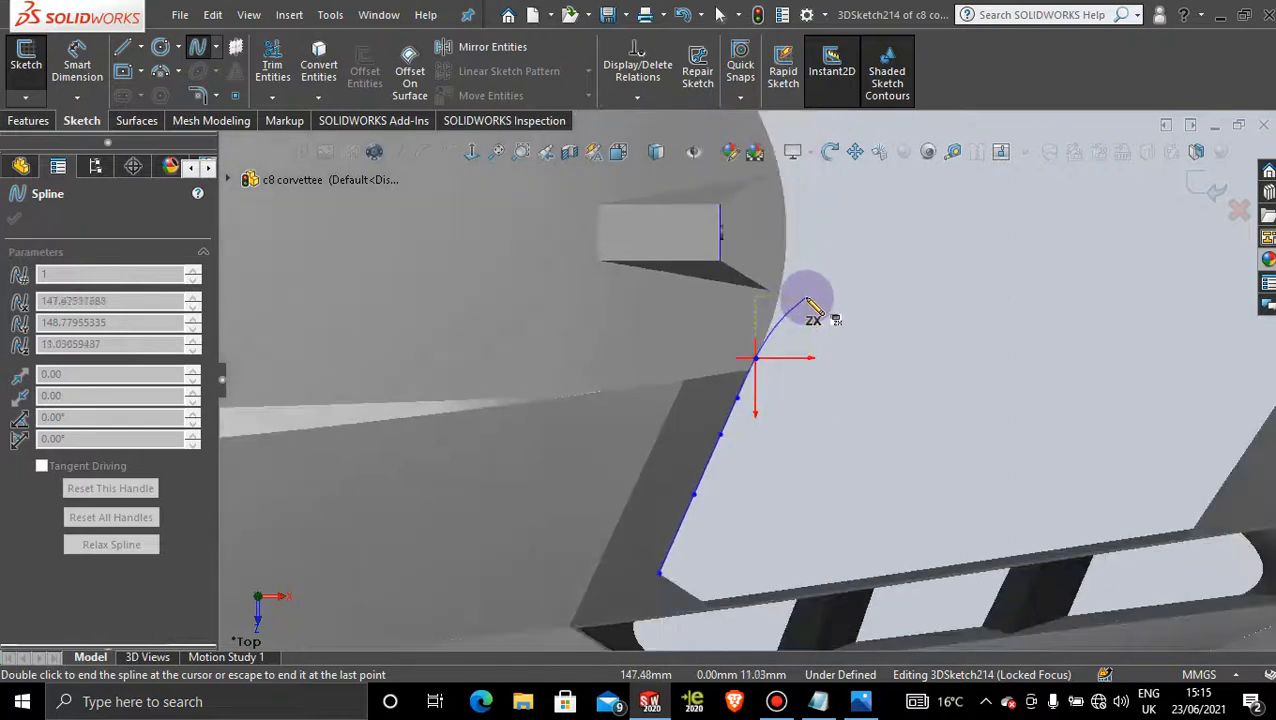
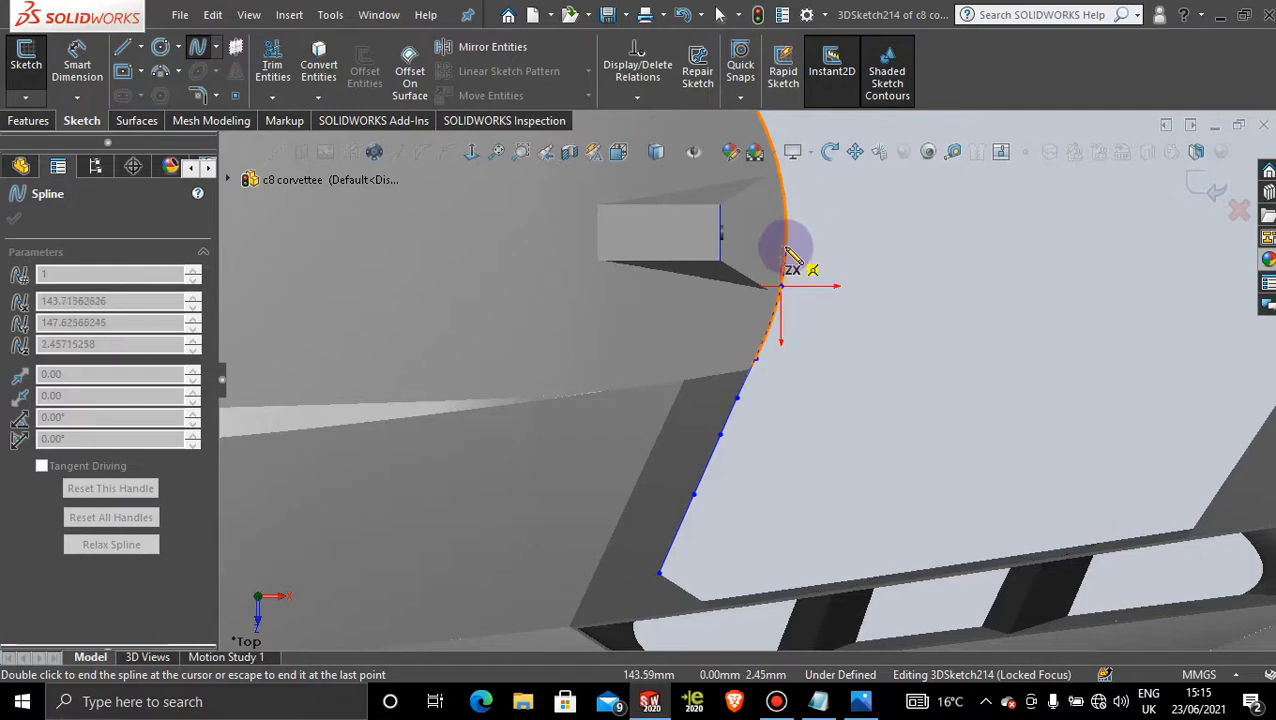
pyautogui.scroll(5, 852, 342)
pyautogui.scroll(-4, 803, 336)
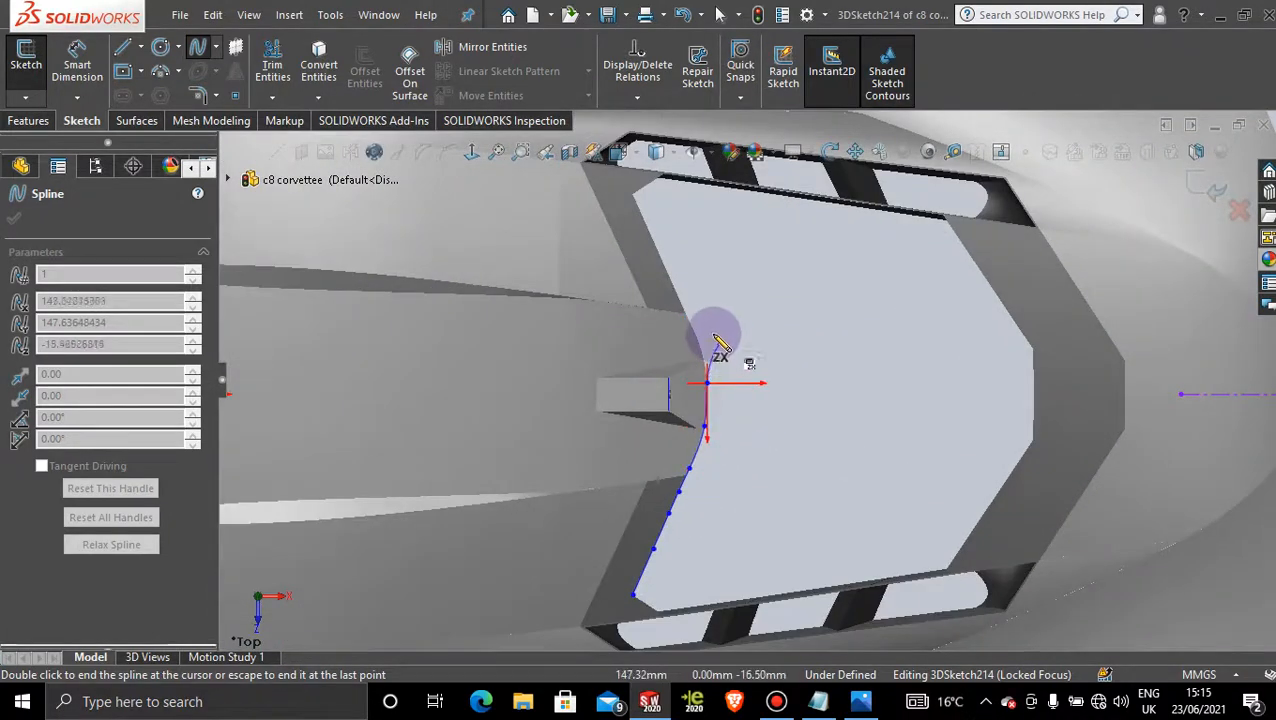
pyautogui.scroll(-3, 699, 330)
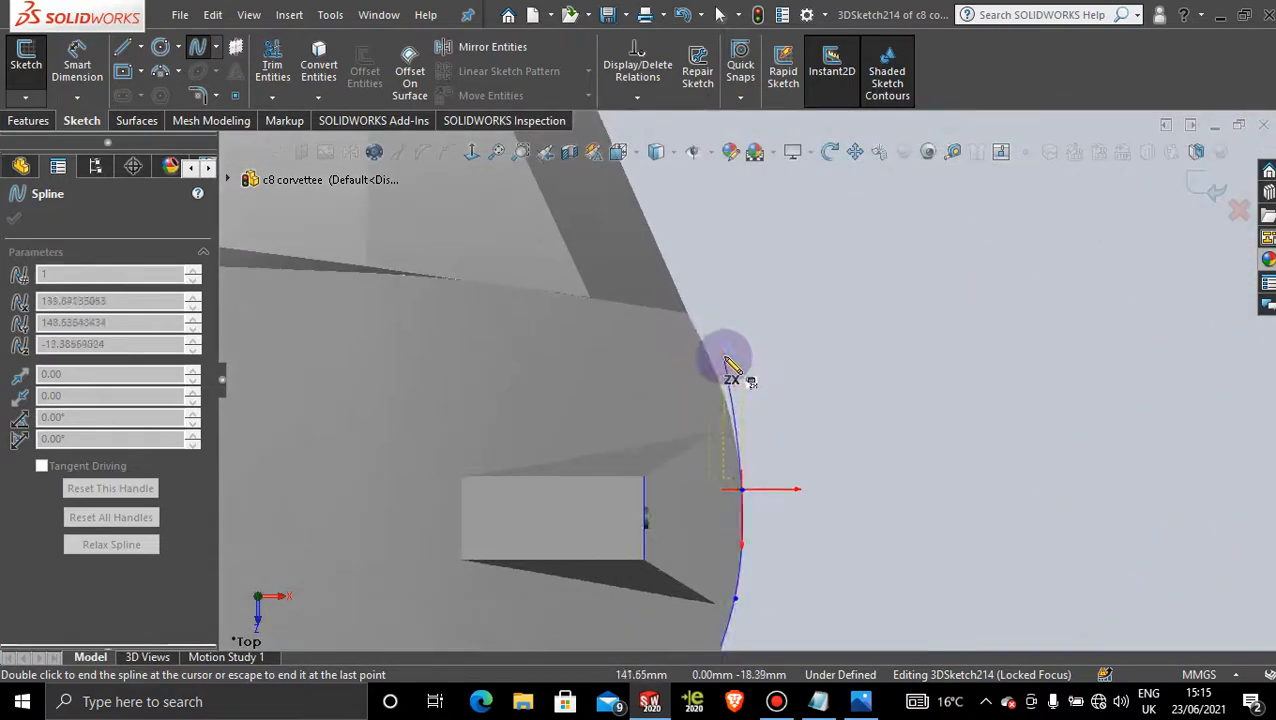
# - Extend the spline along the remaining curve and opposite angled frame edge, ending it at the opposite front corner of the window opening
pyautogui.click(709, 356)
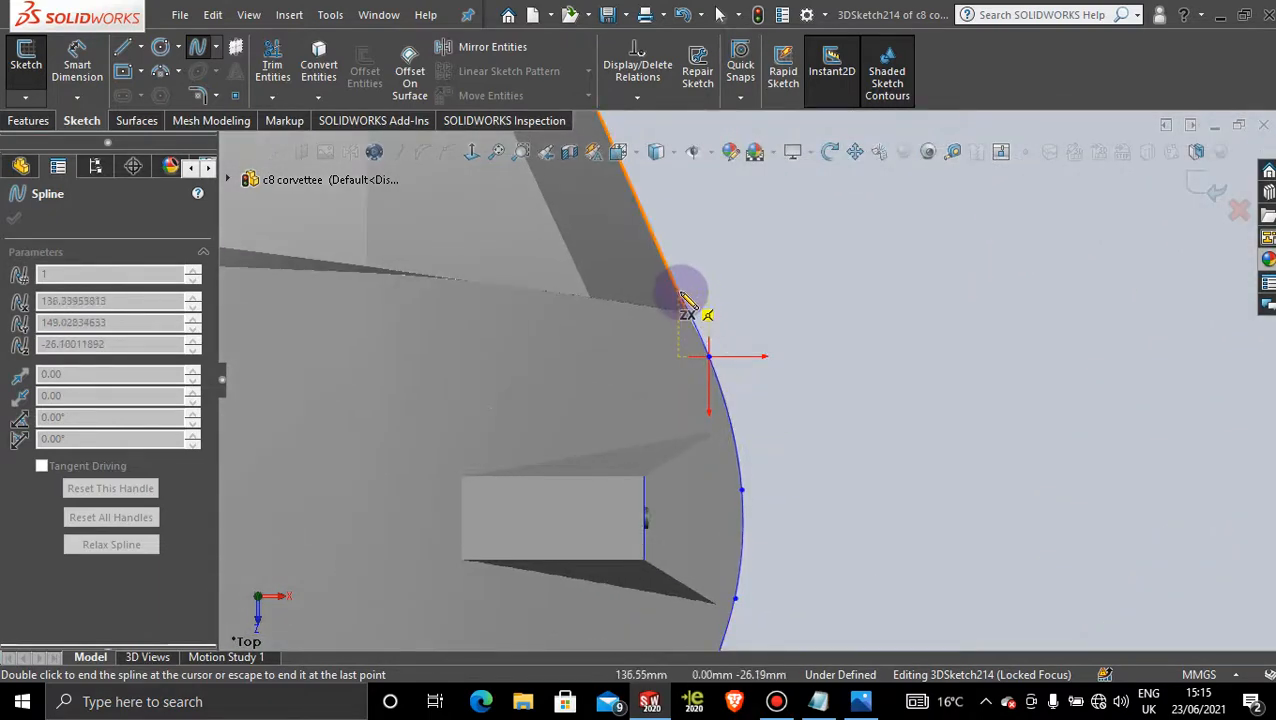
pyautogui.click(679, 292)
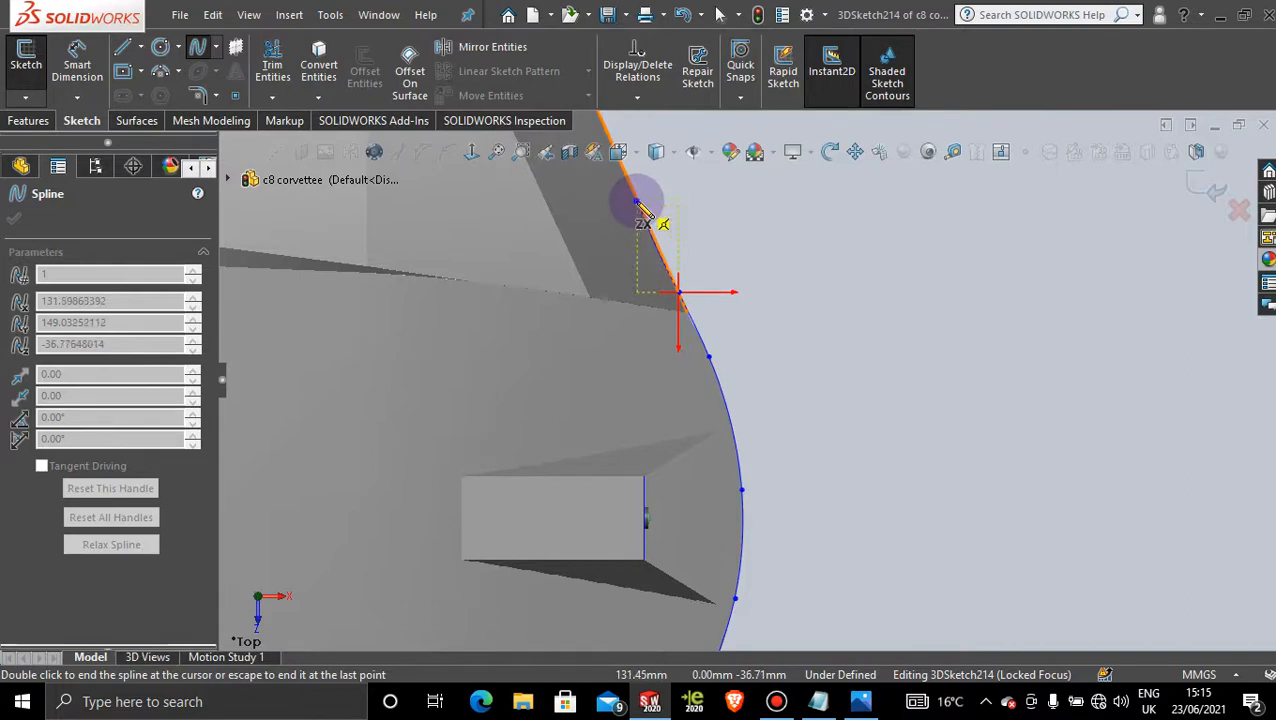
pyautogui.scroll(3, 698, 228)
pyautogui.scroll(-3, 735, 327)
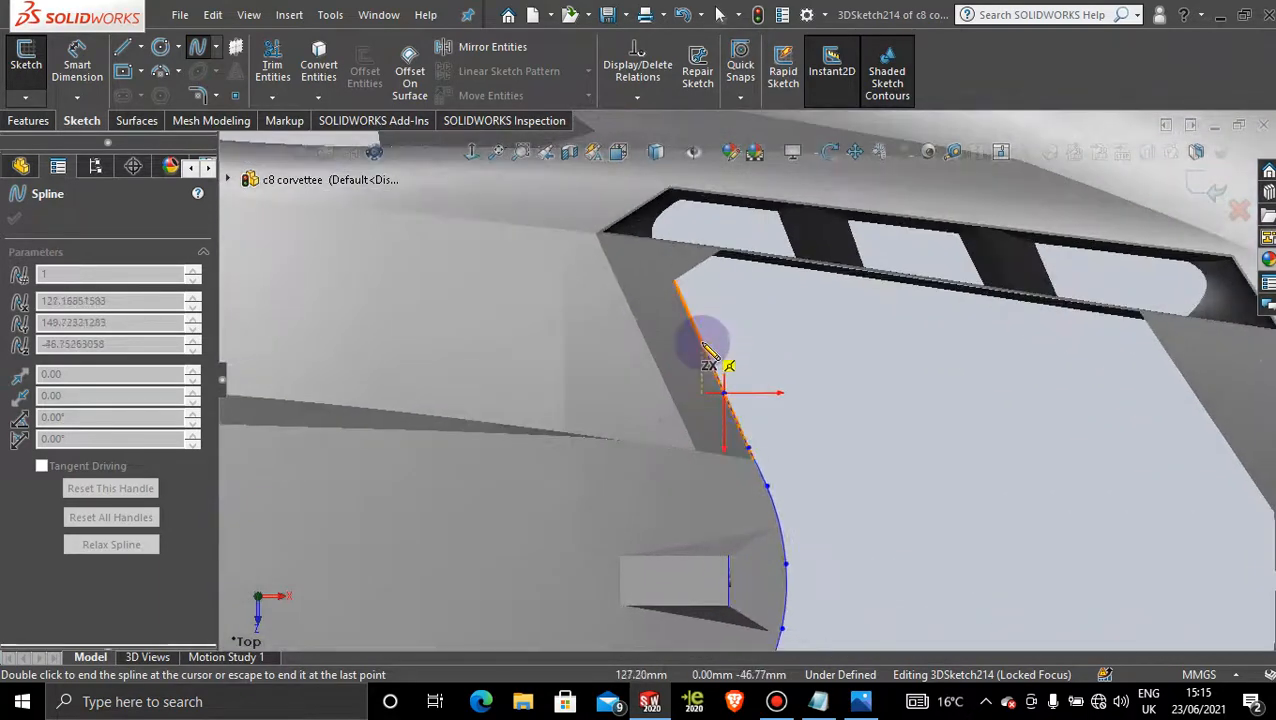
pyautogui.scroll(-3, 703, 343)
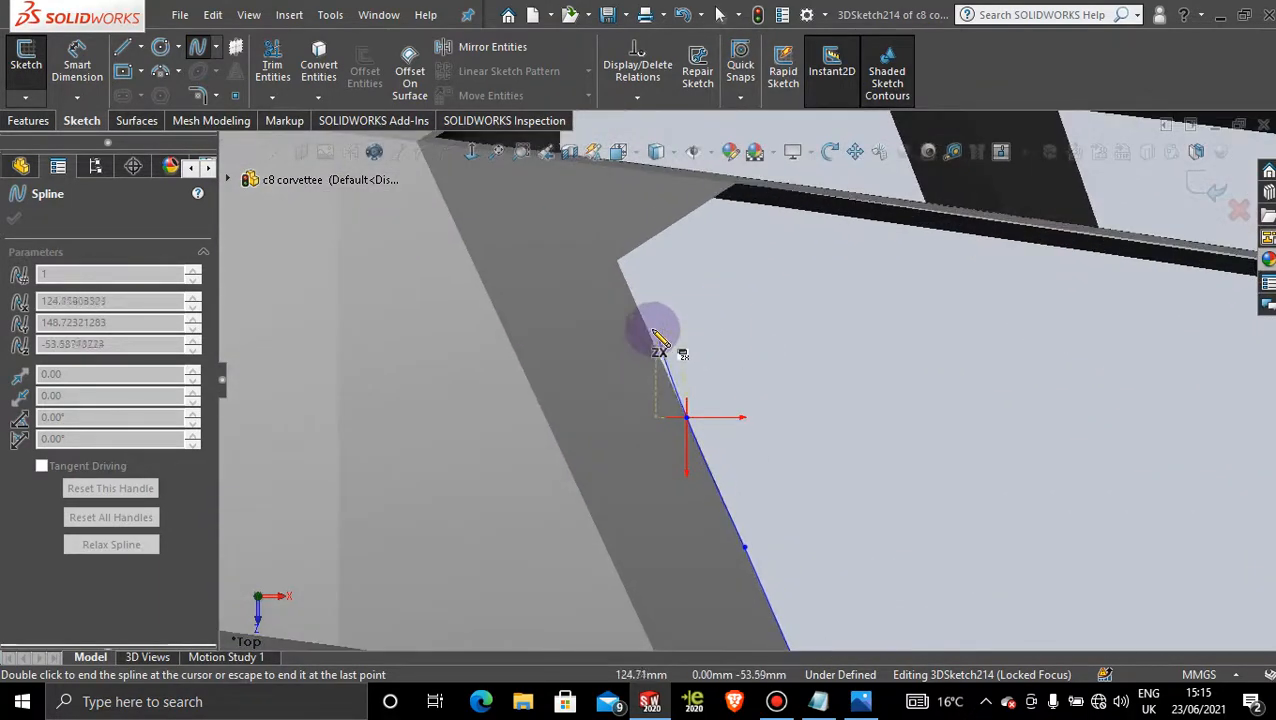
pyautogui.click(648, 327)
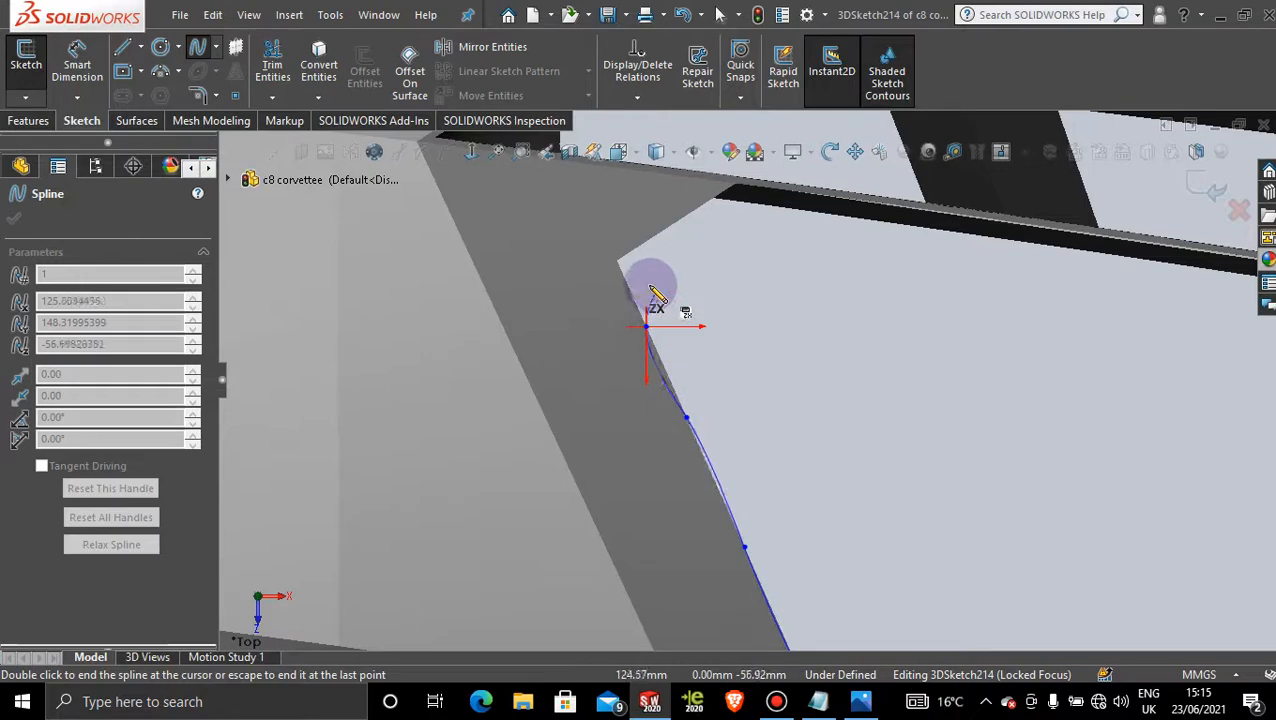
pyautogui.click(618, 261)
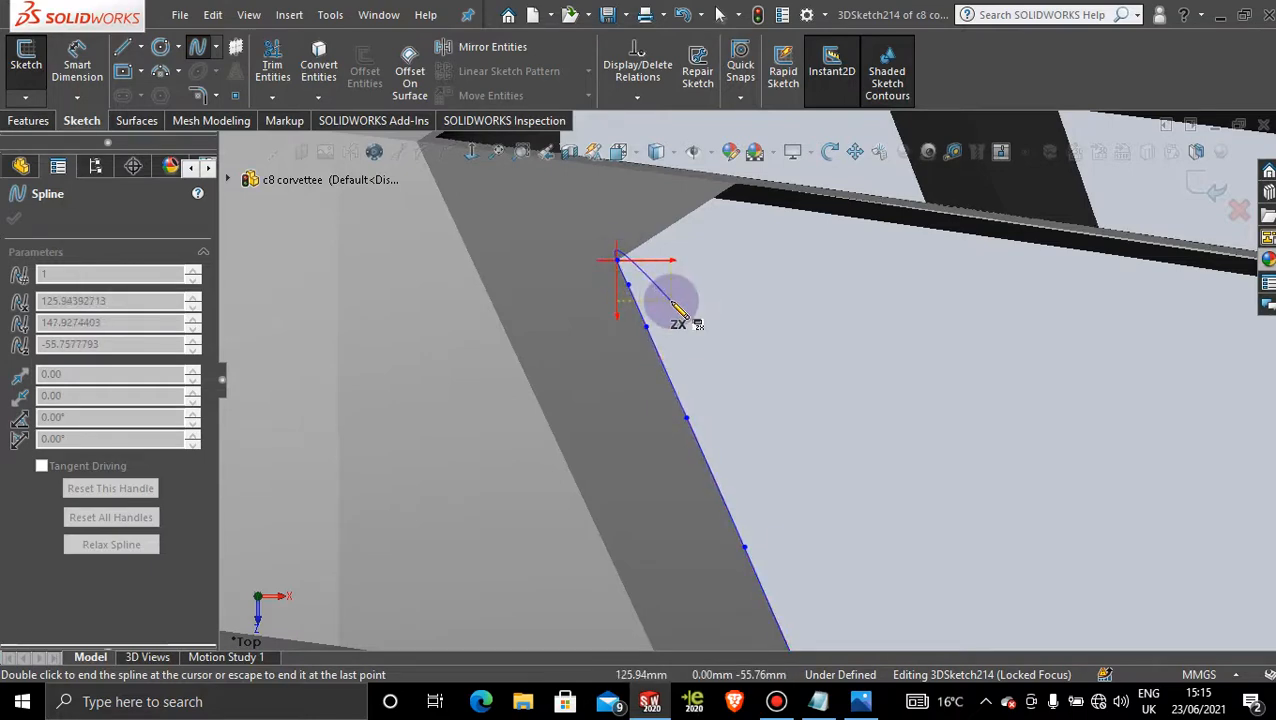
pyautogui.press('Escape')
# - Trace the short diagonal edge at the window opening's front corner with a second spline, ending where the long side edge begins
pyautogui.scroll(5, 782, 367)
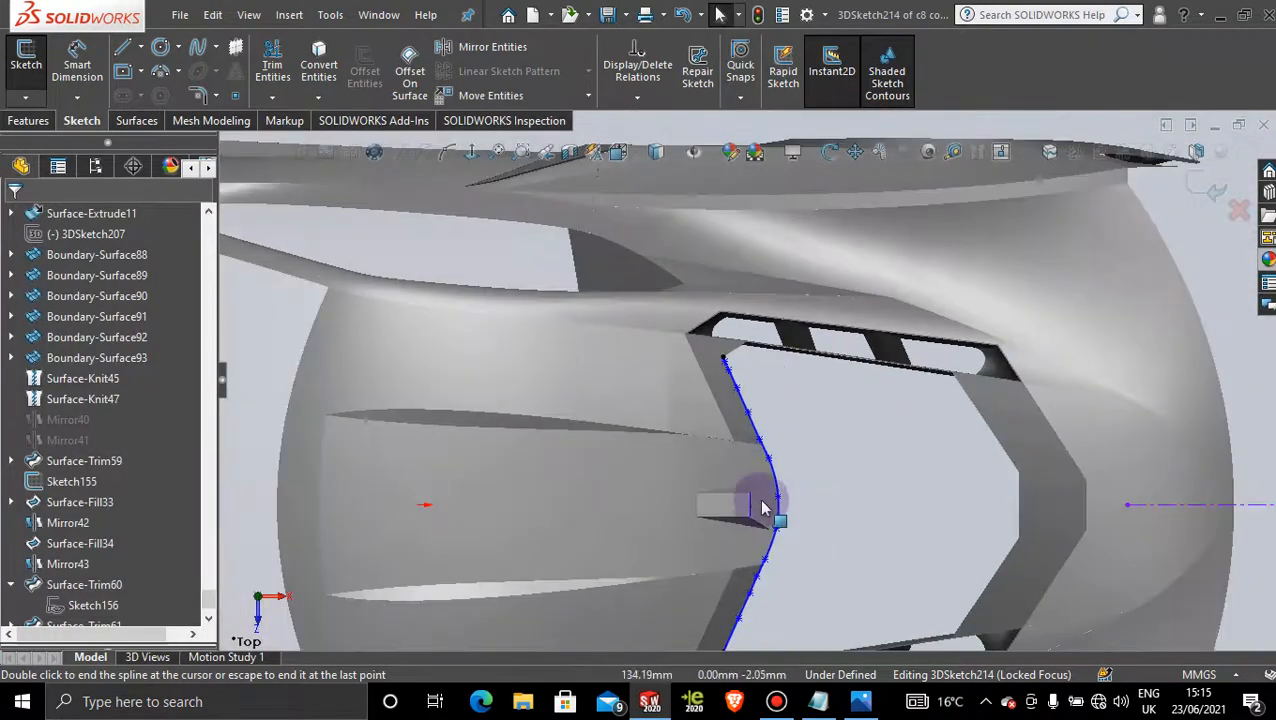
pyautogui.scroll(5, 760, 508)
pyautogui.moveTo(783, 498); pyautogui.dragTo(775, 407, button='middle')
pyautogui.scroll(-5, 760, 435)
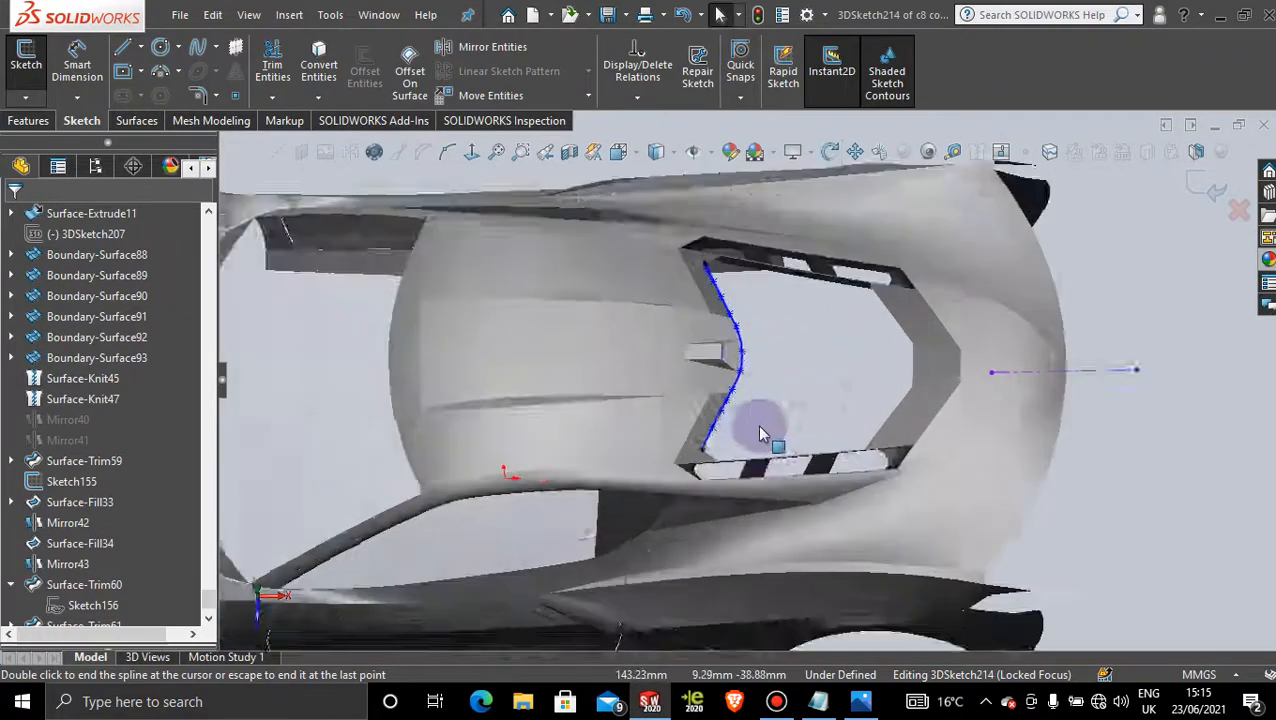
pyautogui.scroll(-6, 760, 435)
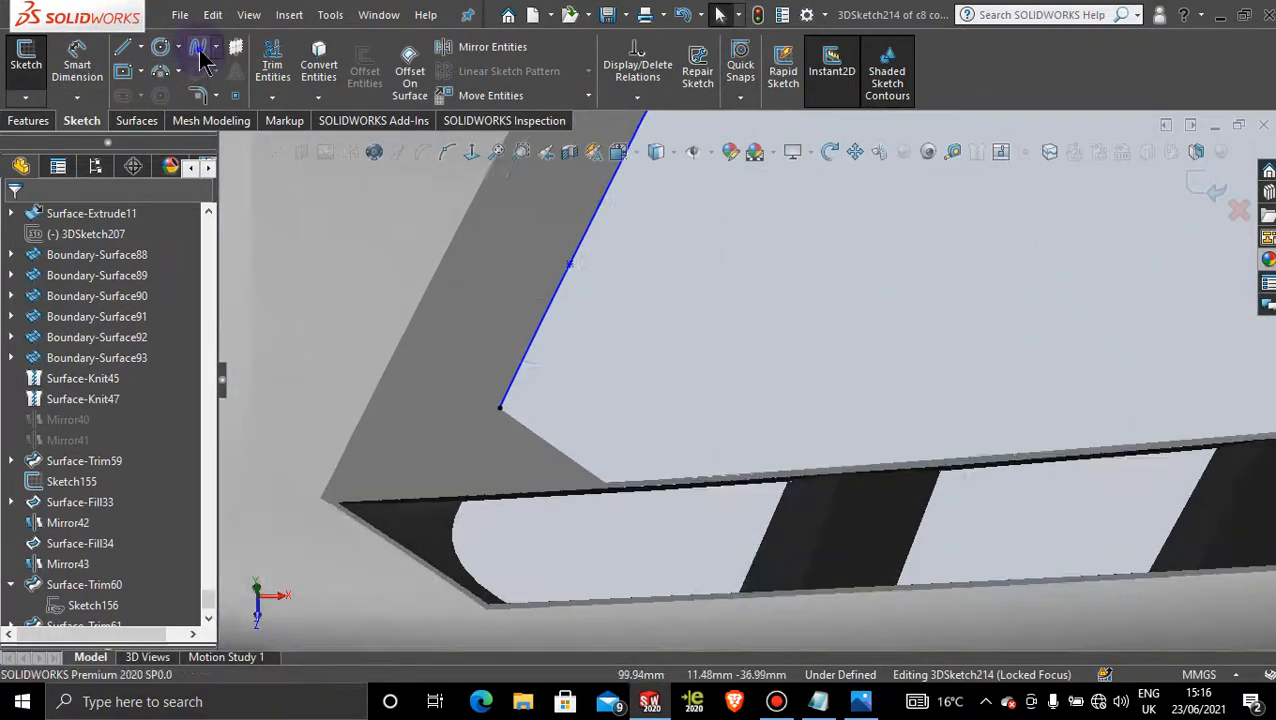
pyautogui.click(199, 50)
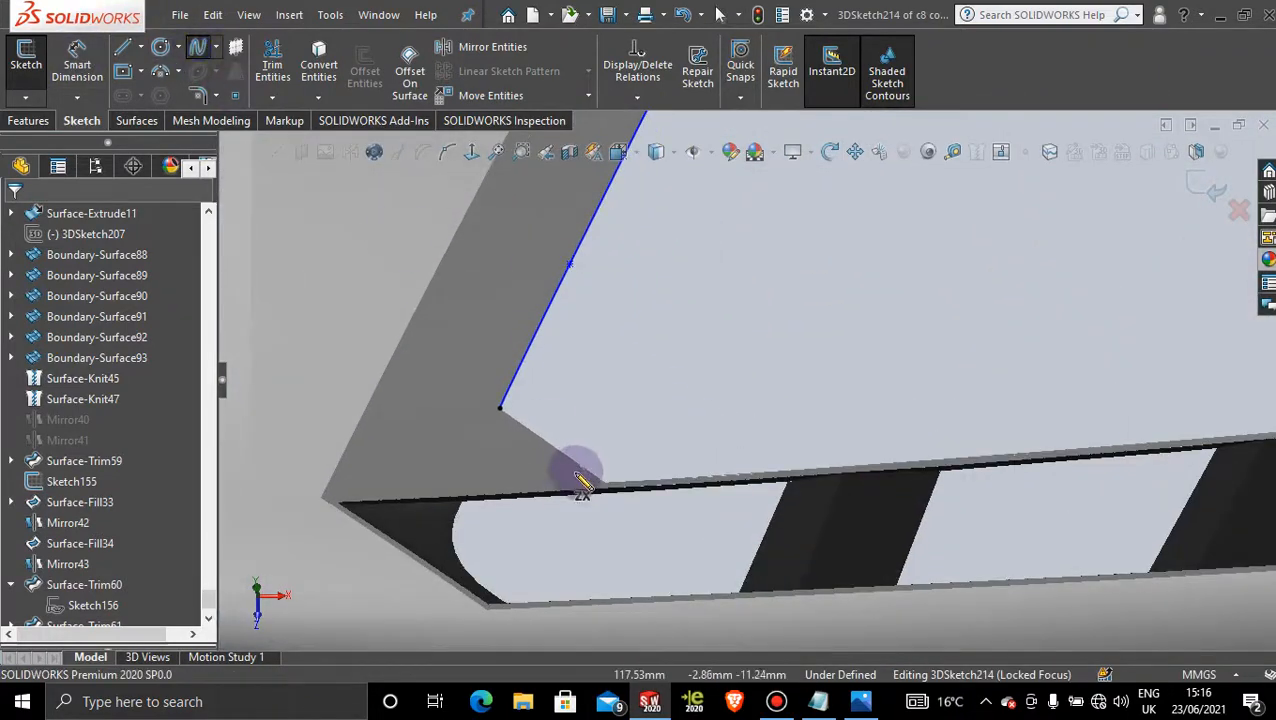
pyautogui.click(531, 412)
pyautogui.click(535, 433)
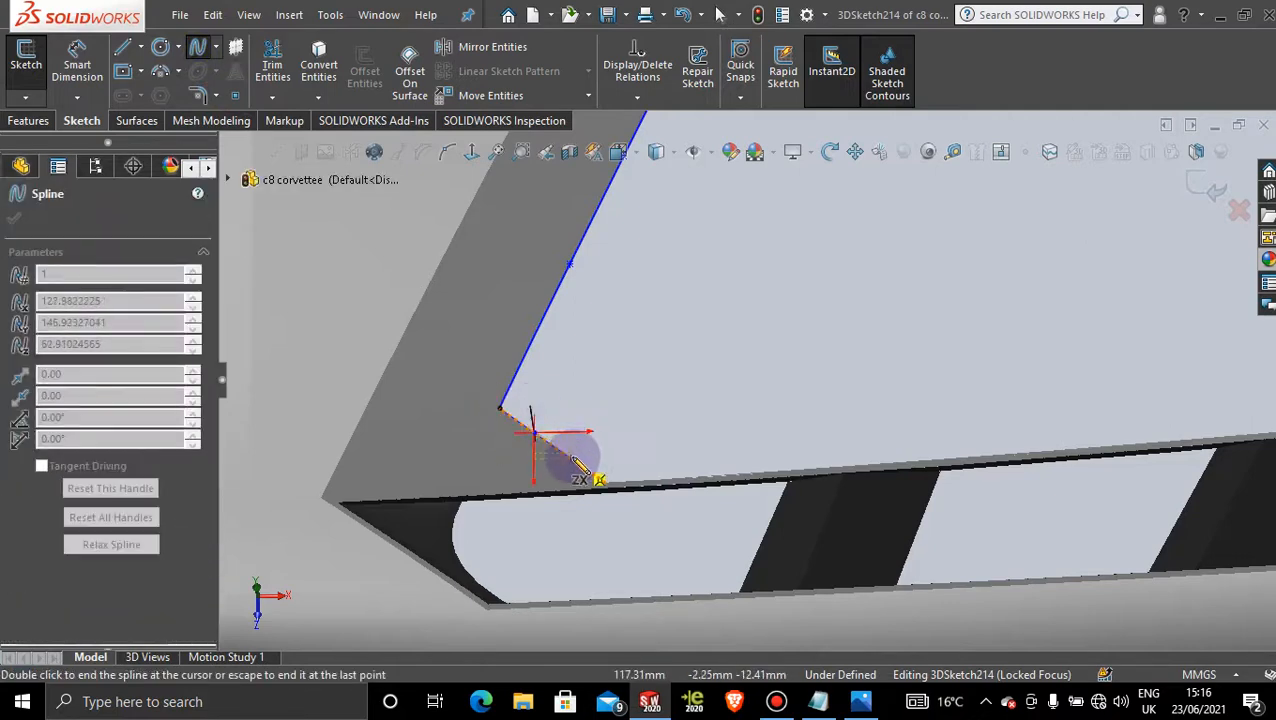
pyautogui.scroll(-5, 585, 468)
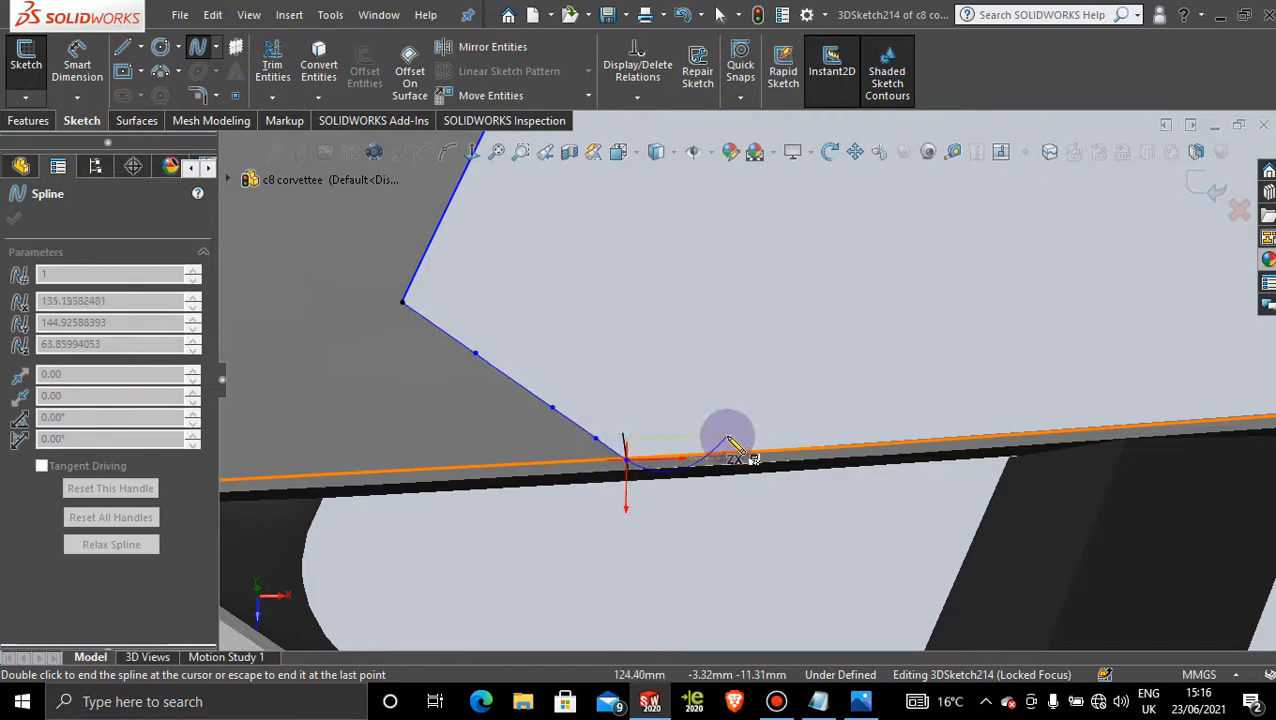
pyautogui.press('Escape')
pyautogui.click(200, 52)
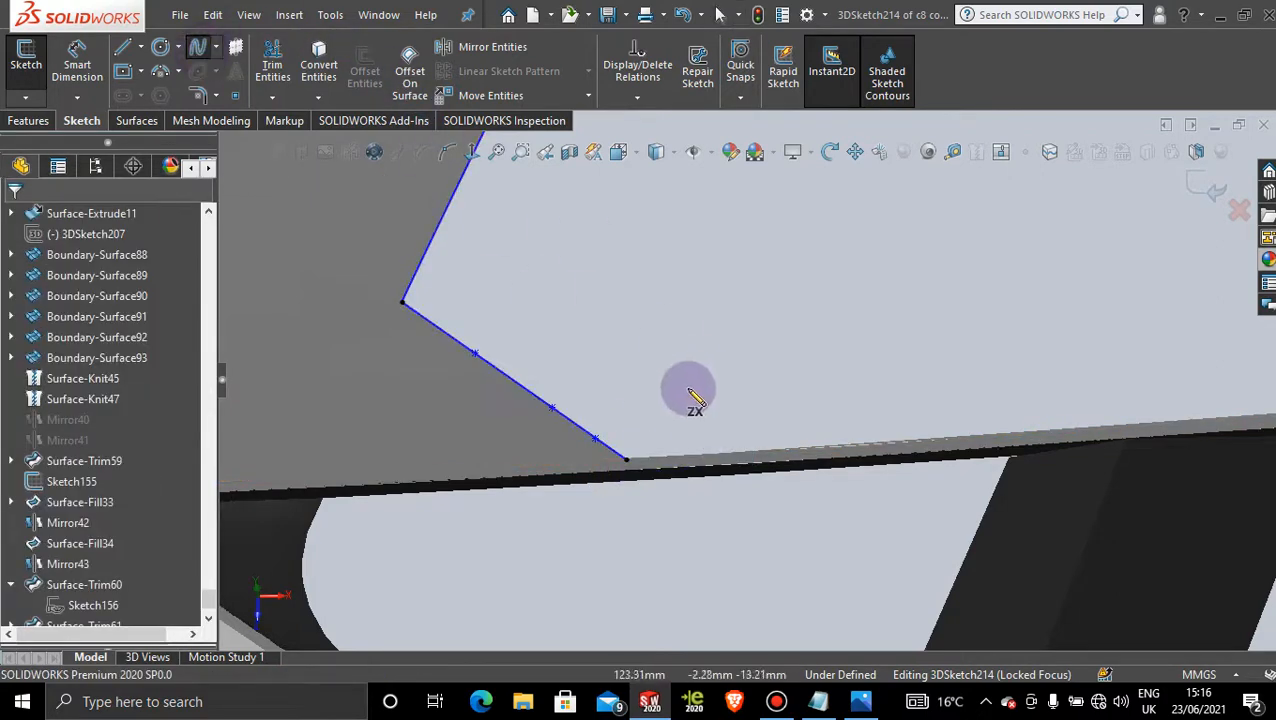
pyautogui.click(625, 460)
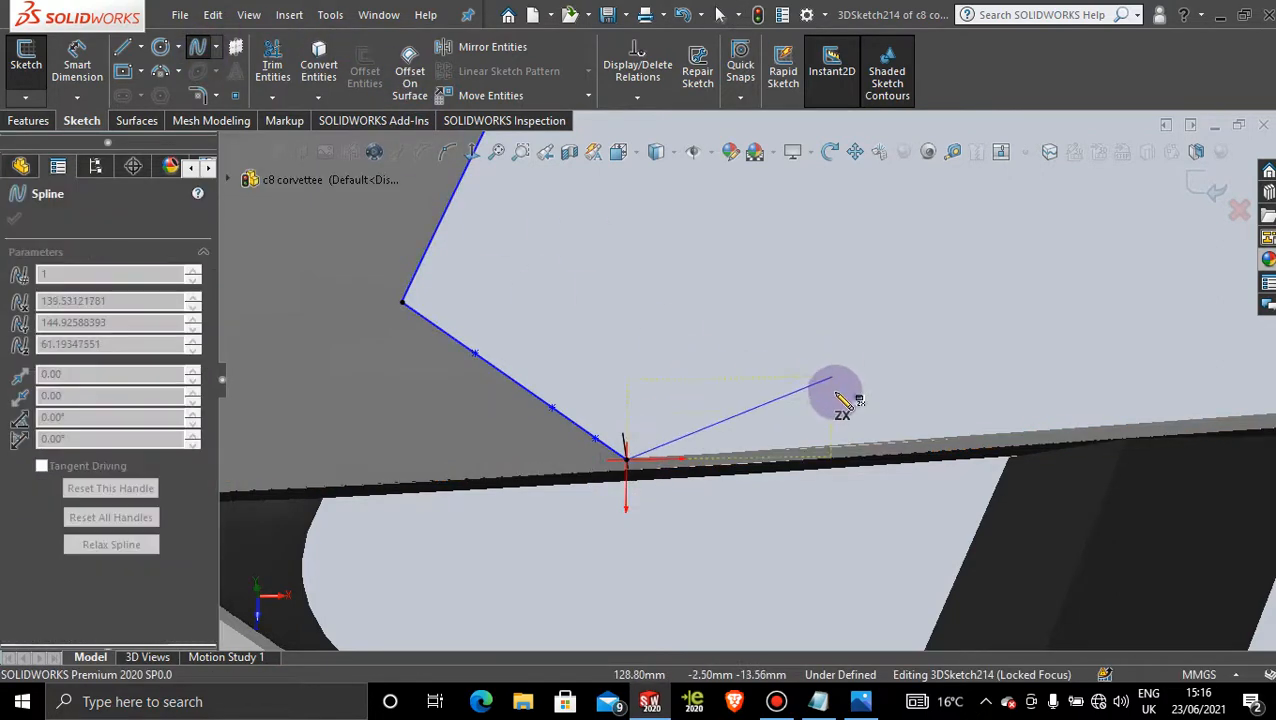
pyautogui.click(868, 443)
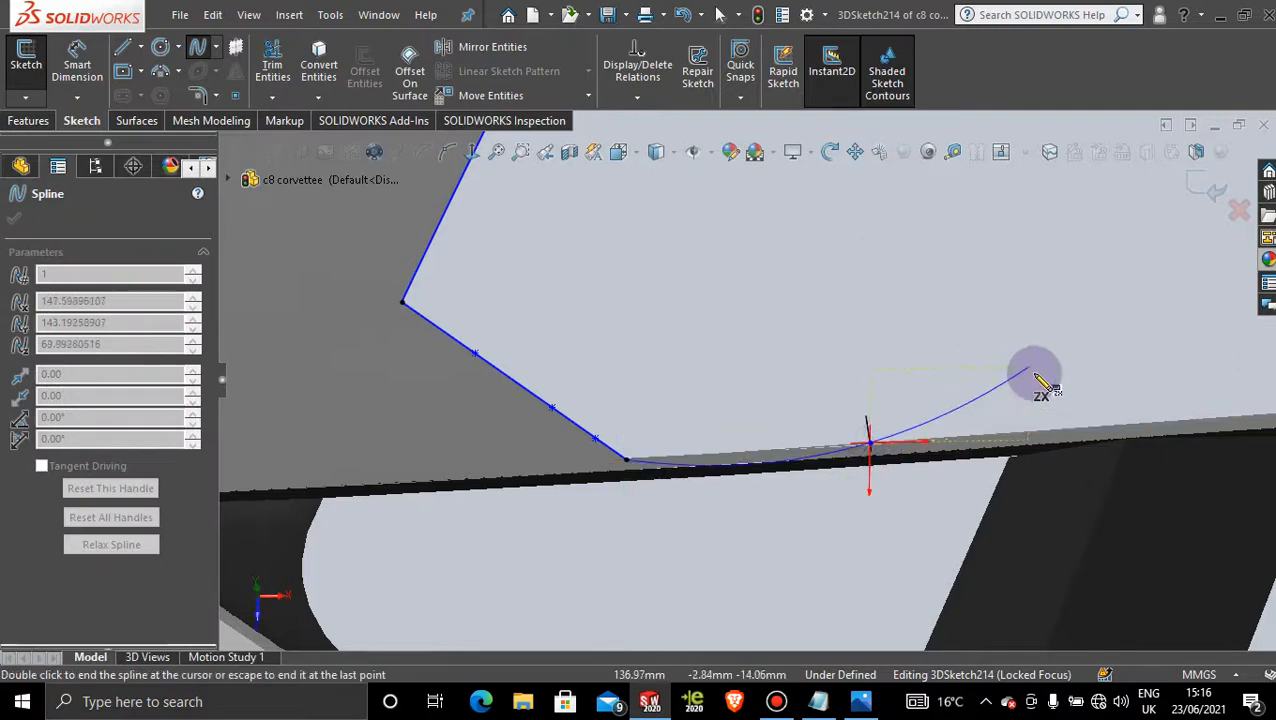
pyautogui.click(1080, 430)
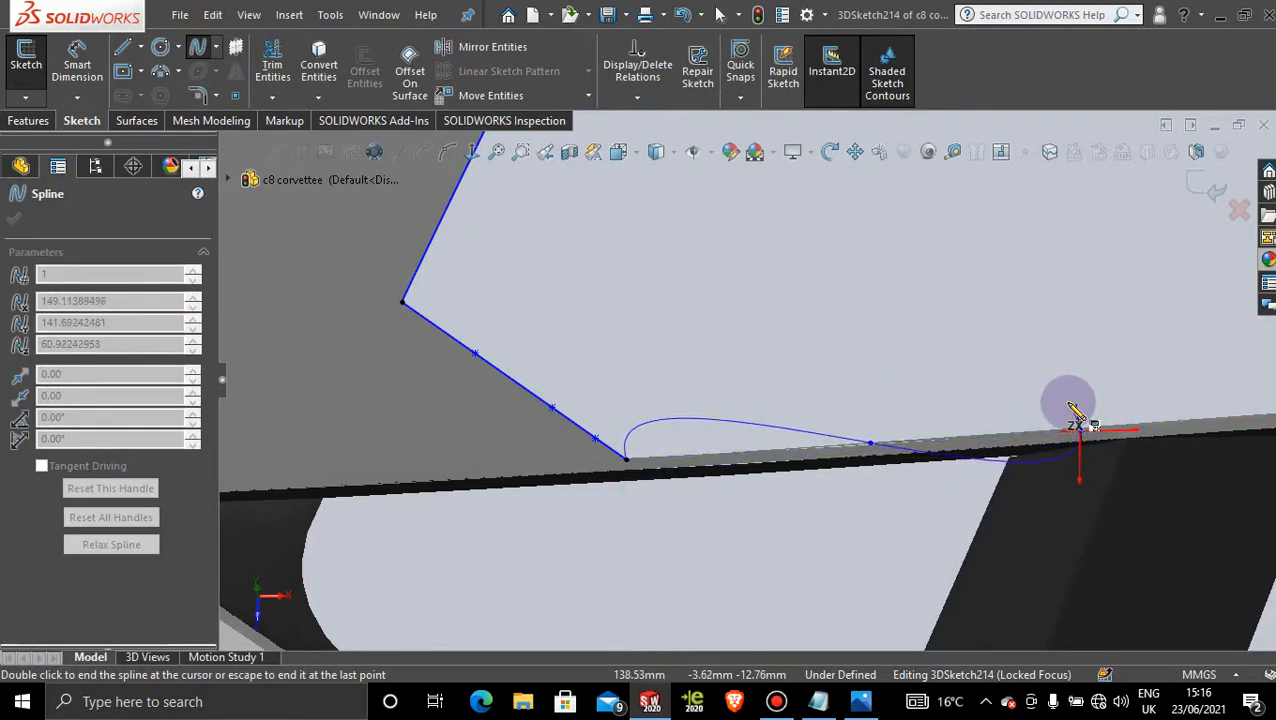
pyautogui.hotkey('ctrl', 'z')
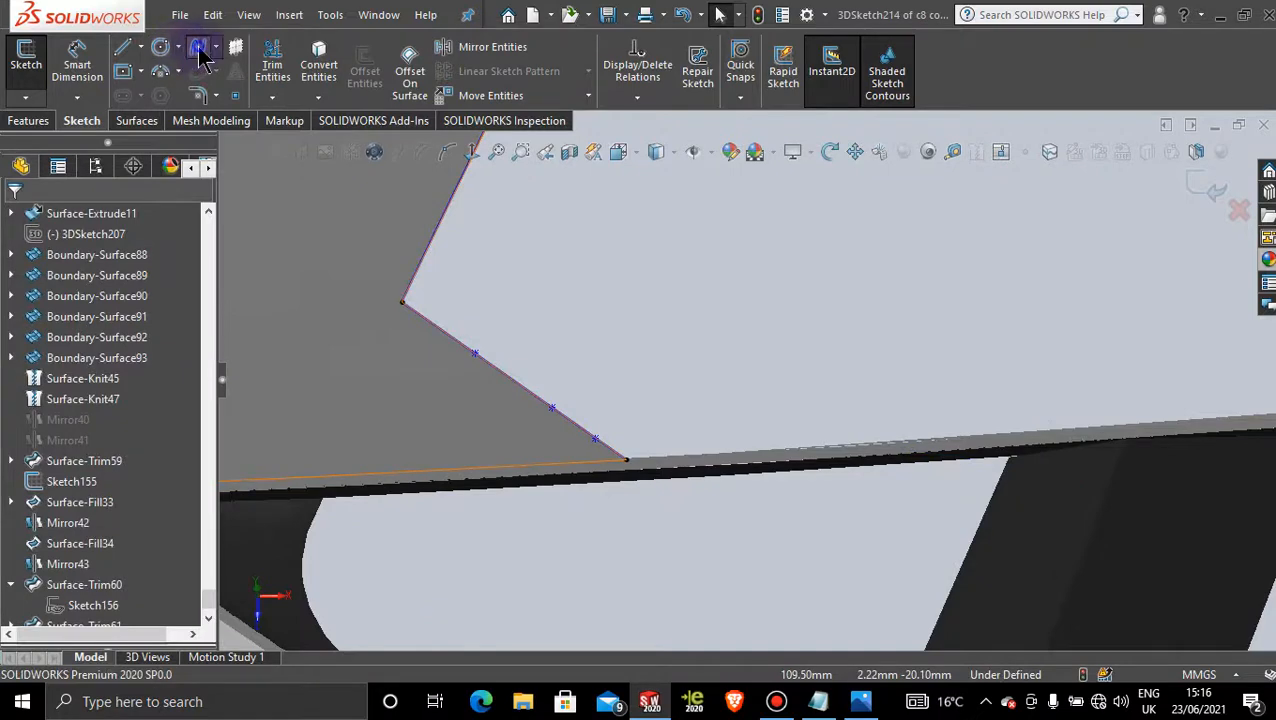
# - Start a spline at the end of the short diagonal edge and place points along the opening's long side edge above the vents
pyautogui.click(200, 55)
pyautogui.click(627, 458)
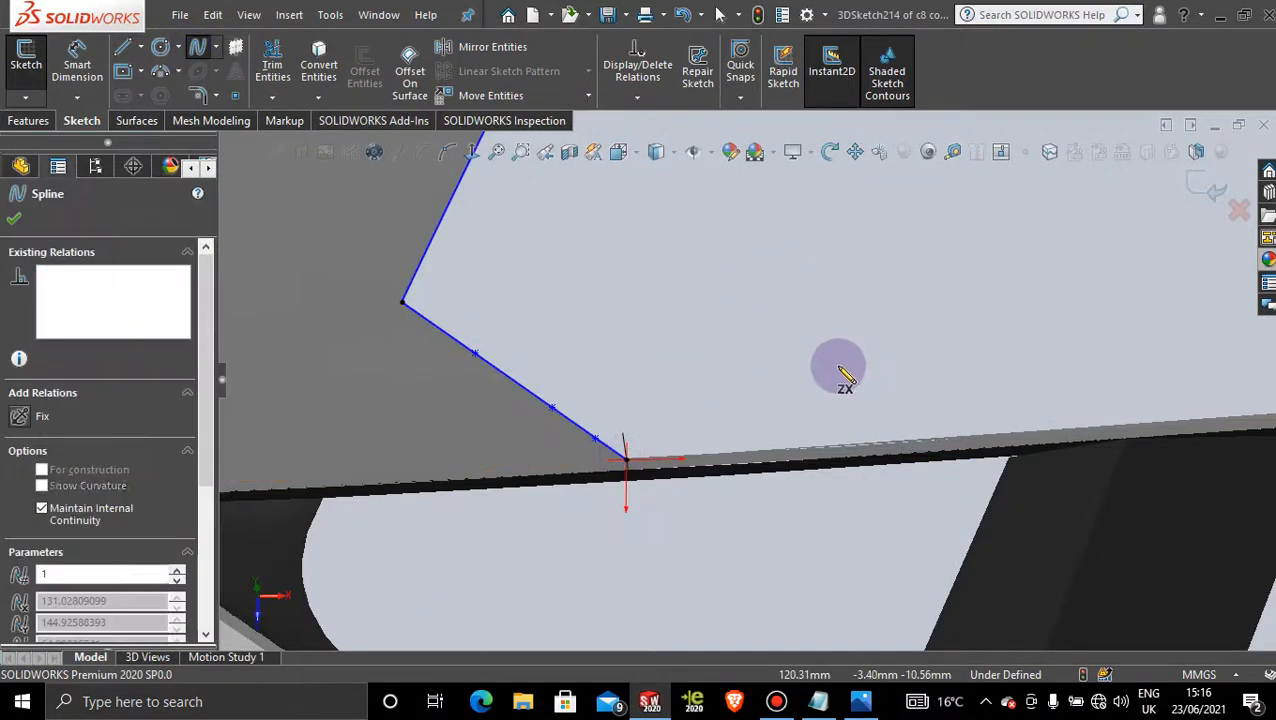
pyautogui.click(843, 446)
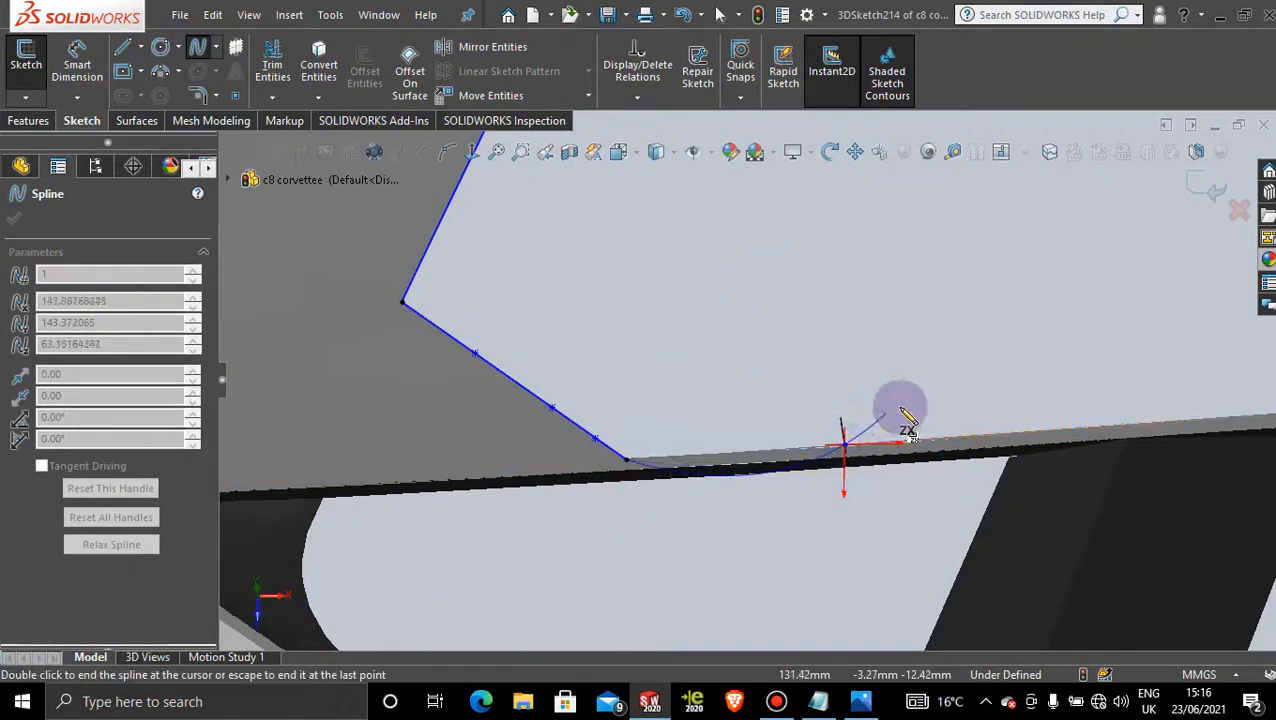
pyautogui.click(987, 434)
pyautogui.scroll(7, 1046, 380)
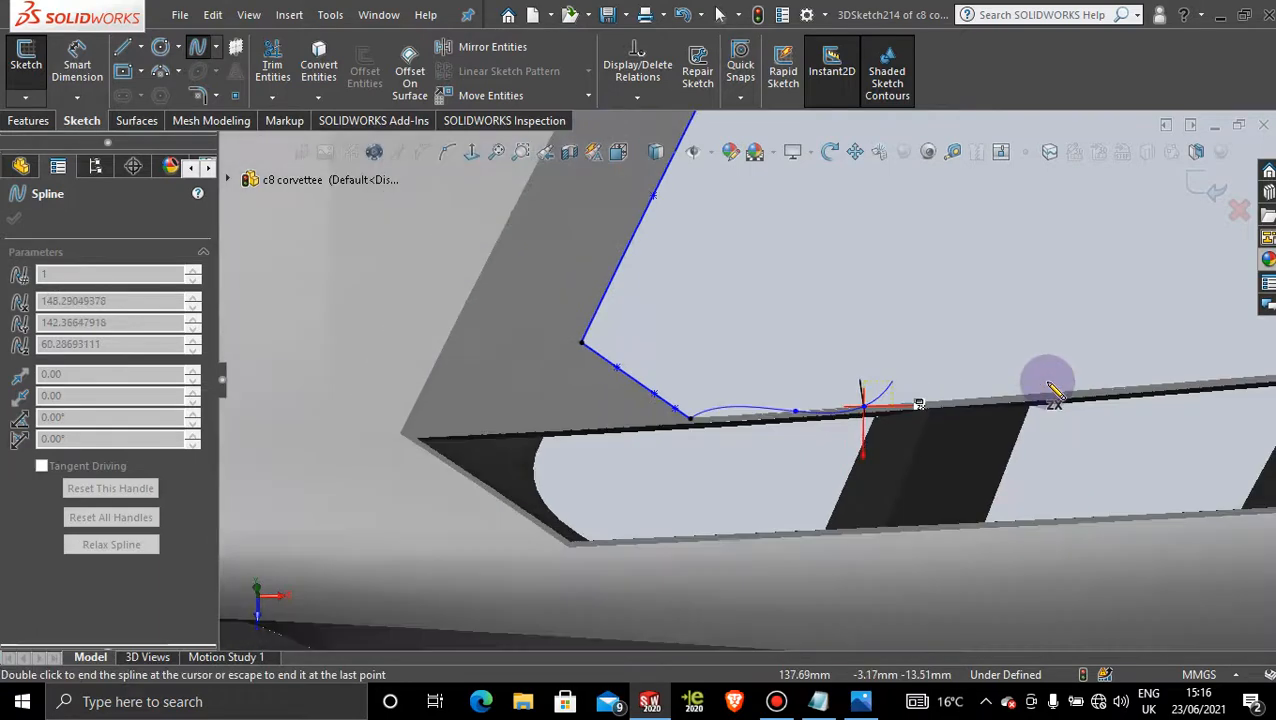
pyautogui.scroll(-4, 1022, 379)
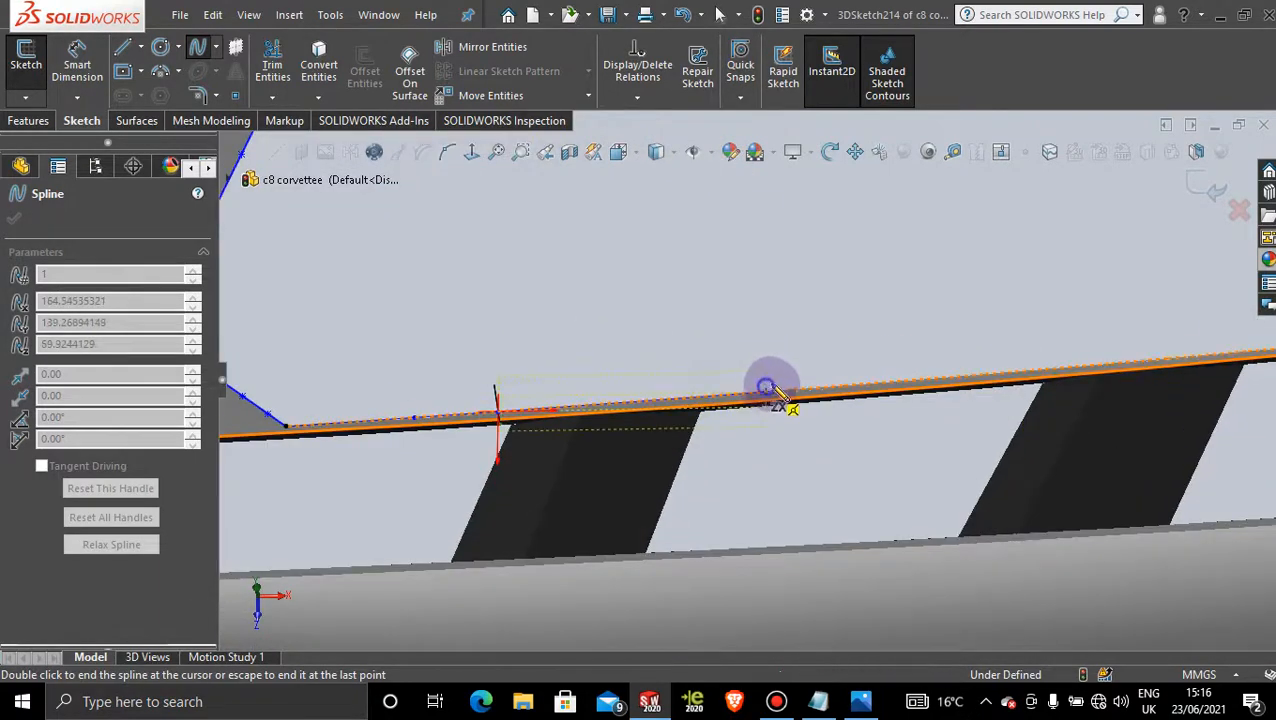
pyautogui.click(766, 392)
pyautogui.click(949, 380)
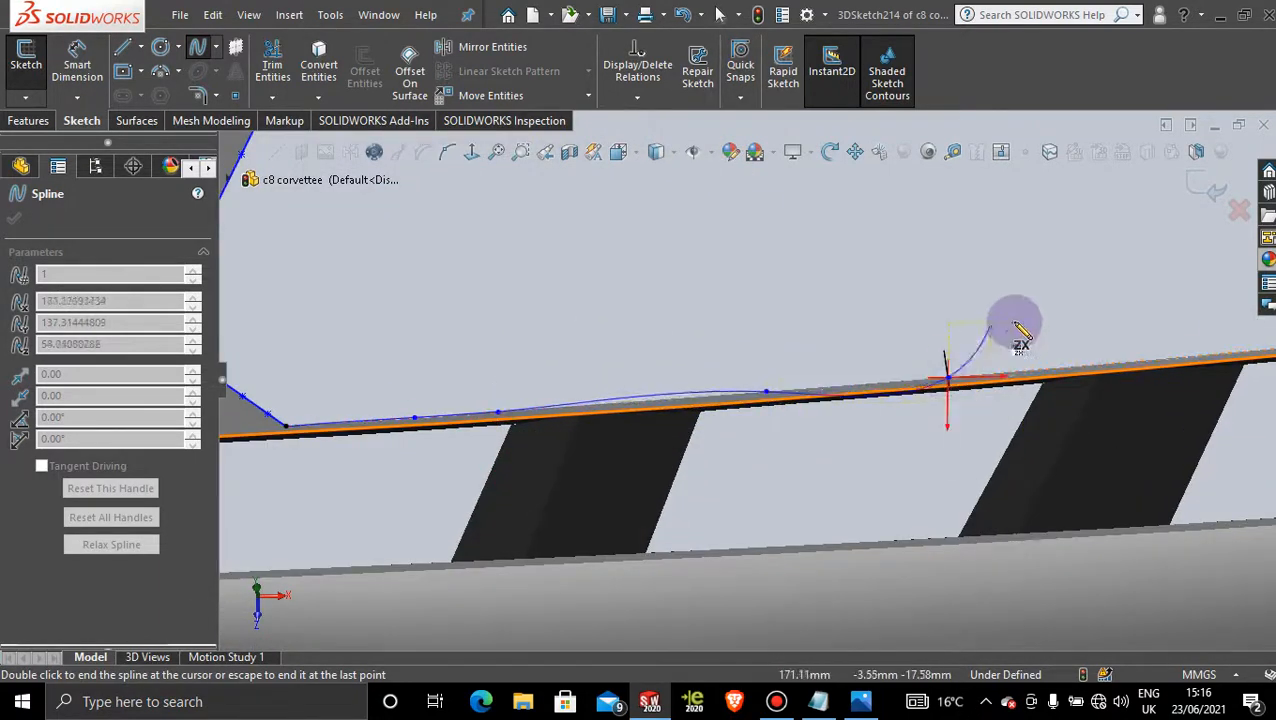
pyautogui.click(1077, 368)
# - Continue the side-edge spline past the last vent rib and end it at the opening's rear corner
pyautogui.scroll(3, 1062, 318)
pyautogui.keyDown('ctrl'); pyautogui.moveTo(1046, 313); pyautogui.dragTo(862, 337, button='middle'); pyautogui.keyUp('ctrl')
pyautogui.scroll(-2, 862, 337)
pyautogui.click(859, 431)
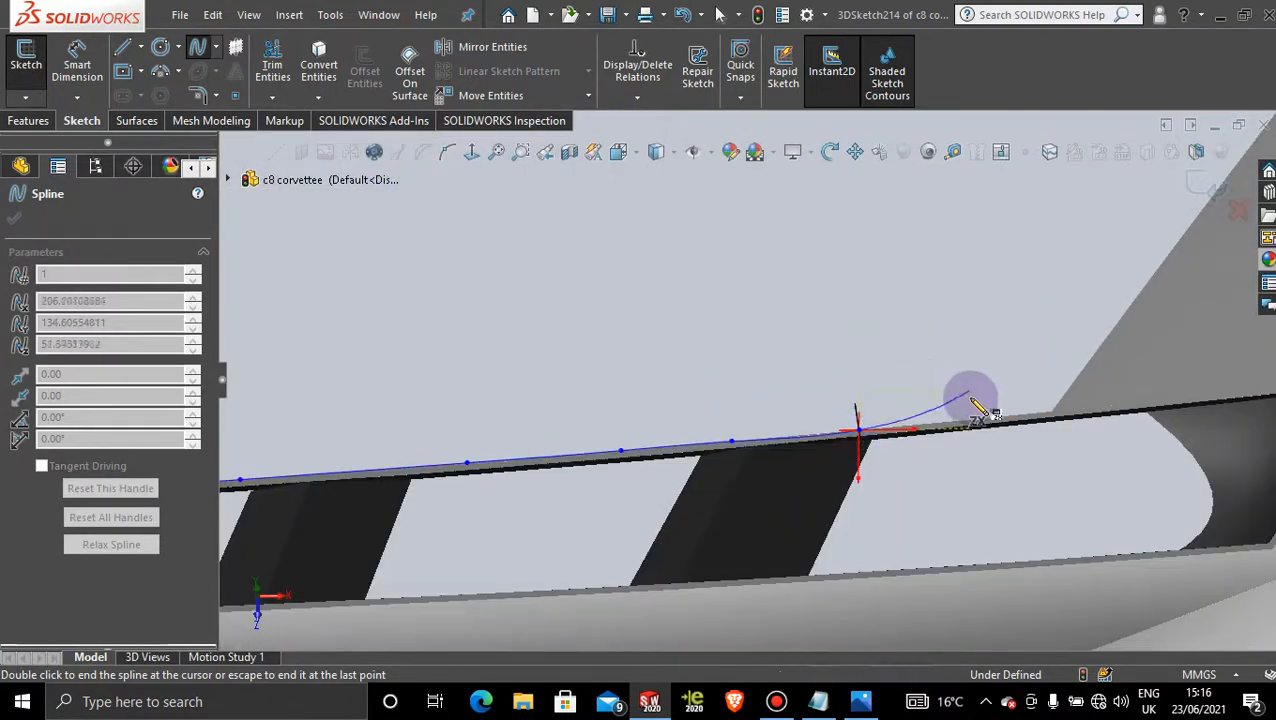
pyautogui.click(1050, 412)
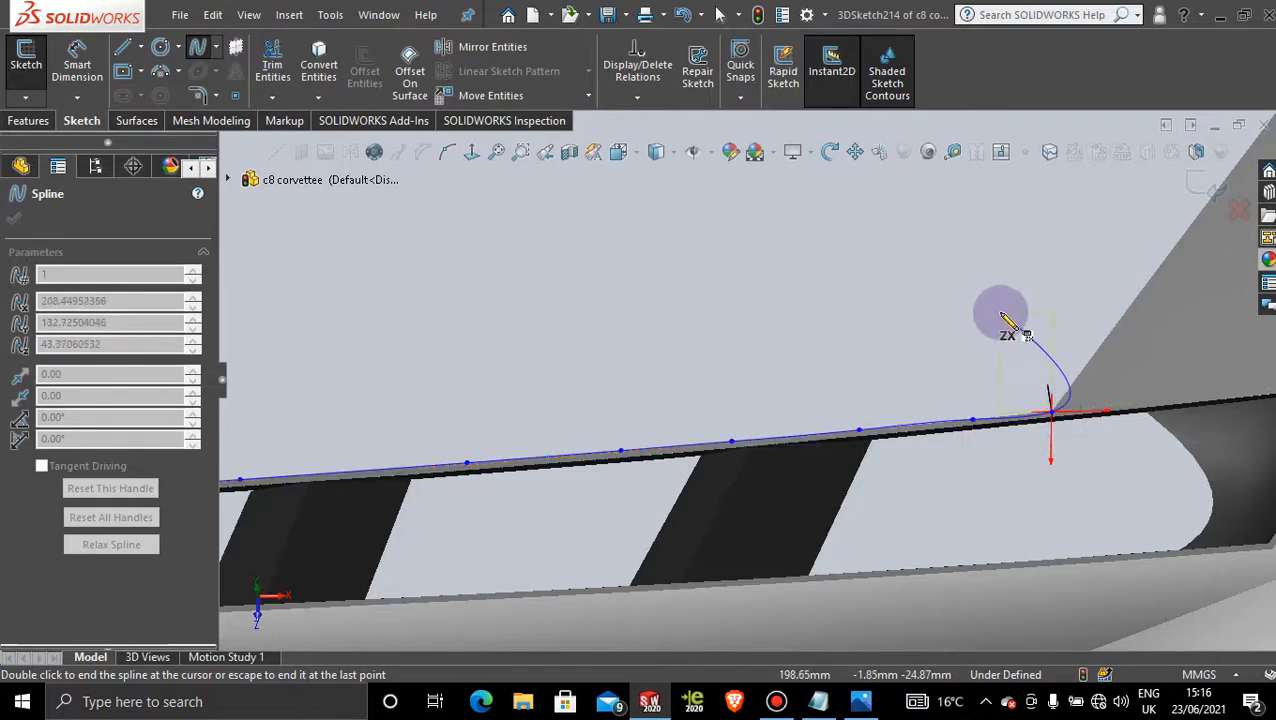
pyautogui.press('Escape')
# - Start a spline at the side edge's rear corner and place points along the window opening's angled rear edge
pyautogui.scroll(10, 997, 314)
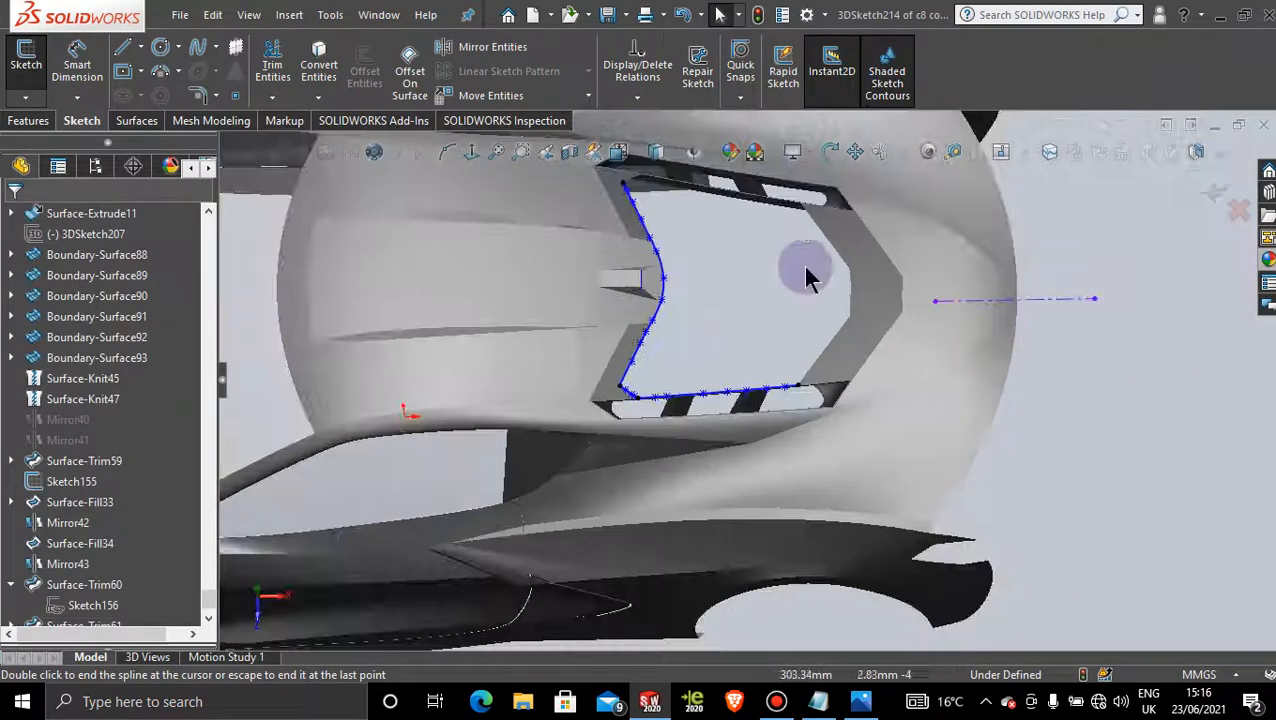
pyautogui.scroll(-2, 753, 228)
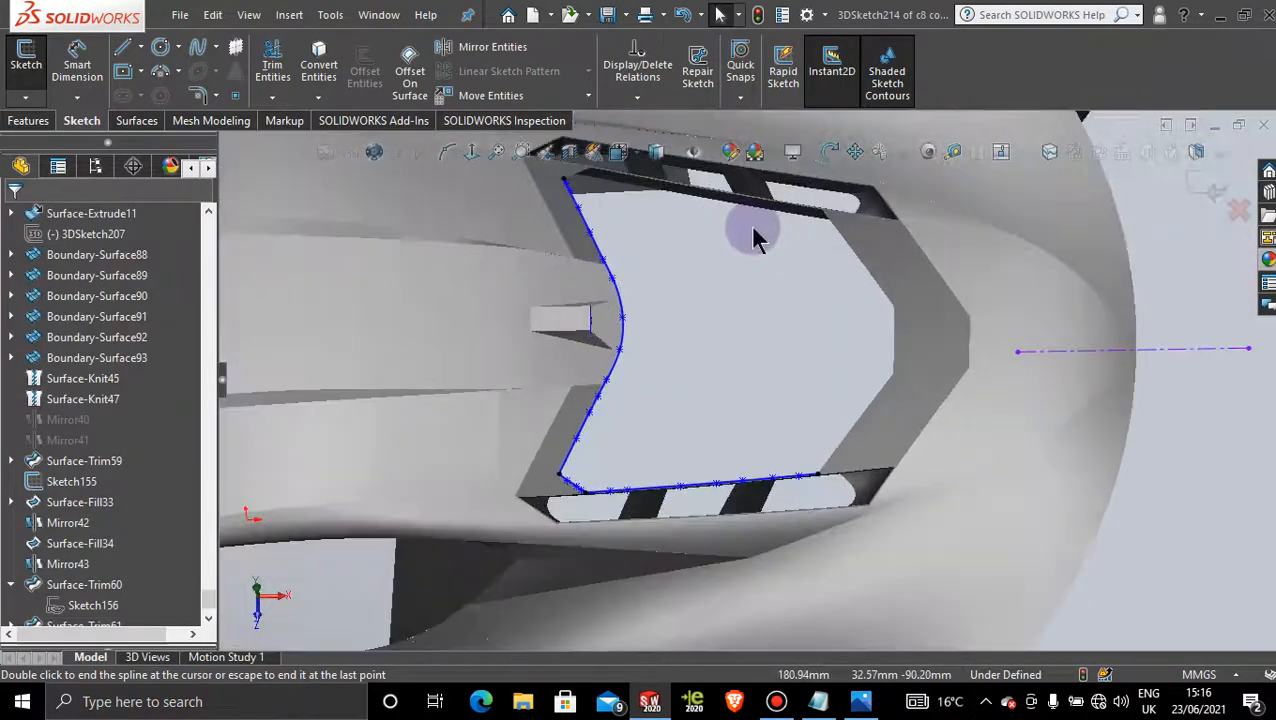
pyautogui.click(196, 50)
pyautogui.scroll(4, 789, 447)
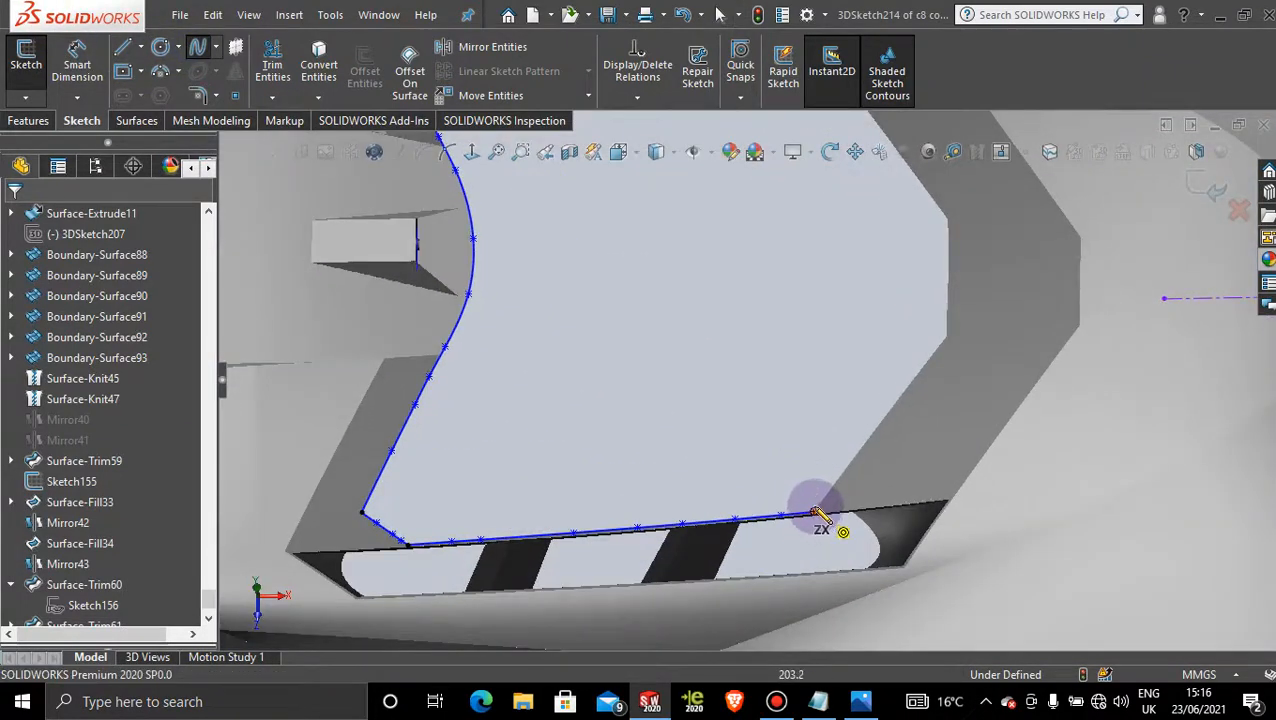
pyautogui.scroll(-3, 813, 514)
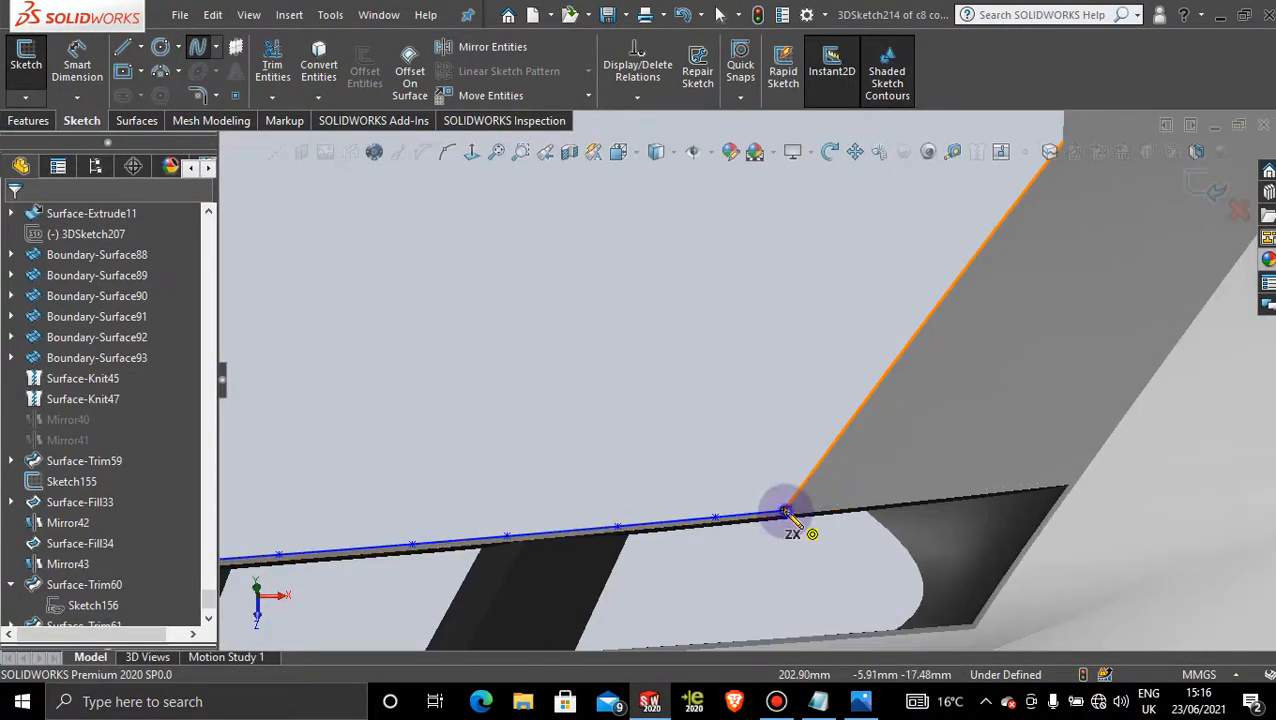
pyautogui.click(786, 513)
pyautogui.click(843, 432)
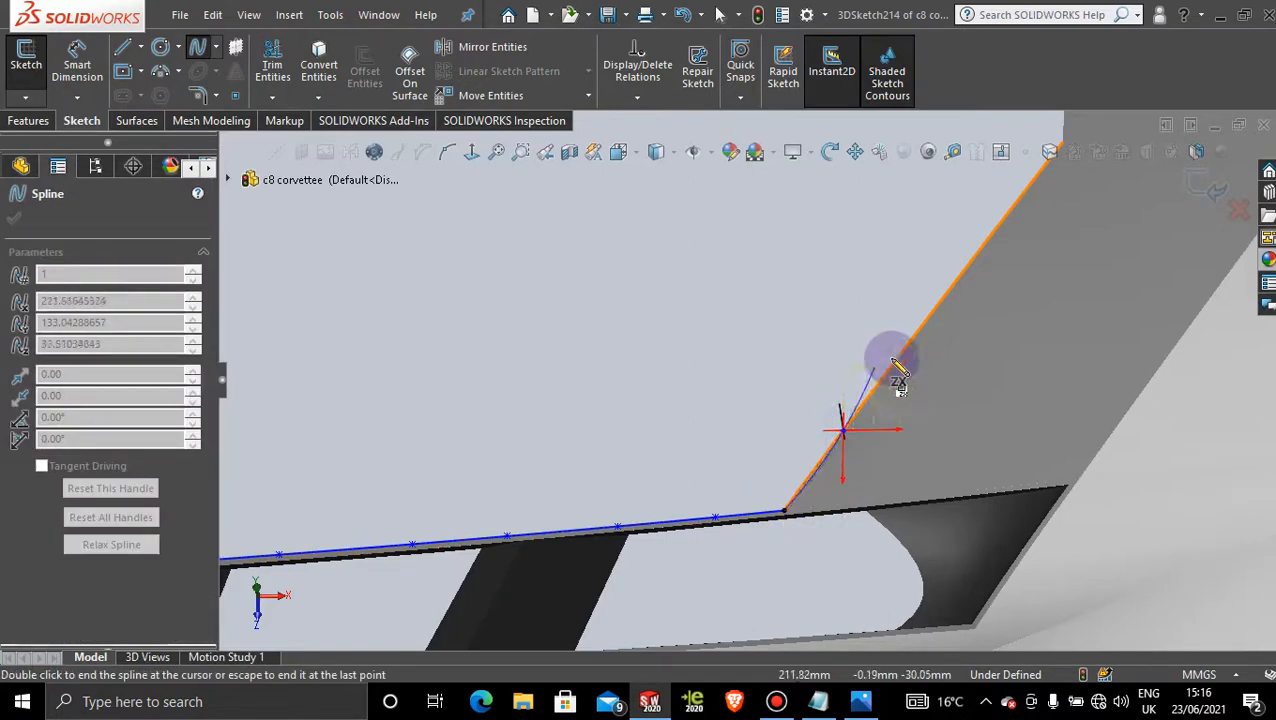
pyautogui.click(901, 351)
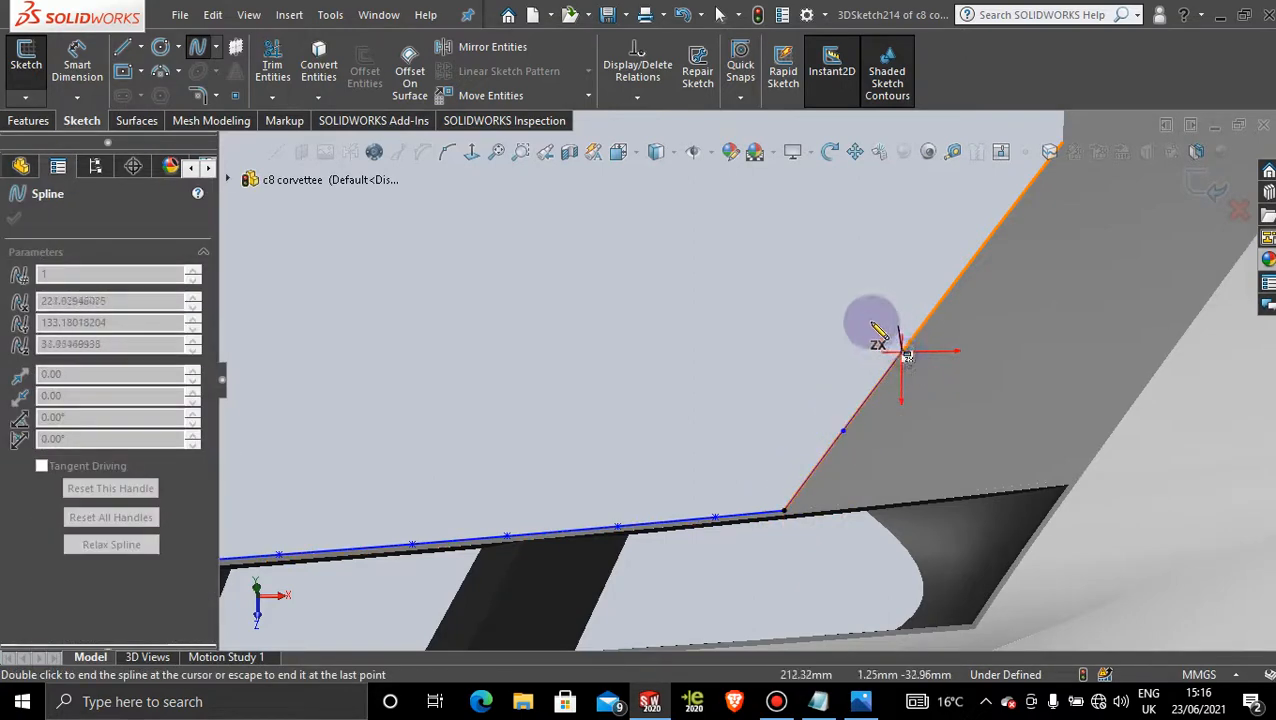
pyautogui.click(943, 295)
pyautogui.click(992, 228)
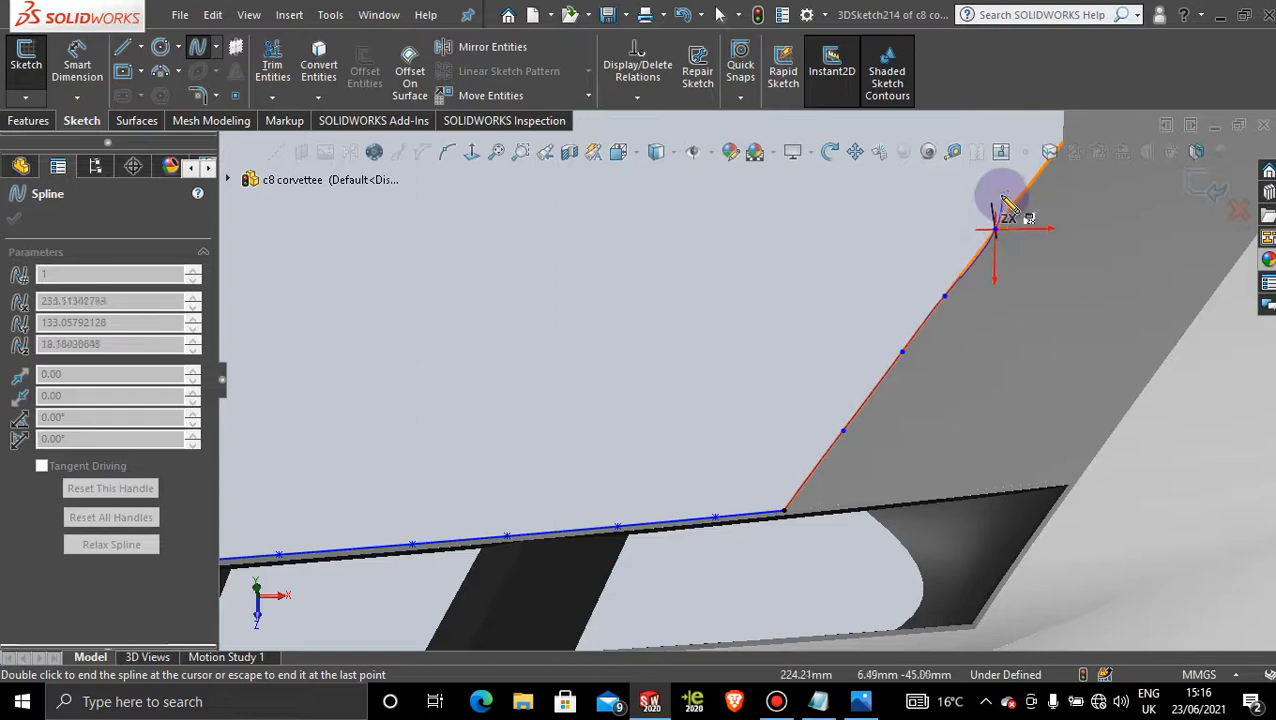
# - Continue the angled-edge spline and end it at the corner where the opening's short straight rear edge begins
pyautogui.scroll(2, 1002, 199)
pyautogui.scroll(-3, 975, 202)
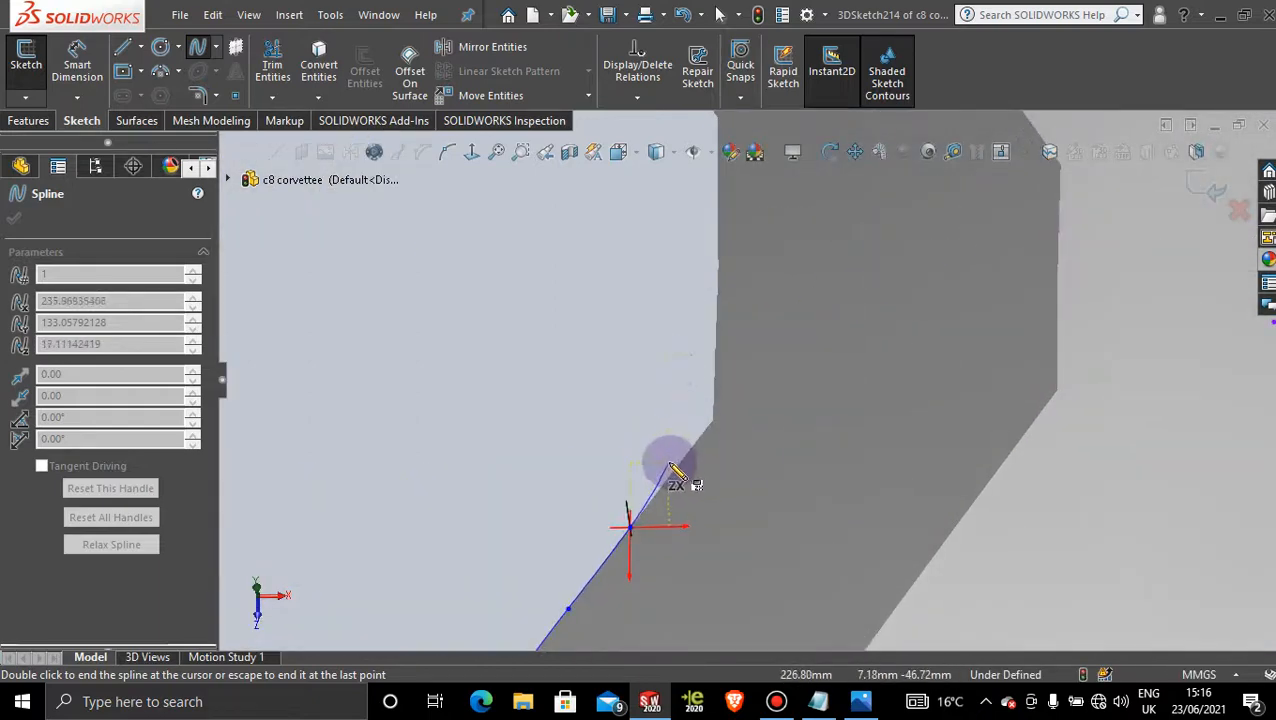
pyautogui.click(677, 467)
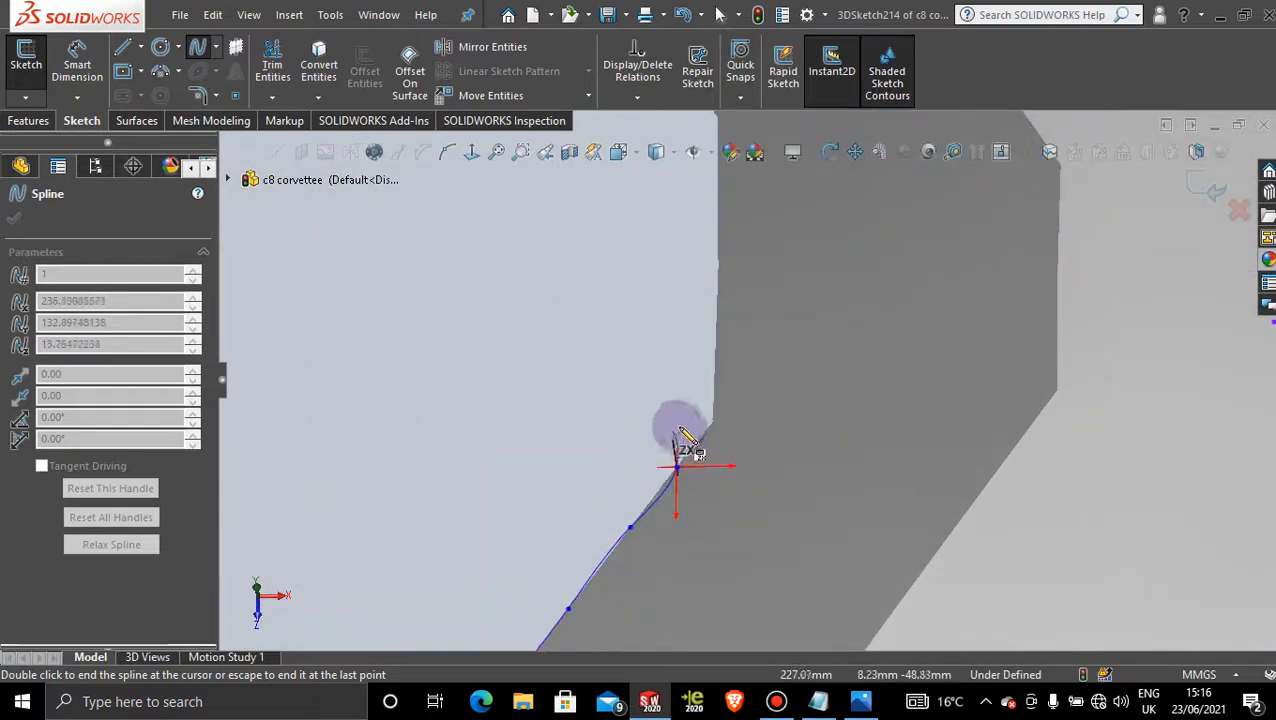
pyautogui.click(711, 420)
pyautogui.press('Escape')
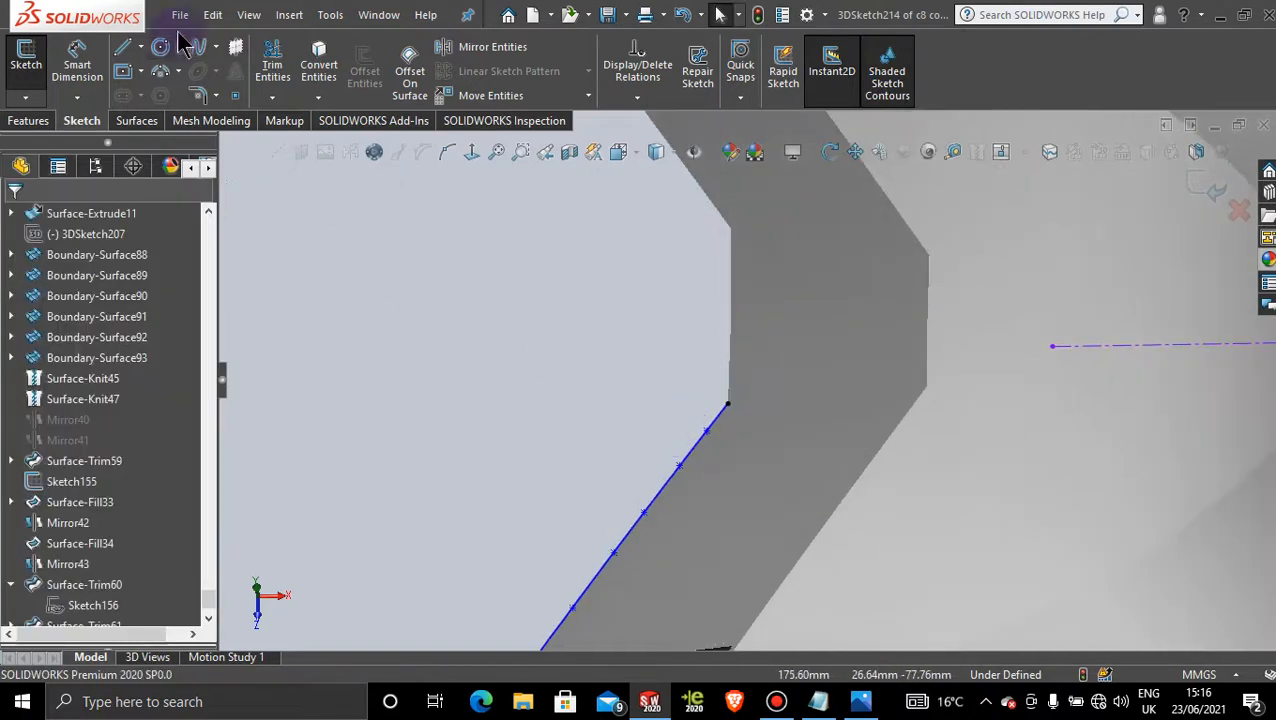
# - Trace the opening's short straight rear edge with another spline from the angled edge's endpoint to the opposite rear corner
pyautogui.click(729, 406)
pyautogui.click(729, 344)
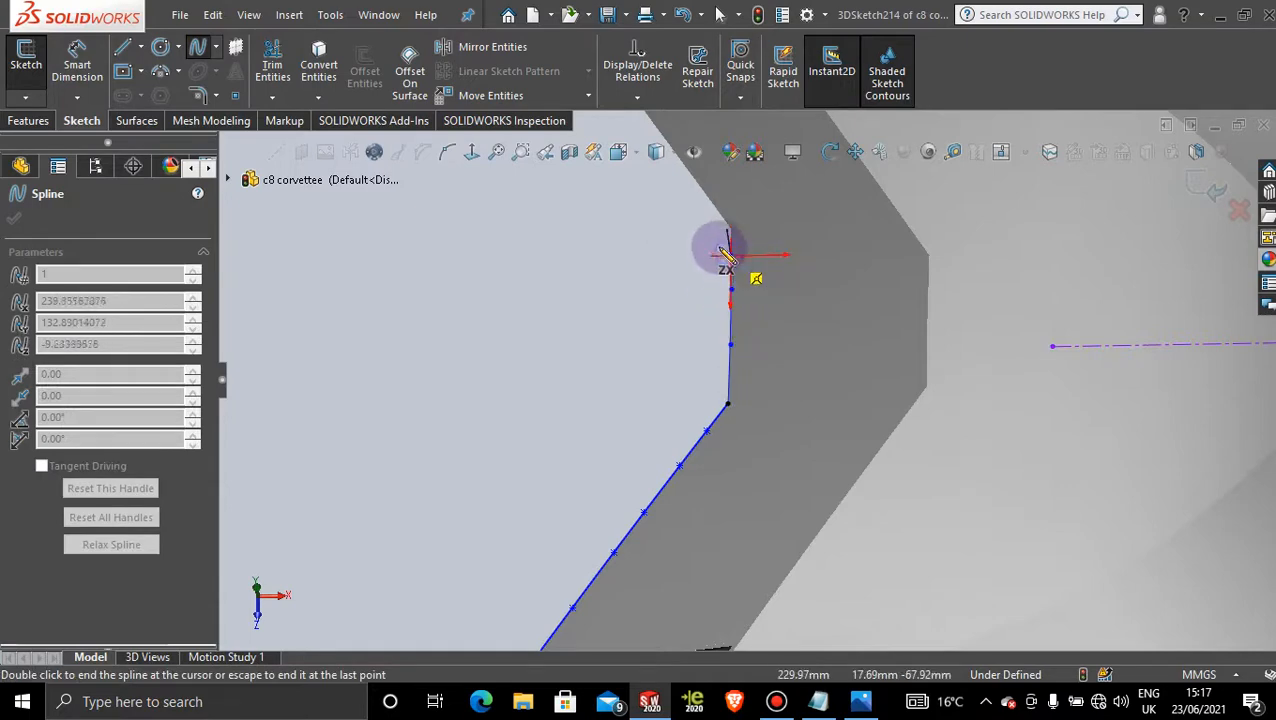
pyautogui.click(731, 234)
pyautogui.press('Escape')
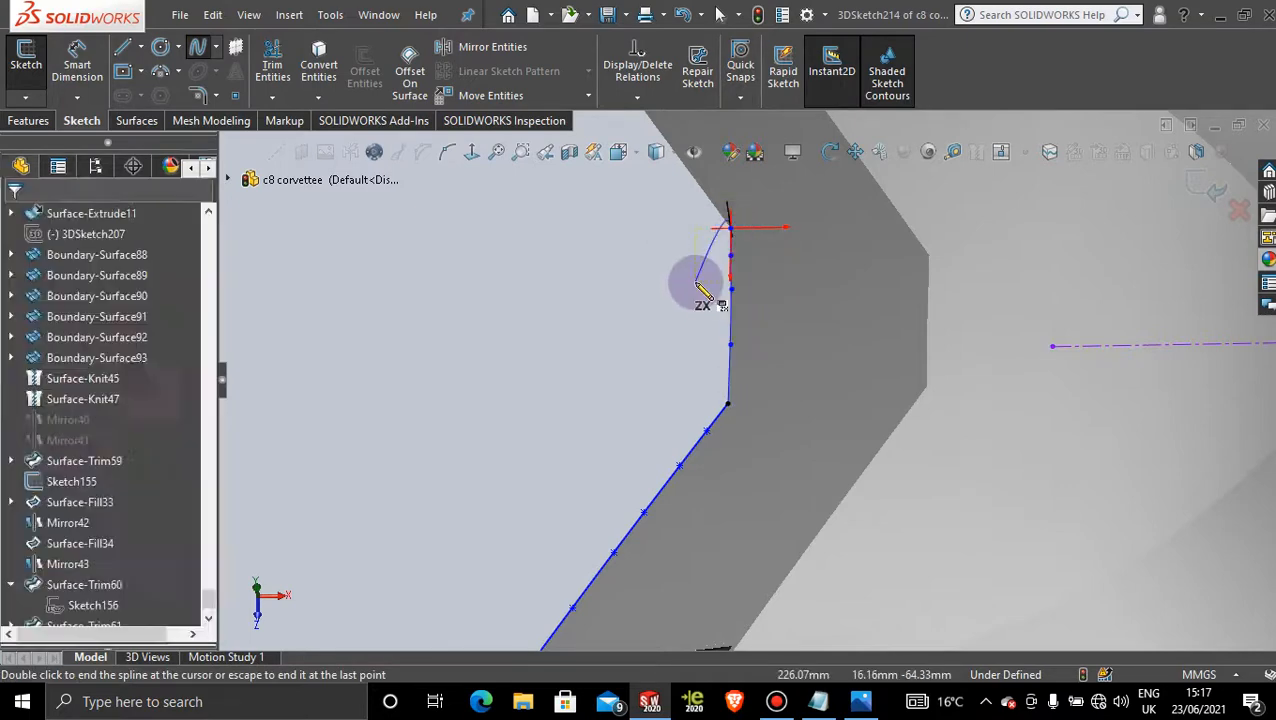
# - Sketch a spline along the opening's short corner edge, from the end of the curved side's spline to the start of the long slotted edge
pyautogui.scroll(10, 692, 280)
pyautogui.scroll(-4, 695, 312)
pyautogui.scroll(-5, 530, 290)
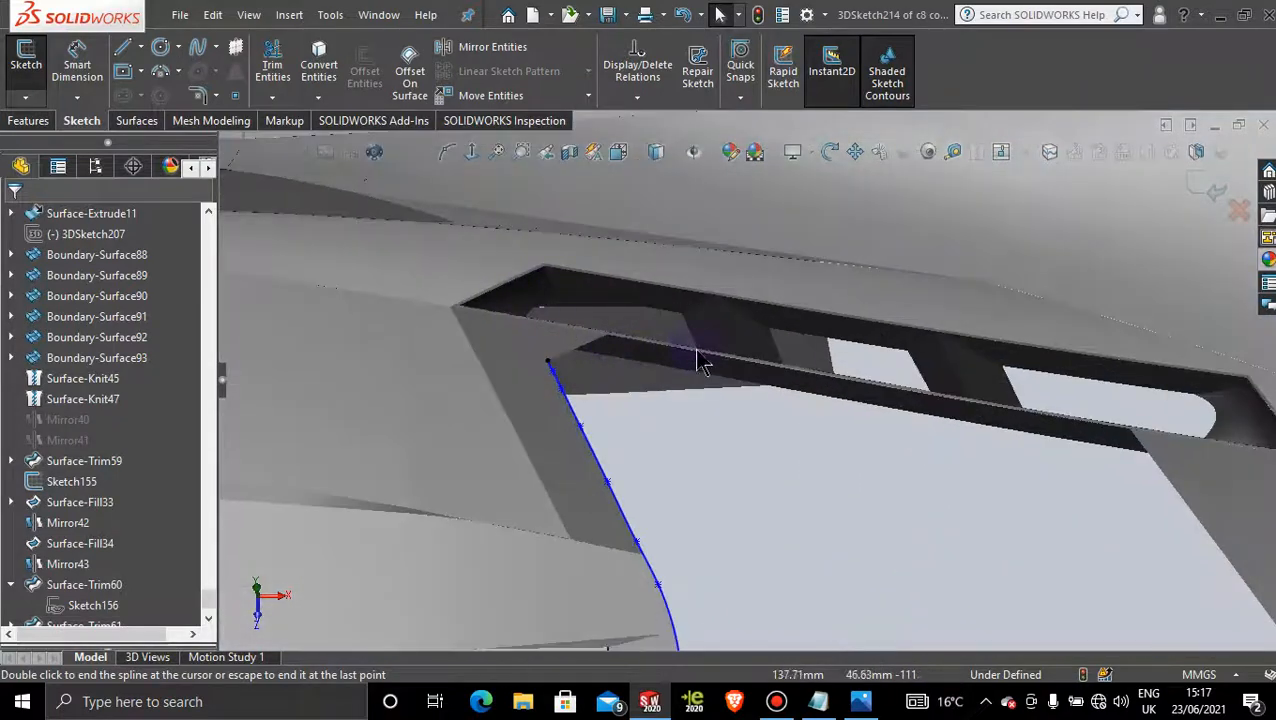
pyautogui.moveTo(673, 412); pyautogui.dragTo(678, 585, button='middle')
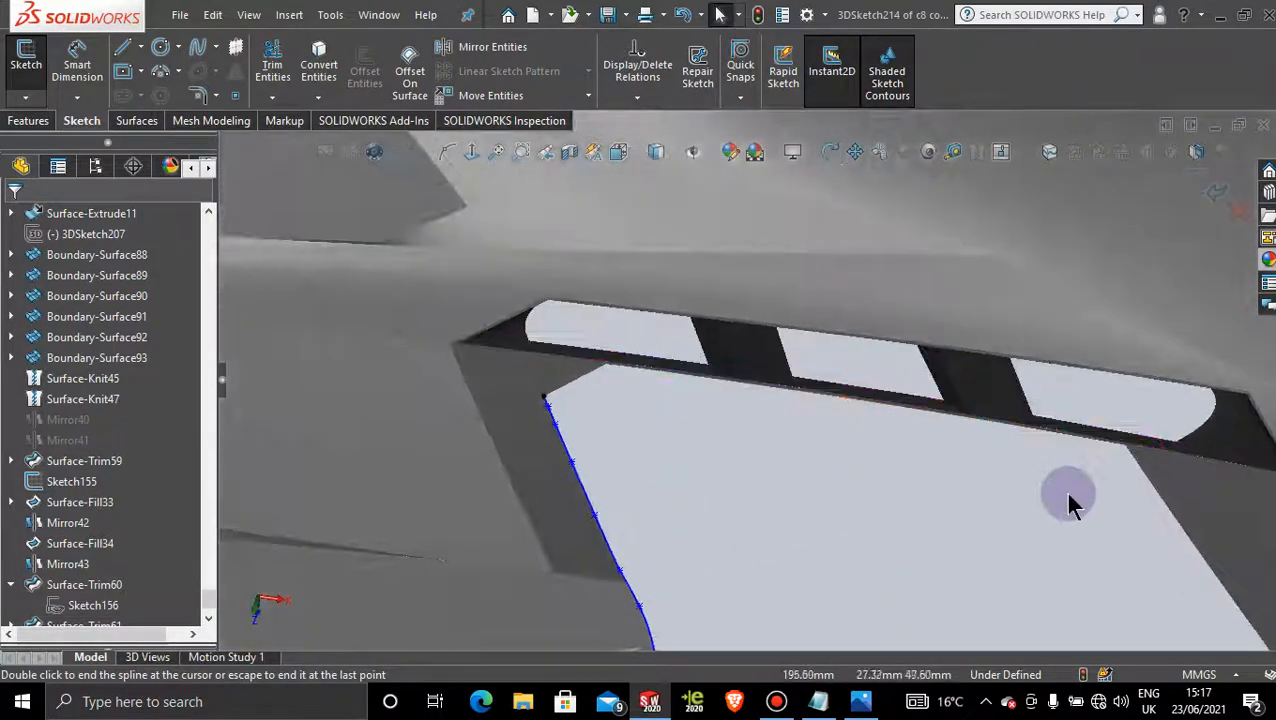
pyautogui.scroll(-5, 1064, 489)
pyautogui.scroll(2, 1048, 473)
pyautogui.scroll(3, 290, 380)
pyautogui.scroll(-2, 335, 375)
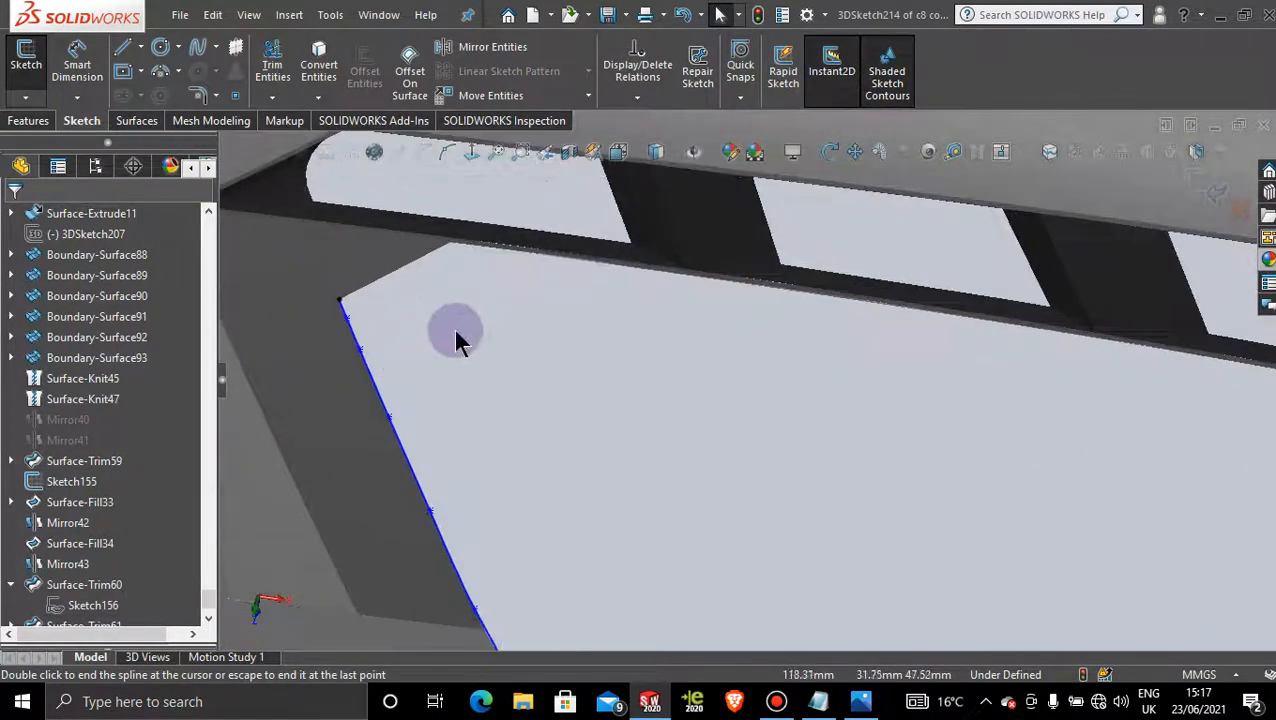
pyautogui.click(197, 47)
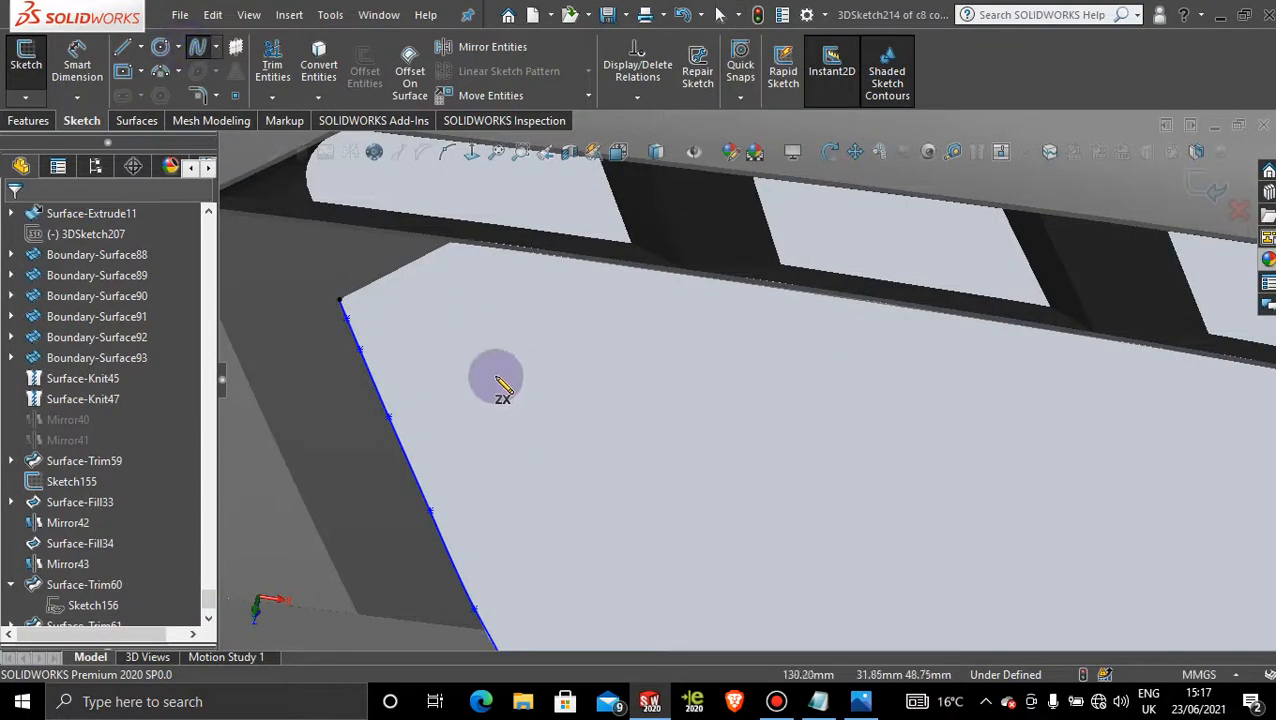
pyautogui.click(339, 299)
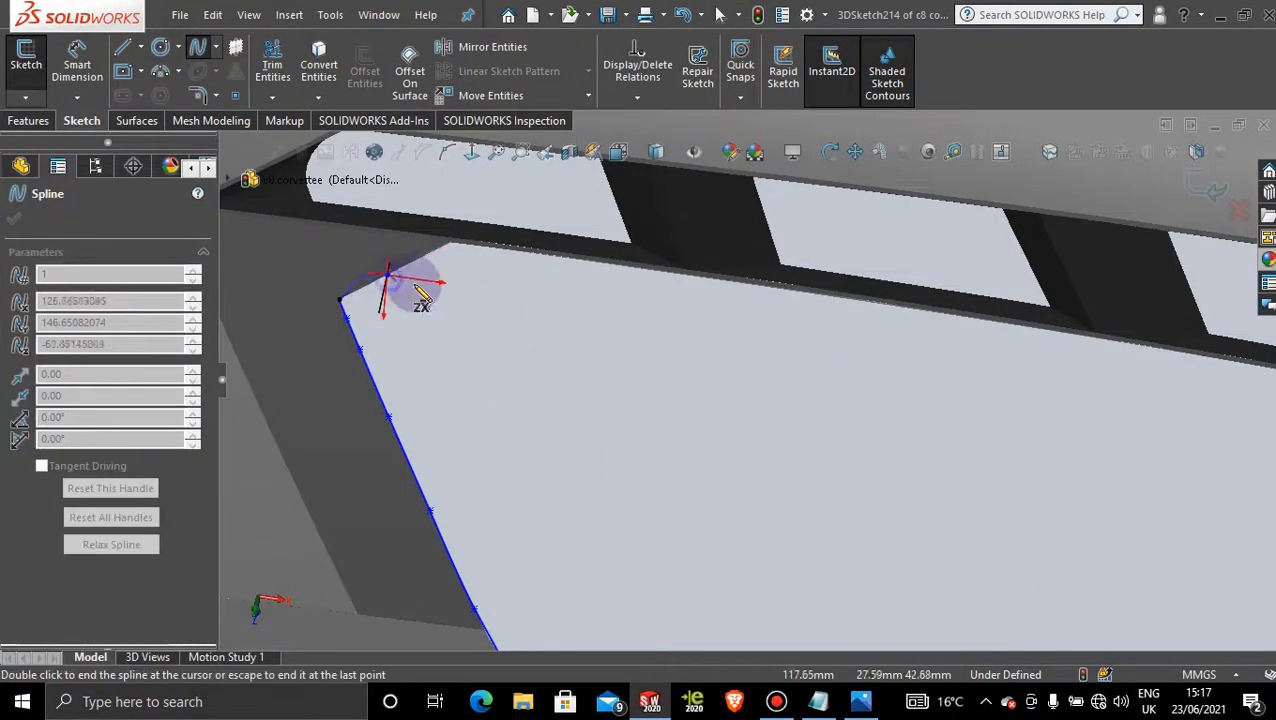
pyautogui.click(451, 242)
pyautogui.press('Escape')
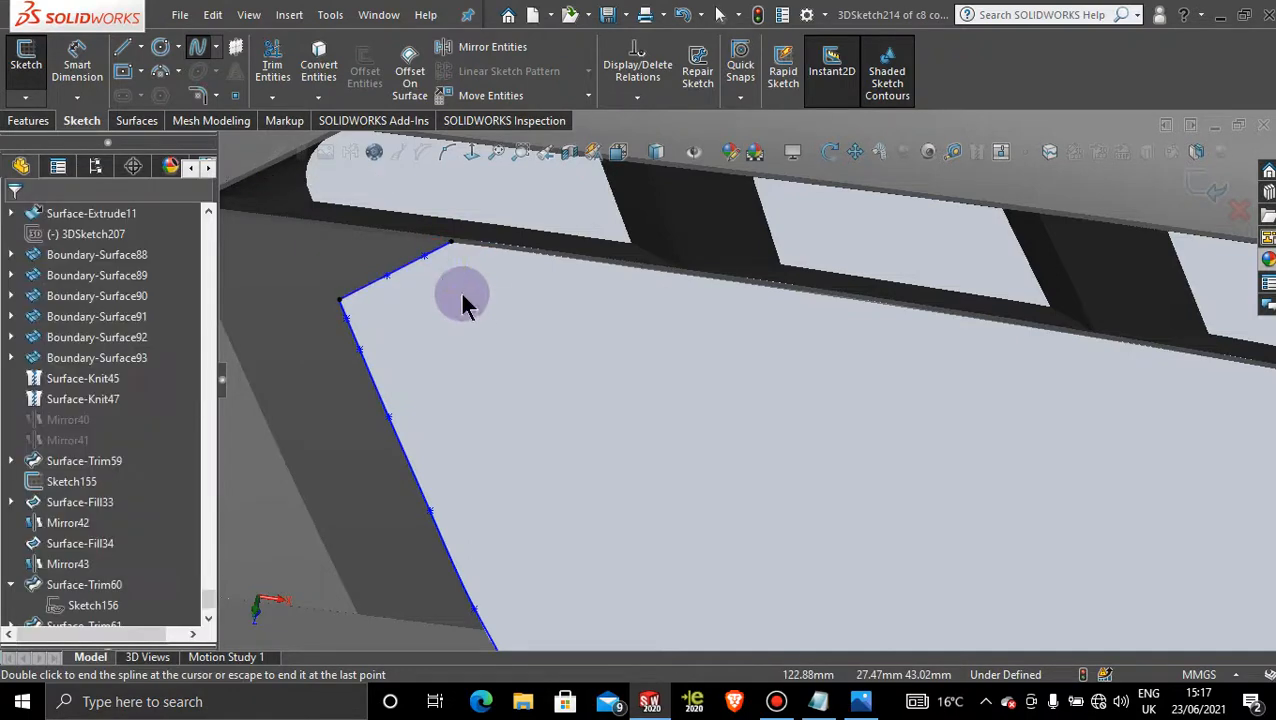
pyautogui.scroll(-2, 590, 305)
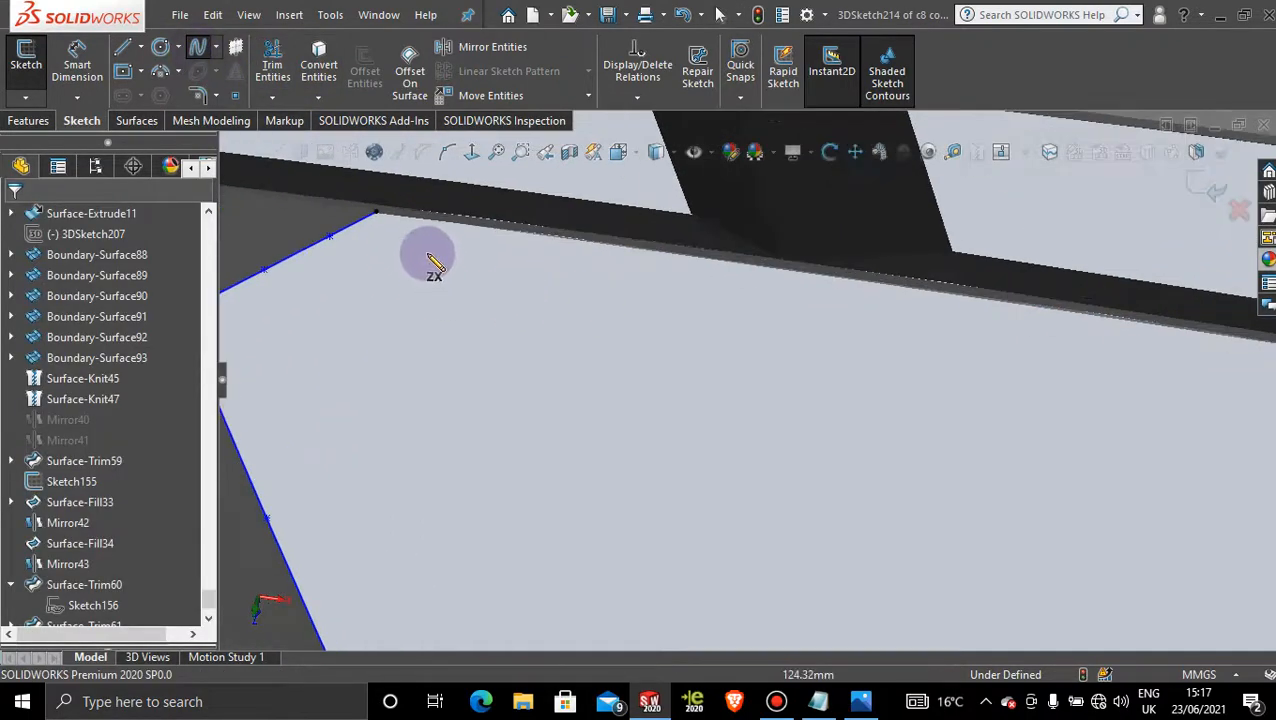
pyautogui.click(377, 216)
pyautogui.click(517, 237)
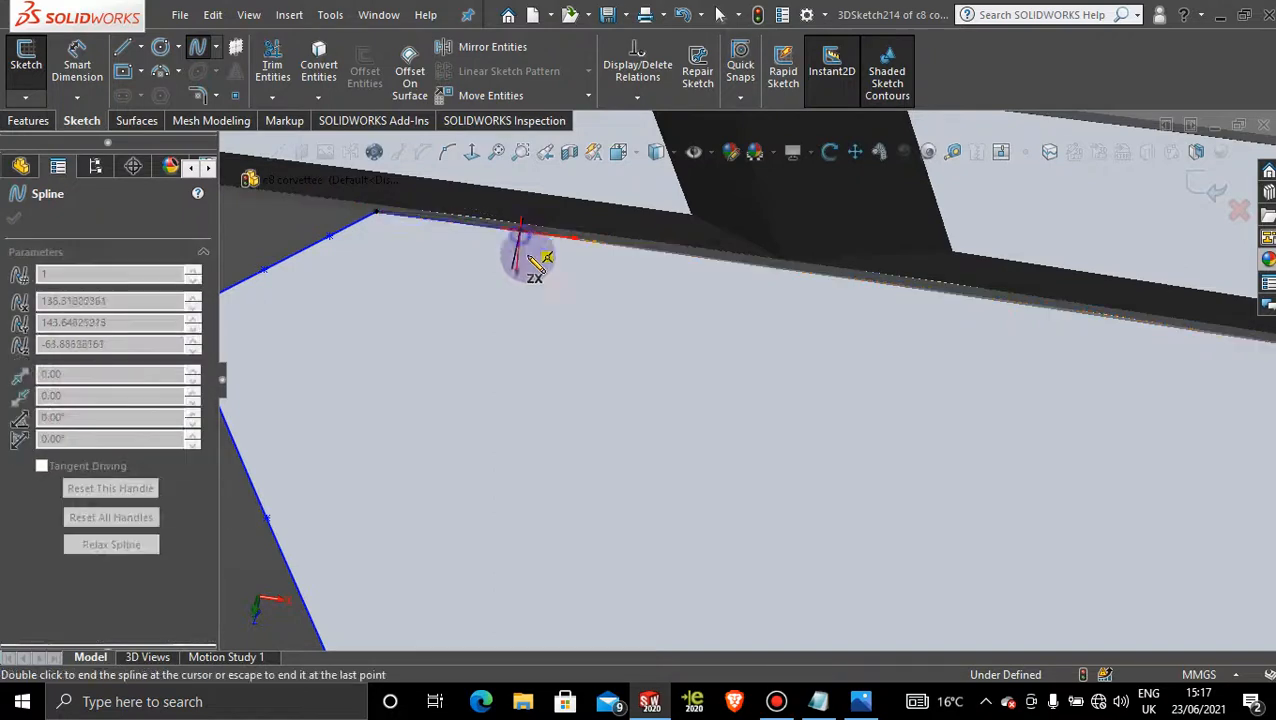
pyautogui.click(694, 250)
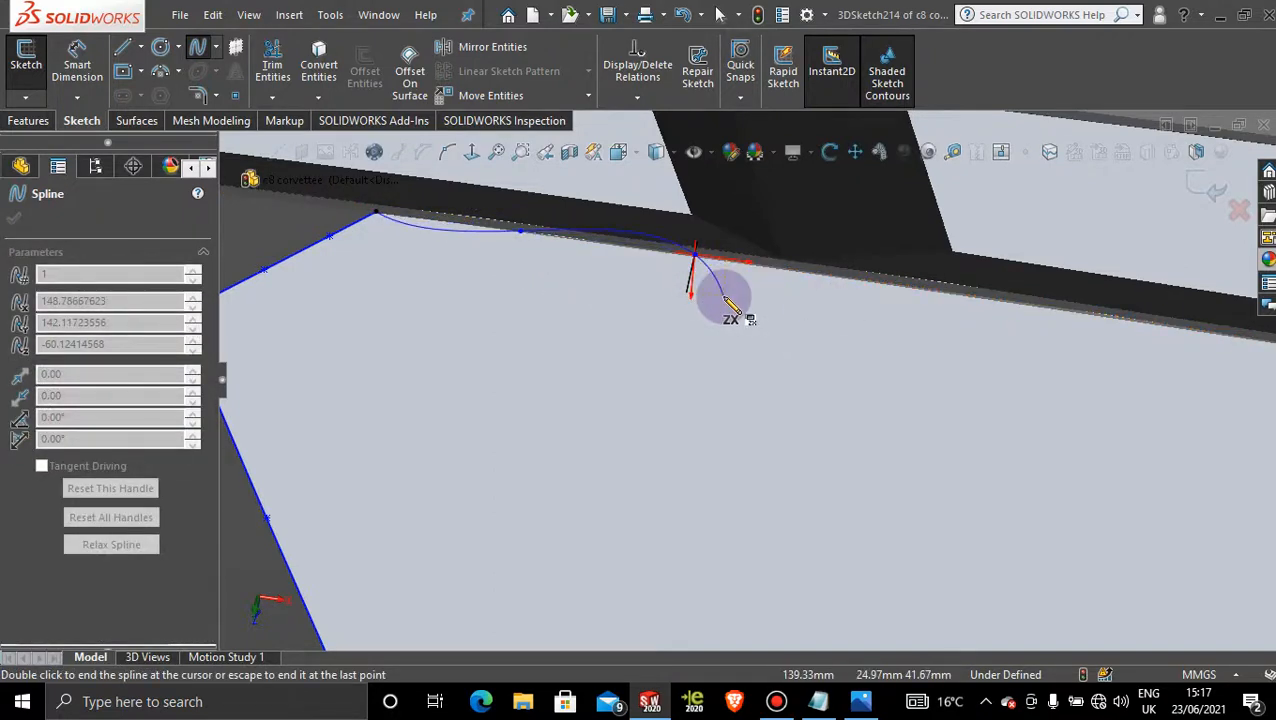
pyautogui.press('Escape')
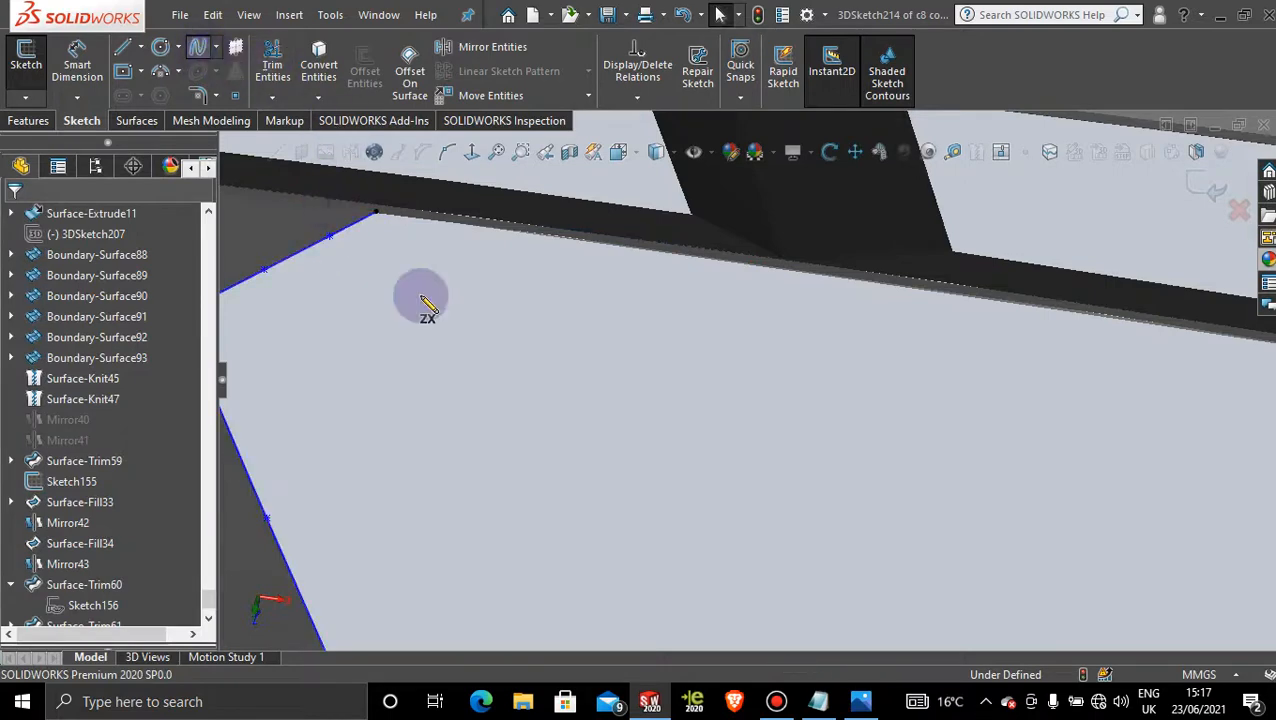
# - Sketch a multi-point spline along the opening's long edge beside the three slots, from the short corner spline to the far corner
pyautogui.click(376, 212)
pyautogui.scroll(-2, 672, 260)
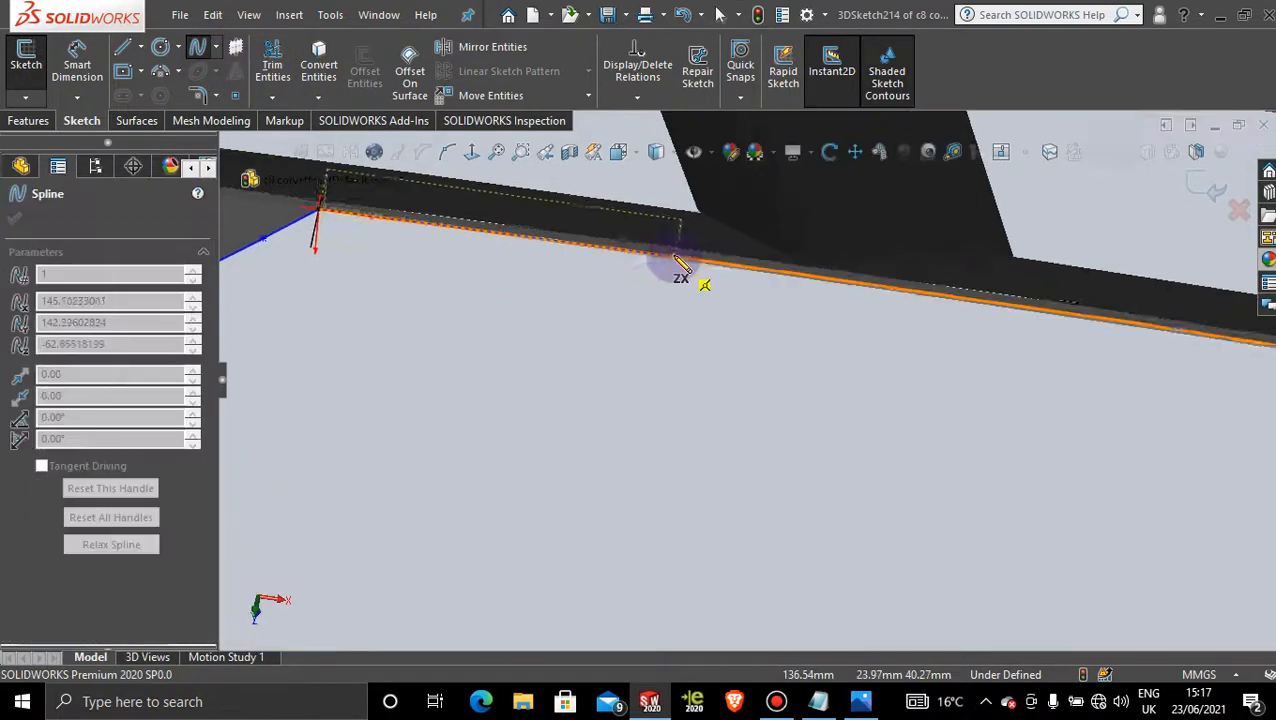
pyautogui.click(459, 235)
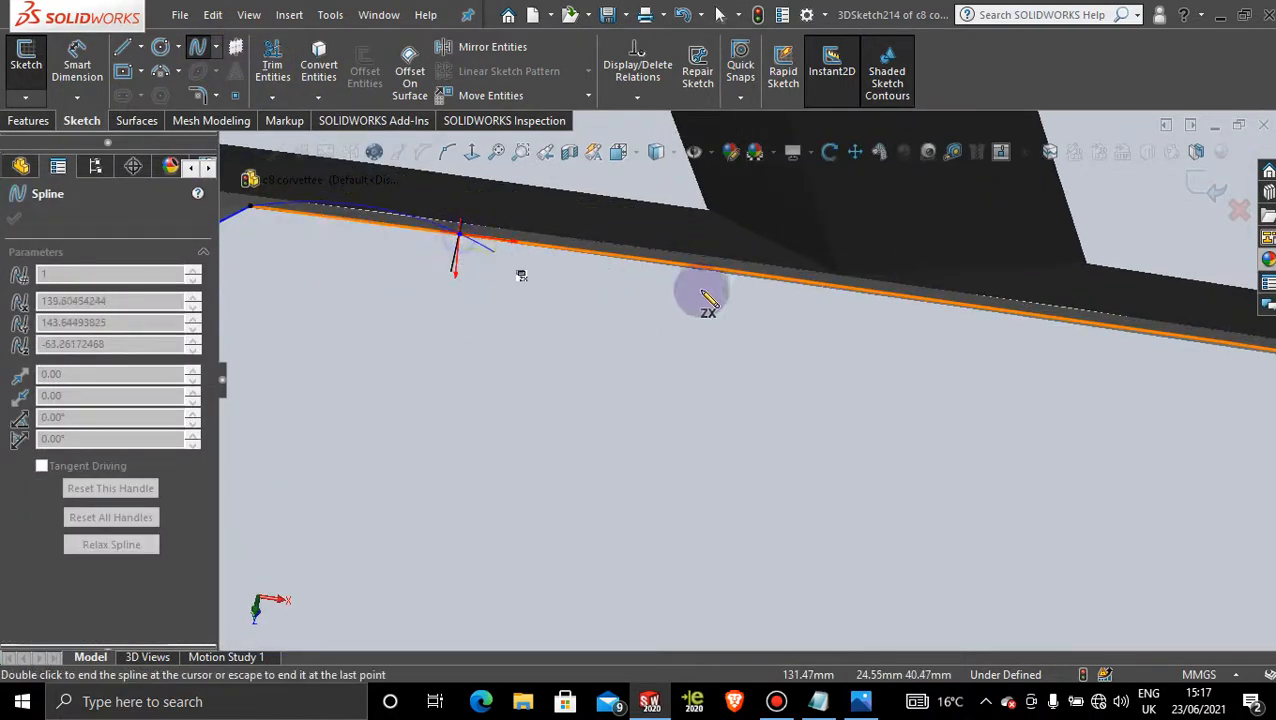
pyautogui.click(815, 291)
pyautogui.scroll(3, 962, 371)
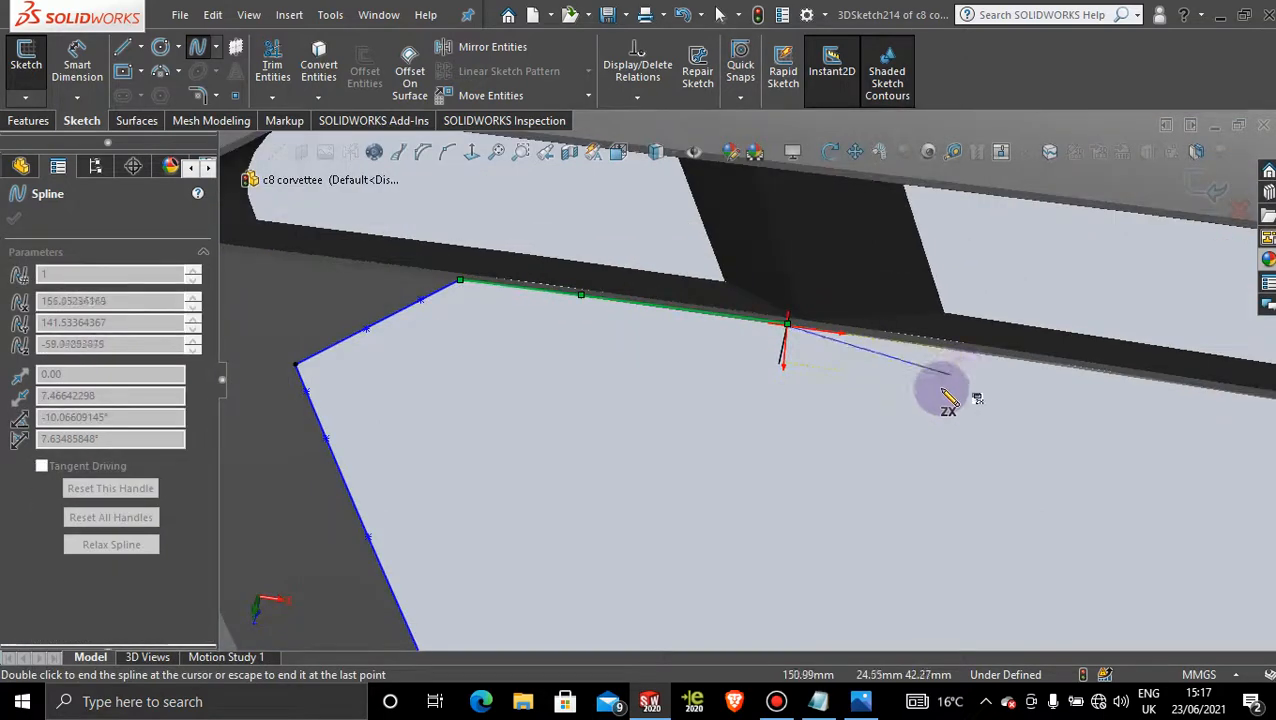
pyautogui.click(990, 361)
pyautogui.scroll(4, 1040, 405)
pyautogui.scroll(-4, 1110, 436)
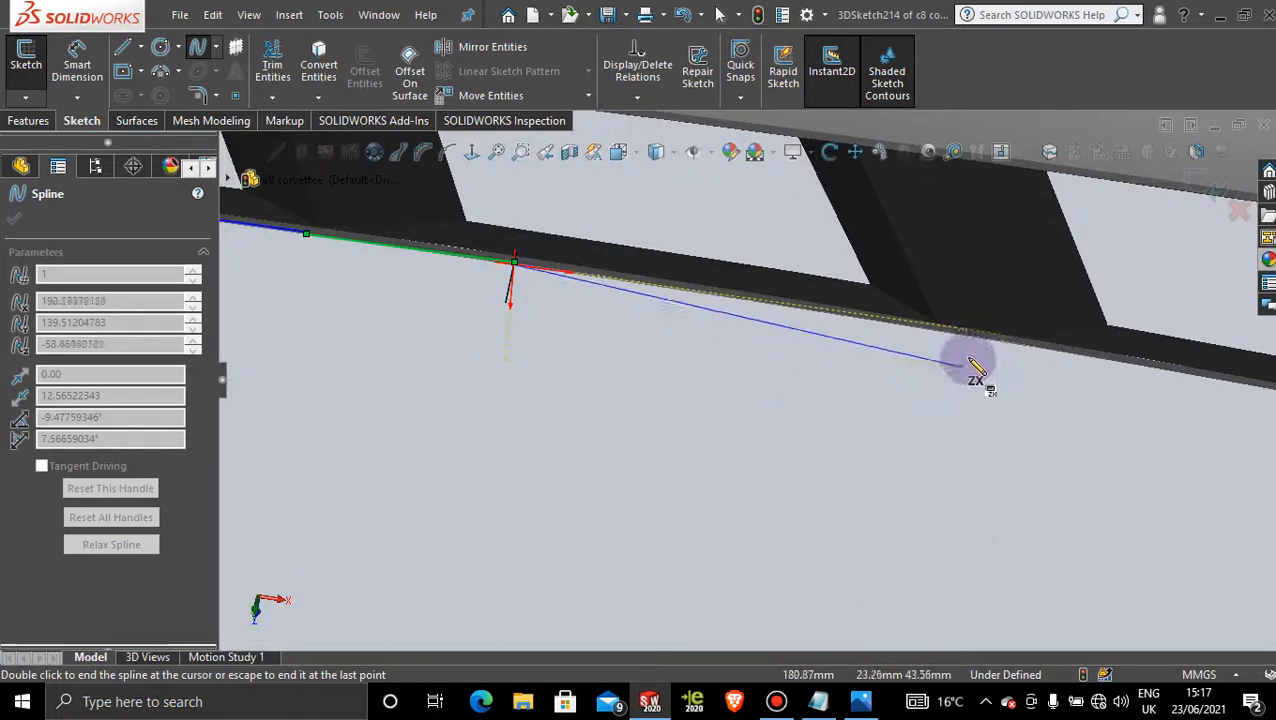
pyautogui.click(771, 309)
pyautogui.scroll(-3, 1000, 395)
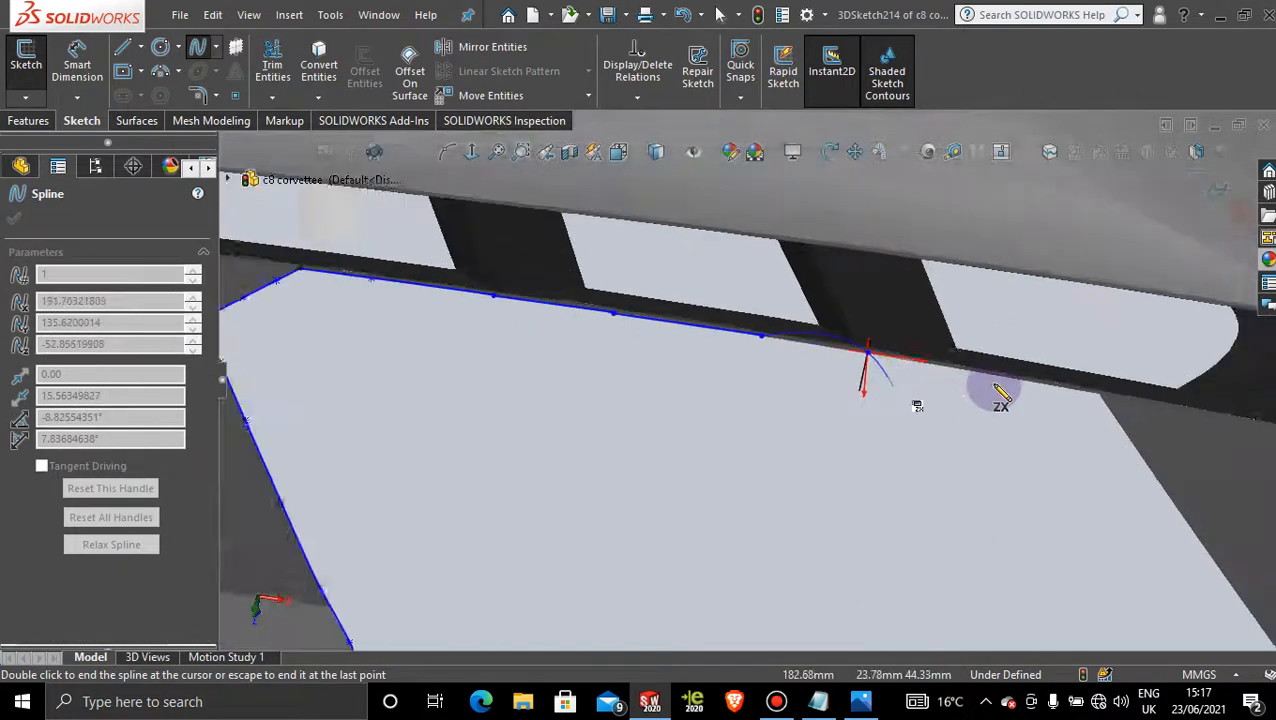
pyautogui.scroll(-3, 1001, 395)
pyautogui.click(841, 345)
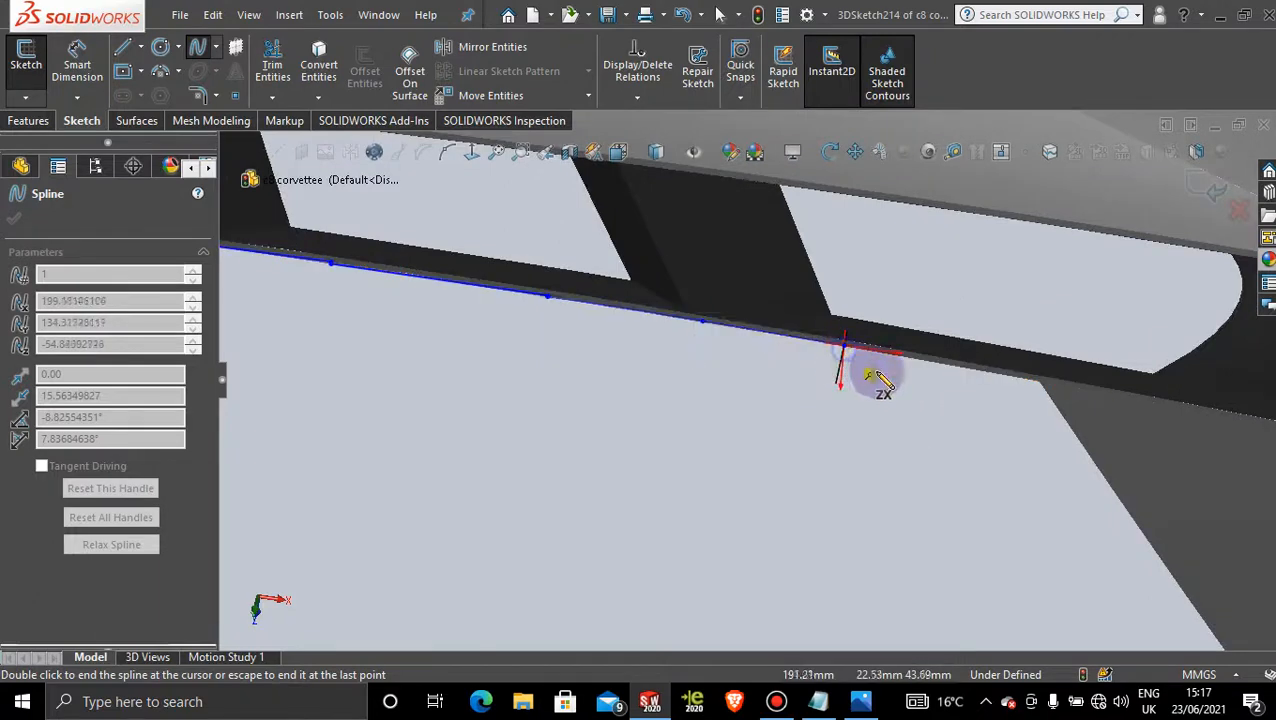
pyautogui.click(940, 364)
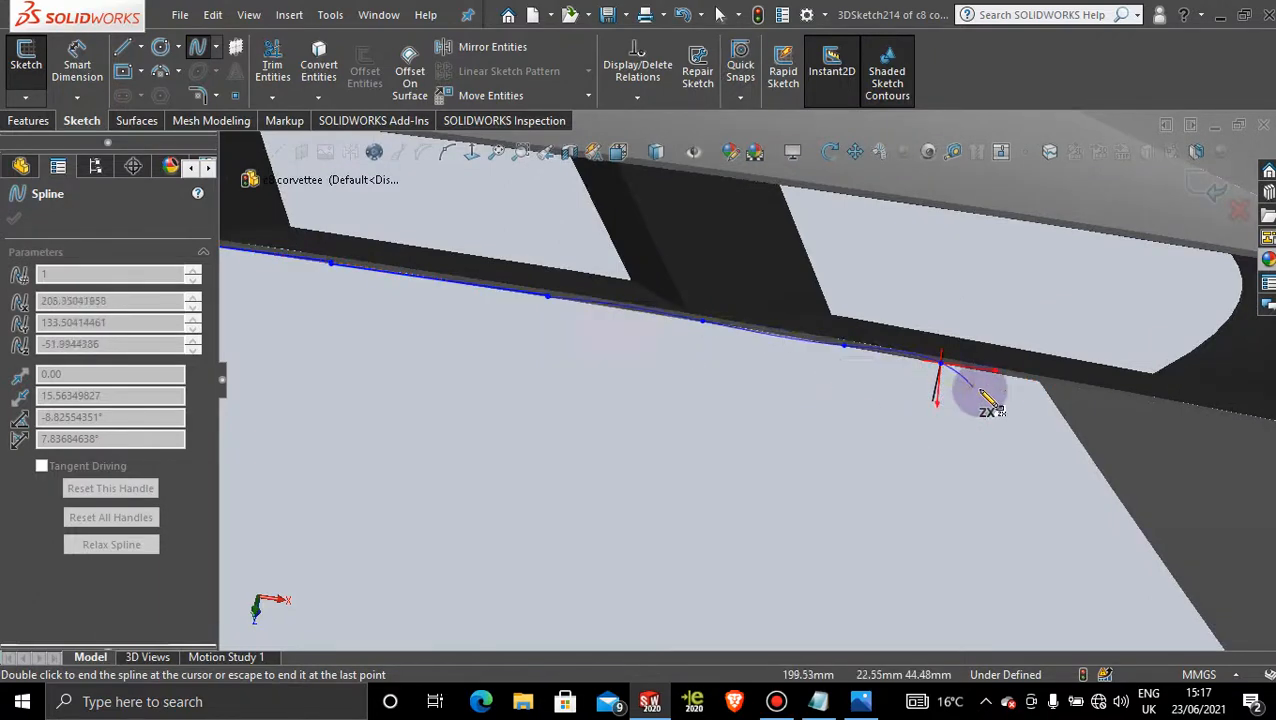
pyautogui.click(1039, 380)
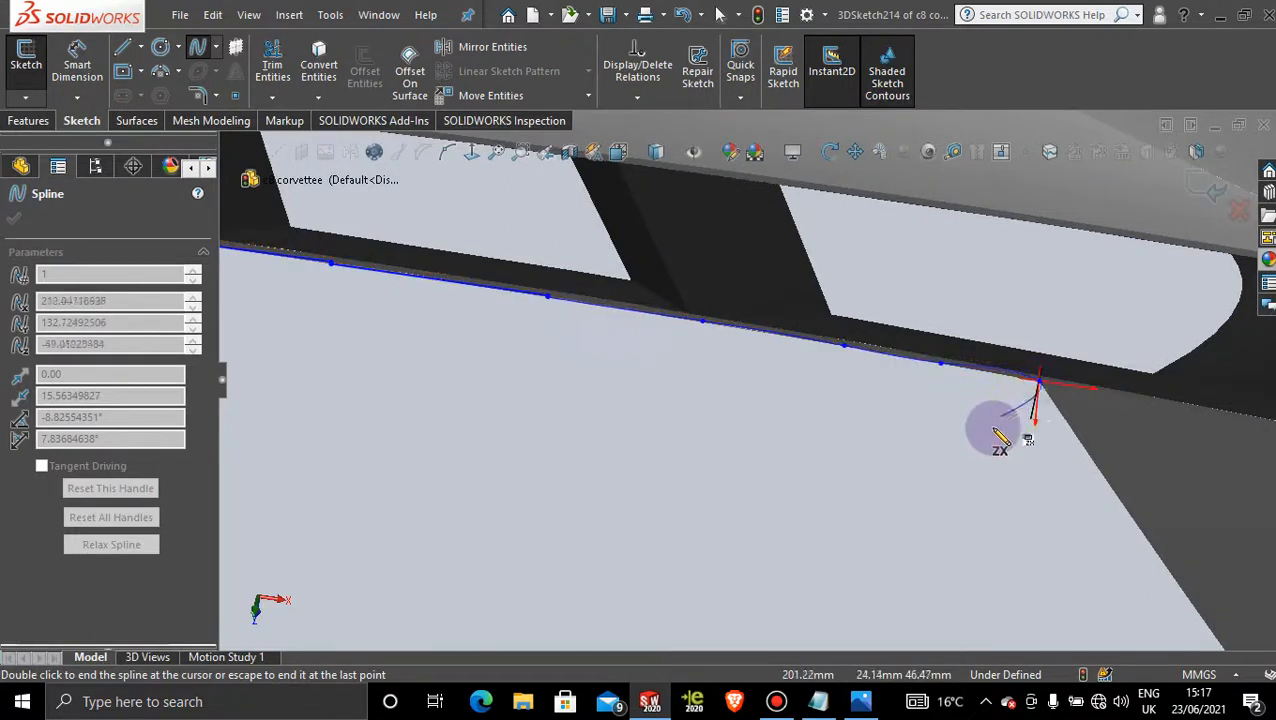
pyautogui.press('Escape')
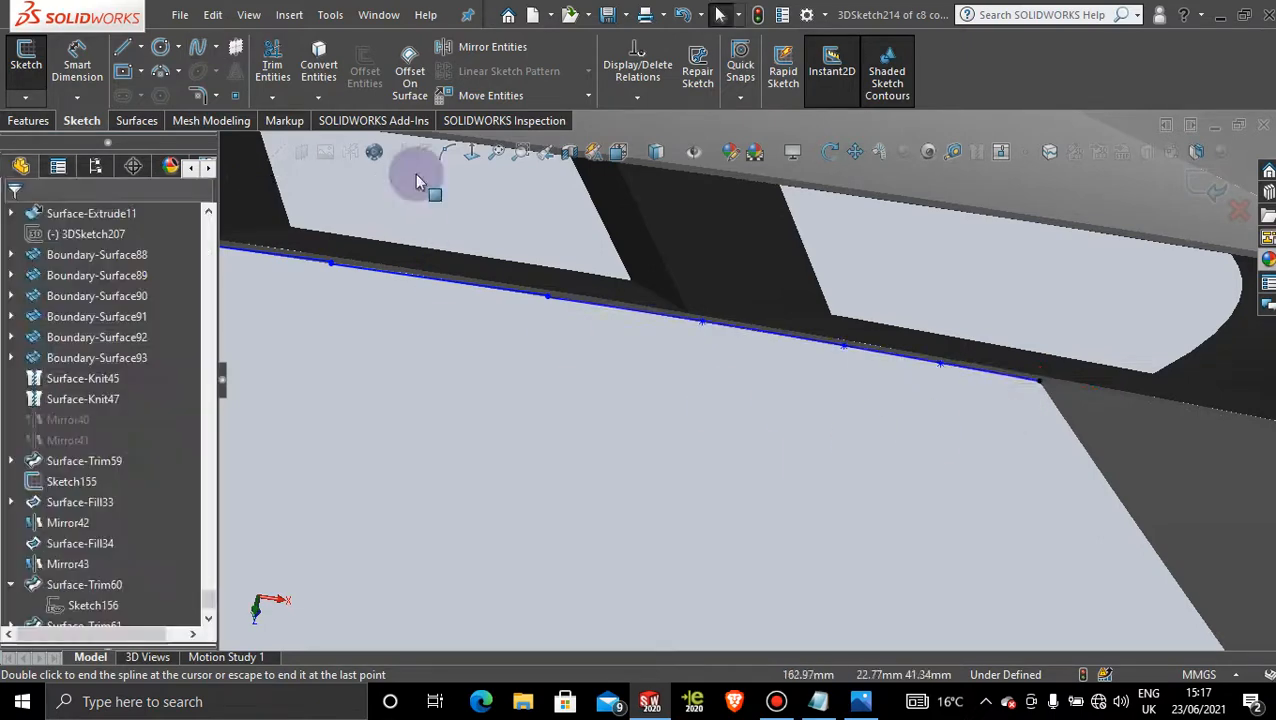
# - Sketch a spline along the remaining slanted edge, joining the long edge's far corner to the existing side spline, and exit the 3D sketch
pyautogui.click(200, 49)
pyautogui.scroll(5, 942, 480)
pyautogui.scroll(3, 891, 510)
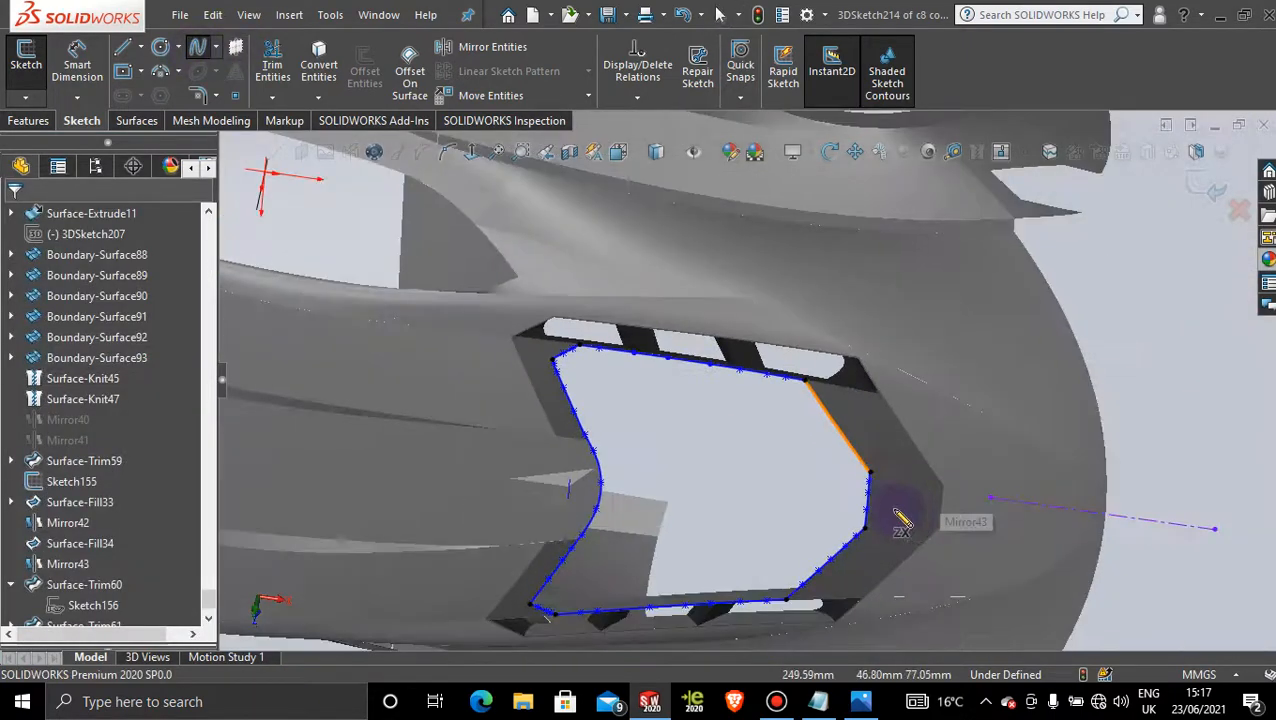
pyautogui.scroll(-5, 800, 400)
pyautogui.click(742, 268)
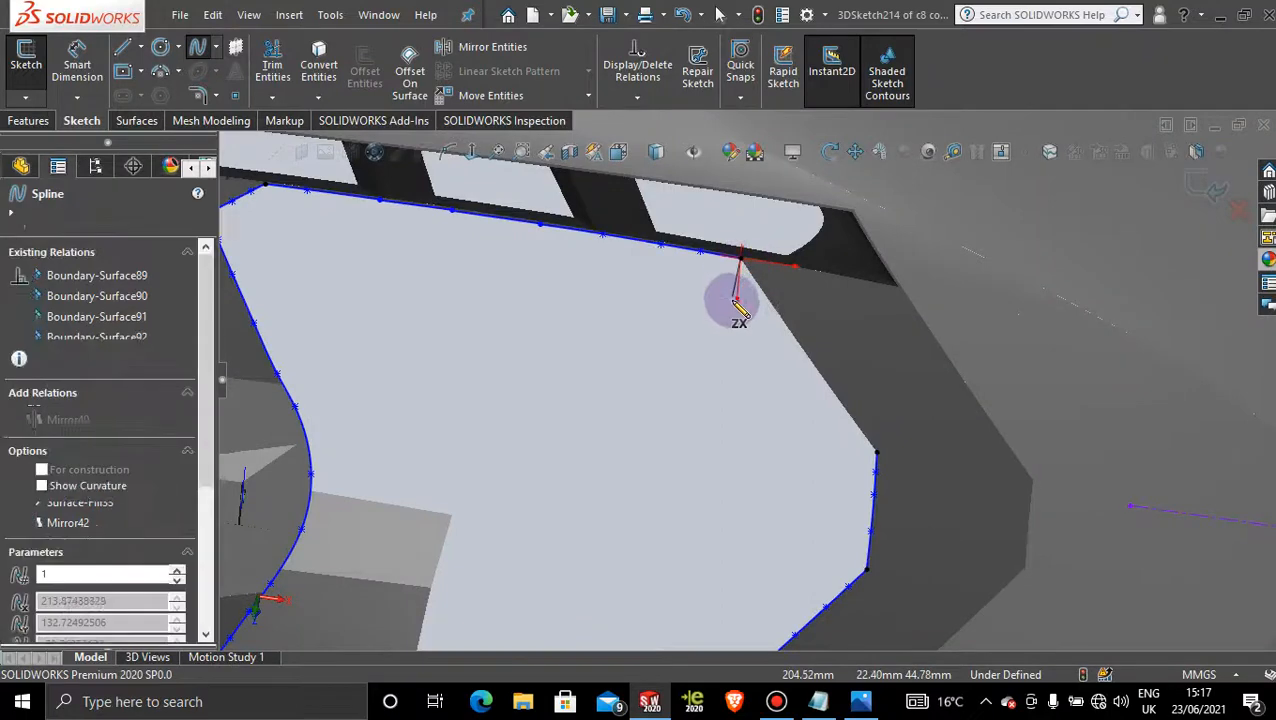
pyautogui.click(815, 372)
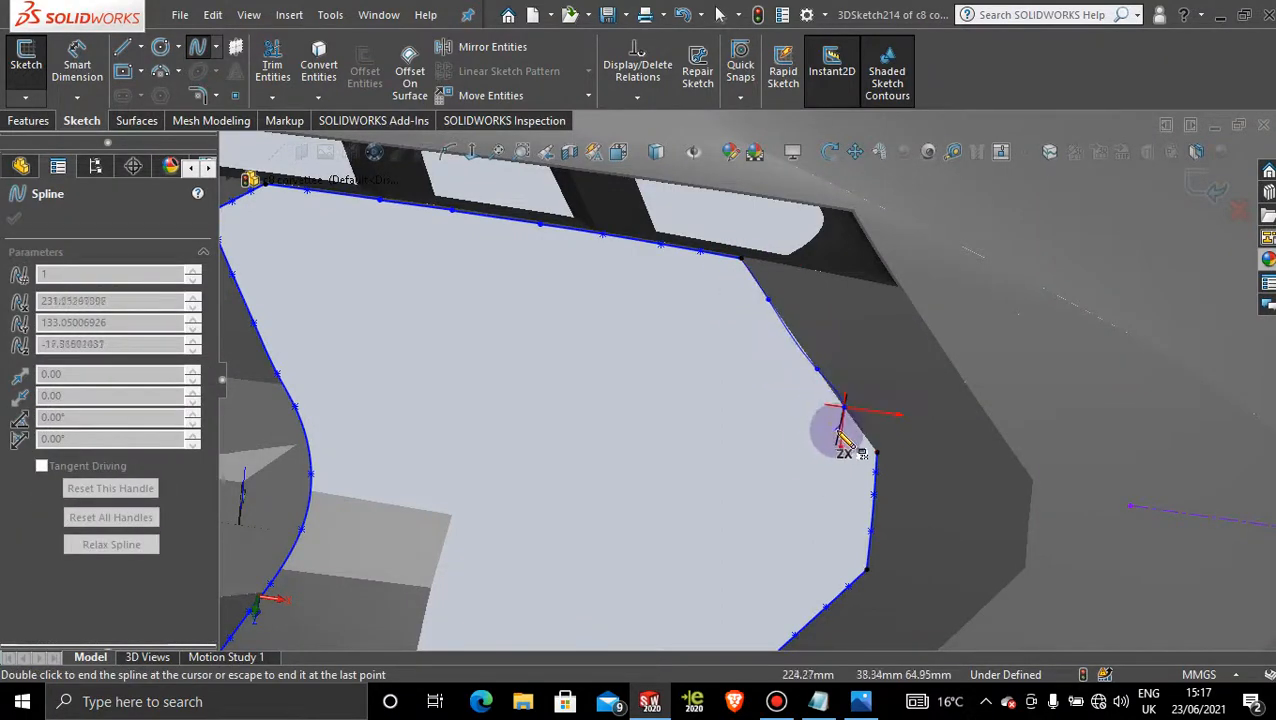
pyautogui.scroll(-3, 843, 440)
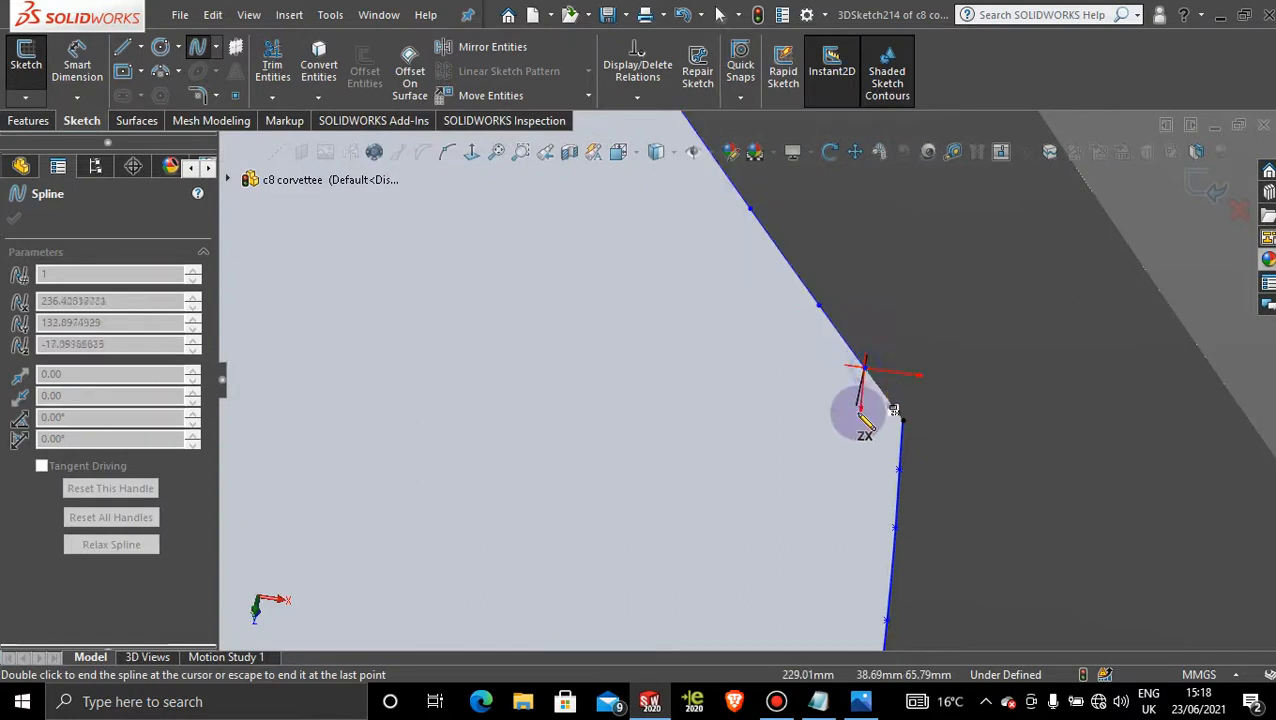
pyautogui.click(903, 419)
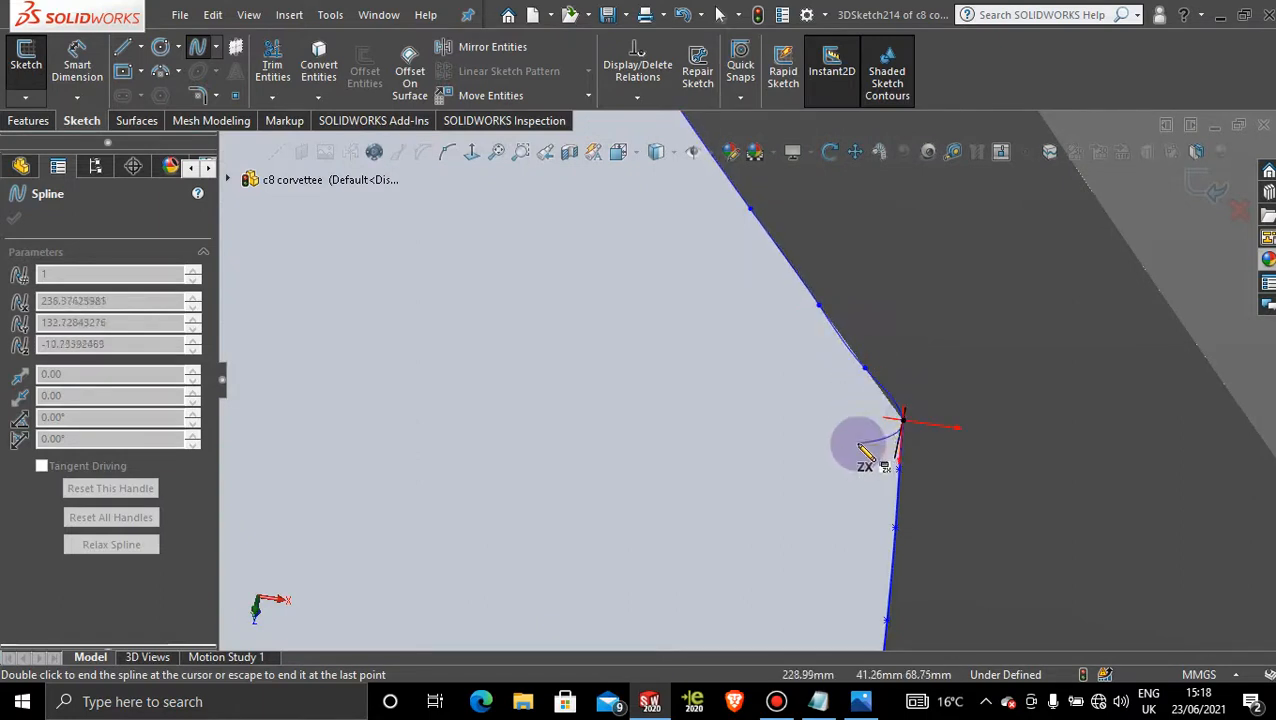
pyautogui.press('Escape')
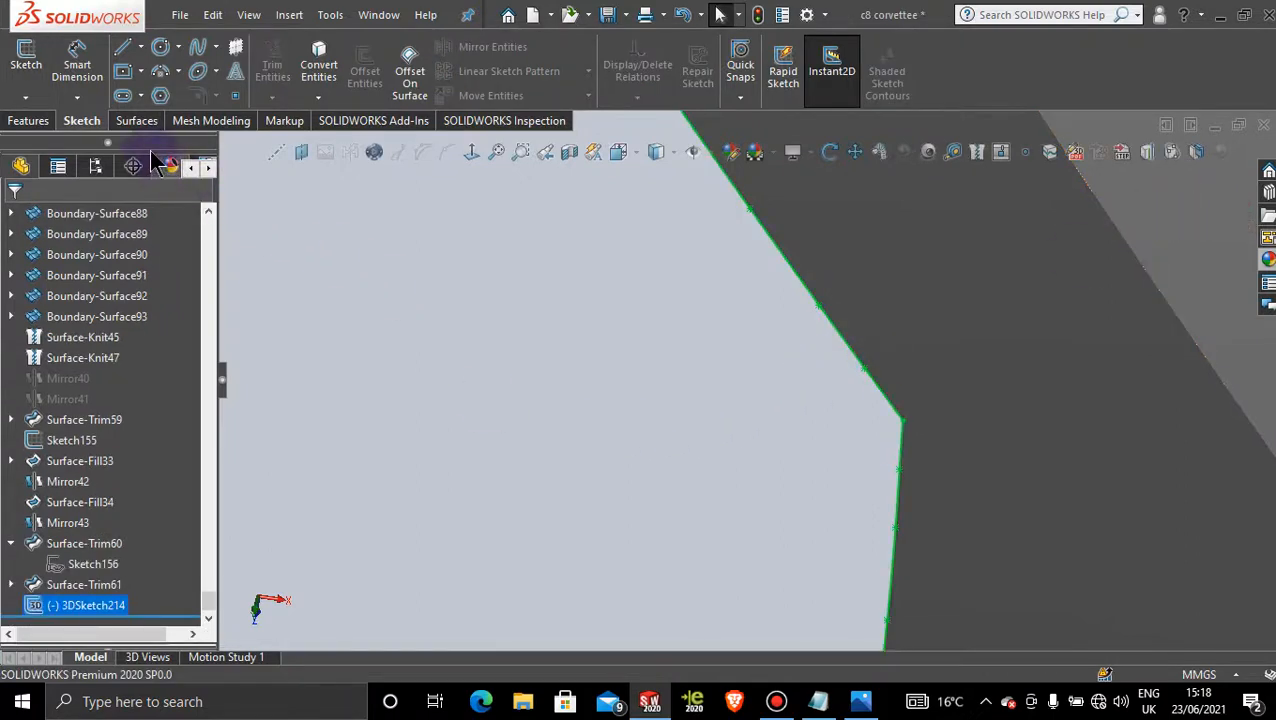
# - Try to patch the opening with a Filled Surface using 3DSketch214 as the boundary with Contact edge setting
pyautogui.click(136, 121)
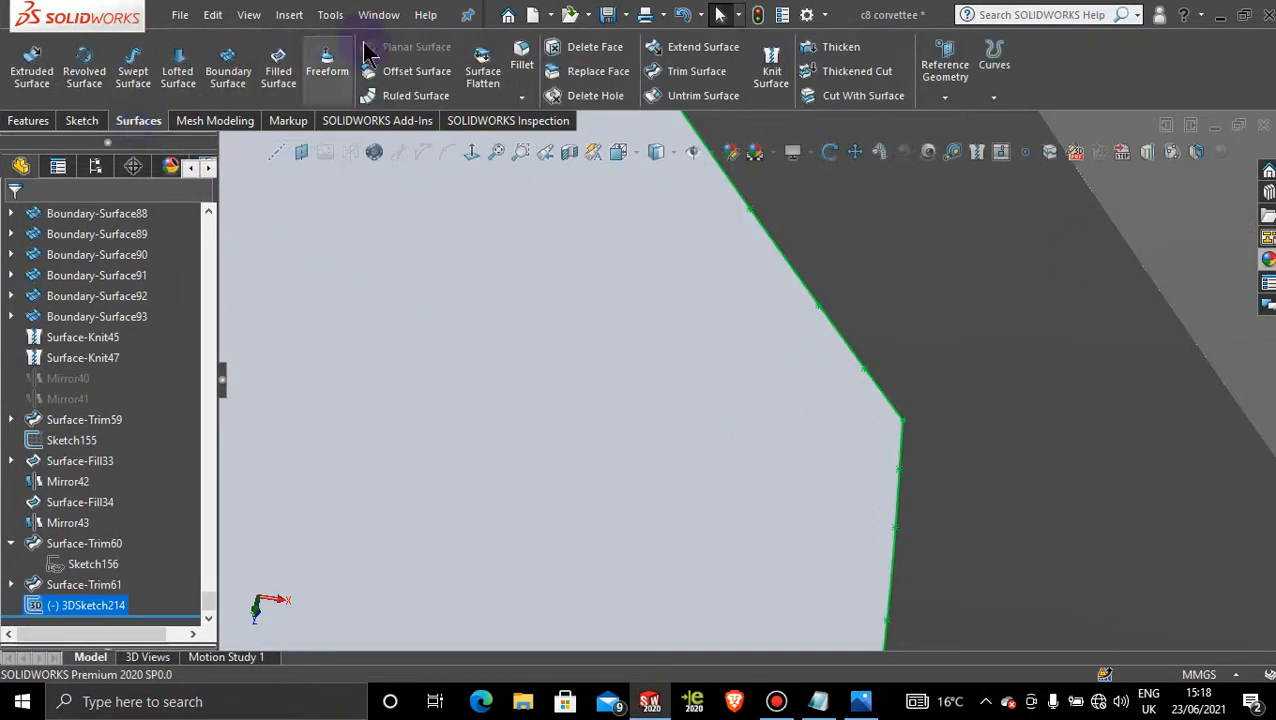
pyautogui.click(280, 68)
pyautogui.scroll(6, 642, 477)
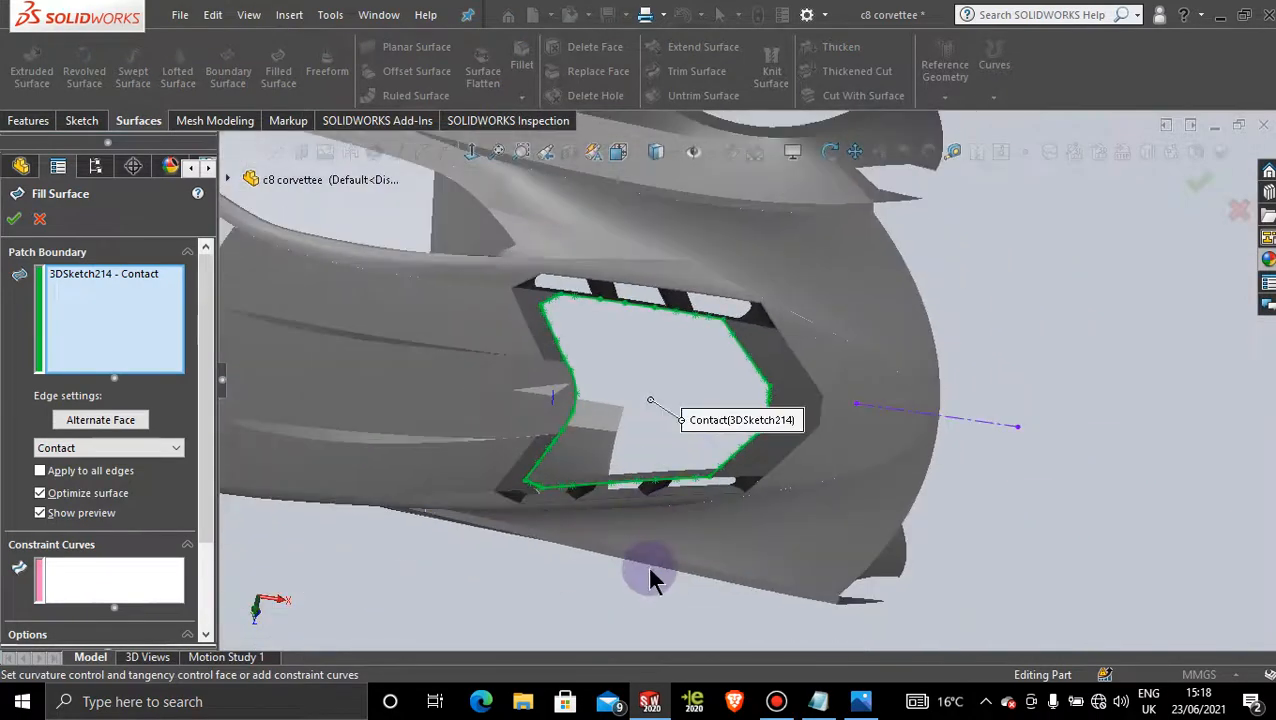
pyautogui.moveTo(650, 578); pyautogui.dragTo(672, 205, button='middle')
pyautogui.scroll(-4, 674, 476)
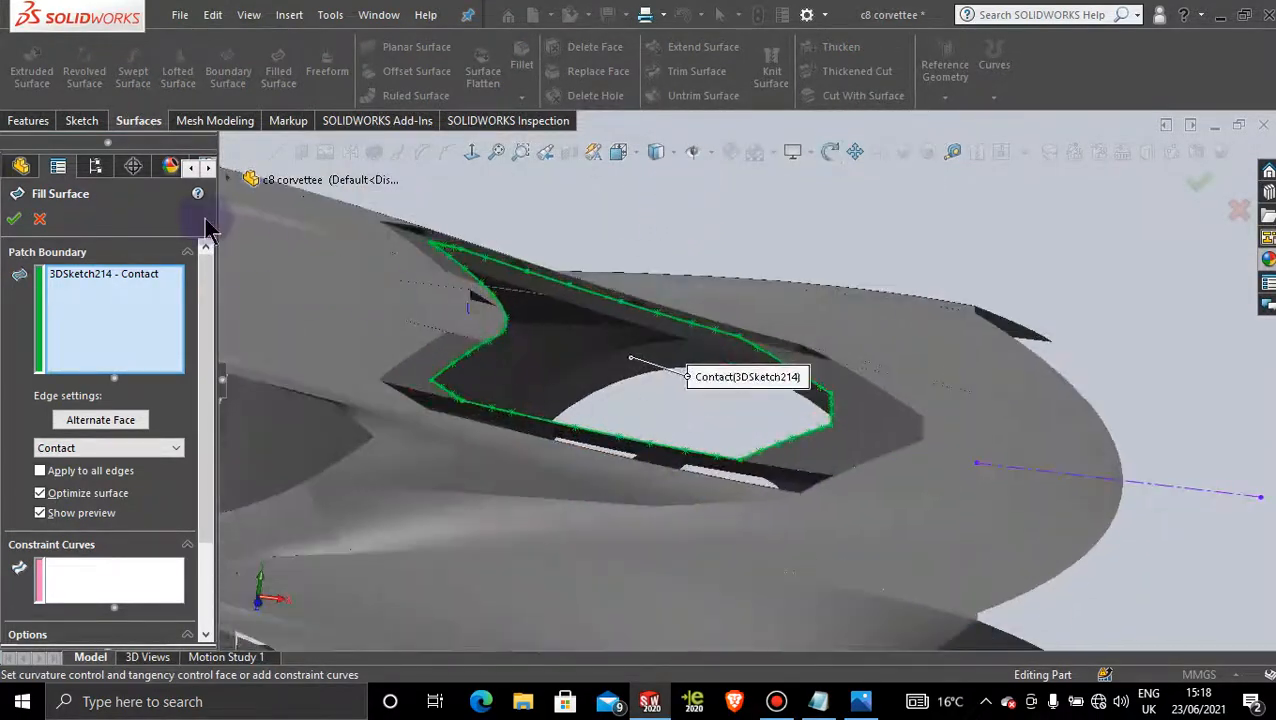
pyautogui.click(13, 220)
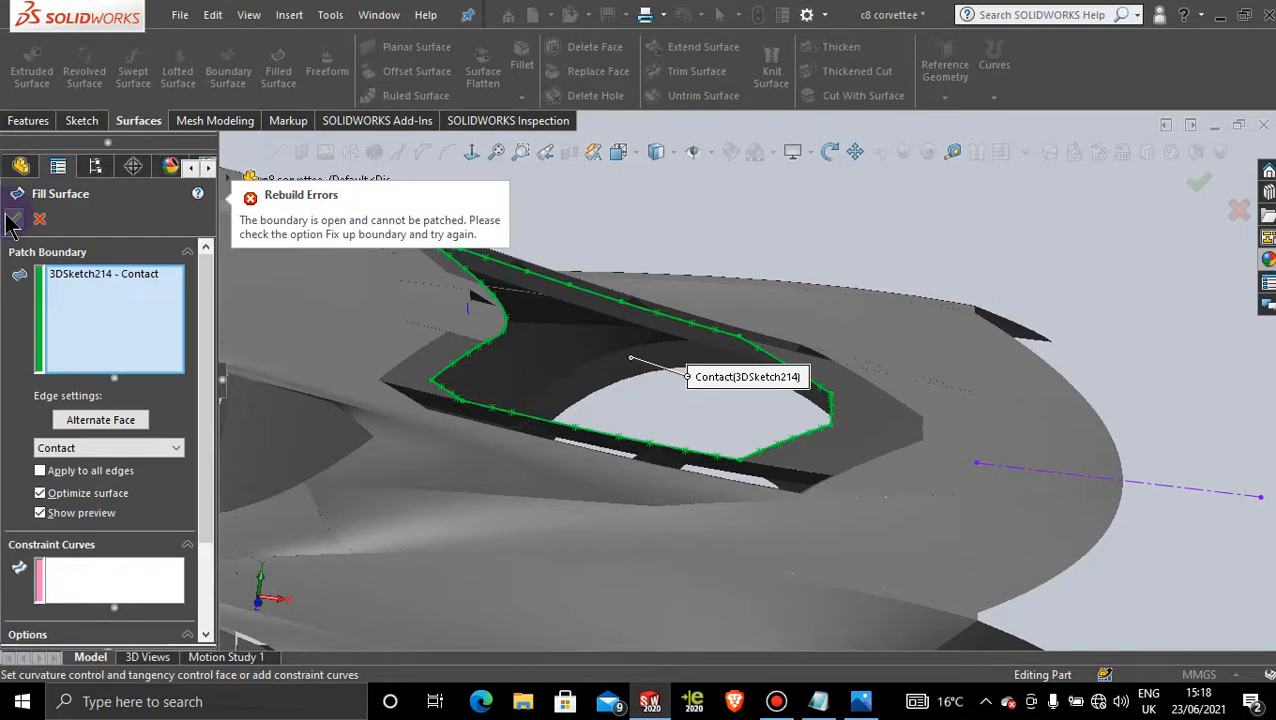
pyautogui.click(39, 219)
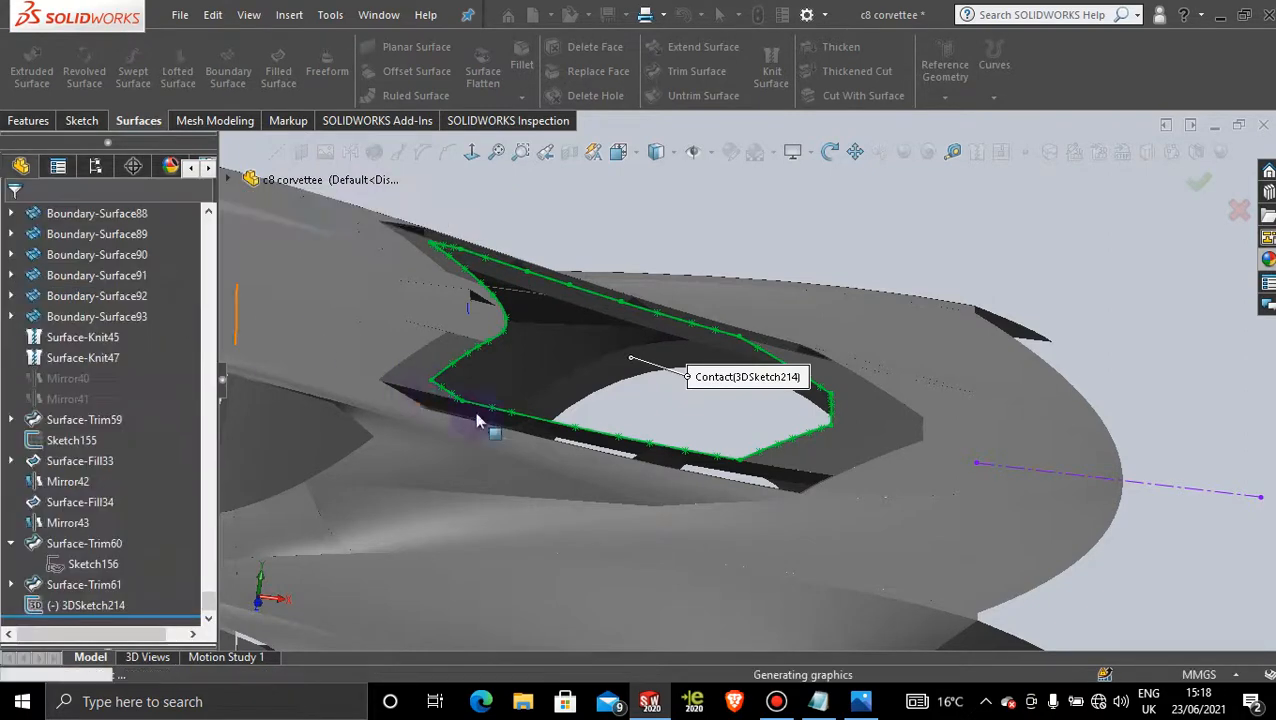
# - Check the corners of the 3D sketch outline and try again to fill the opening with 3DSketch214 as the patch boundary
pyautogui.scroll(-6, 745, 455)
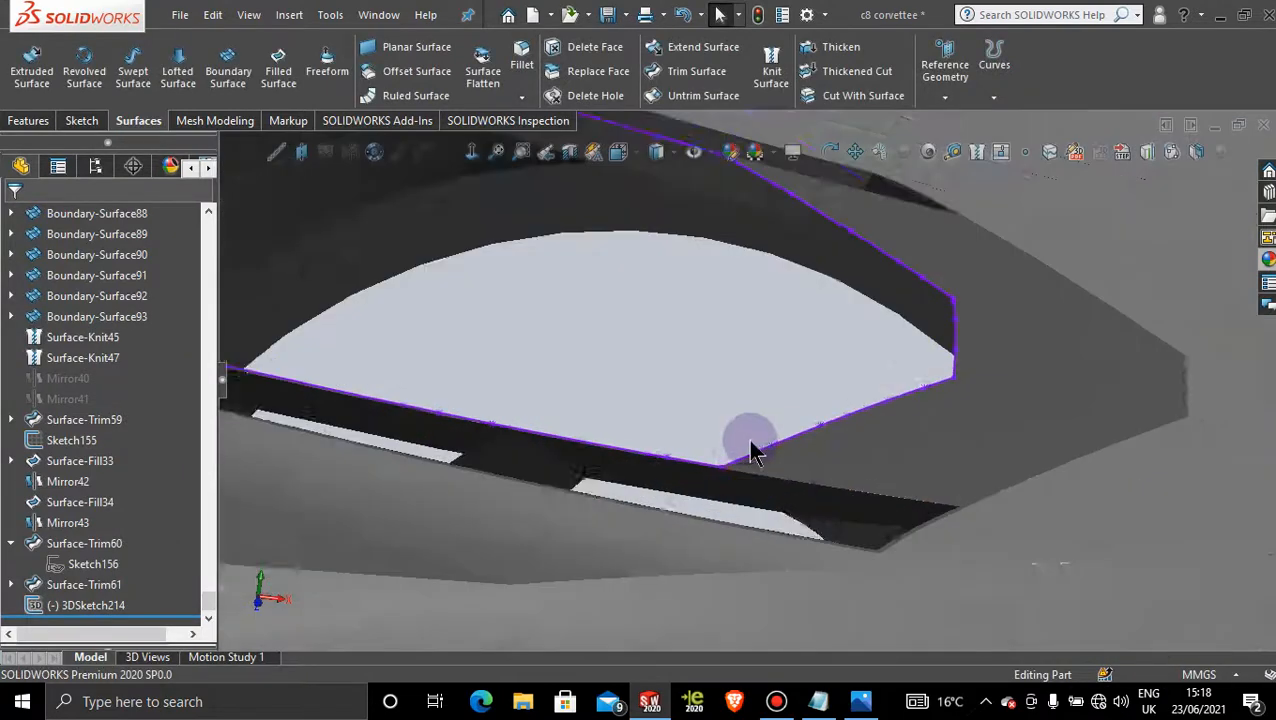
pyautogui.moveTo(723, 478); pyautogui.dragTo(1007, 311, button='middle')
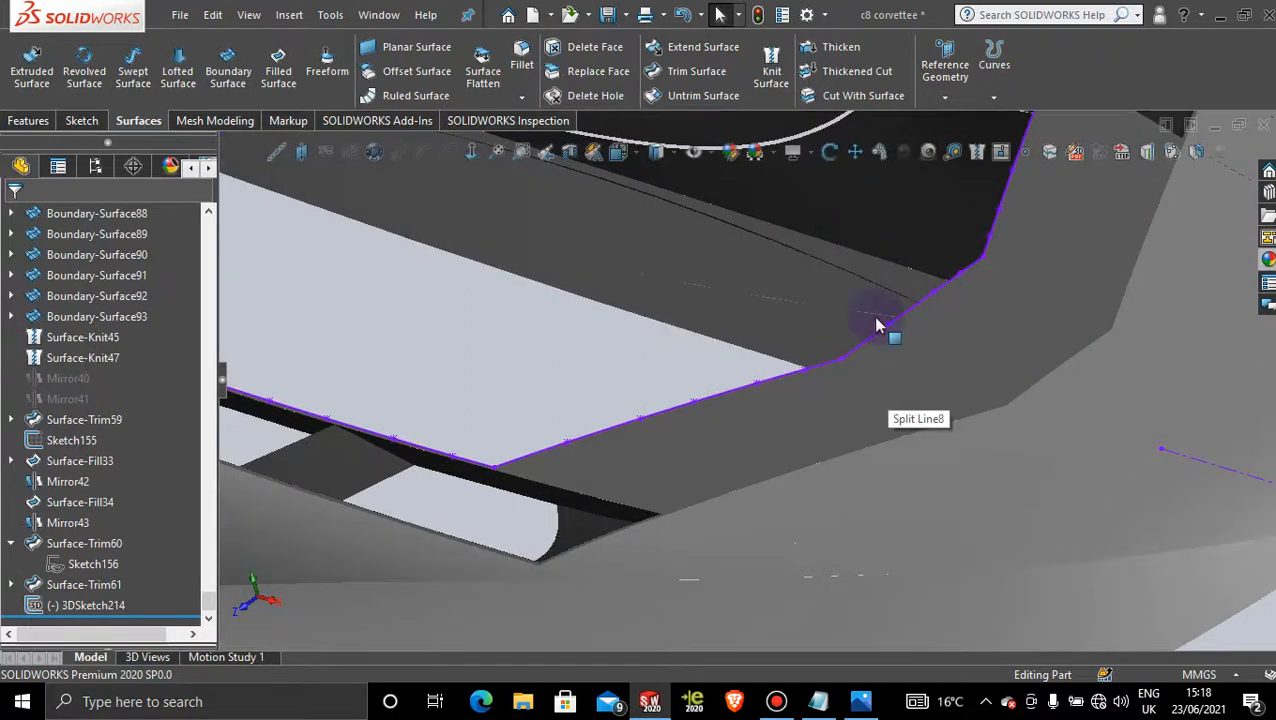
pyautogui.moveTo(876, 324); pyautogui.dragTo(745, 327, button='middle')
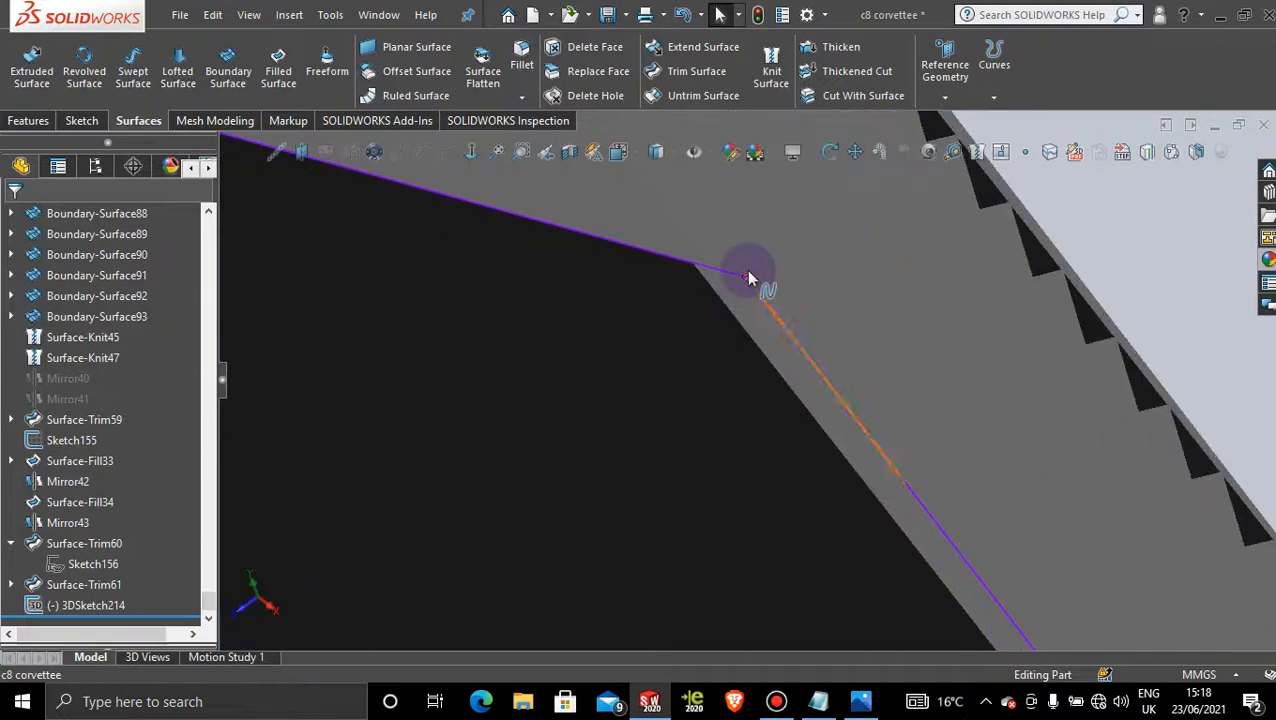
pyautogui.moveTo(748, 272); pyautogui.dragTo(560, 320, button='middle')
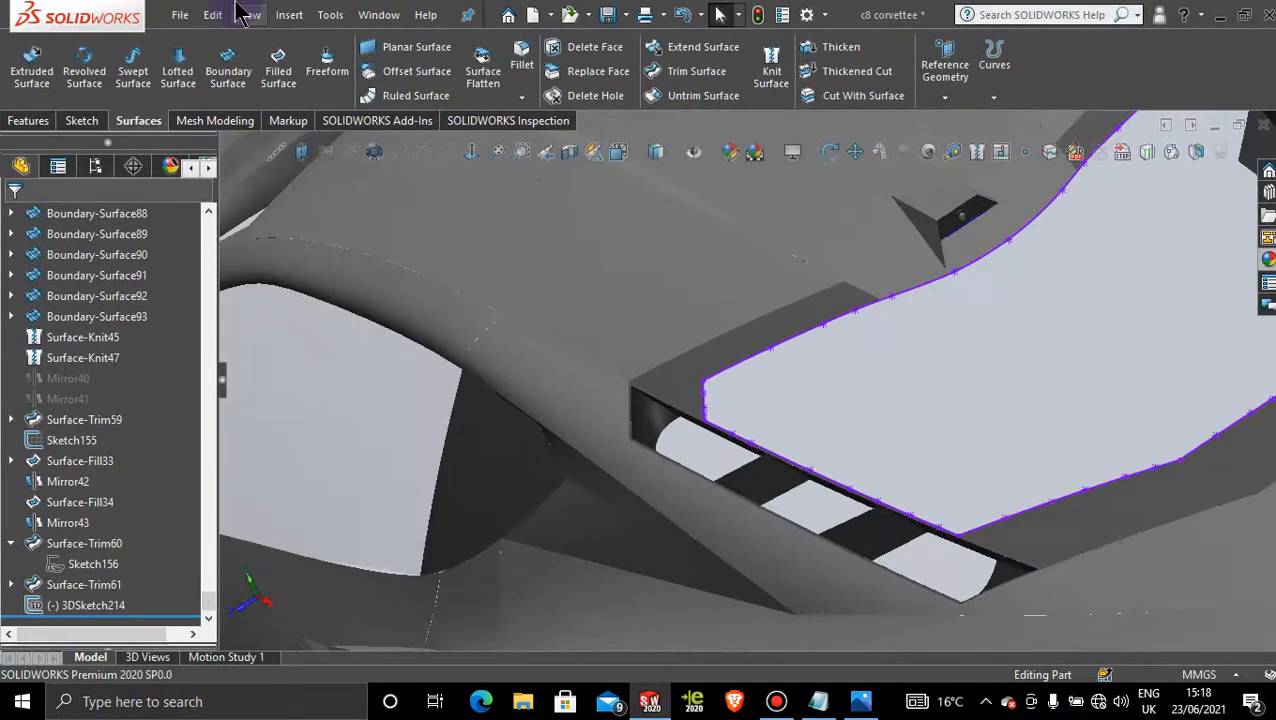
pyautogui.click(278, 62)
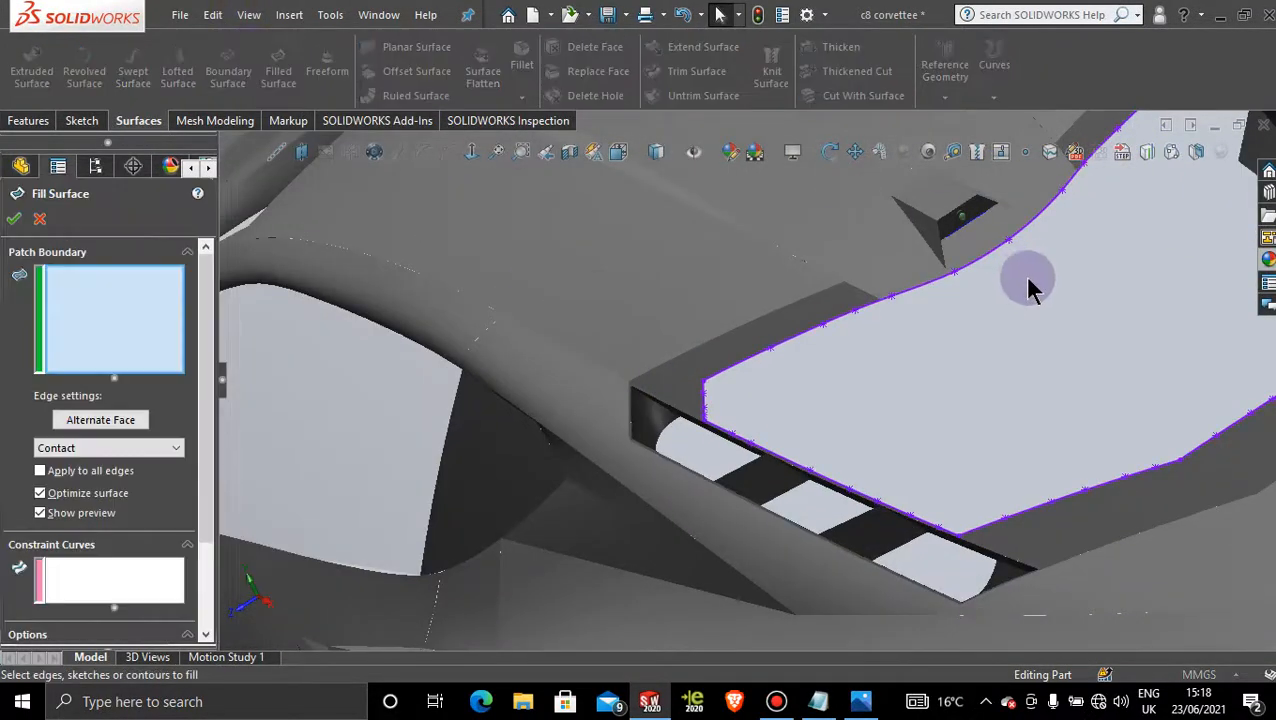
pyautogui.click(930, 285)
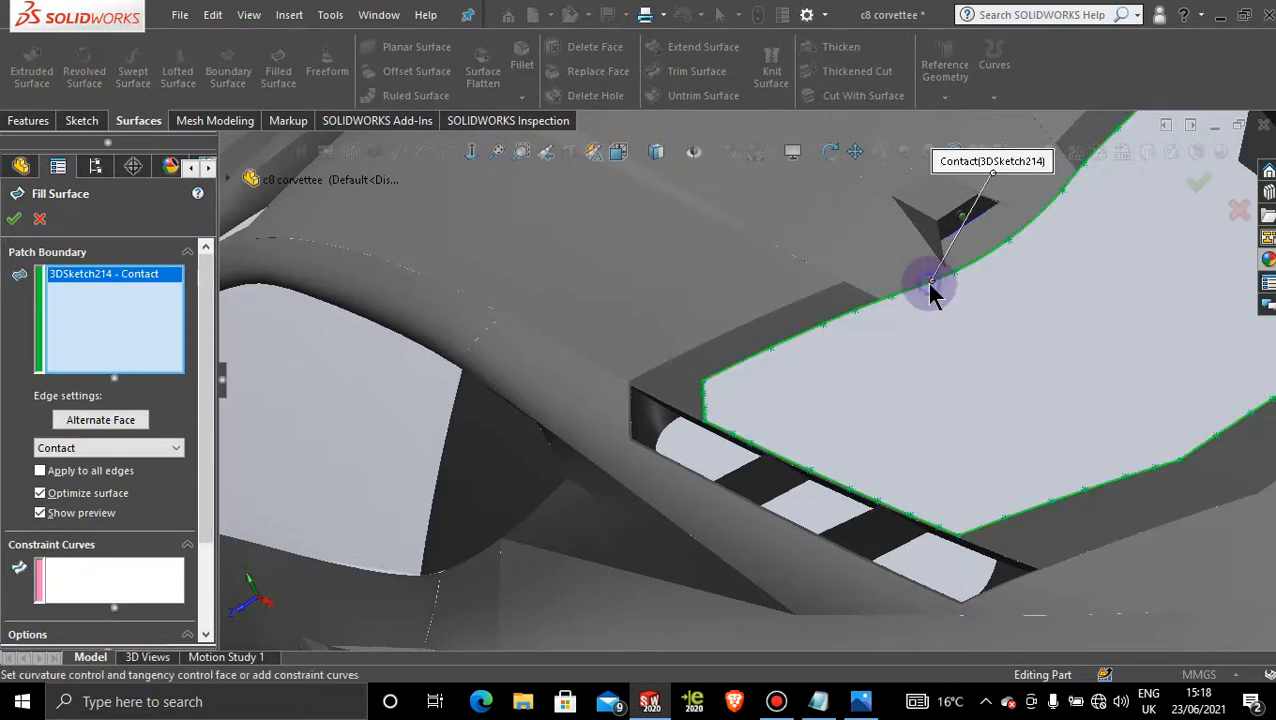
pyautogui.click(15, 221)
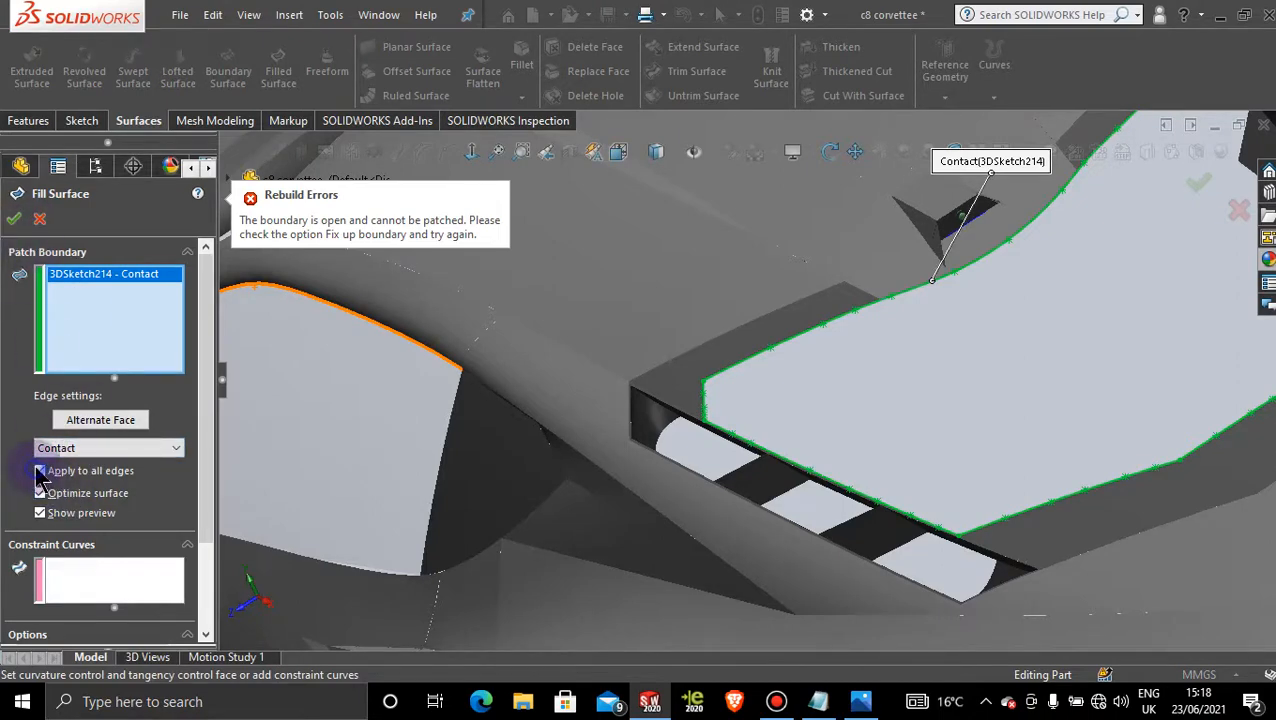
pyautogui.click(40, 219)
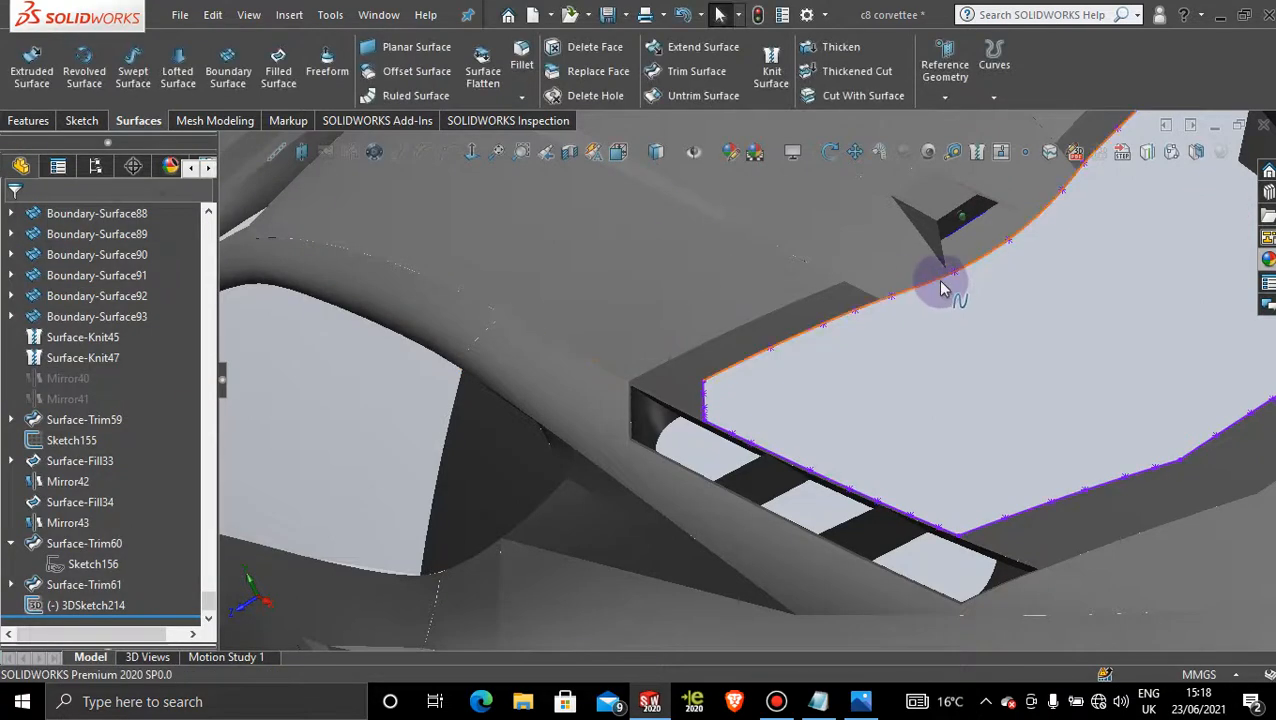
# - Edit the outline's 3D sketch, delete the spline along the opening's curved side, and exit the sketch
pyautogui.scroll(-4, 817, 419)
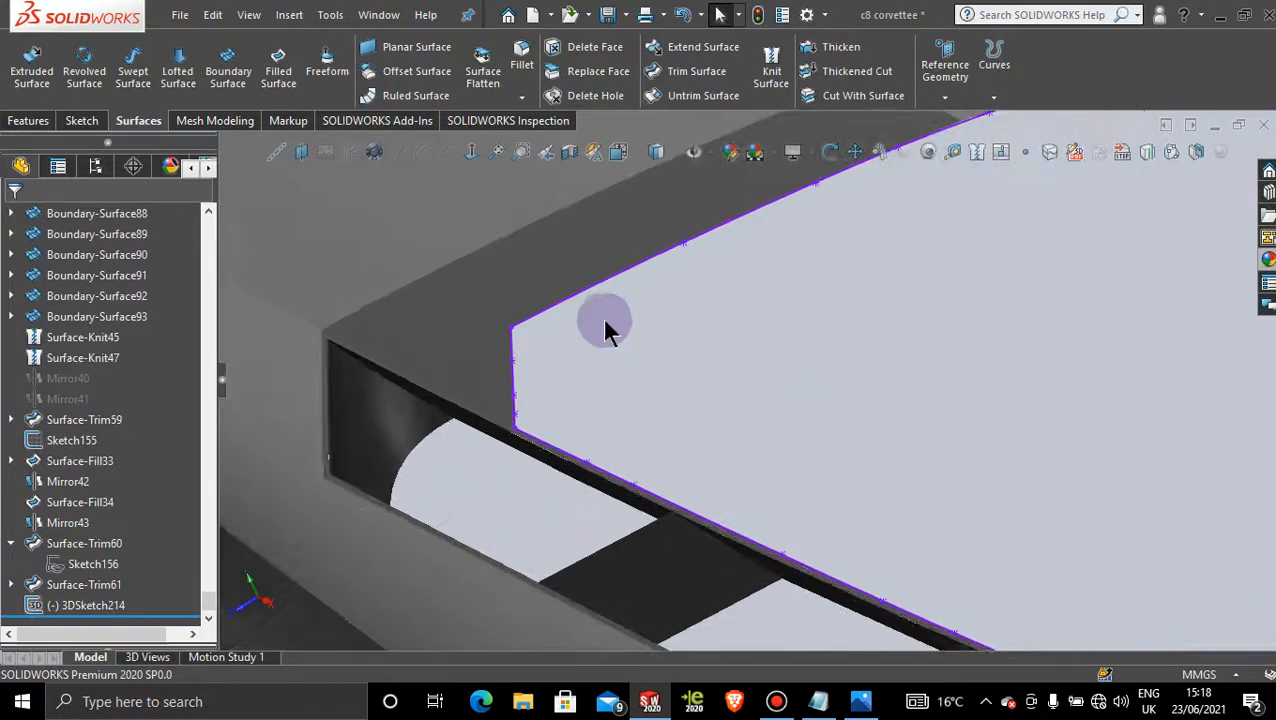
pyautogui.rightClick(603, 292)
pyautogui.click(618, 232)
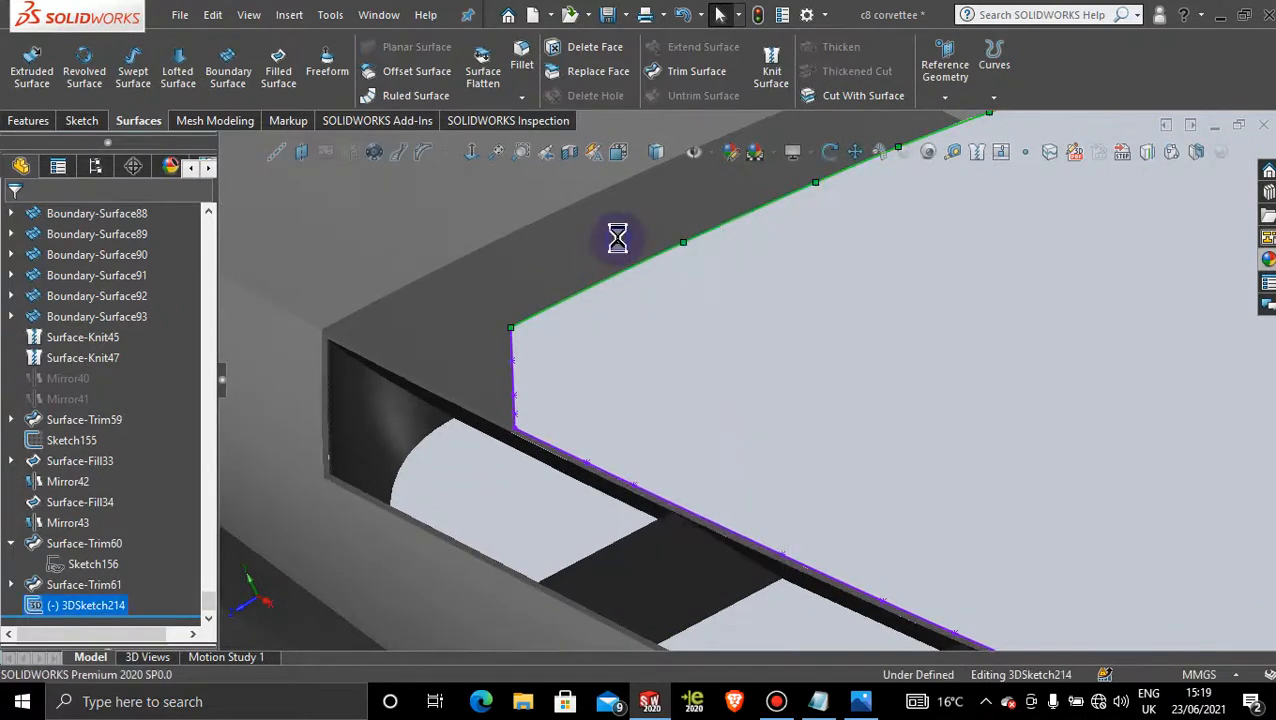
pyautogui.scroll(8, 749, 447)
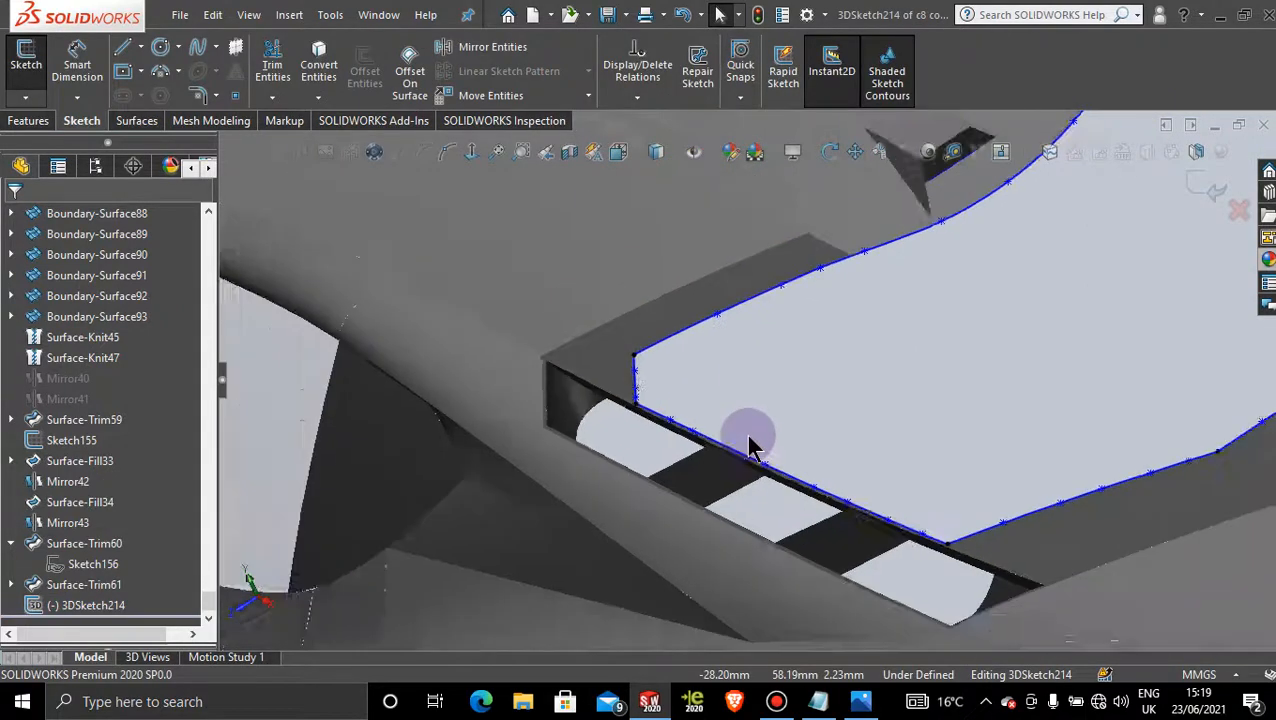
pyautogui.moveTo(770, 432); pyautogui.dragTo(900, 476, button='middle')
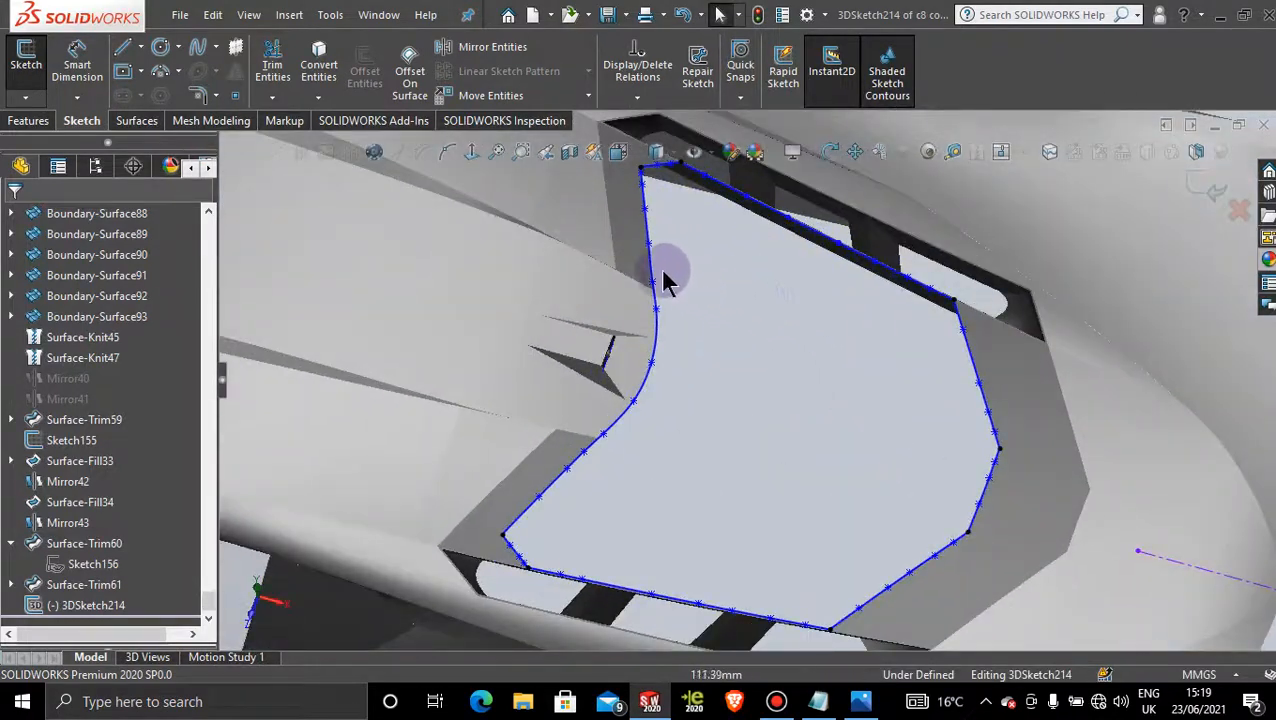
pyautogui.rightClick(655, 264)
pyautogui.click(760, 561)
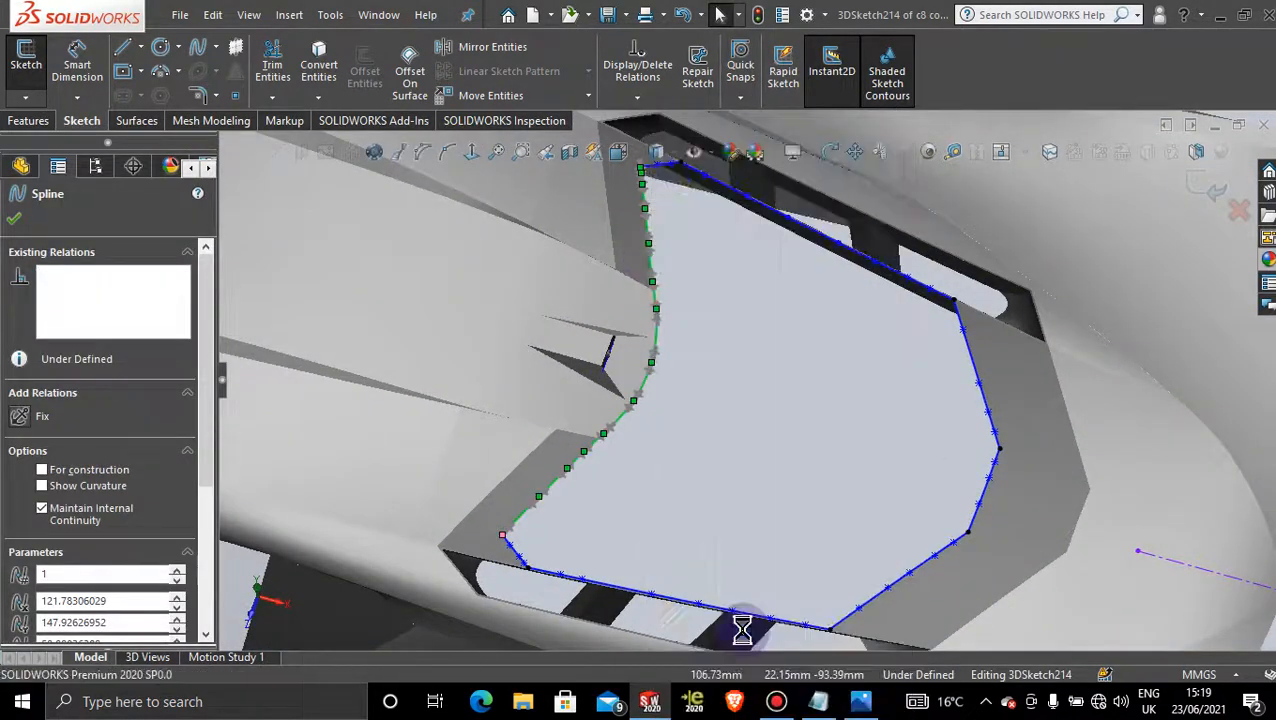
pyautogui.click(1211, 180)
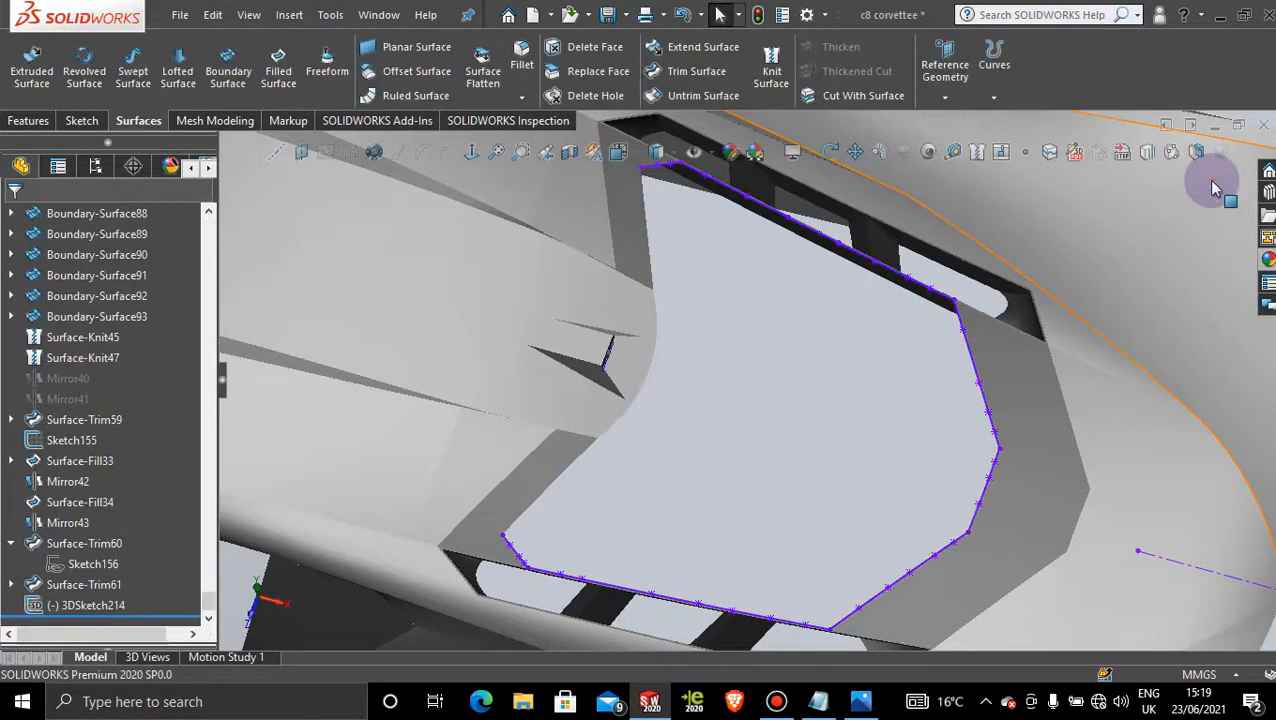
# - Delete the whole 3DSketch214 outline from the model
pyautogui.rightClick(856, 264)
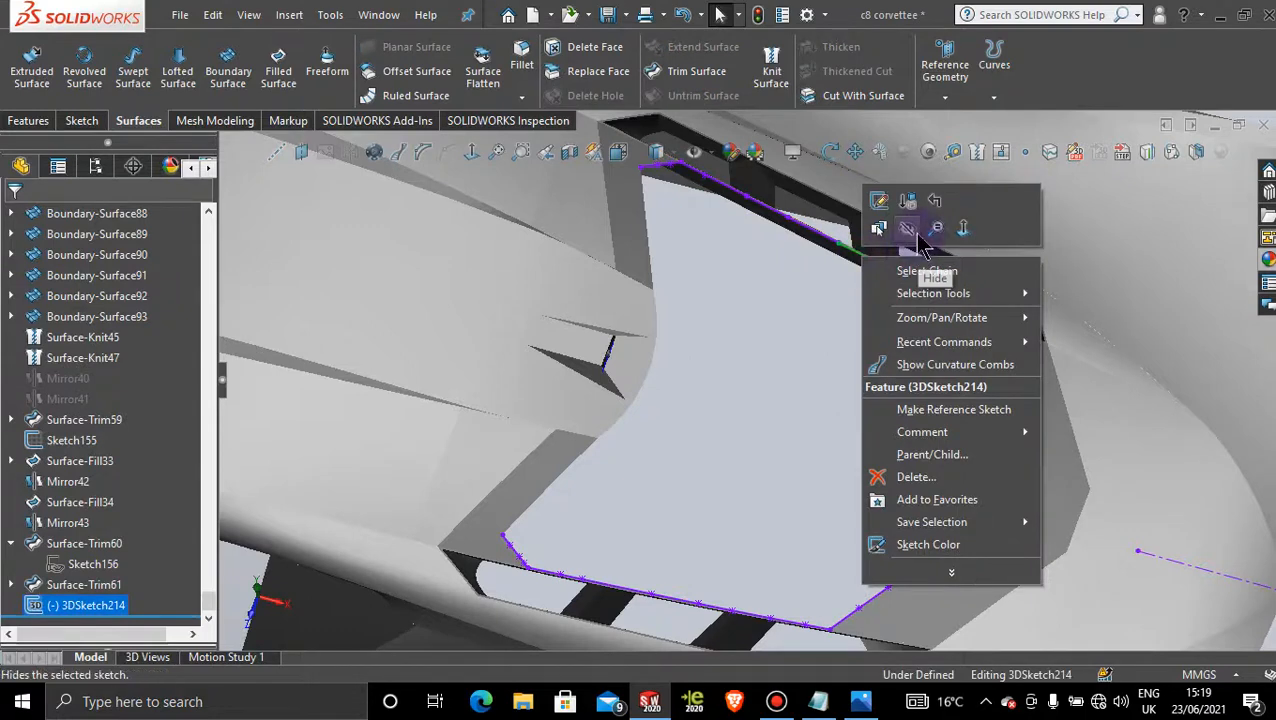
pyautogui.click(912, 477)
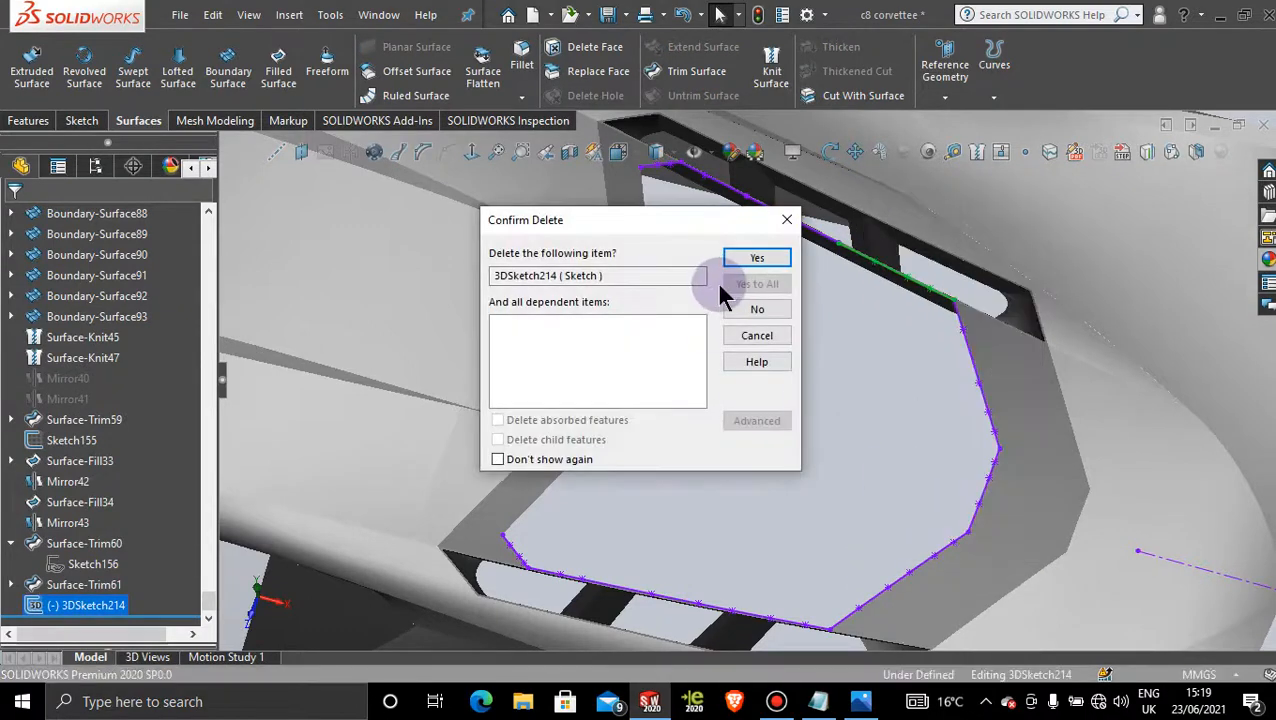
pyautogui.click(757, 258)
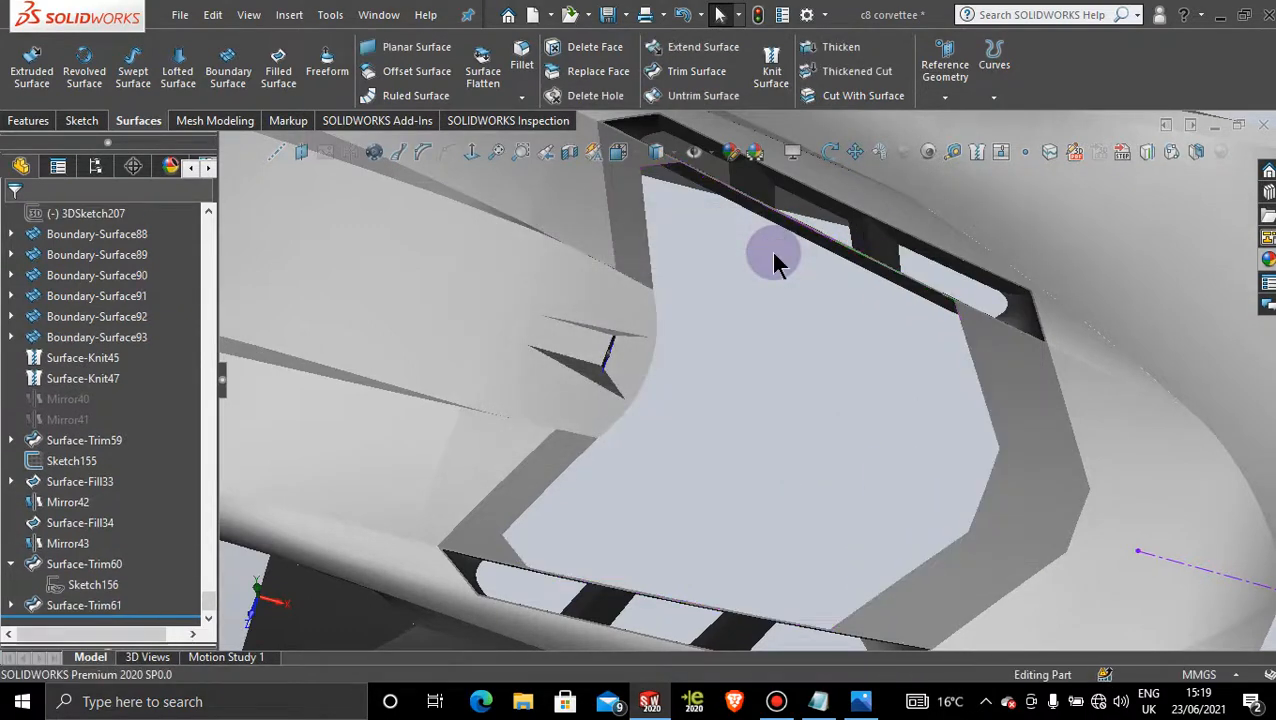
pyautogui.moveTo(758, 405); pyautogui.dragTo(746, 470, button='middle')
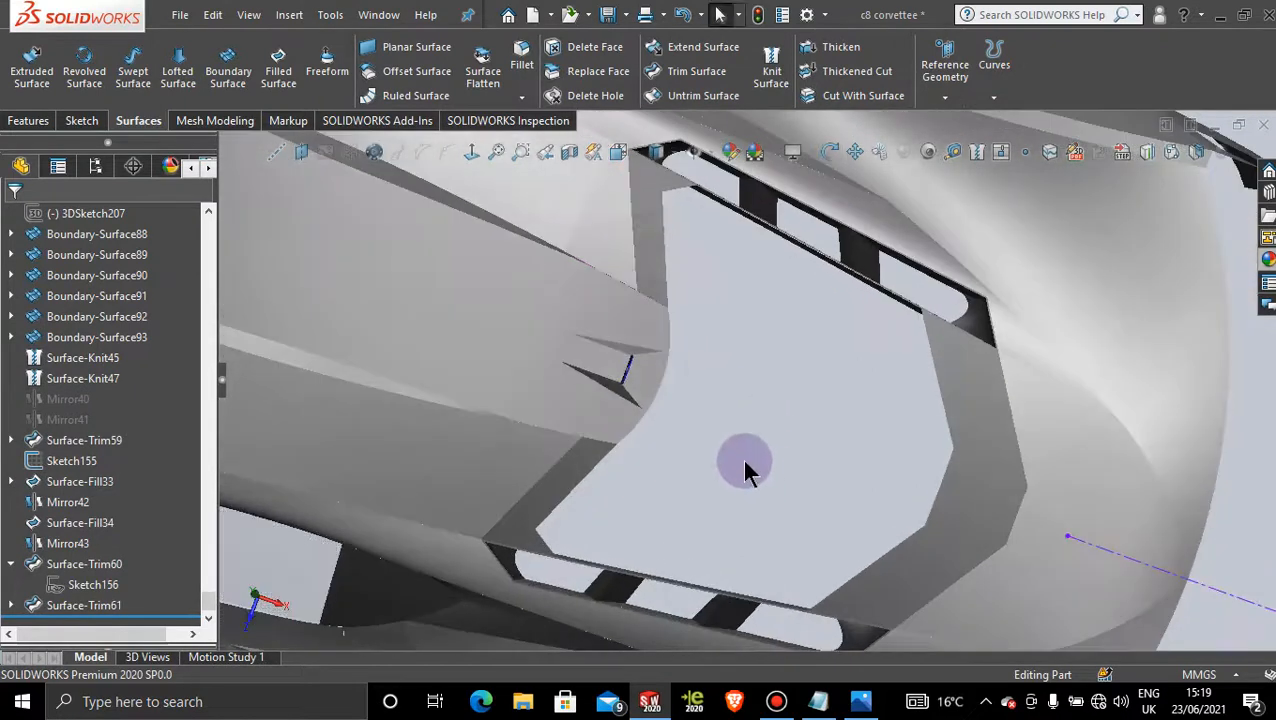
pyautogui.click(82, 122)
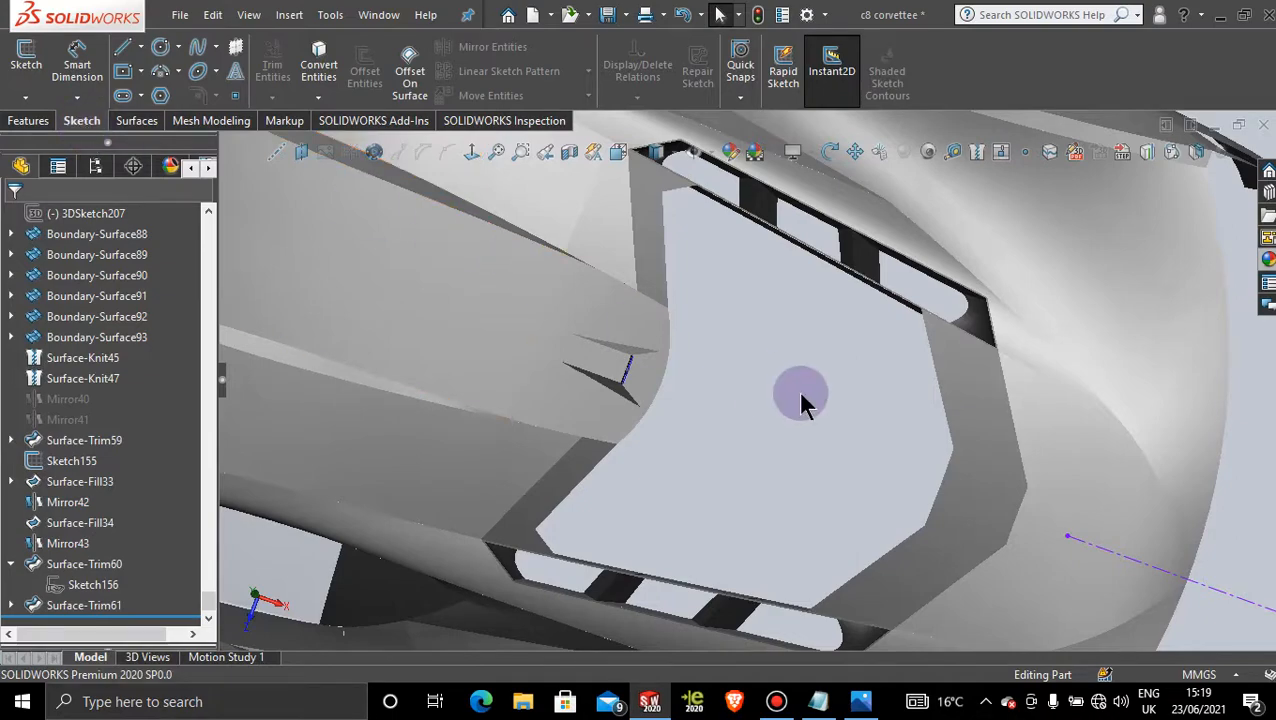
pyautogui.scroll(-2, 800, 394)
pyautogui.scroll(4, 800, 394)
pyautogui.moveTo(779, 425); pyautogui.dragTo(817, 350, button='middle')
pyautogui.scroll(-2, 817, 357)
pyautogui.scroll(-1, 718, 430)
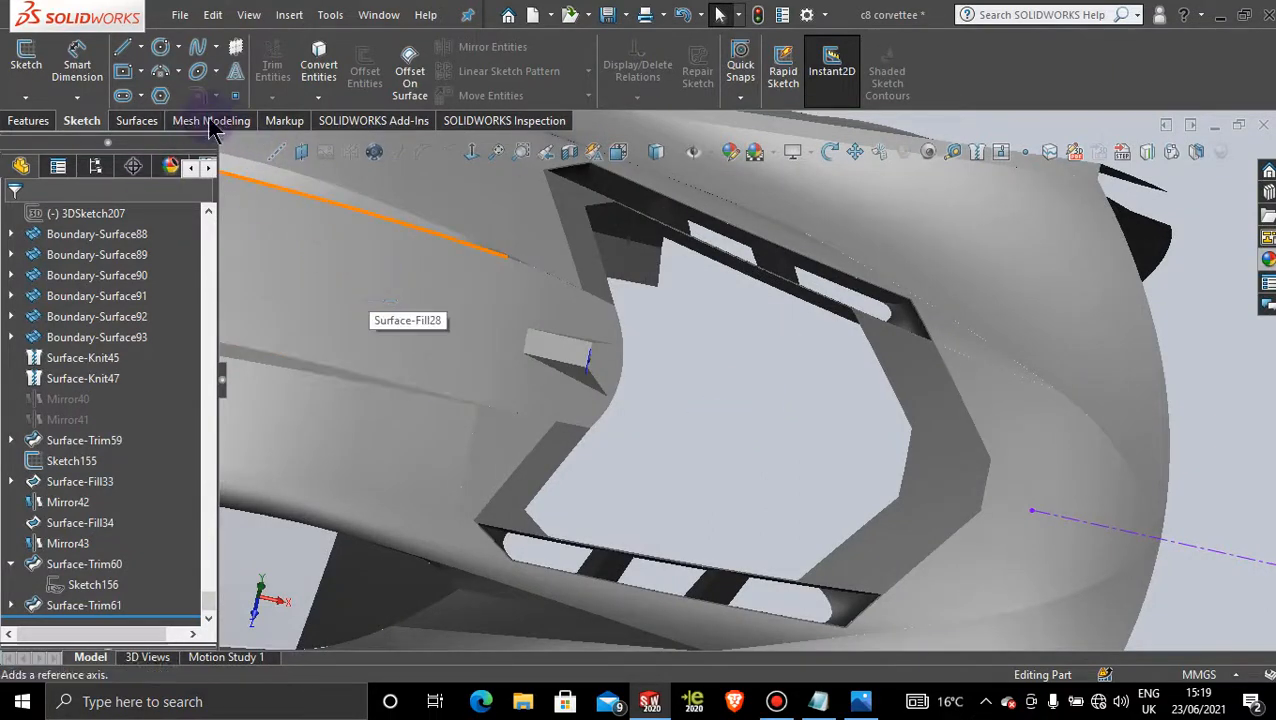
# - Start a Boundary Surface and use SelectionManager to group the opening's curved side, adjoining straight edges and short corner edges for Direction 1
pyautogui.click(146, 122)
pyautogui.click(228, 65)
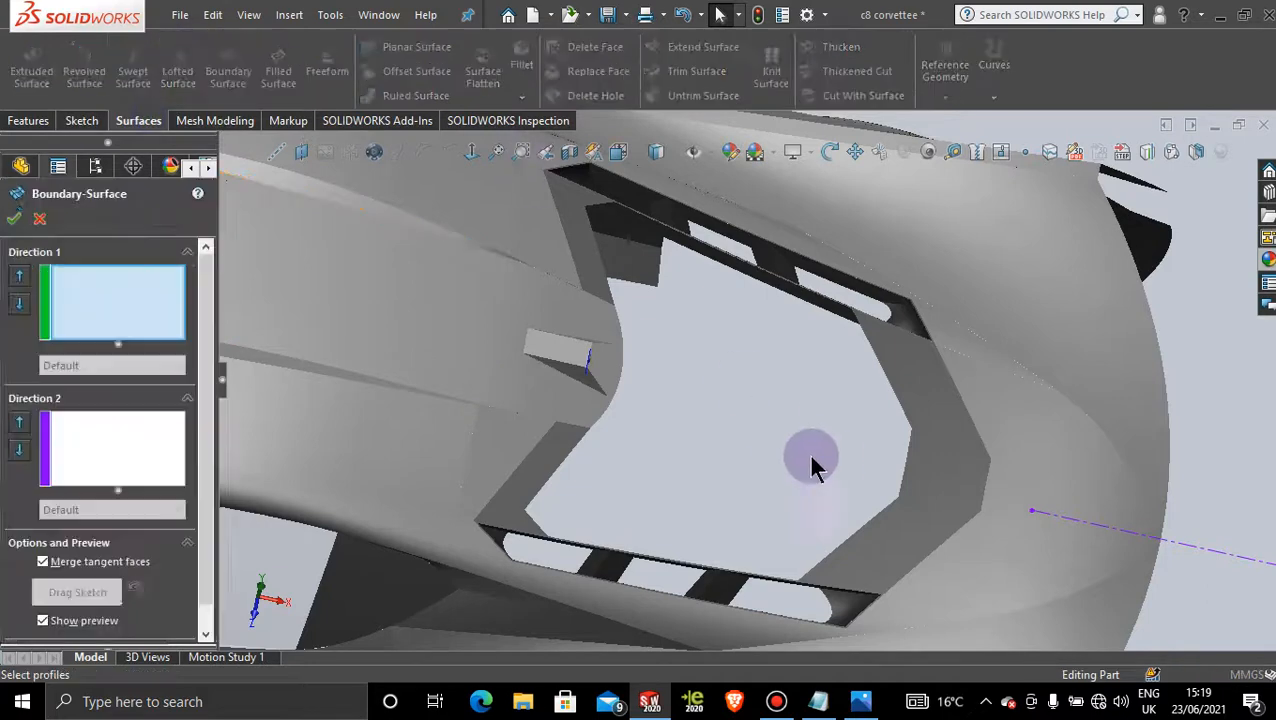
pyautogui.rightClick(737, 370)
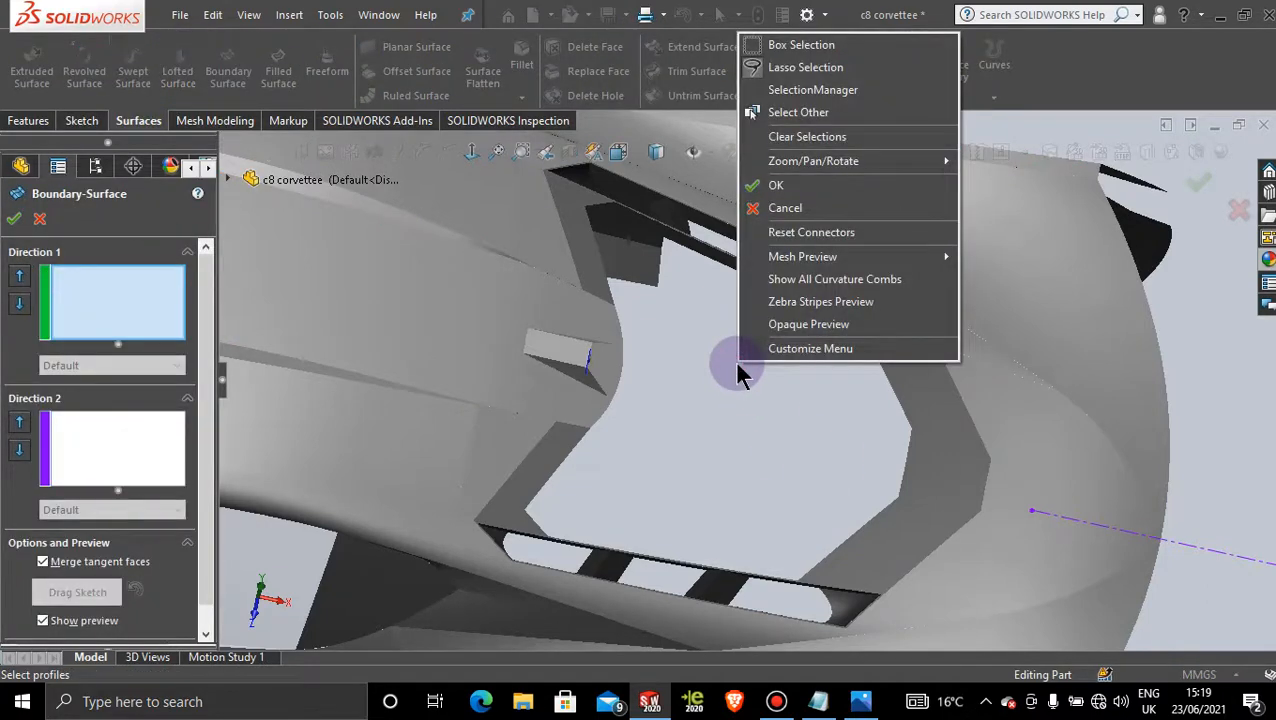
pyautogui.click(812, 89)
pyautogui.moveTo(740, 230); pyautogui.dragTo(678, 399, button='middle')
pyautogui.scroll(2, 660, 284)
pyautogui.click(666, 312)
pyautogui.scroll(-4, 680, 299)
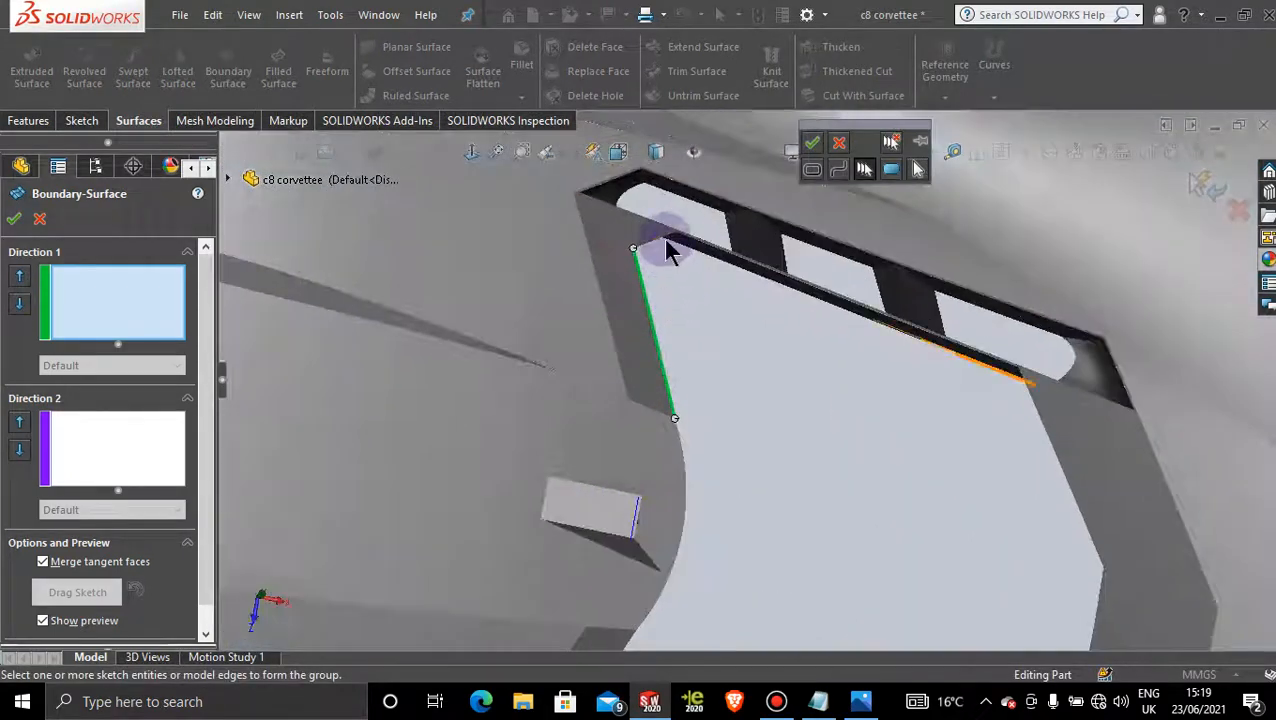
pyautogui.click(681, 447)
pyautogui.scroll(3, 790, 562)
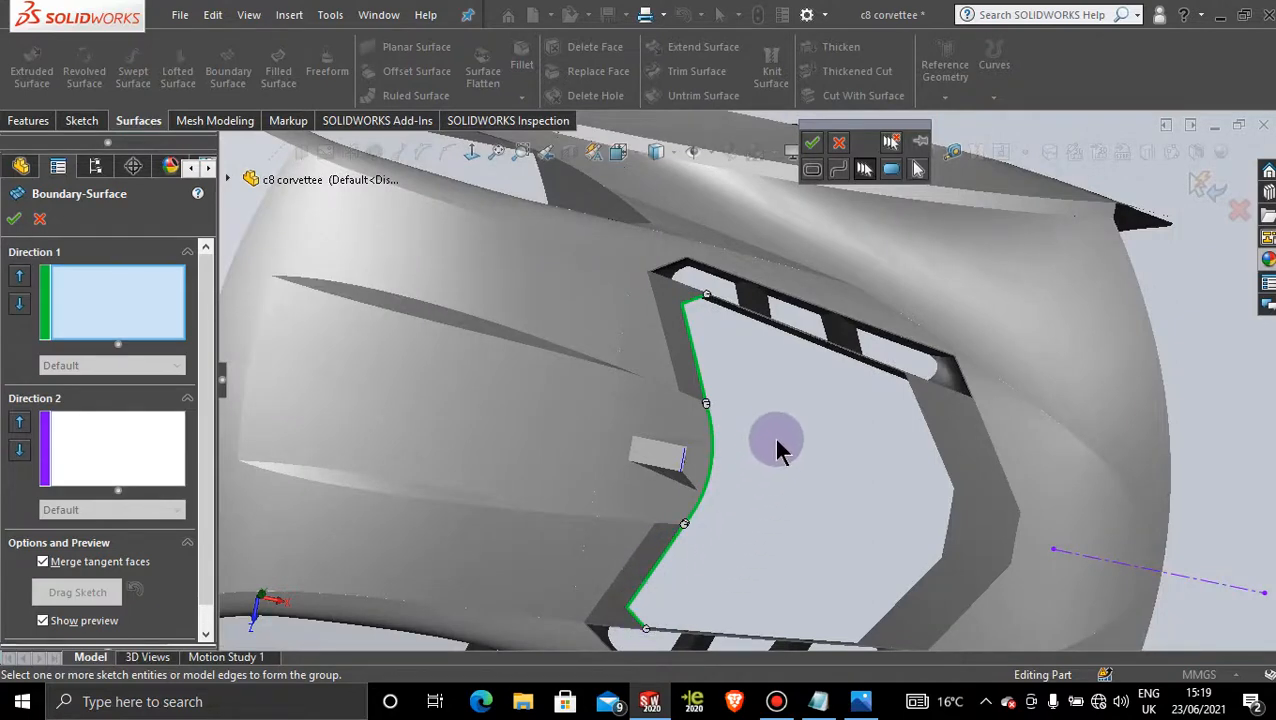
# - Examine the junctions at both ends of the opening's curved edge for gaps between the selected edges, and cancel the Boundary Surface
pyautogui.scroll(-4, 712, 484)
pyautogui.scroll(-3, 718, 330)
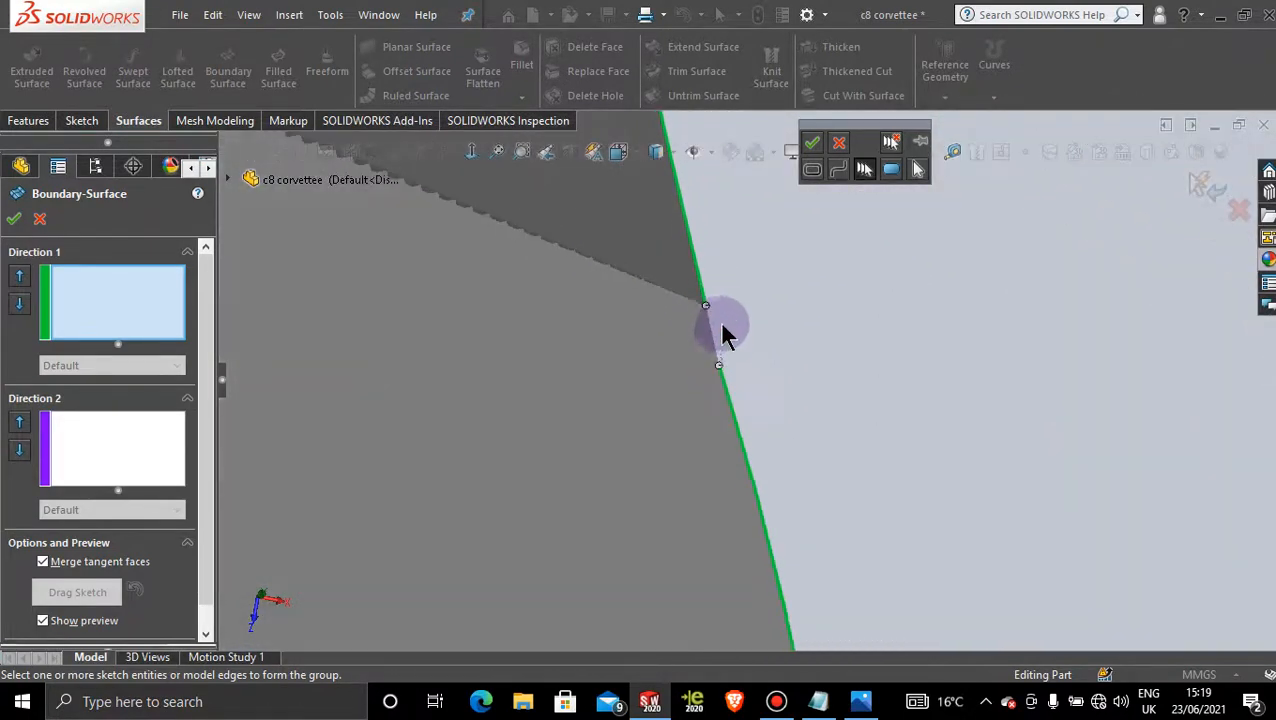
pyautogui.scroll(5, 797, 414)
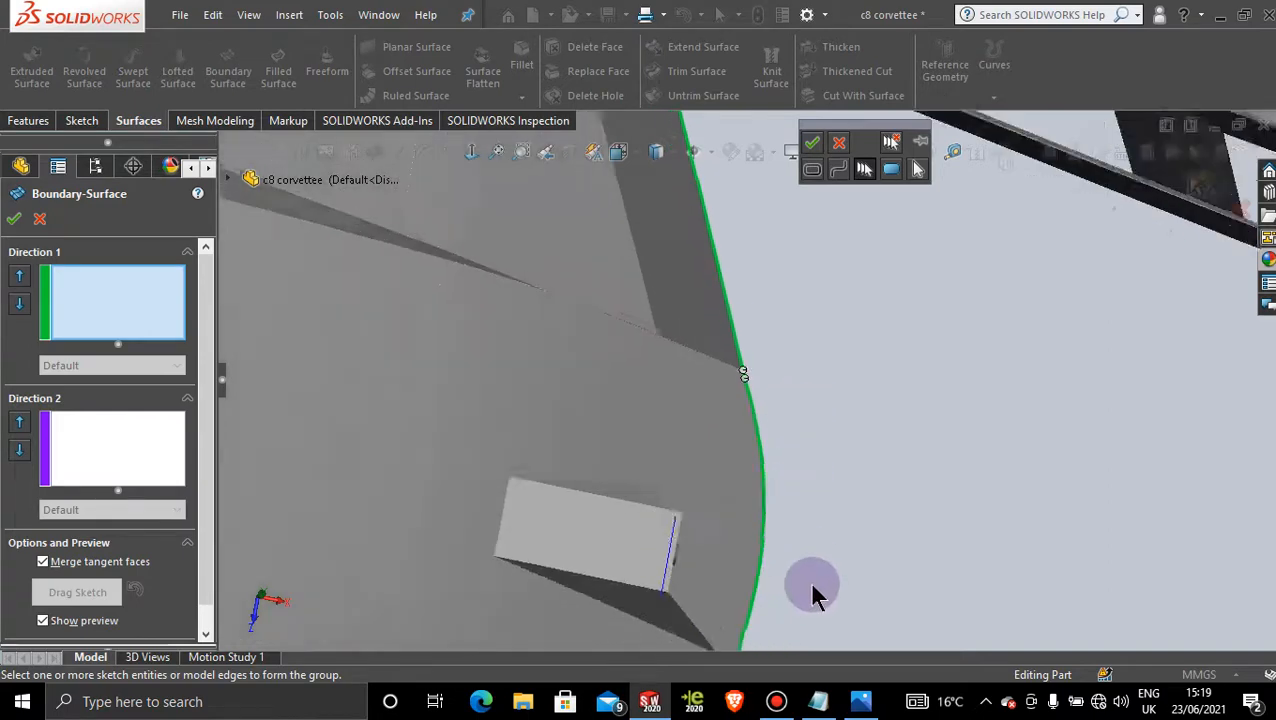
pyautogui.scroll(-5, 724, 600)
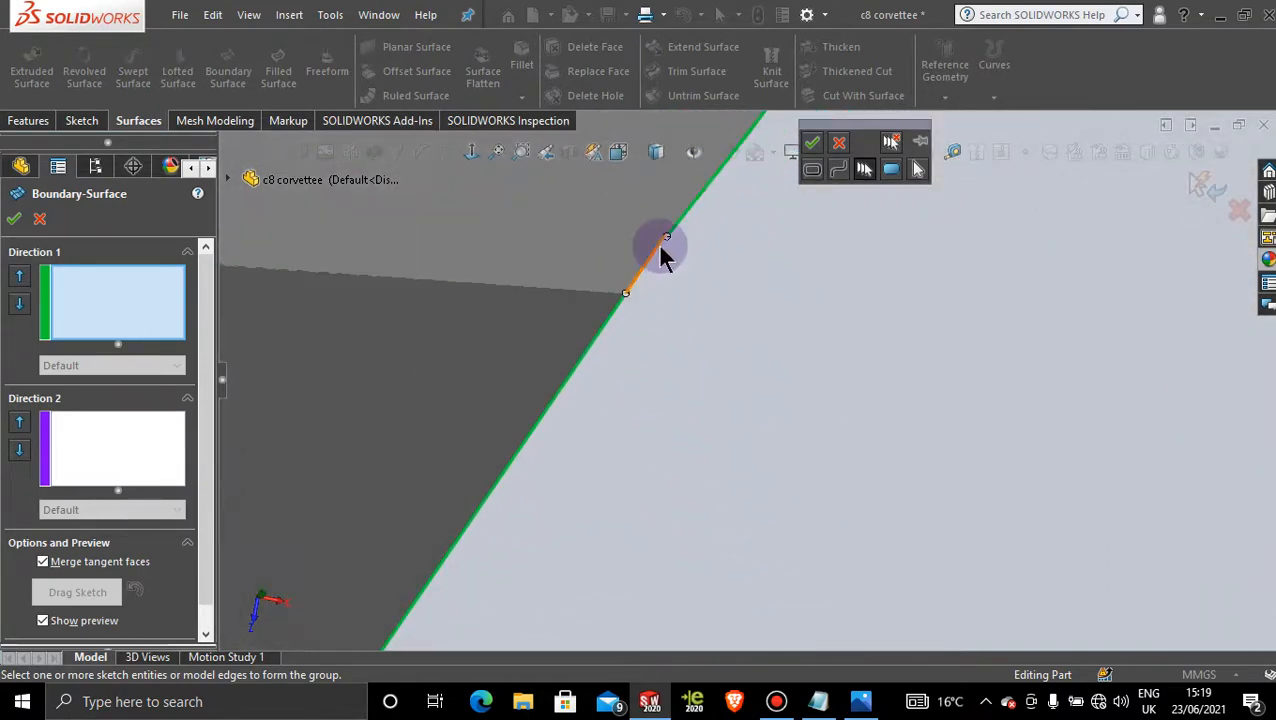
pyautogui.scroll(-8, 705, 240)
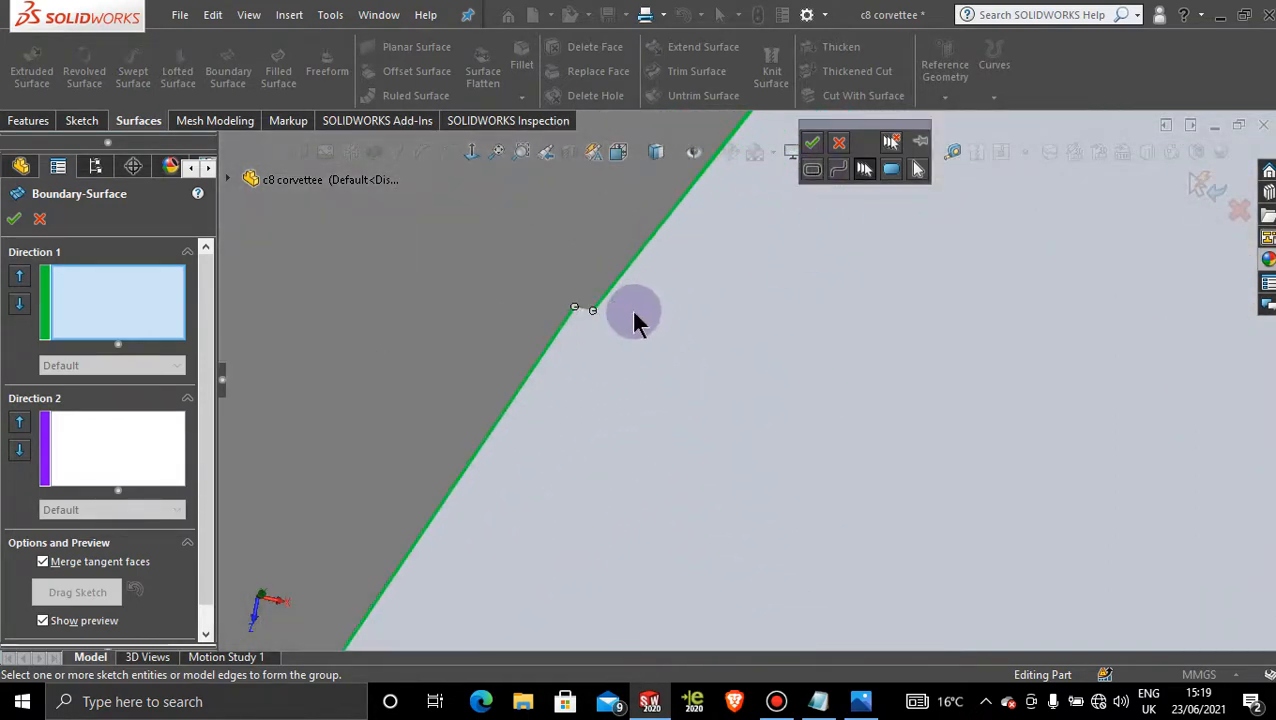
pyautogui.scroll(-6, 725, 380)
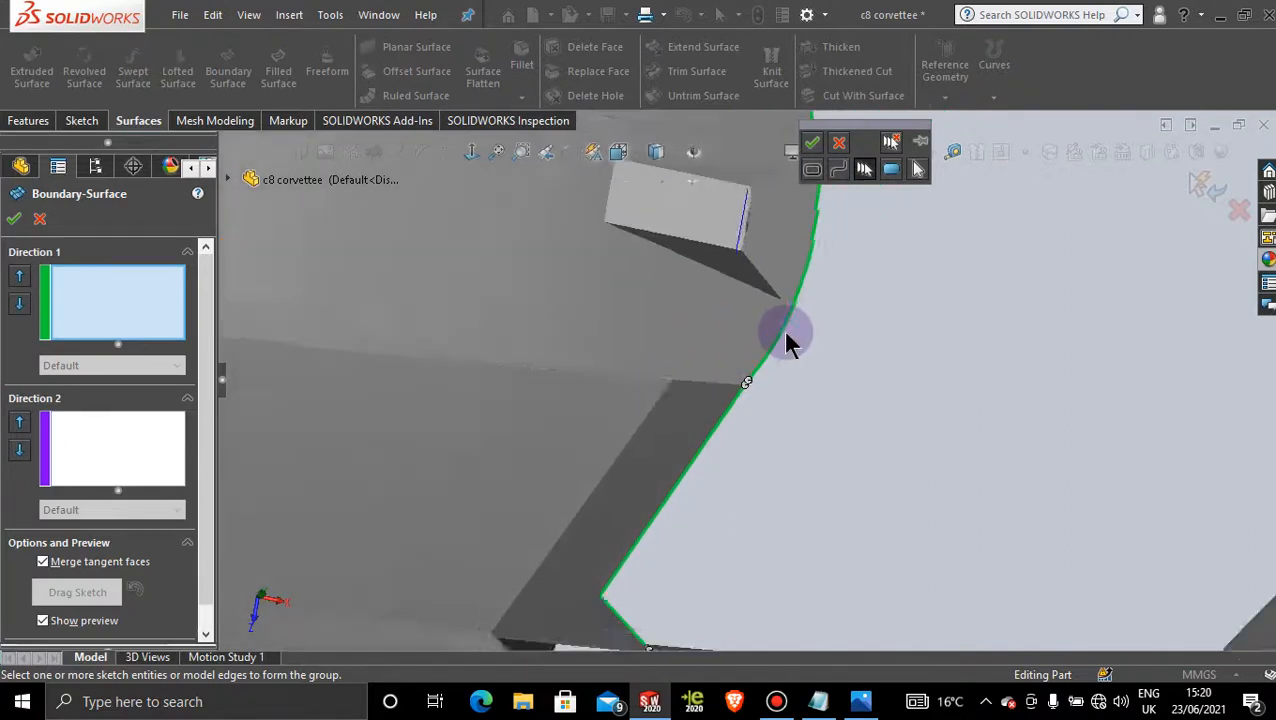
pyautogui.scroll(5, 786, 338)
pyautogui.scroll(-8, 765, 295)
pyautogui.scroll(-10, 778, 432)
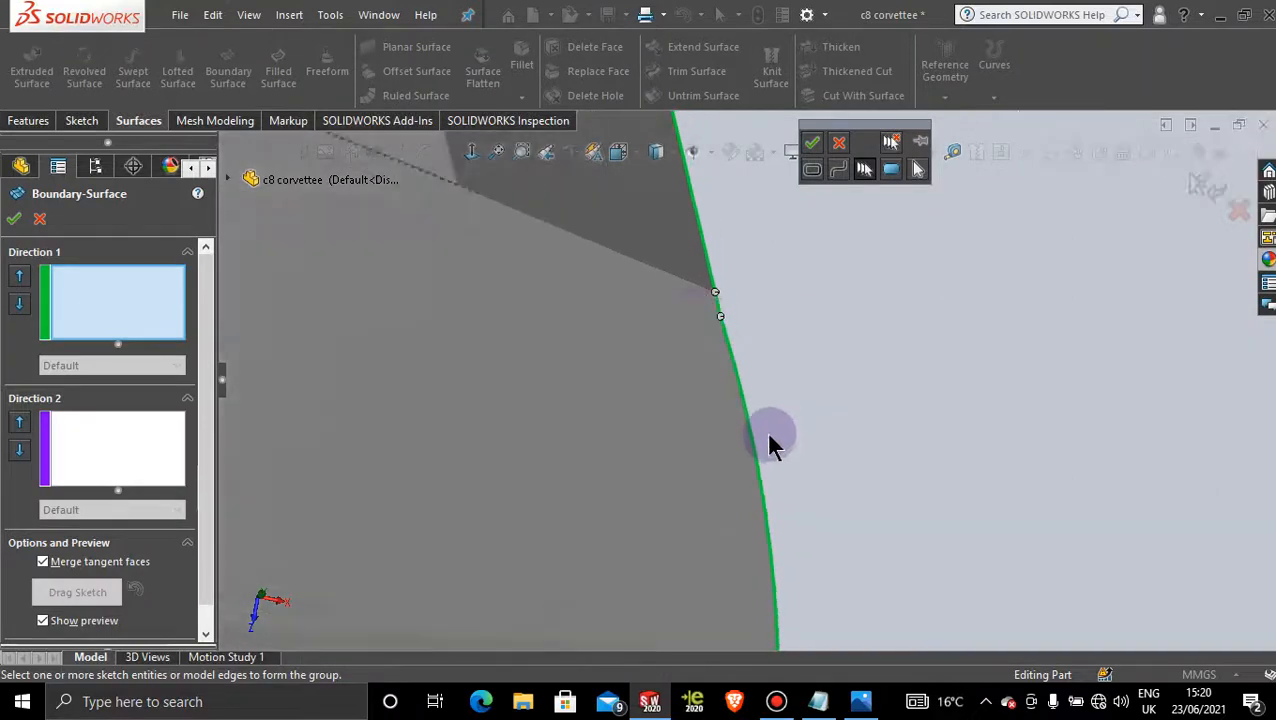
pyautogui.scroll(5, 857, 335)
pyautogui.scroll(-7, 790, 385)
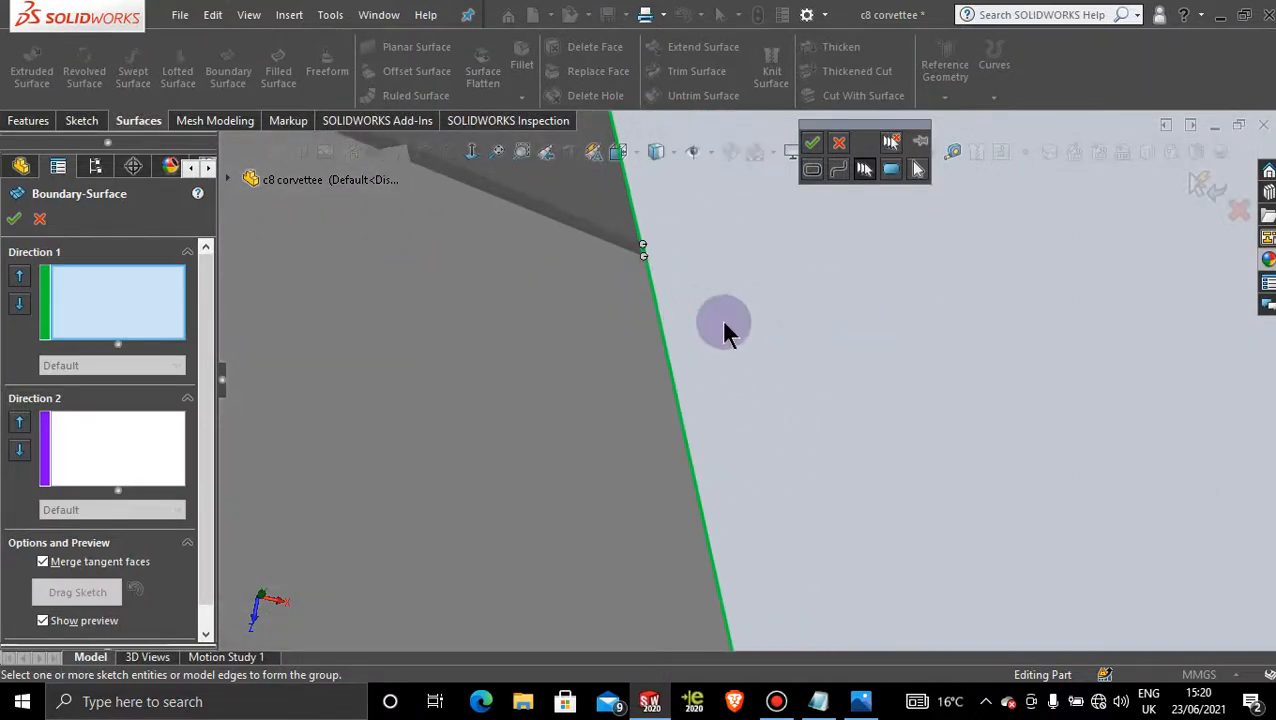
pyautogui.scroll(1, 755, 430)
pyautogui.scroll(-4, 680, 375)
pyautogui.scroll(-4, 600, 330)
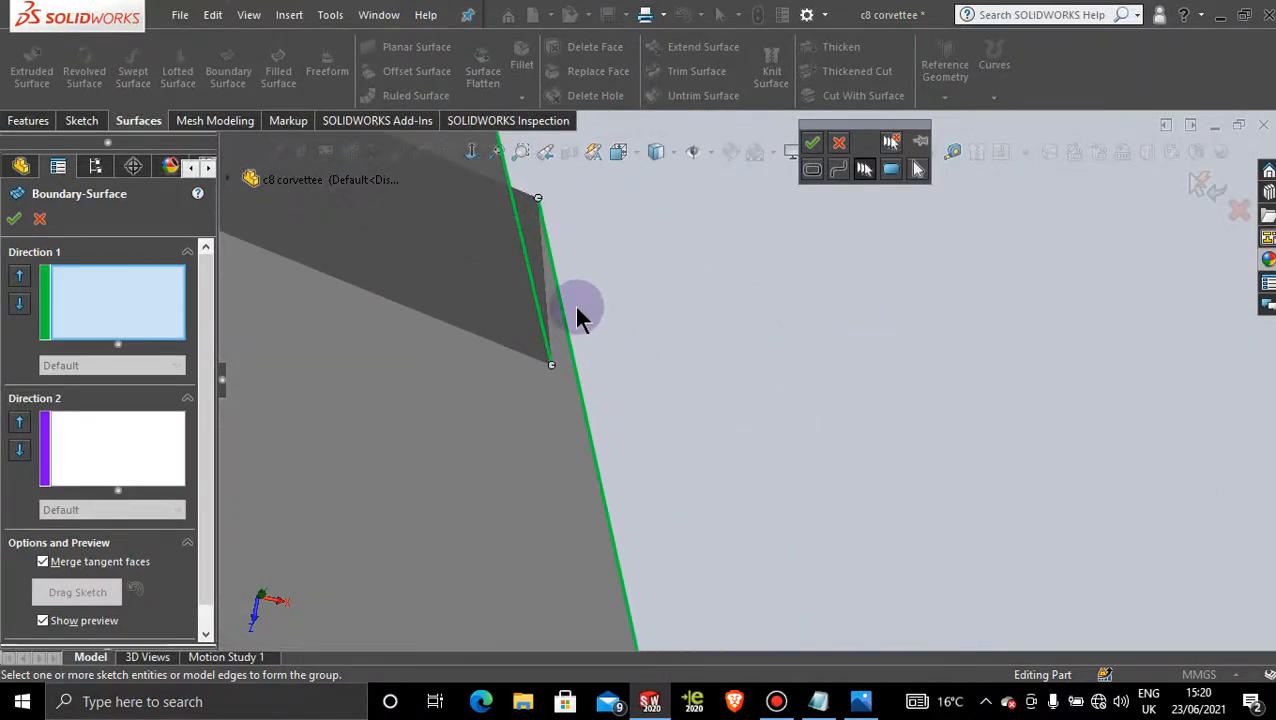
pyautogui.click(839, 141)
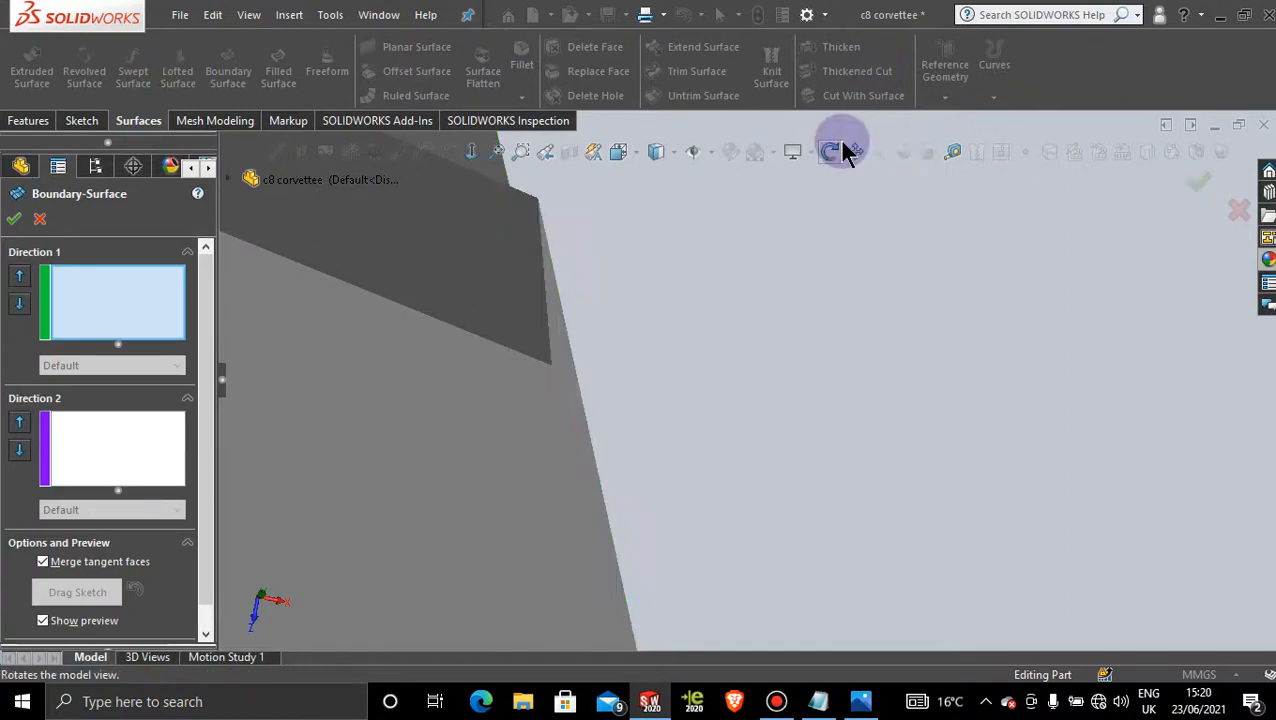
pyautogui.click(39, 219)
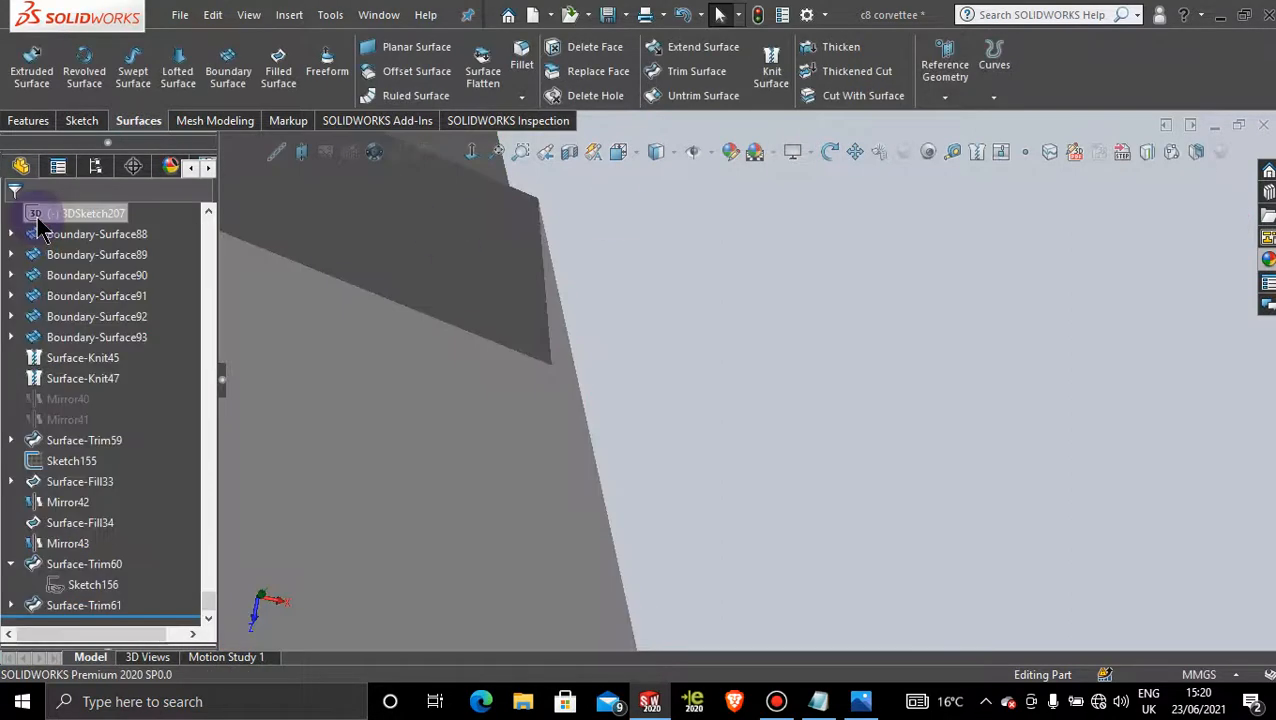
pyautogui.scroll(3, 795, 414)
pyautogui.scroll(5, 795, 415)
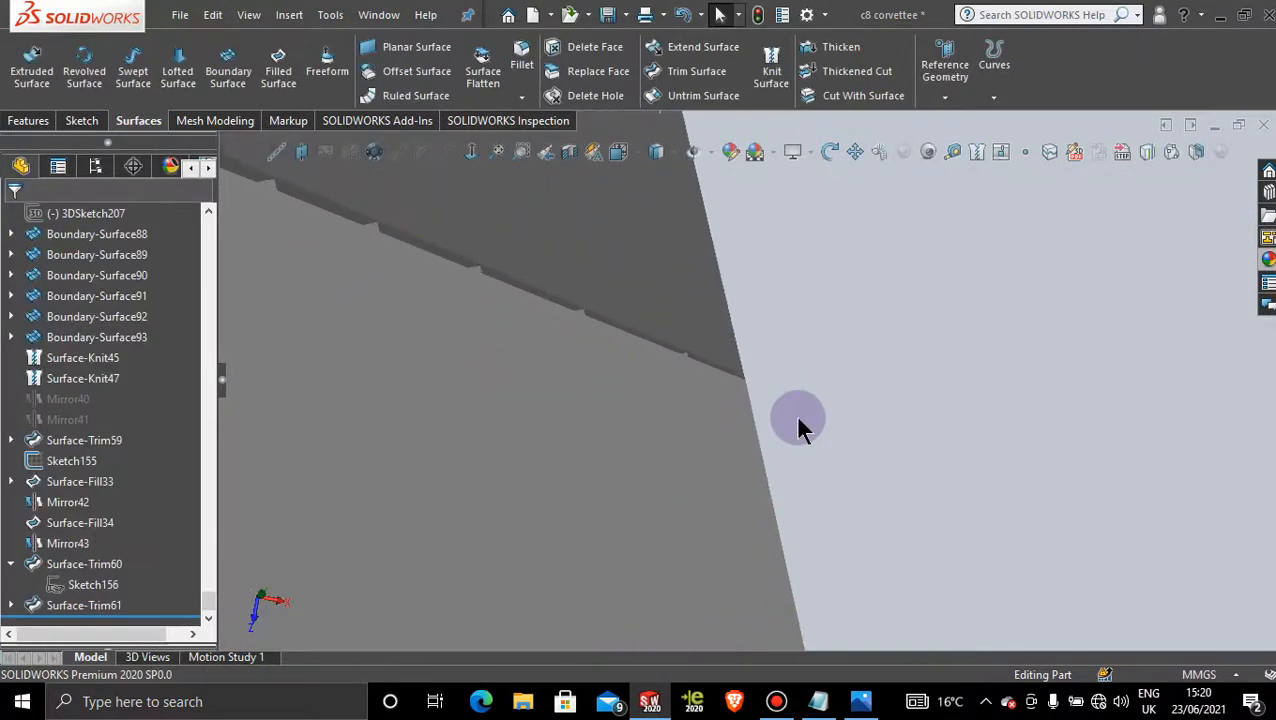
pyautogui.scroll(2, 795, 415)
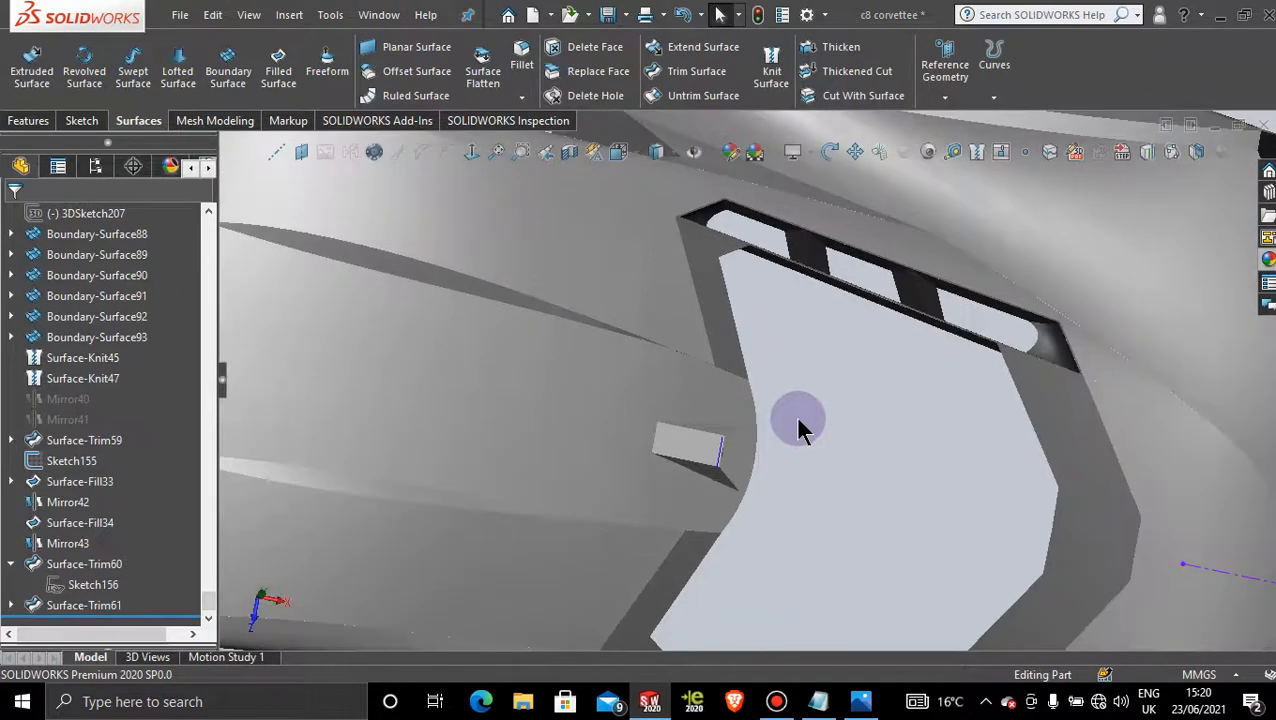
pyautogui.scroll(3, 797, 462)
pyautogui.scroll(-3, 795, 478)
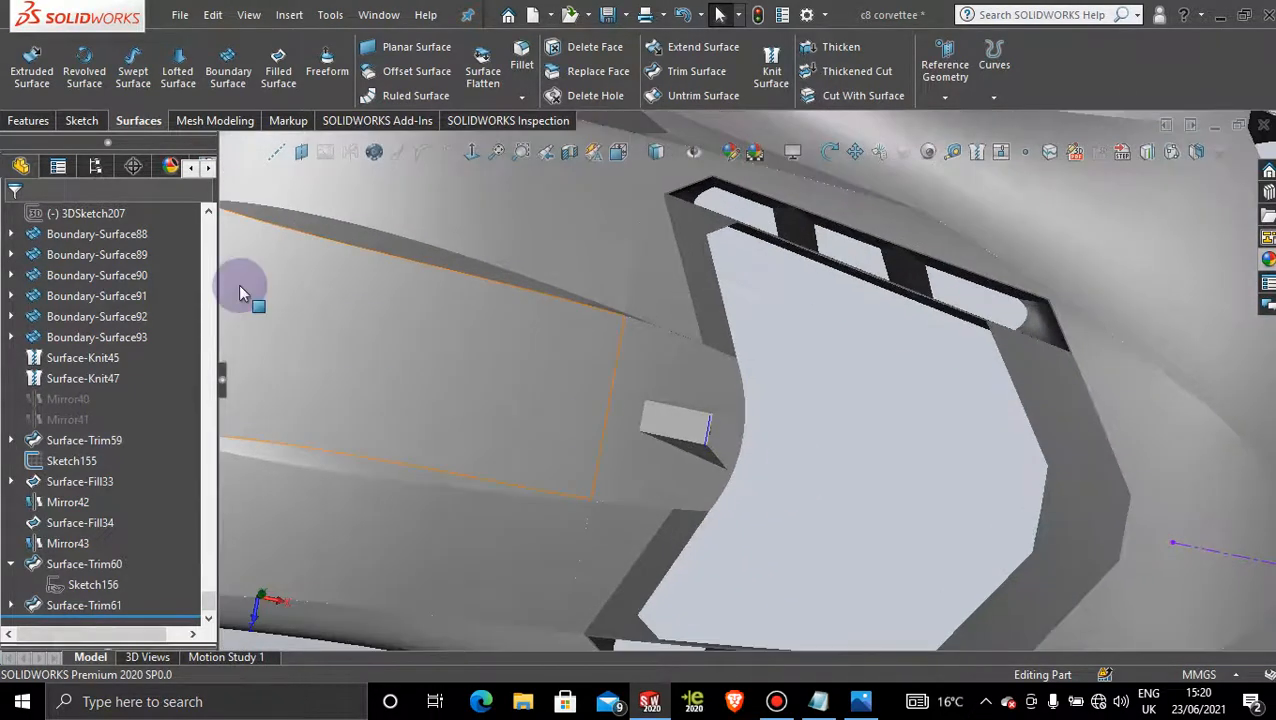
pyautogui.click(85, 124)
pyautogui.click(25, 97)
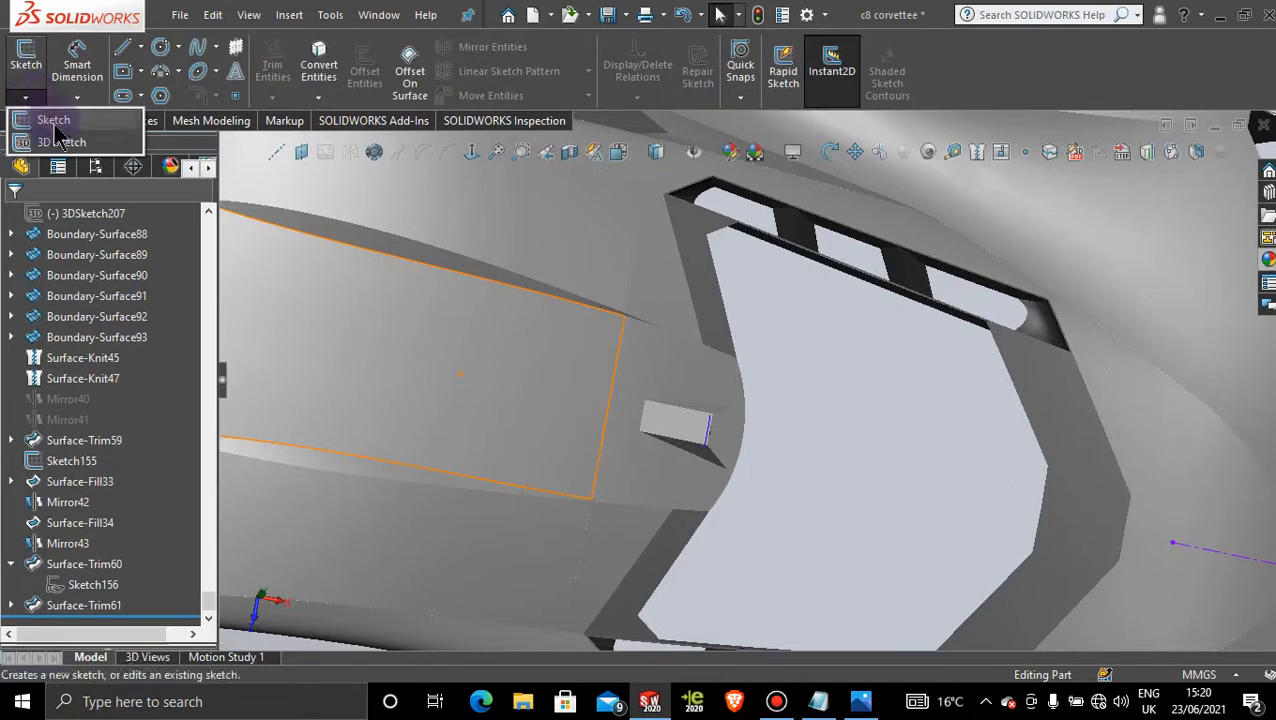
pyautogui.click(60, 143)
pyautogui.click(170, 80)
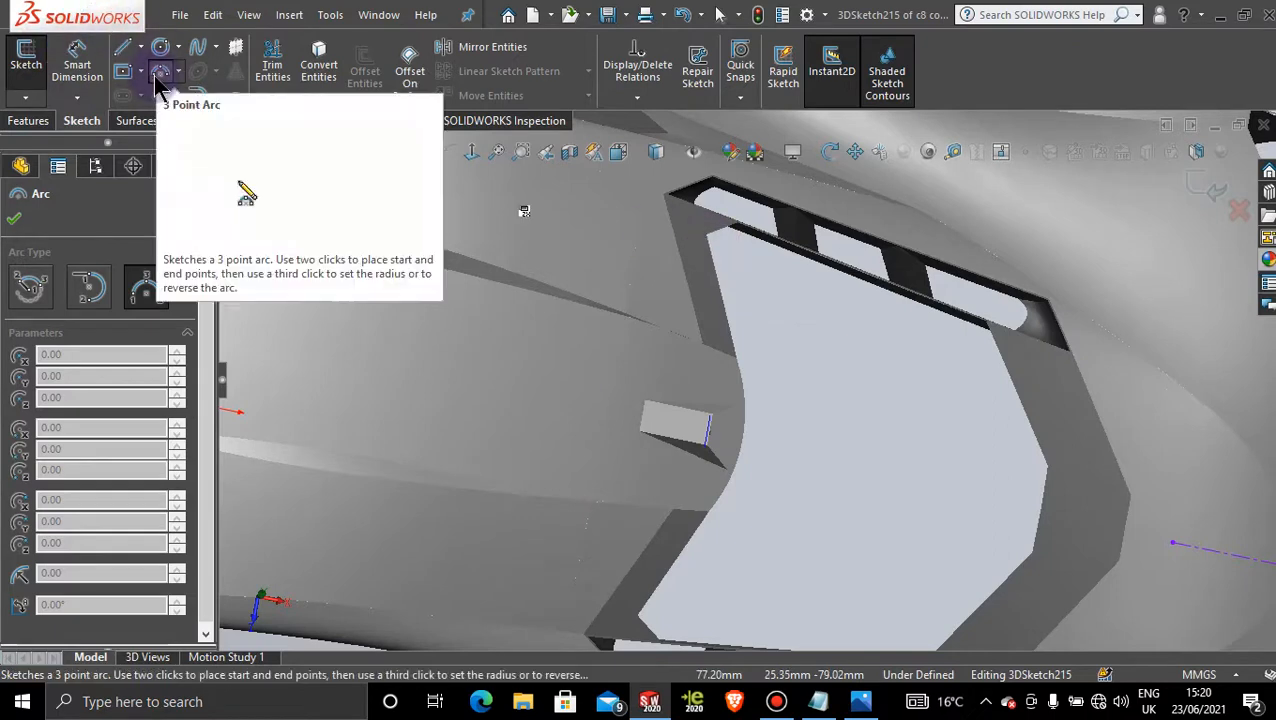
pyautogui.click(706, 237)
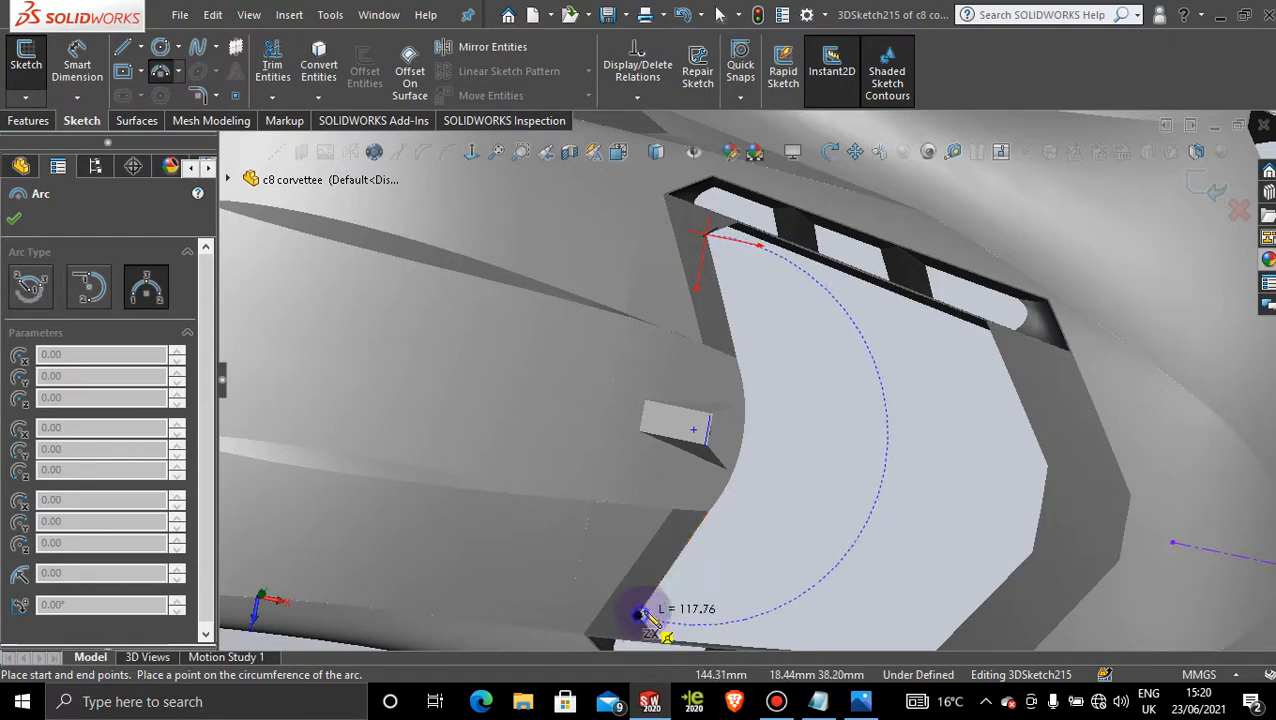
pyautogui.click(639, 613)
pyautogui.scroll(-2, 736, 470)
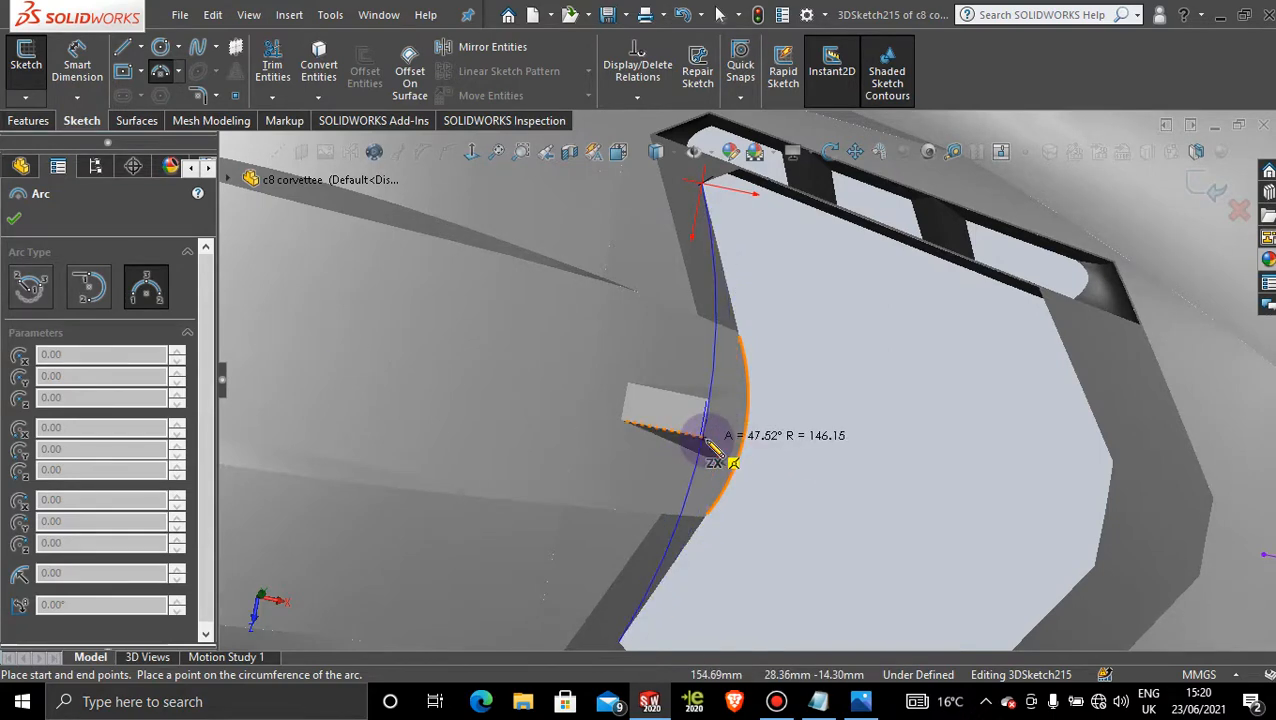
pyautogui.press('Escape')
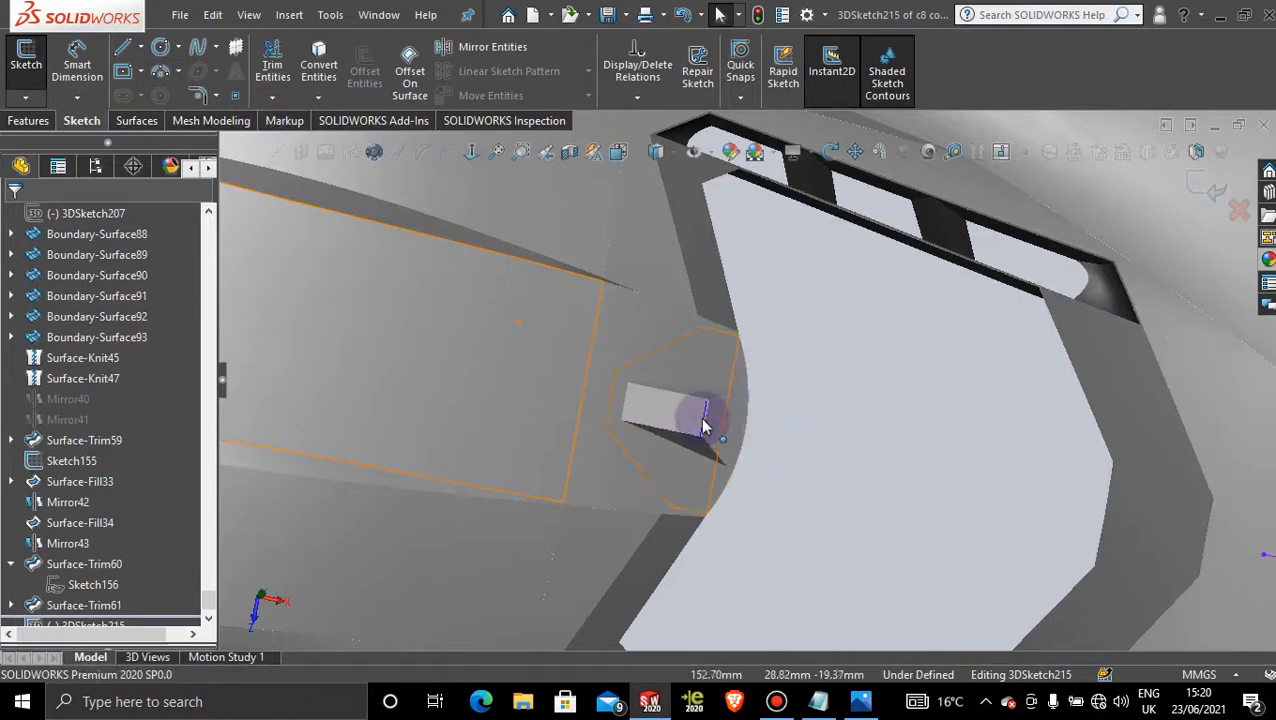
pyautogui.moveTo(746, 453); pyautogui.dragTo(755, 497, button='middle')
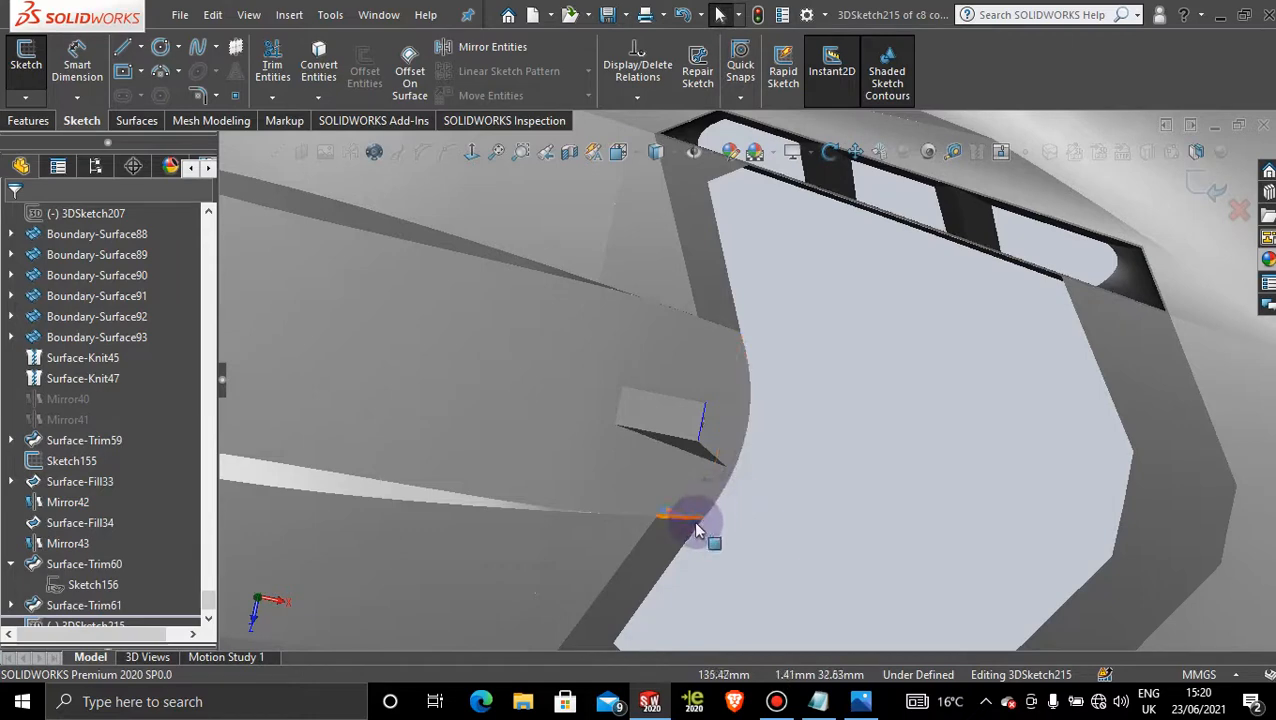
pyautogui.scroll(2, 793, 466)
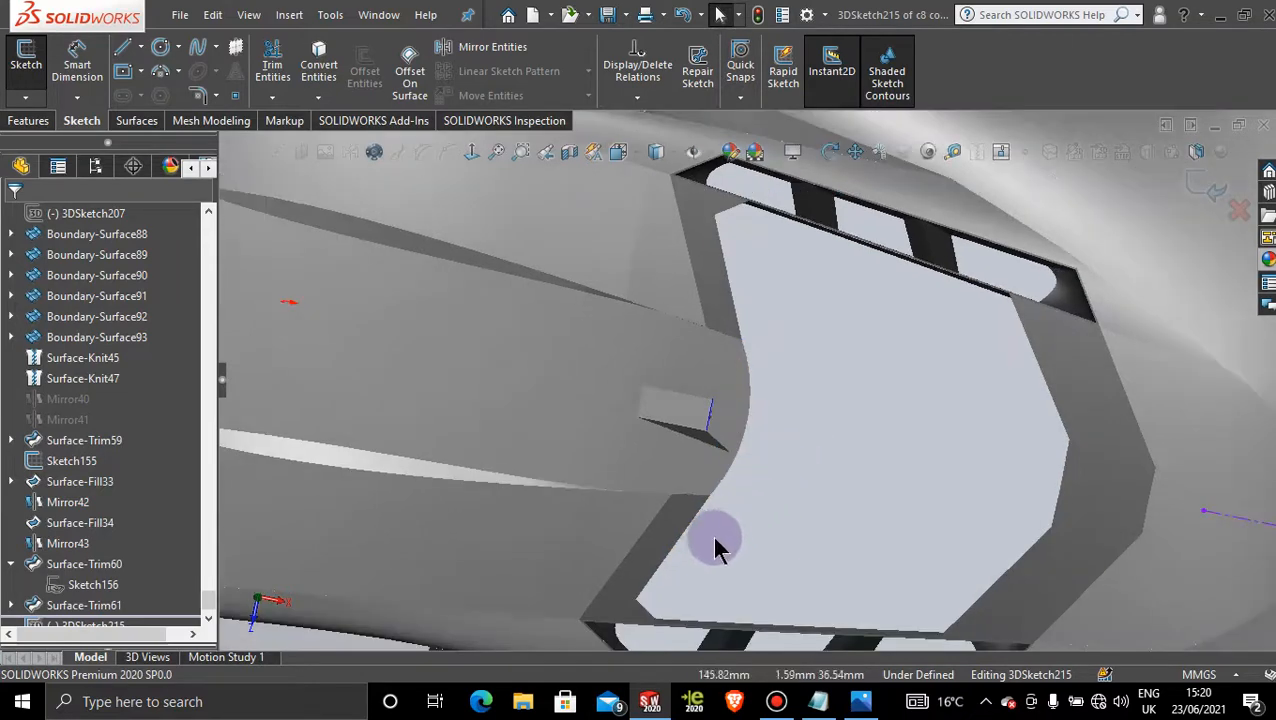
pyautogui.scroll(-3, 712, 556)
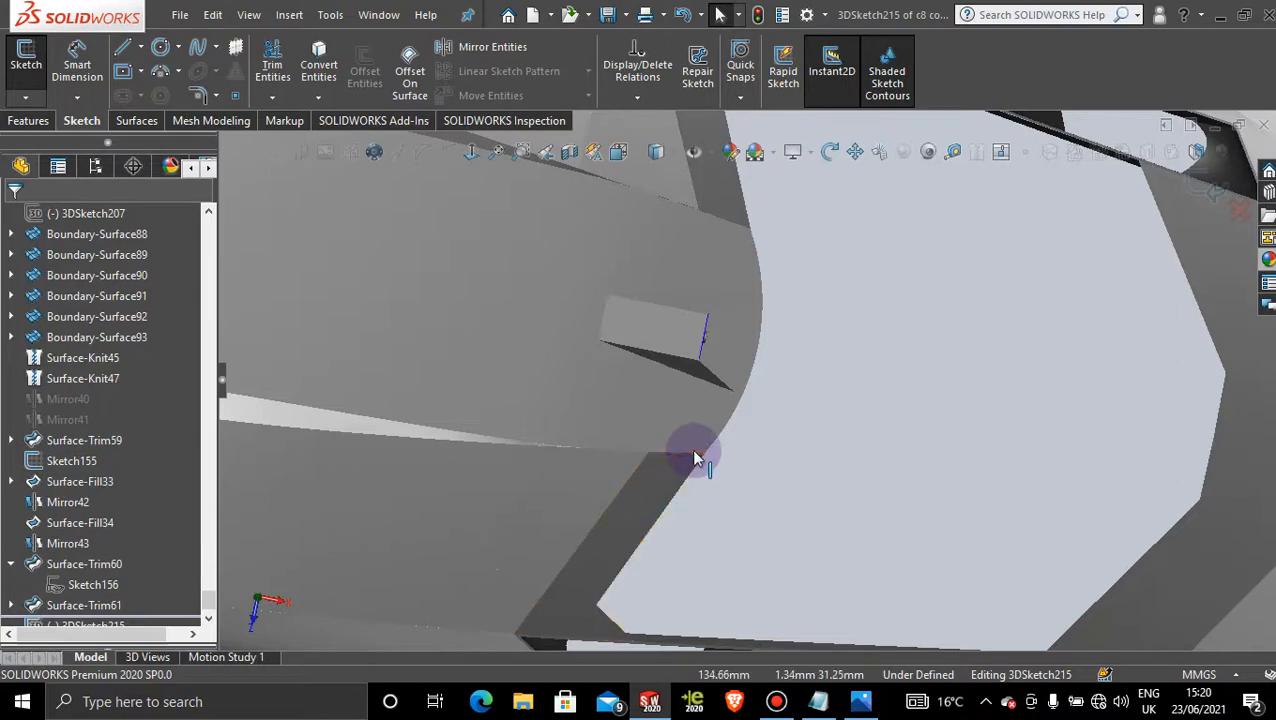
pyautogui.scroll(5, 757, 505)
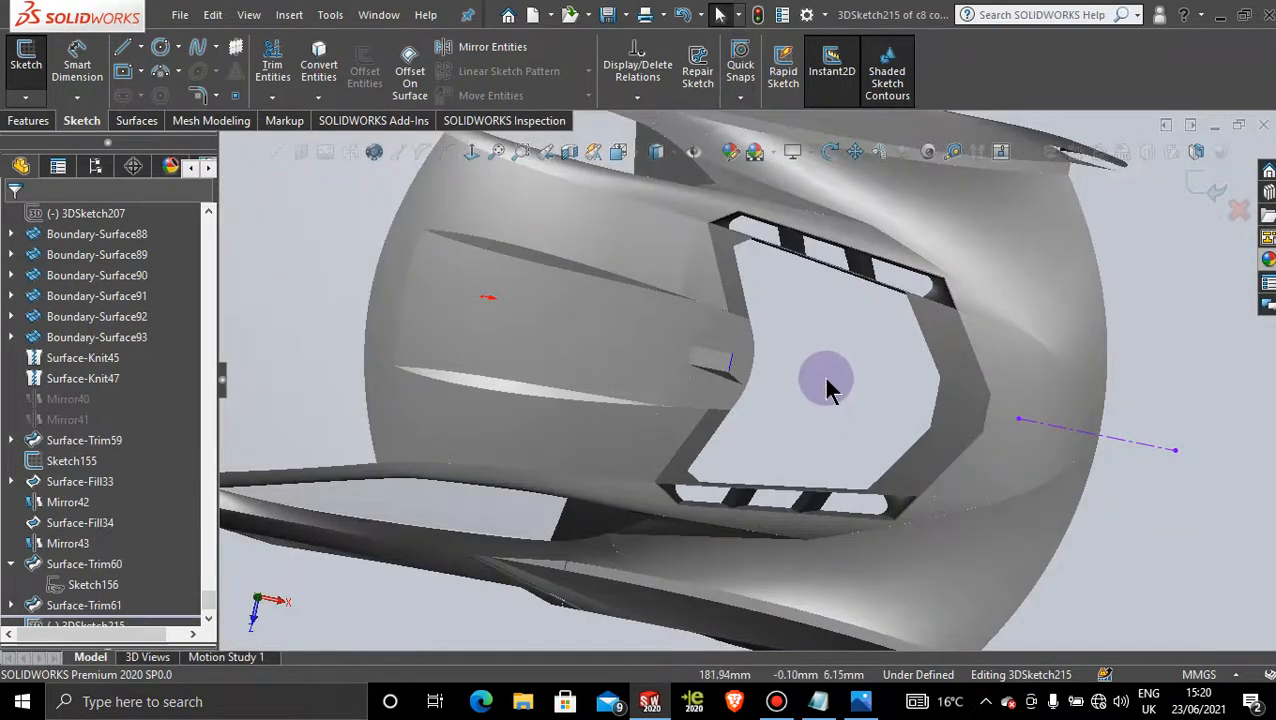
pyautogui.scroll(-2, 800, 290)
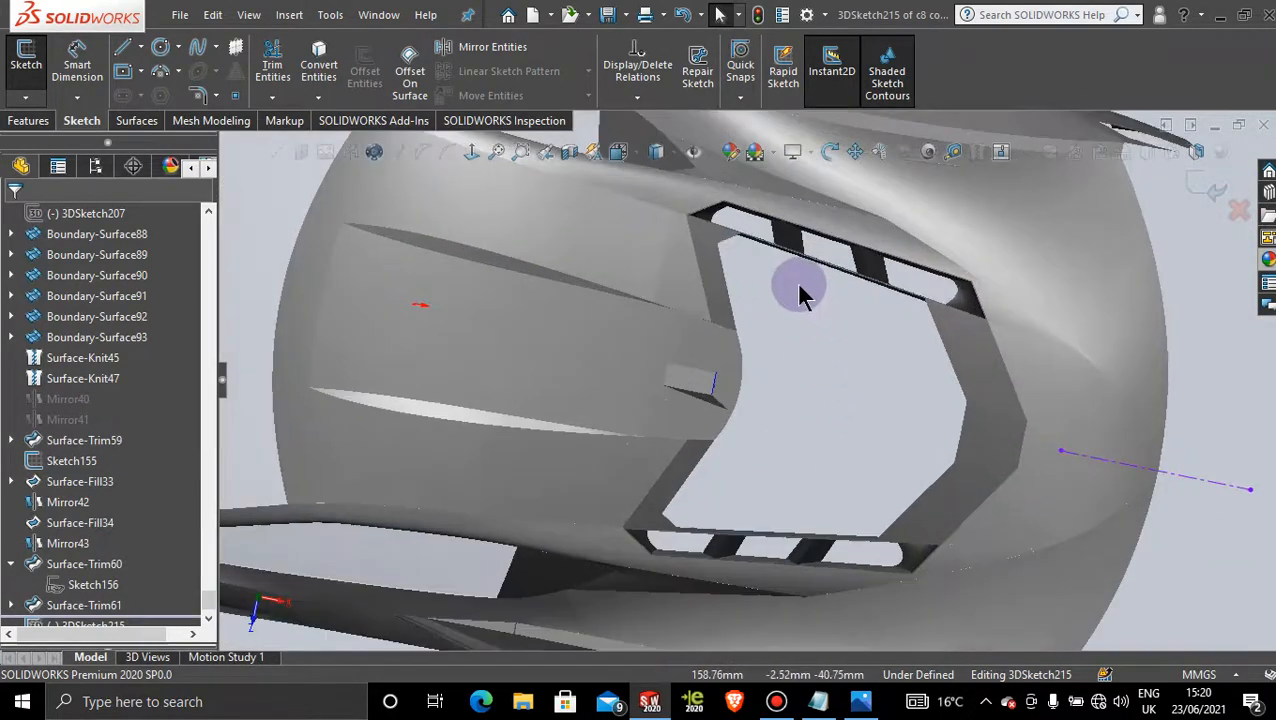
pyautogui.click(137, 121)
pyautogui.click(83, 121)
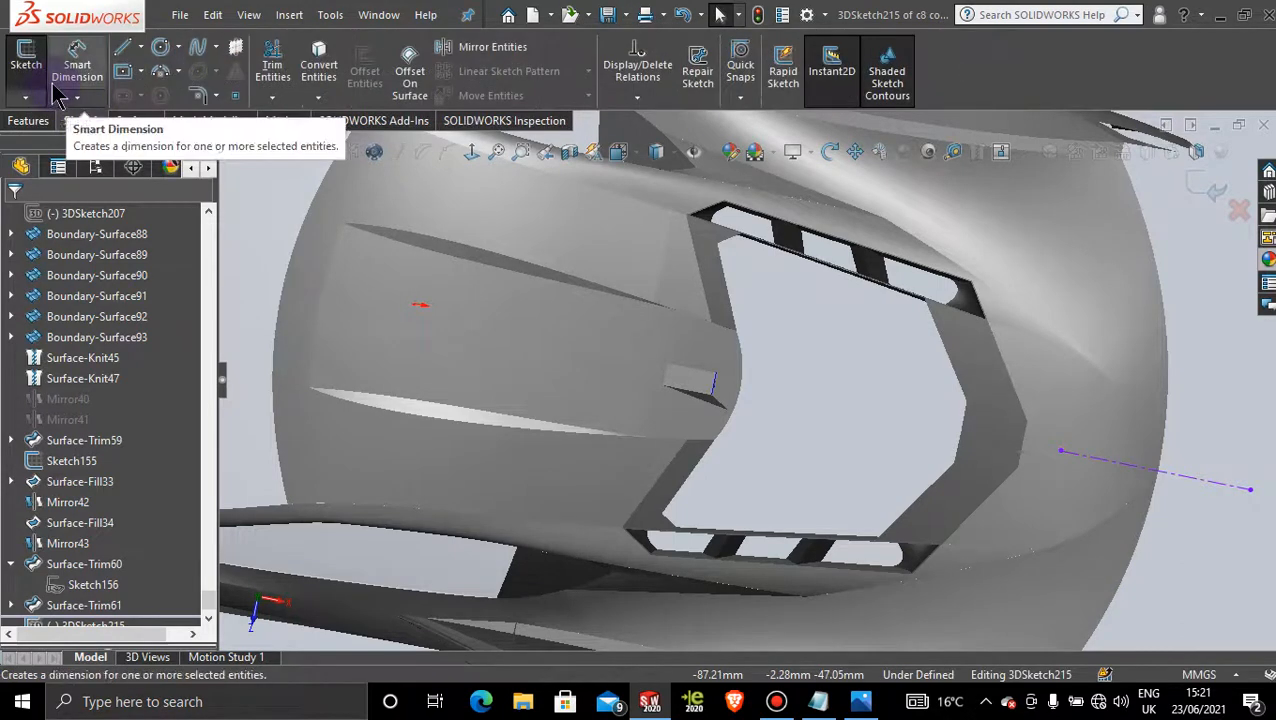
pyautogui.click(1200, 186)
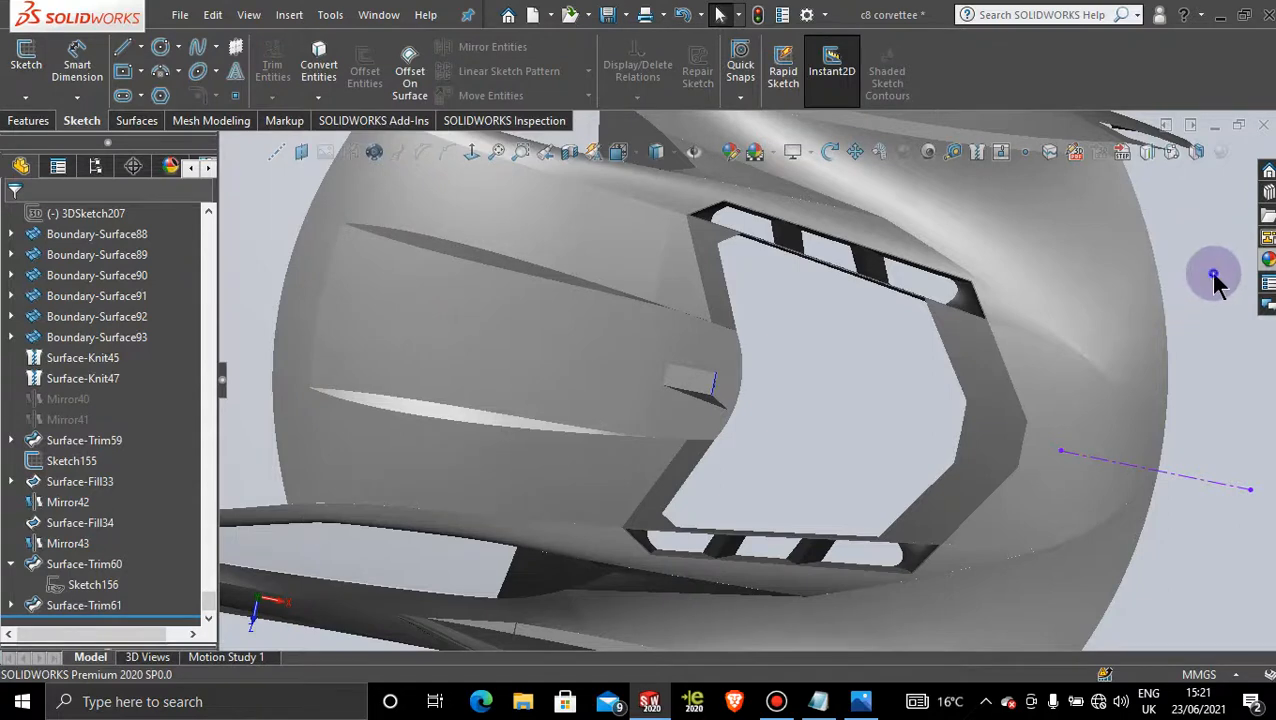
# - Start a spline in a new 3D sketch at the opening's inner corner and place points along the adjoining straight edge towards the curved edge
pyautogui.click(25, 97)
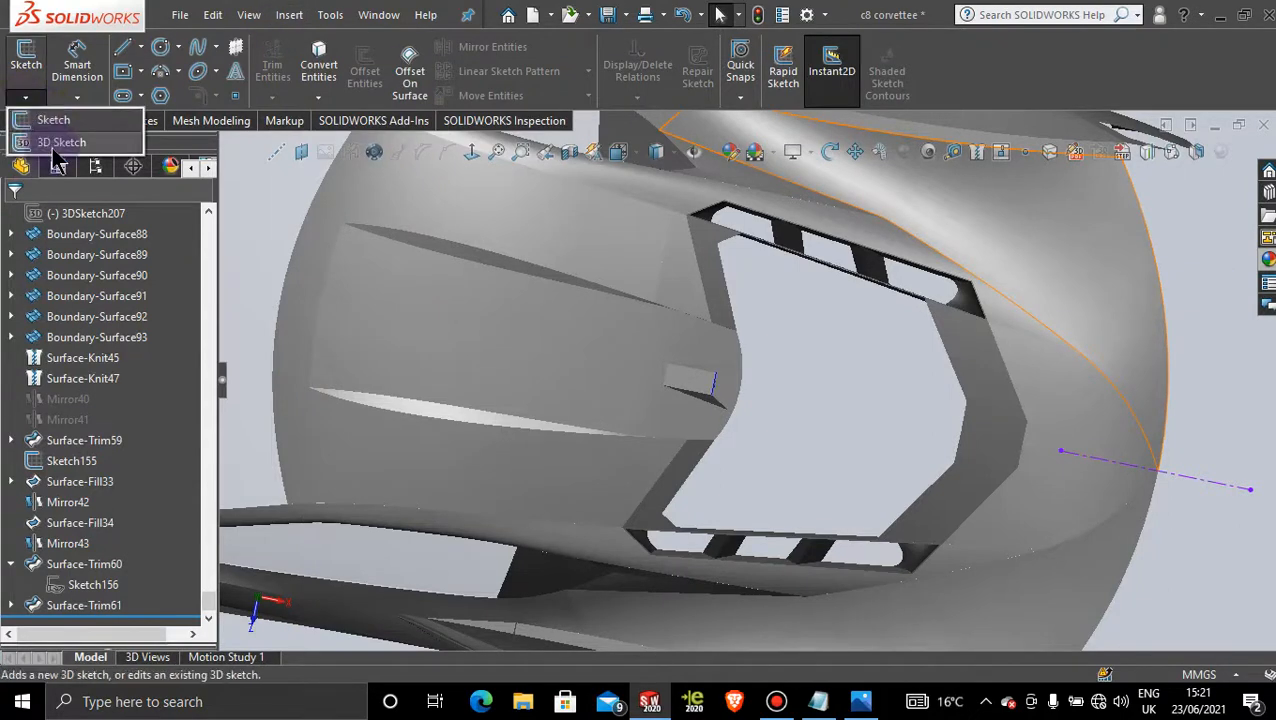
pyautogui.click(62, 143)
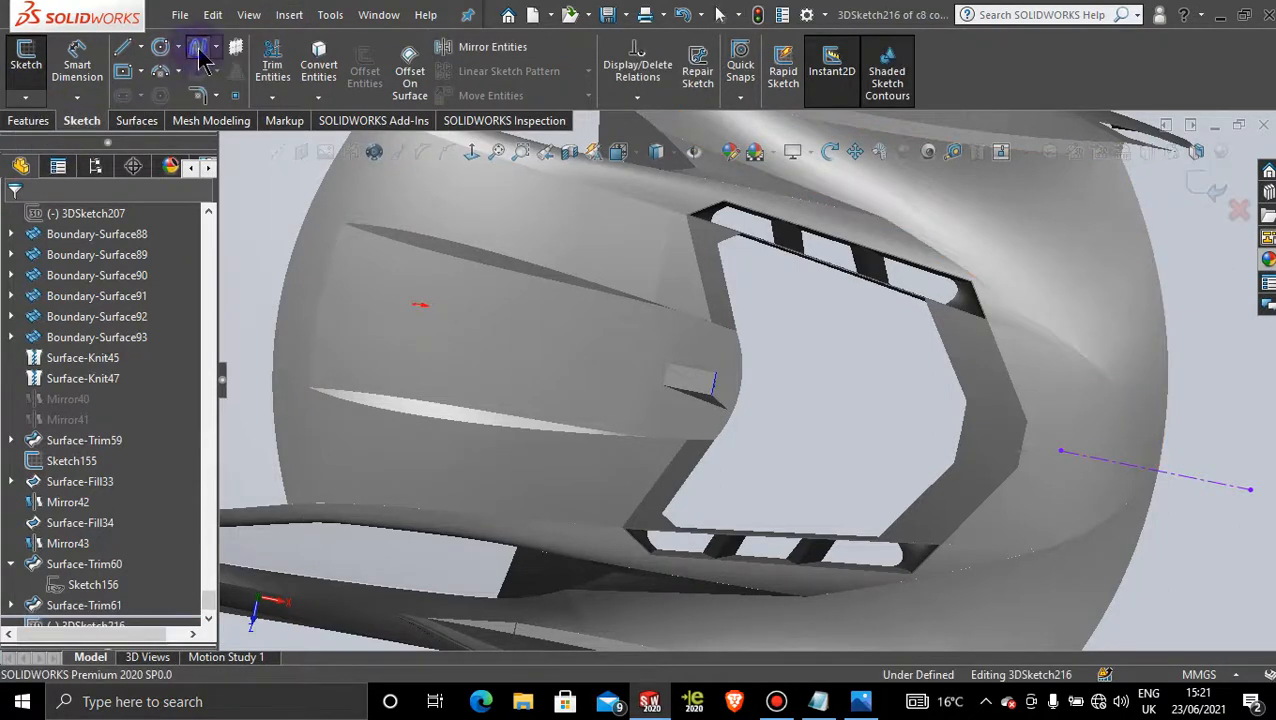
pyautogui.click(198, 50)
pyautogui.scroll(-4, 760, 293)
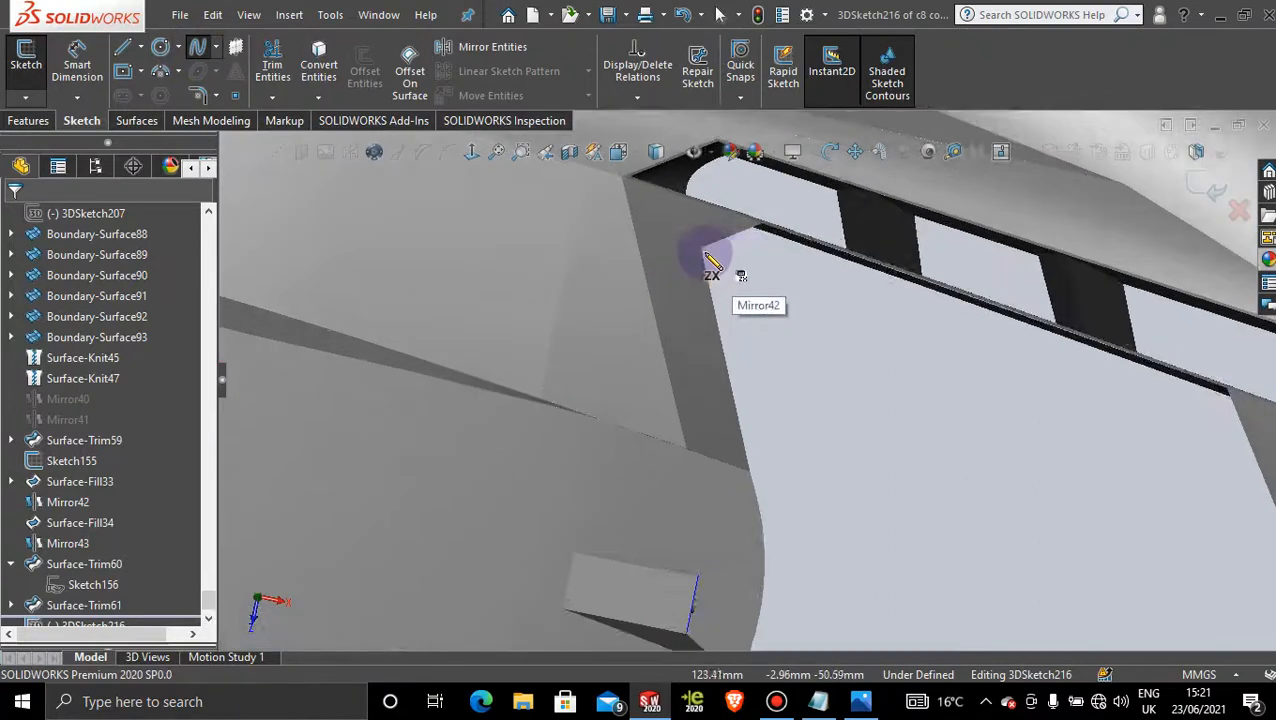
pyautogui.click(702, 250)
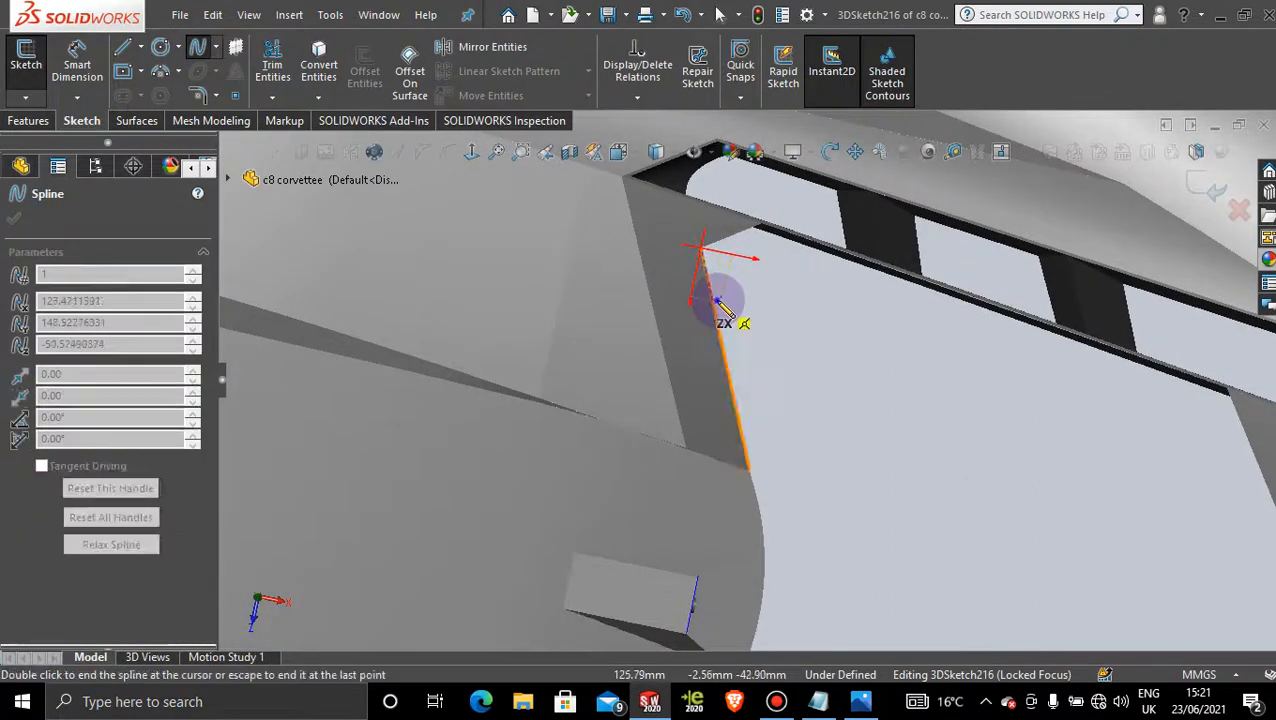
pyautogui.click(729, 330)
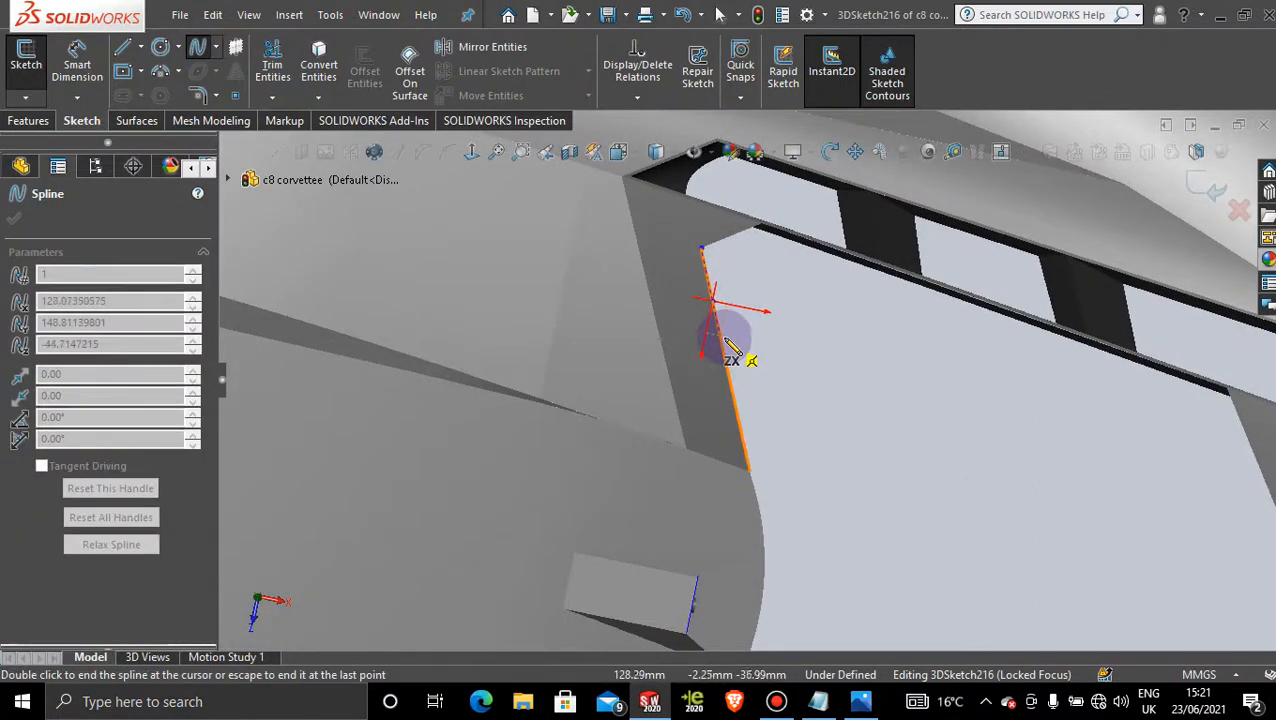
pyautogui.click(739, 402)
pyautogui.scroll(-3, 757, 500)
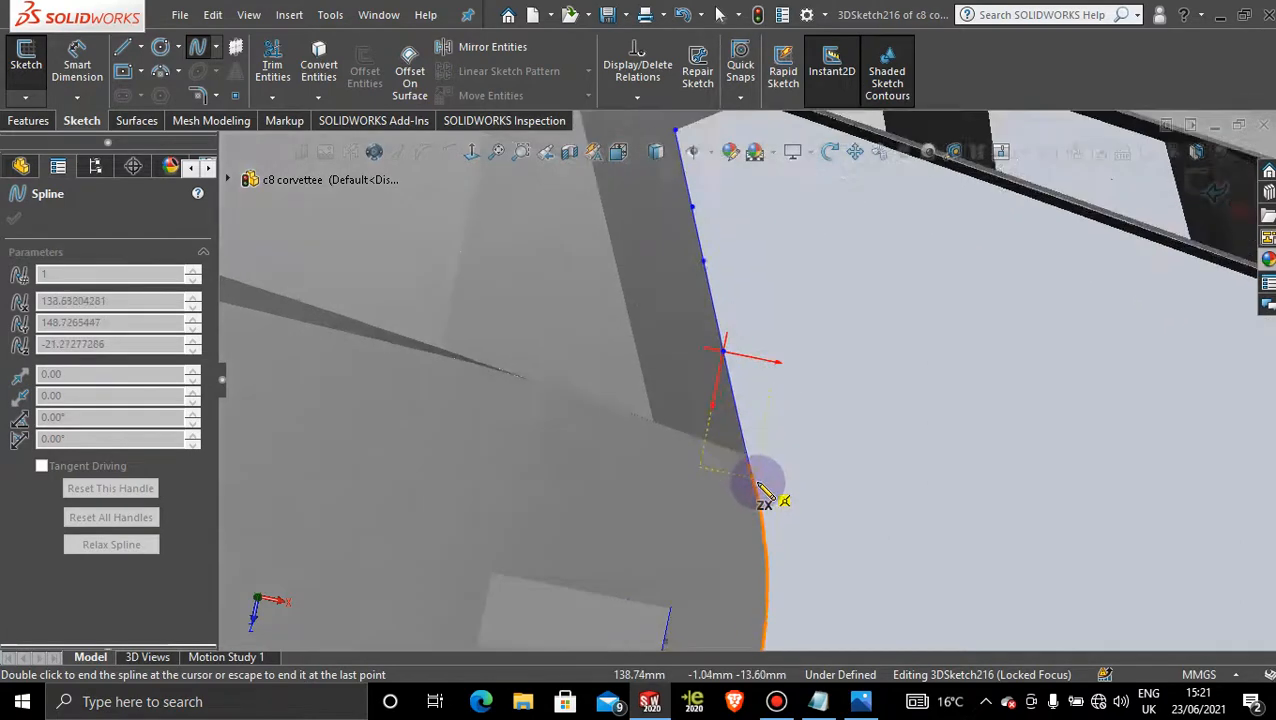
pyautogui.click(729, 376)
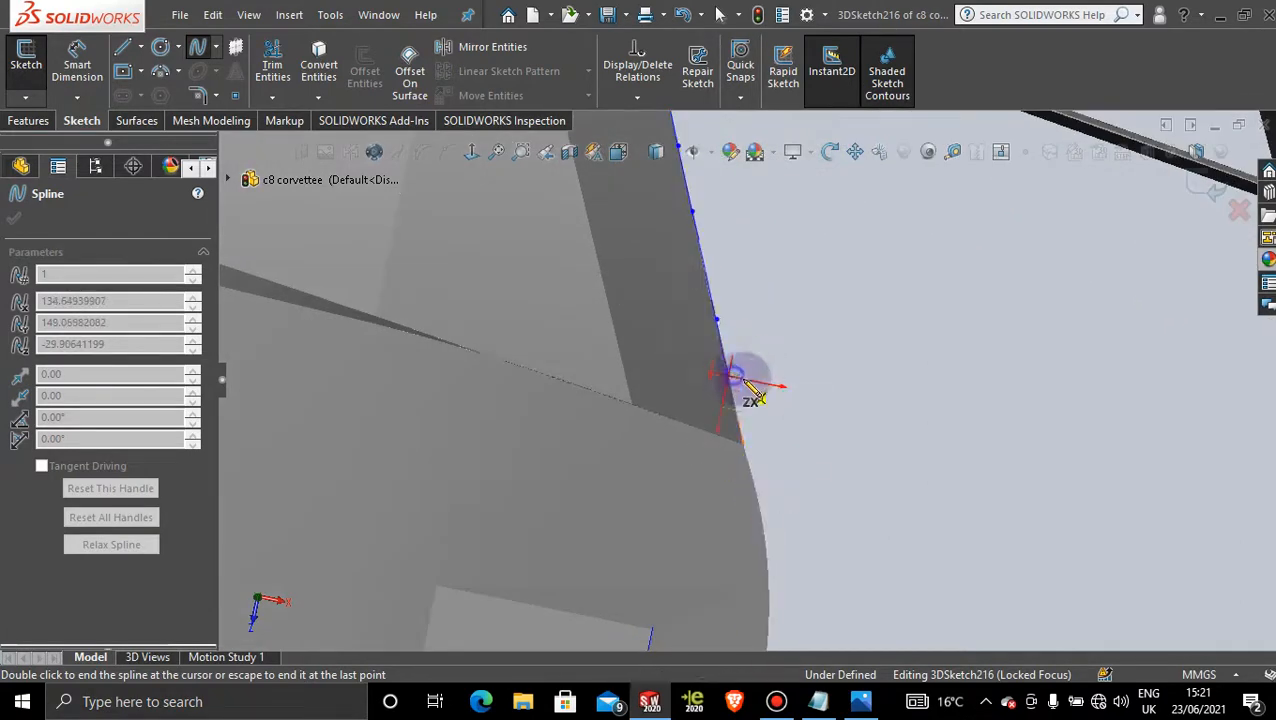
# - Continue the spline with points along the opening's curved edge beside the small raised block
pyautogui.click(757, 490)
pyautogui.scroll(5, 786, 520)
pyautogui.scroll(-4, 785, 530)
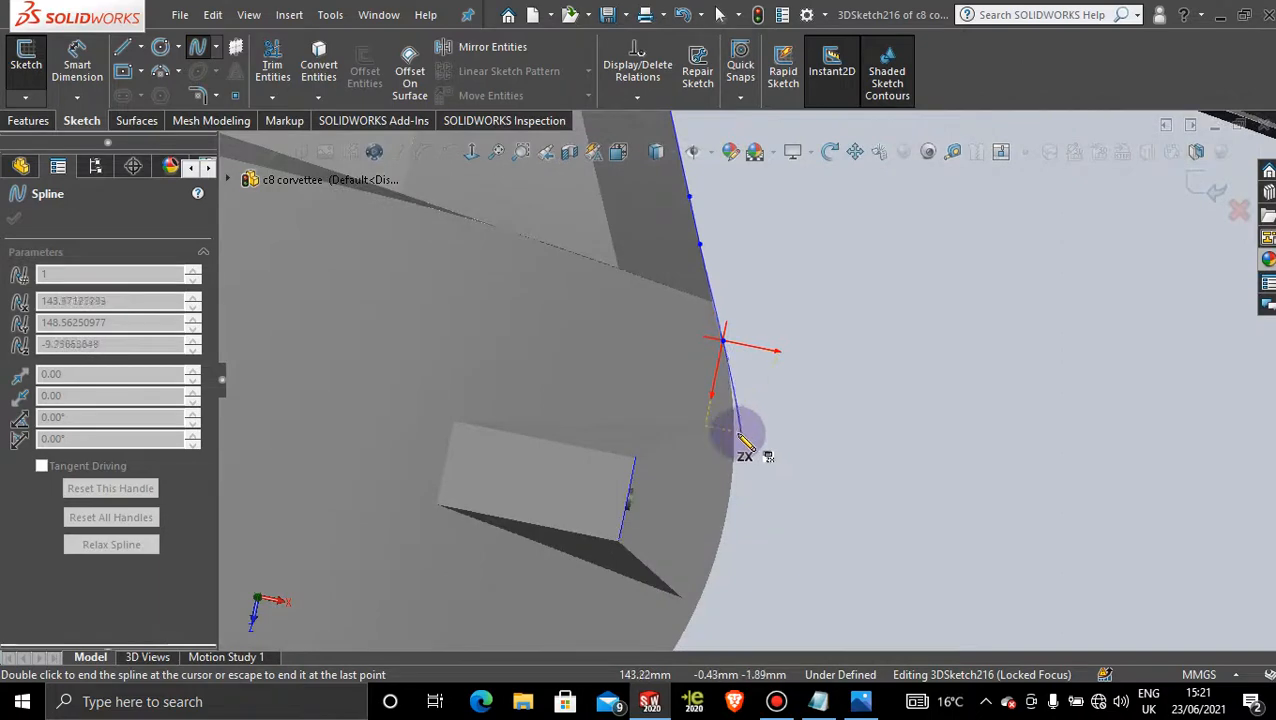
pyautogui.click(736, 434)
pyautogui.scroll(3, 764, 523)
pyautogui.scroll(-2, 764, 524)
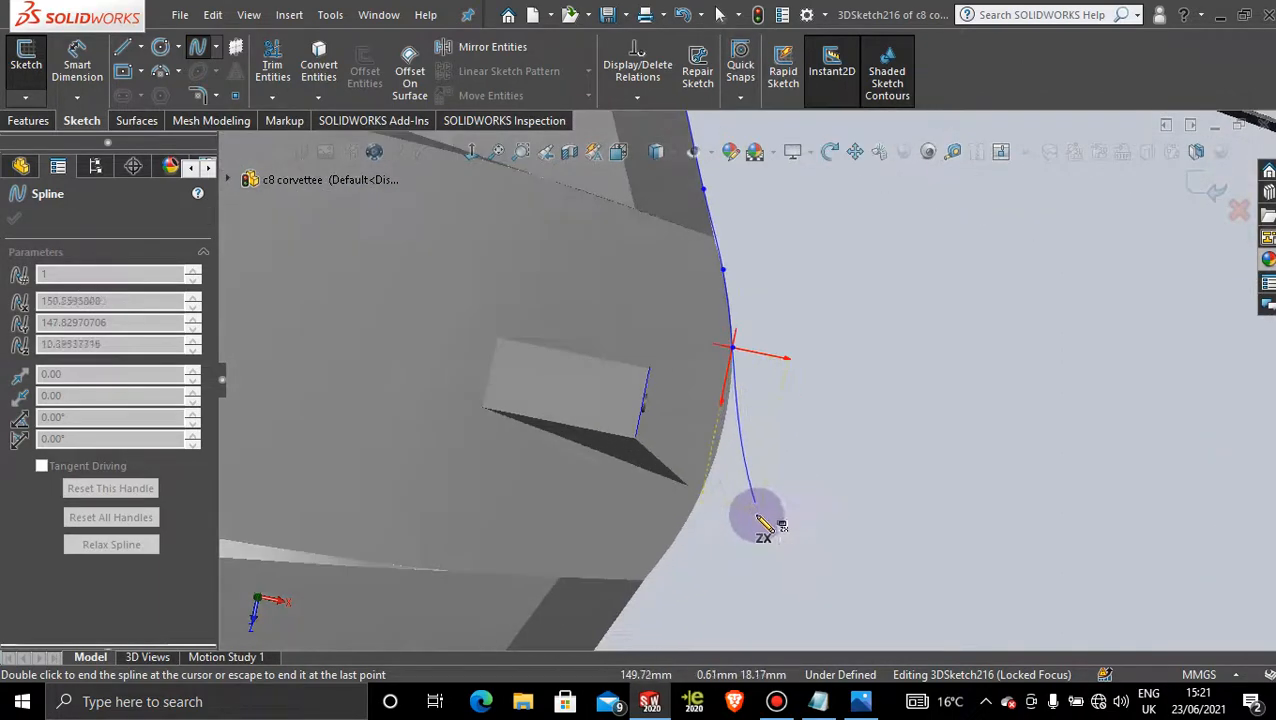
pyautogui.click(718, 445)
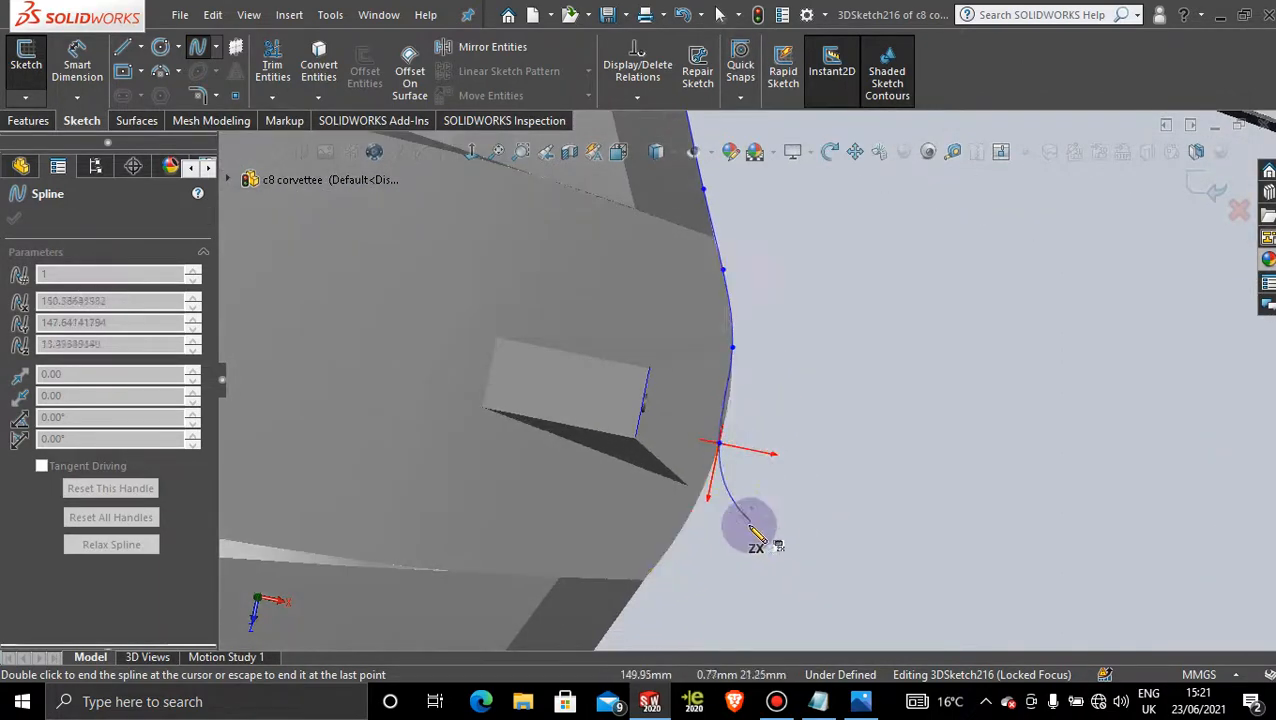
pyautogui.click(697, 535)
# - Extend the spline along the opposite straight edge to the opening's far corner and end it there
pyautogui.moveTo(695, 540); pyautogui.dragTo(686, 581, button='middle')
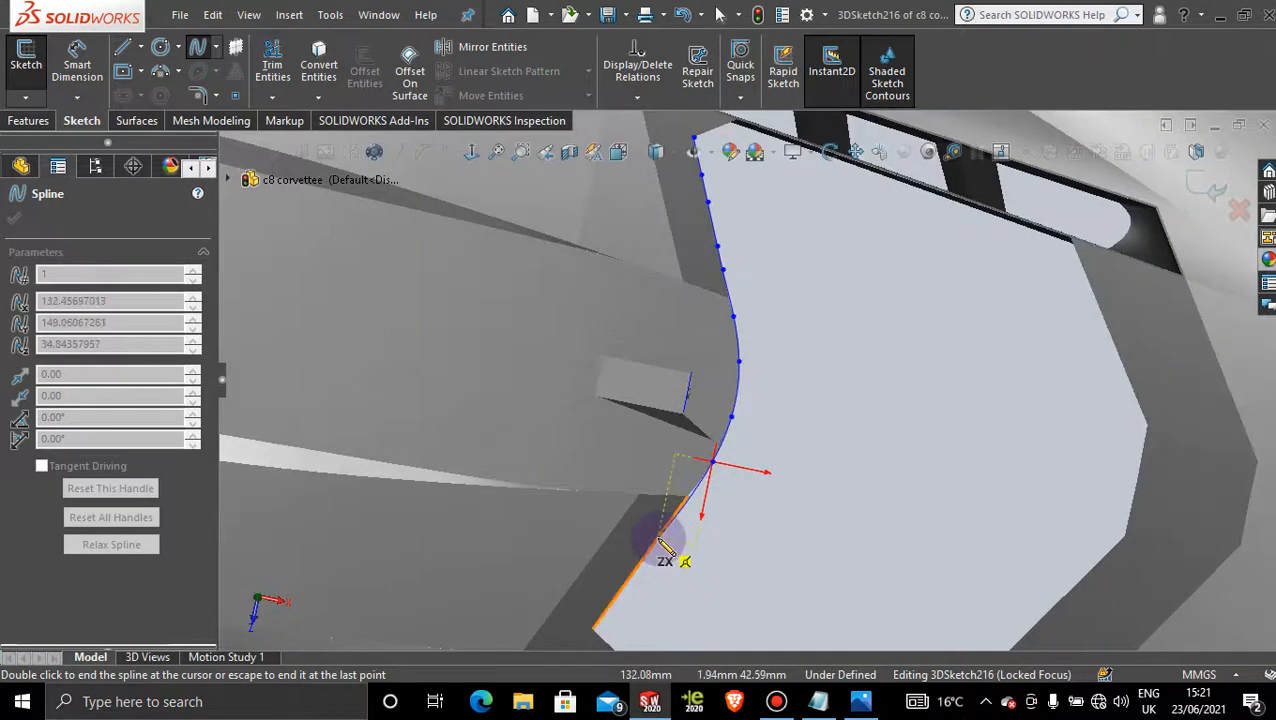
pyautogui.scroll(2, 660, 540)
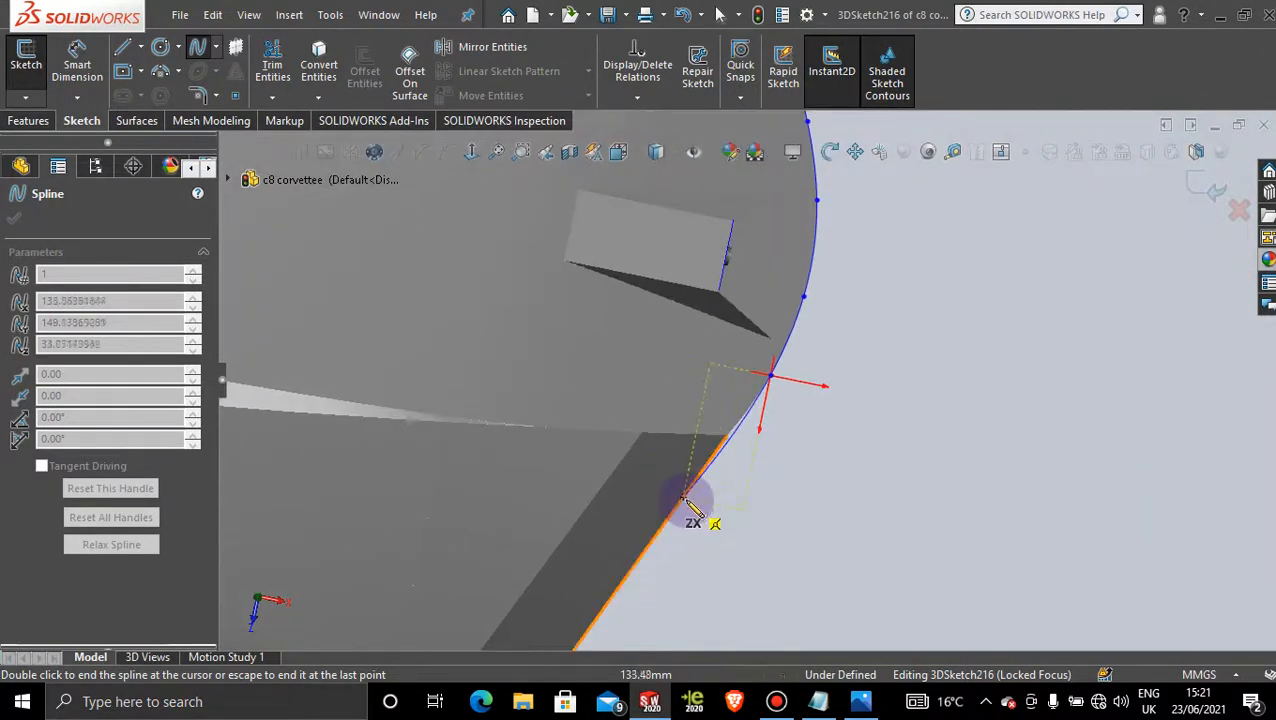
pyautogui.click(684, 498)
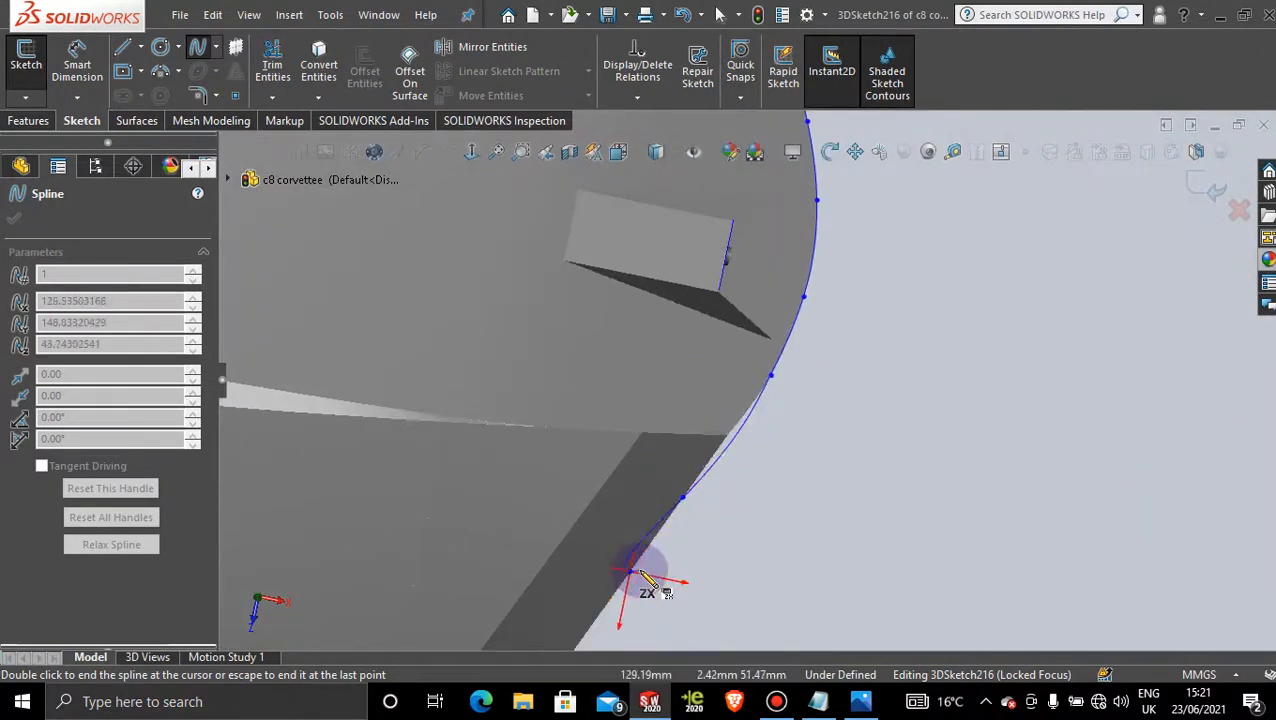
pyautogui.scroll(-2, 655, 560)
pyautogui.scroll(3, 666, 545)
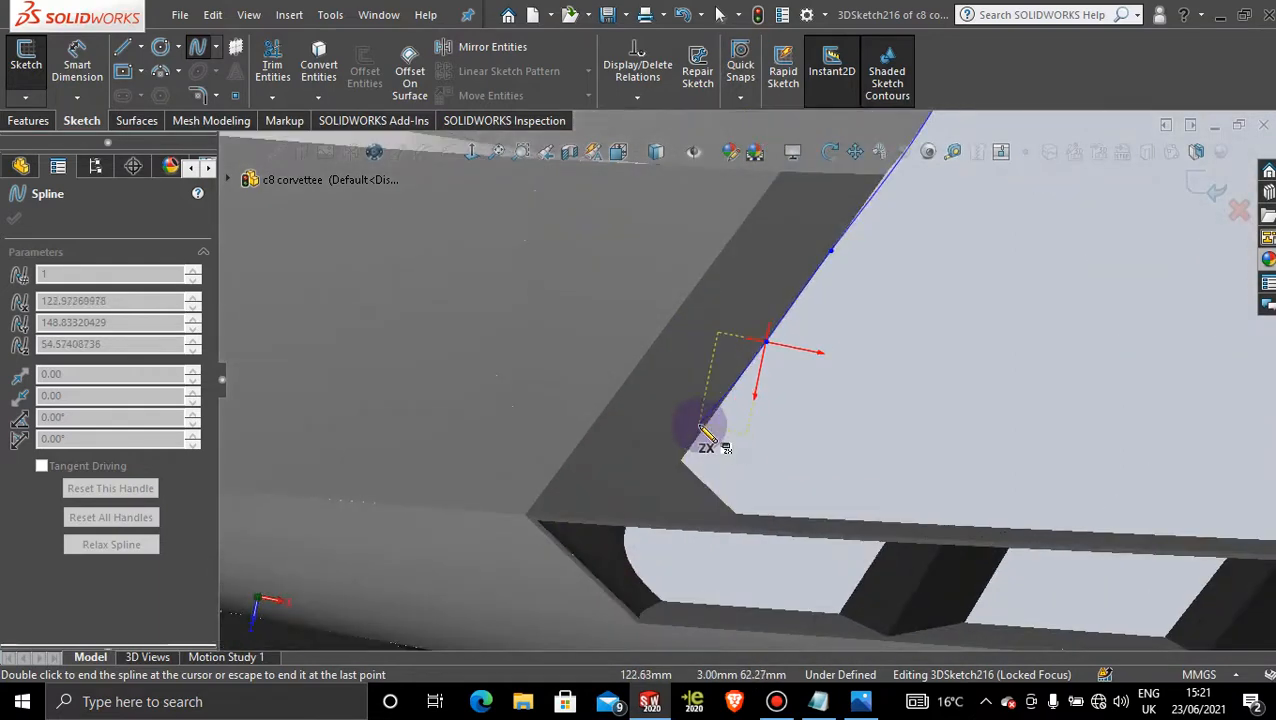
pyautogui.click(704, 429)
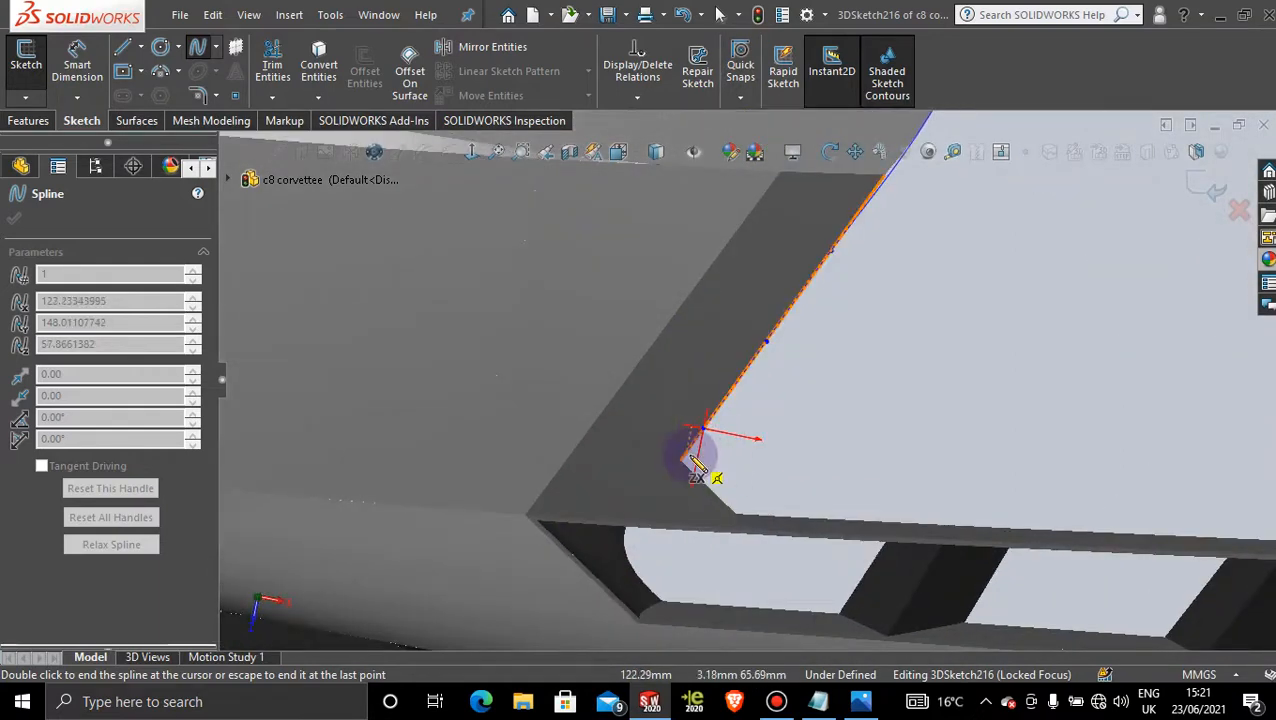
pyautogui.doubleClick(769, 470)
# - Draw a spline along the short angled edge at the opening's first inner corner, from the curved spline's endpoint to the slotted side edge
pyautogui.scroll(-8, 819, 384)
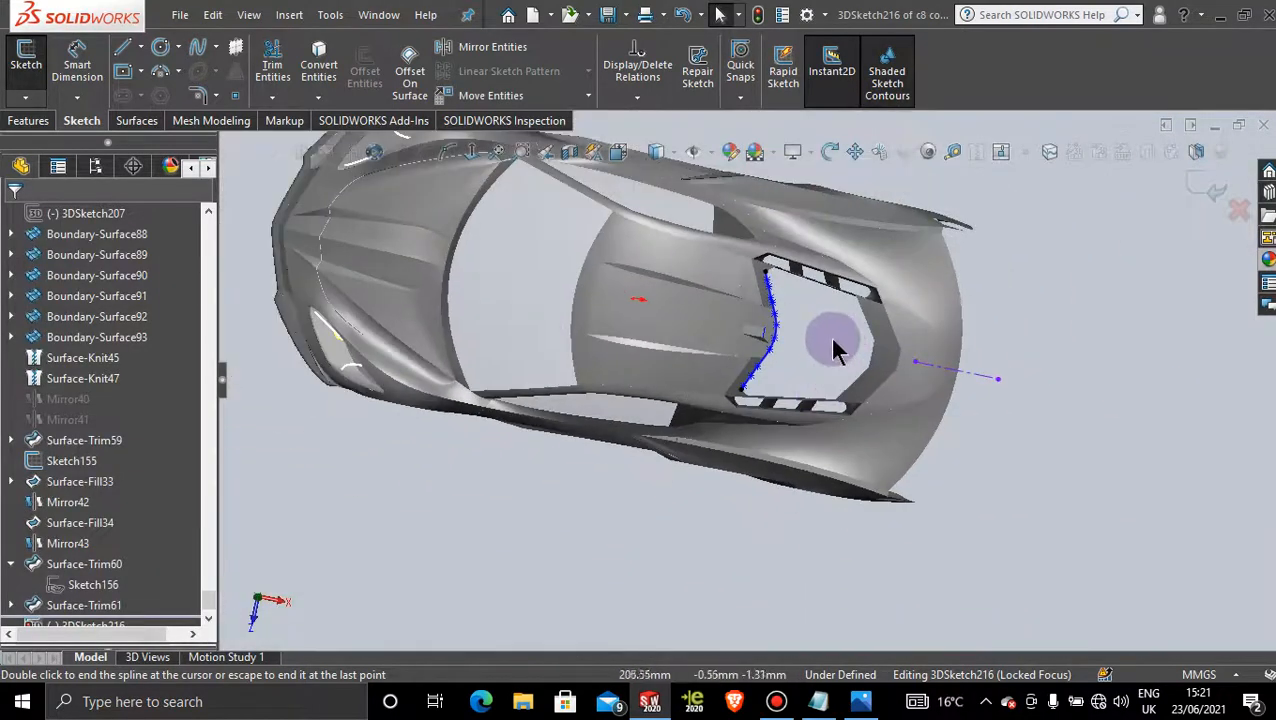
pyautogui.scroll(-5, 834, 350)
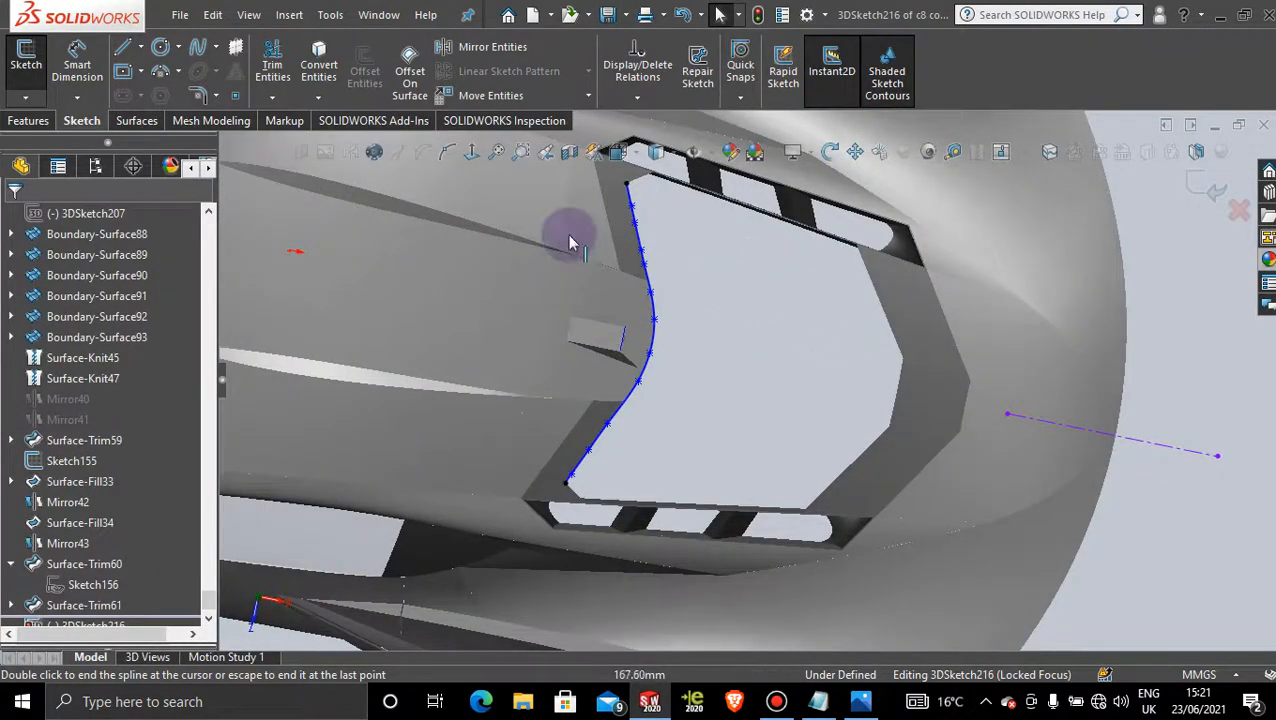
pyautogui.scroll(-4, 689, 228)
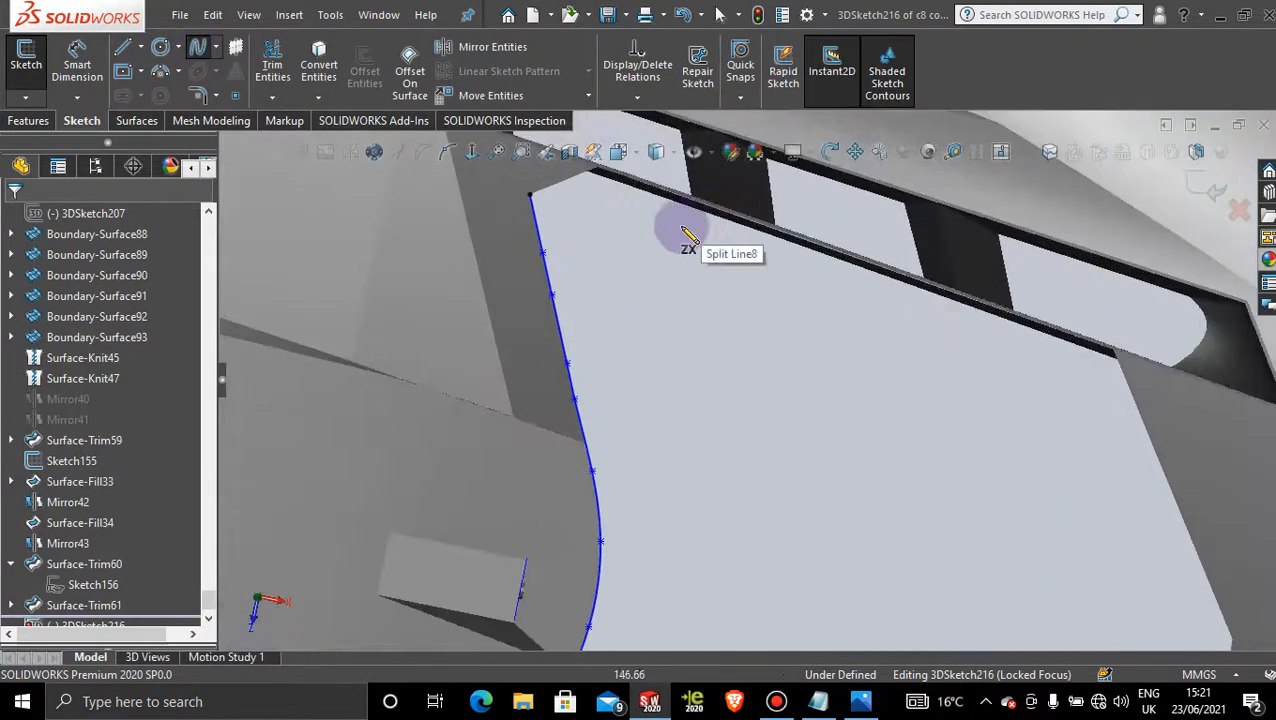
pyautogui.moveTo(689, 228); pyautogui.dragTo(612, 362, button='middle')
pyautogui.press('s')
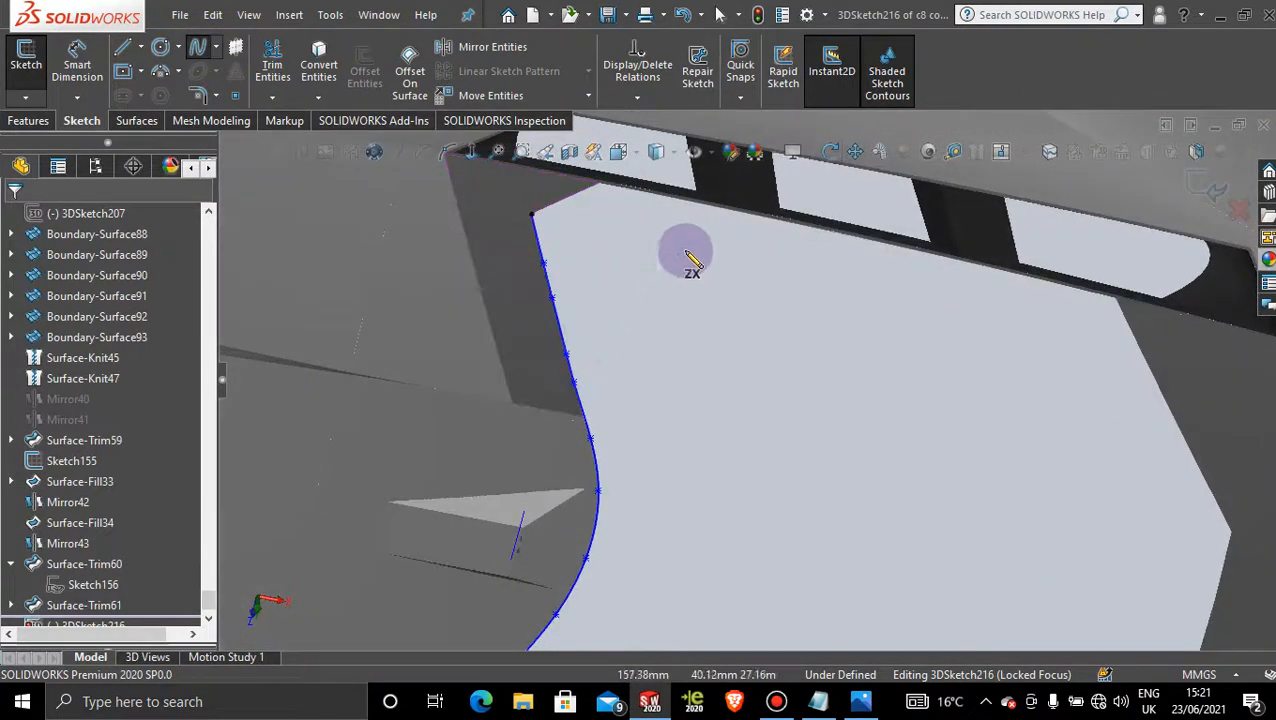
pyautogui.scroll(-3, 650, 257)
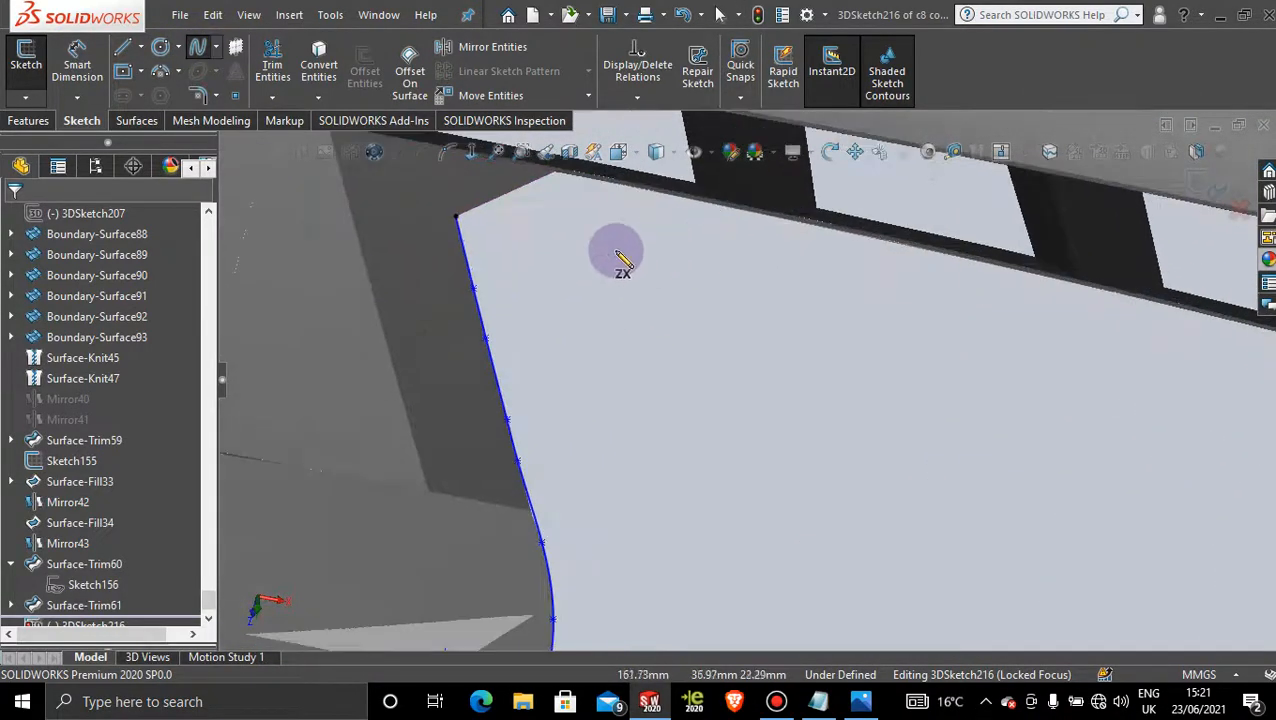
pyautogui.click(478, 226)
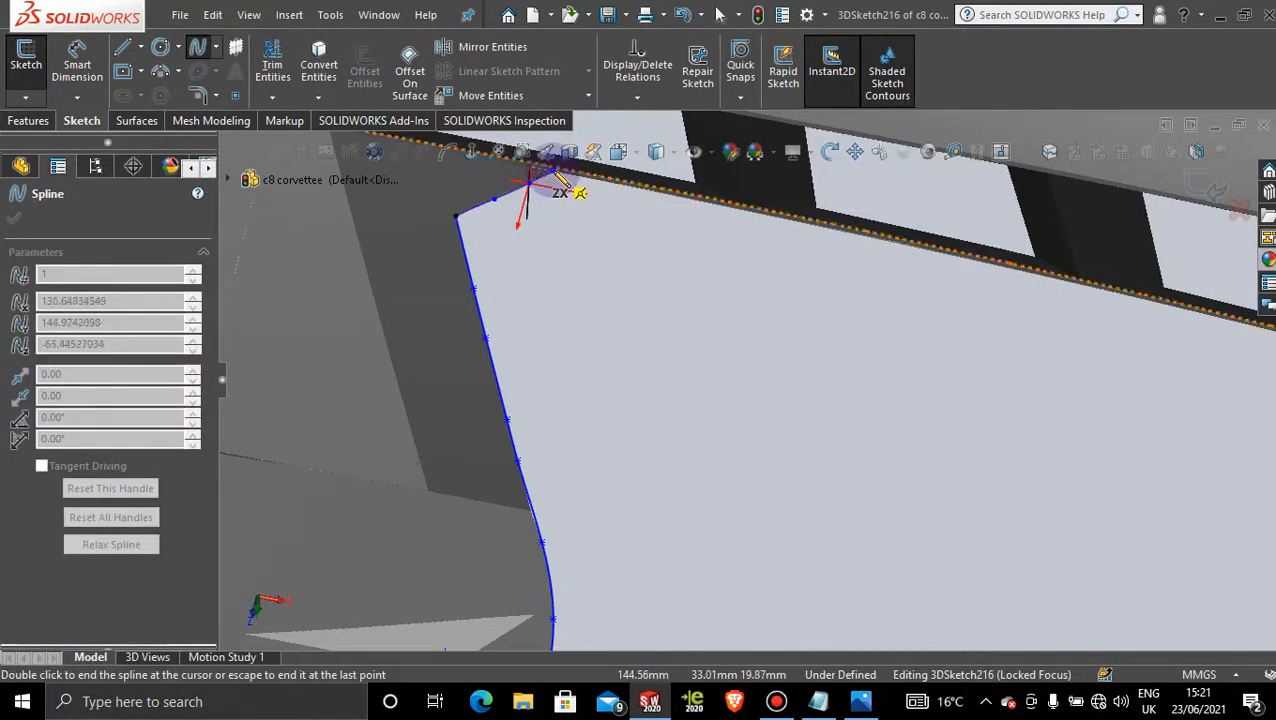
pyautogui.click(529, 183)
pyautogui.press('Escape')
pyautogui.press('Escape')
# - Start another spline at the short spline's end and place points along the opening's long edge beside the slots
pyautogui.press('Down')
pyautogui.press('Down')
pyautogui.press('Down')
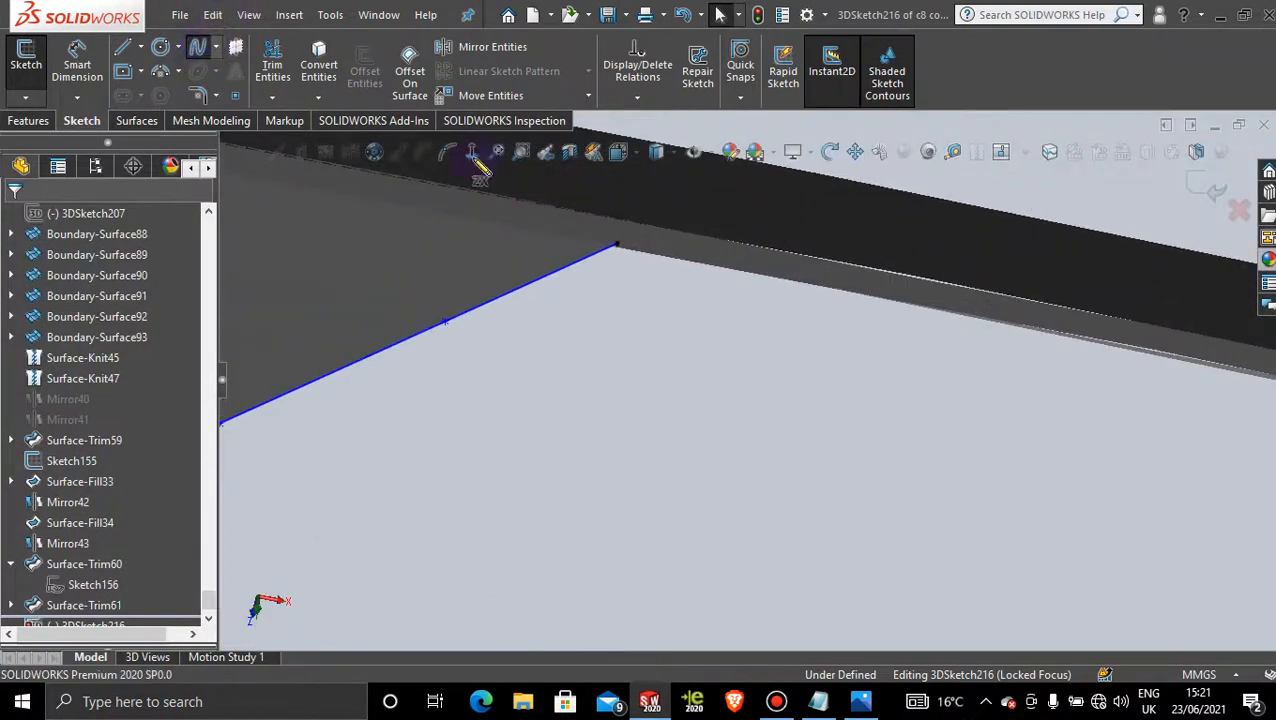
pyautogui.click(618, 244)
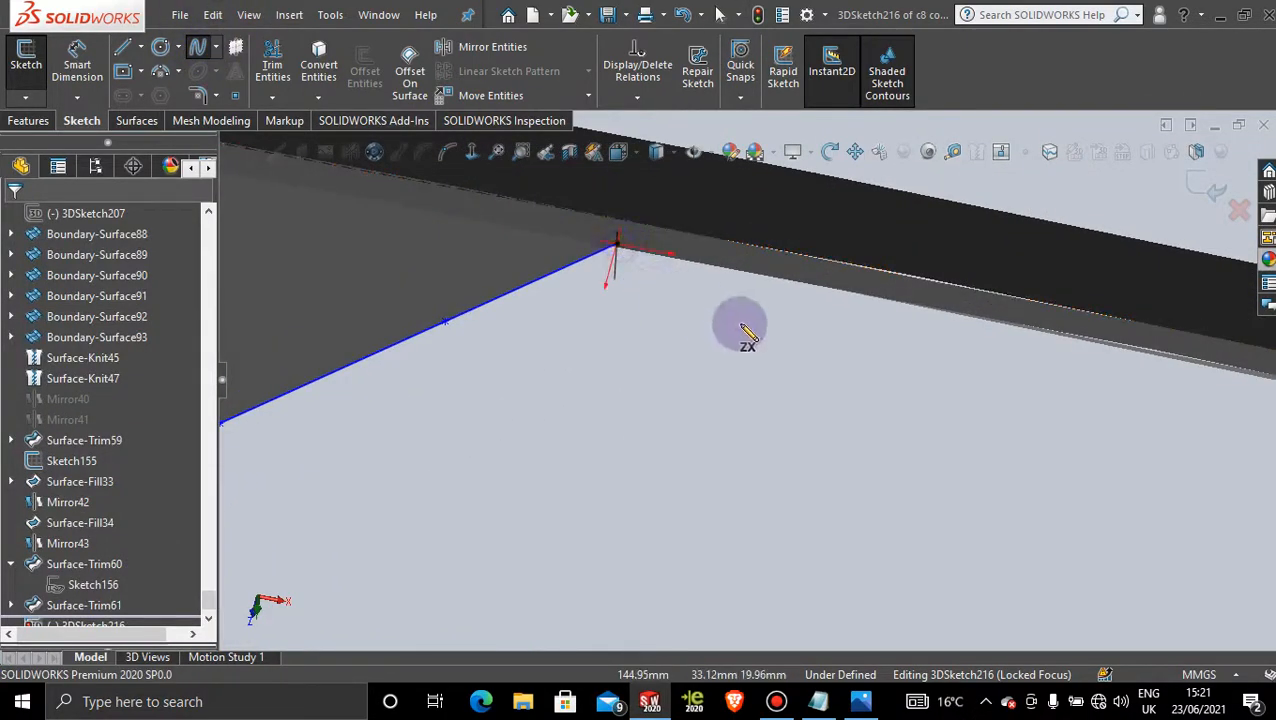
pyautogui.click(820, 285)
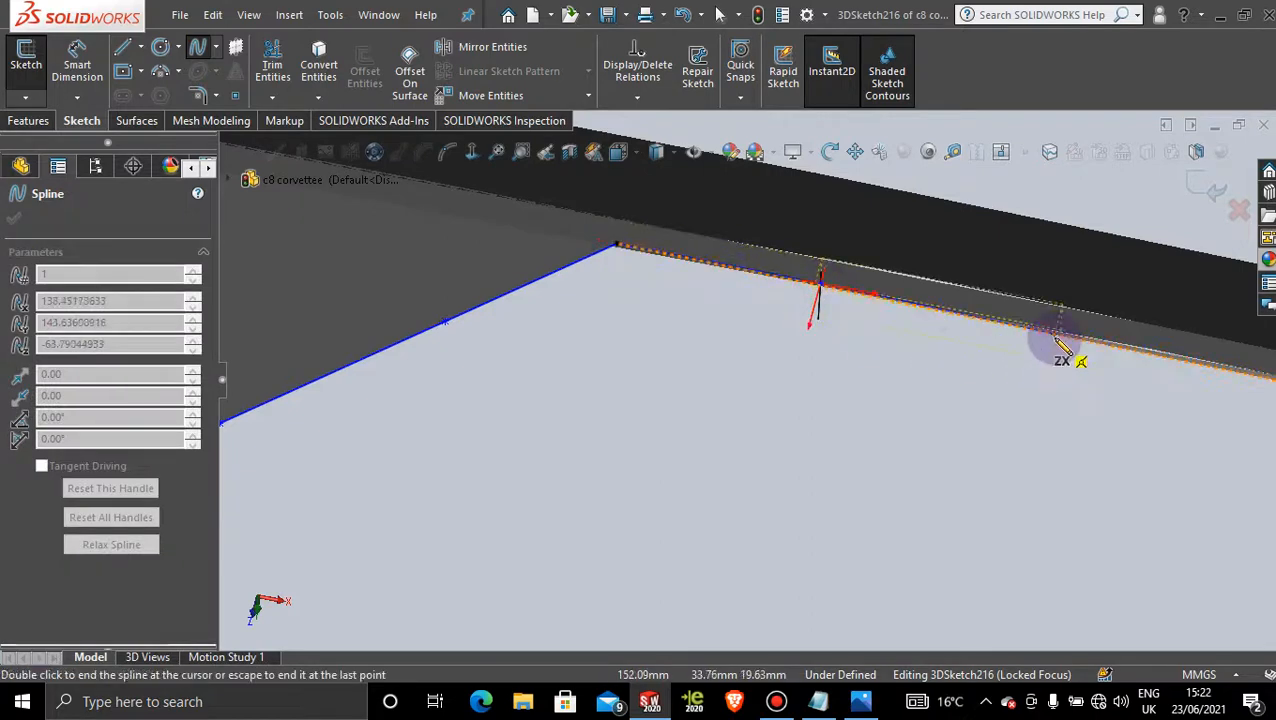
pyautogui.moveTo(1059, 362); pyautogui.dragTo(1100, 433, button='middle')
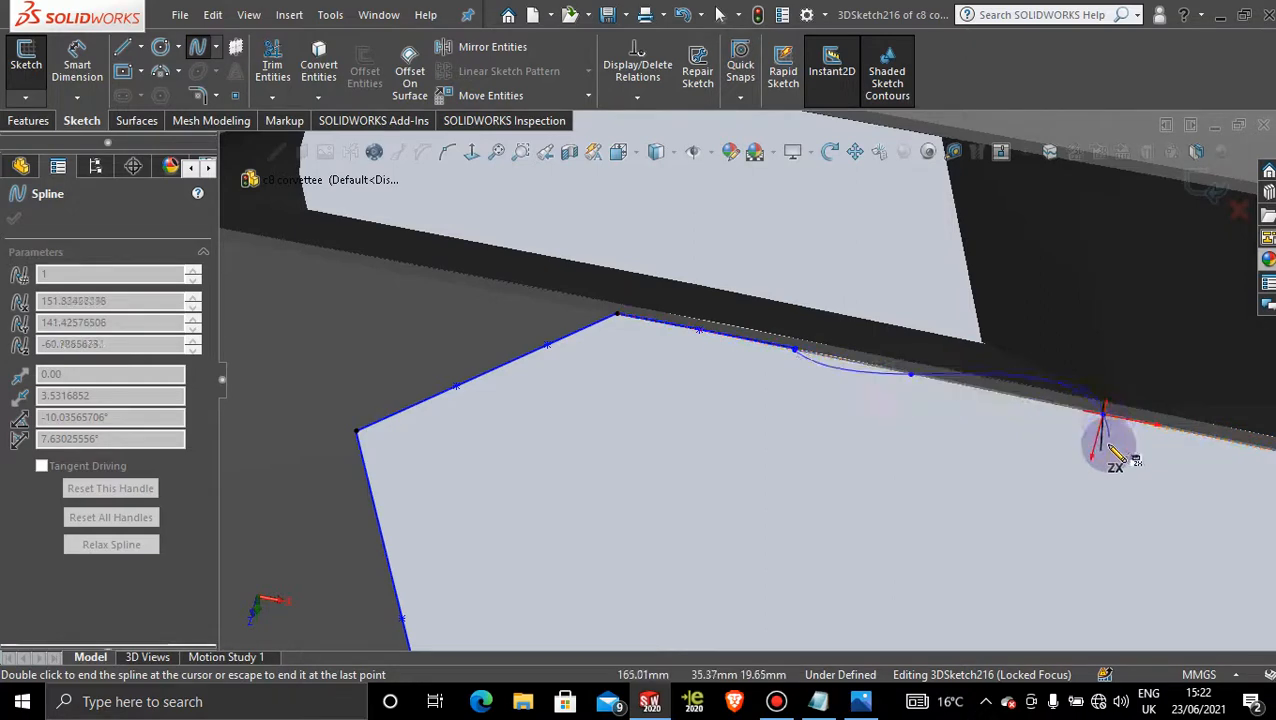
pyautogui.moveTo(1111, 441); pyautogui.dragTo(1030, 372, button='middle')
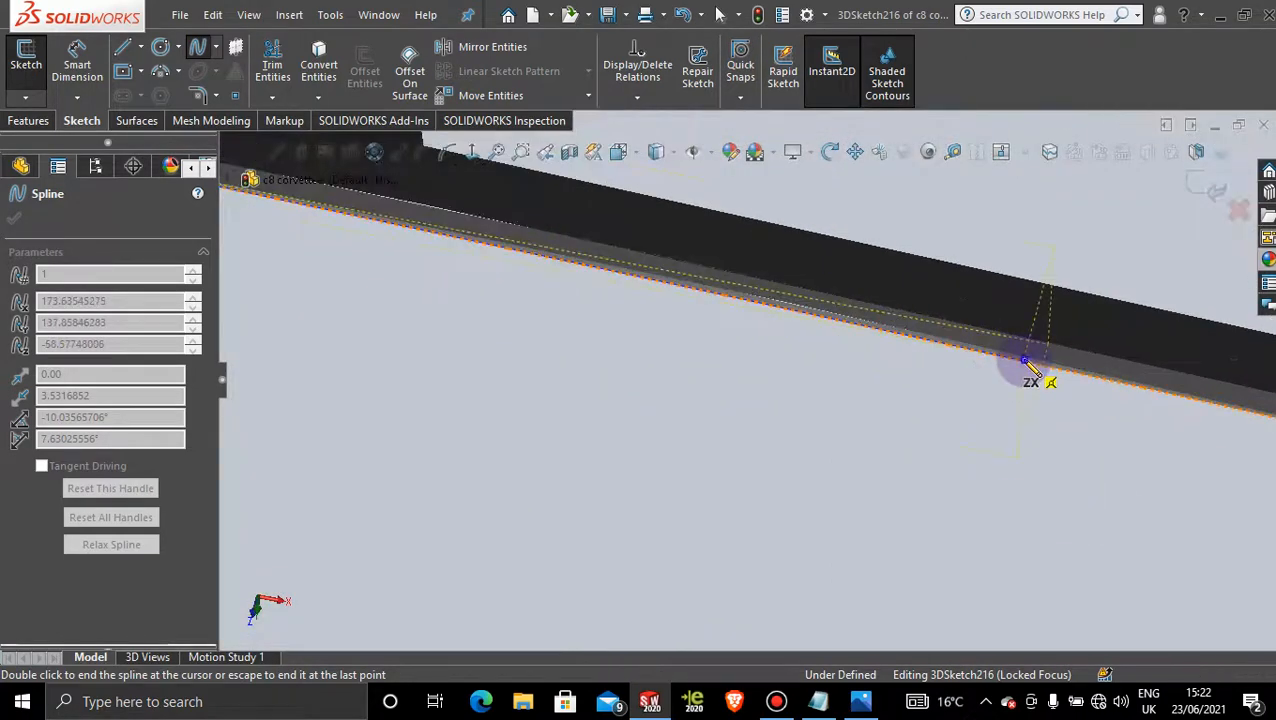
pyautogui.click(1024, 361)
pyautogui.moveTo(1173, 407); pyautogui.dragTo(976, 333, button='middle')
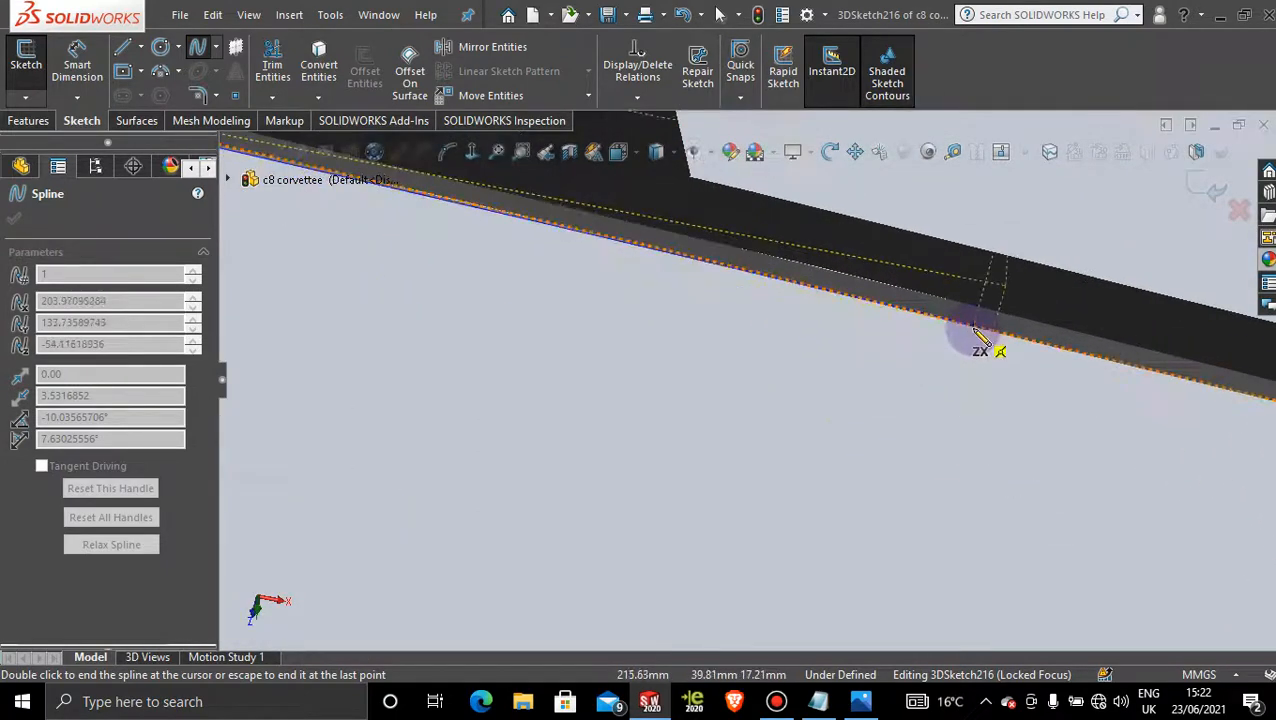
# - Continue the spline along the rest of the slotted side's long edge and end it at the rear corner
pyautogui.click(974, 327)
pyautogui.click(1131, 367)
pyautogui.scroll(2, 1112, 410)
pyautogui.scroll(-1, 1068, 420)
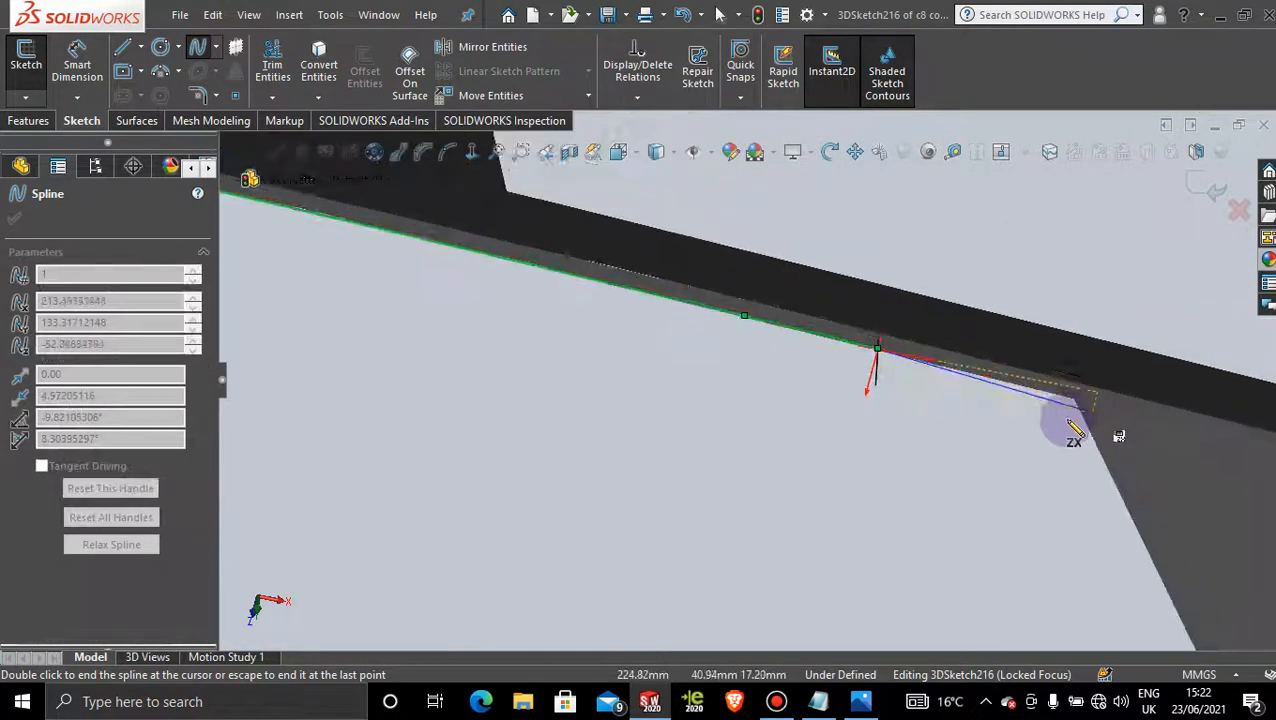
pyautogui.moveTo(1073, 430); pyautogui.dragTo(954, 373, button='middle')
pyautogui.click(945, 364)
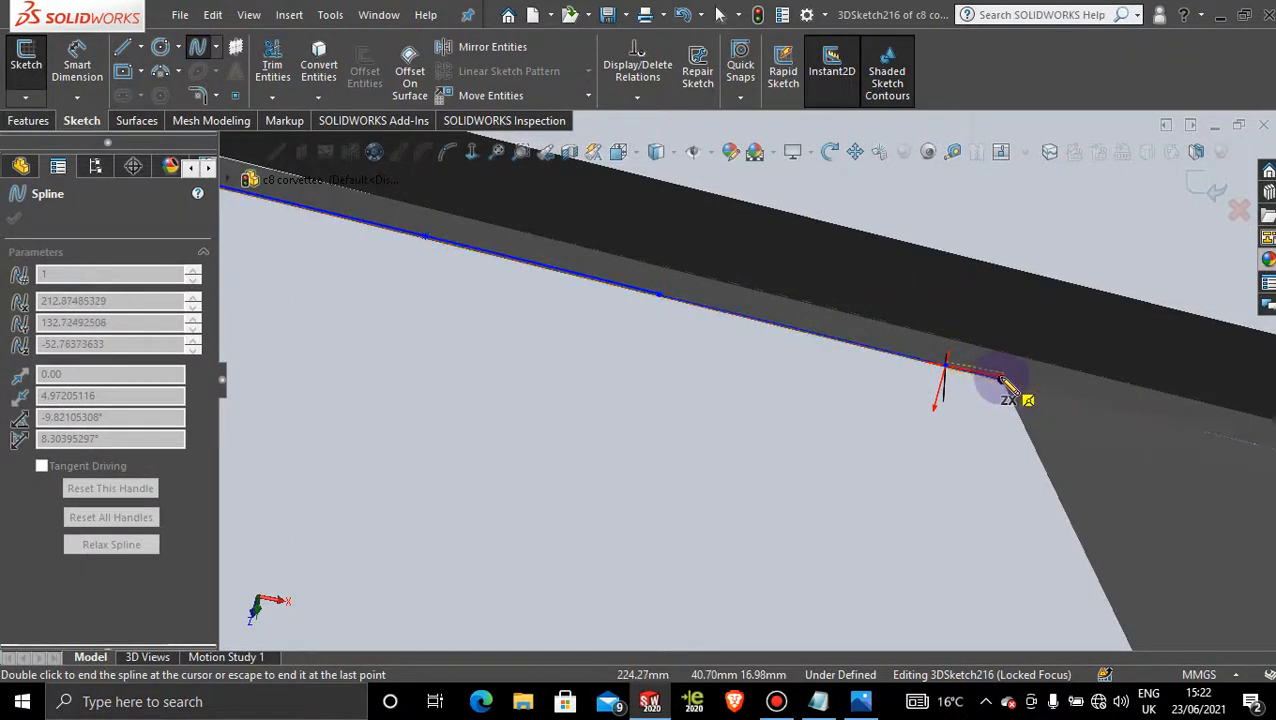
pyautogui.click(1002, 377)
pyautogui.press('Escape')
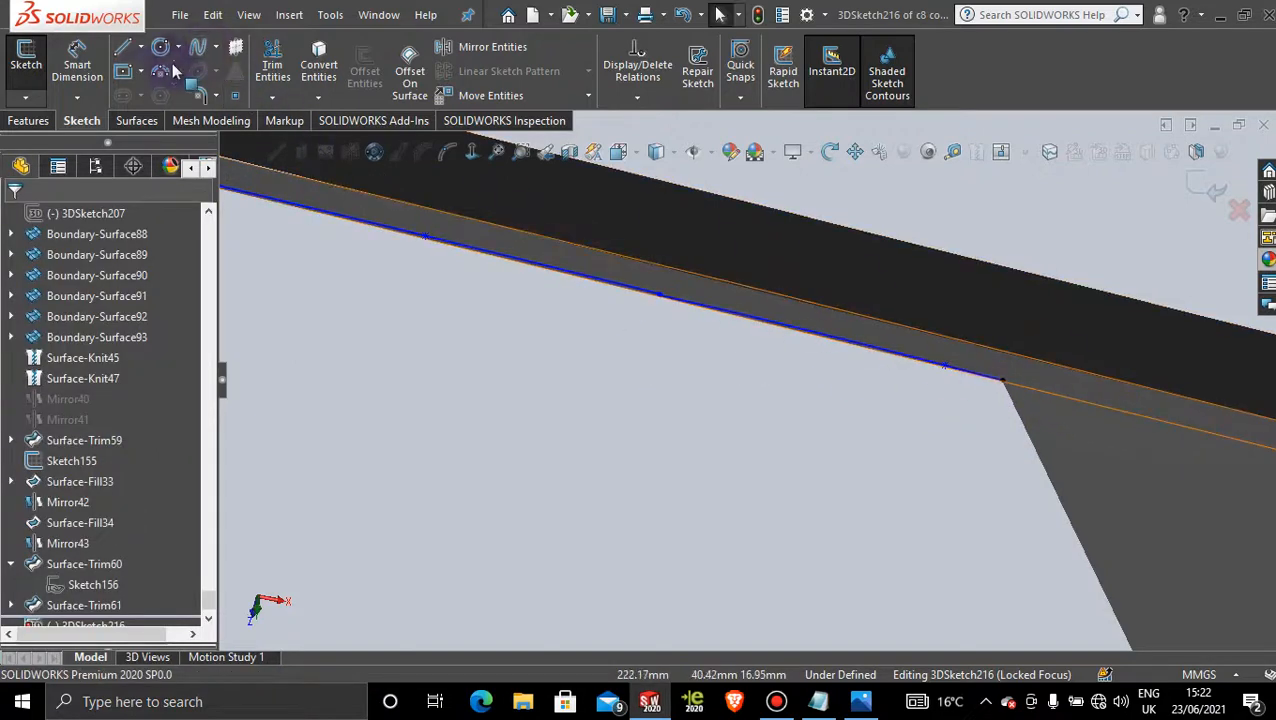
pyautogui.click(199, 48)
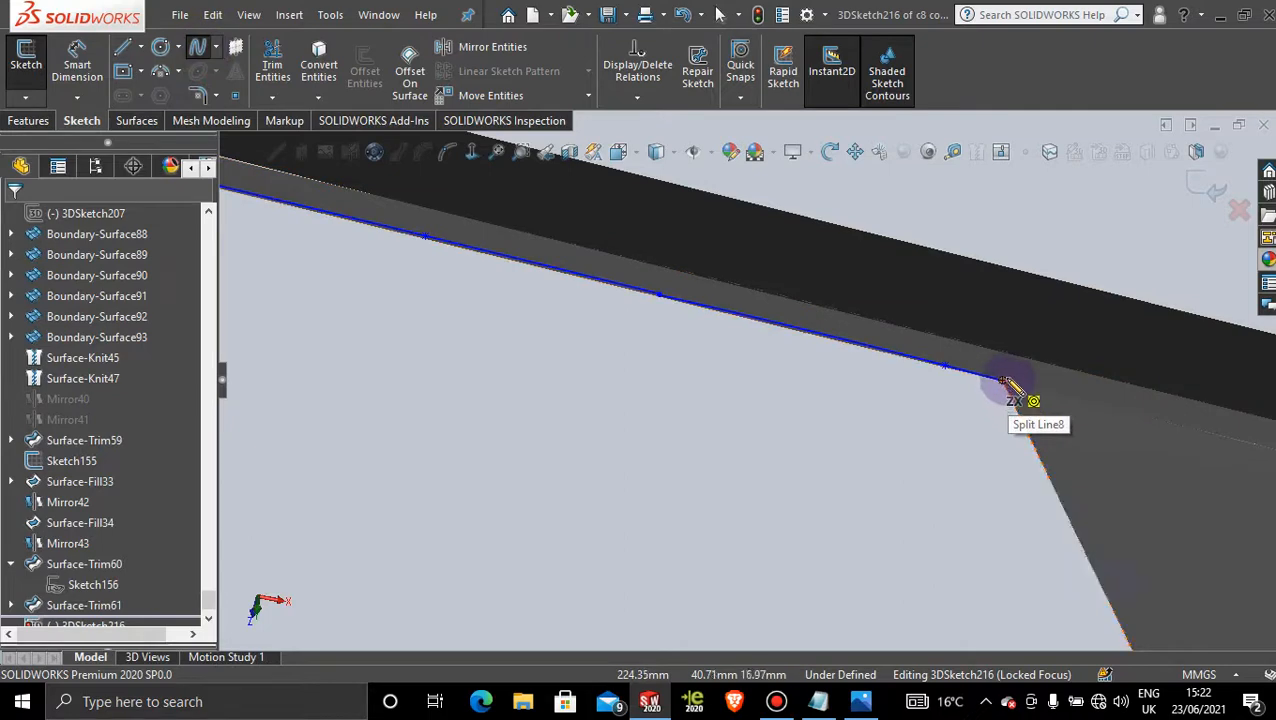
pyautogui.click(1003, 381)
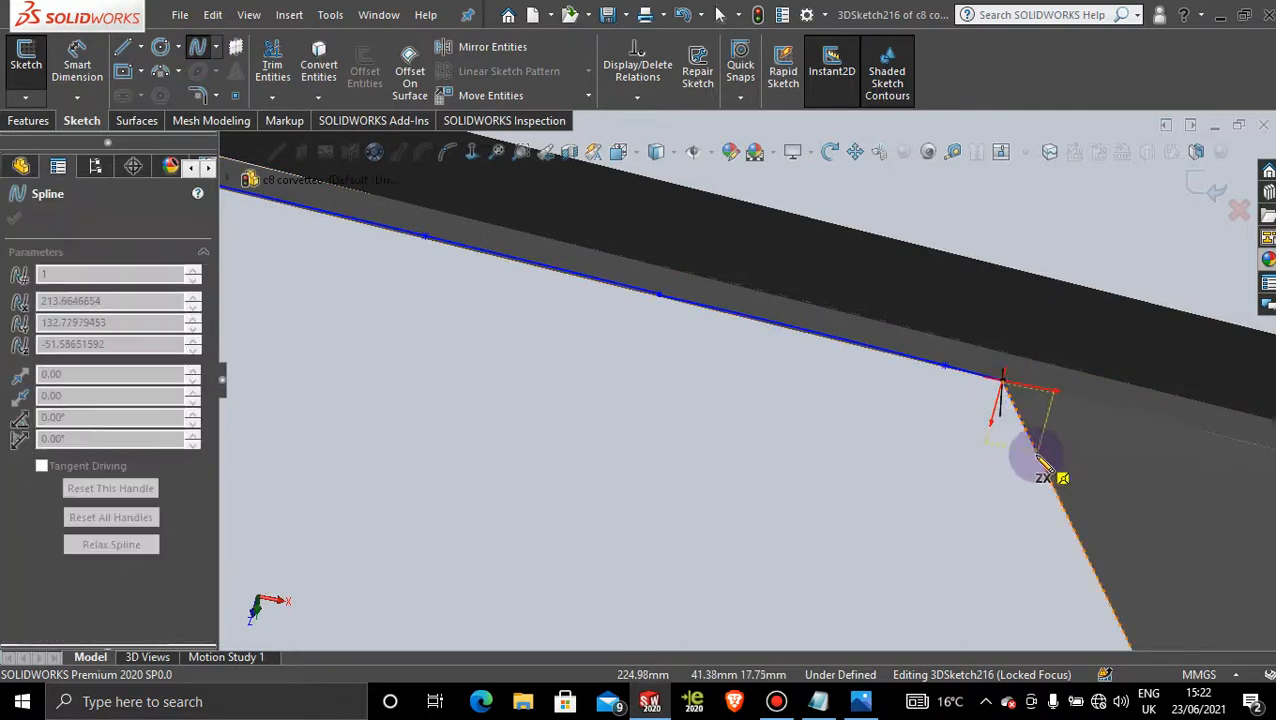
pyautogui.moveTo(1030, 460); pyautogui.dragTo(985, 448)
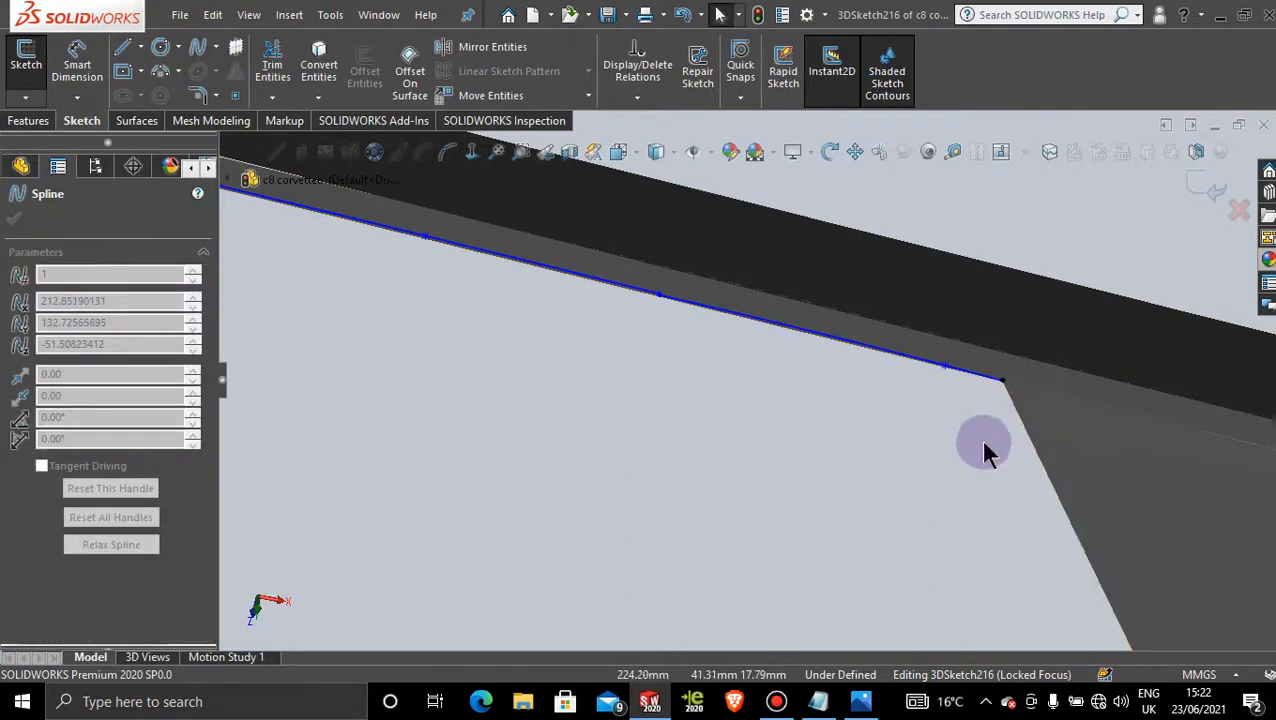
# - Draw a spline from the long side spline's rear end along the angled rear edge to the next corner of the opening
pyautogui.click(195, 49)
pyautogui.scroll(-4, 1022, 388)
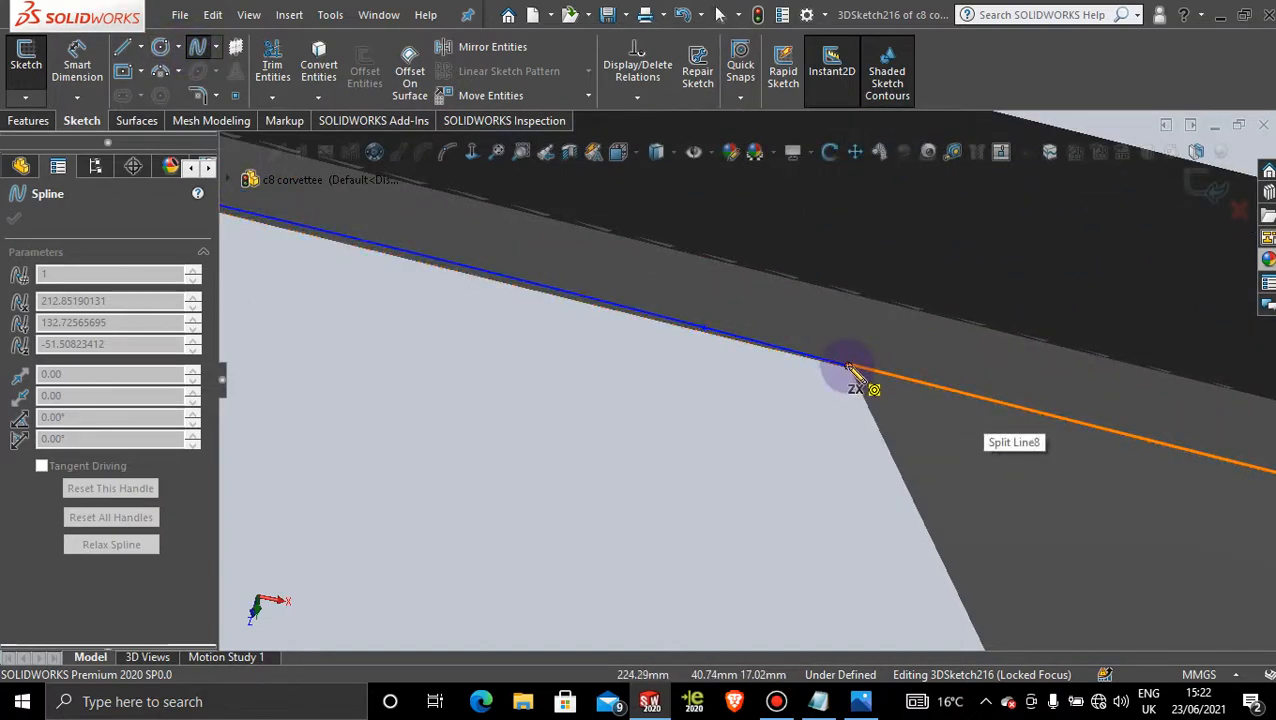
pyautogui.moveTo(838, 410); pyautogui.dragTo(884, 450)
pyautogui.click(882, 440)
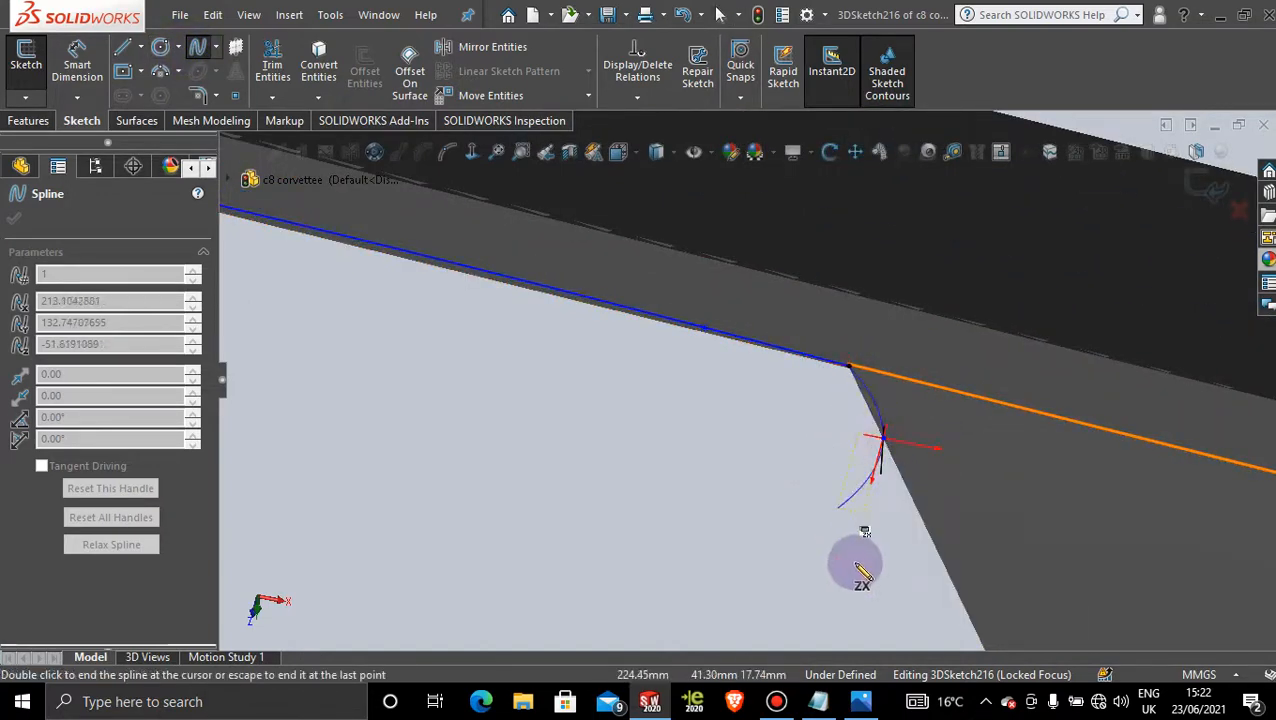
pyautogui.scroll(6, 855, 563)
pyautogui.click(828, 497)
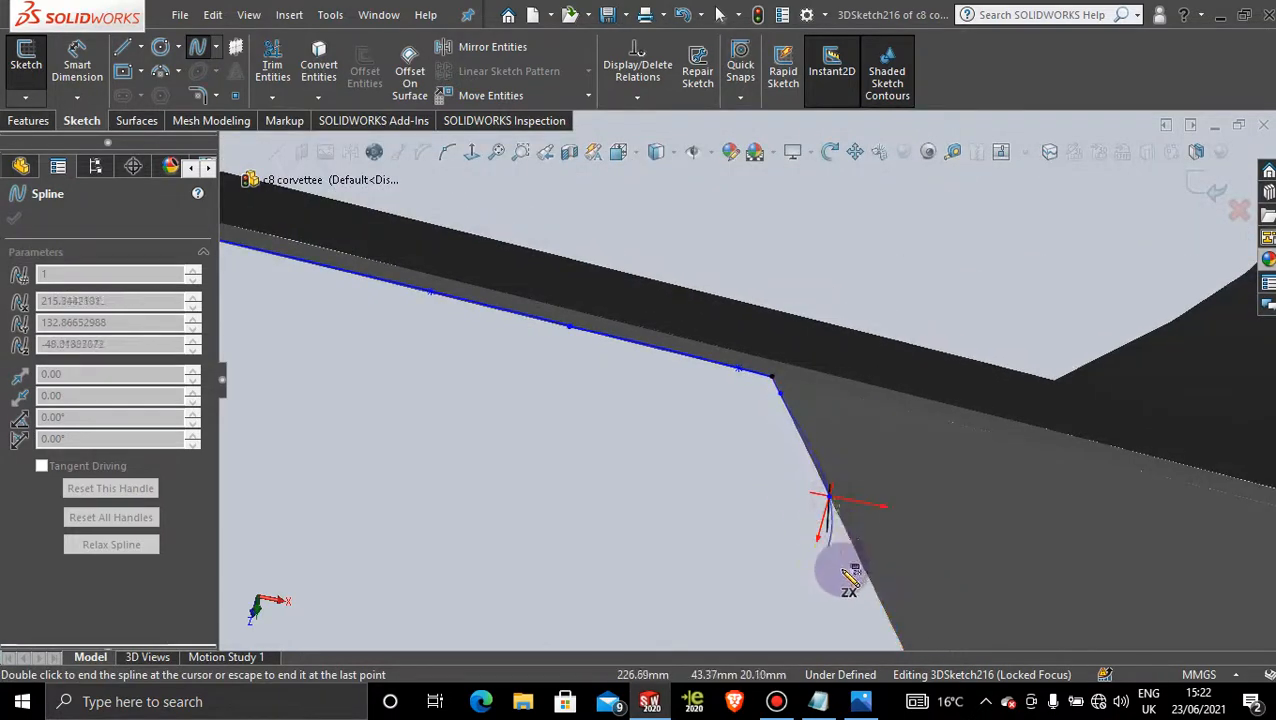
pyautogui.scroll(10, 855, 590)
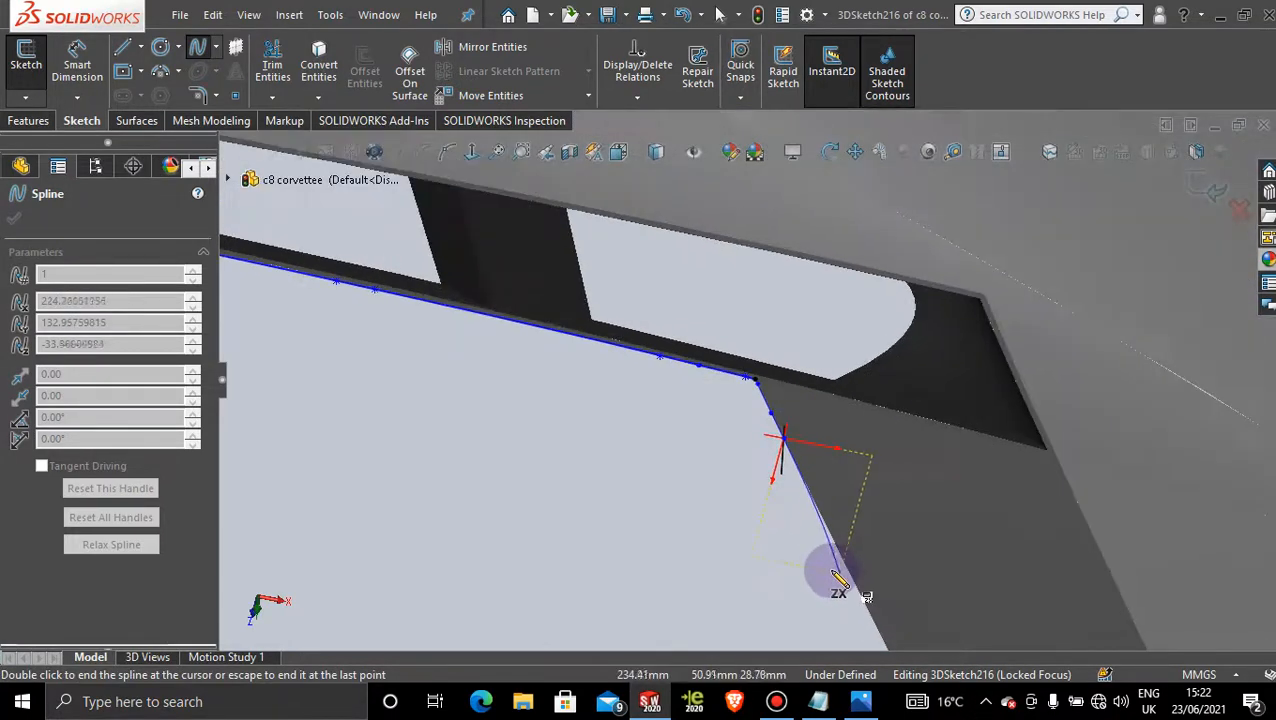
pyautogui.scroll(-3, 762, 470)
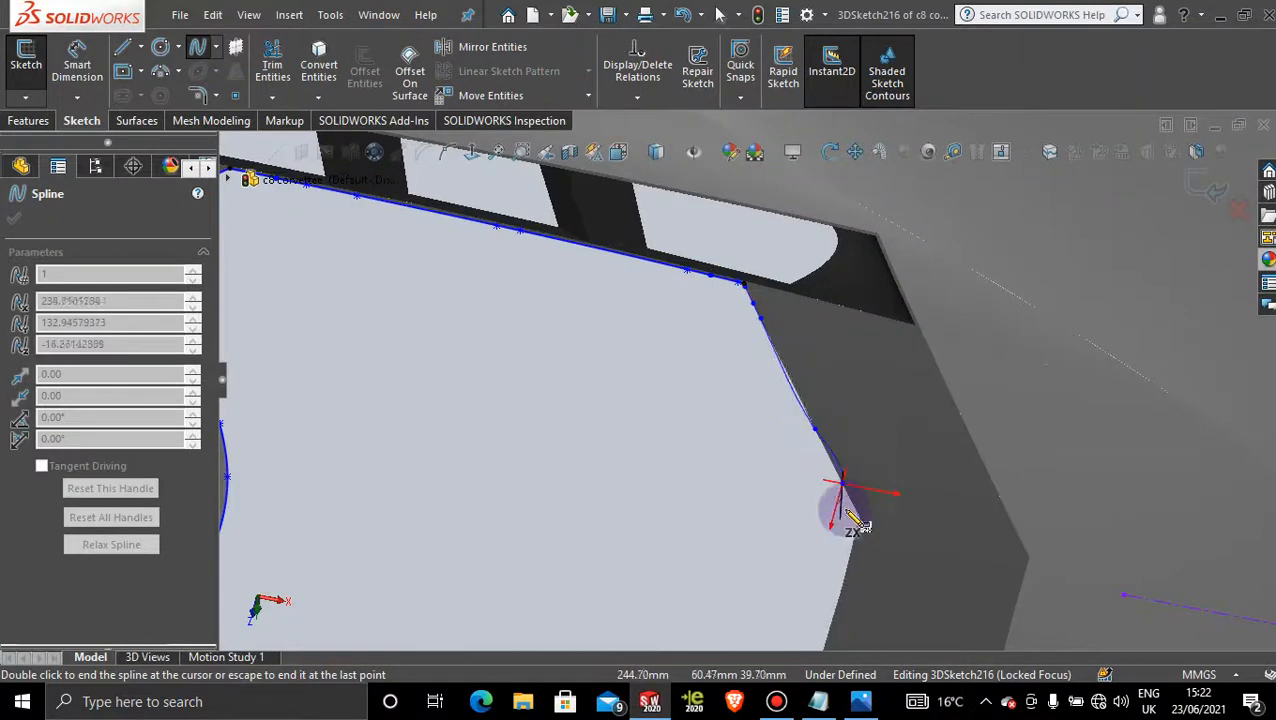
pyautogui.click(858, 517)
pyautogui.press('Escape')
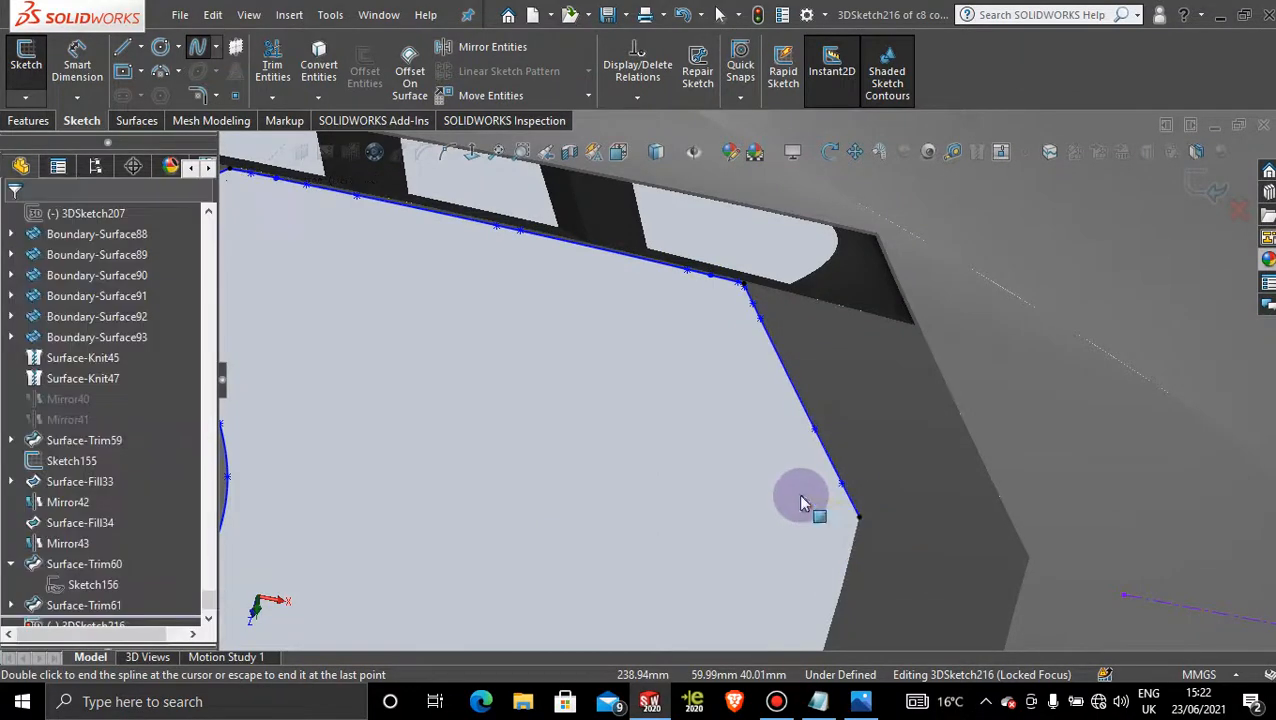
# - Draw a spline from the curved spline's other endpoint along the short angled edge to the opposite slotted side edge
pyautogui.click(199, 48)
pyautogui.scroll(7, 650, 470)
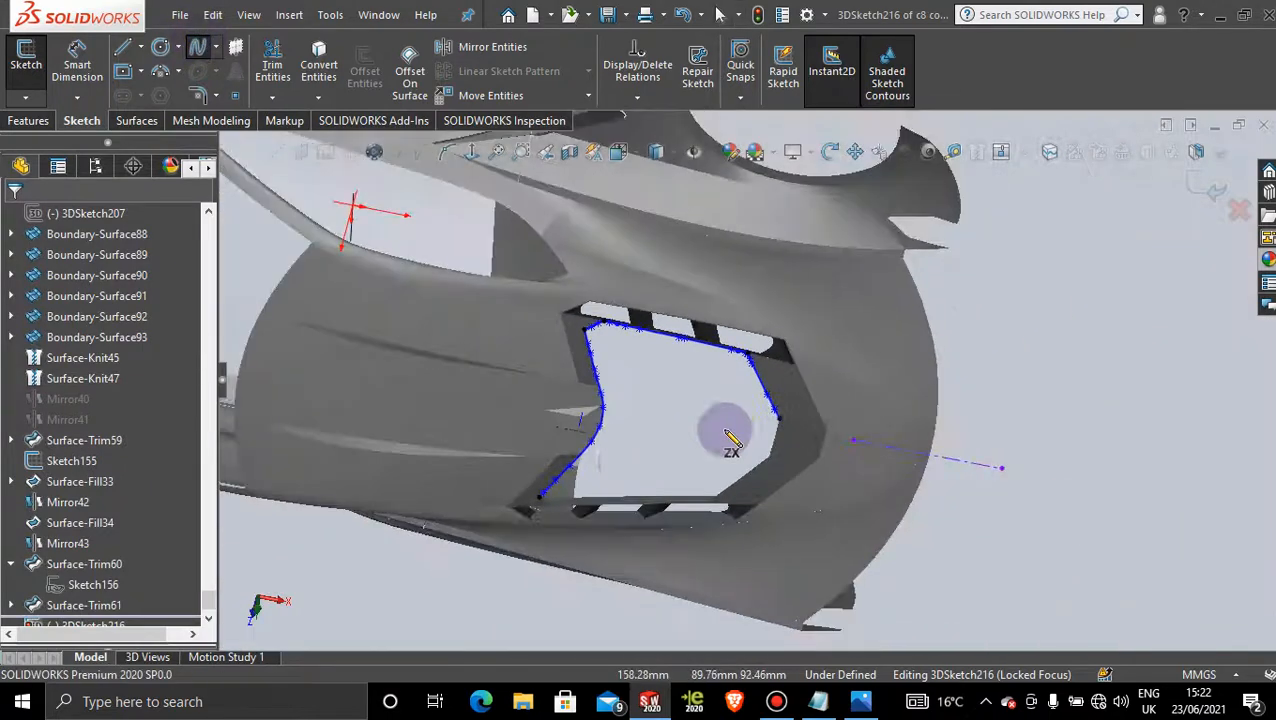
pyautogui.scroll(-3, 737, 472)
pyautogui.scroll(-8, 400, 518)
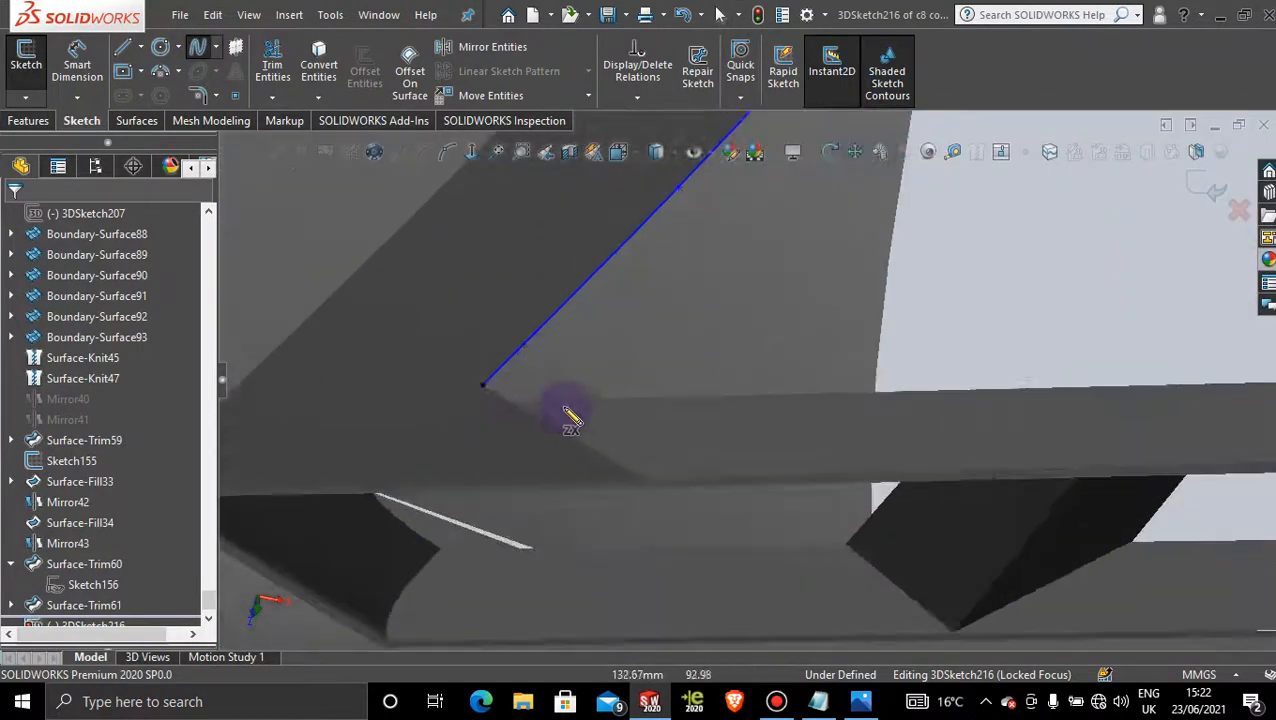
pyautogui.moveTo(741, 464)
pyautogui.mouseDown(button='middle')
pyautogui.moveTo(758, 466)
pyautogui.moveTo(669, 441)
pyautogui.moveTo(669, 209)
pyautogui.moveTo(604, 262)
pyautogui.moveTo(607, 290)
pyautogui.mouseUp(button='middle')
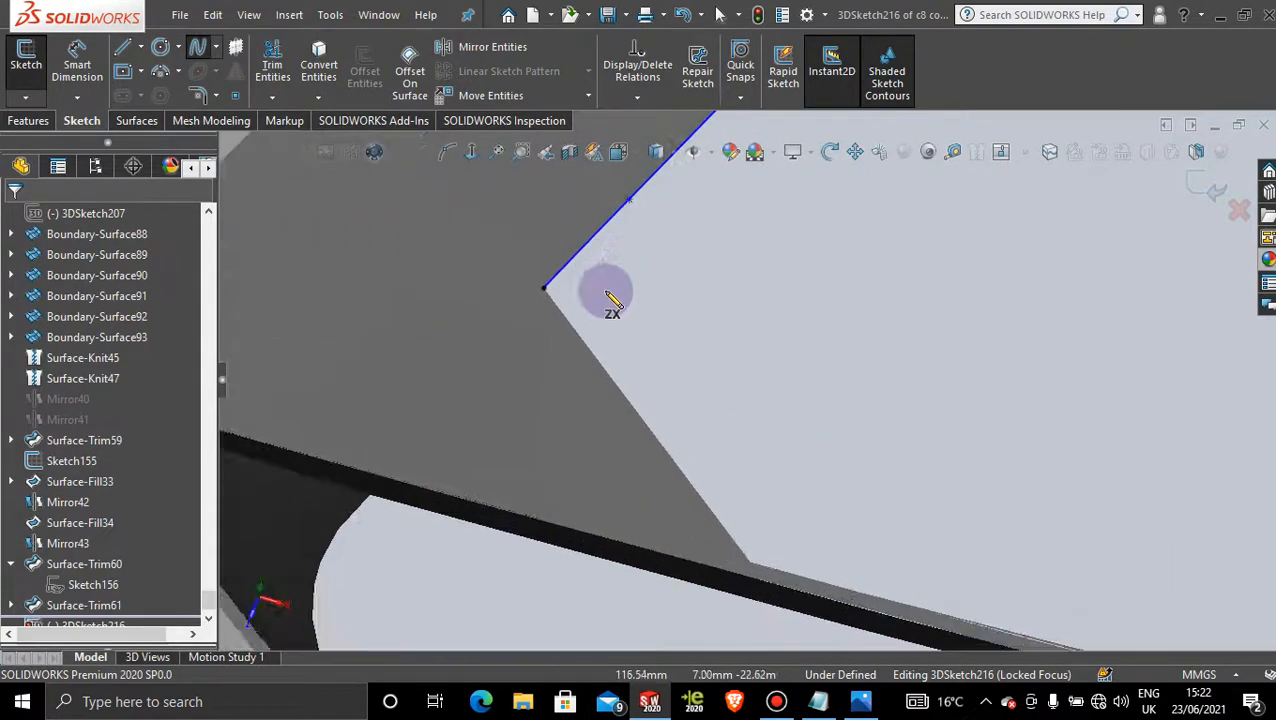
pyautogui.click(543, 291)
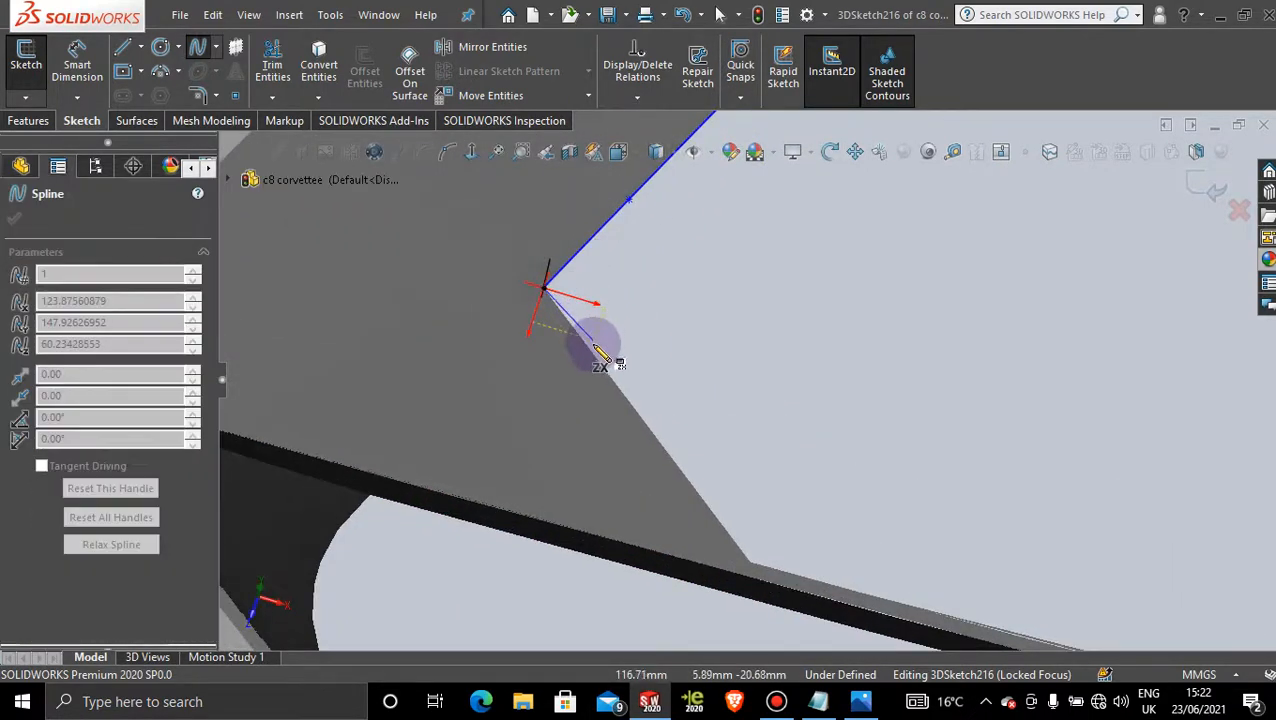
pyautogui.click(590, 350)
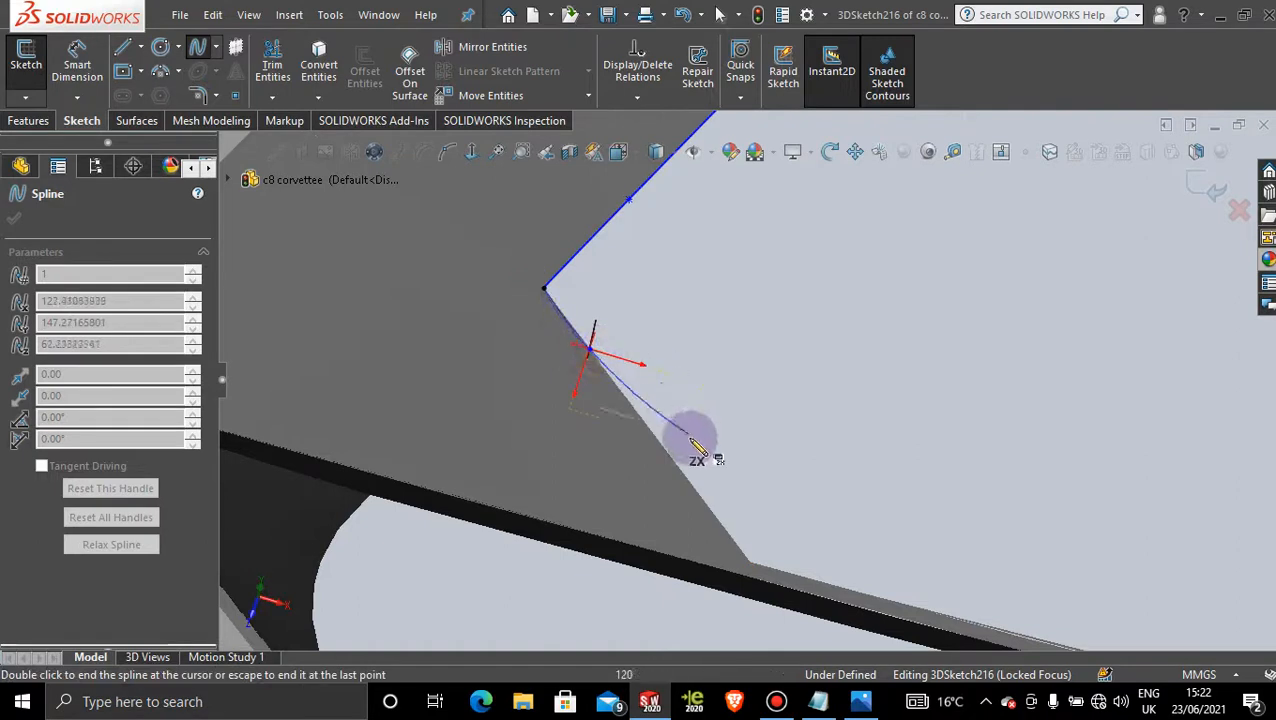
pyautogui.click(670, 456)
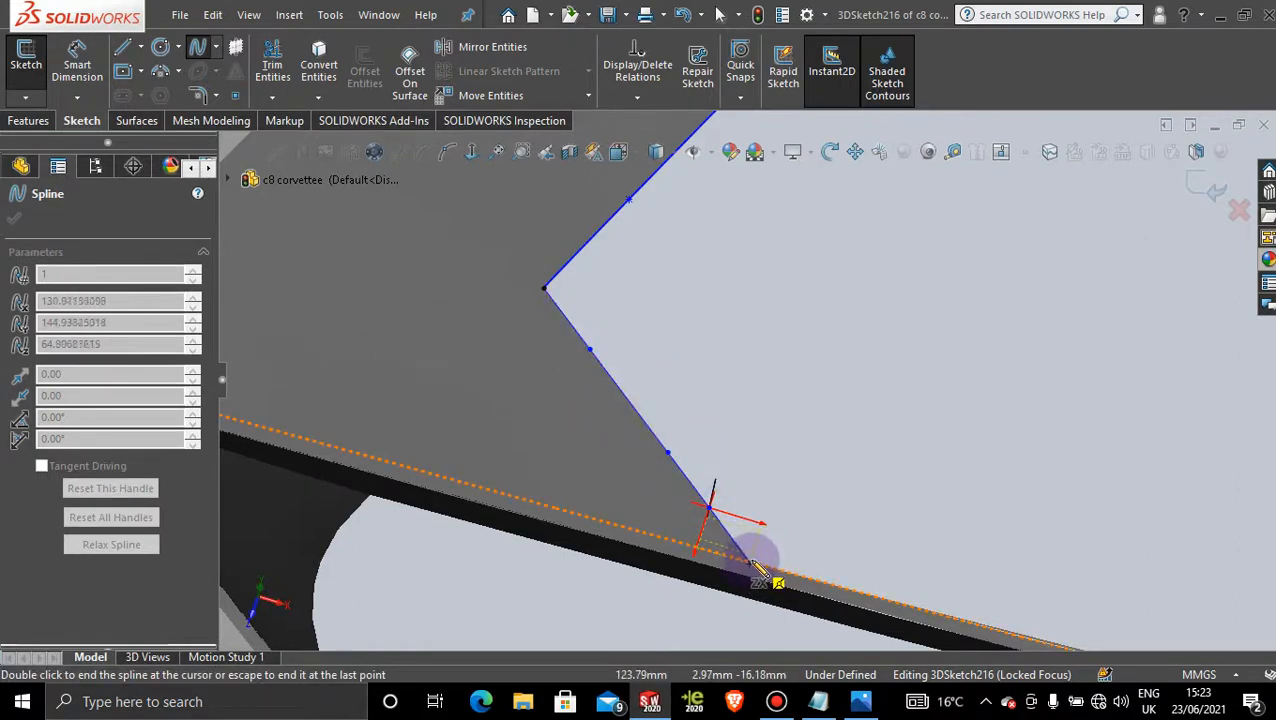
pyautogui.scroll(-5, 768, 565)
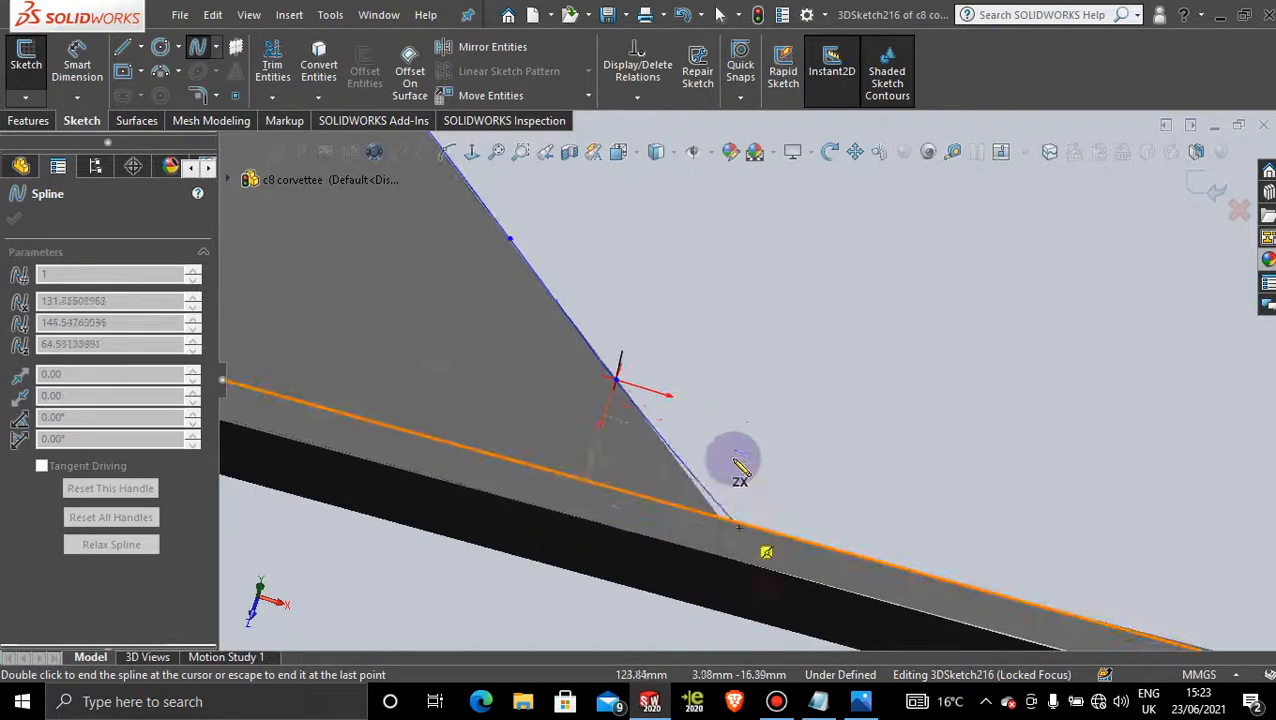
pyautogui.click(676, 458)
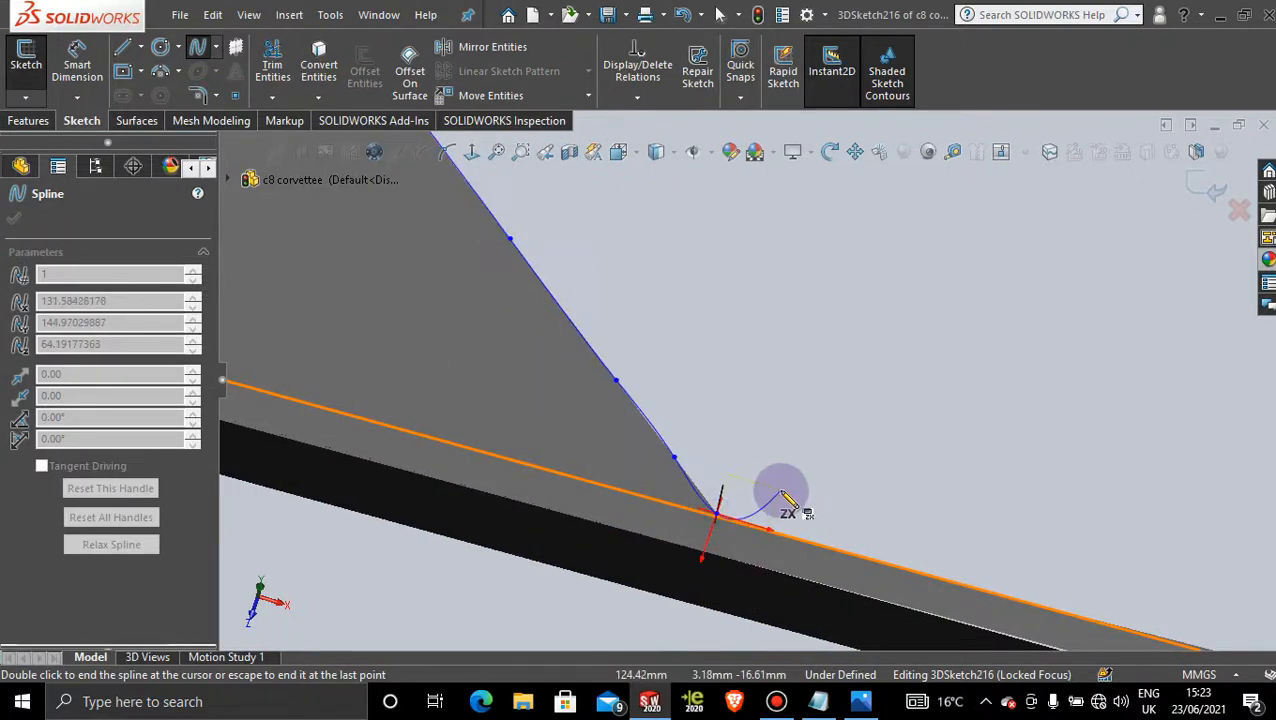
pyautogui.press('Escape')
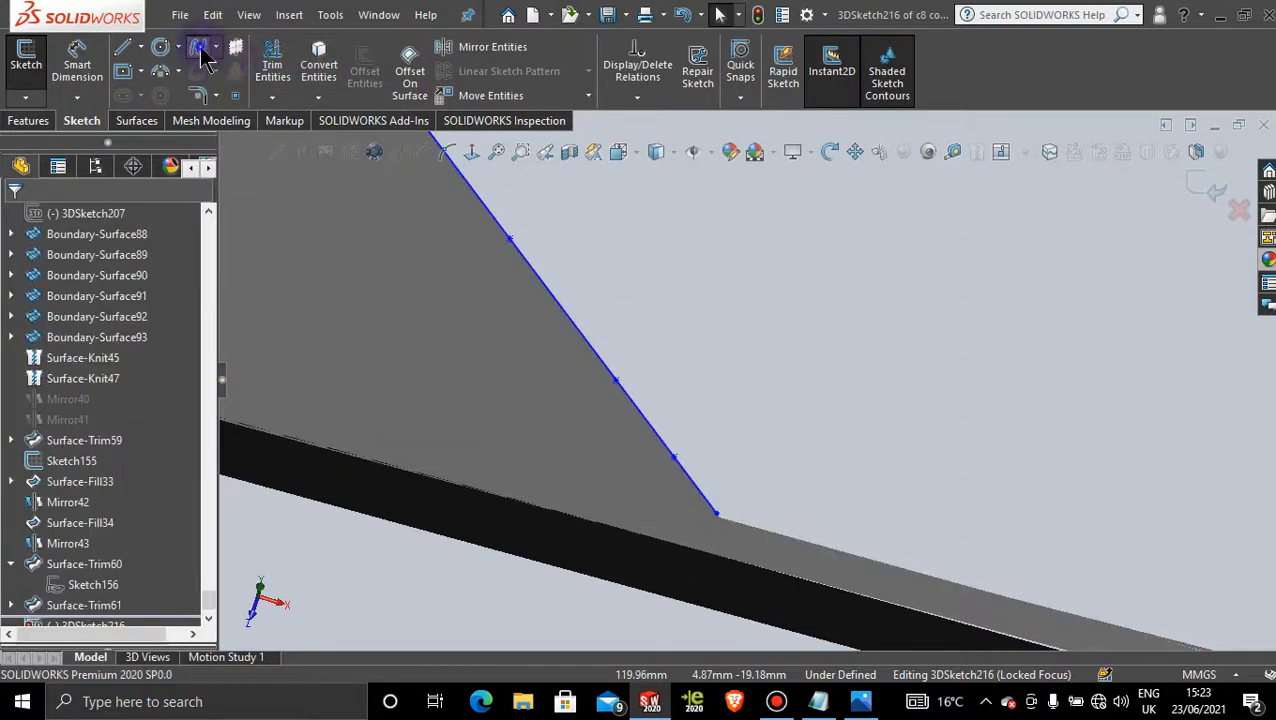
# - Start a spline at the short angled spline's end and place points along the front part of the opposite slotted side's edge
pyautogui.click(199, 49)
pyautogui.click(670, 478)
pyautogui.click(868, 562)
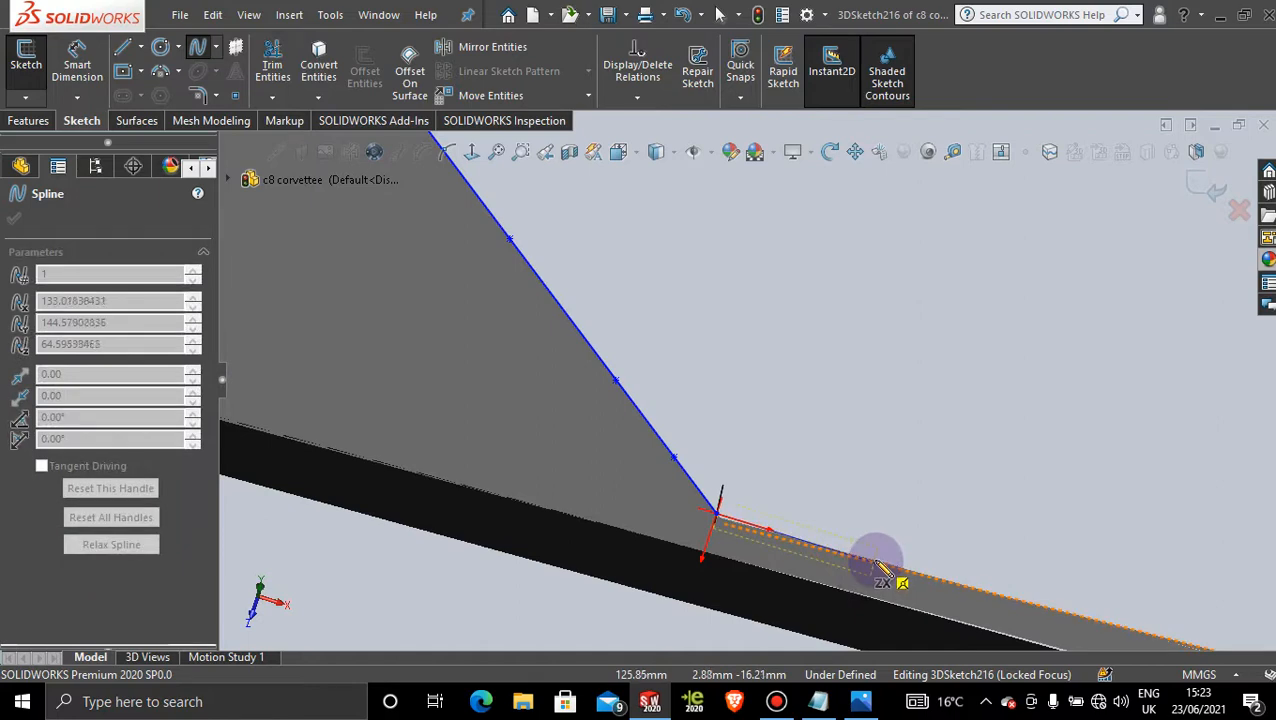
pyautogui.click(883, 562)
pyautogui.scroll(7, 980, 510)
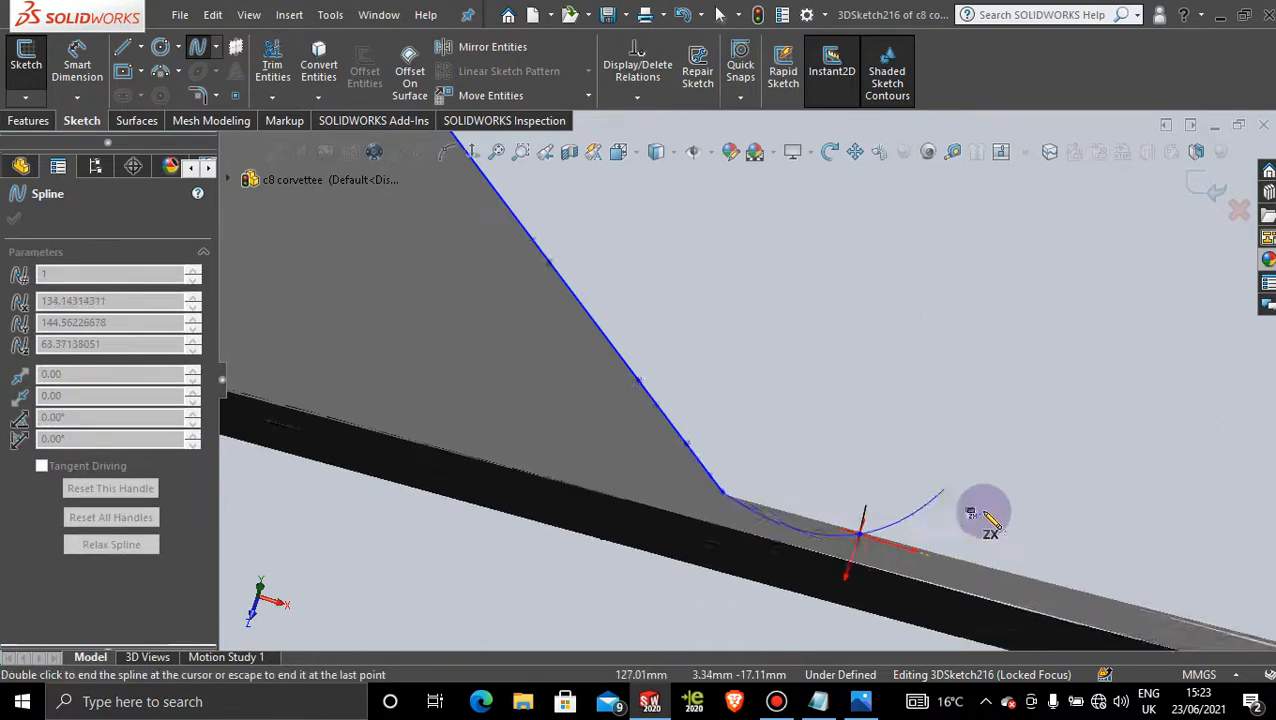
pyautogui.scroll(-5, 1050, 450)
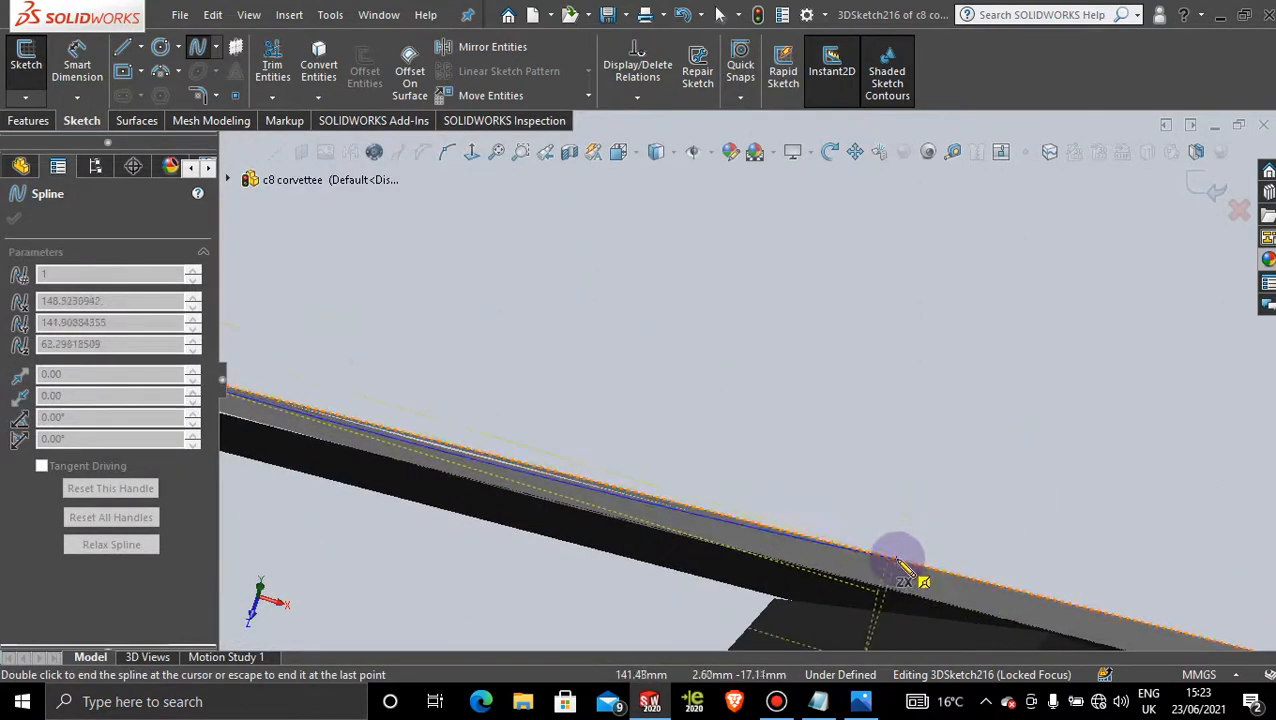
pyautogui.click(900, 561)
pyautogui.click(1127, 618)
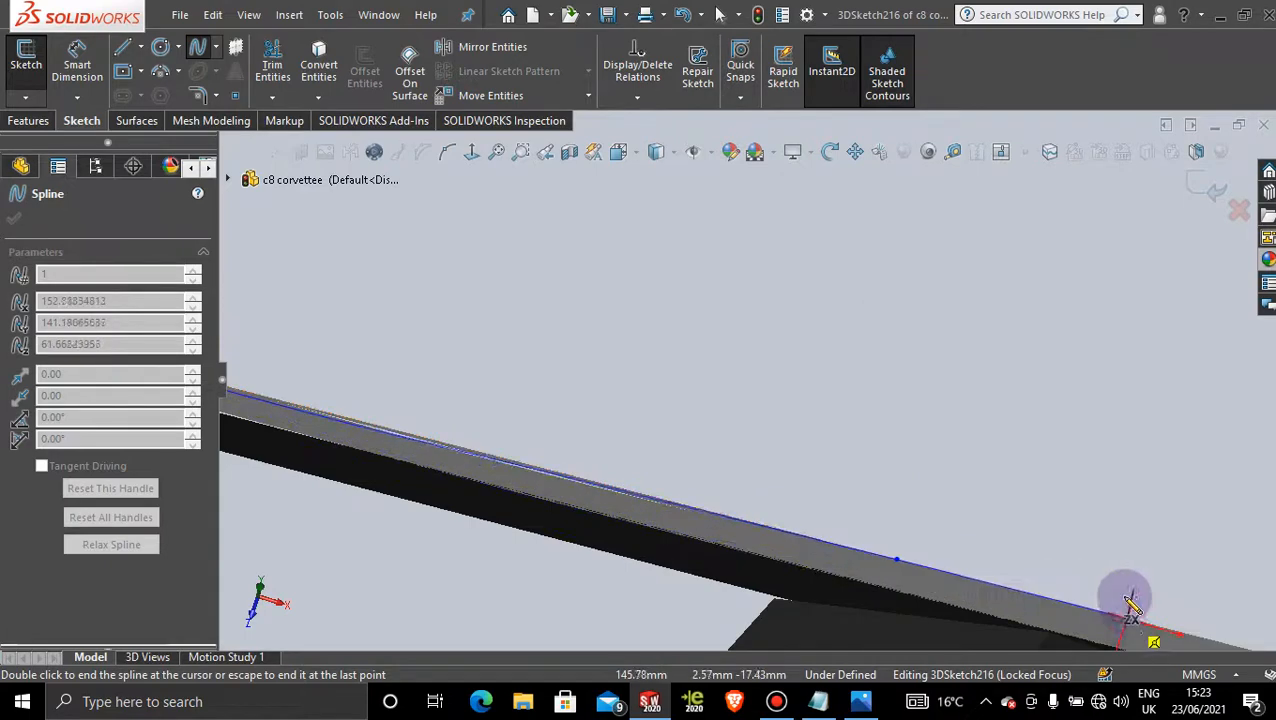
# - Continue the spline along the rest of the opposite slotted side's long edge and end it at that side's rear corner
pyautogui.scroll(8, 1128, 598)
pyautogui.scroll(-4, 1070, 448)
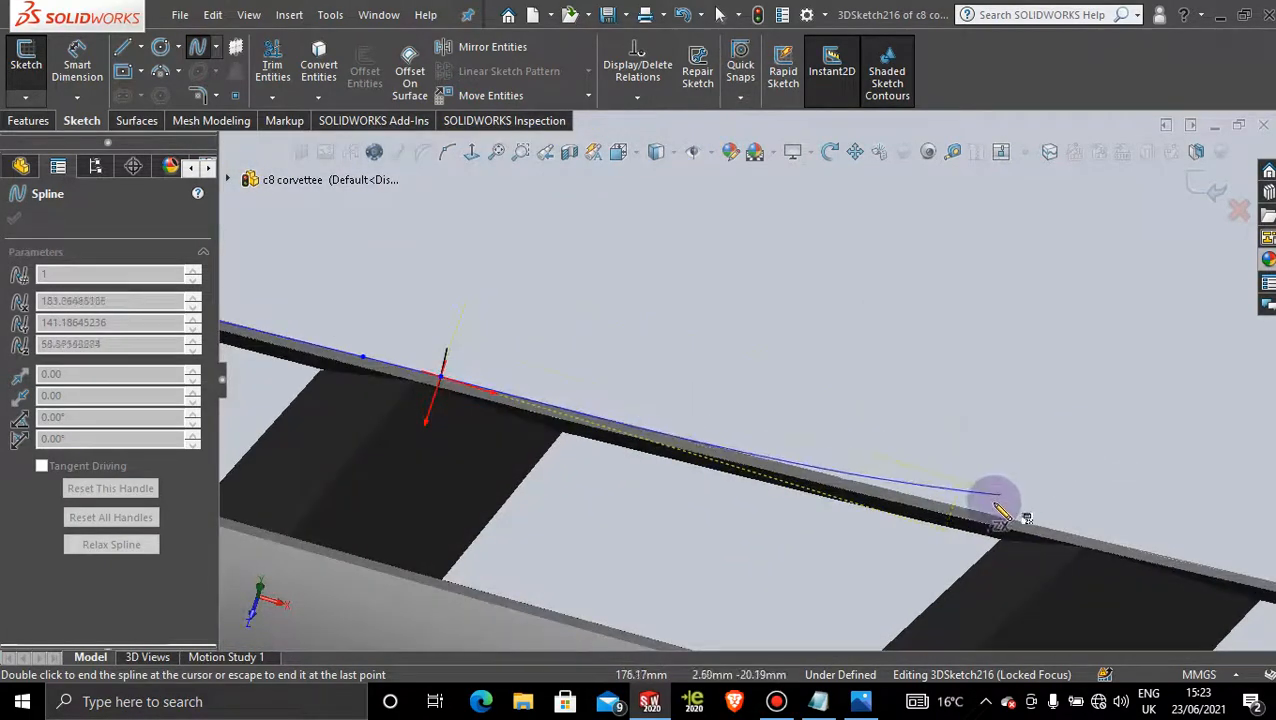
pyautogui.scroll(6, 1020, 501)
pyautogui.scroll(-3, 769, 356)
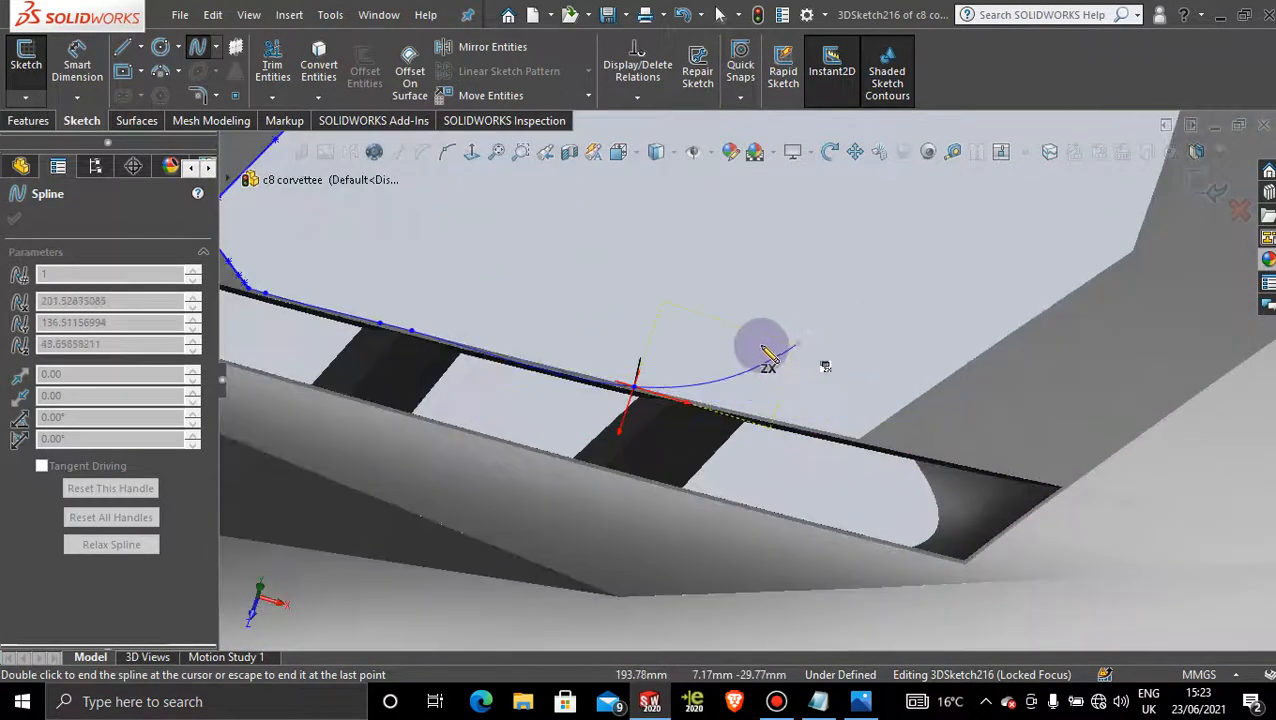
pyautogui.scroll(-3, 750, 400)
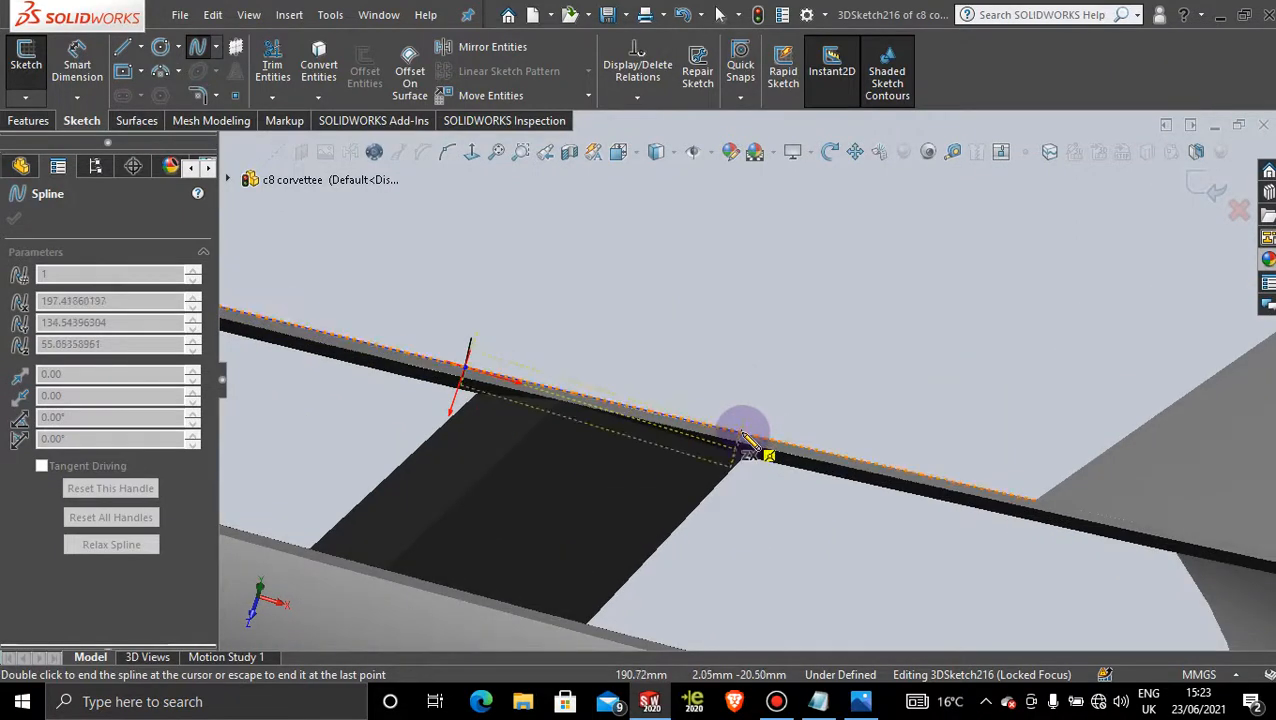
pyautogui.click(886, 463)
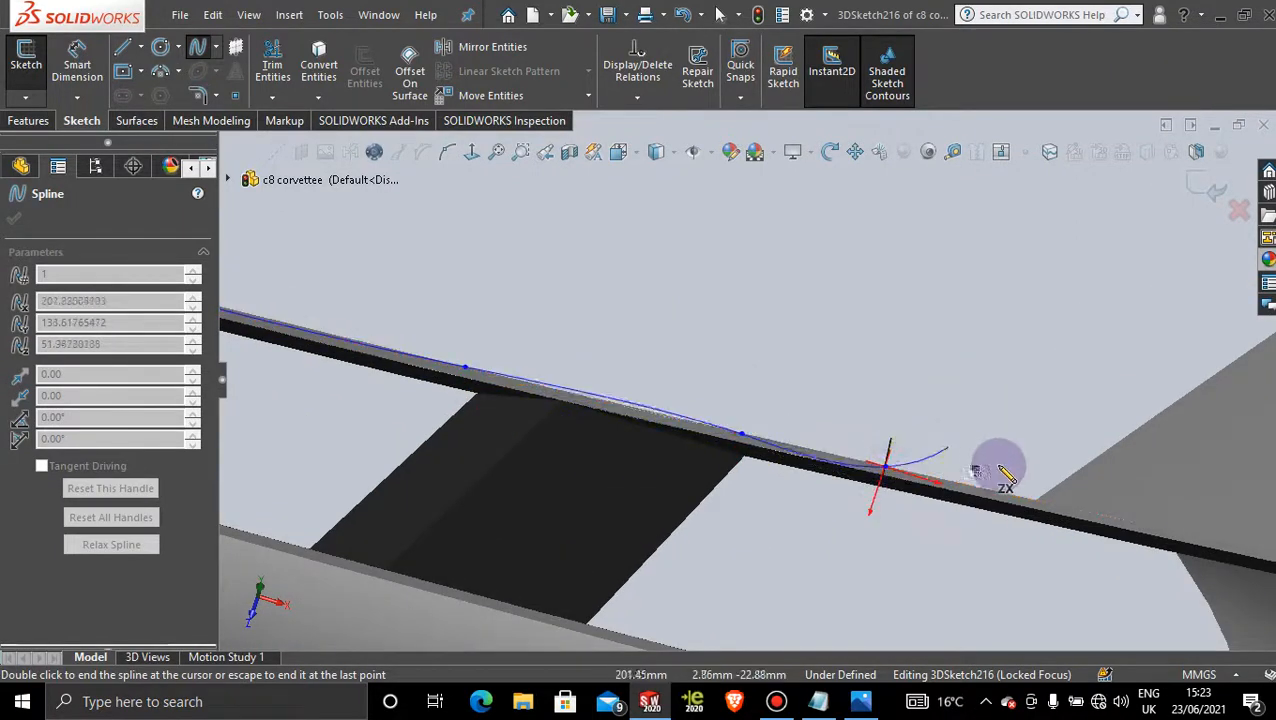
pyautogui.click(1038, 502)
pyautogui.scroll(8, 1030, 490)
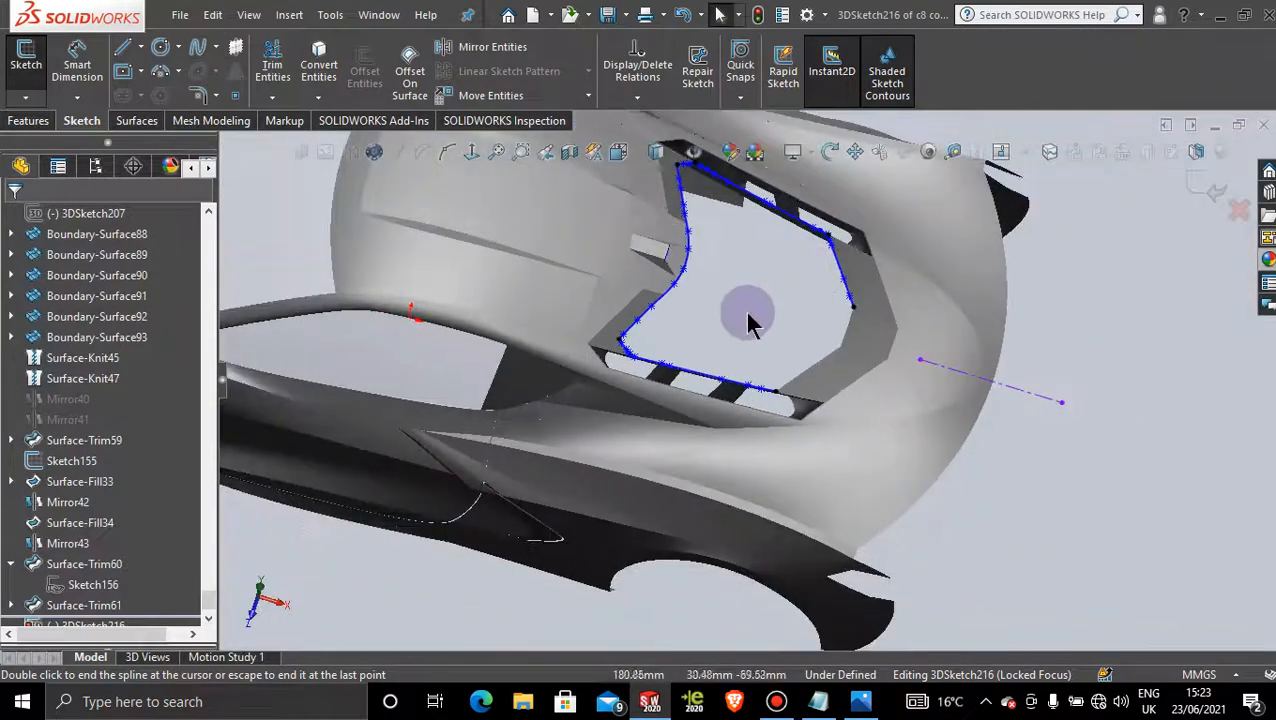
# - Draw a spline from the angled rear spline's free end along the short rear edge to the next corner of the opening
pyautogui.scroll(-4, 746, 311)
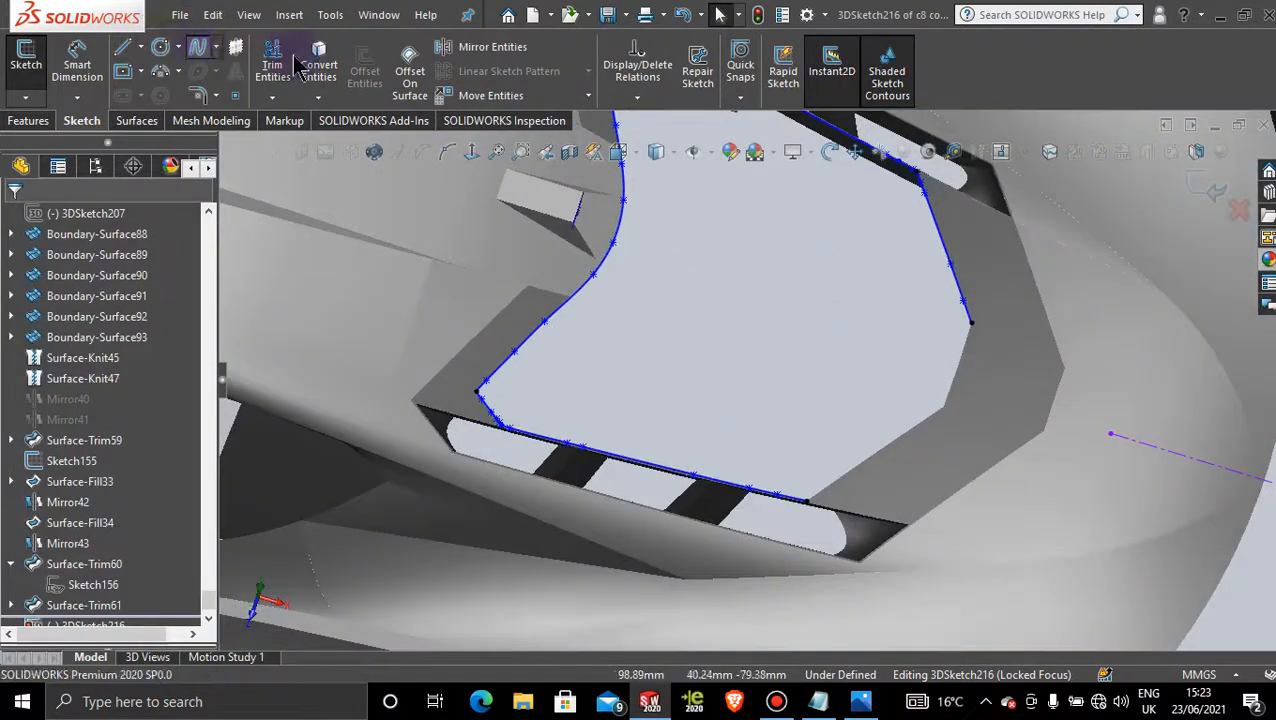
pyautogui.scroll(-4, 955, 340)
pyautogui.click(942, 343)
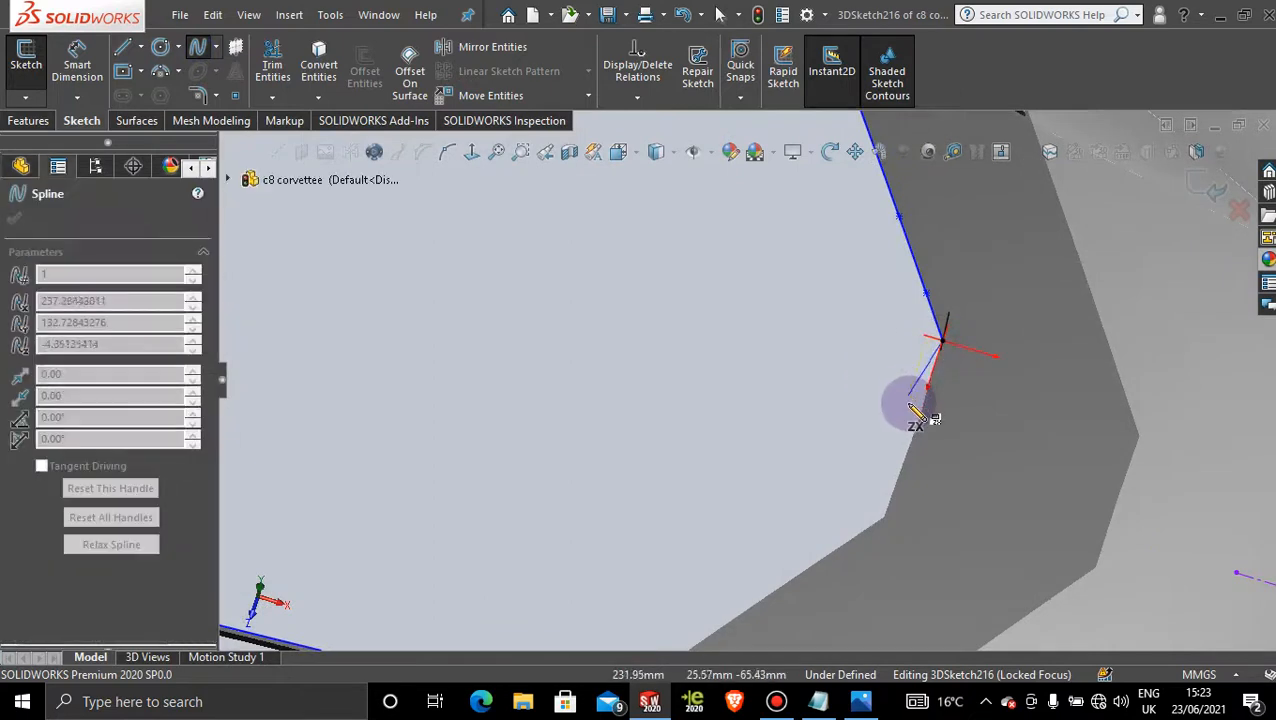
pyautogui.click(920, 418)
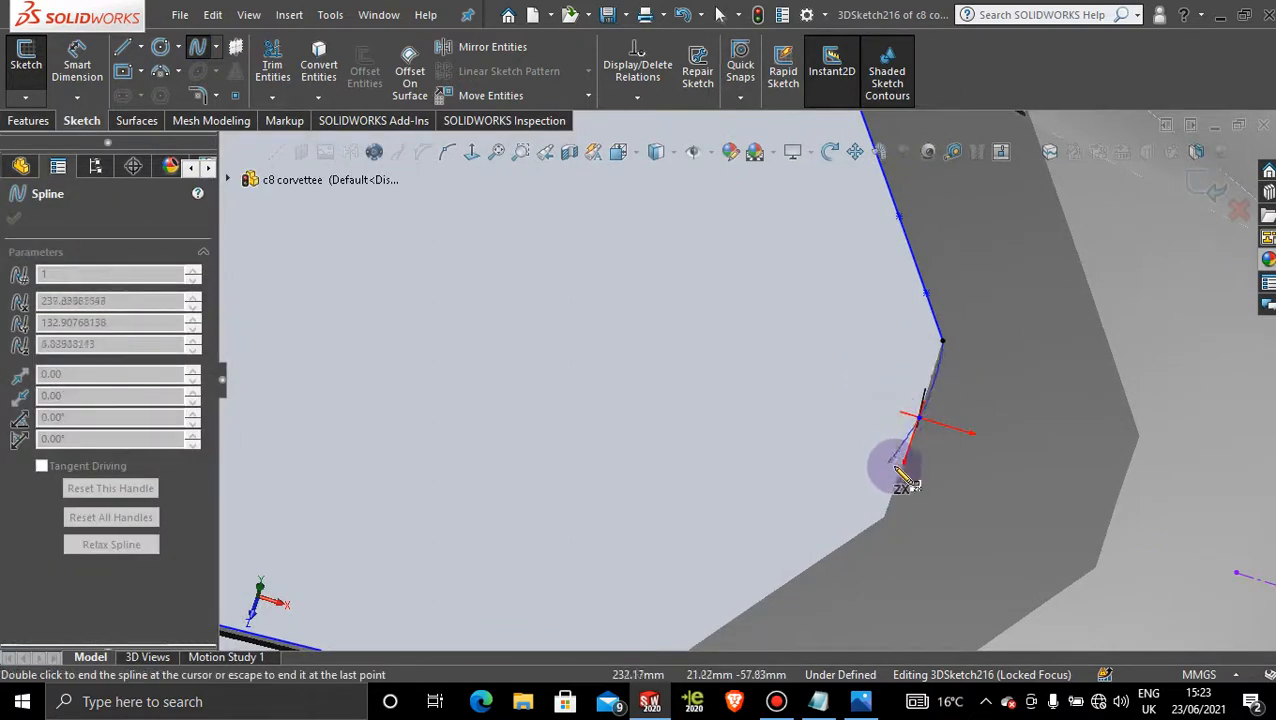
pyautogui.click(902, 468)
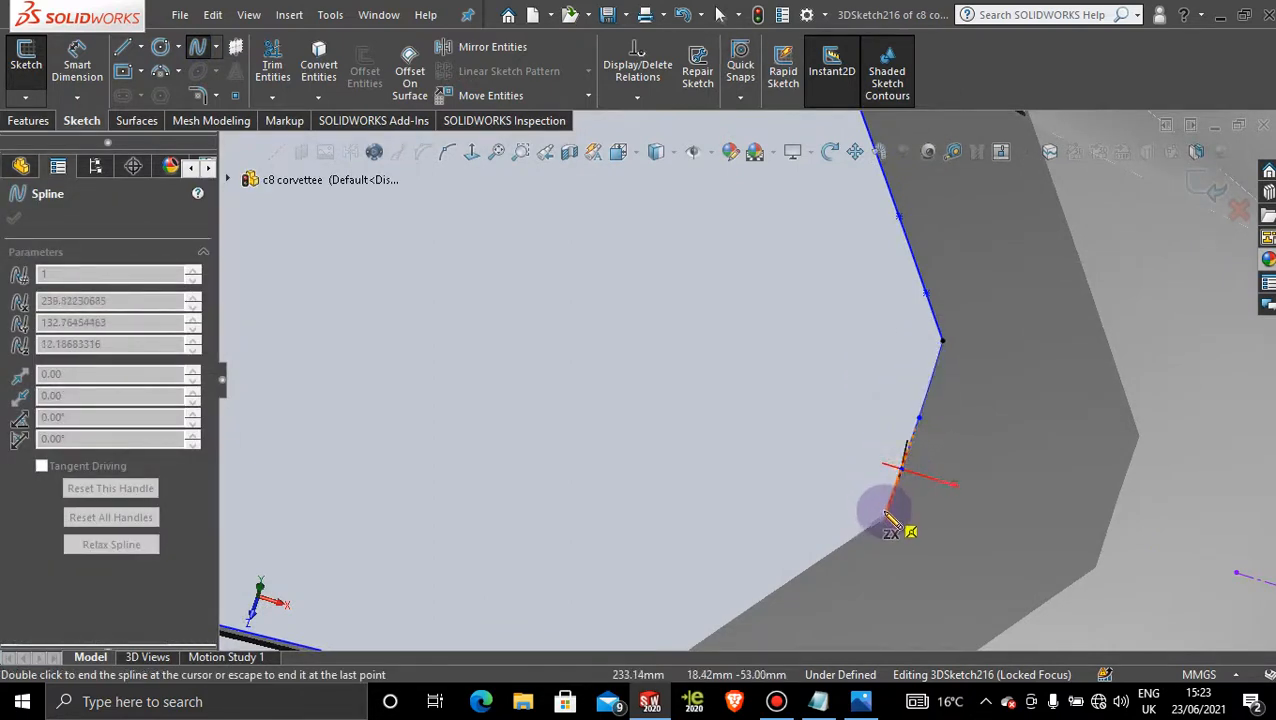
pyautogui.click(886, 520)
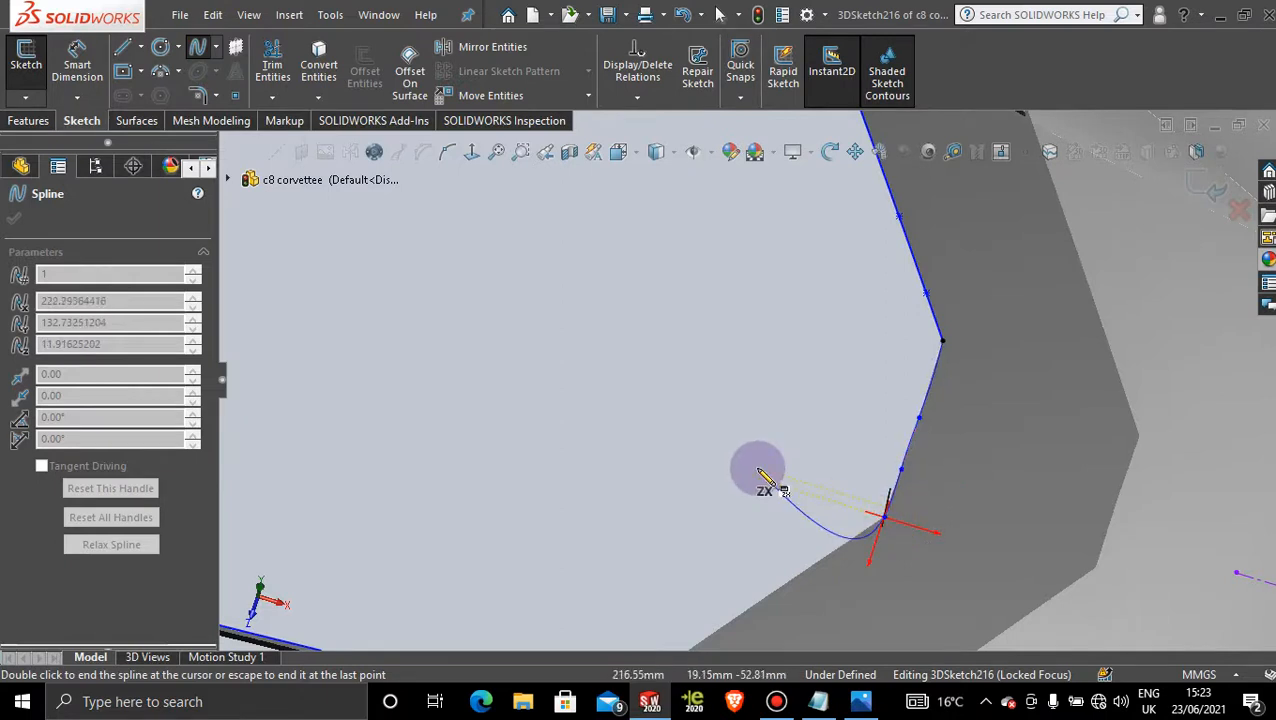
pyautogui.press('Escape')
# - Draw a spline along the last angled rear edge to the opposite side spline's rear end, closing the outline, and exit the 3D sketch
pyautogui.click(209, 60)
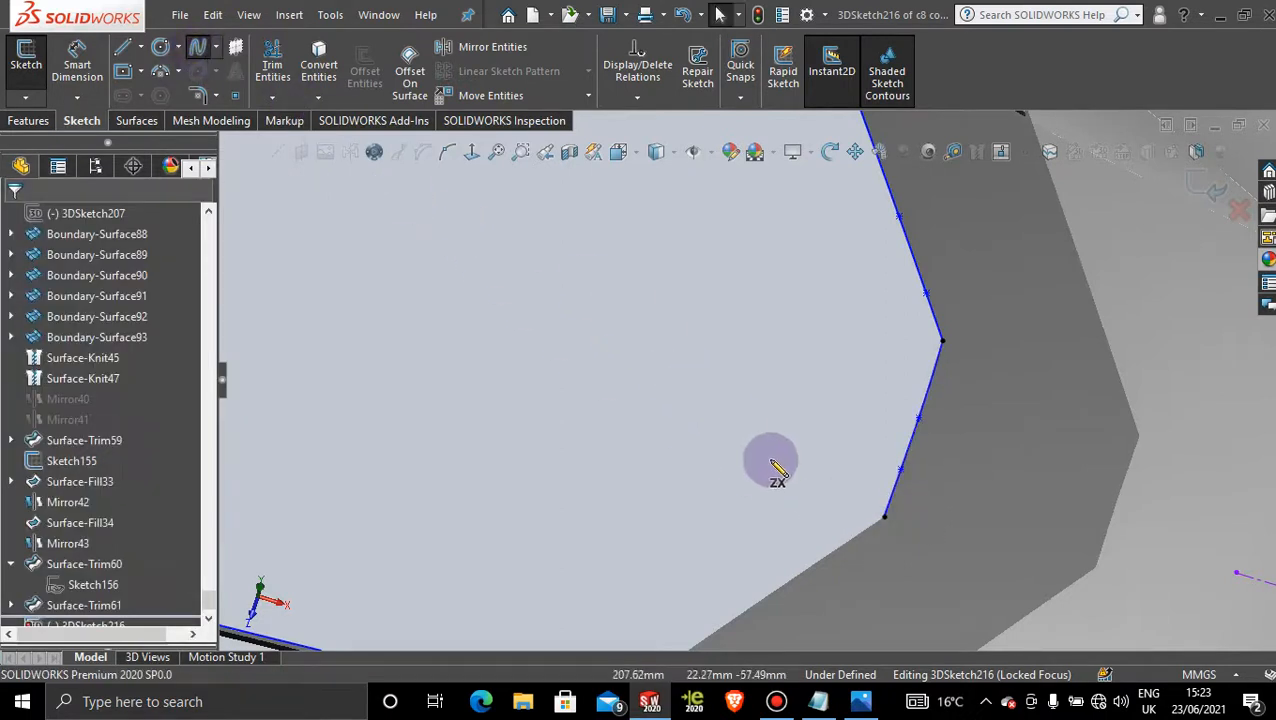
pyautogui.click(884, 518)
pyautogui.scroll(5, 748, 490)
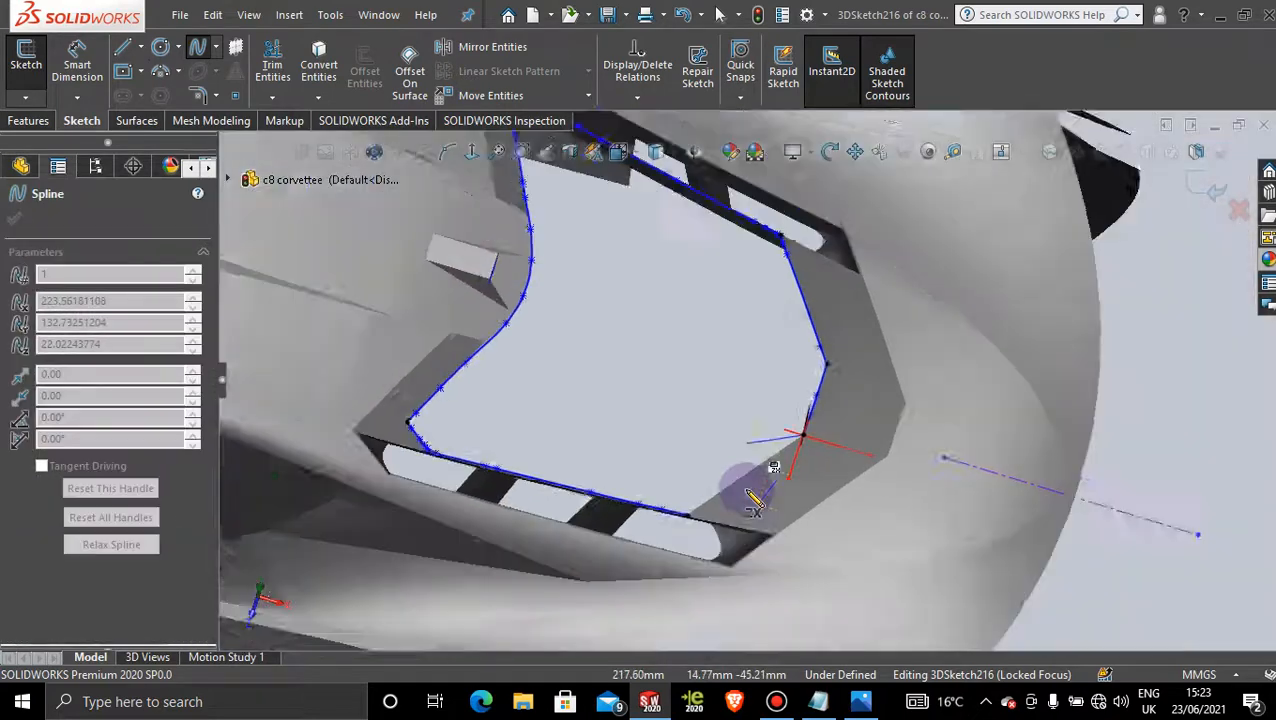
pyautogui.scroll(-4, 728, 470)
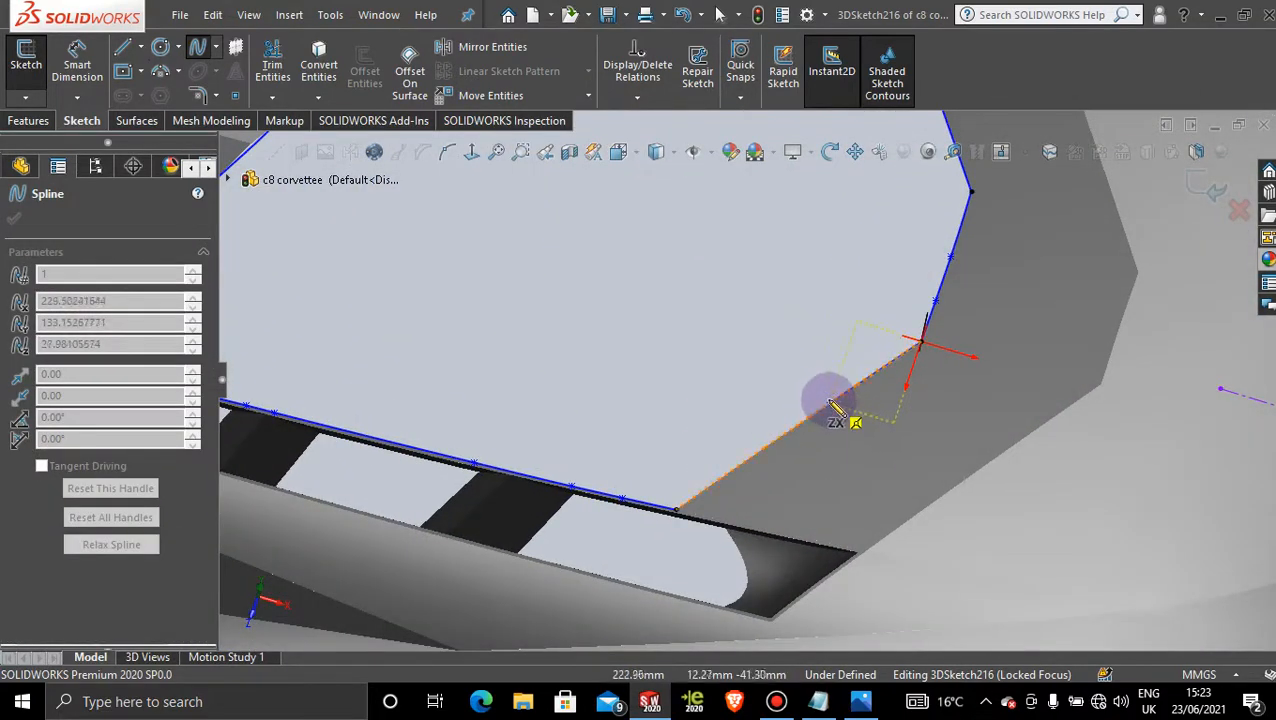
pyautogui.click(832, 406)
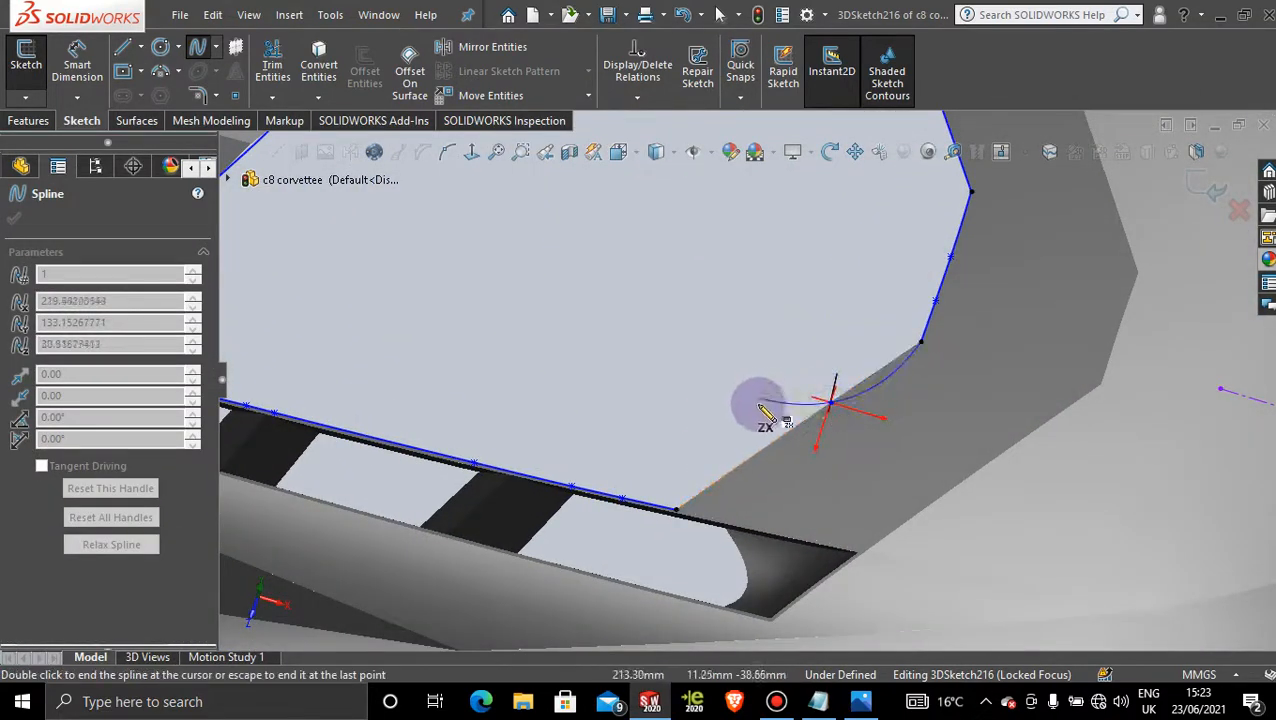
pyautogui.click(706, 487)
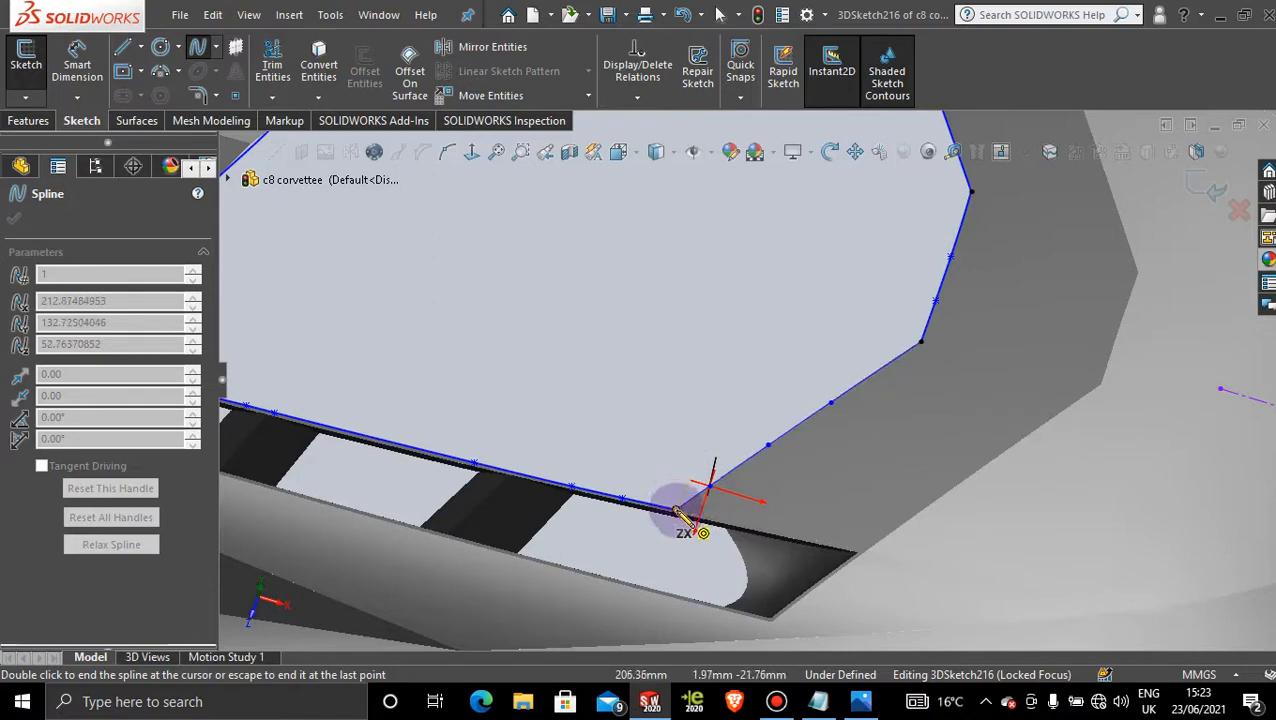
pyautogui.press('Escape')
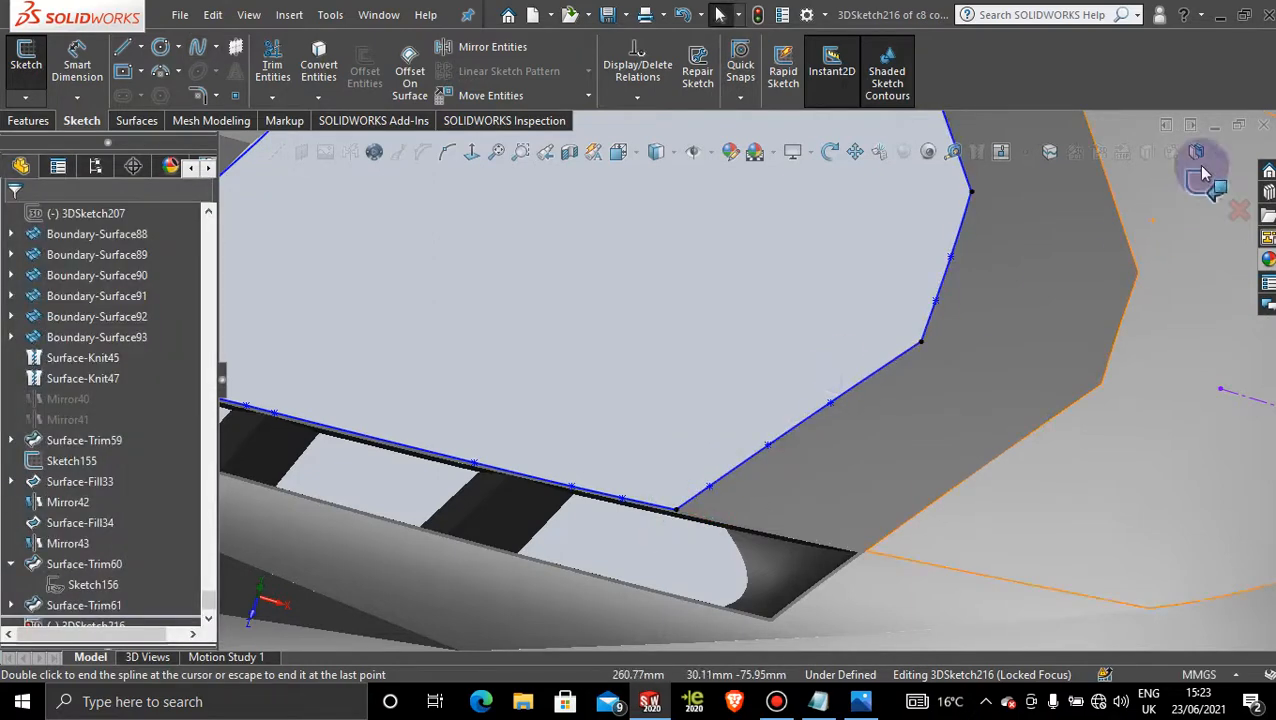
pyautogui.click(1203, 172)
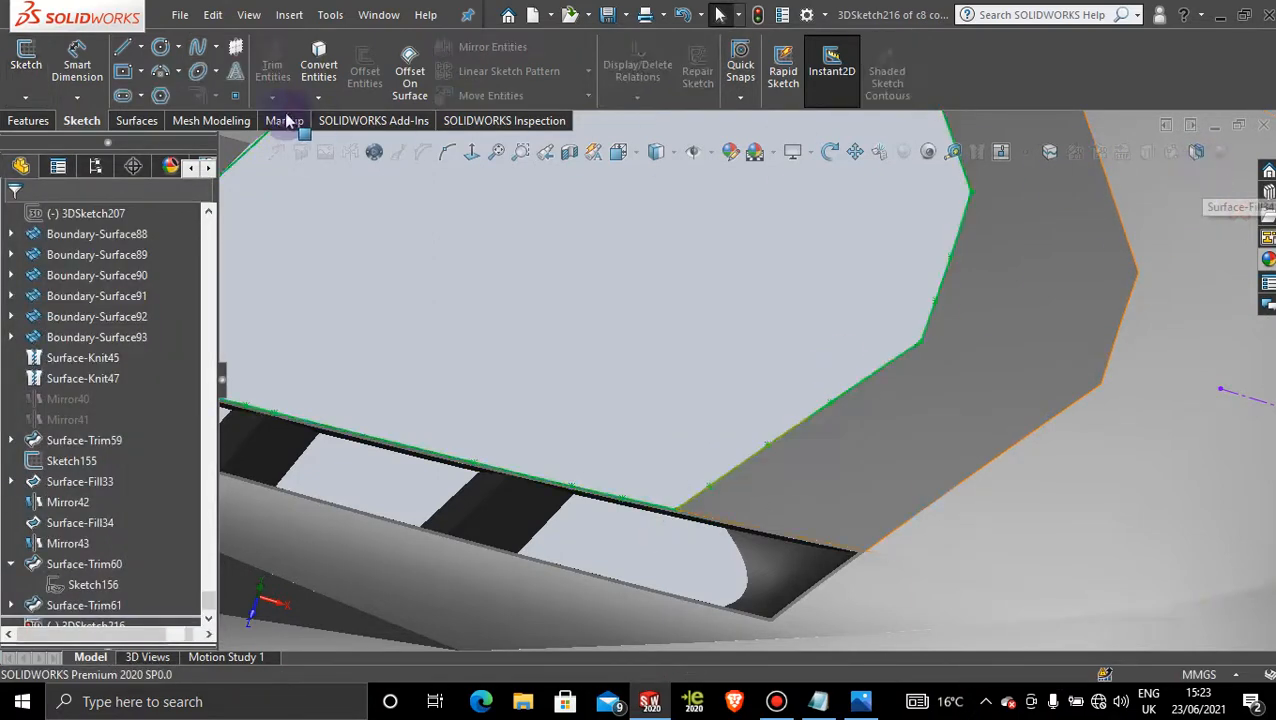
# - Try to close the opening with a Filled Surface, using the 3D sketch outline as the patch boundary
pyautogui.click(137, 121)
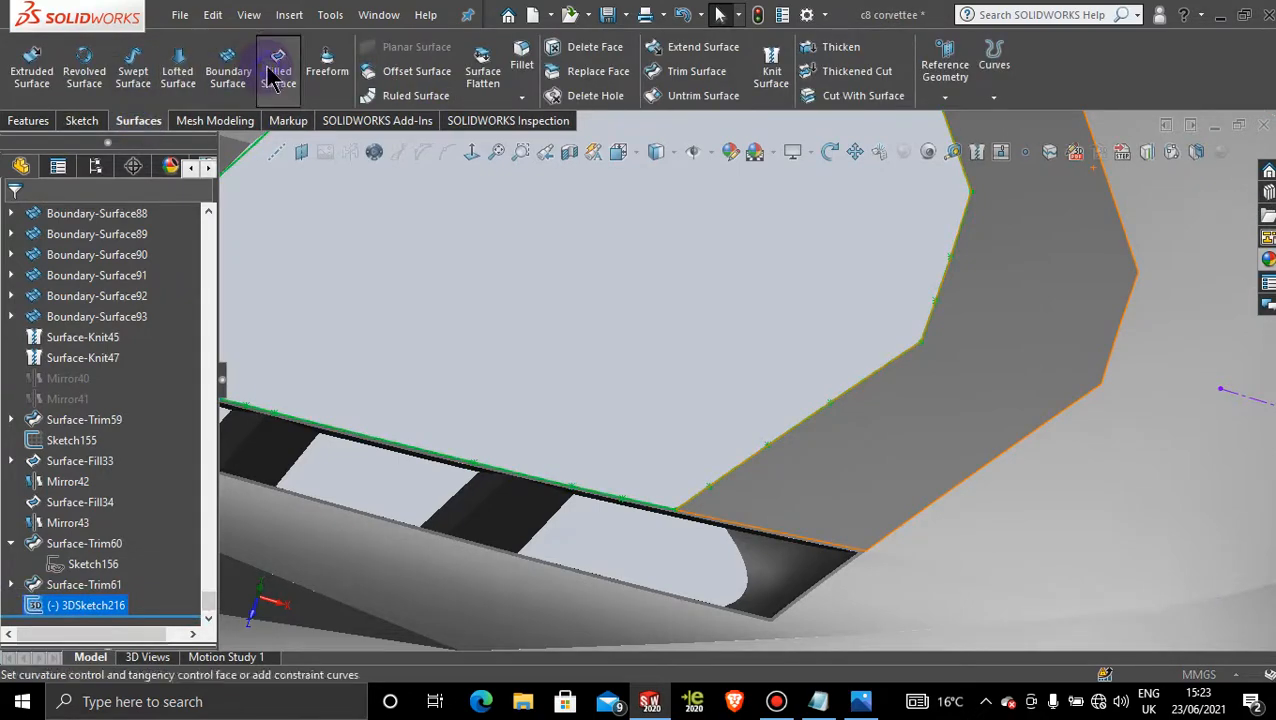
pyautogui.click(276, 72)
pyautogui.moveTo(826, 282); pyautogui.dragTo(740, 302, button='middle')
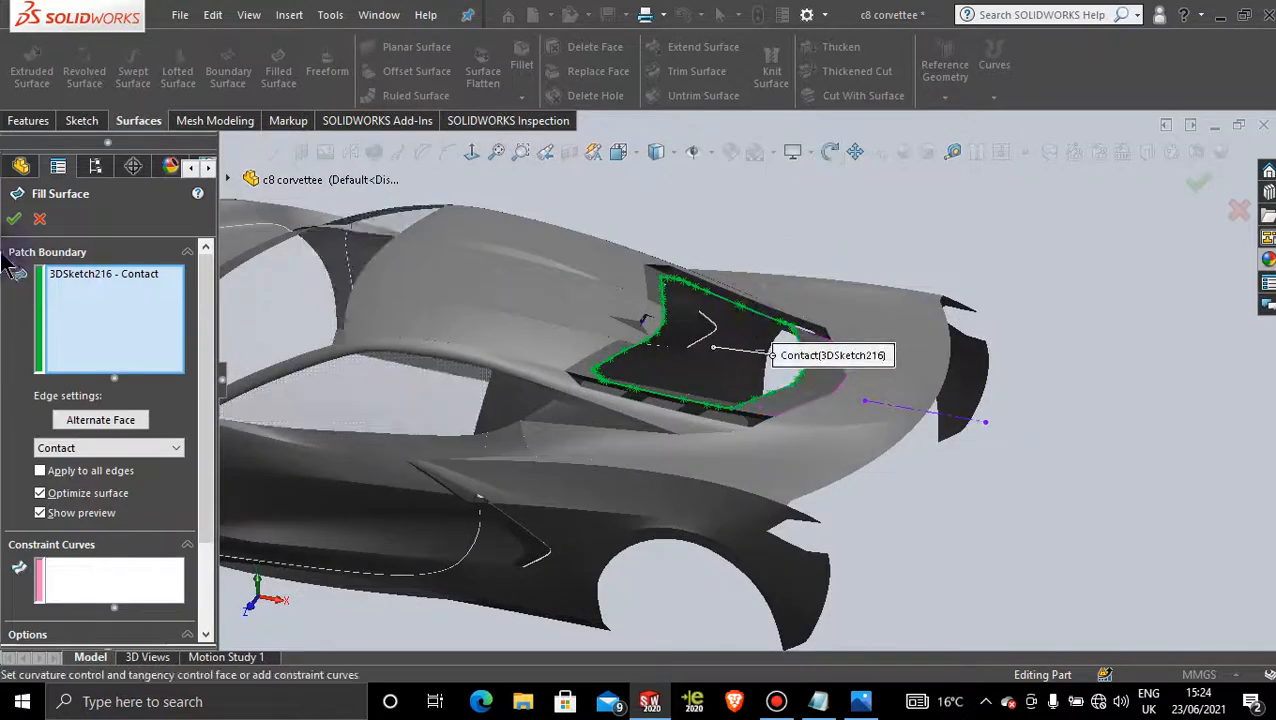
pyautogui.click(12, 219)
pyautogui.click(39, 219)
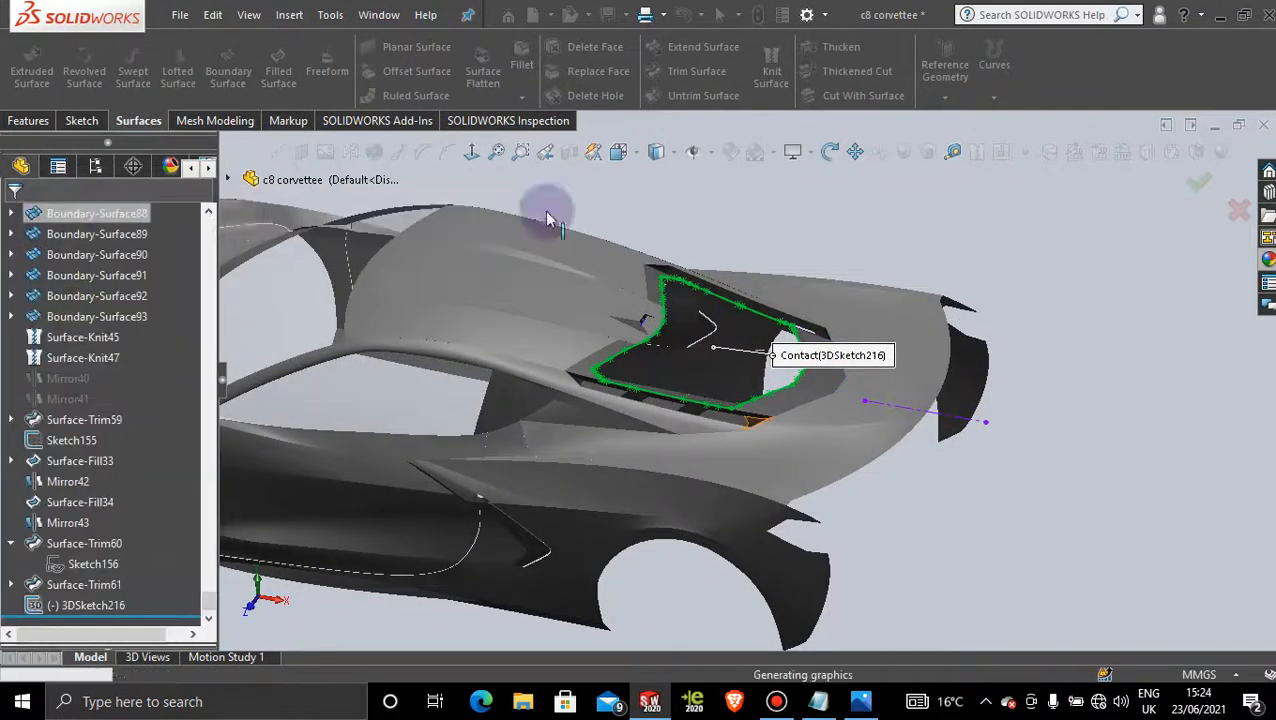
# - Start a Boundary Surface and add the opening's curved front spline as an open group for Direction 1
pyautogui.scroll(-5, 843, 280)
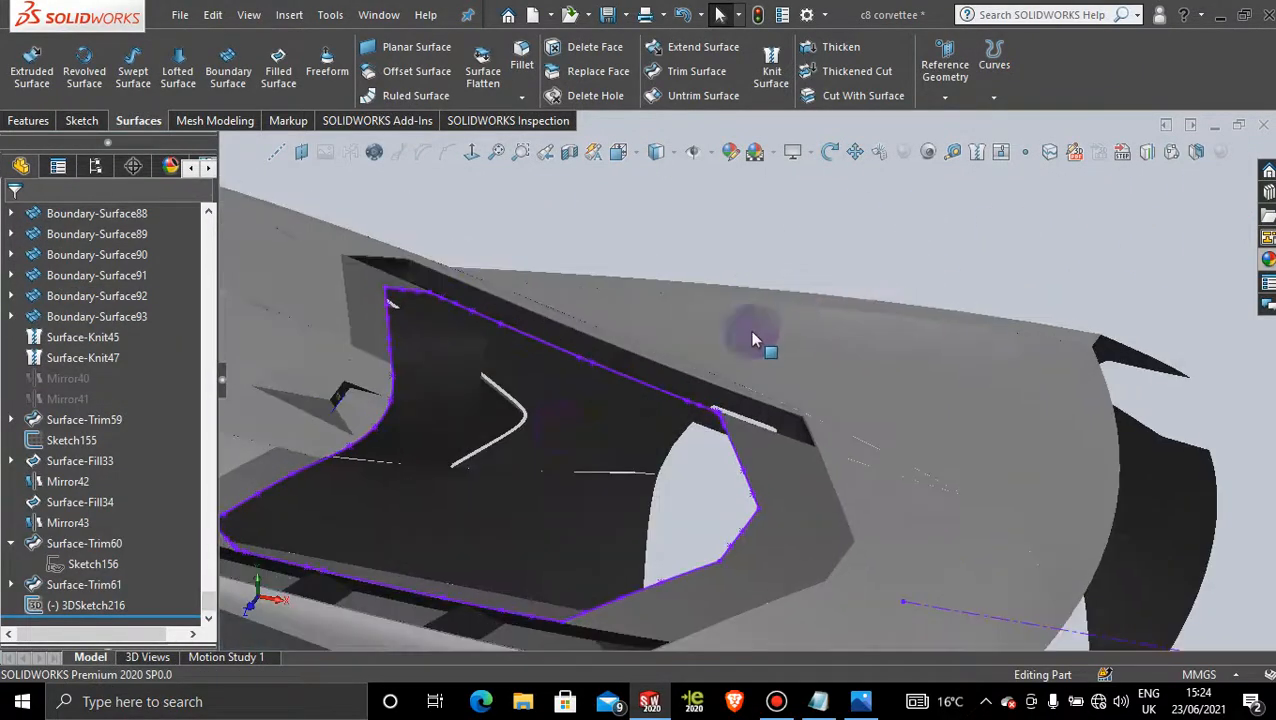
pyautogui.moveTo(558, 430); pyautogui.dragTo(564, 460, button='middle')
pyautogui.scroll(3, 569, 463)
pyautogui.scroll(2, 569, 463)
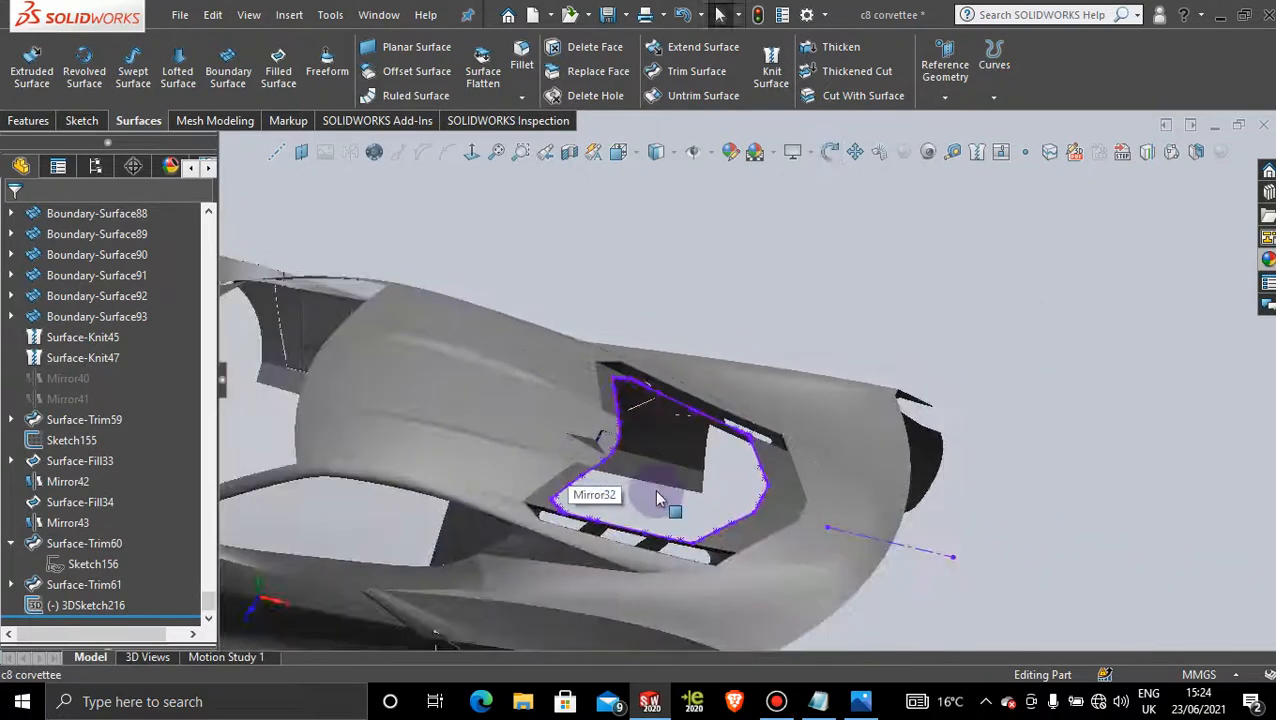
pyautogui.moveTo(660, 499); pyautogui.dragTo(648, 563, button='middle')
pyautogui.scroll(3, 655, 545)
pyautogui.scroll(-4, 660, 535)
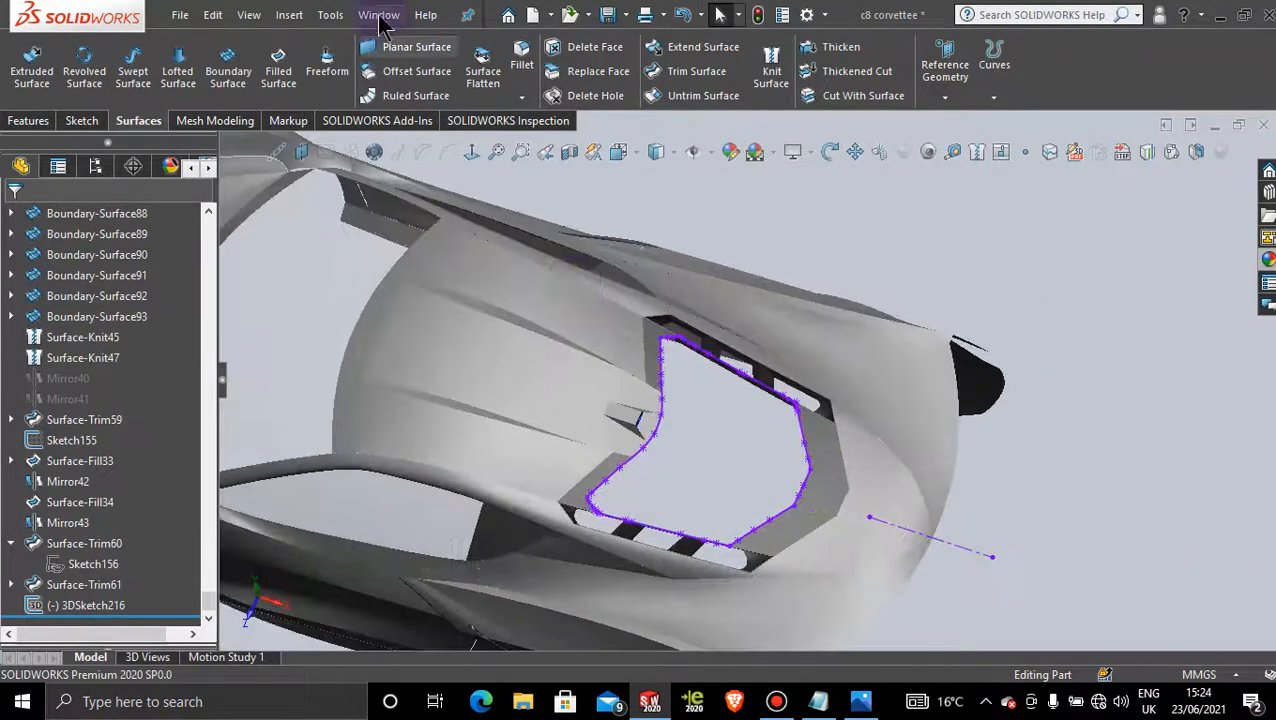
pyautogui.rightClick(1059, 290)
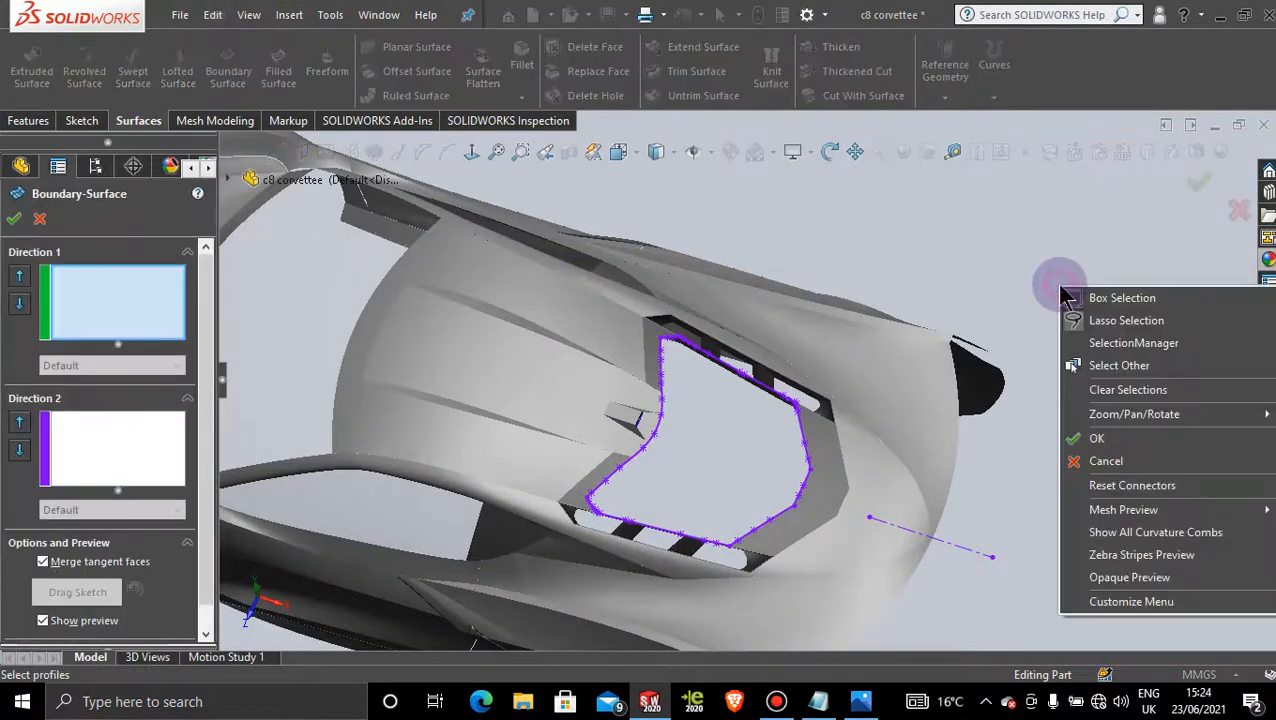
pyautogui.click(1135, 350)
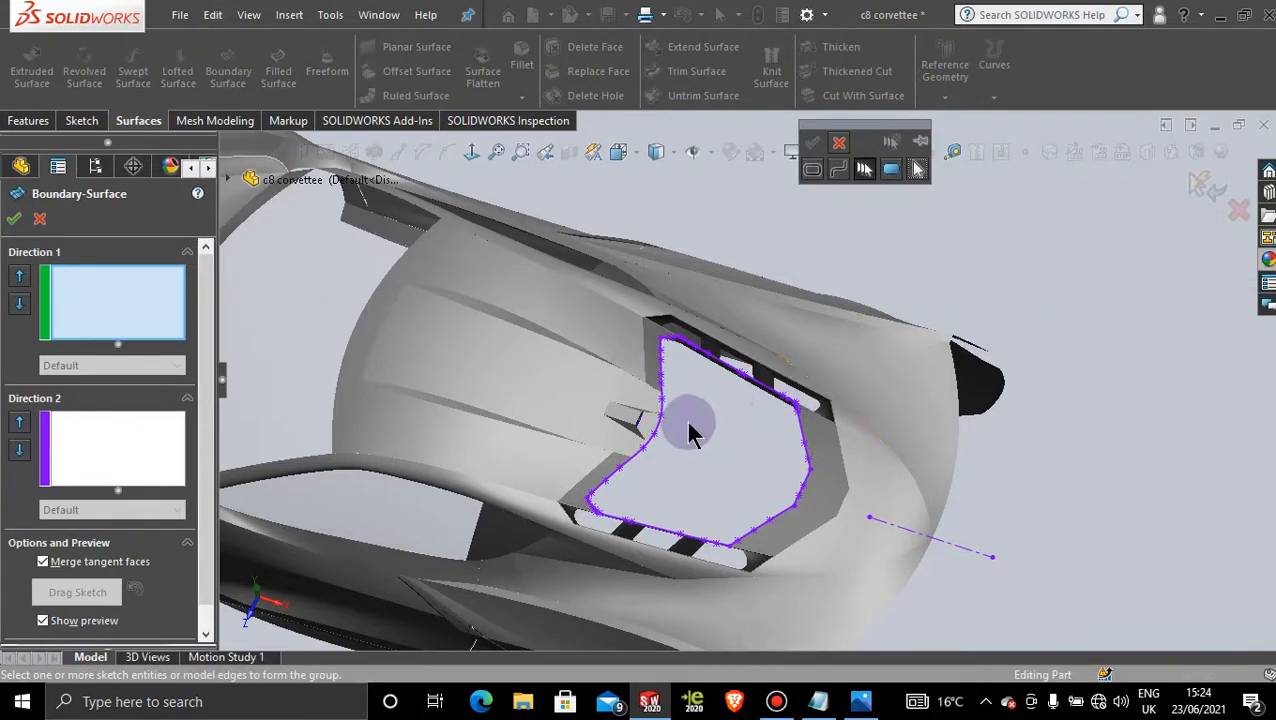
pyautogui.click(662, 431)
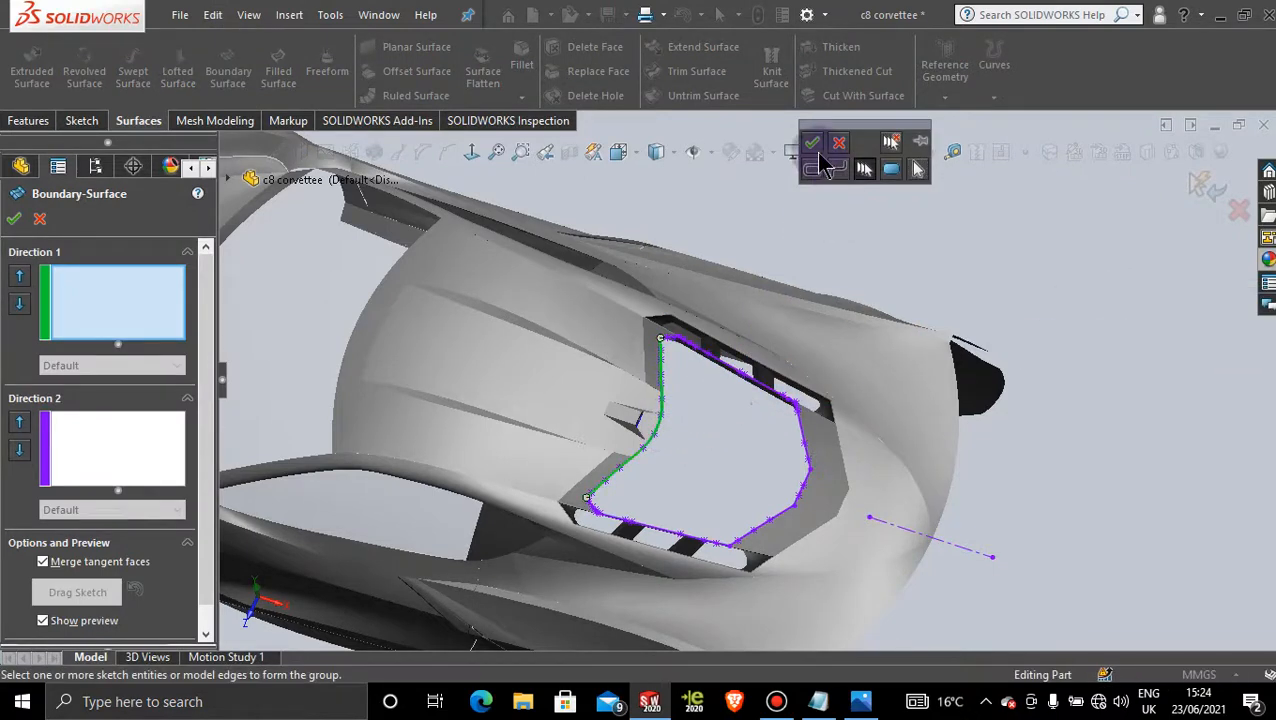
pyautogui.click(814, 145)
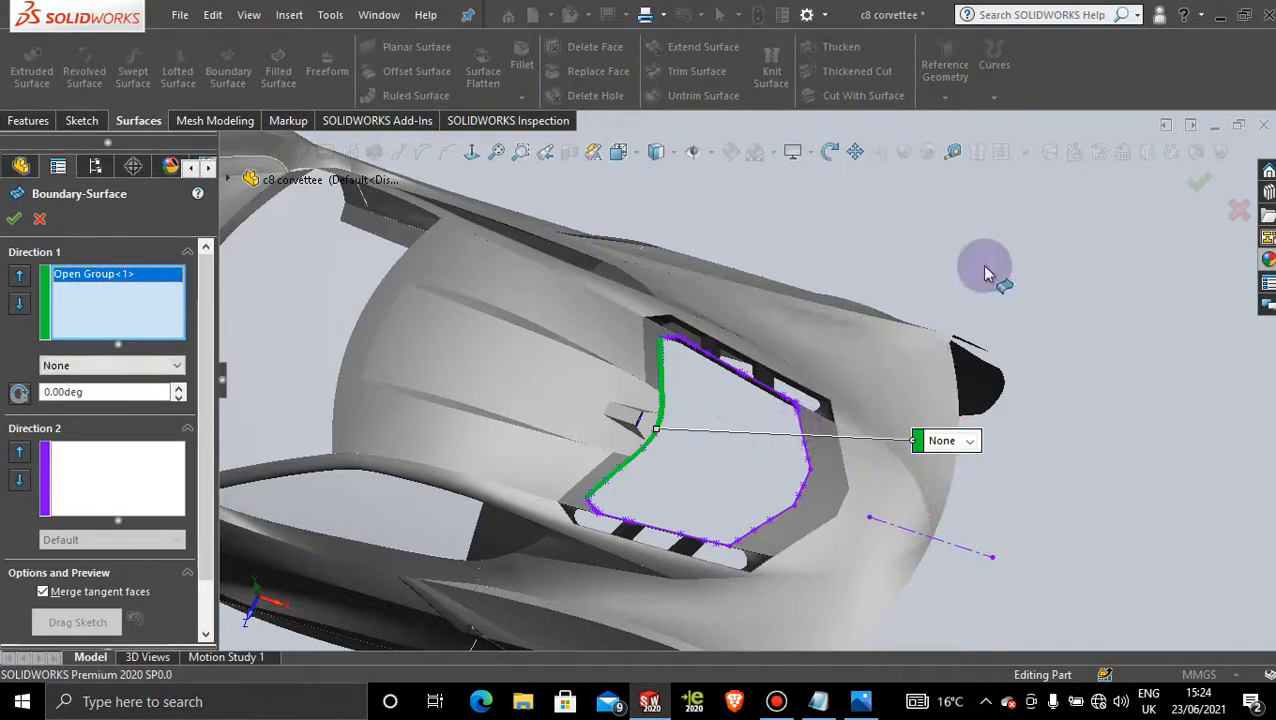
# - Add the three connected rear edge splines as a second open group for Direction 1 of the boundary surface
pyautogui.rightClick(999, 270)
pyautogui.click(1058, 324)
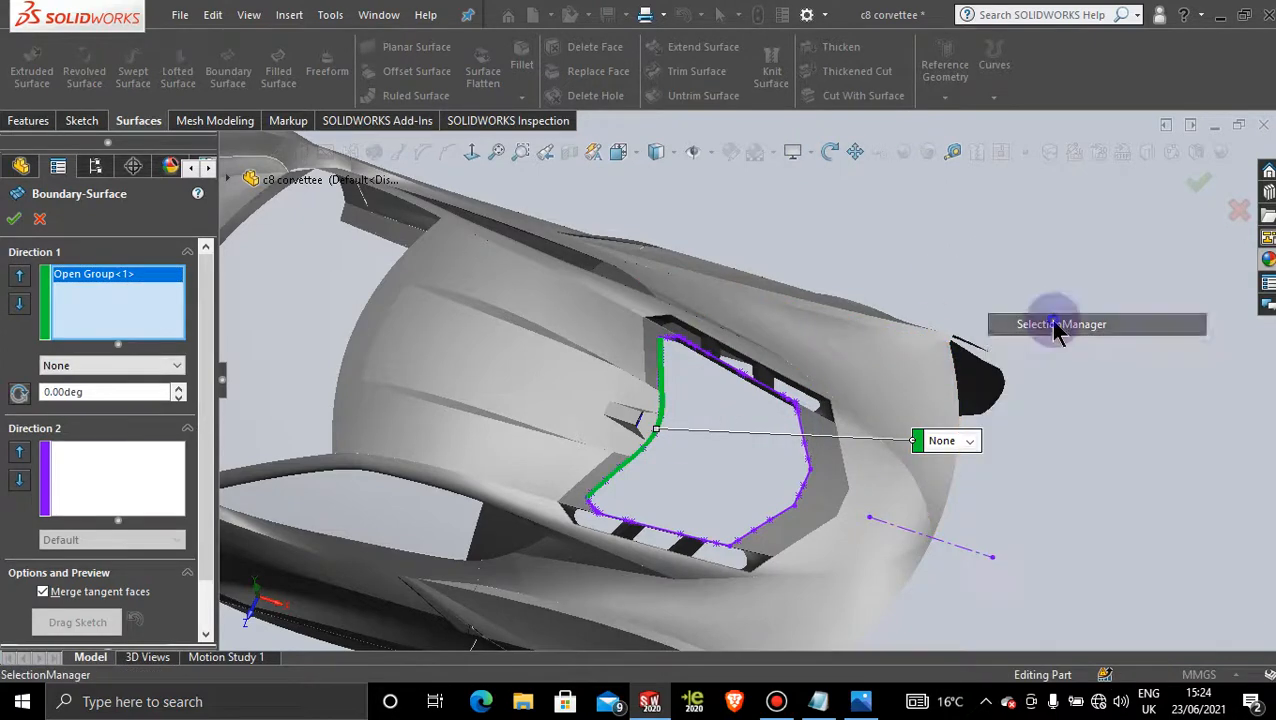
pyautogui.click(803, 432)
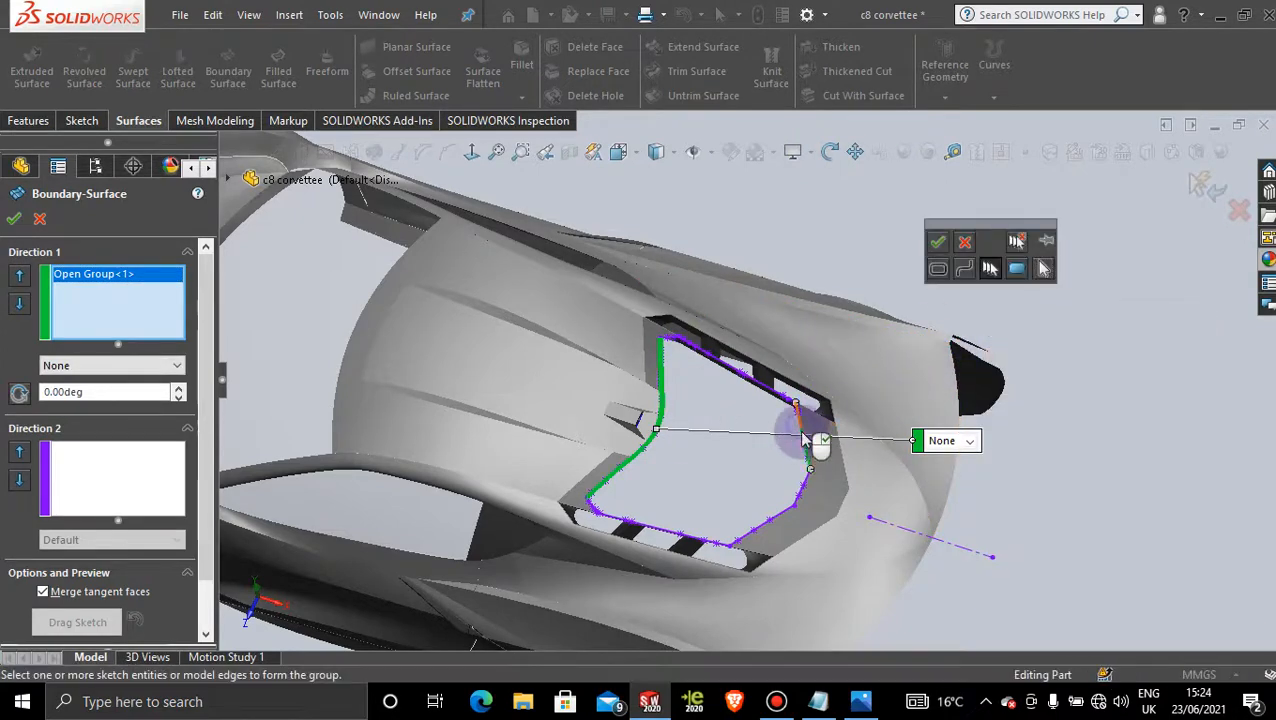
pyautogui.click(769, 521)
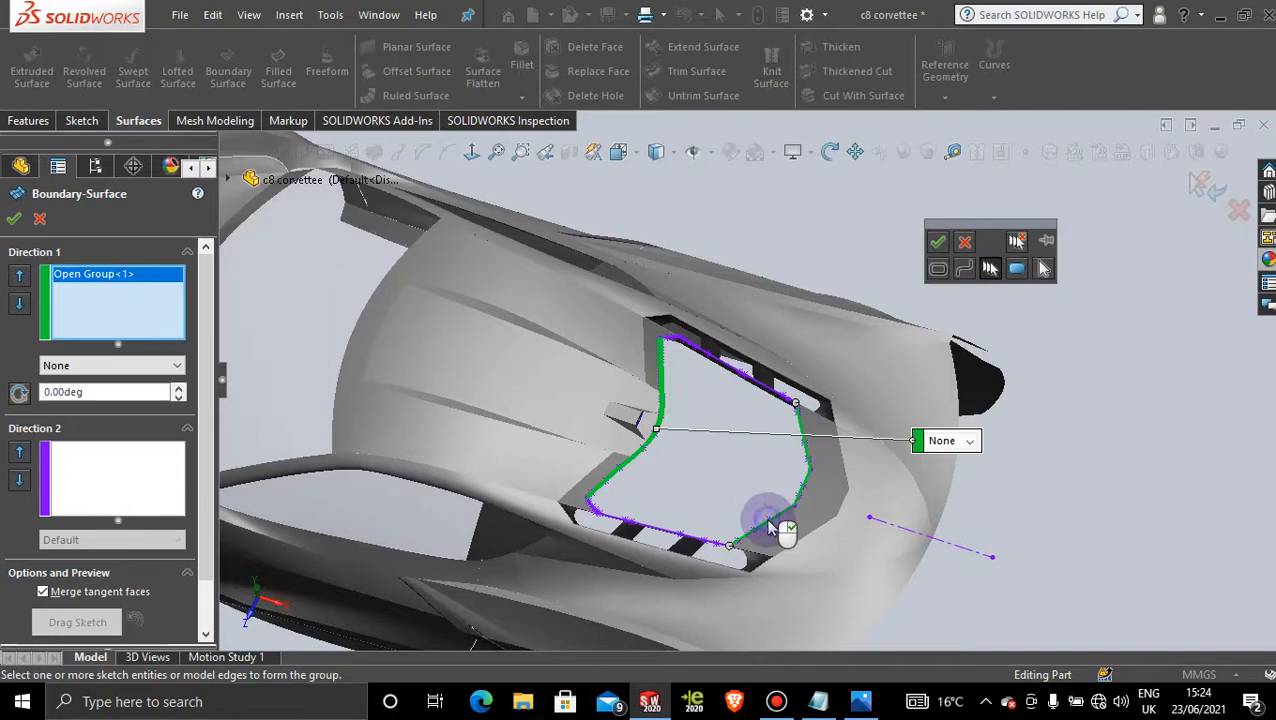
pyautogui.click(938, 243)
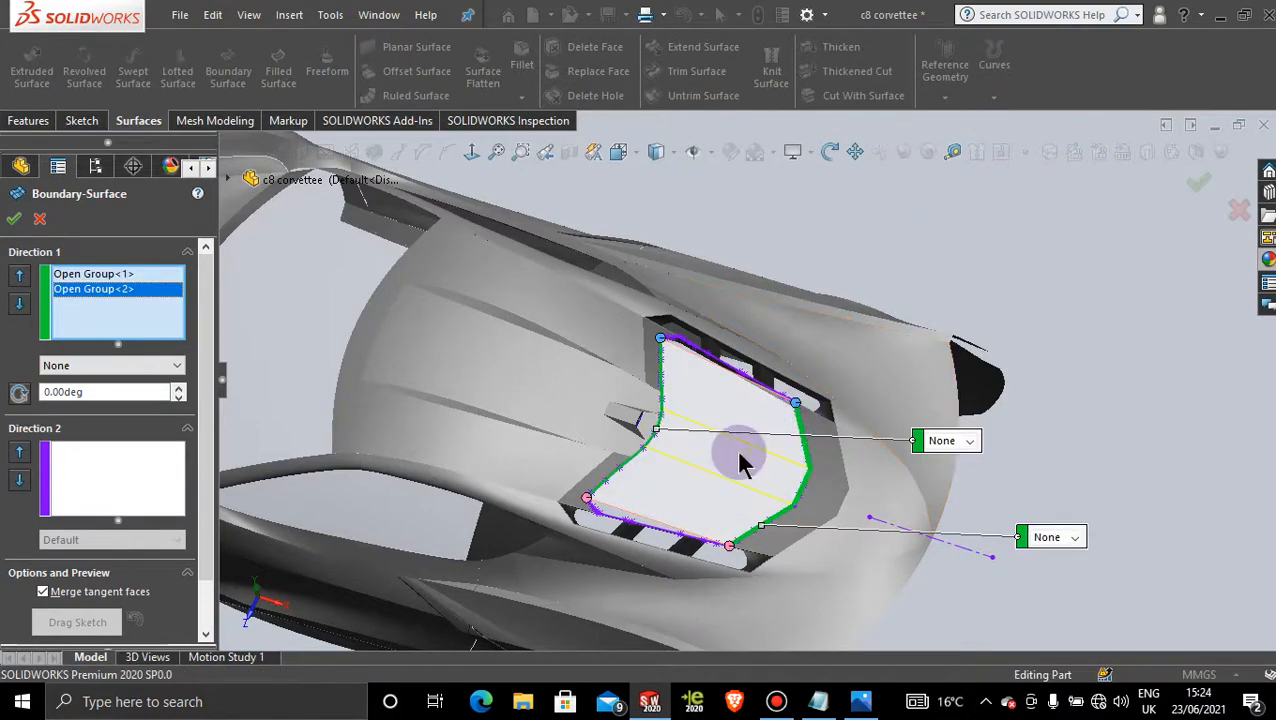
# - Try adding the side spline beside the slotted vents as a third open group for Direction 1, and remove that group again
pyautogui.moveTo(740, 462); pyautogui.dragTo(709, 427, button='middle')
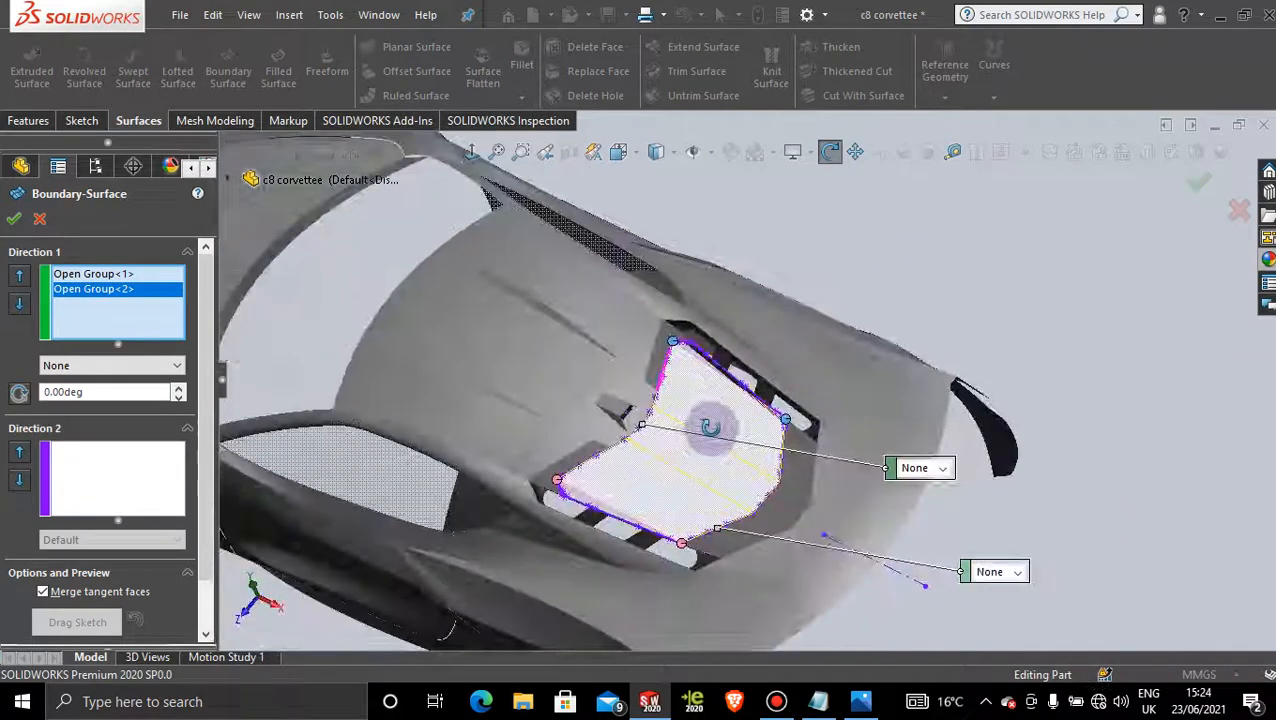
pyautogui.scroll(-3, 690, 440)
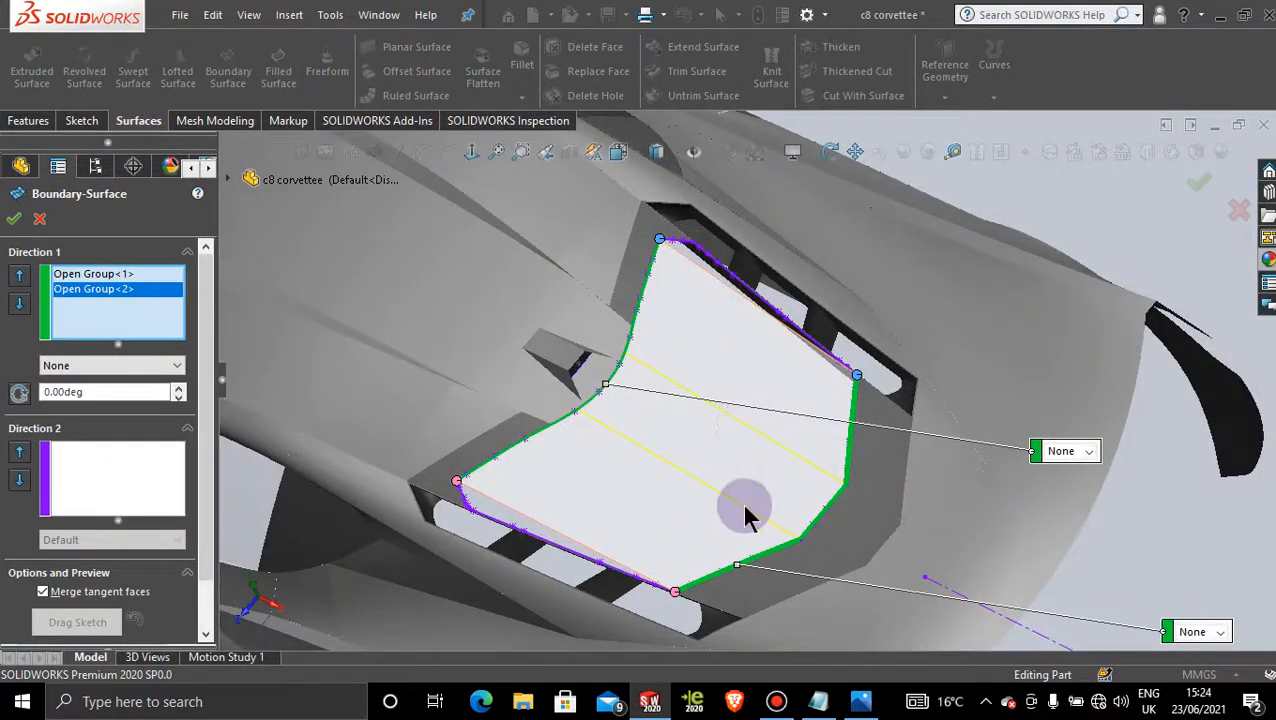
pyautogui.scroll(-4, 555, 535)
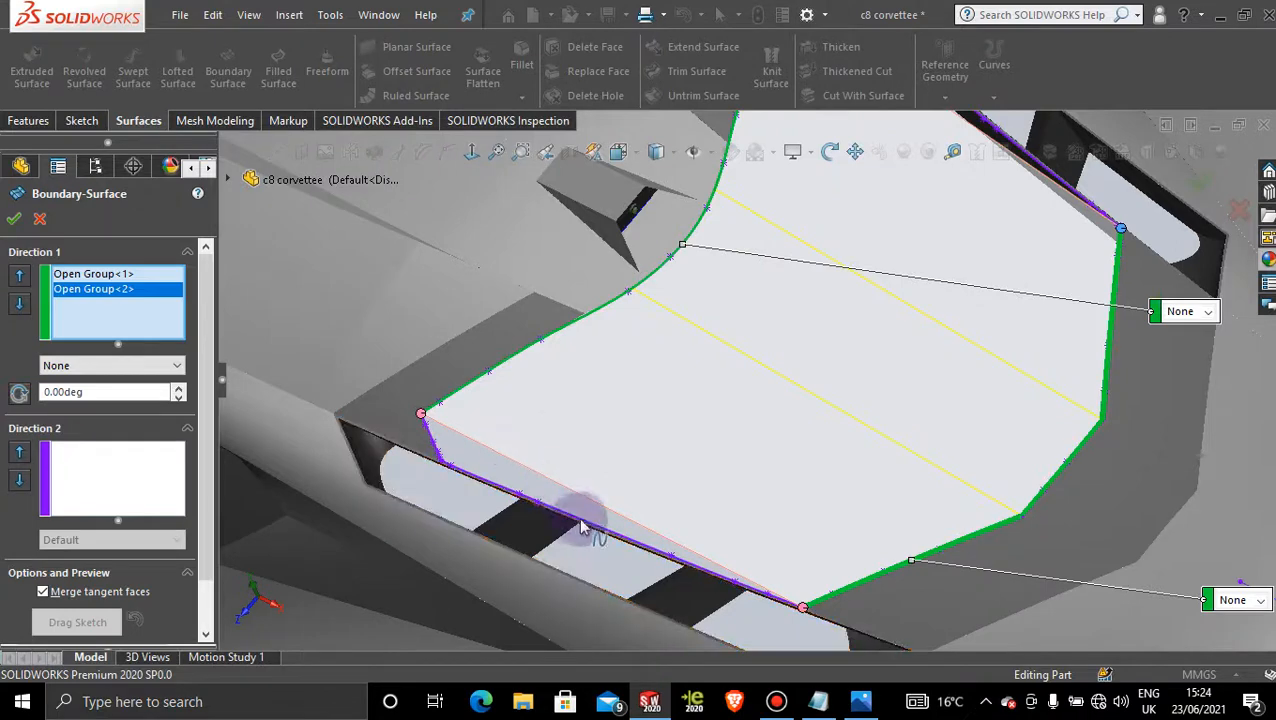
pyautogui.click(570, 517)
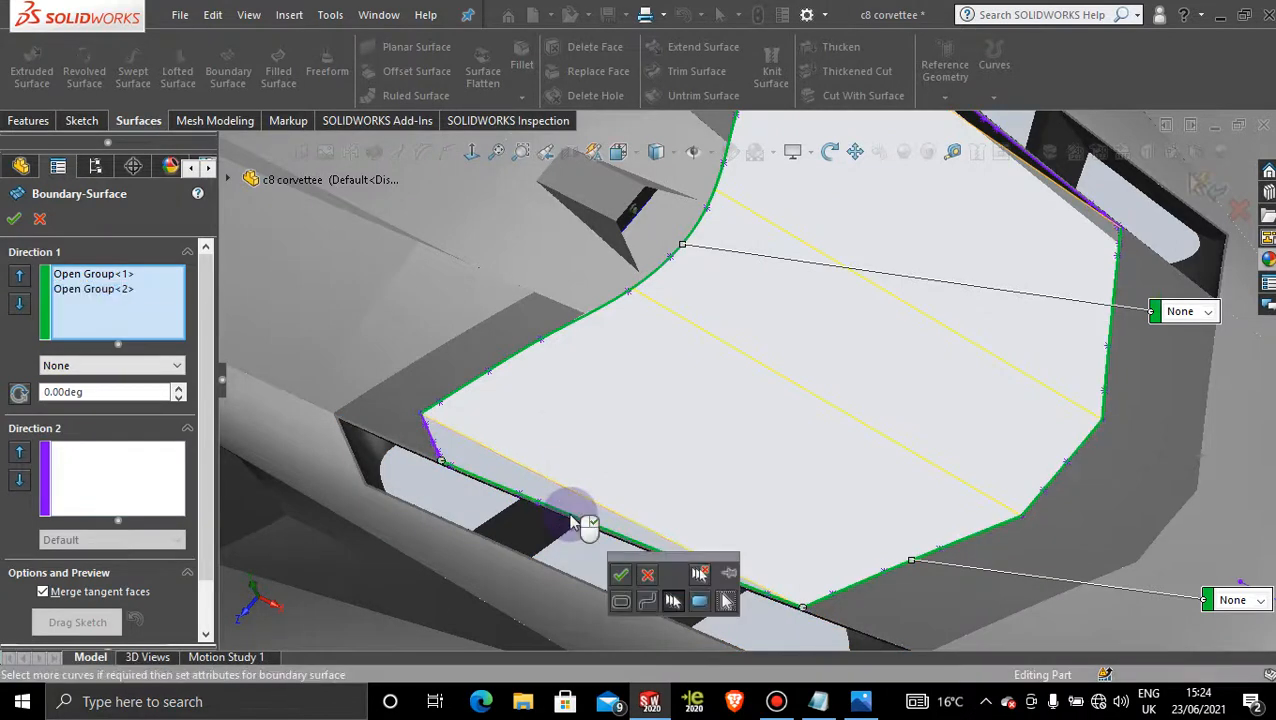
pyautogui.click(620, 580)
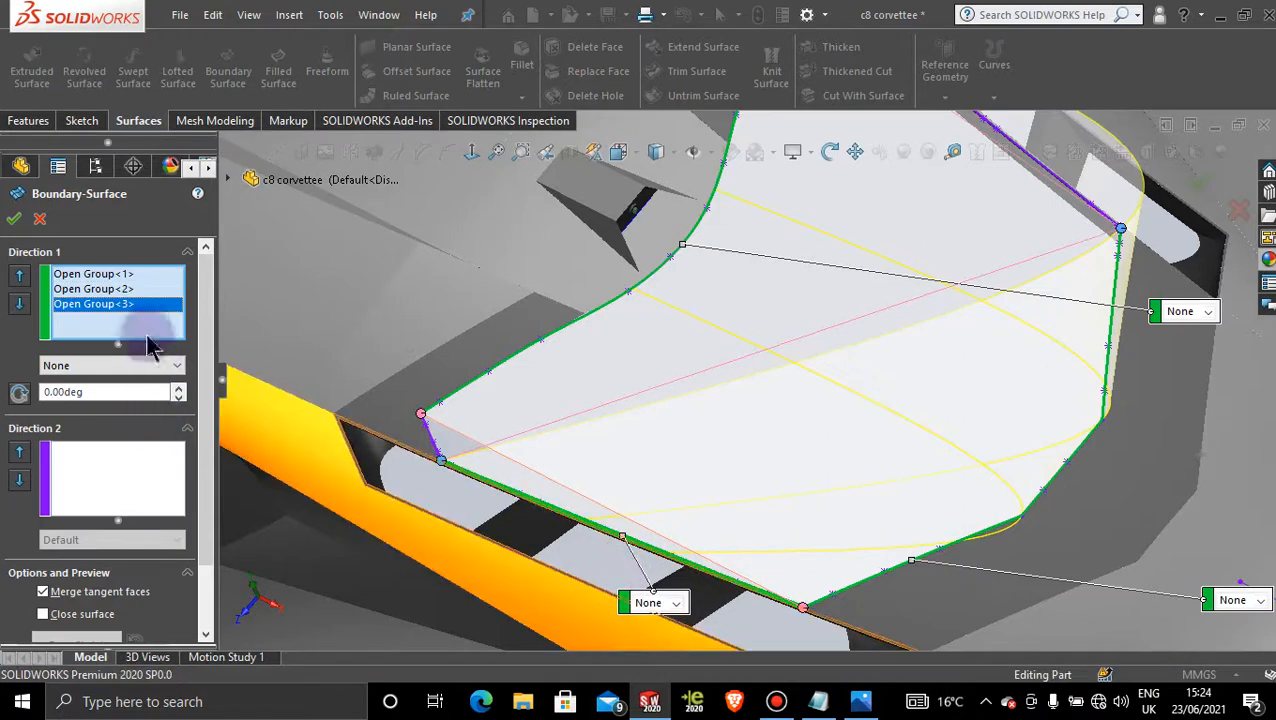
pyautogui.rightClick(140, 315)
pyautogui.click(177, 363)
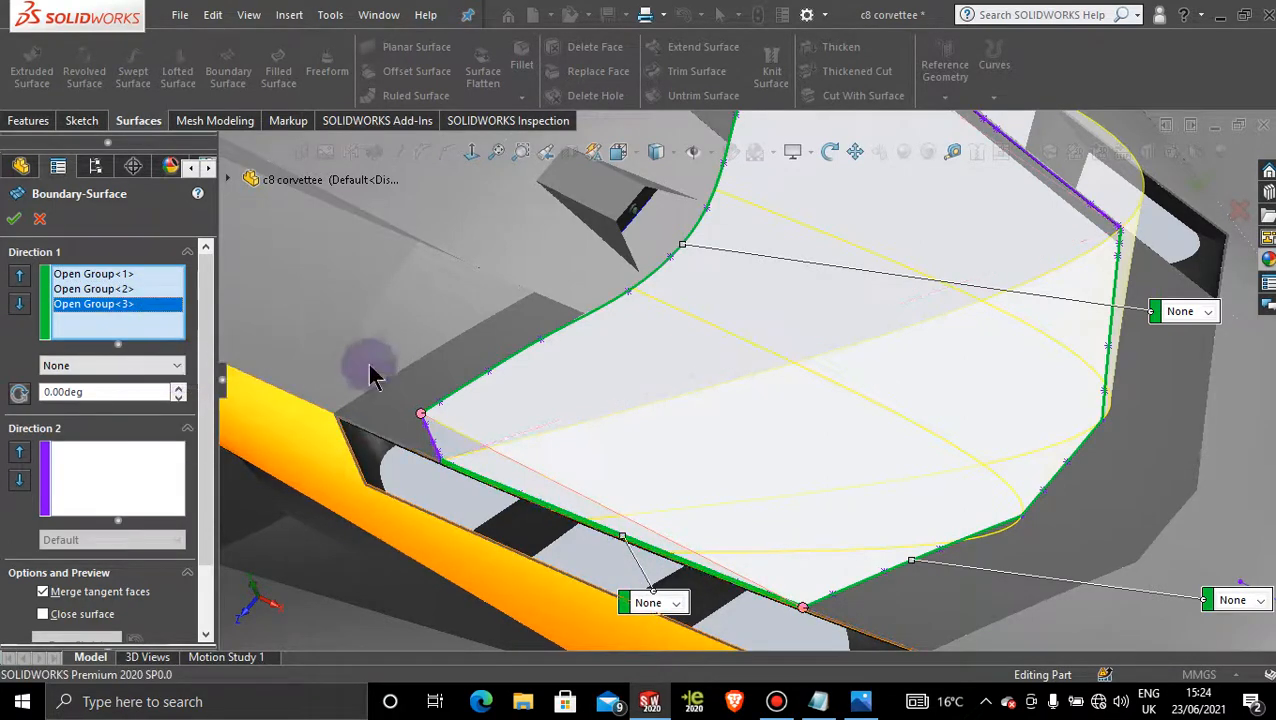
pyautogui.click(447, 390)
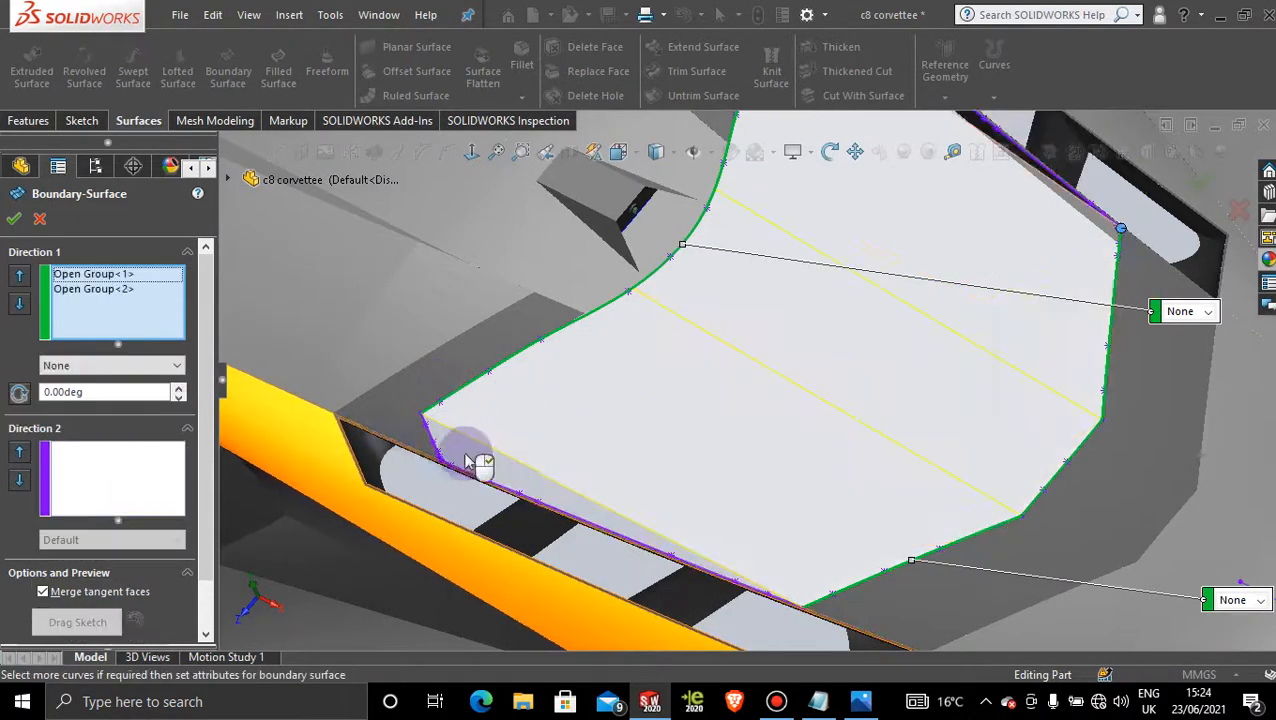
# - Try using the side spline beside the slotted vents as a Direction 2 curve, and cancel the boundary surface
pyautogui.click(130, 480)
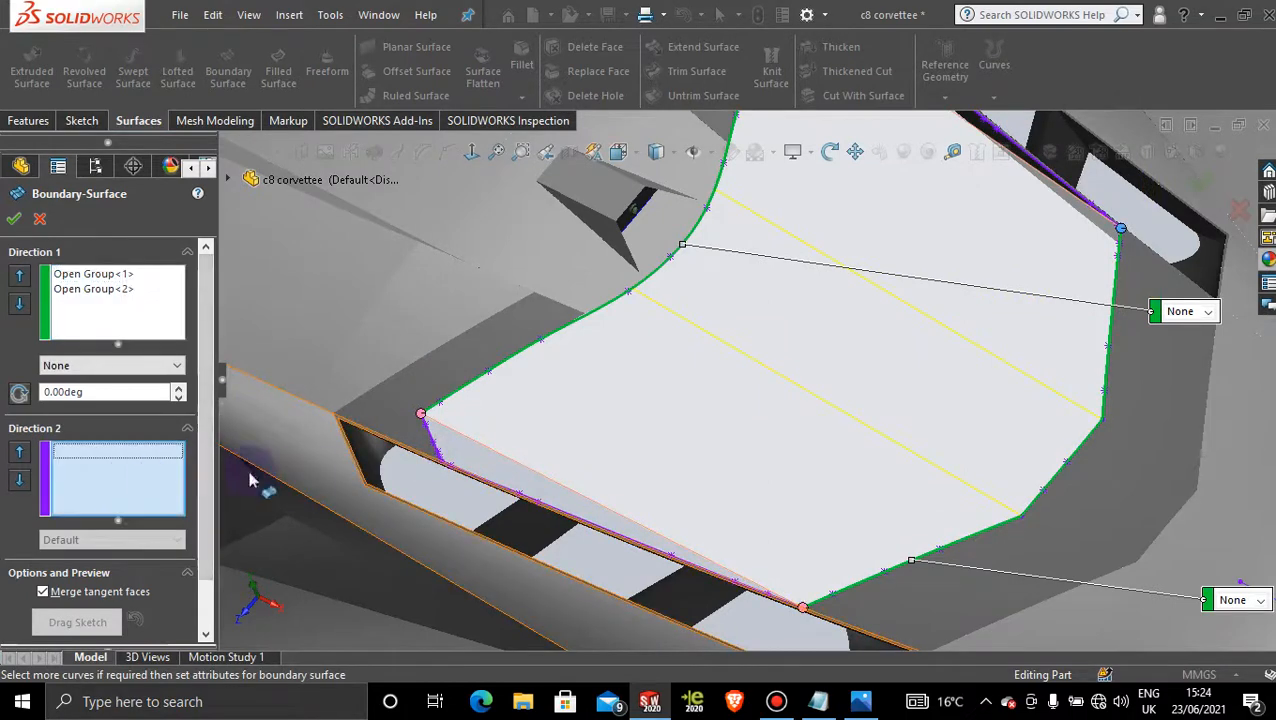
pyautogui.click(572, 518)
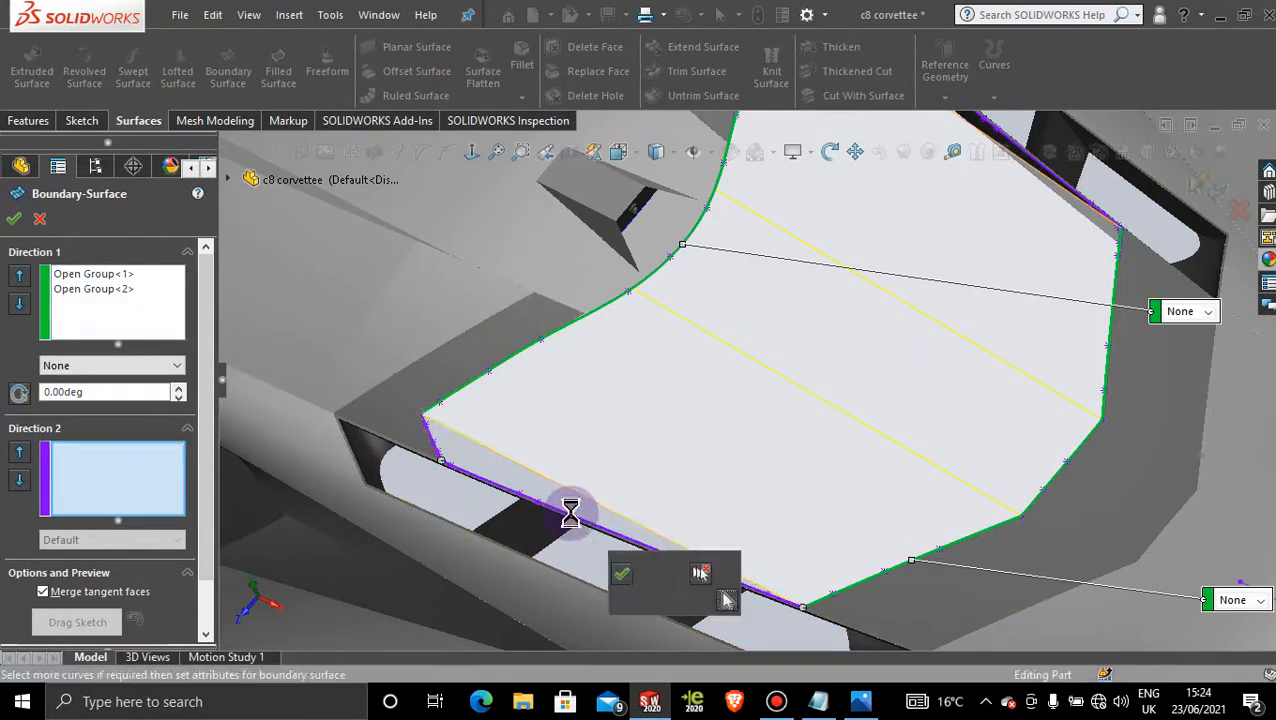
pyautogui.click(619, 572)
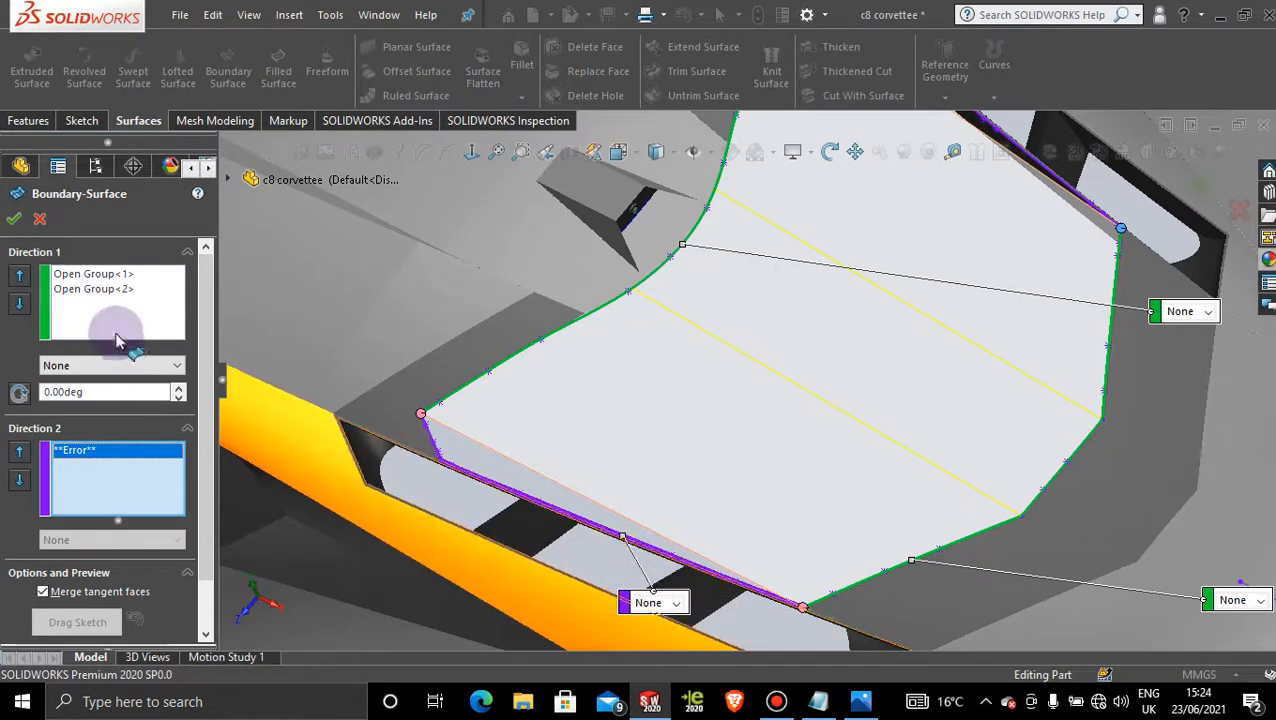
pyautogui.click(39, 220)
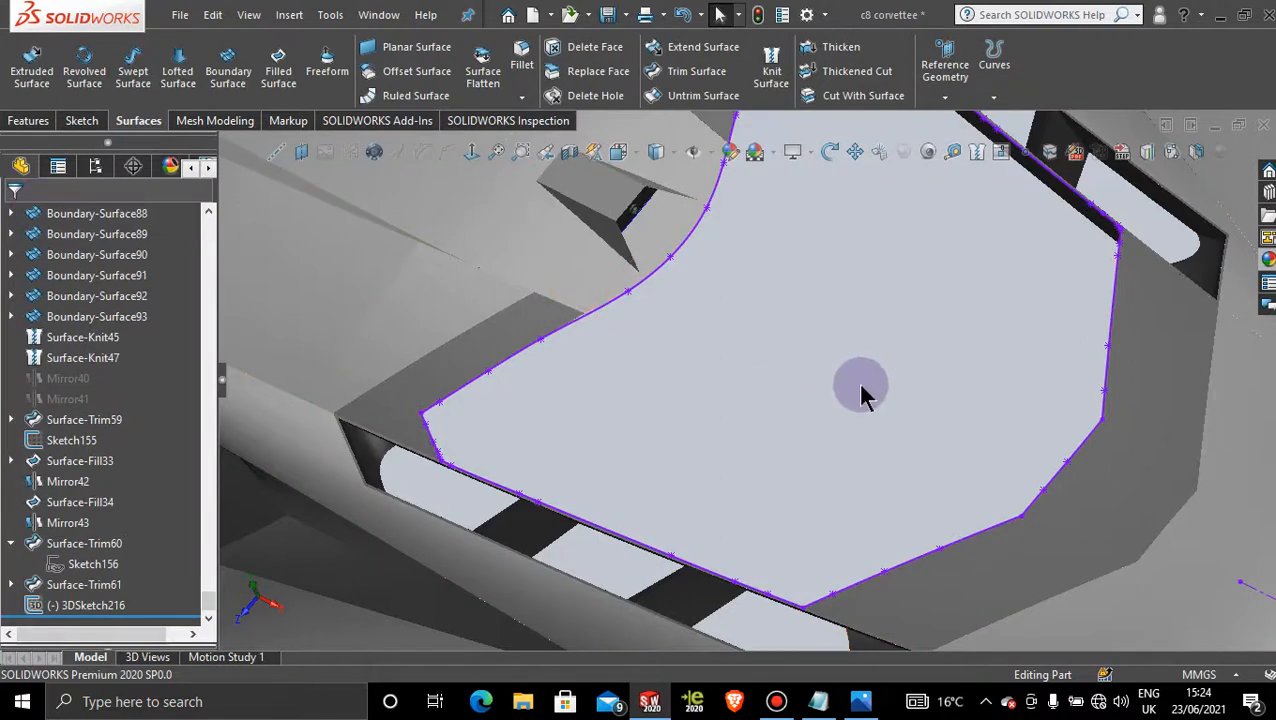
# - Delete the 3D sketch whose splines outline the vent opening
pyautogui.scroll(3, 855, 385)
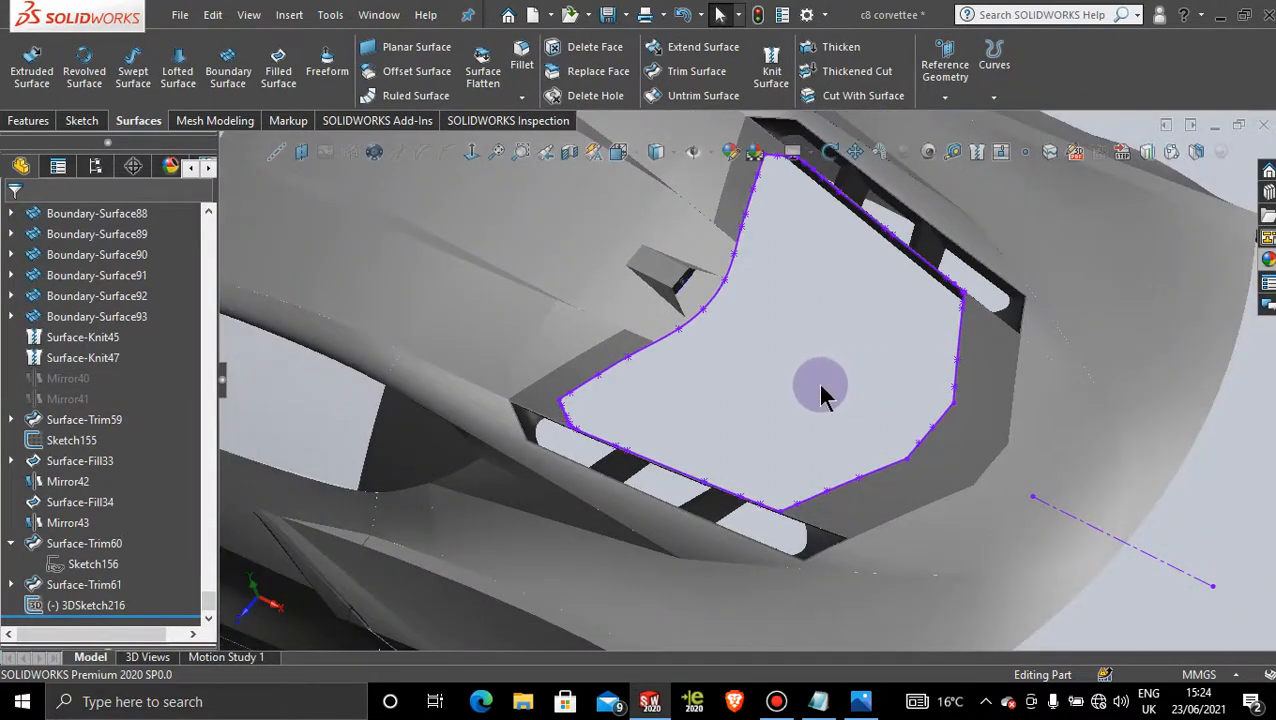
pyautogui.moveTo(817, 381); pyautogui.dragTo(810, 205, button='middle')
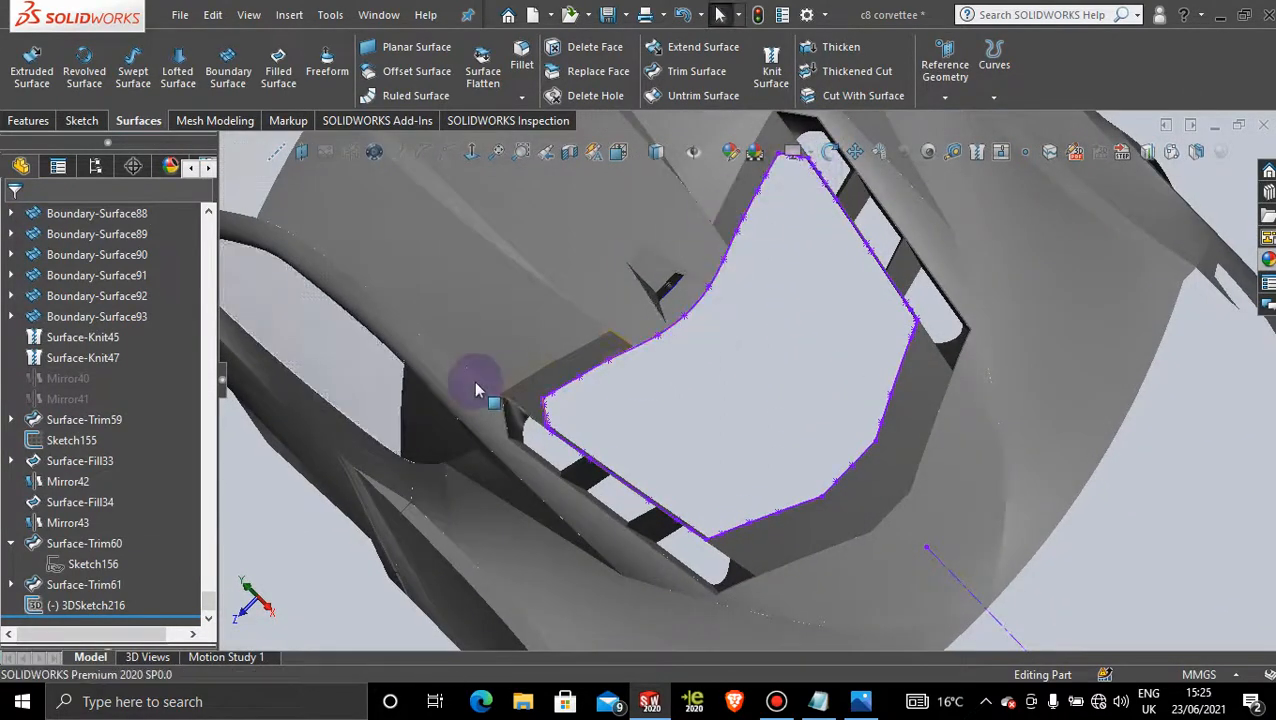
pyautogui.scroll(2, 688, 428)
pyautogui.moveTo(688, 428); pyautogui.dragTo(728, 416, button='middle')
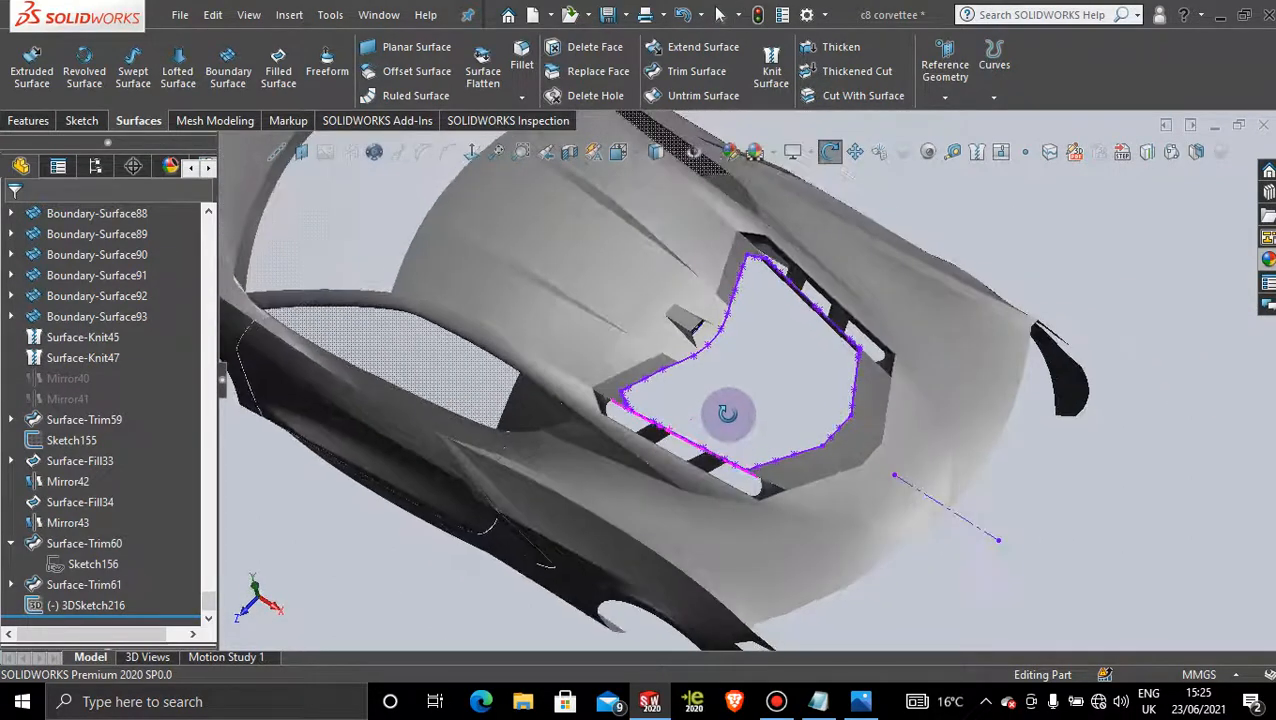
pyautogui.scroll(-3, 737, 403)
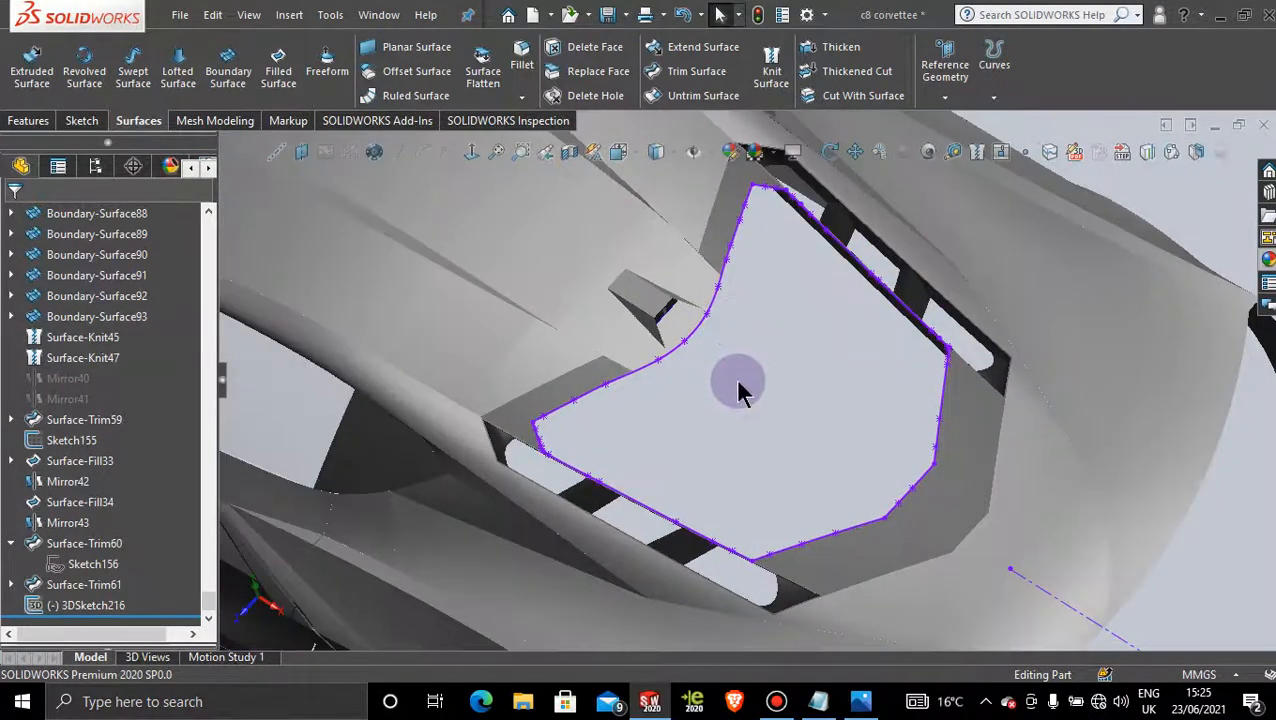
pyautogui.moveTo(737, 383); pyautogui.dragTo(915, 317, button='middle')
pyautogui.click(718, 301)
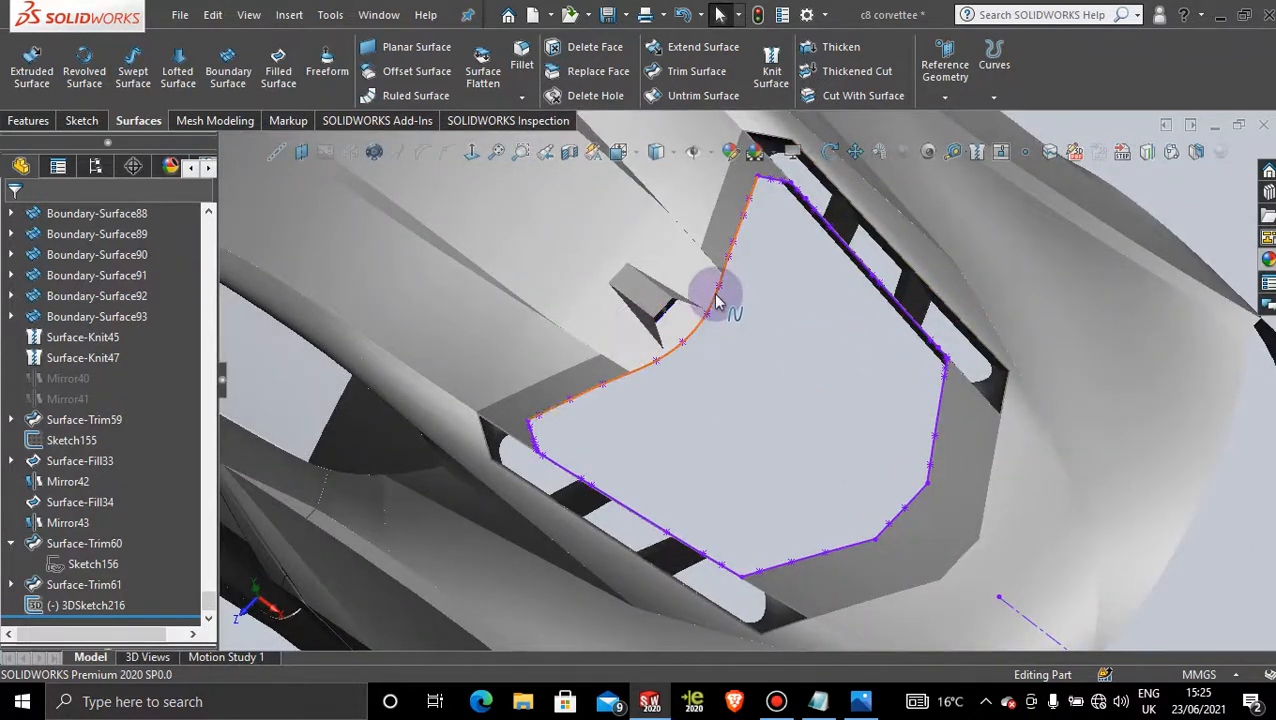
pyautogui.rightClick(716, 303)
pyautogui.click(768, 510)
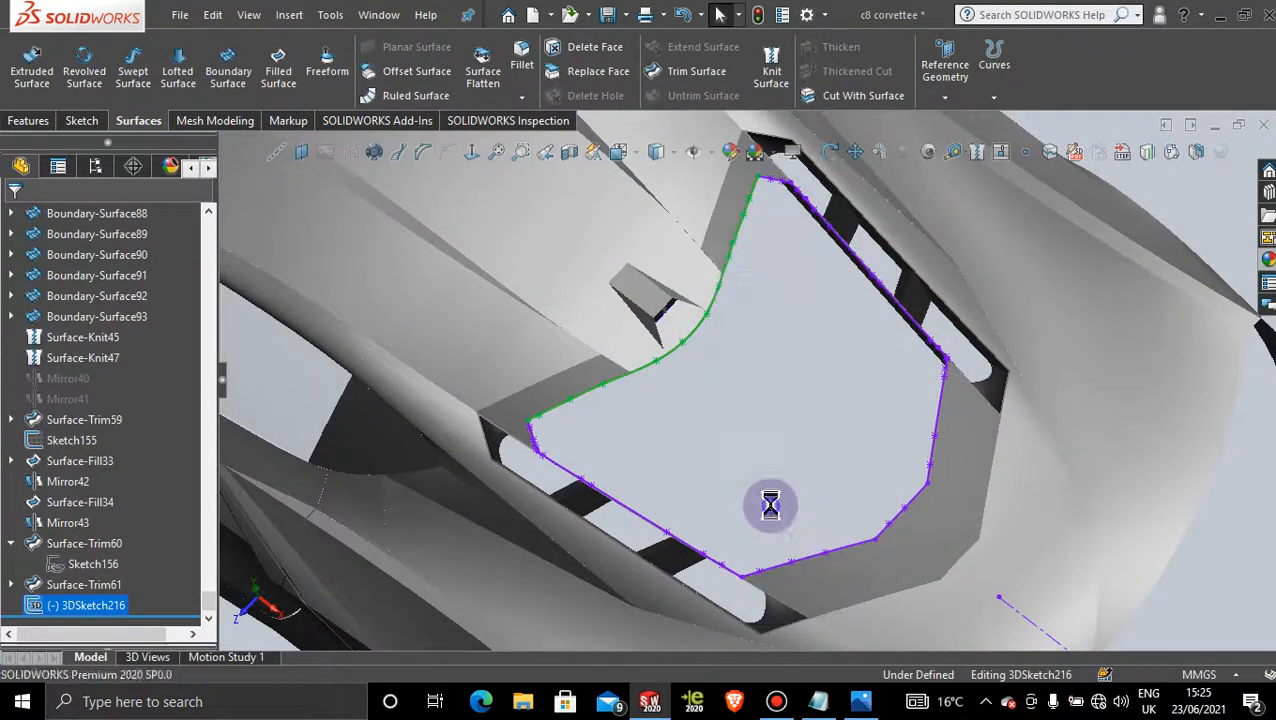
pyautogui.click(750, 257)
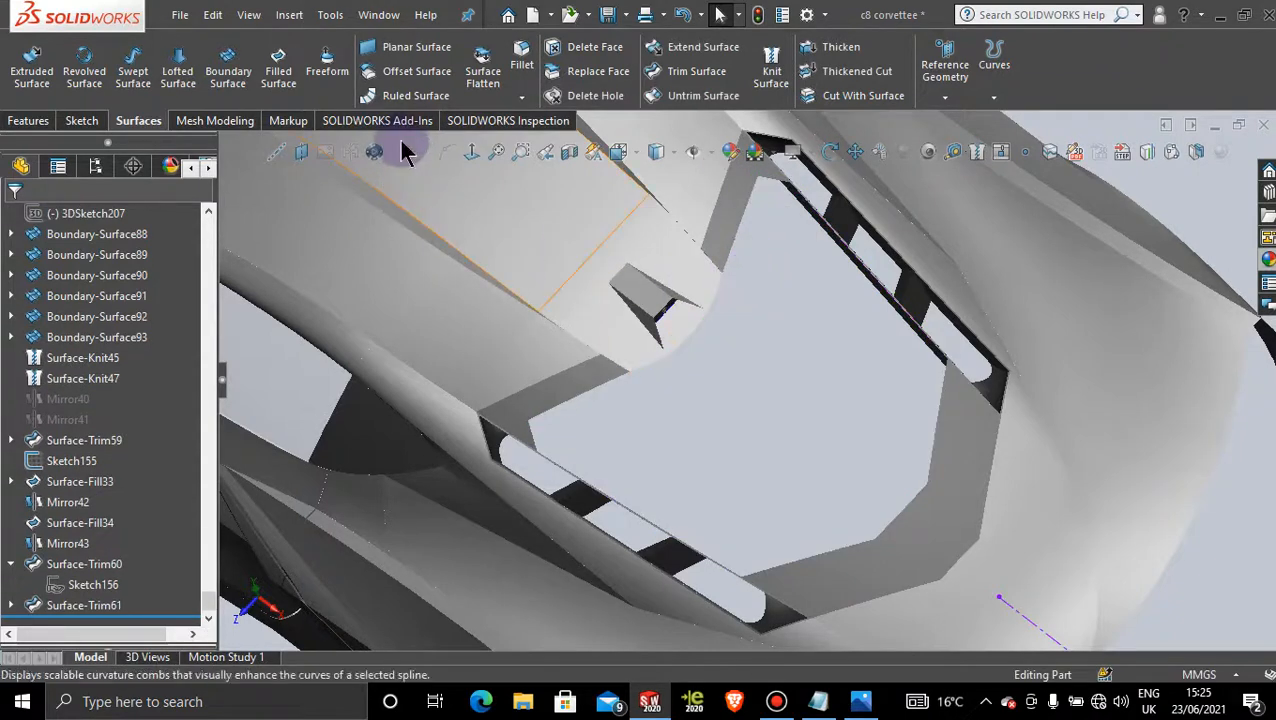
# - Start a new 3D sketch and select the three connected edges along the opening's curved front for Convert Entities
pyautogui.click(81, 120)
pyautogui.click(25, 97)
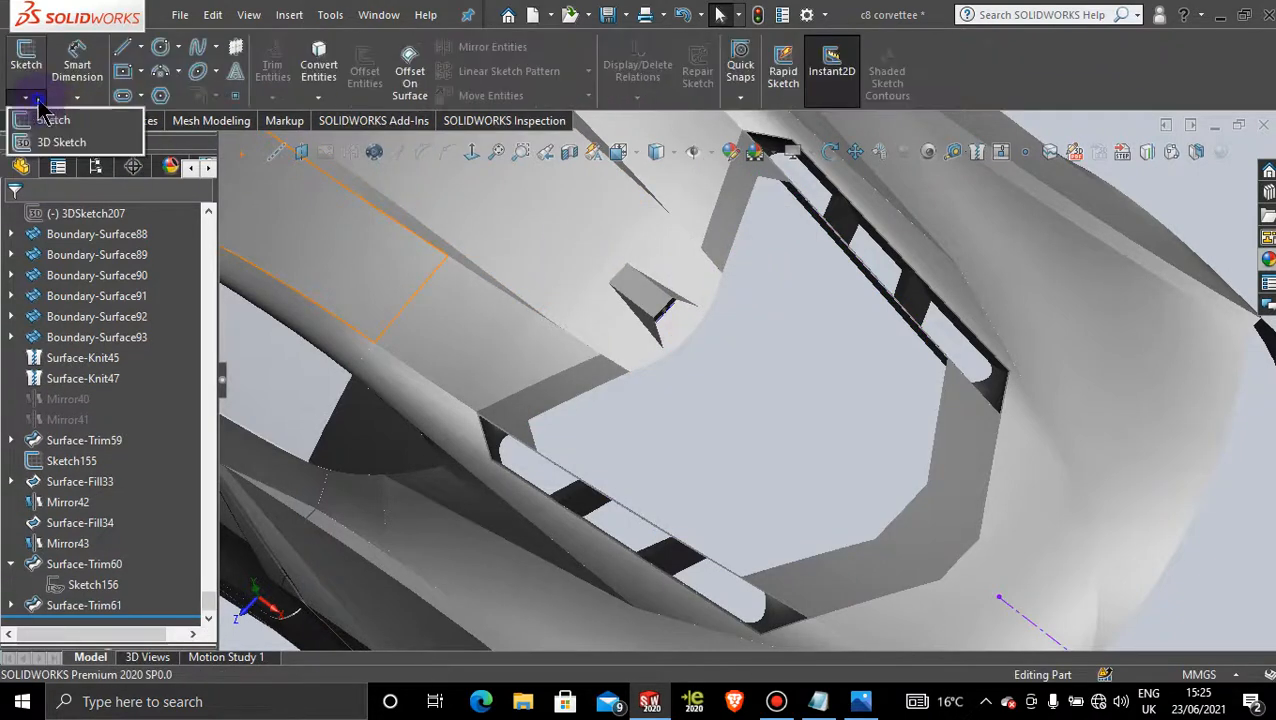
pyautogui.click(70, 143)
pyautogui.click(318, 66)
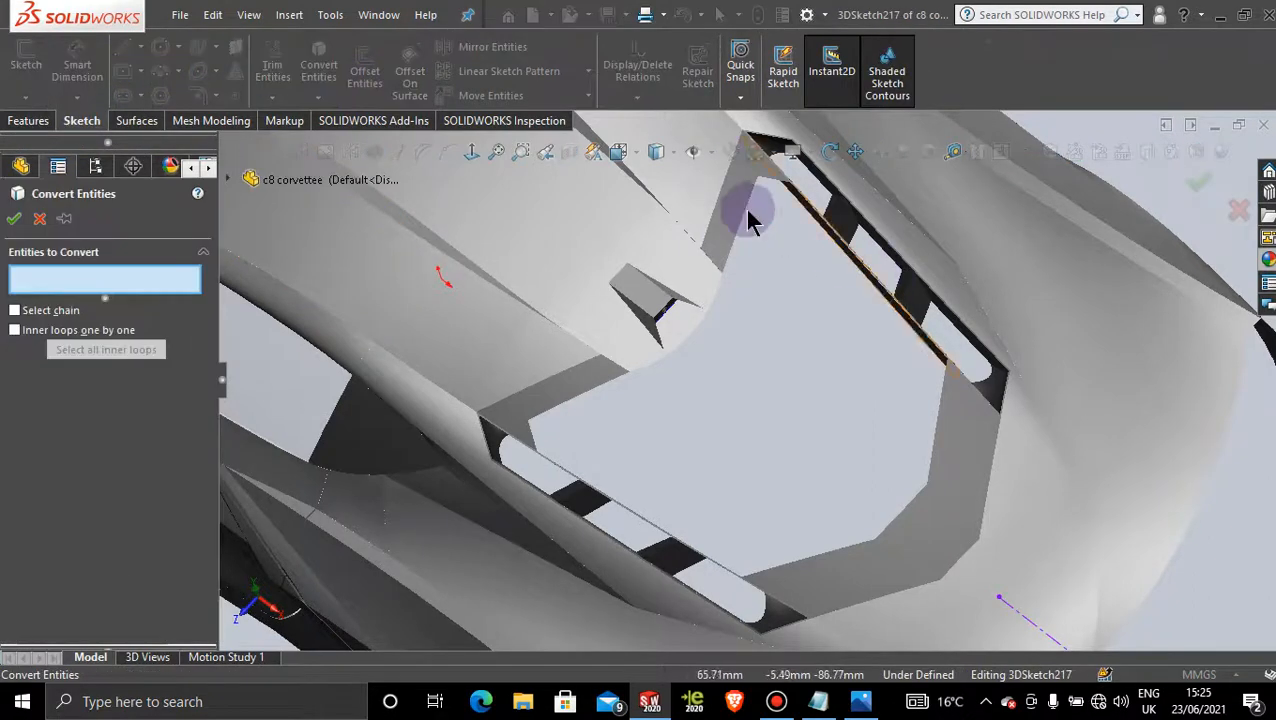
pyautogui.click(746, 220)
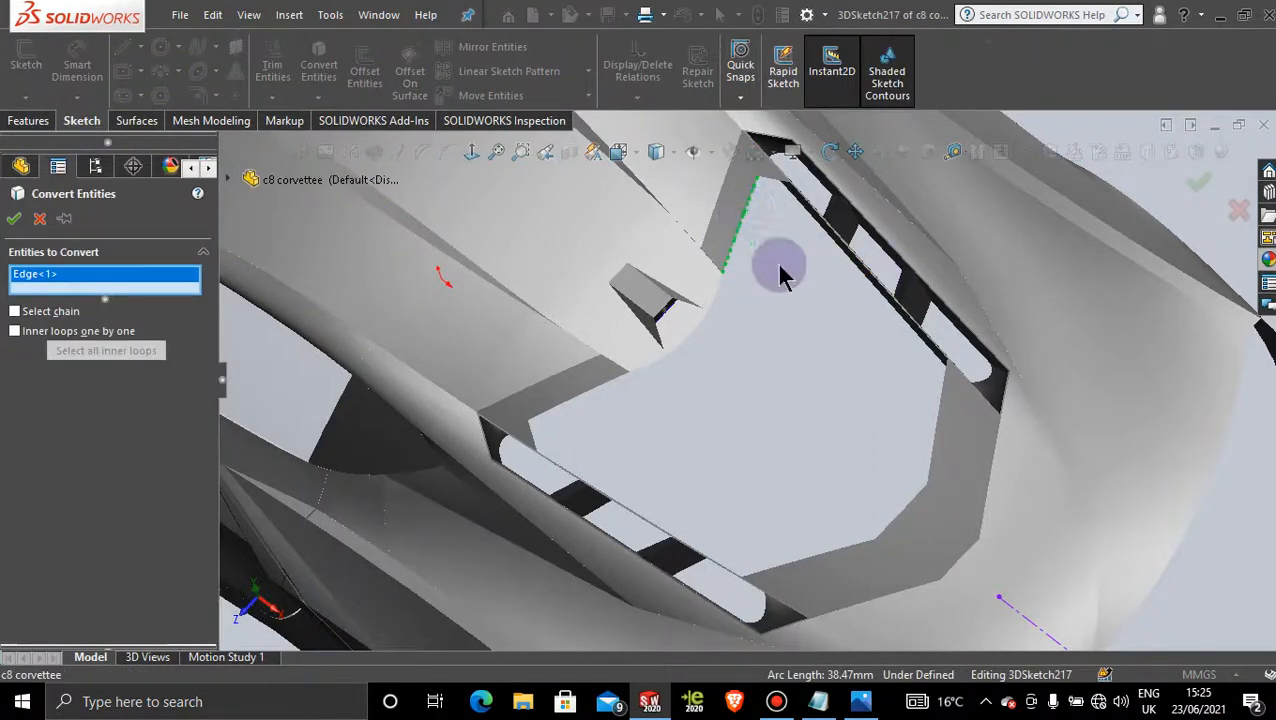
pyautogui.click(718, 291)
pyautogui.scroll(-10, 720, 288)
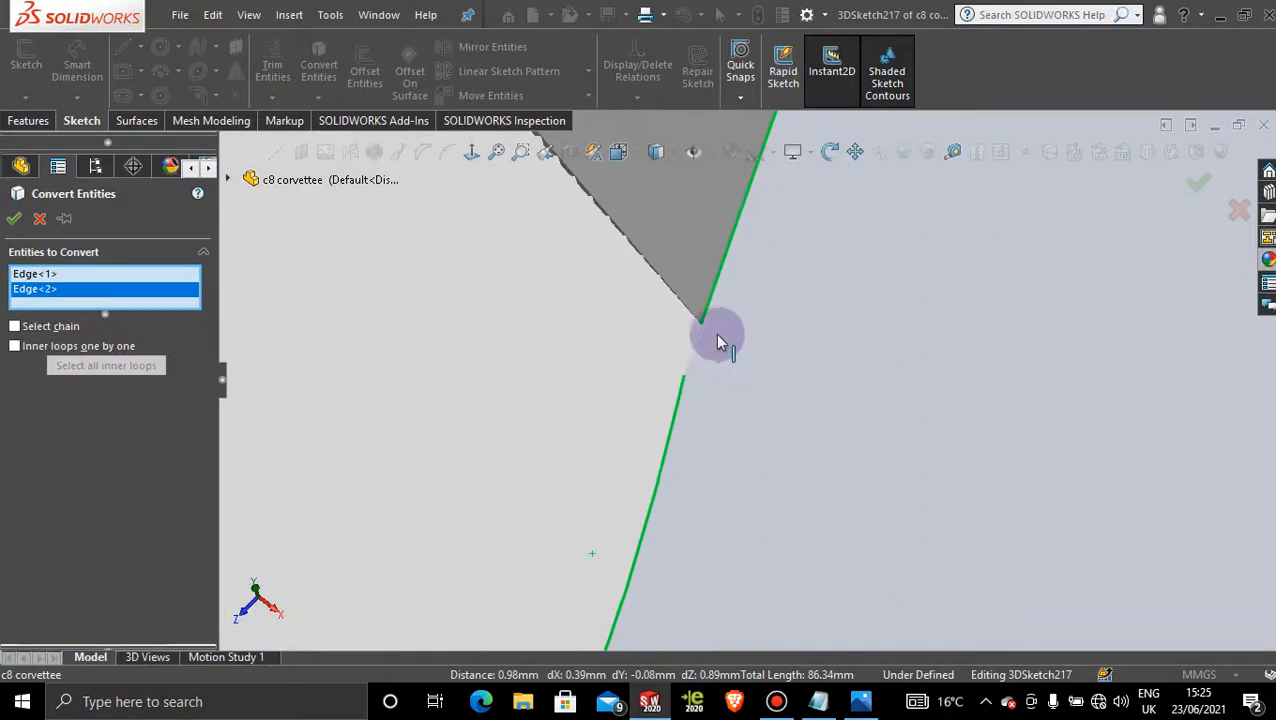
pyautogui.click(696, 341)
pyautogui.scroll(-6, 709, 343)
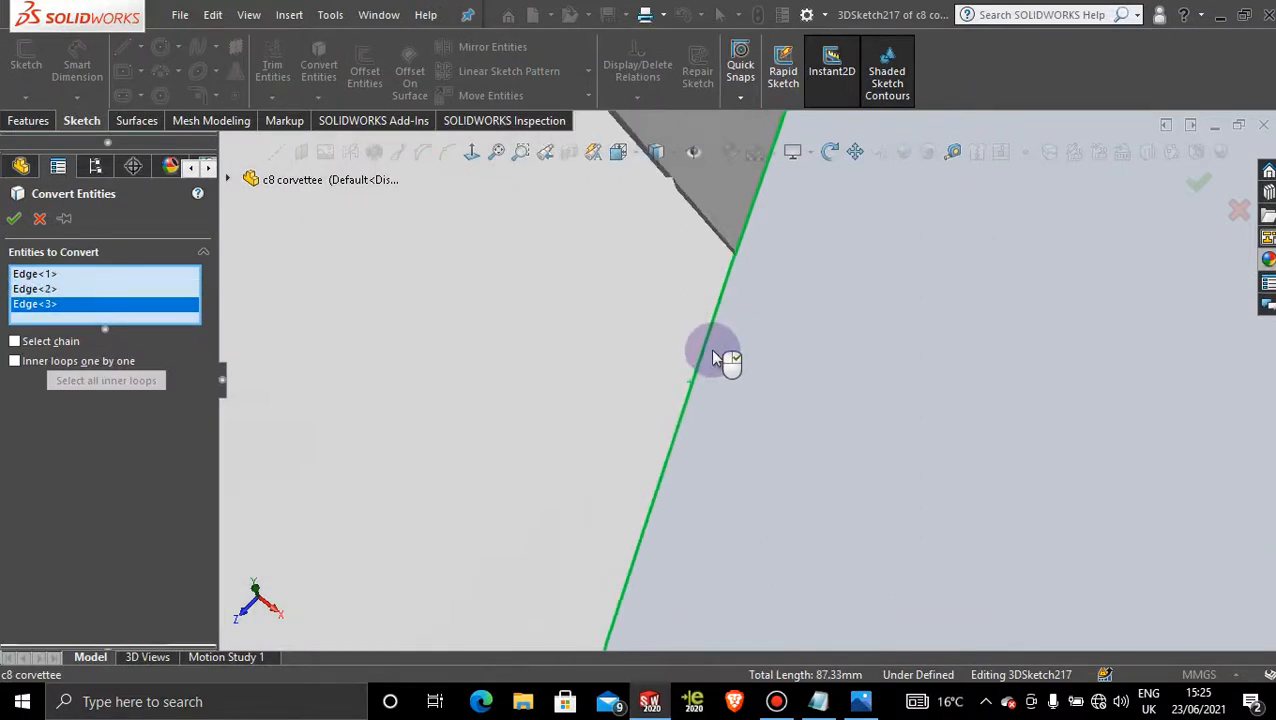
# - Examine the corner where the selected front edges meet and cancel the edge conversion
pyautogui.scroll(-6, 745, 294)
pyautogui.scroll(-5, 650, 276)
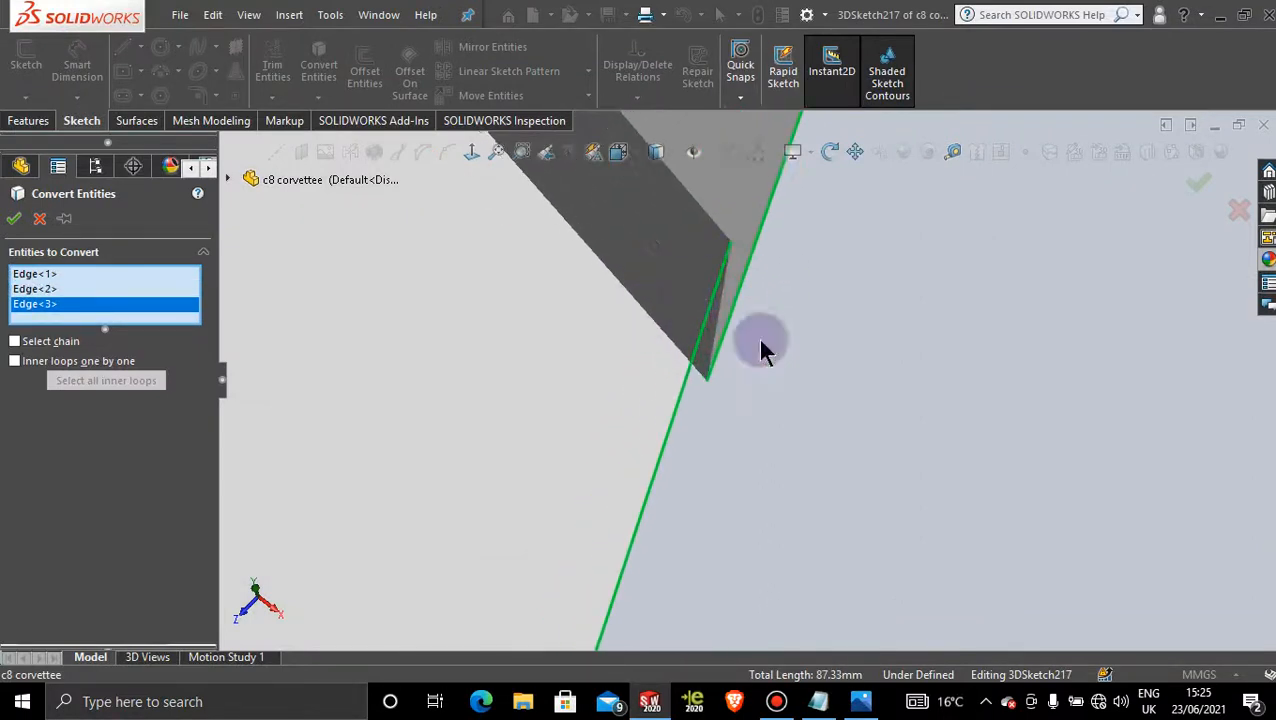
pyautogui.scroll(12, 765, 434)
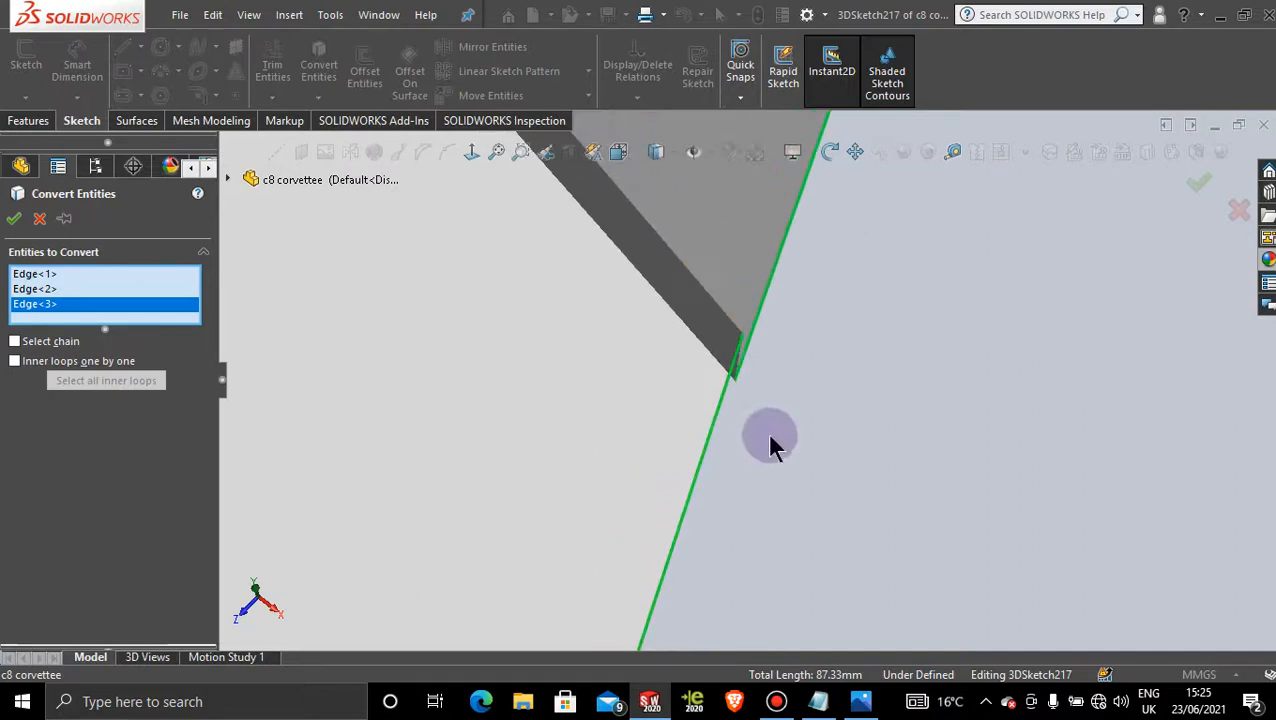
pyautogui.scroll(15, 768, 440)
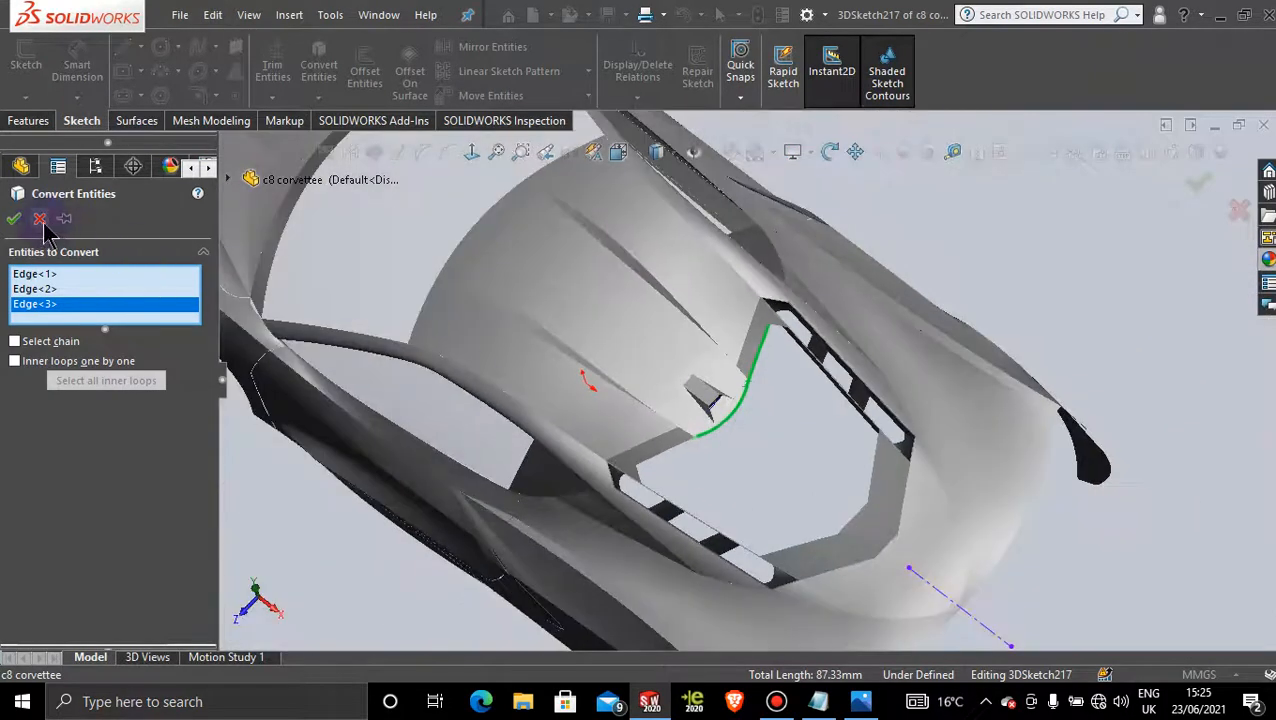
pyautogui.click(40, 219)
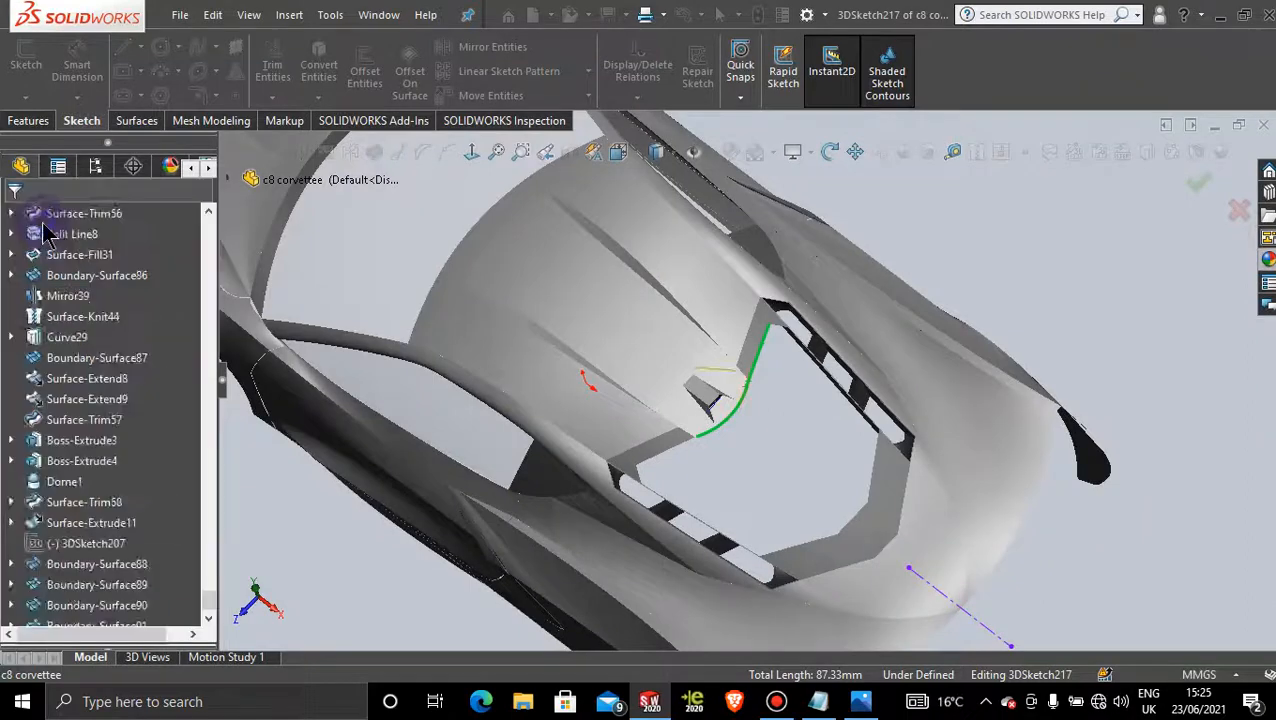
pyautogui.click(776, 701)
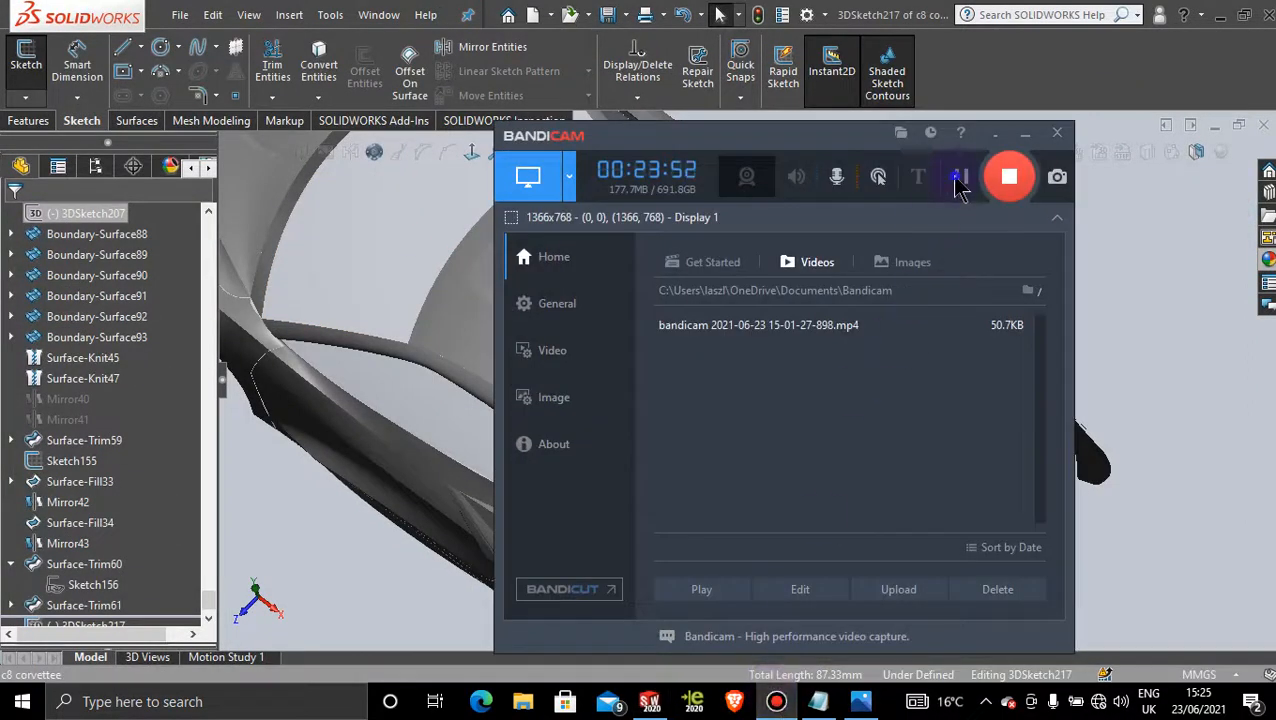
pyautogui.click(1026, 134)
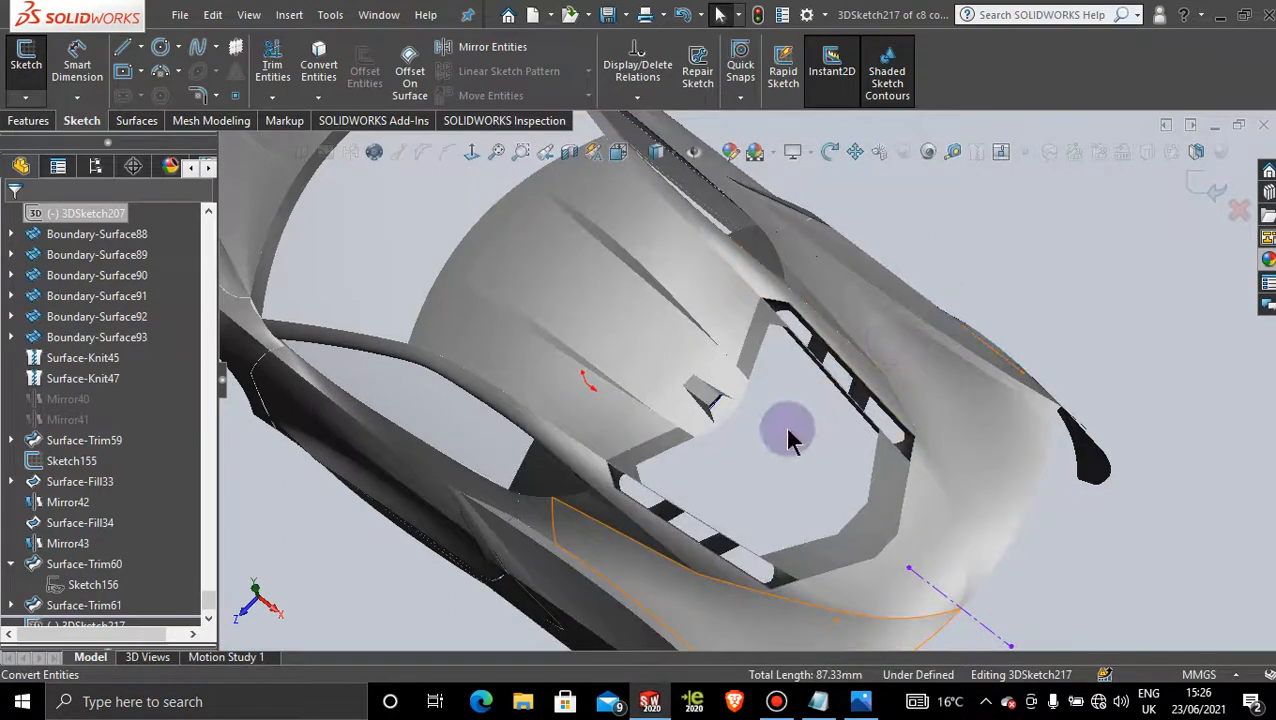
pyautogui.moveTo(789, 433)
pyautogui.mouseDown(button='middle')
pyautogui.moveTo(769, 364)
pyautogui.moveTo(810, 440)
pyautogui.mouseUp(button='middle')
pyautogui.scroll(-5, 808, 428)
pyautogui.scroll(1, 778, 402)
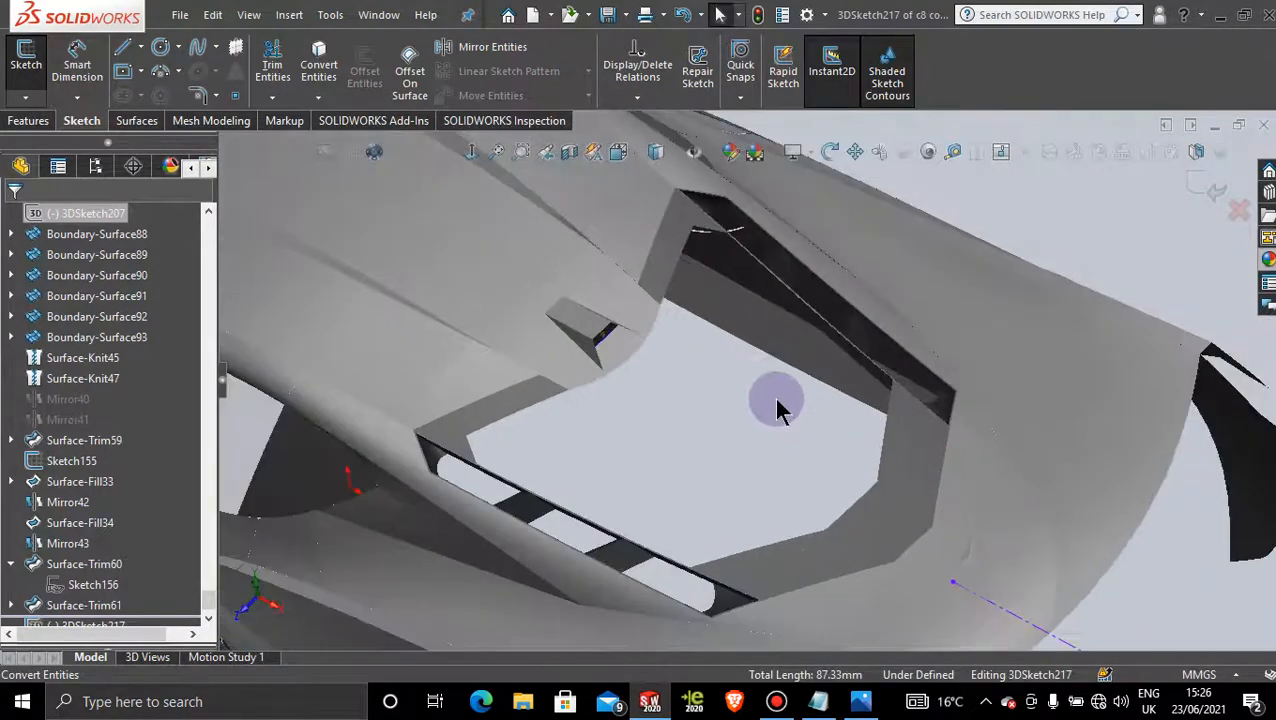
pyautogui.moveTo(777, 401); pyautogui.dragTo(691, 205, button='middle')
pyautogui.moveTo(701, 212); pyautogui.dragTo(733, 348, button='middle')
pyautogui.moveTo(890, 470); pyautogui.dragTo(770, 482, button='middle')
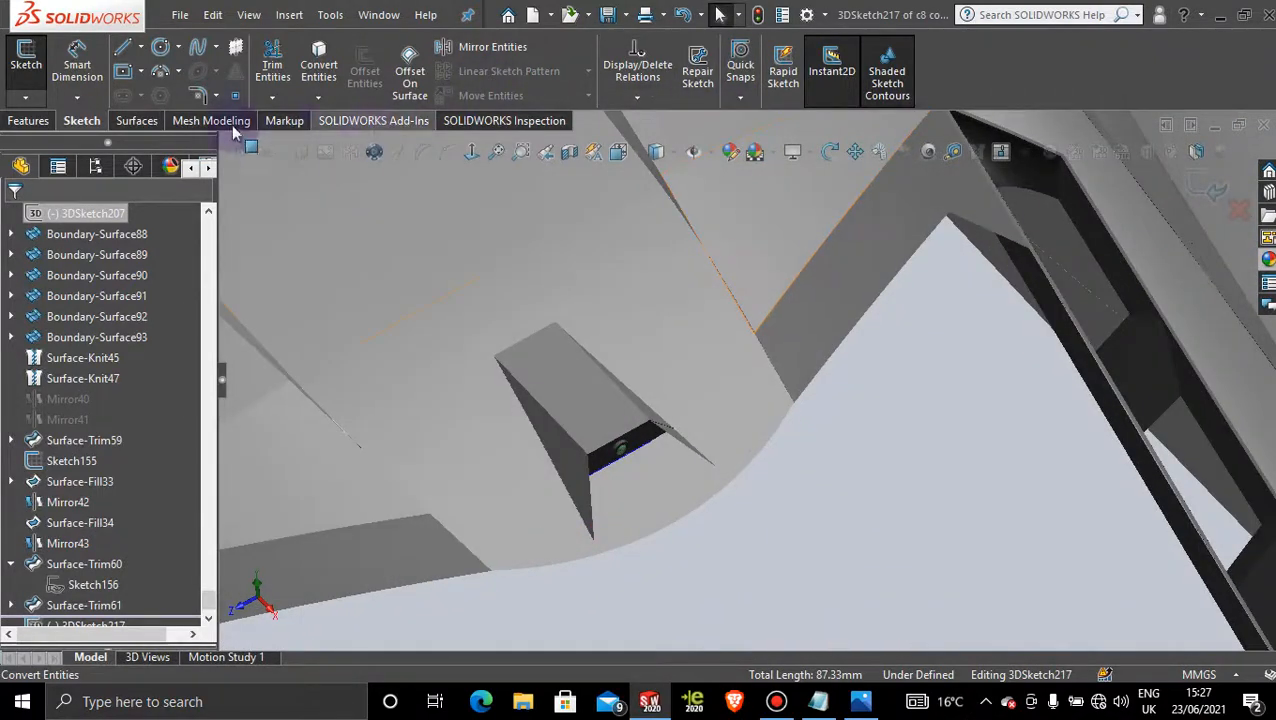
# - Exit the 3D sketch and knit the slotted vent's side strip, Surface-Trim58[1], to the adjoining front lip surface, Surface-Trim60[3]
pyautogui.click(138, 121)
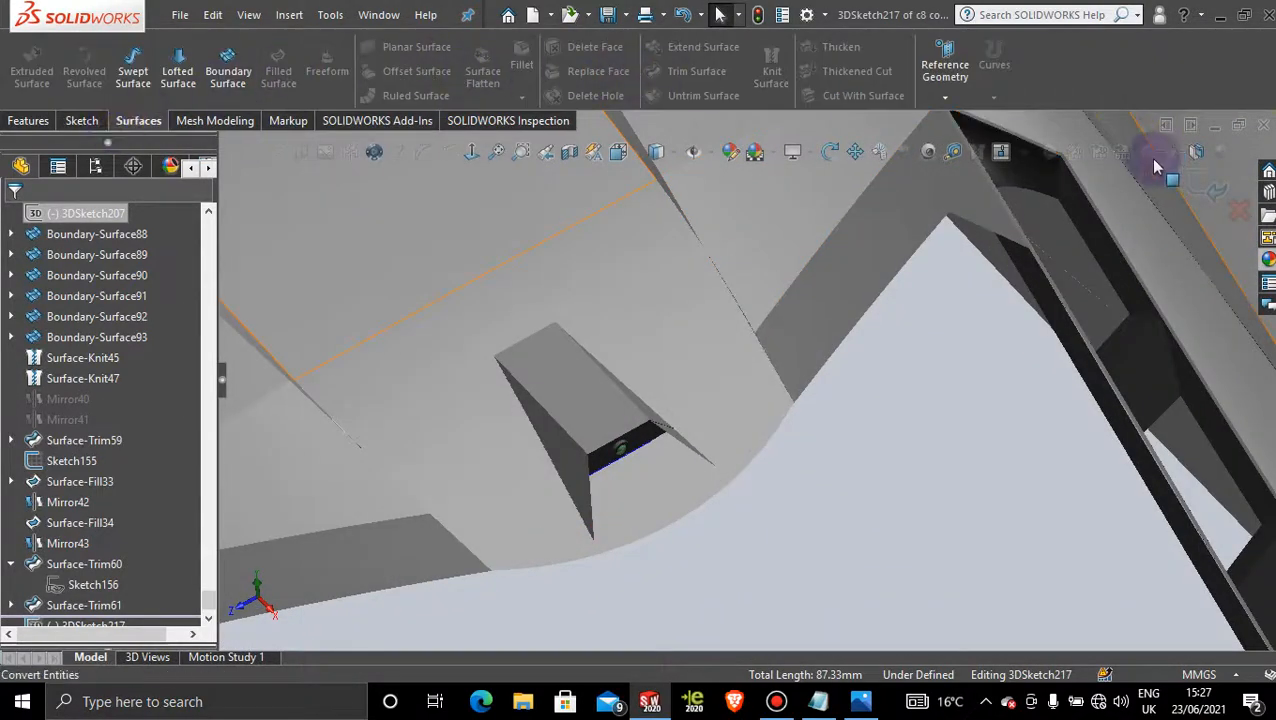
pyautogui.click(1204, 181)
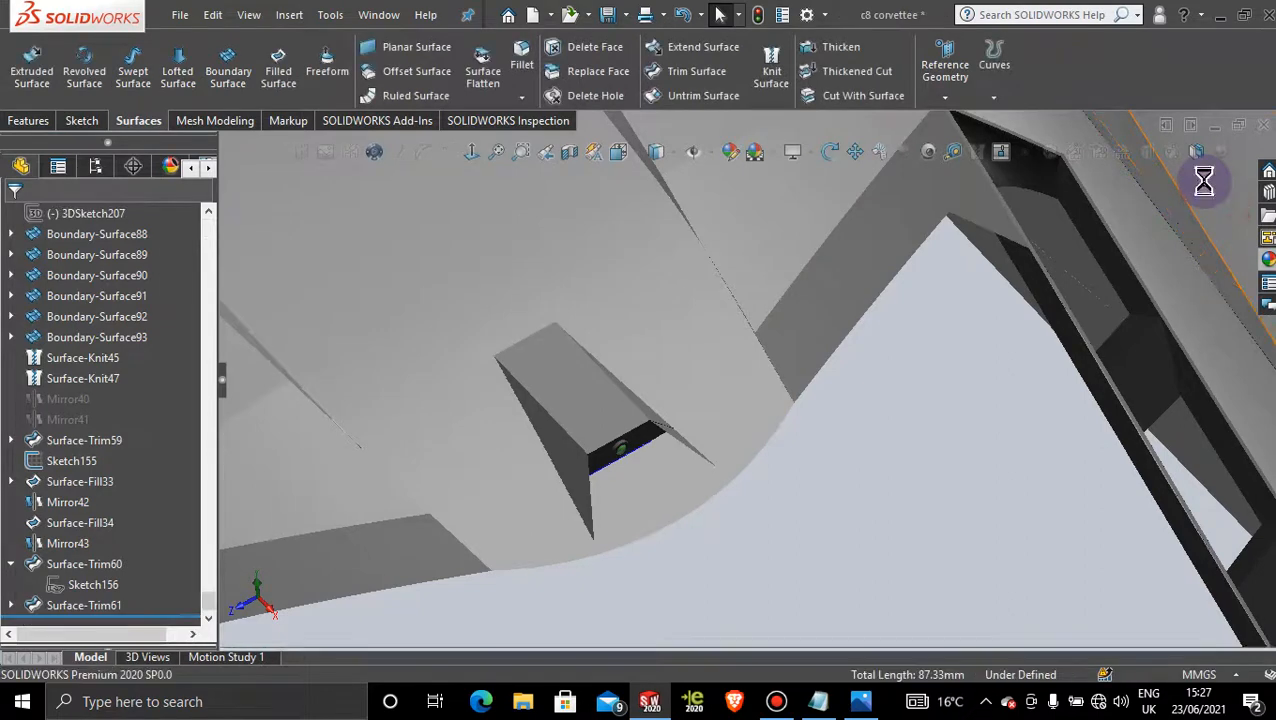
pyautogui.moveTo(937, 336)
pyautogui.mouseDown(button='middle')
pyautogui.moveTo(968, 418)
pyautogui.moveTo(942, 409)
pyautogui.mouseUp(button='middle')
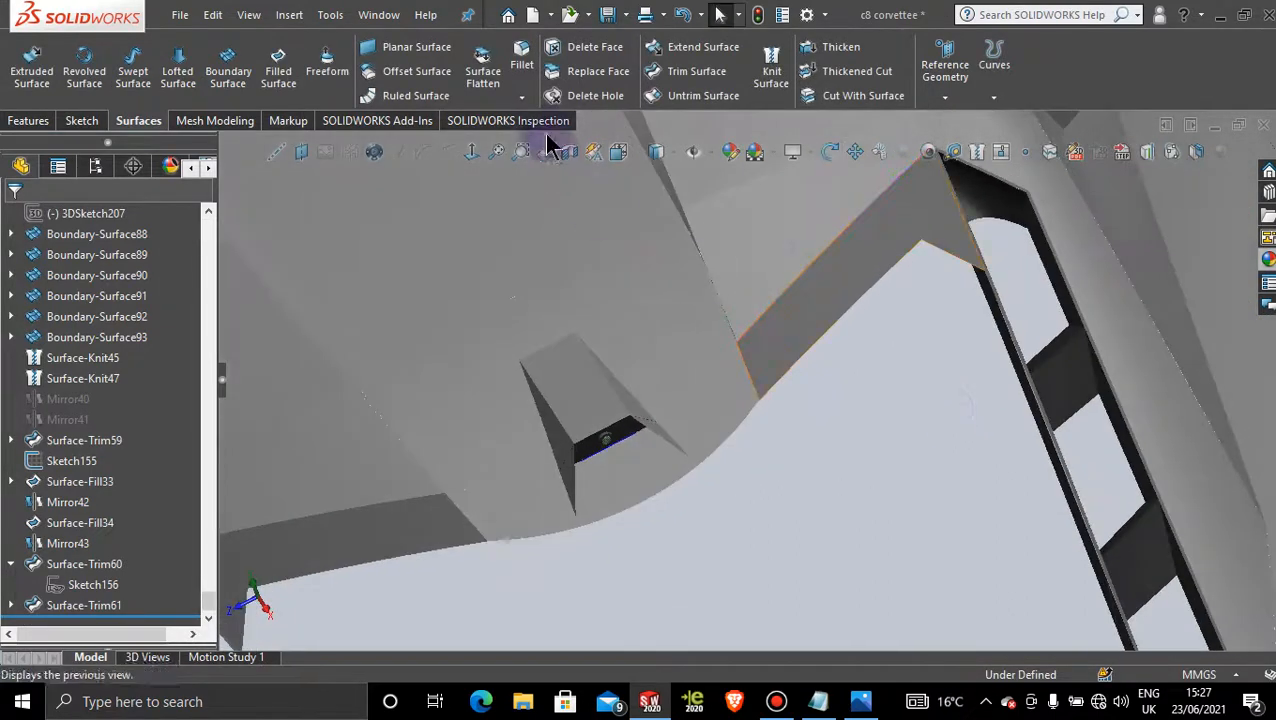
pyautogui.scroll(-5, 973, 314)
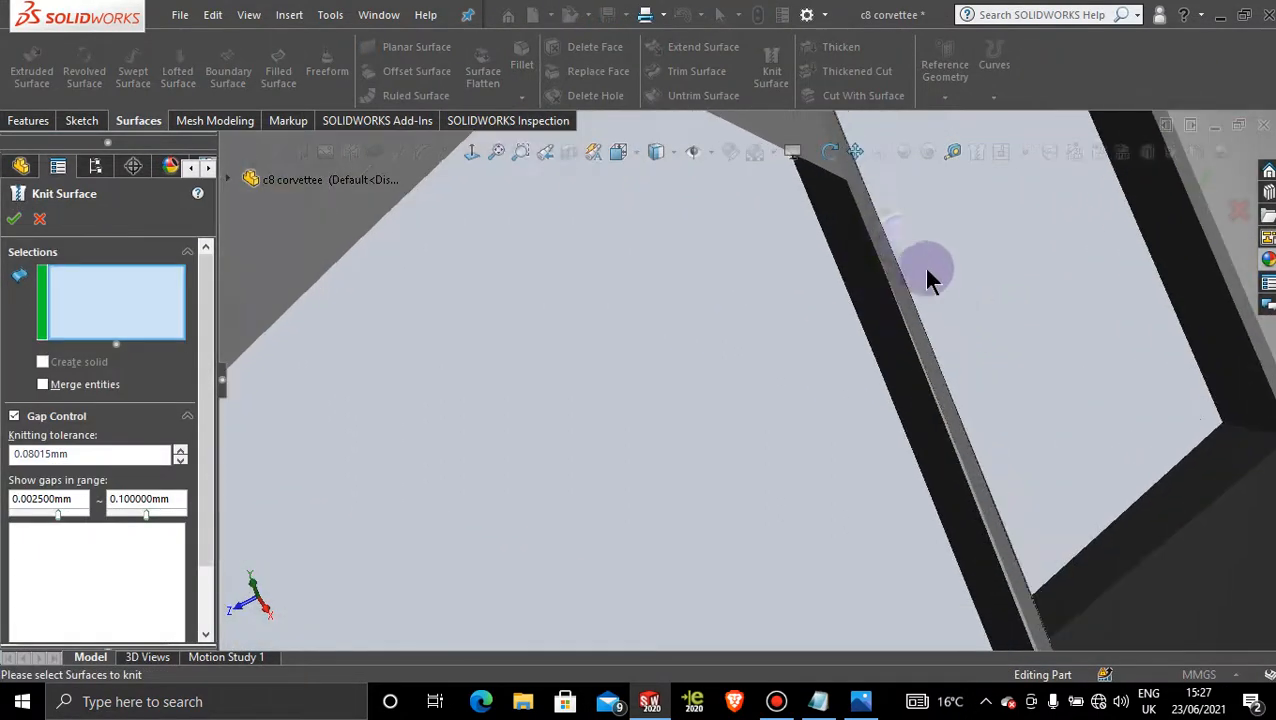
pyautogui.click(893, 256)
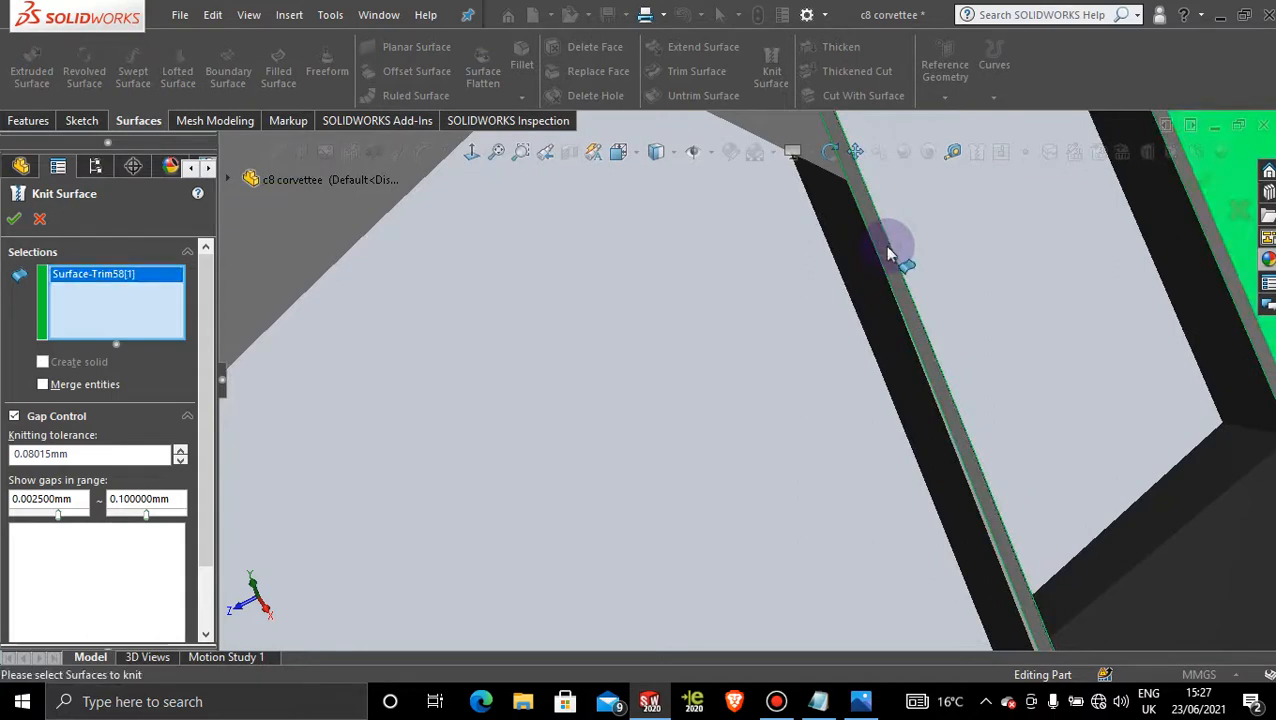
pyautogui.scroll(3, 885, 256)
pyautogui.click(752, 221)
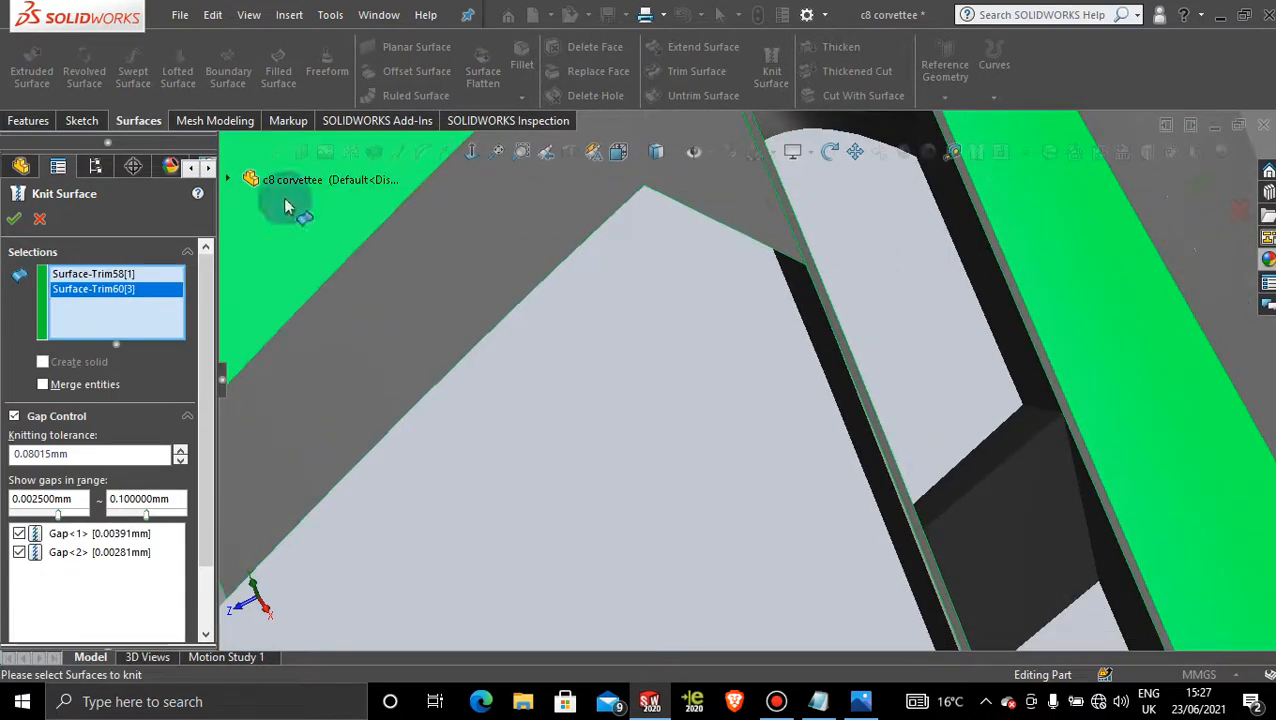
pyautogui.click(14, 221)
# - Knit the joined strip and front lip to the rear lip surface, Split Line8[2], at the far end of the slotted vents
pyautogui.moveTo(427, 379); pyautogui.dragTo(716, 527, button='middle')
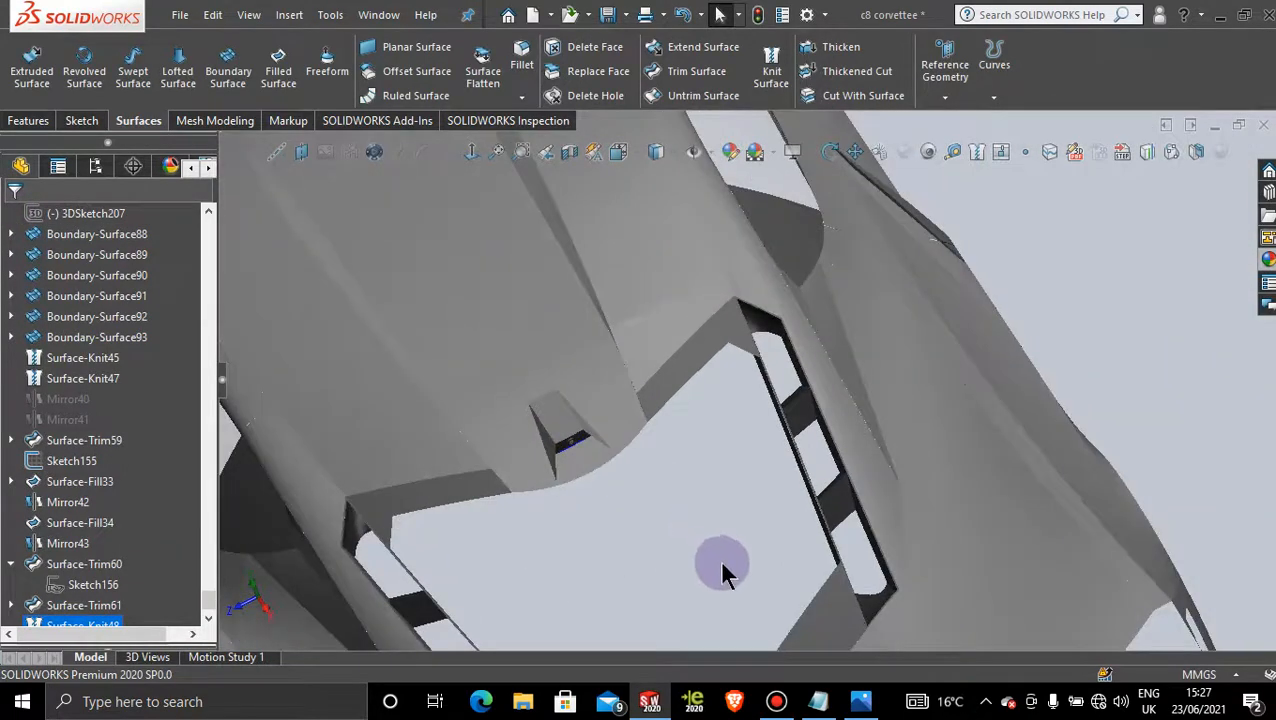
pyautogui.moveTo(725, 572); pyautogui.dragTo(792, 535, button='middle')
pyautogui.click(768, 68)
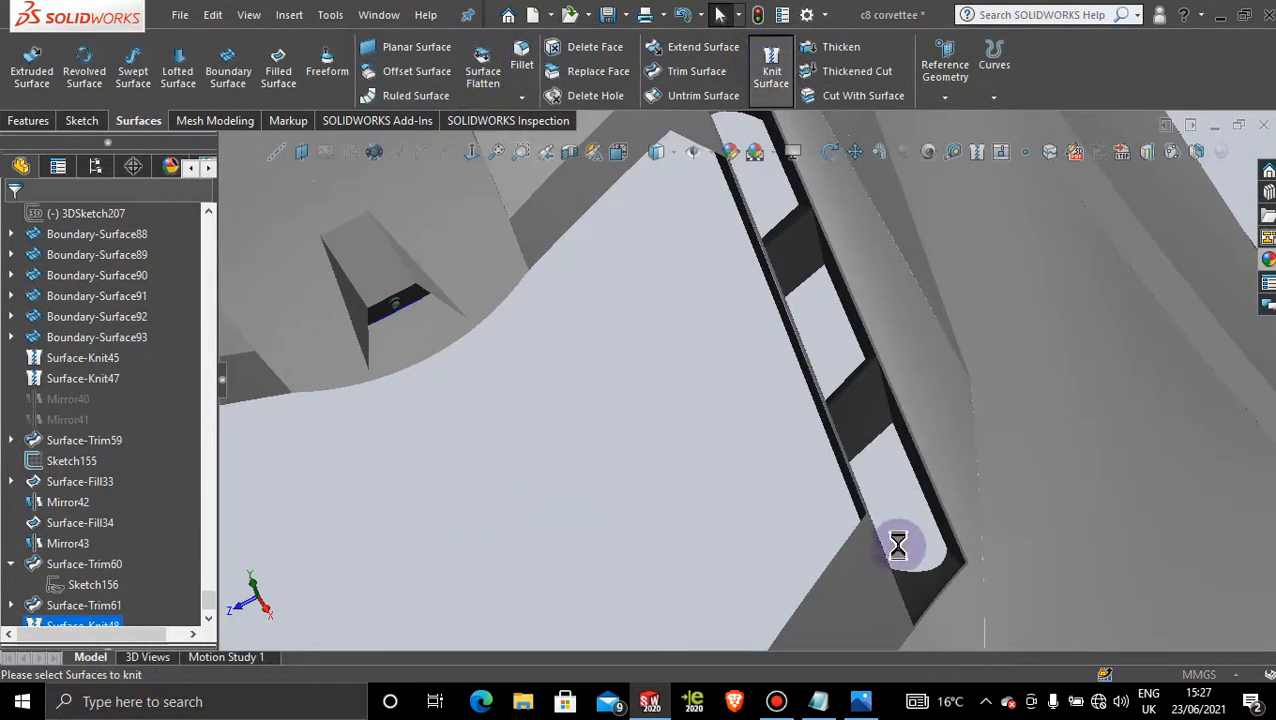
pyautogui.click(860, 548)
pyautogui.scroll(-5, 860, 546)
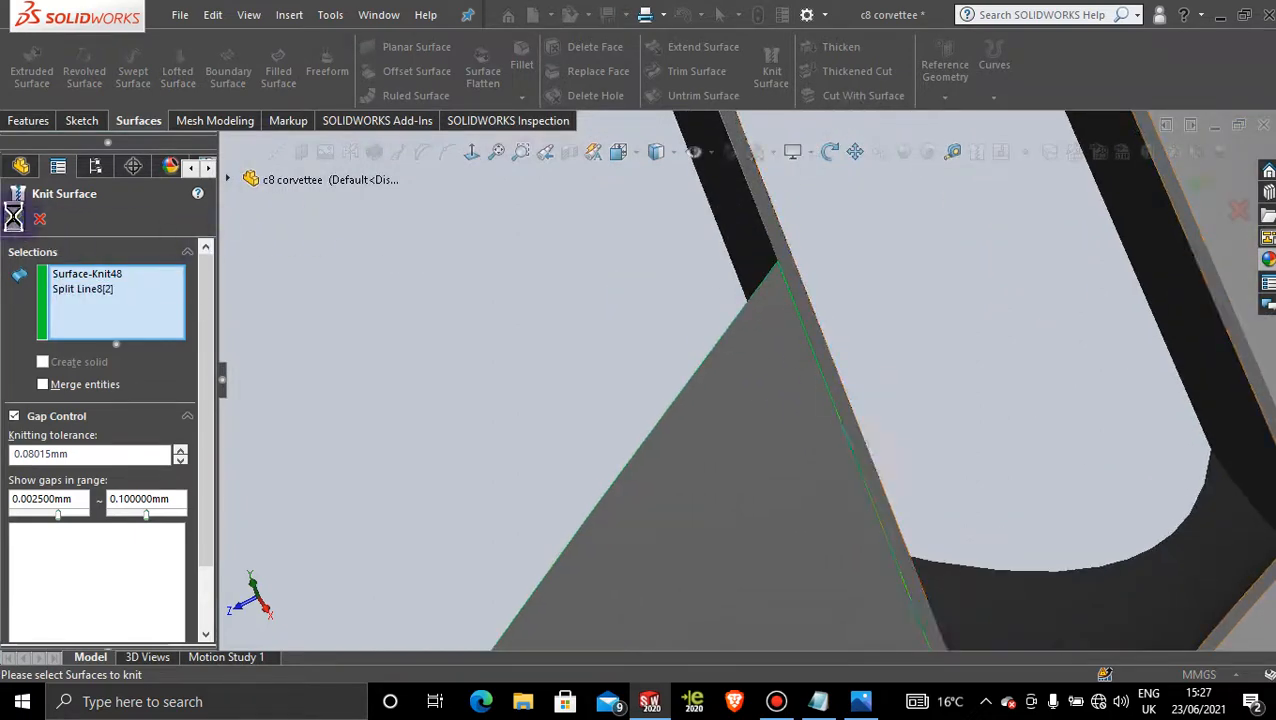
# - Try to knit the joined lip surfaces to the opposite side's vent strip, Surface-Trim58[2], and cancel the knit
pyautogui.moveTo(580, 492); pyautogui.dragTo(678, 510, button='middle')
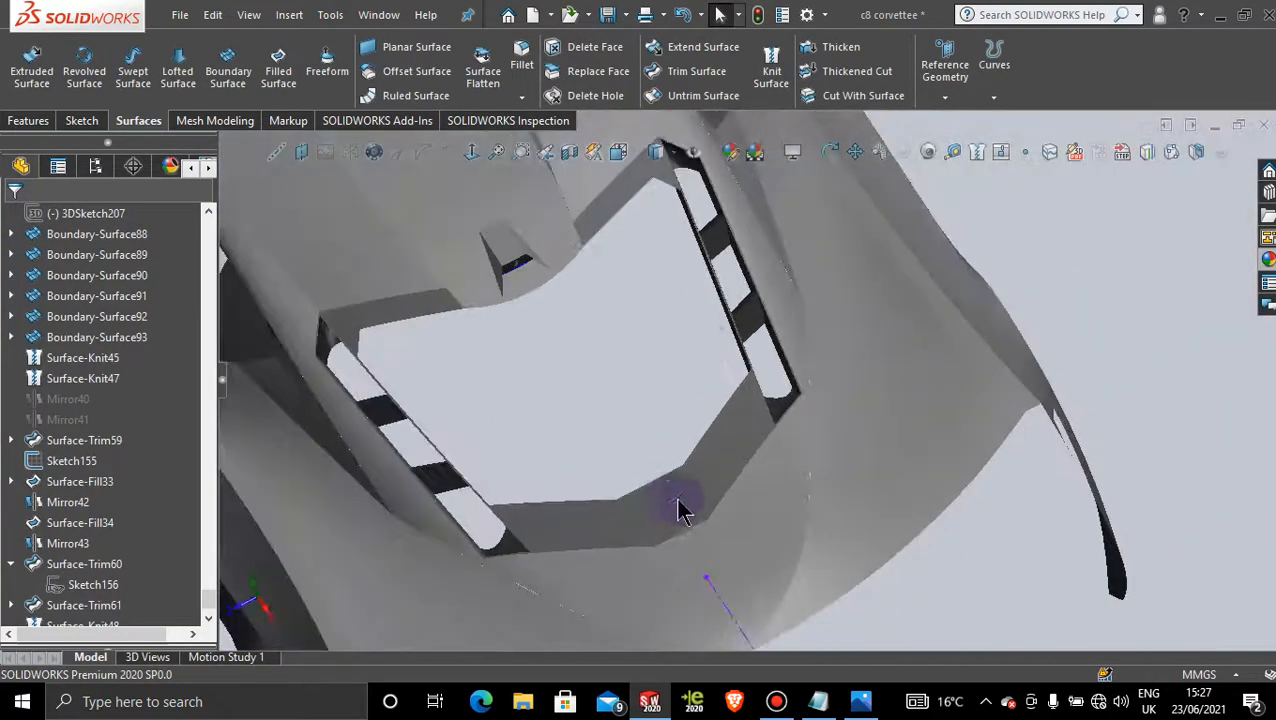
pyautogui.click(771, 65)
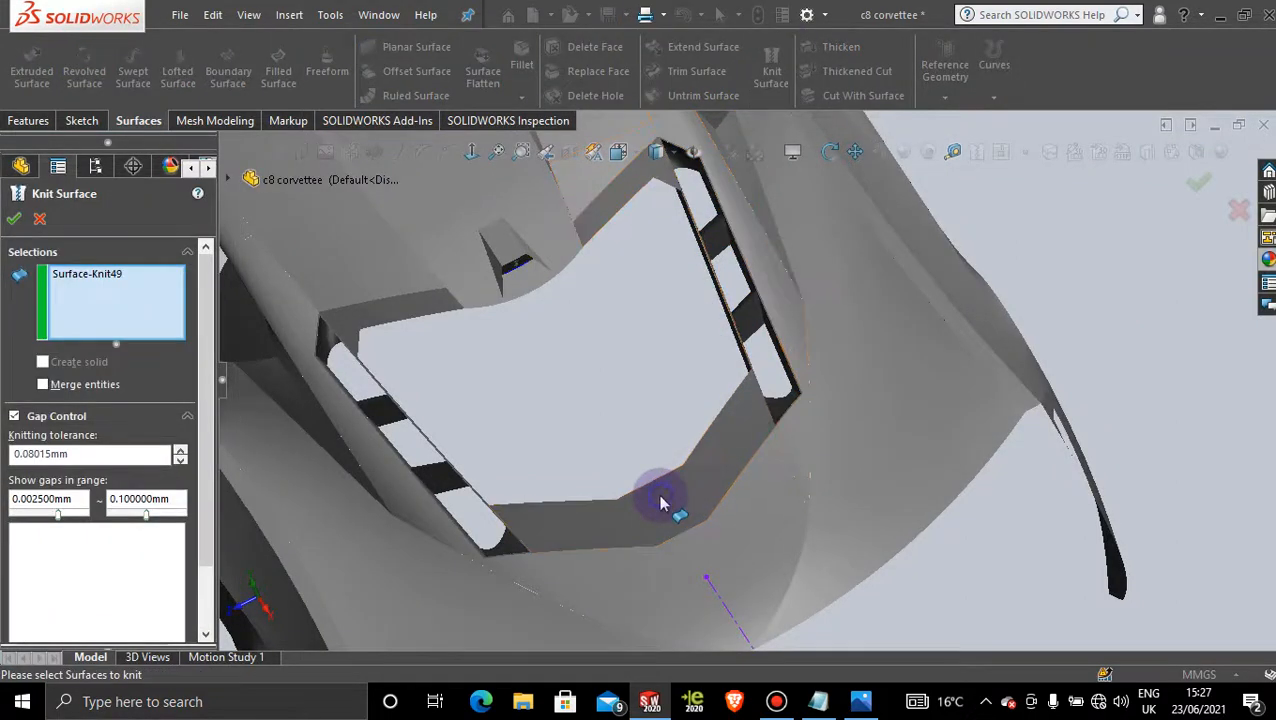
pyautogui.scroll(-5, 541, 524)
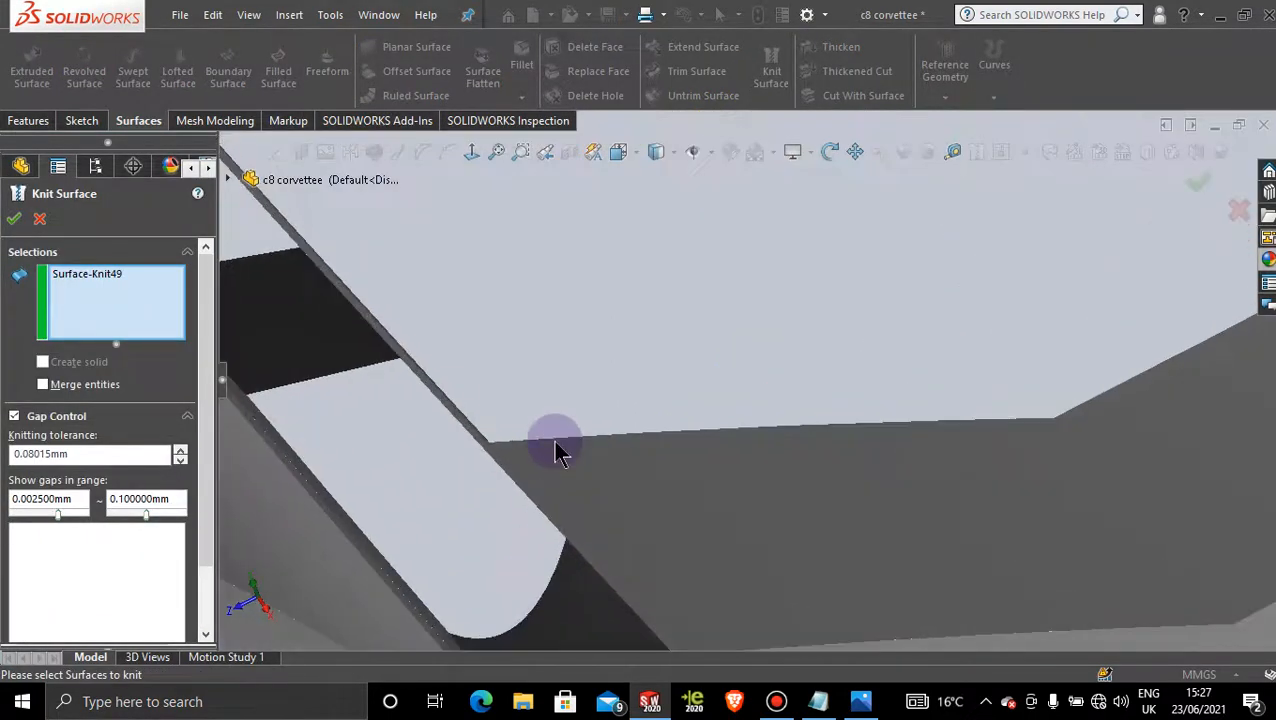
pyautogui.scroll(-3, 555, 450)
pyautogui.click(416, 400)
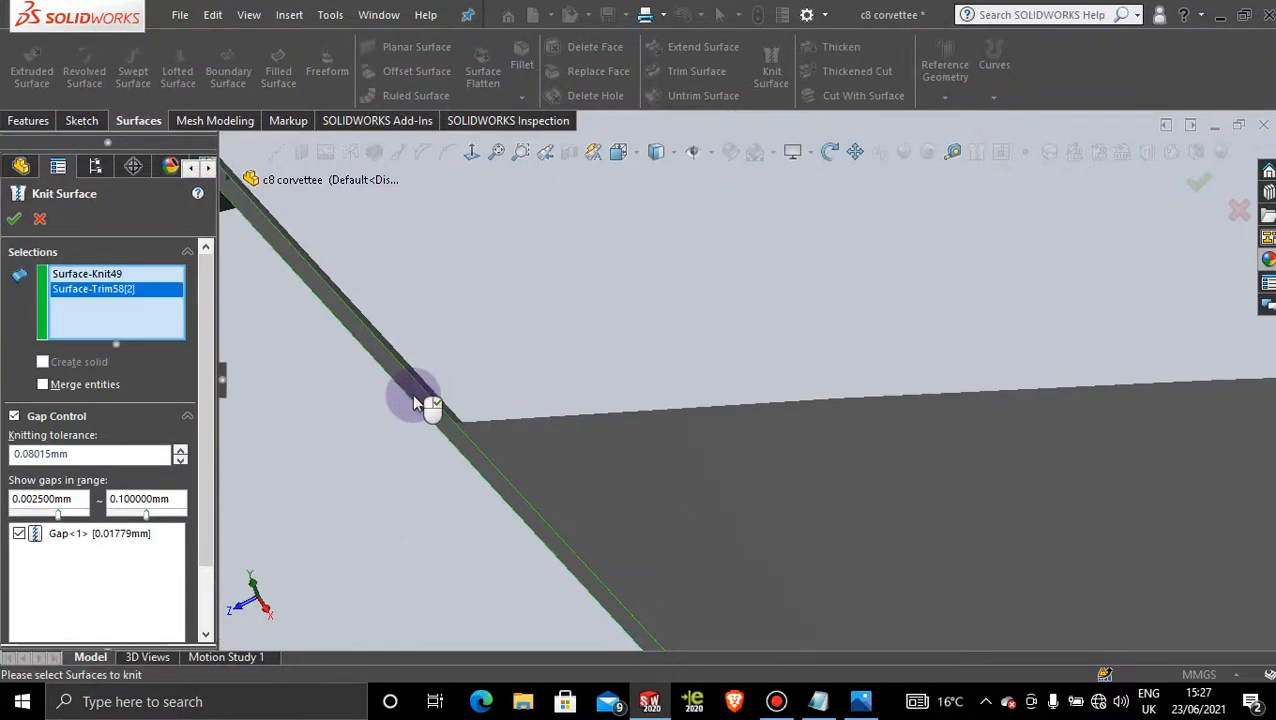
pyautogui.click(17, 222)
pyautogui.click(39, 219)
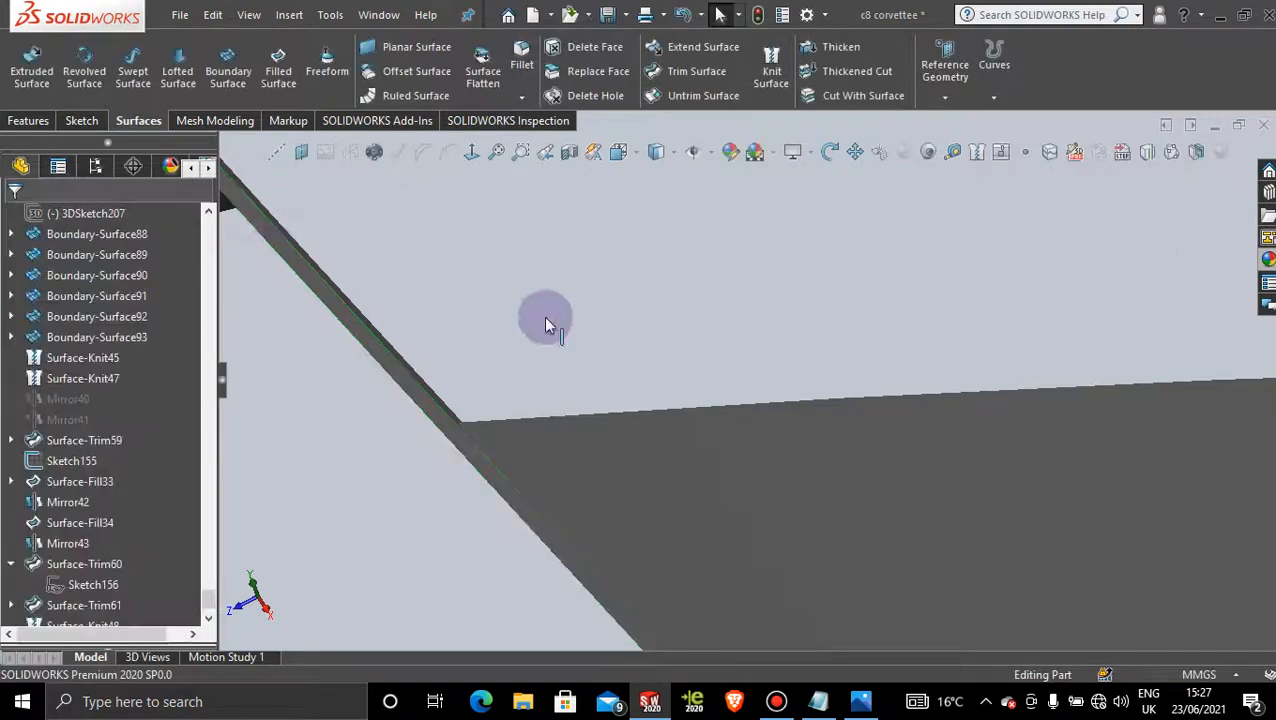
# - Try to knit the joined lip surfaces with Surface-Trim60[2] and Surface-Trim56 around the small central scoop, and cancel the knit
pyautogui.moveTo(543, 316); pyautogui.dragTo(769, 185, button='middle')
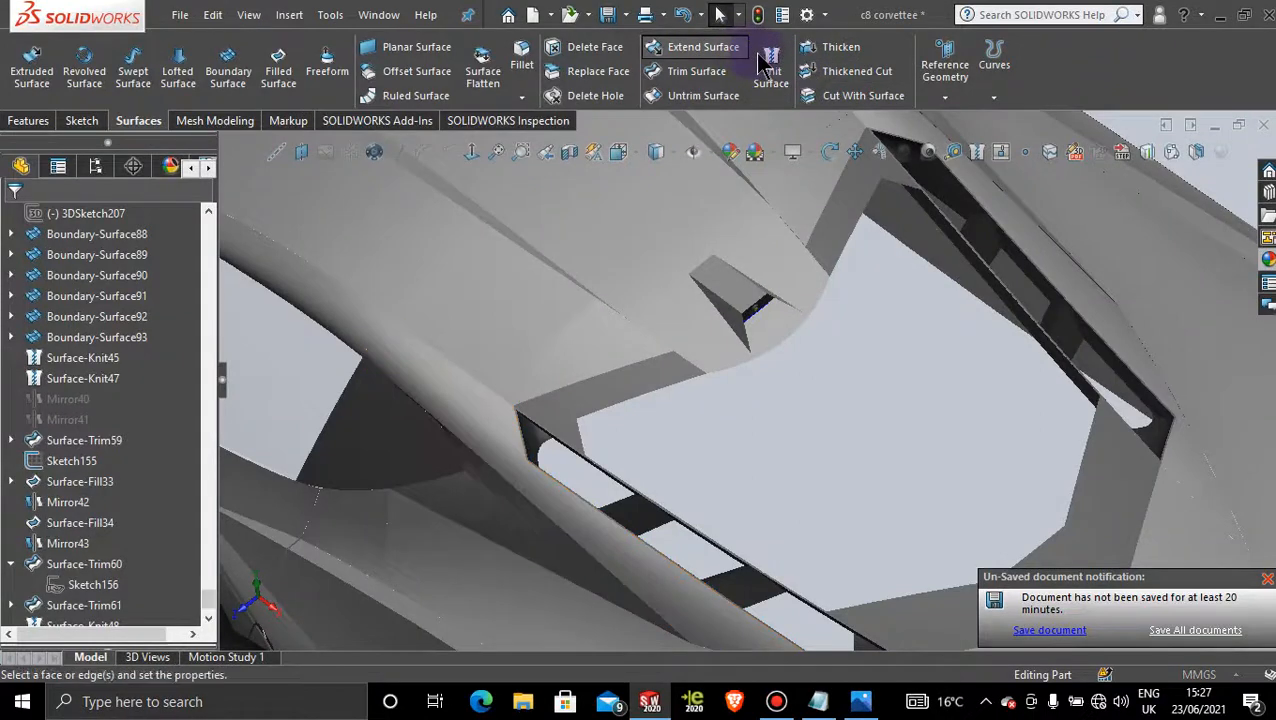
pyautogui.click(44, 222)
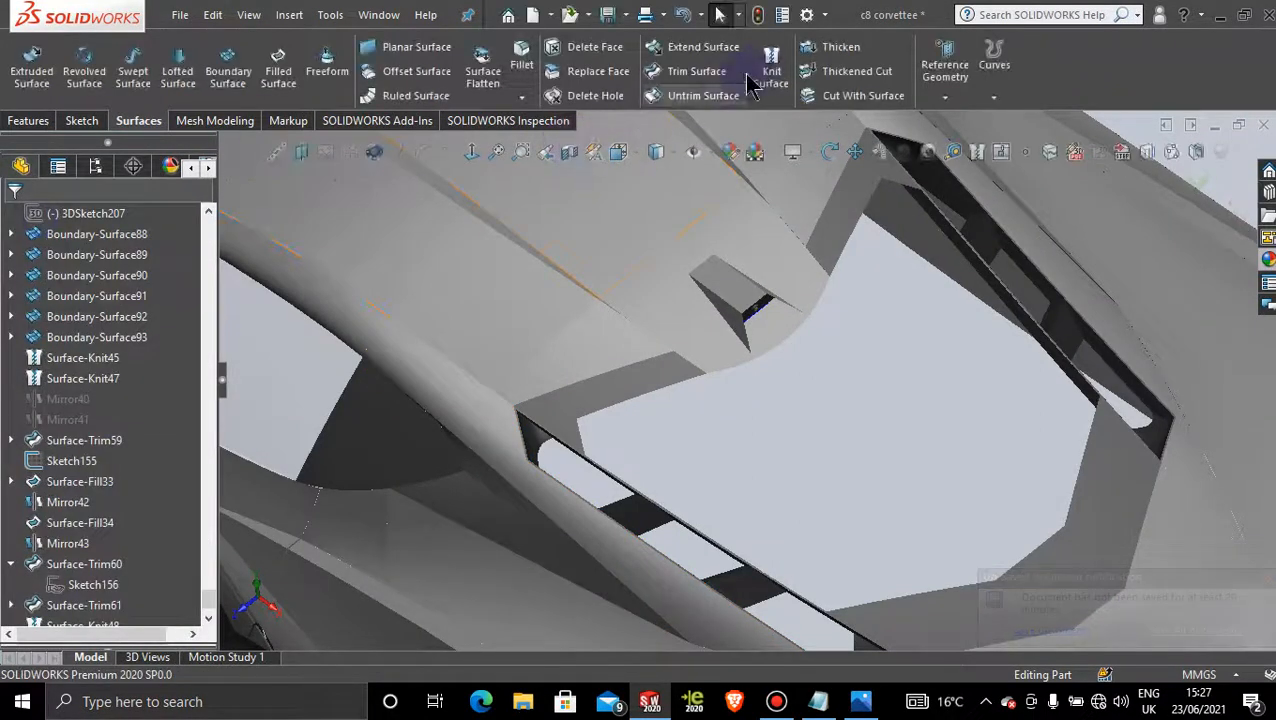
pyautogui.click(768, 72)
pyautogui.scroll(-4, 820, 285)
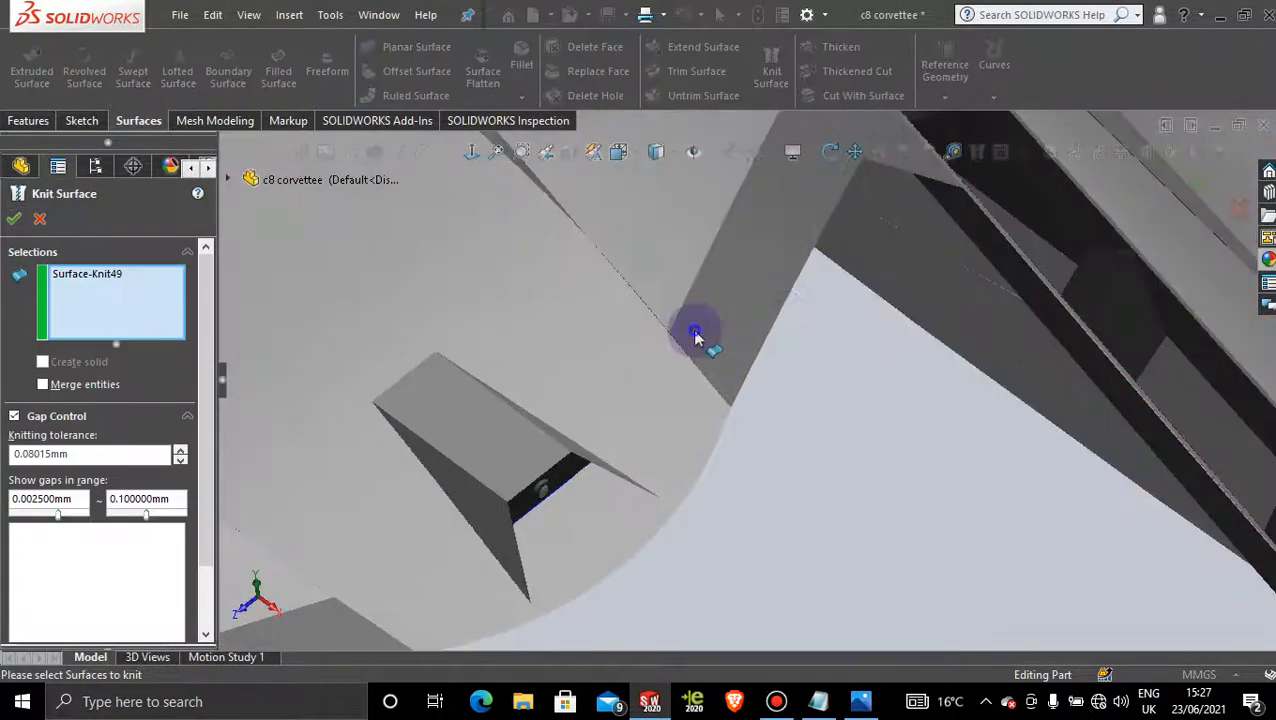
pyautogui.click(682, 412)
pyautogui.click(703, 382)
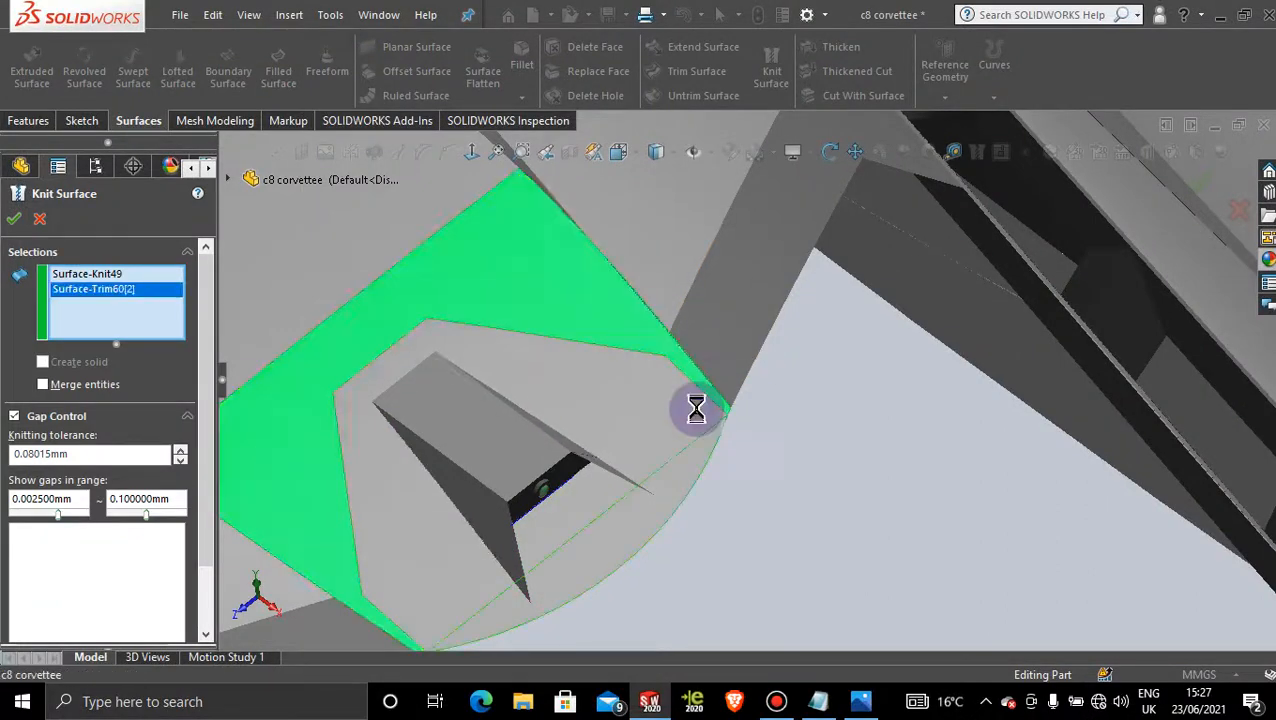
pyautogui.click(604, 418)
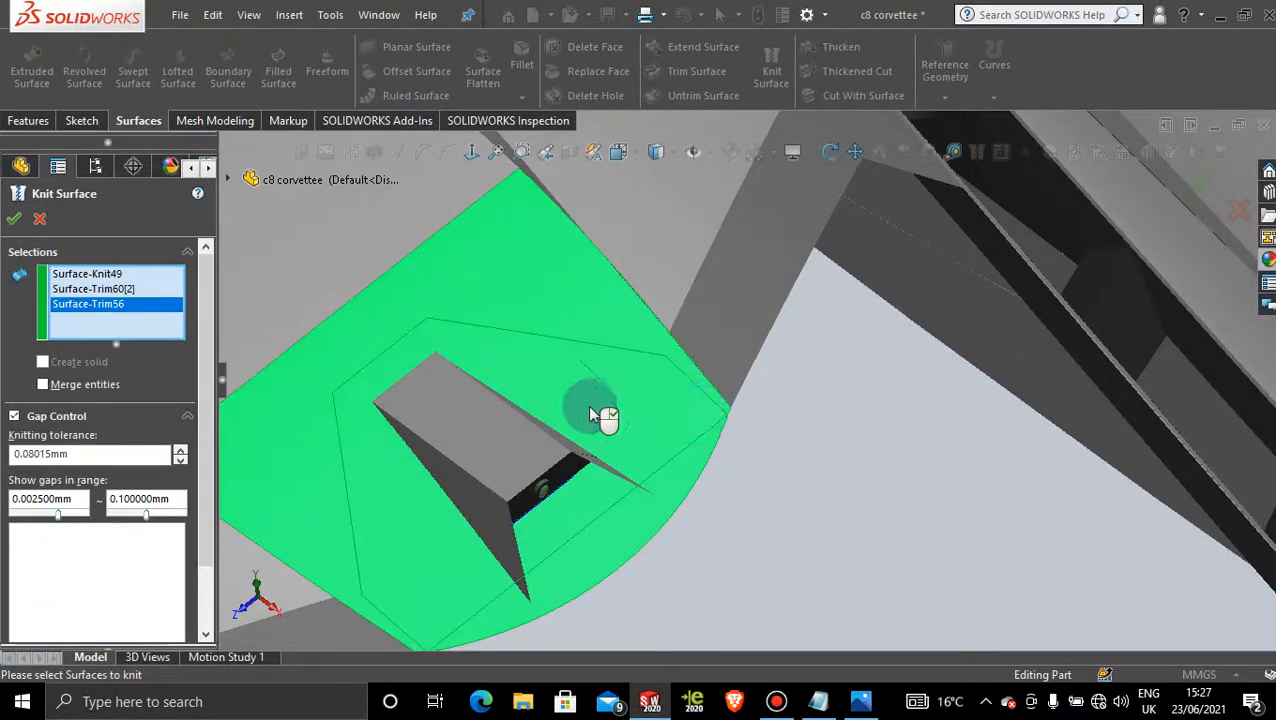
pyautogui.click(12, 224)
pyautogui.click(39, 218)
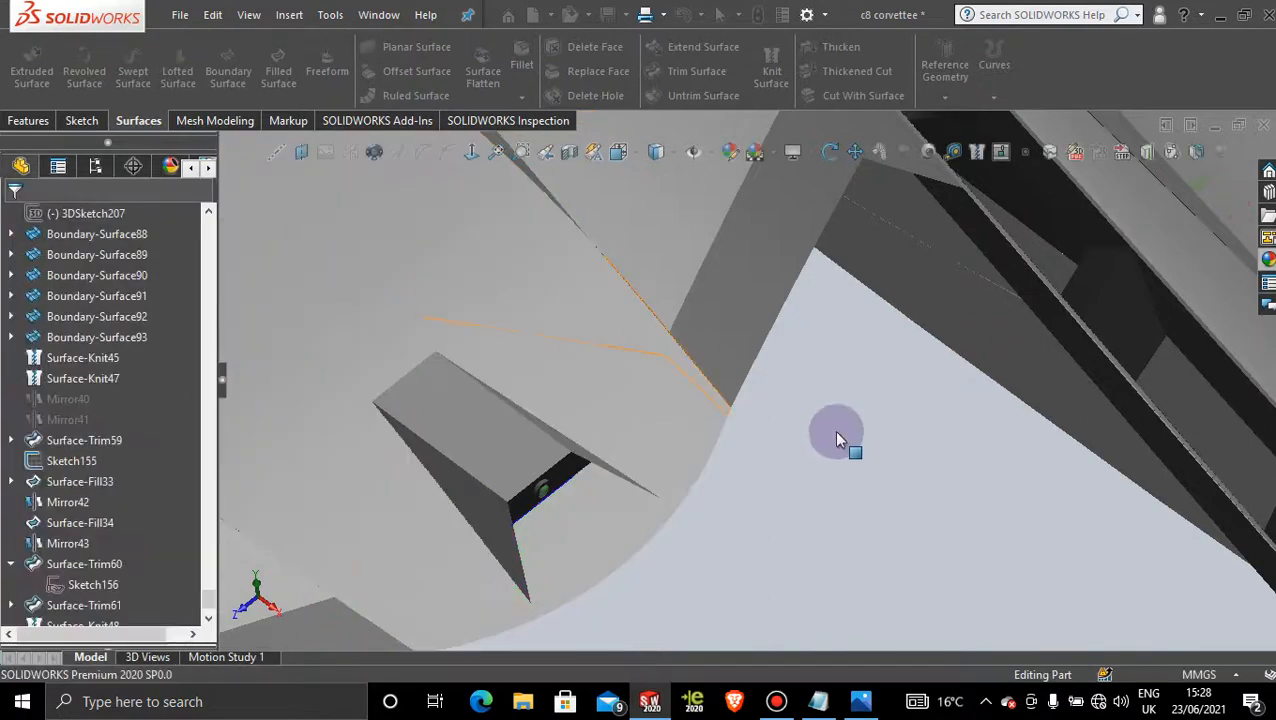
# - In a new 3D sketch, draw a four-point spline along the opening's short edge from the slotted vent strip to the front corner
pyautogui.moveTo(746, 475); pyautogui.dragTo(698, 468, button='middle')
pyautogui.scroll(6, 410, 480)
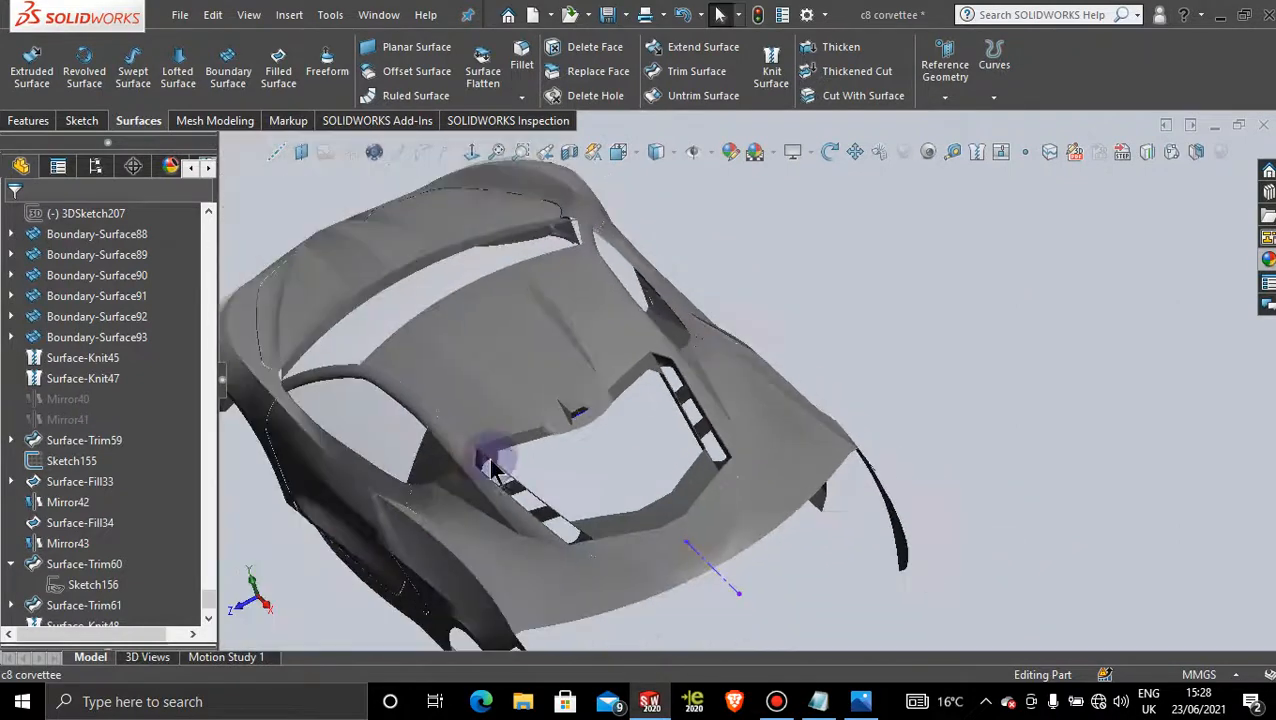
pyautogui.scroll(-4, 585, 456)
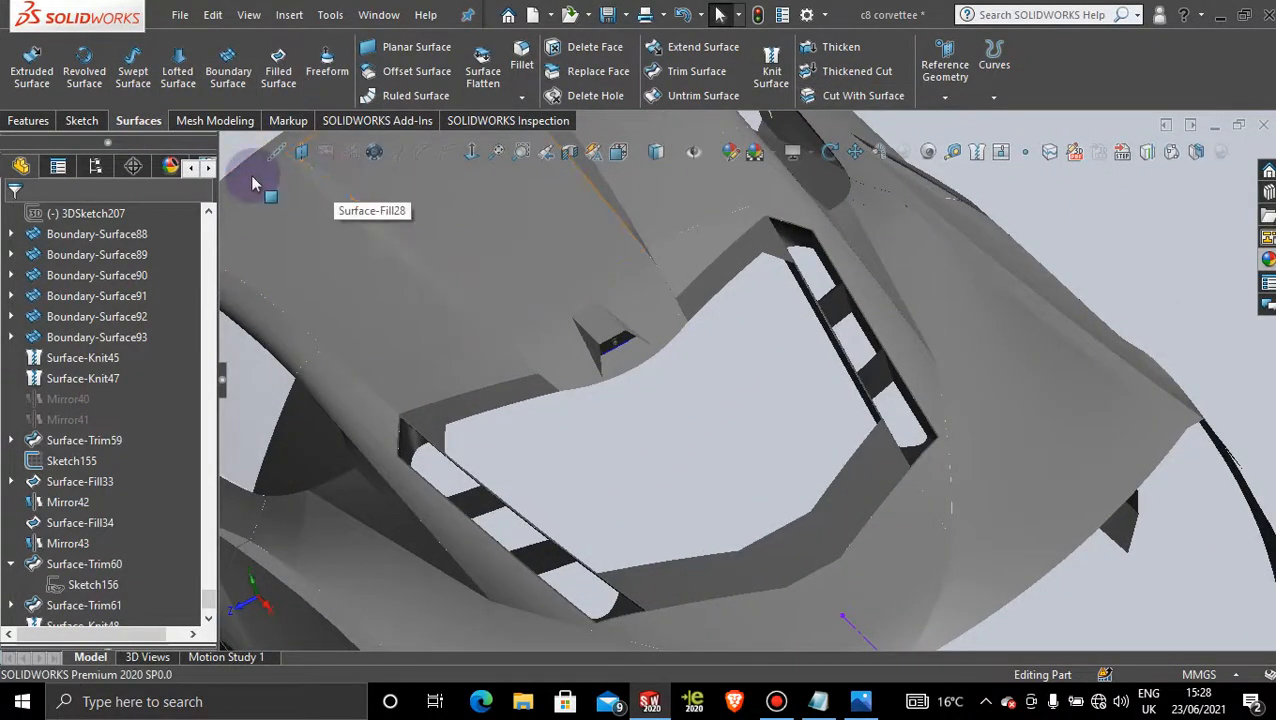
pyautogui.click(82, 120)
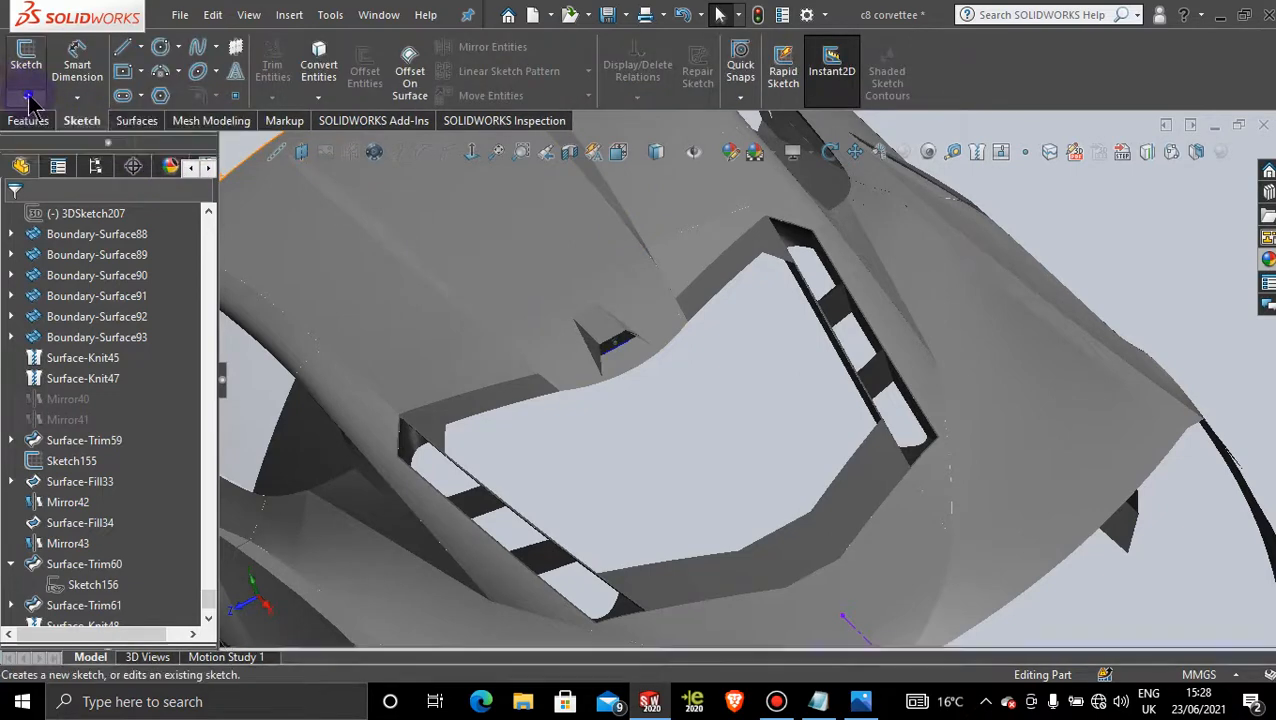
pyautogui.click(25, 97)
pyautogui.click(70, 140)
pyautogui.click(197, 47)
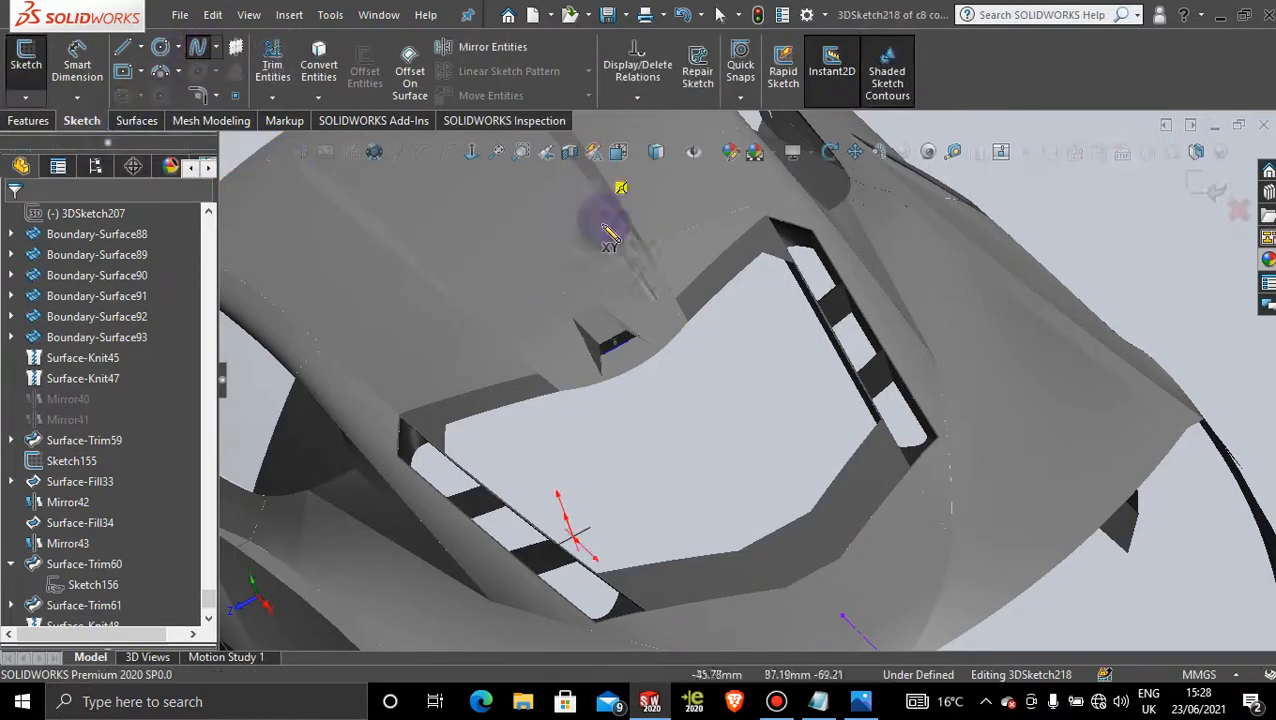
pyautogui.scroll(-5, 745, 308)
pyautogui.scroll(-2, 745, 308)
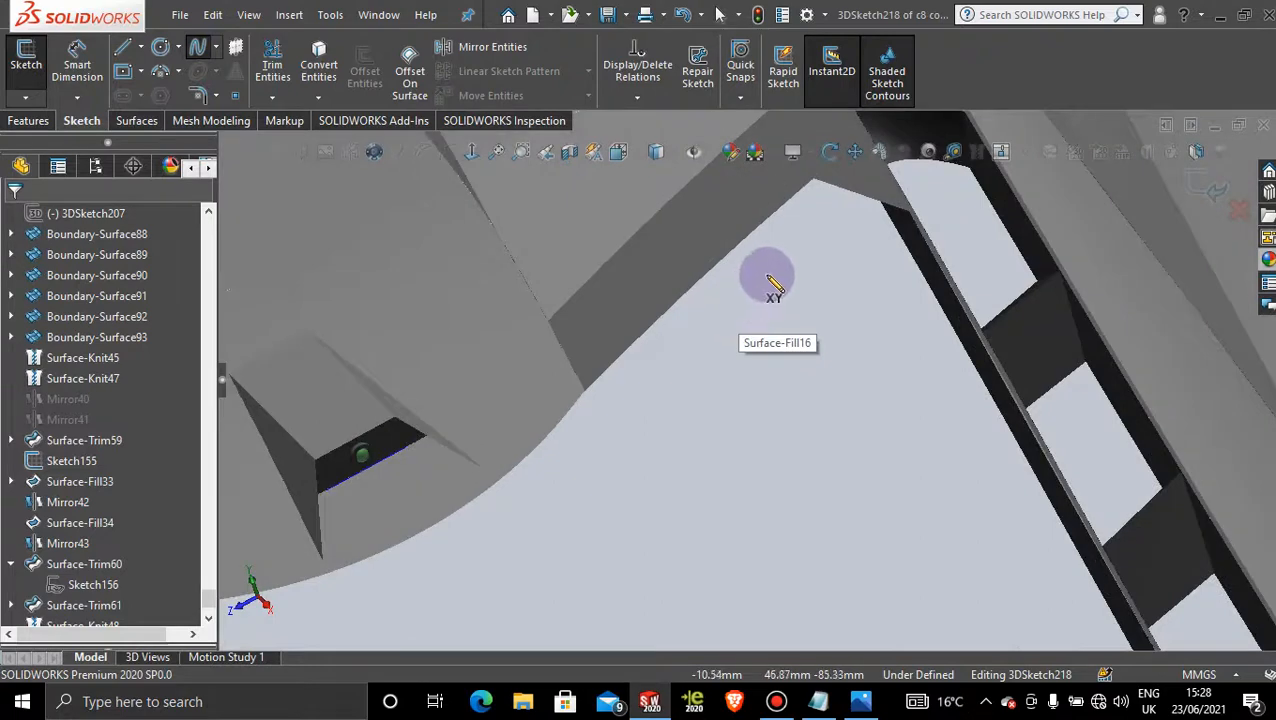
pyautogui.scroll(-2, 769, 285)
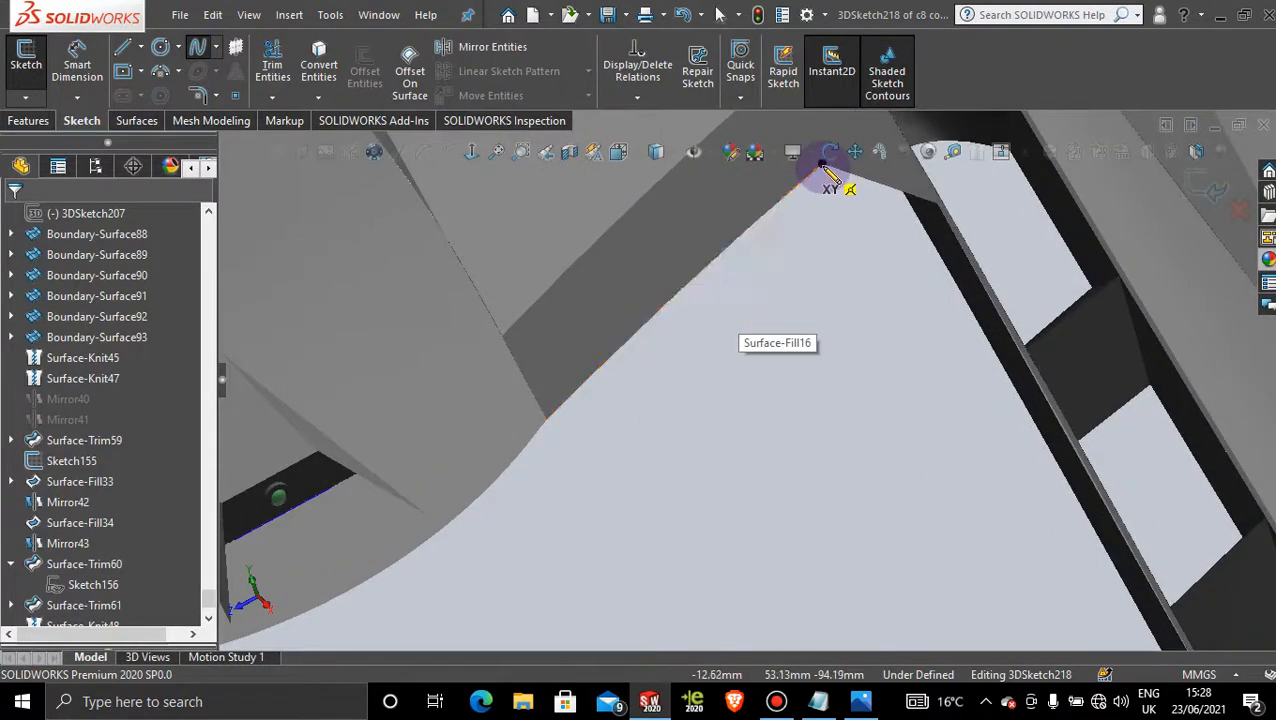
pyautogui.scroll(-3, 940, 210)
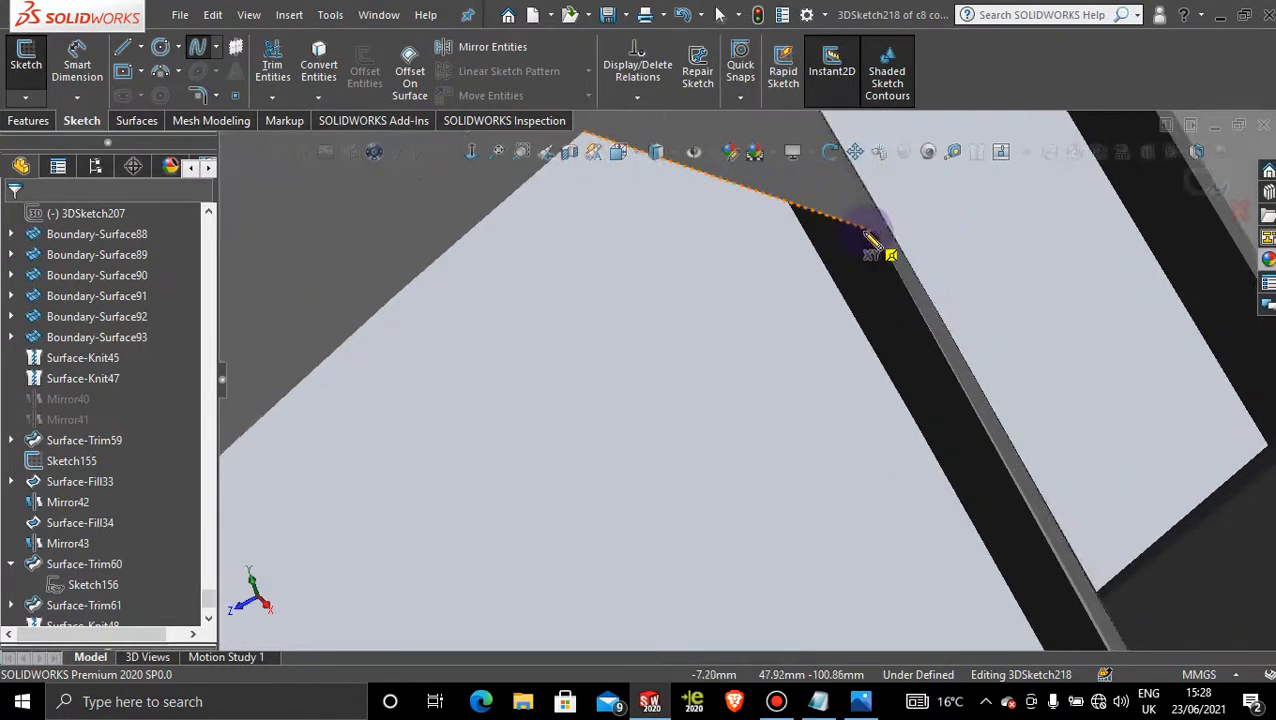
pyautogui.click(876, 233)
pyautogui.scroll(3, 762, 238)
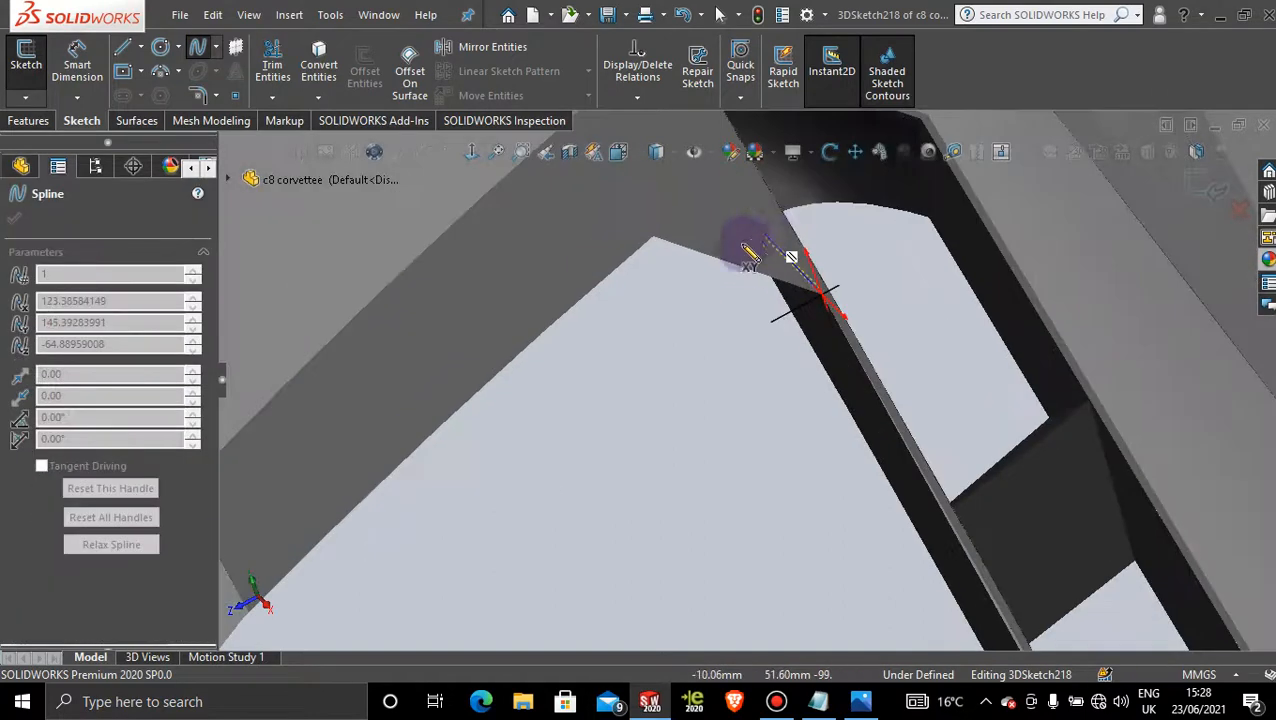
pyautogui.click(747, 268)
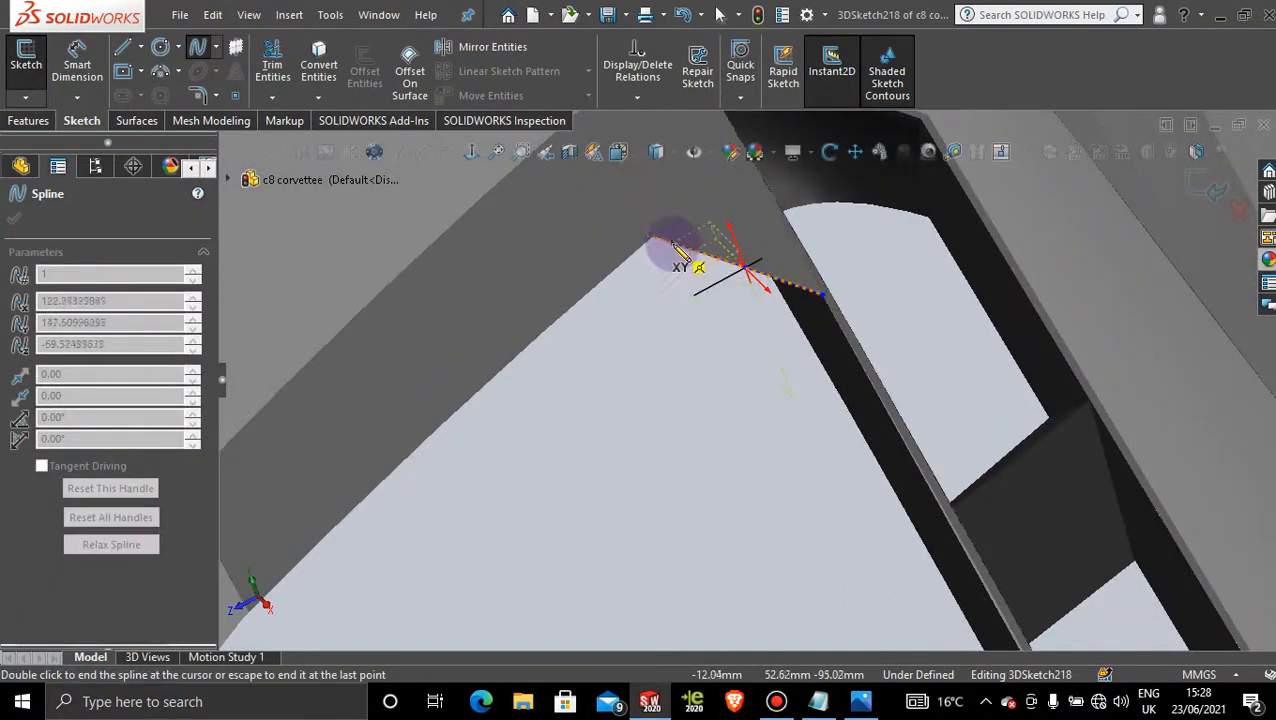
pyautogui.scroll(-3, 680, 255)
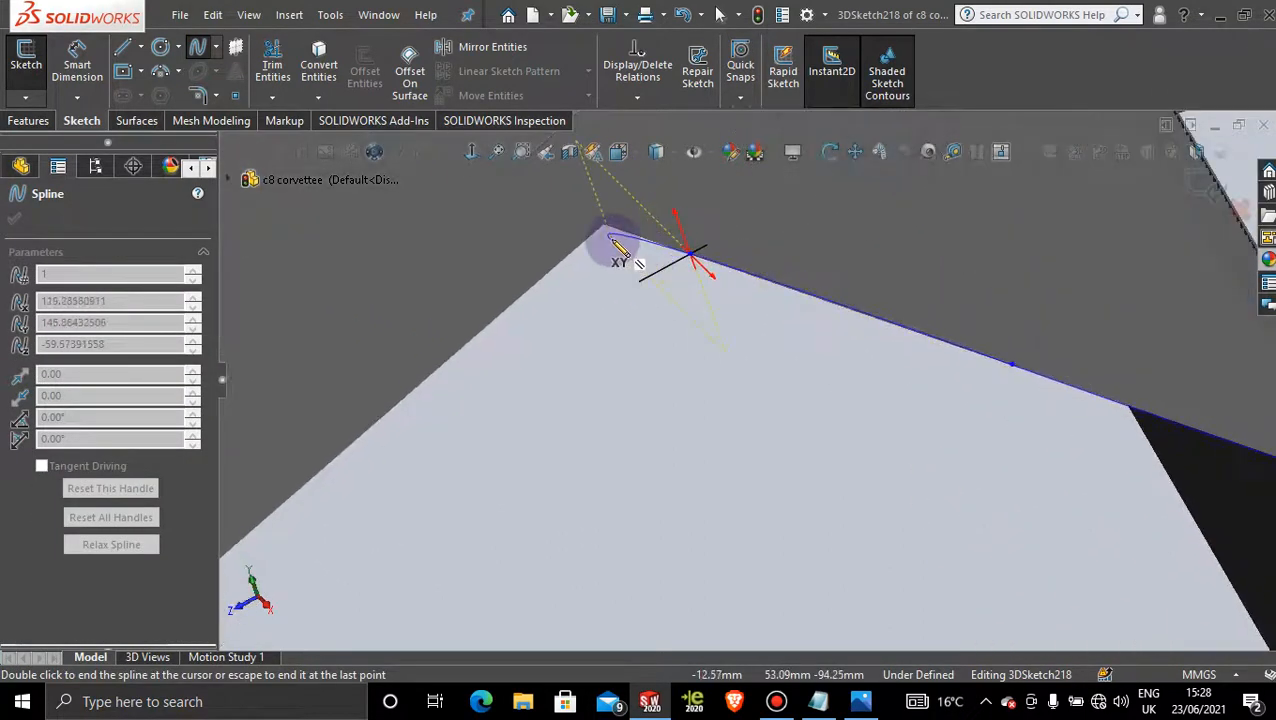
pyautogui.click(604, 224)
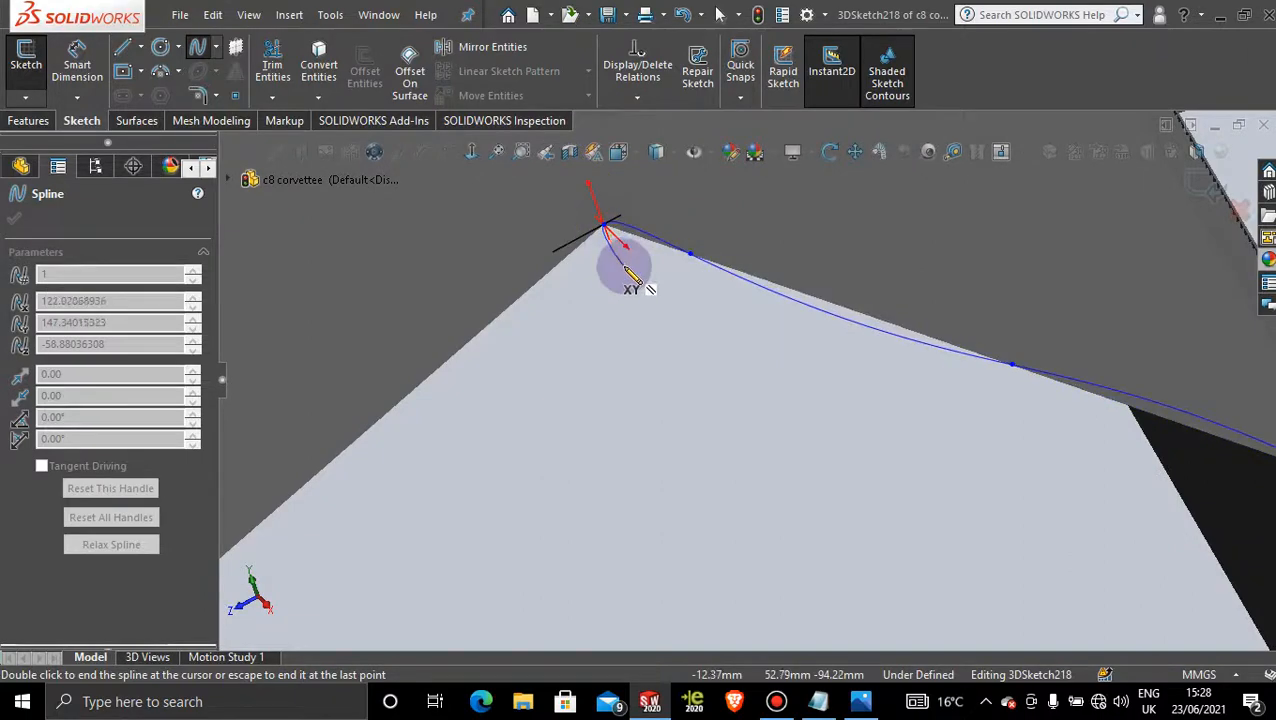
pyautogui.press('Escape')
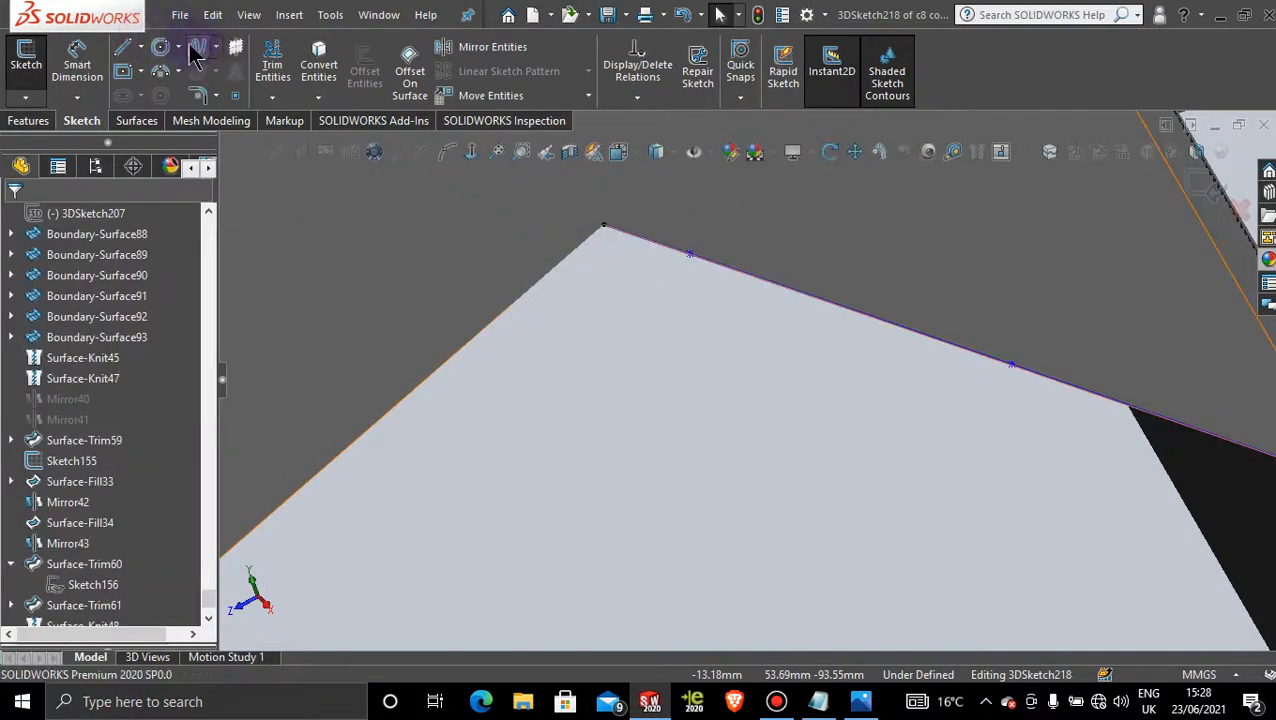
# - Draw a multi-point spline along the opening's long front edge, from the short spline's corner past the small central scoop to the opposite corner
pyautogui.click(194, 47)
pyautogui.click(604, 225)
pyautogui.scroll(4, 557, 360)
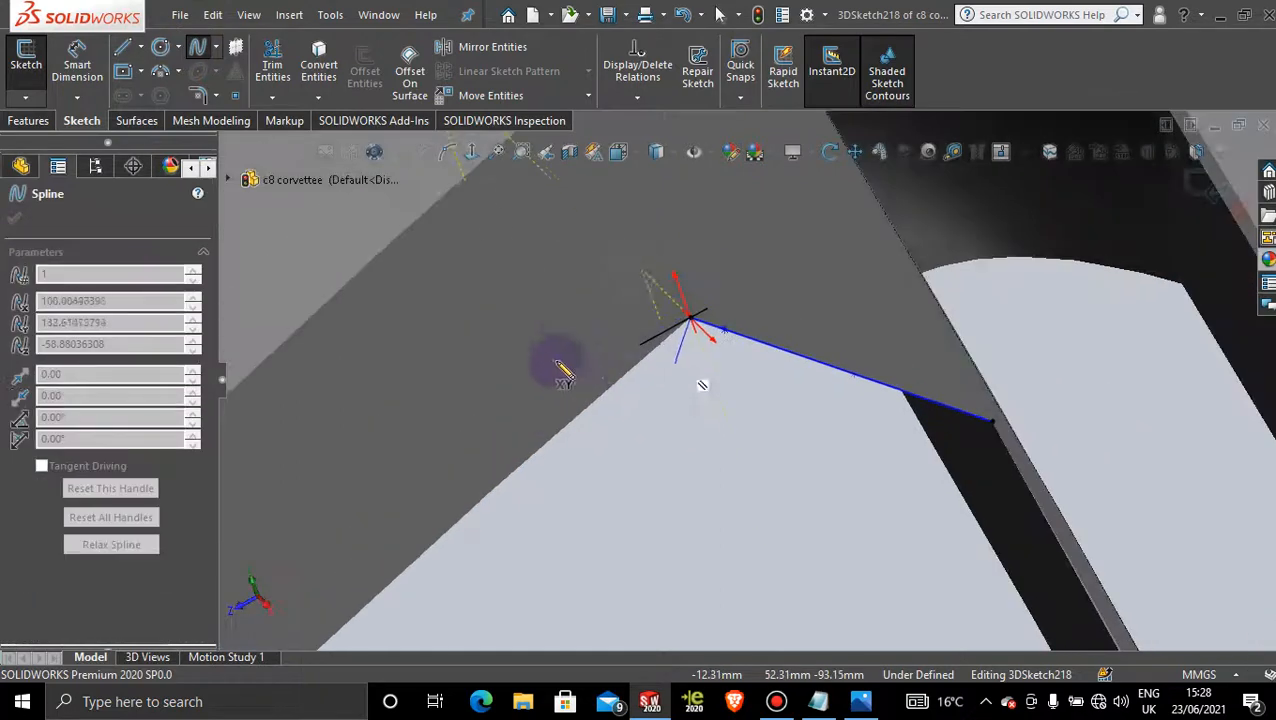
pyautogui.click(557, 441)
pyautogui.scroll(7, 561, 507)
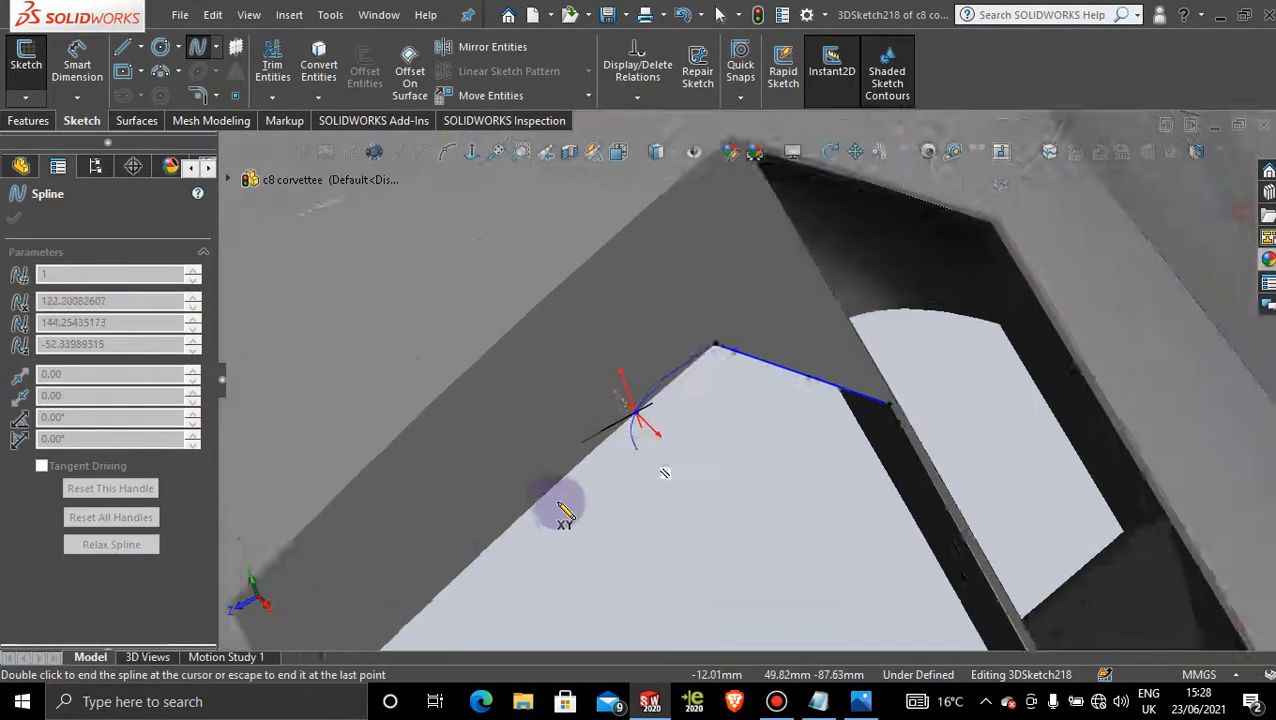
pyautogui.click(554, 529)
pyautogui.scroll(-2, 583, 543)
pyautogui.scroll(-1, 600, 543)
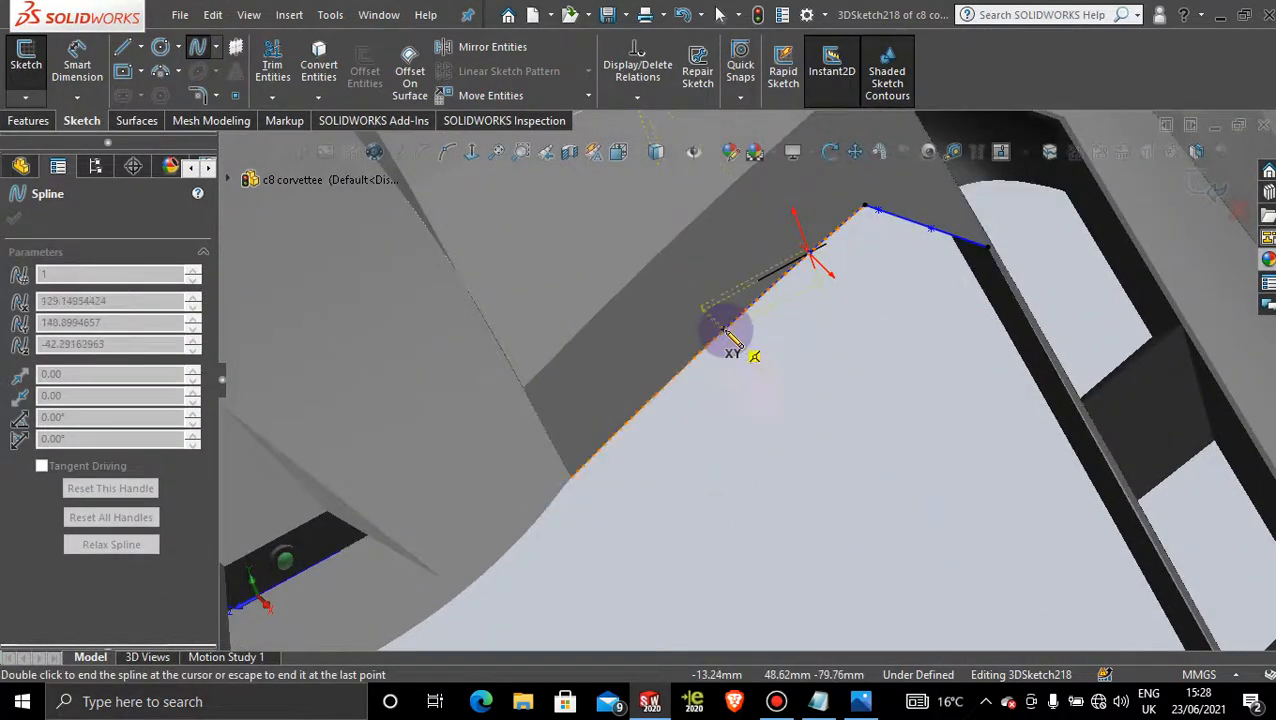
pyautogui.click(727, 328)
pyautogui.click(653, 399)
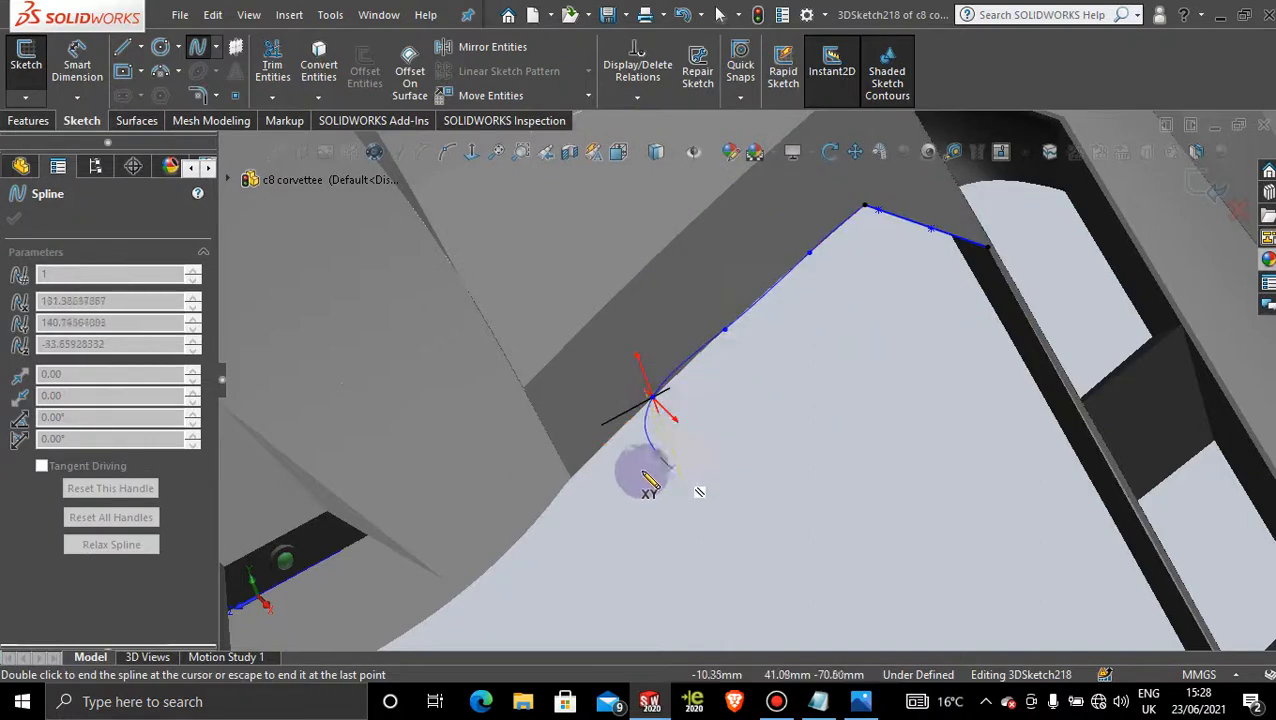
pyautogui.scroll(3, 543, 515)
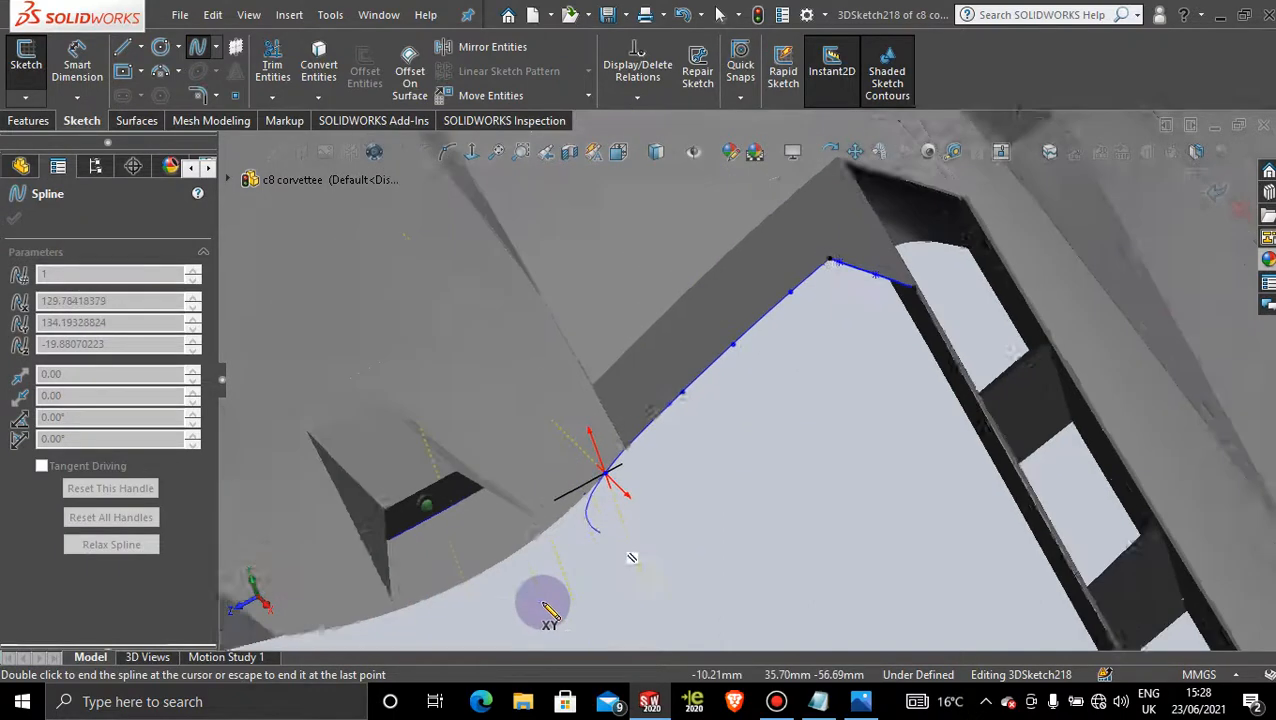
pyautogui.click(592, 495)
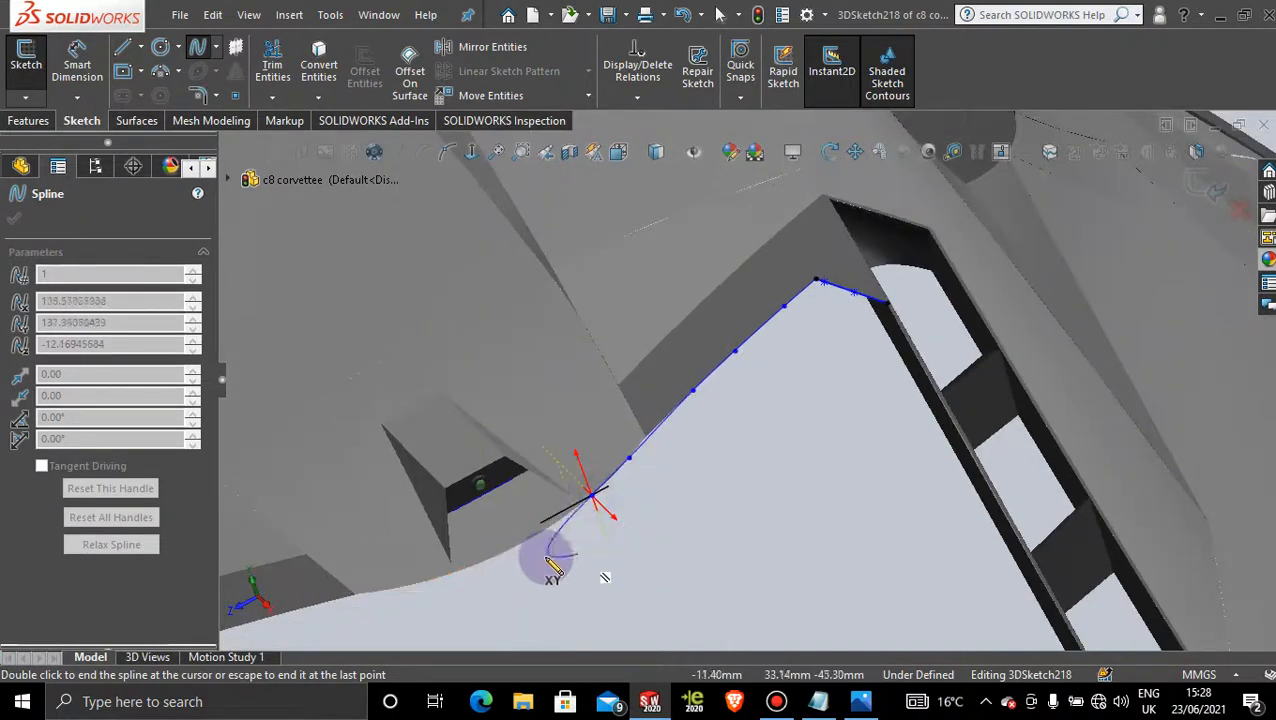
pyautogui.click(530, 544)
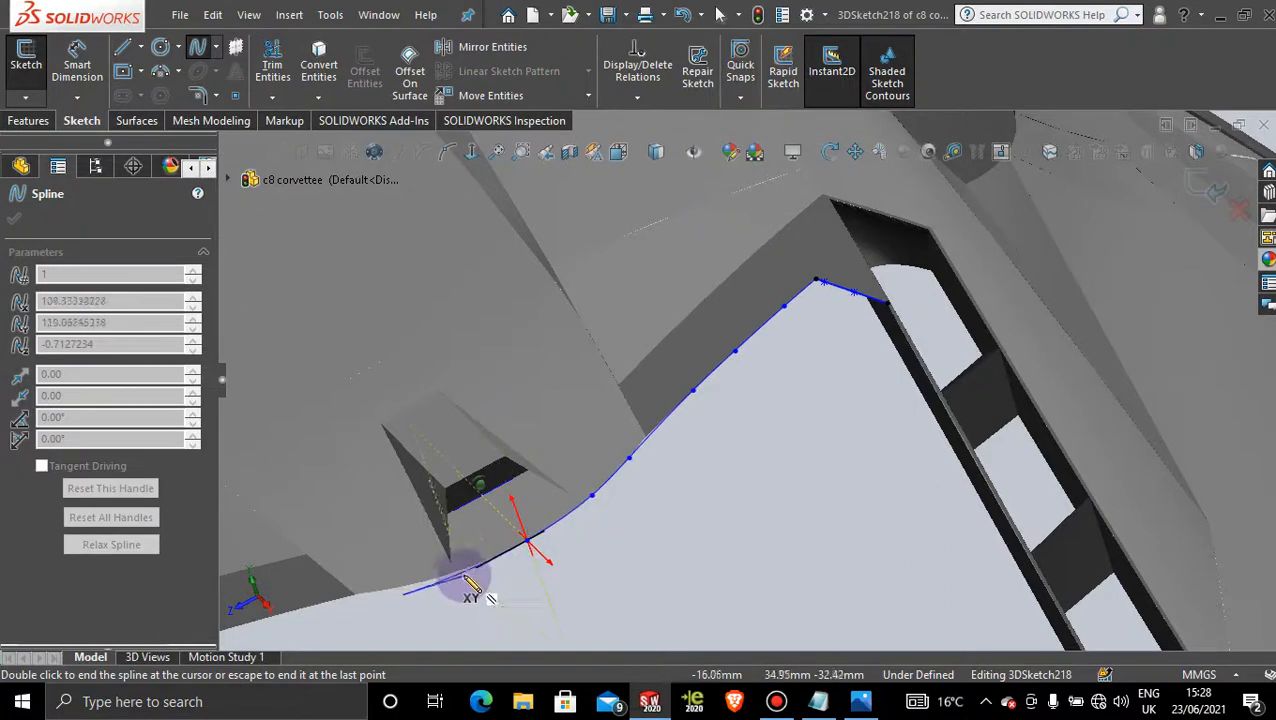
pyautogui.click(460, 573)
pyautogui.scroll(4, 461, 576)
pyautogui.scroll(-3, 541, 535)
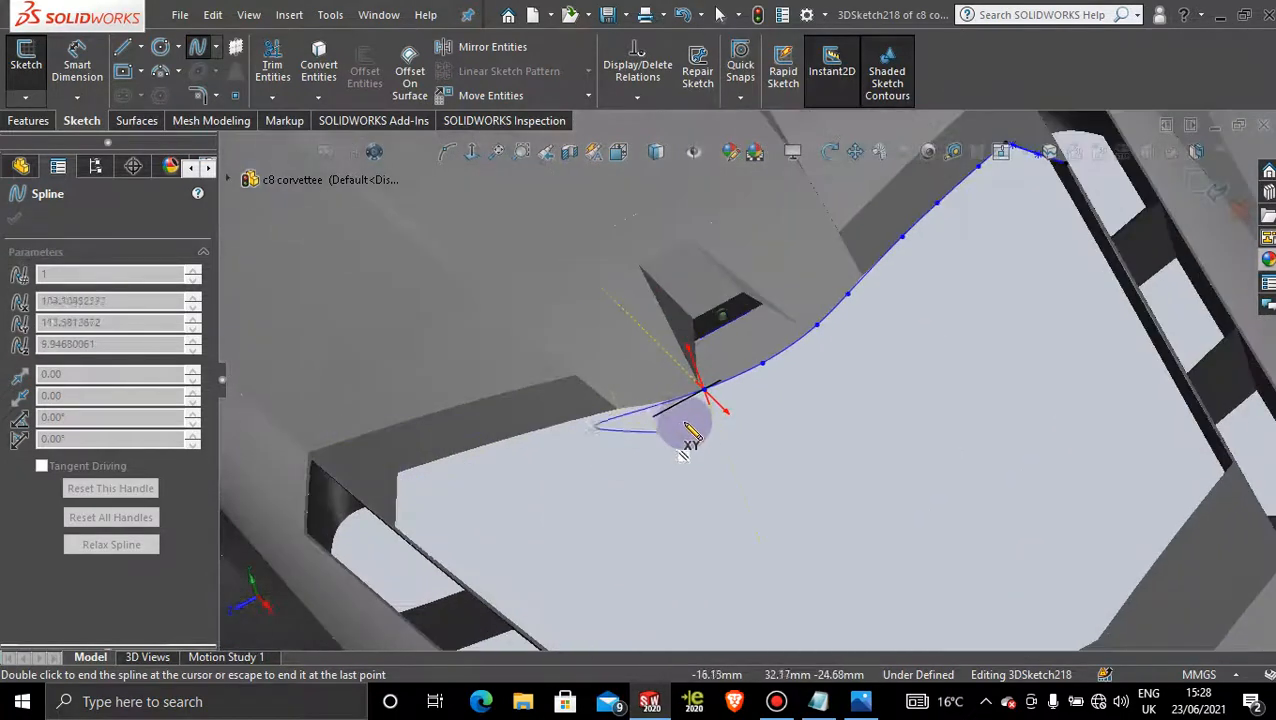
pyautogui.click(675, 401)
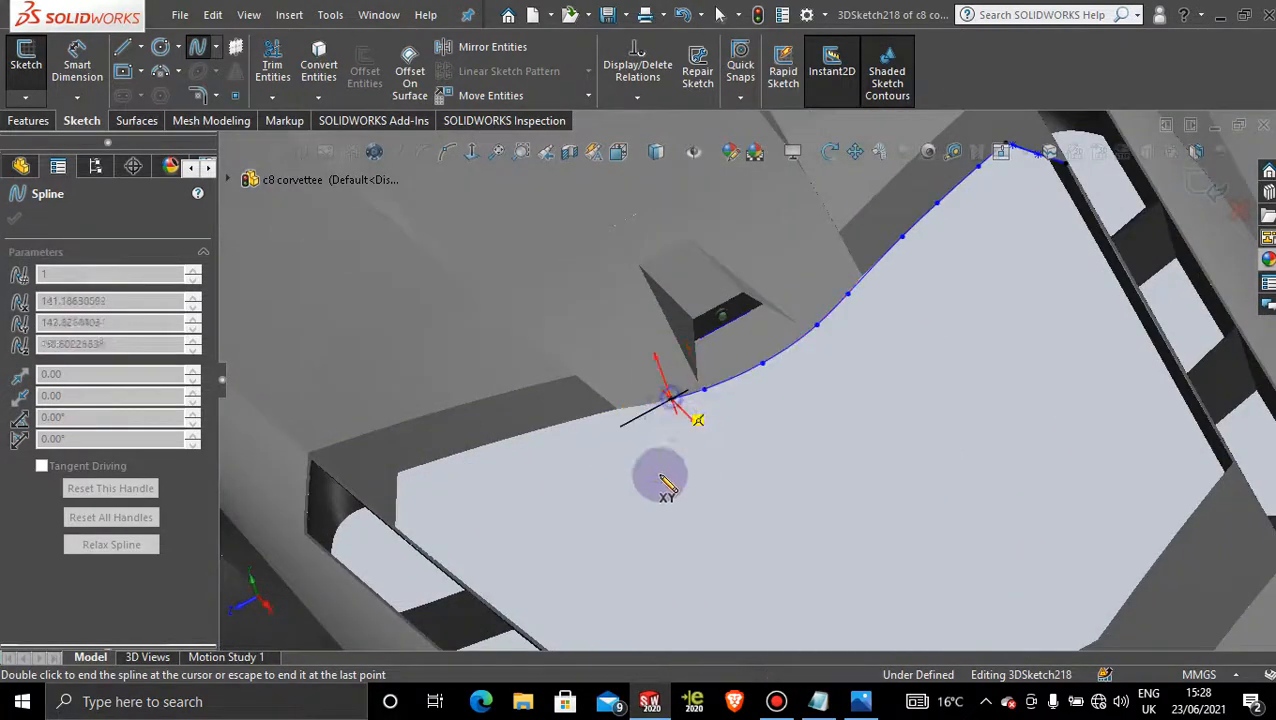
pyautogui.click(580, 417)
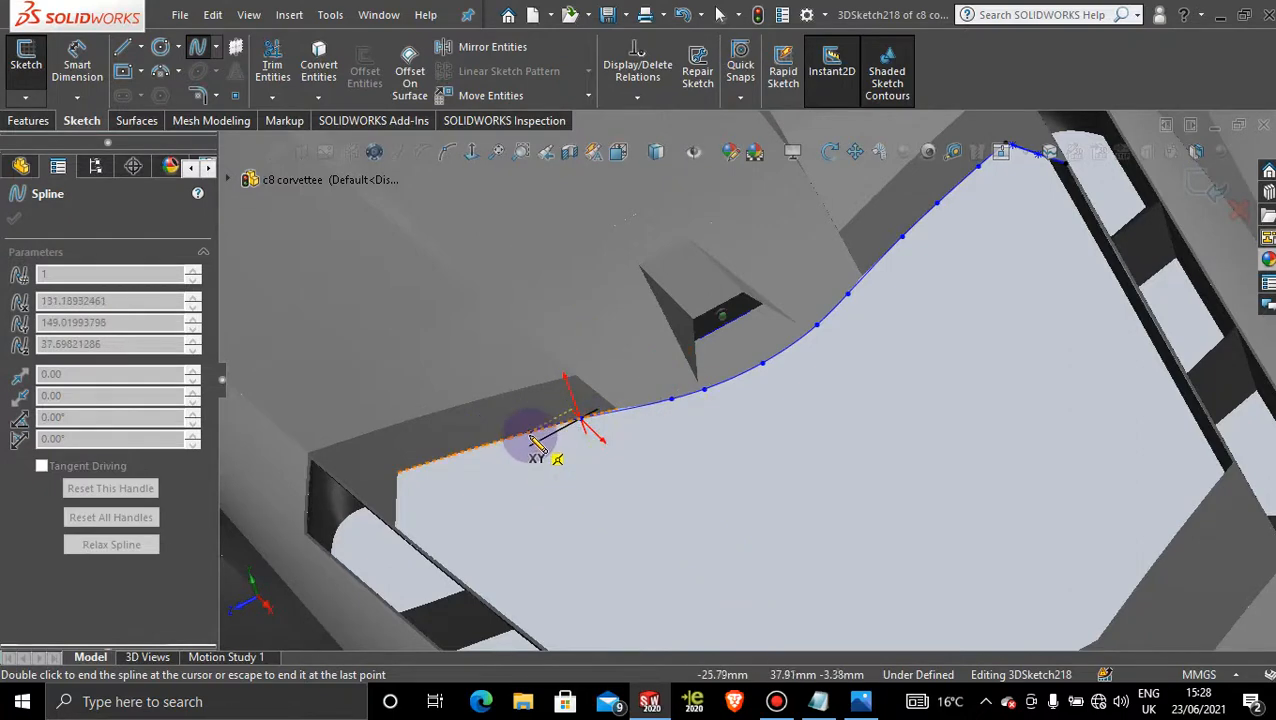
pyautogui.click(531, 435)
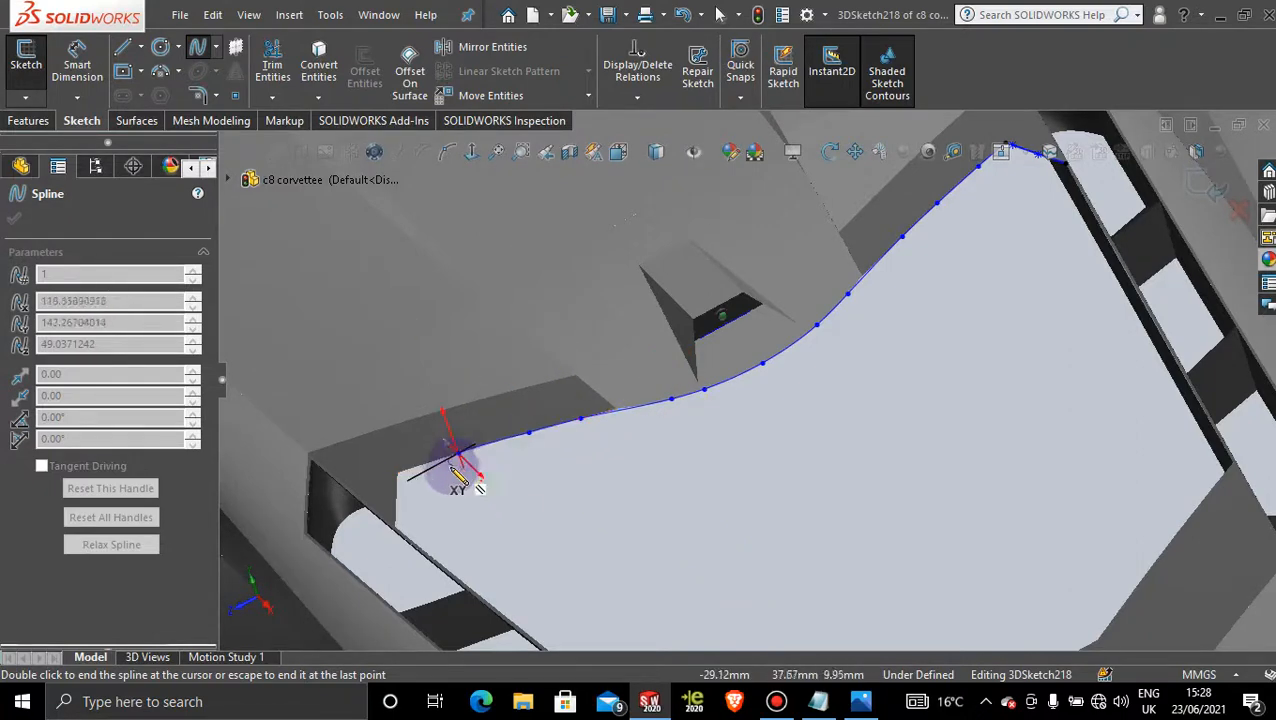
pyautogui.scroll(-2, 458, 478)
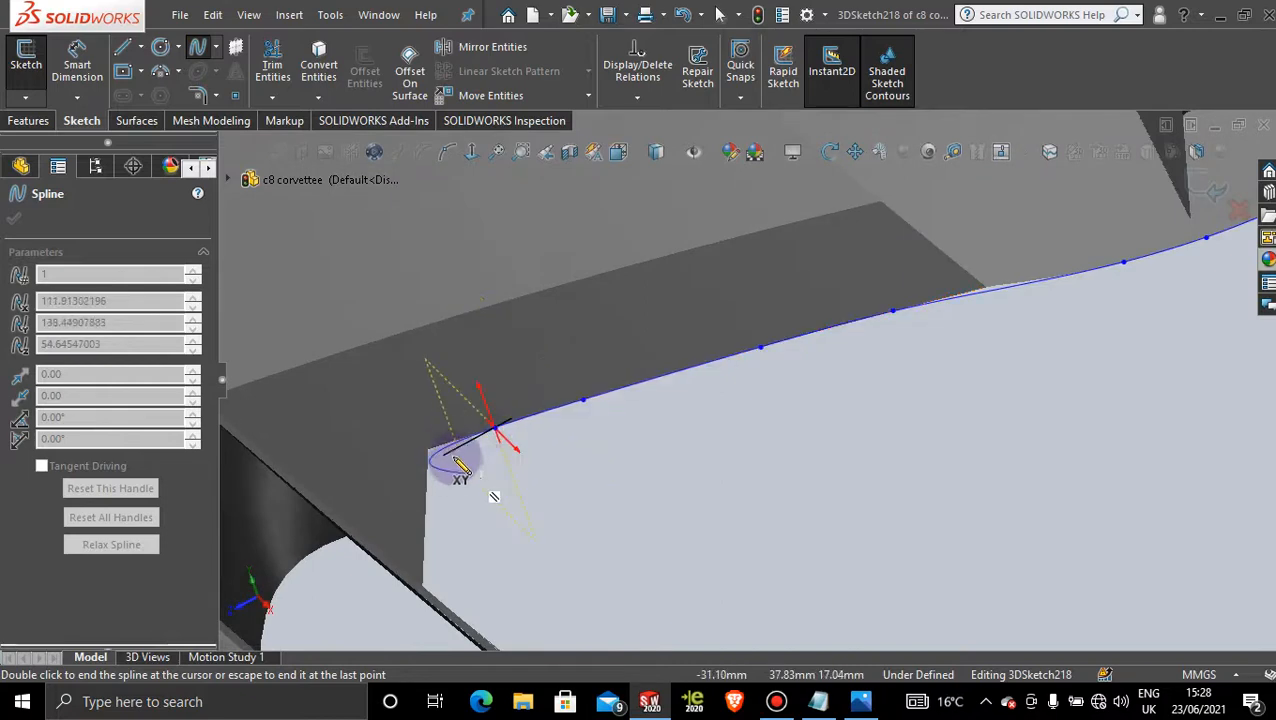
pyautogui.click(428, 450)
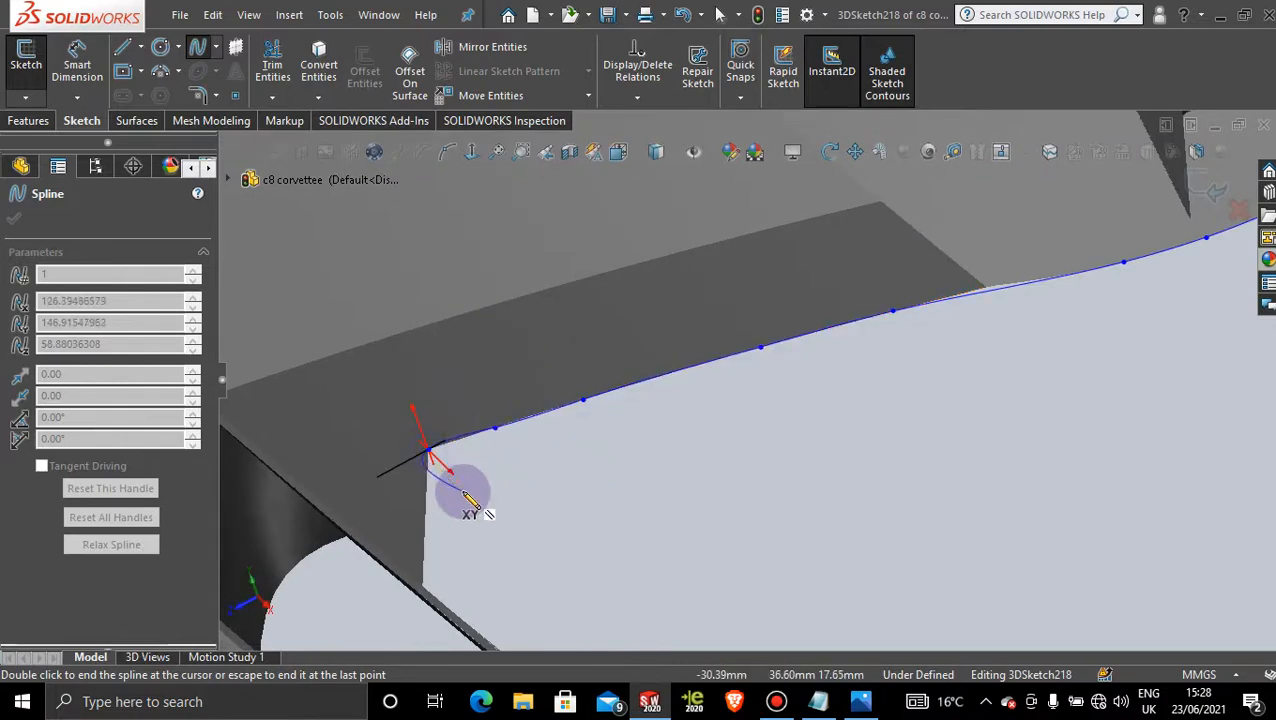
pyautogui.press('Escape')
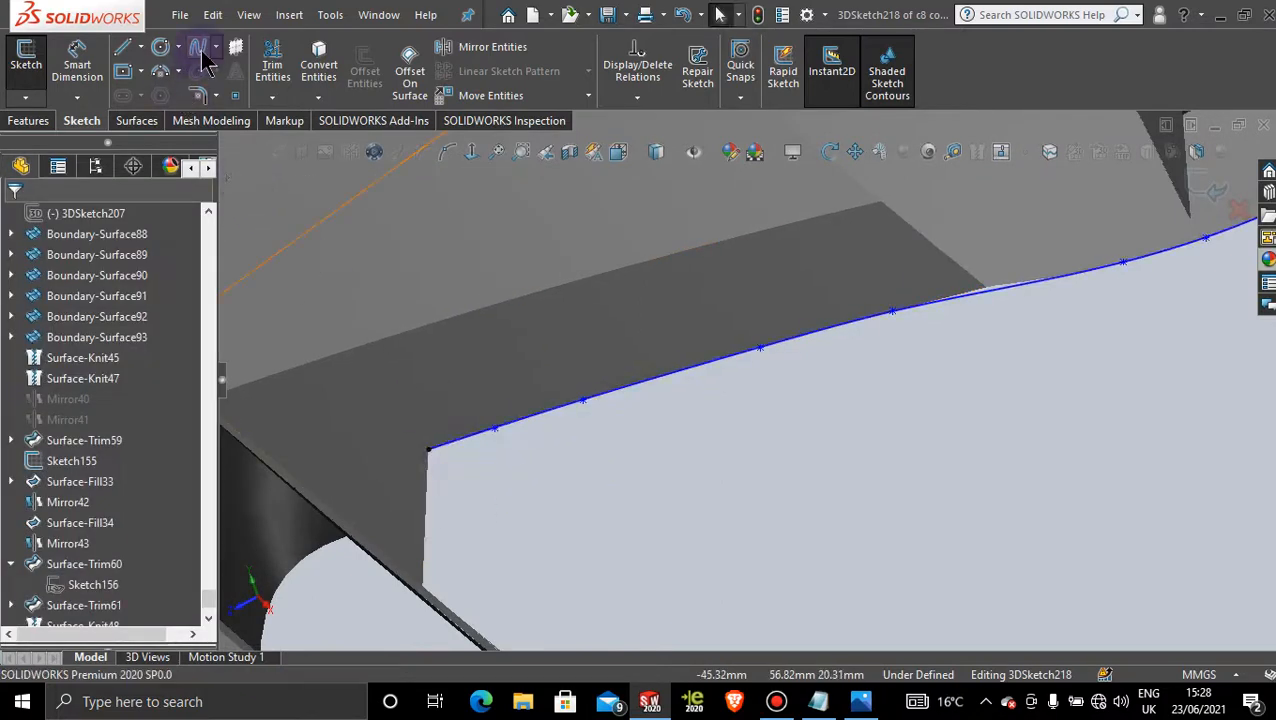
# - Draw a short spline down the opposite short edge from the front corner to the slotted vent strip, and exit the 3D sketch
pyautogui.click(440, 492)
pyautogui.click(429, 487)
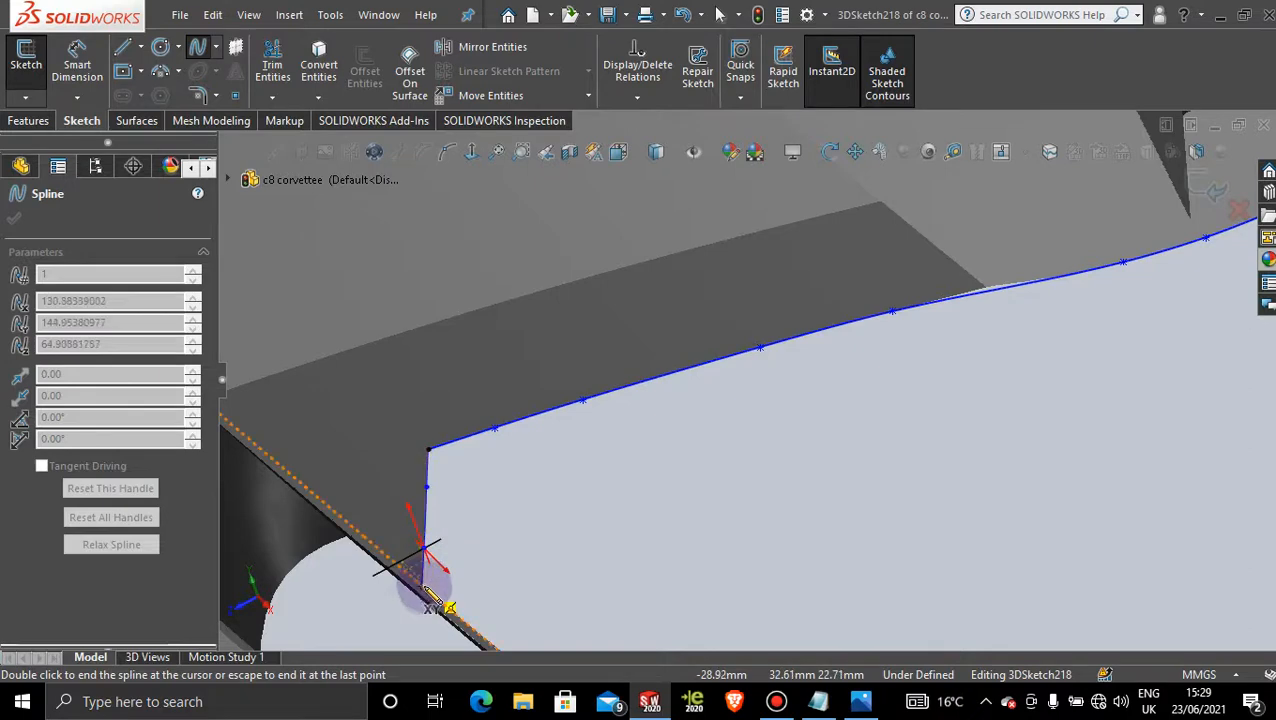
pyautogui.scroll(-5, 441, 527)
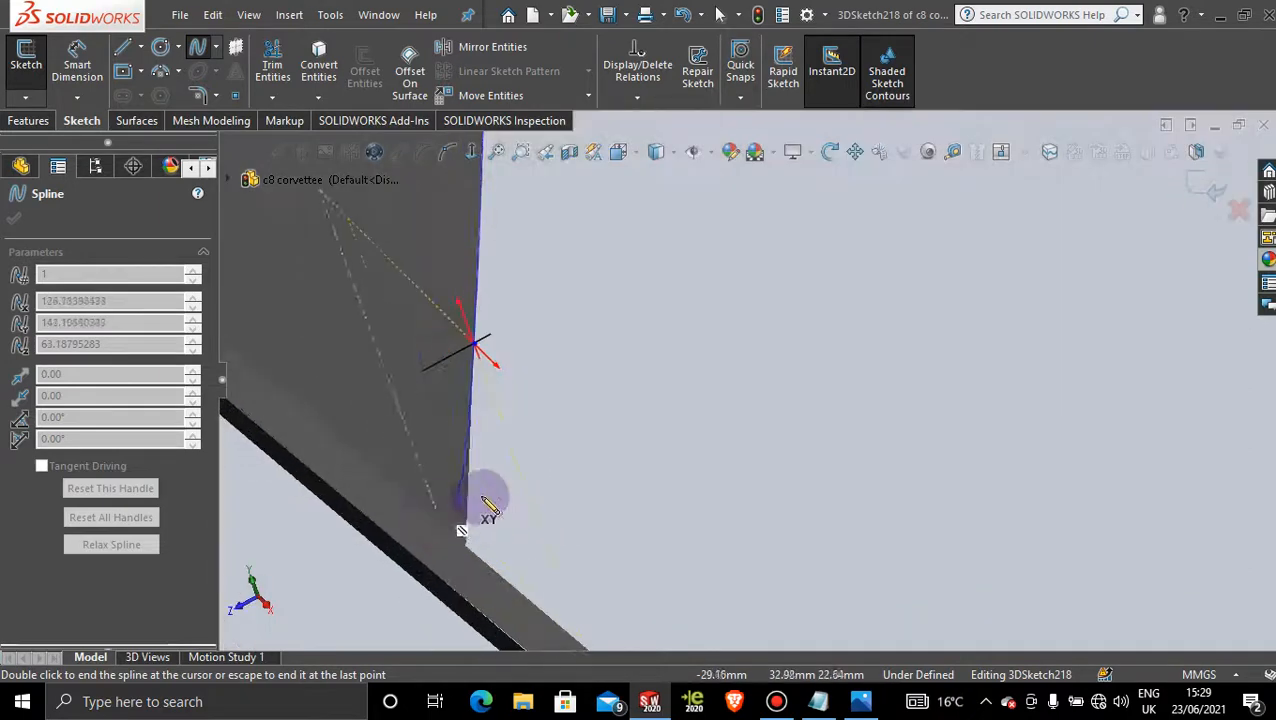
pyautogui.click(470, 484)
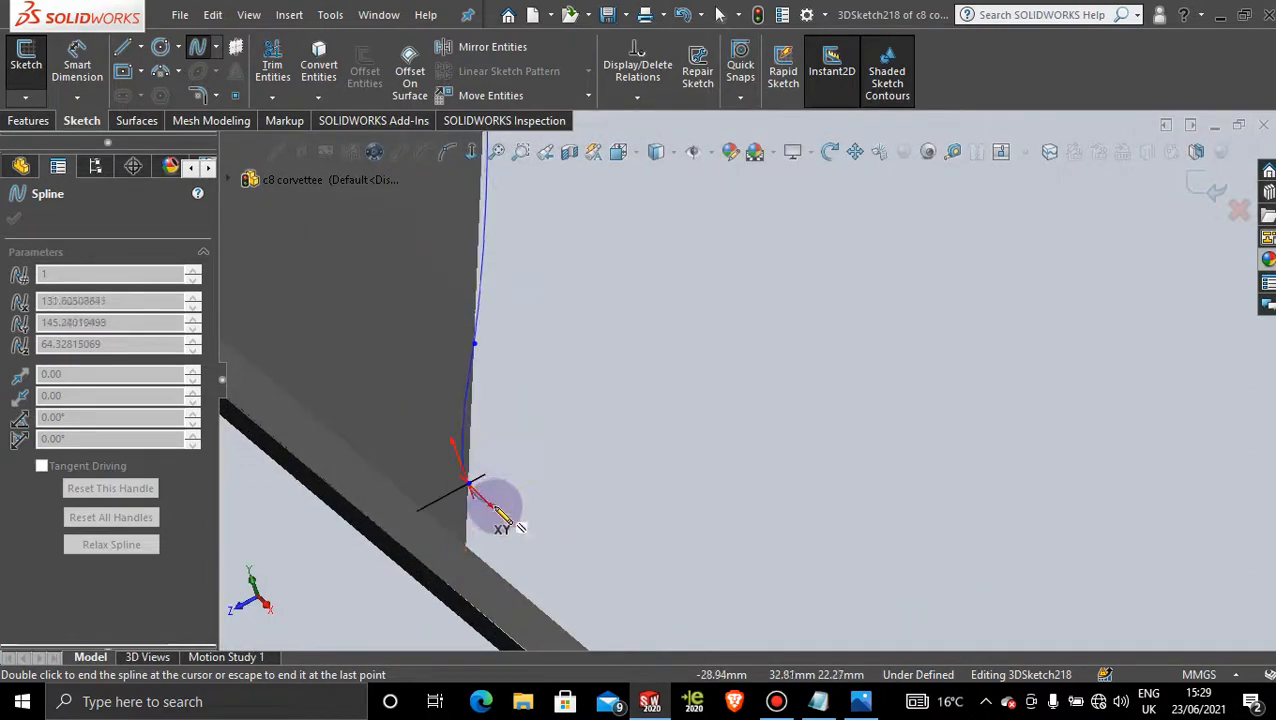
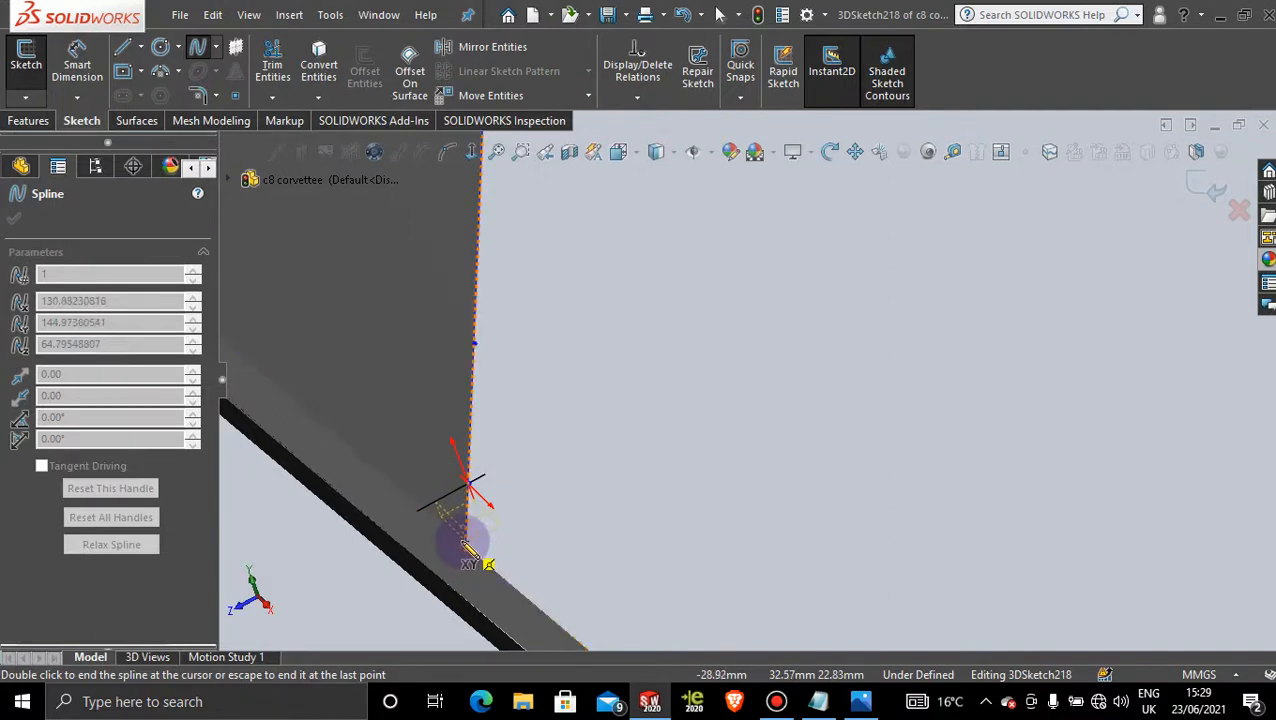
pyautogui.click(466, 544)
pyautogui.press('Escape')
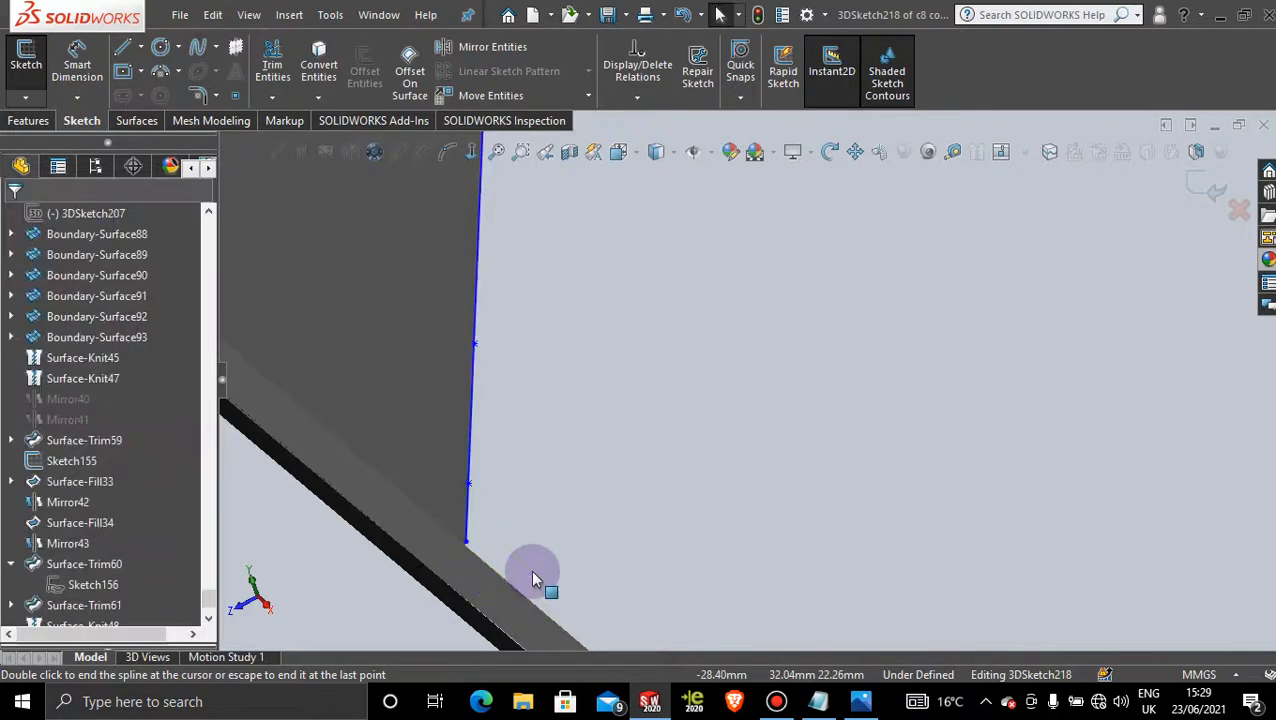
pyautogui.scroll(5, 532, 572)
pyautogui.scroll(3, 763, 480)
pyautogui.scroll(4, 856, 445)
pyautogui.scroll(5, 856, 445)
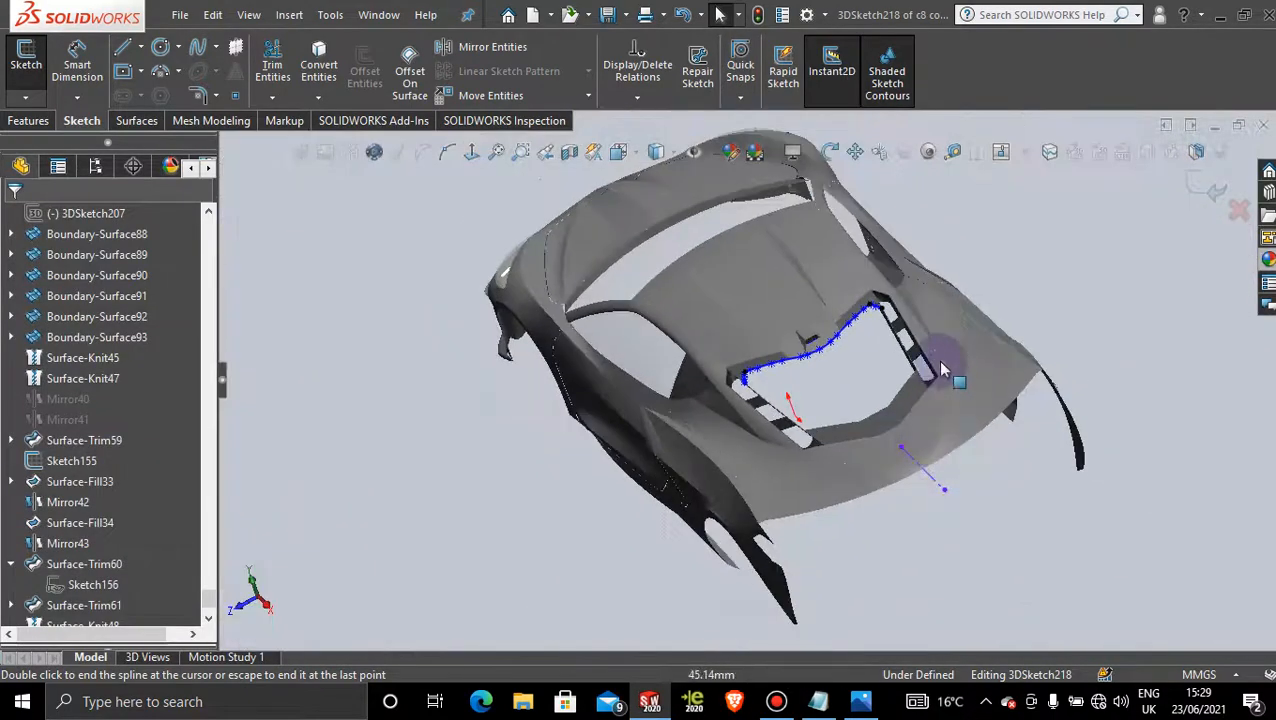
pyautogui.scroll(-6, 846, 330)
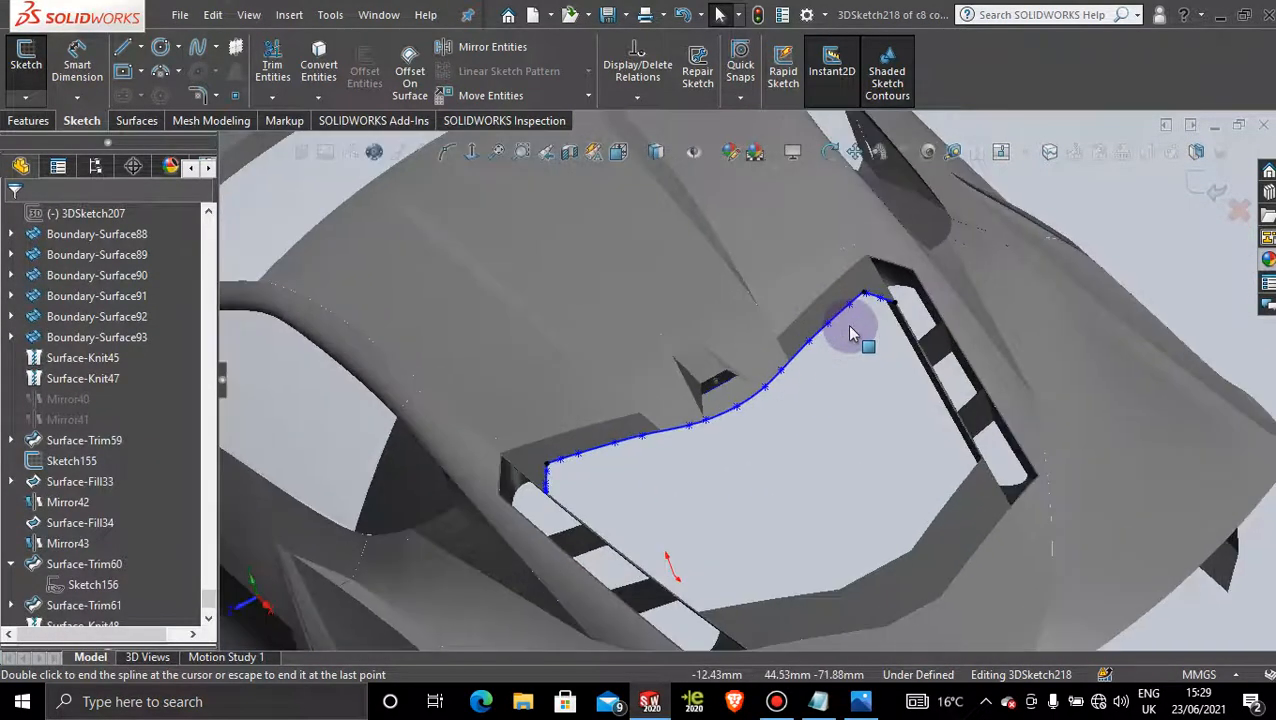
pyautogui.click(1207, 193)
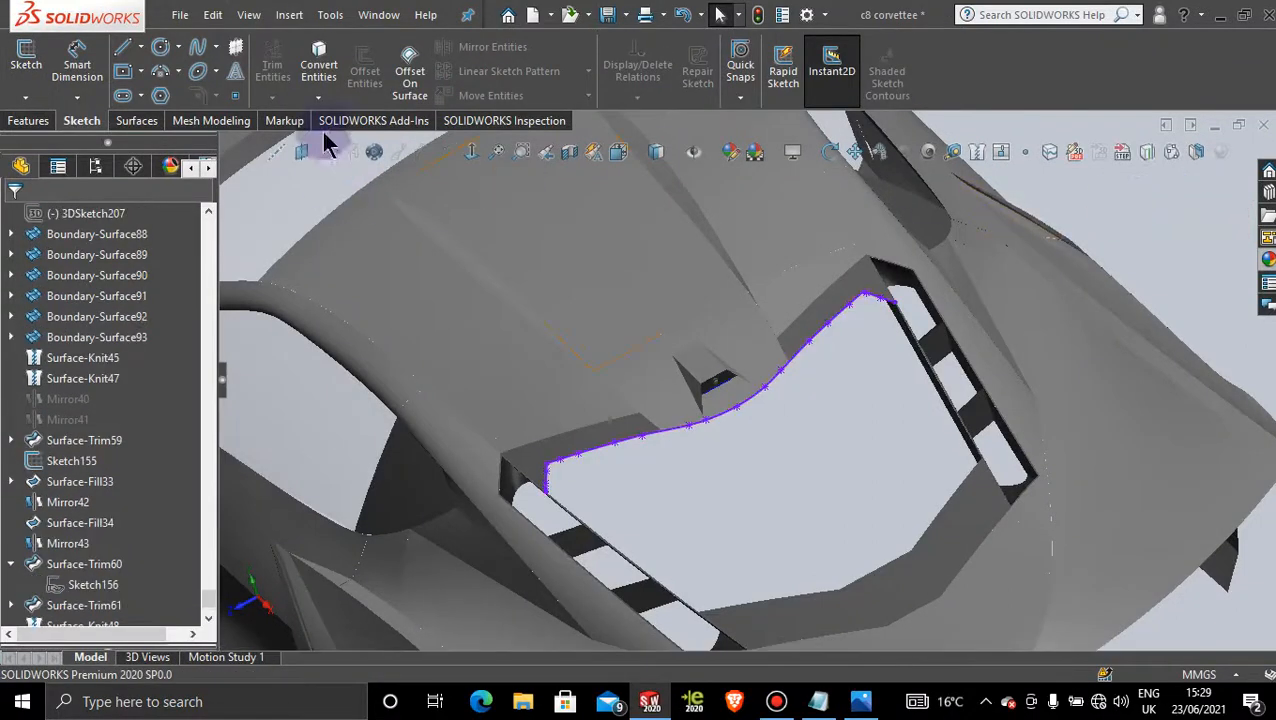
pyautogui.click(137, 120)
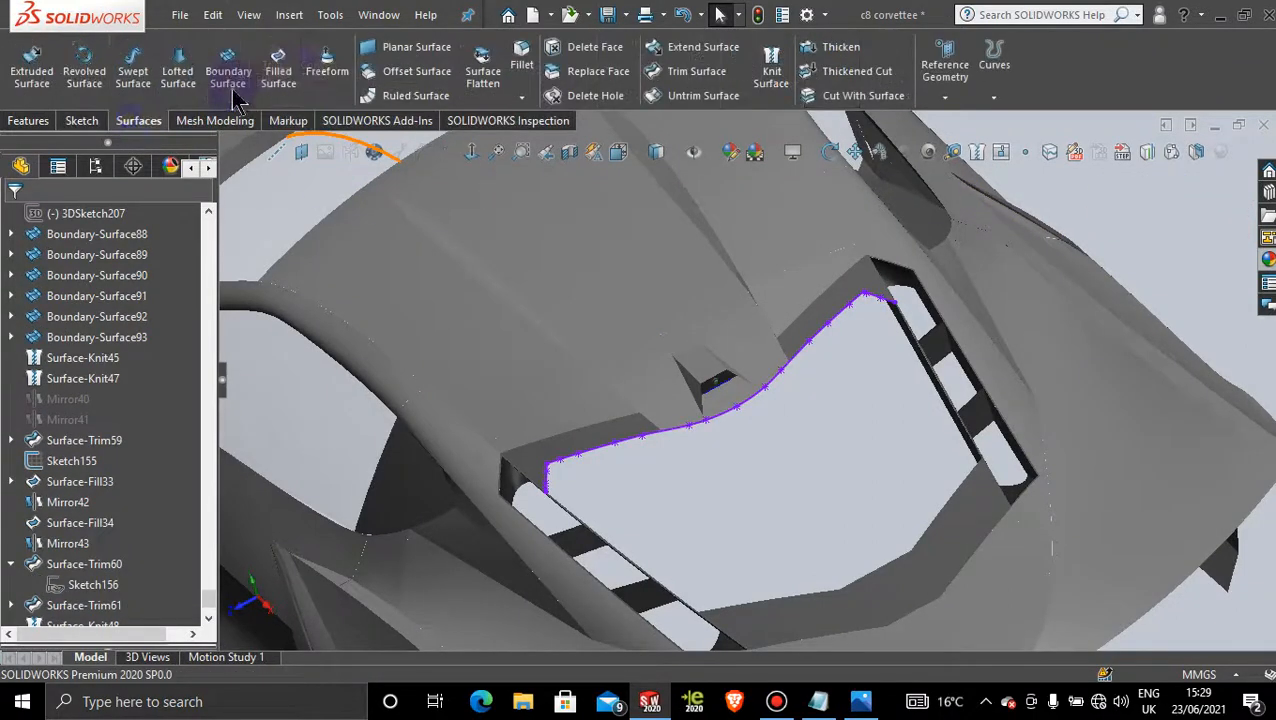
pyautogui.click(278, 70)
pyautogui.click(752, 395)
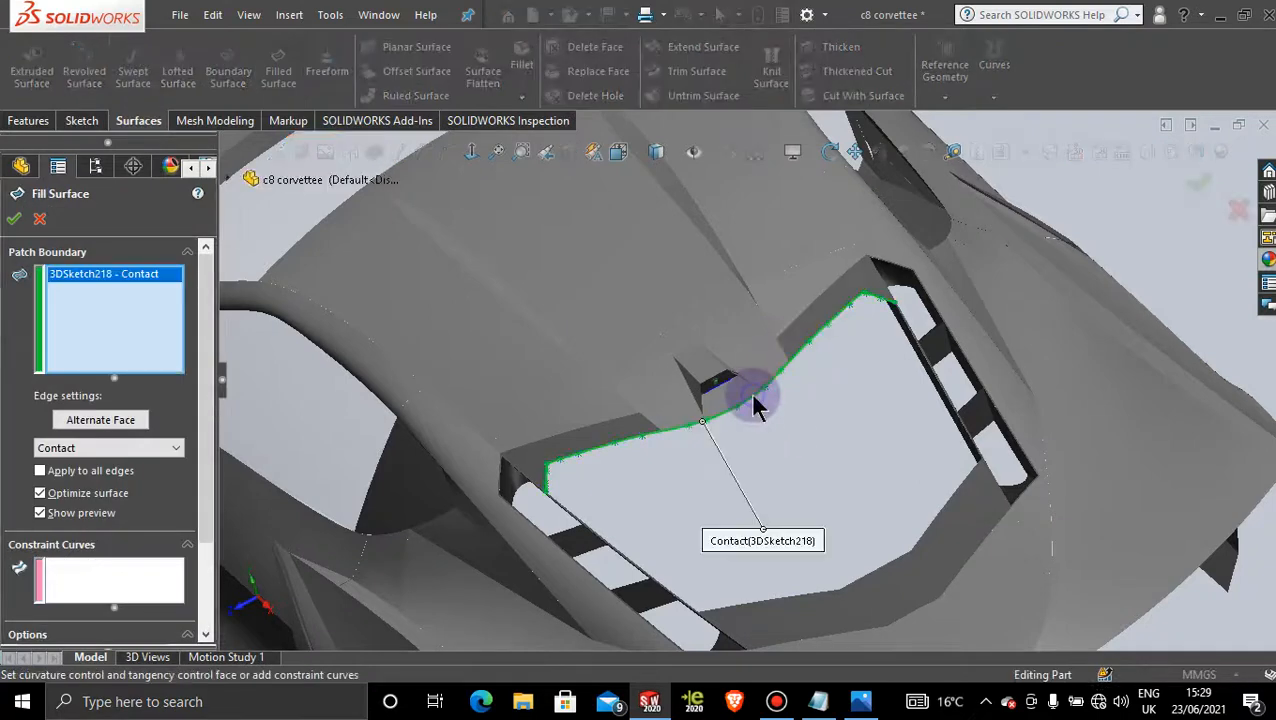
pyautogui.scroll(-5, 649, 468)
pyautogui.scroll(-5, 373, 359)
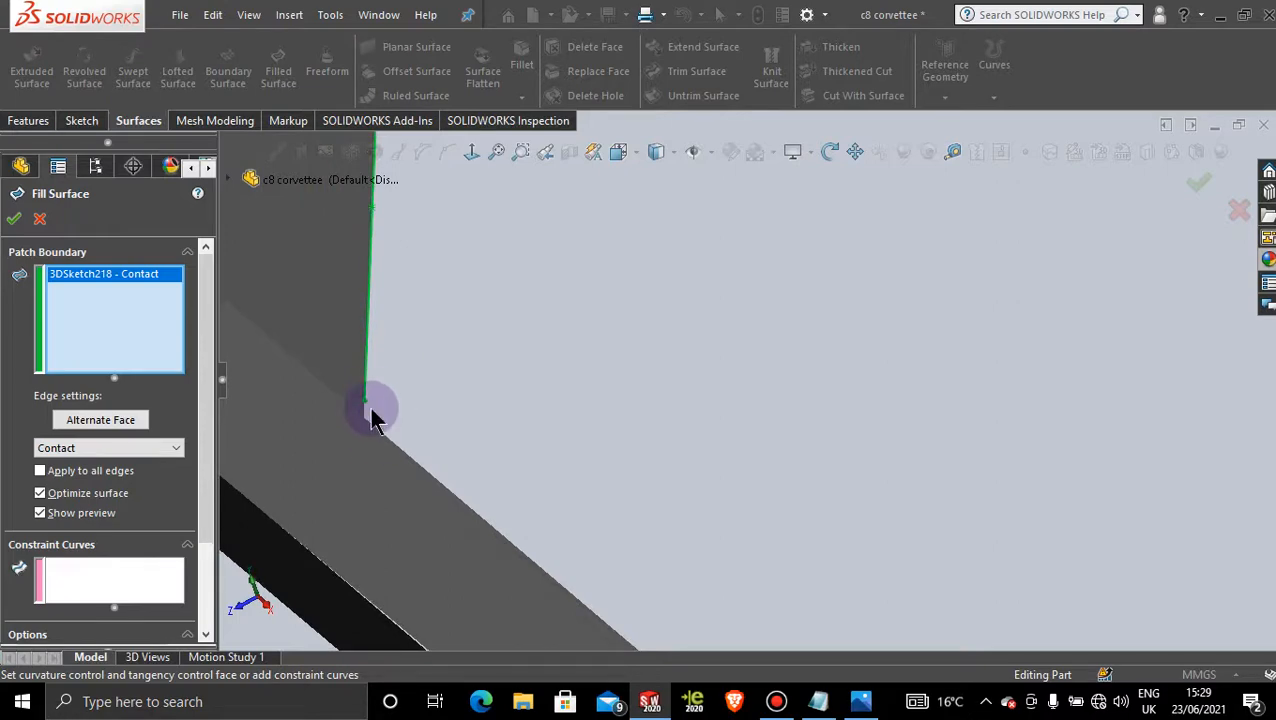
pyautogui.click(40, 226)
# - In a new 3D sketch, start a spline at the existing outline's end corner and run it along the slotted vent strip's inner edge
pyautogui.moveTo(749, 441)
pyautogui.mouseDown(button='middle')
pyautogui.moveTo(888, 437)
pyautogui.moveTo(1051, 404)
pyautogui.moveTo(695, 362)
pyautogui.moveTo(852, 468)
pyautogui.moveTo(857, 504)
pyautogui.moveTo(760, 440)
pyautogui.mouseUp(button='middle')
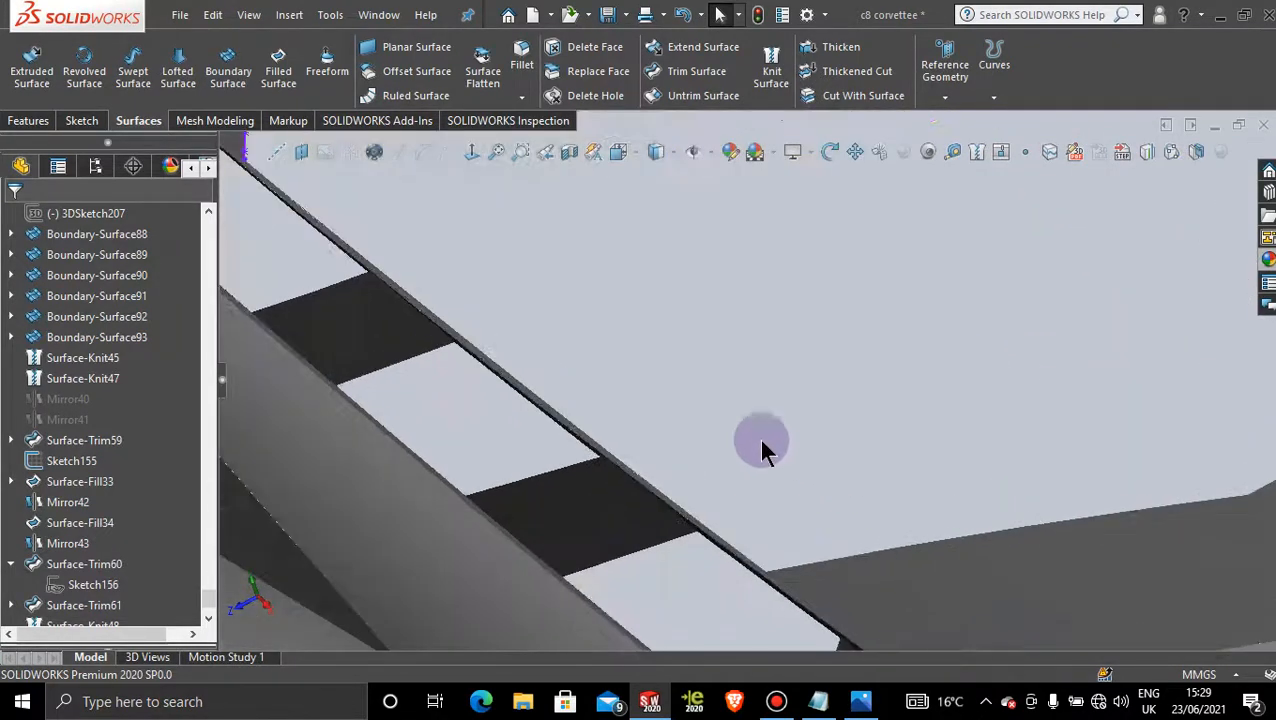
pyautogui.moveTo(640, 250); pyautogui.dragTo(651, 315, button='middle')
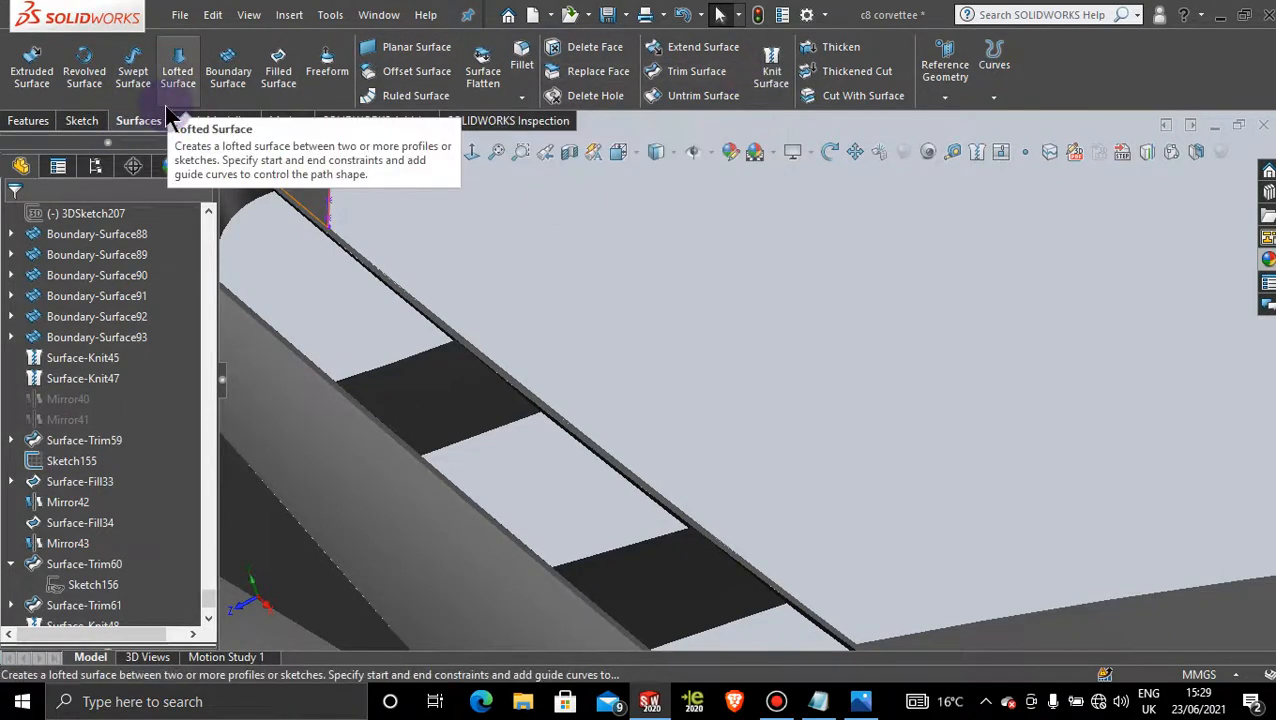
pyautogui.click(81, 120)
pyautogui.click(25, 99)
pyautogui.click(61, 142)
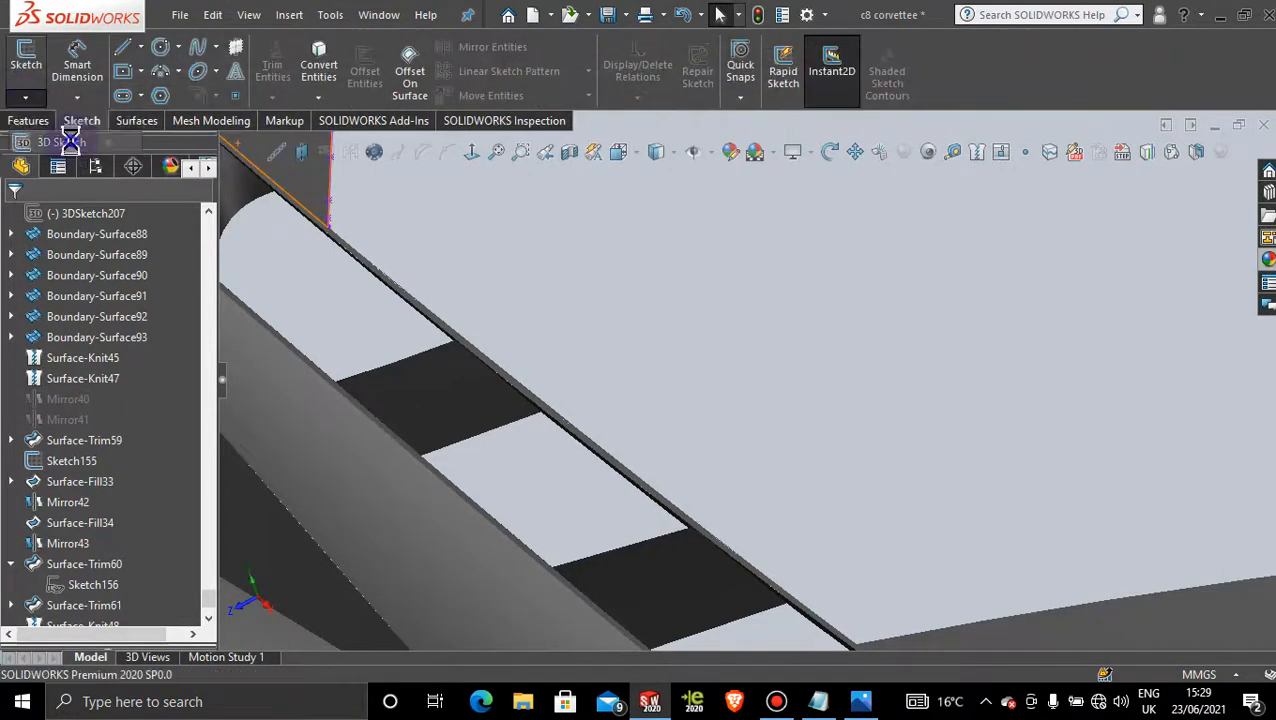
pyautogui.scroll(-1, 360, 255)
pyautogui.scroll(-1, 360, 255)
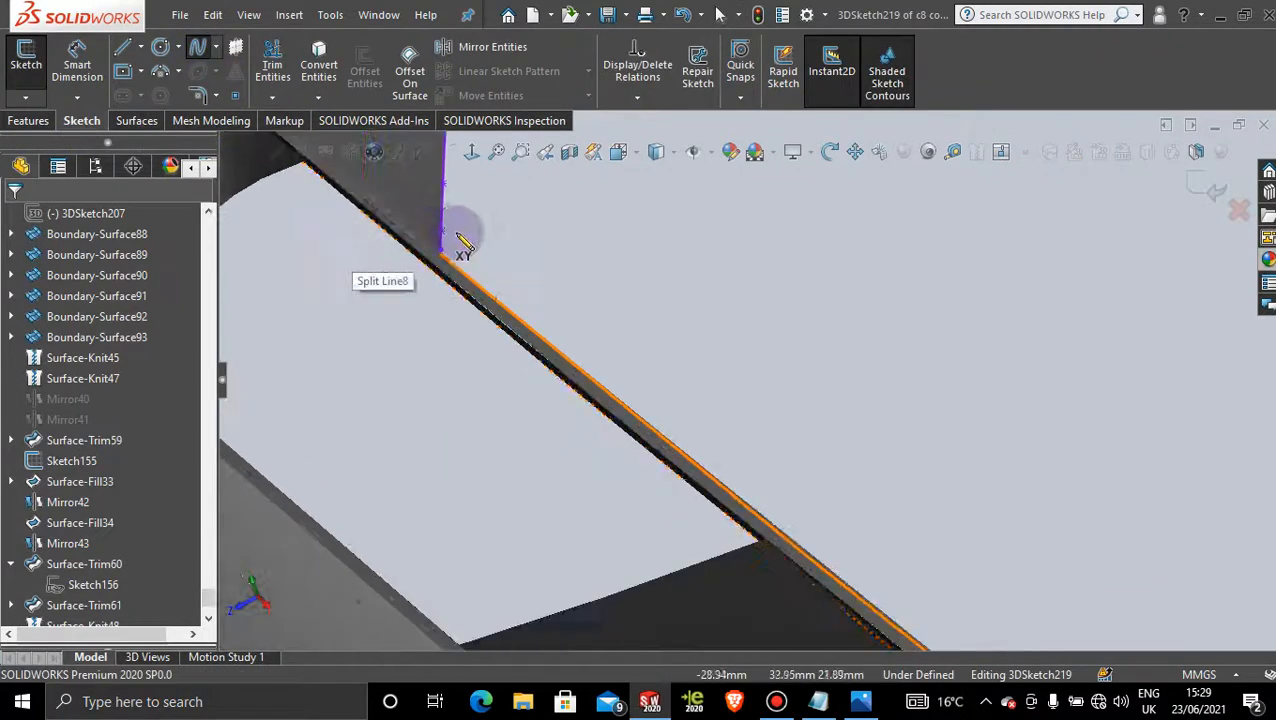
pyautogui.scroll(-1, 456, 234)
pyautogui.scroll(-2, 527, 310)
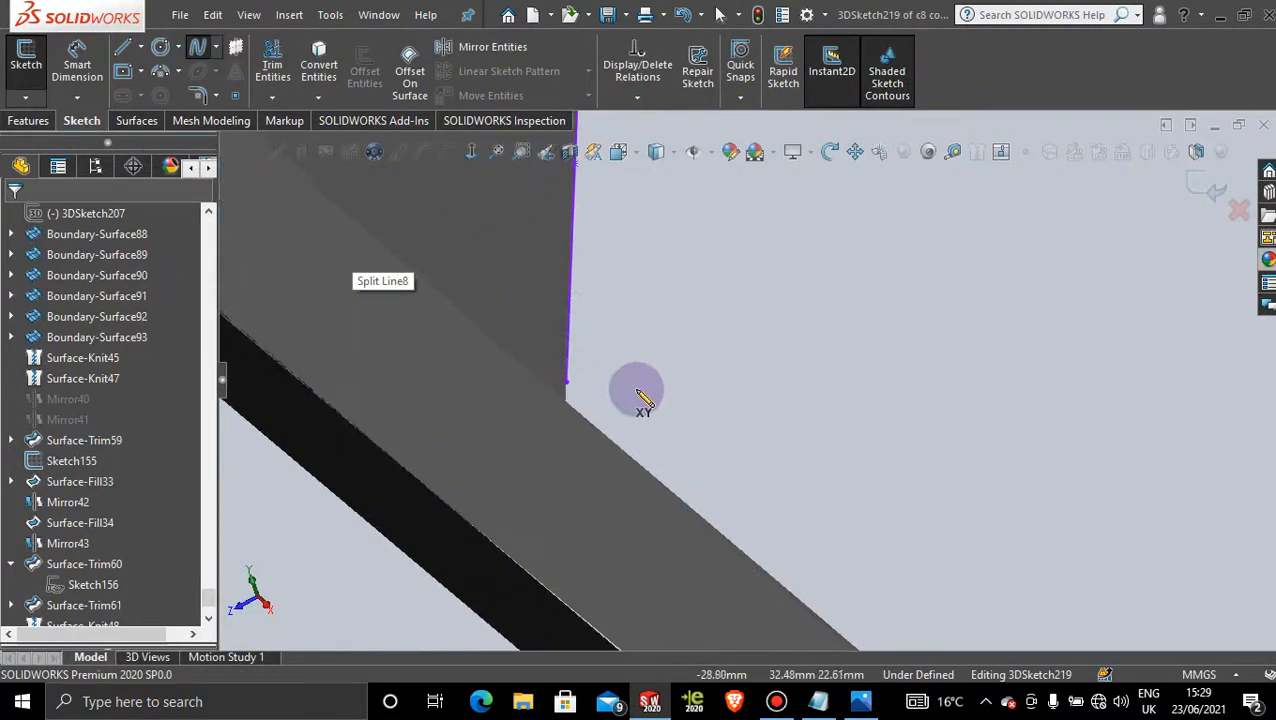
pyautogui.click(567, 383)
pyautogui.moveTo(700, 433); pyautogui.dragTo(968, 527, button='middle')
pyautogui.click(745, 515)
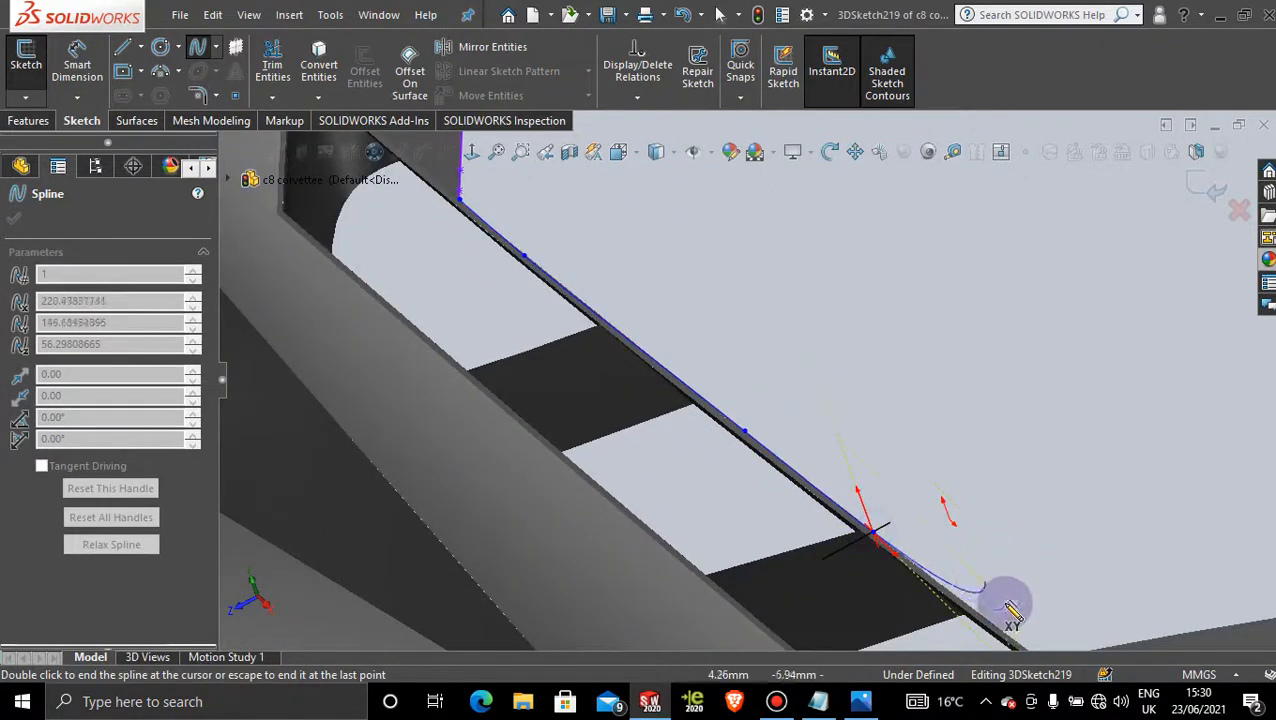
# - Continue the spline along the vent strip's inner edge, end it at the rear lip's corner, and exit the 3D sketch
pyautogui.moveTo(1005, 604); pyautogui.dragTo(898, 480, button='middle')
pyautogui.scroll(-3, 898, 480)
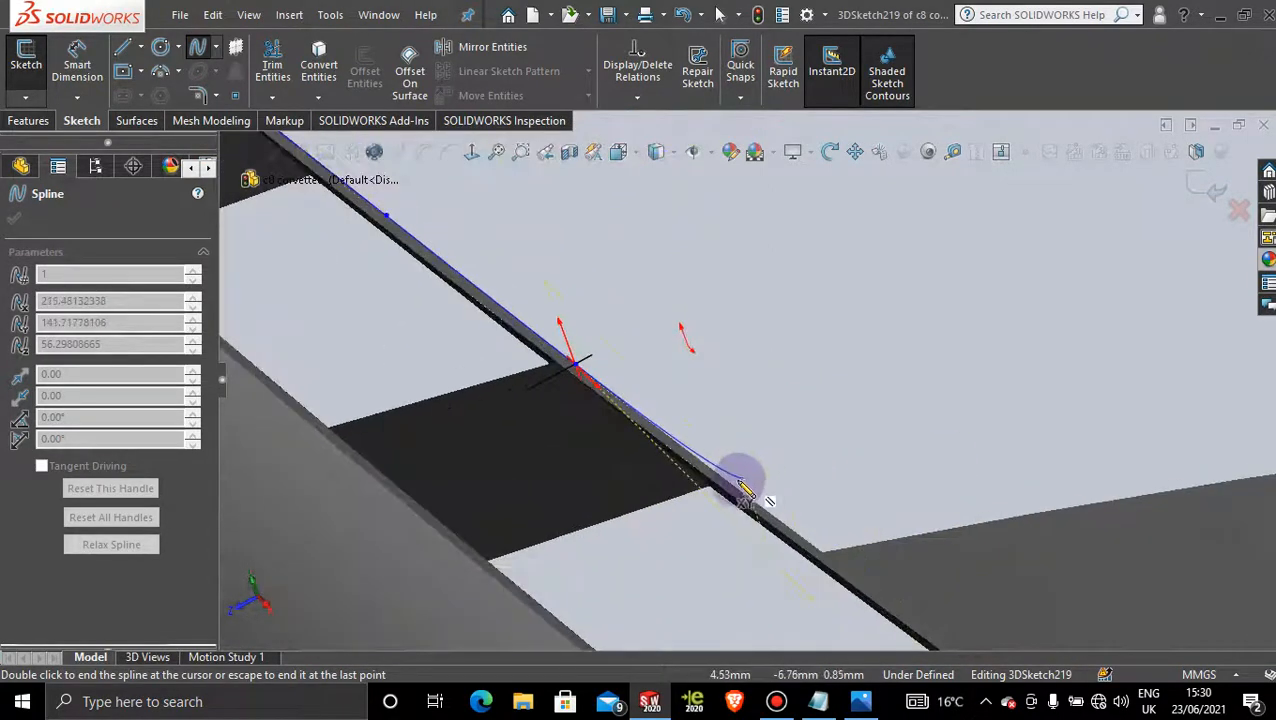
pyautogui.moveTo(849, 530); pyautogui.dragTo(703, 483, button='middle')
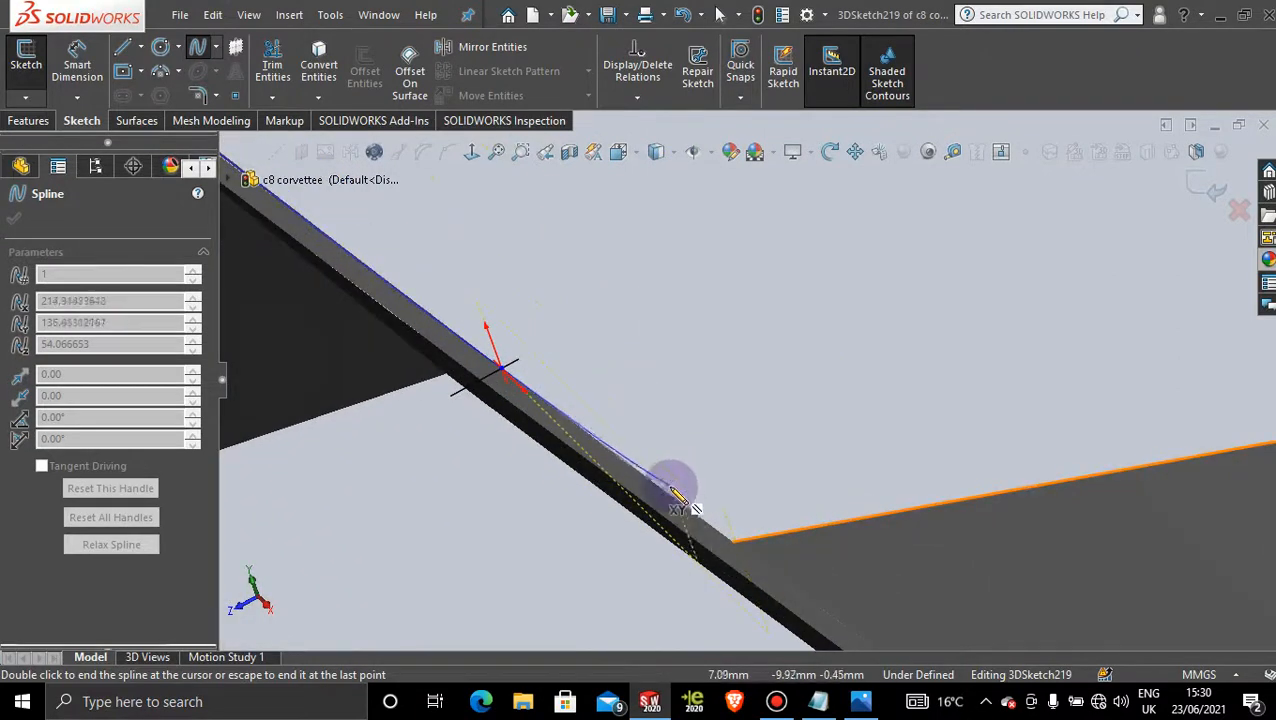
pyautogui.click(662, 492)
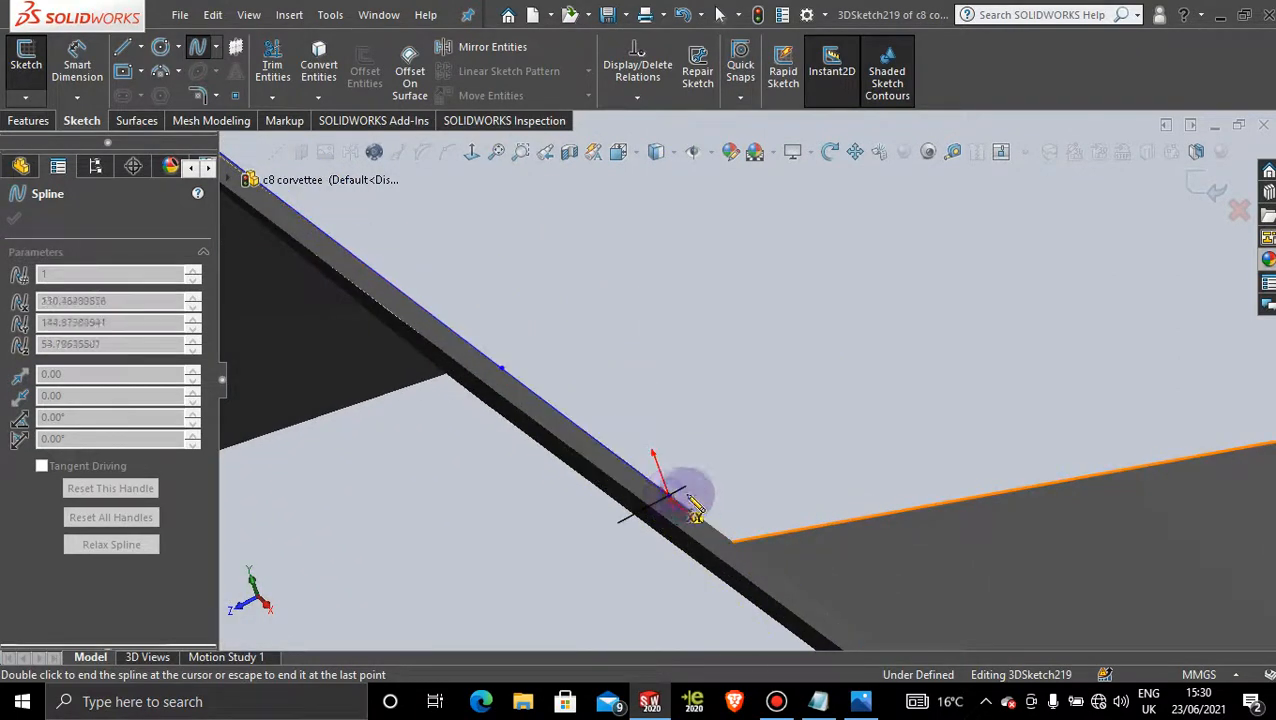
pyautogui.click(735, 543)
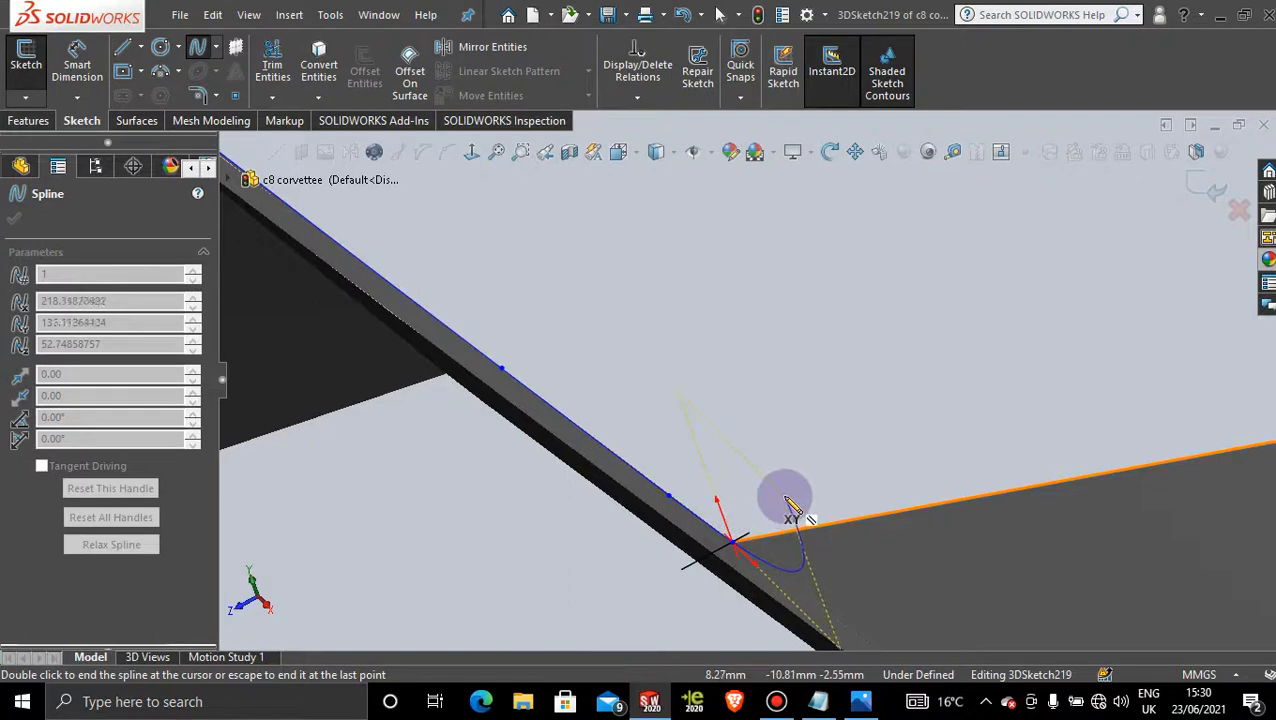
pyautogui.press('Escape')
pyautogui.scroll(-5, 745, 525)
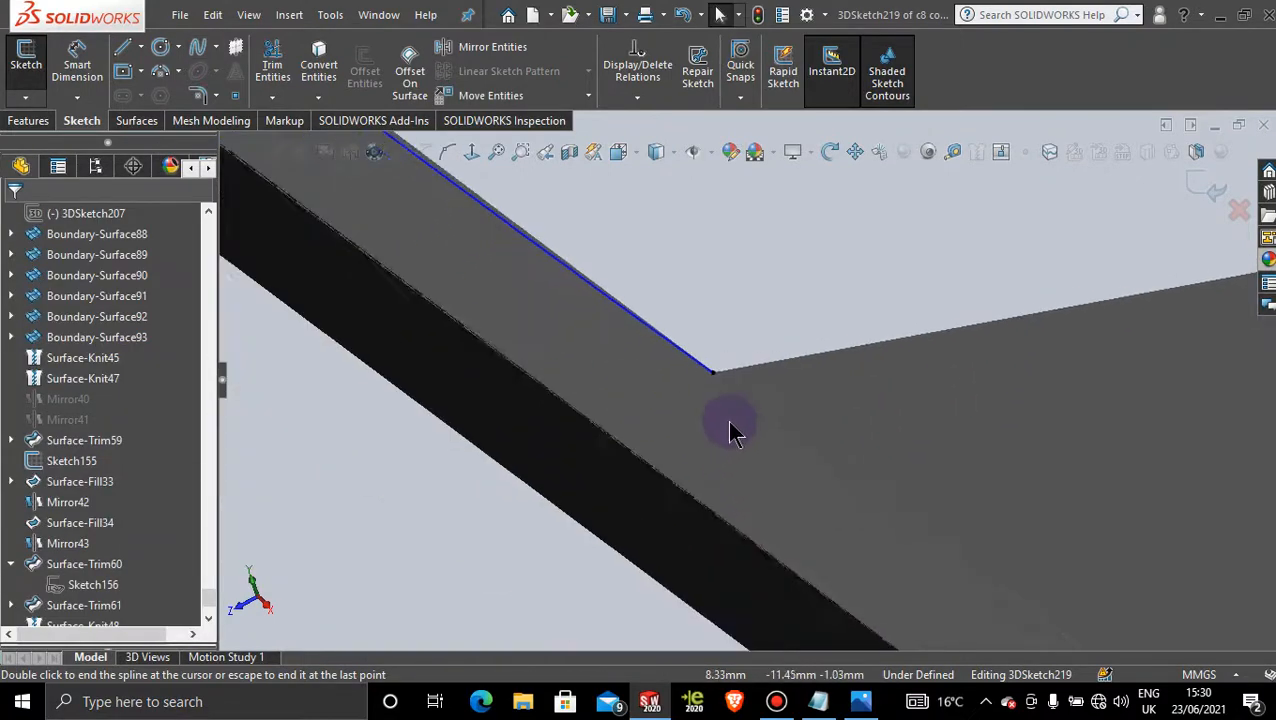
pyautogui.scroll(-4, 727, 350)
pyautogui.scroll(9, 640, 362)
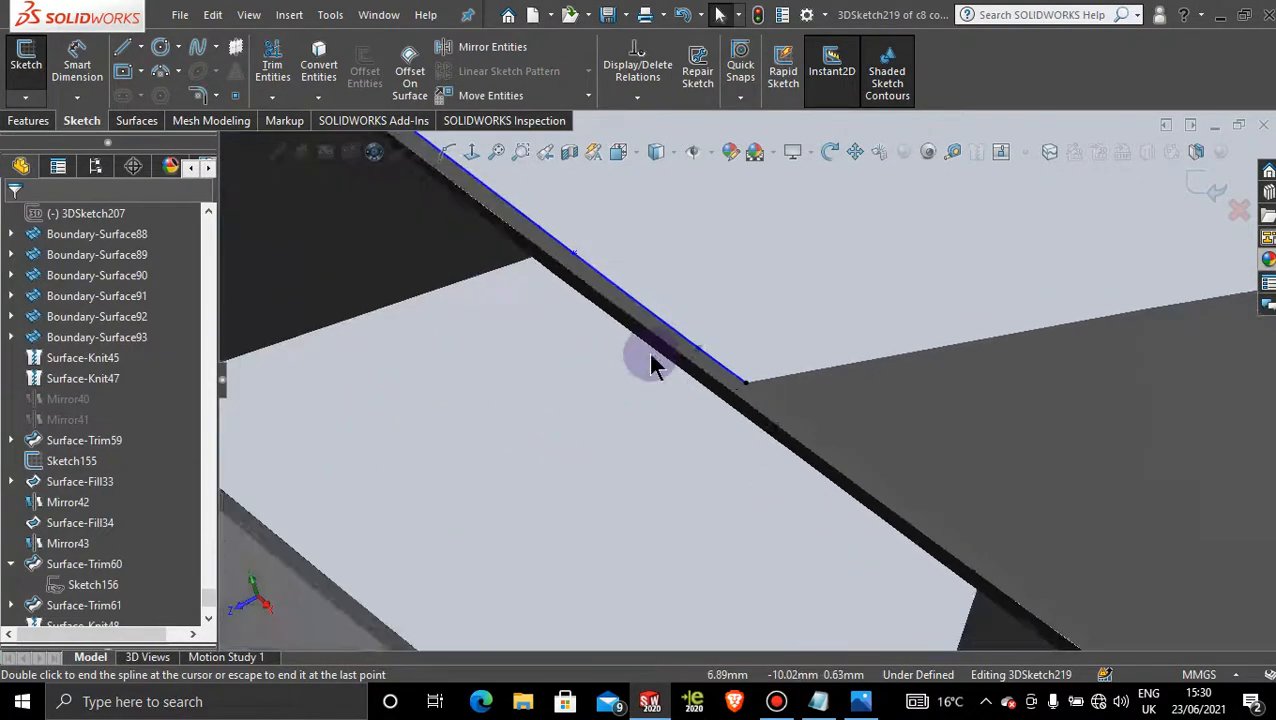
pyautogui.scroll(8, 652, 362)
pyautogui.moveTo(652, 362); pyautogui.dragTo(789, 353, button='middle')
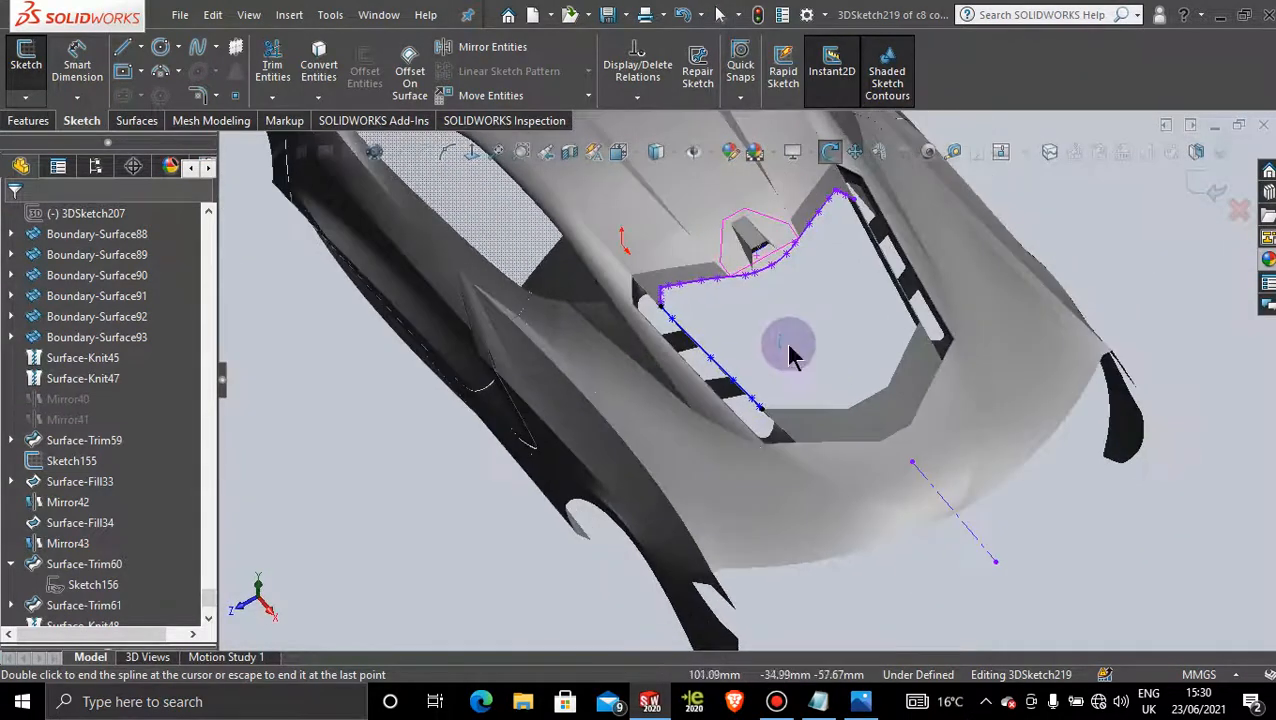
pyautogui.click(1200, 185)
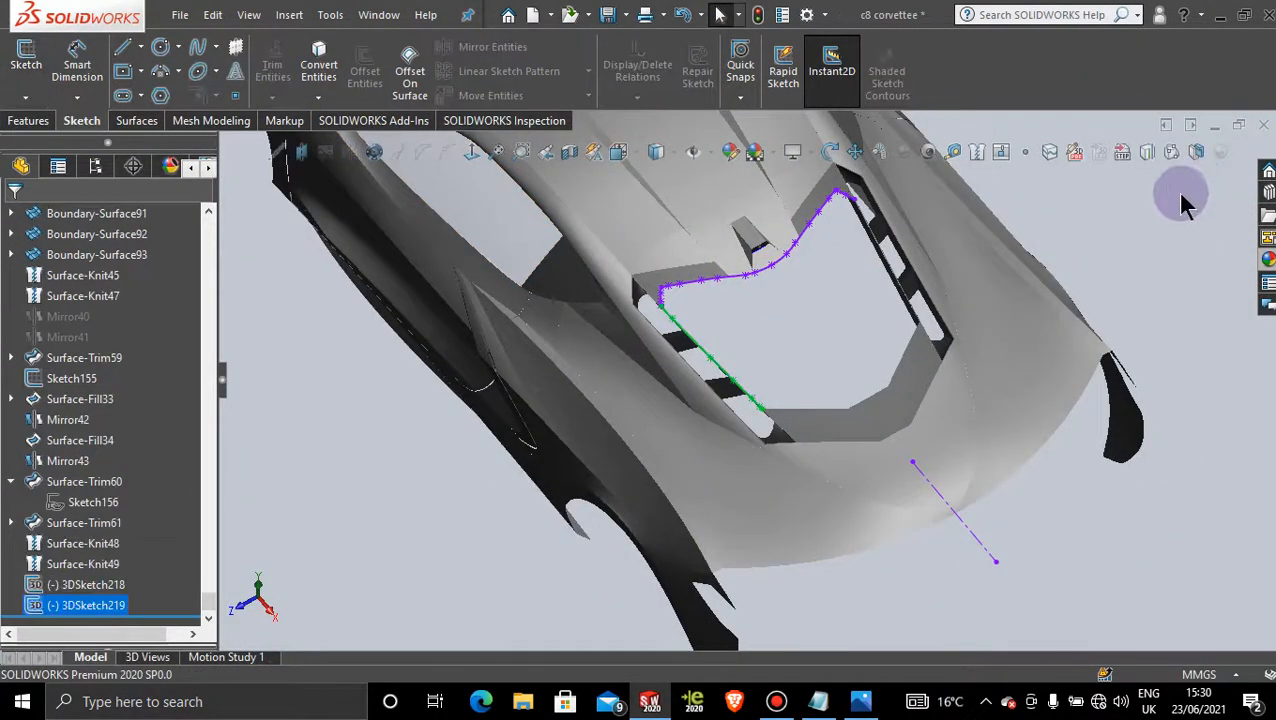
# - Start a filled surface with 3DSketch218, 3DSketch219 and the four inner edges of the rear lip as the contact patch boundary
pyautogui.click(142, 122)
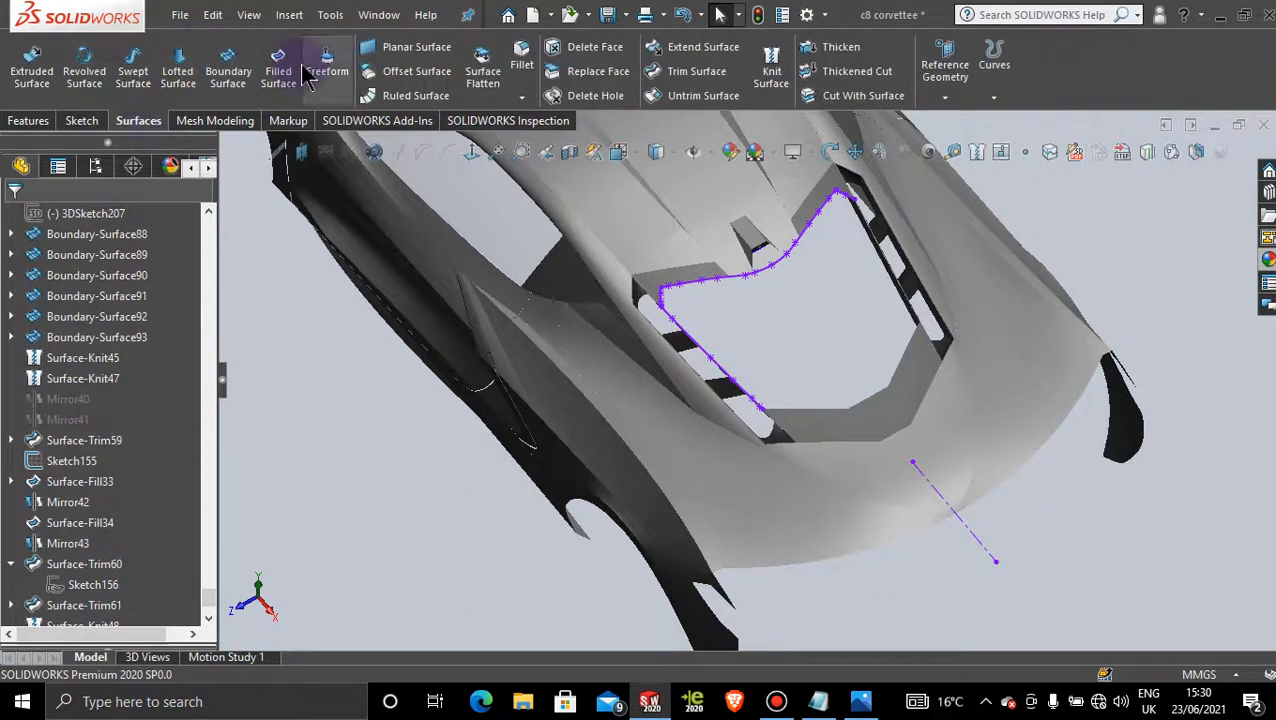
pyautogui.click(278, 70)
pyautogui.click(736, 284)
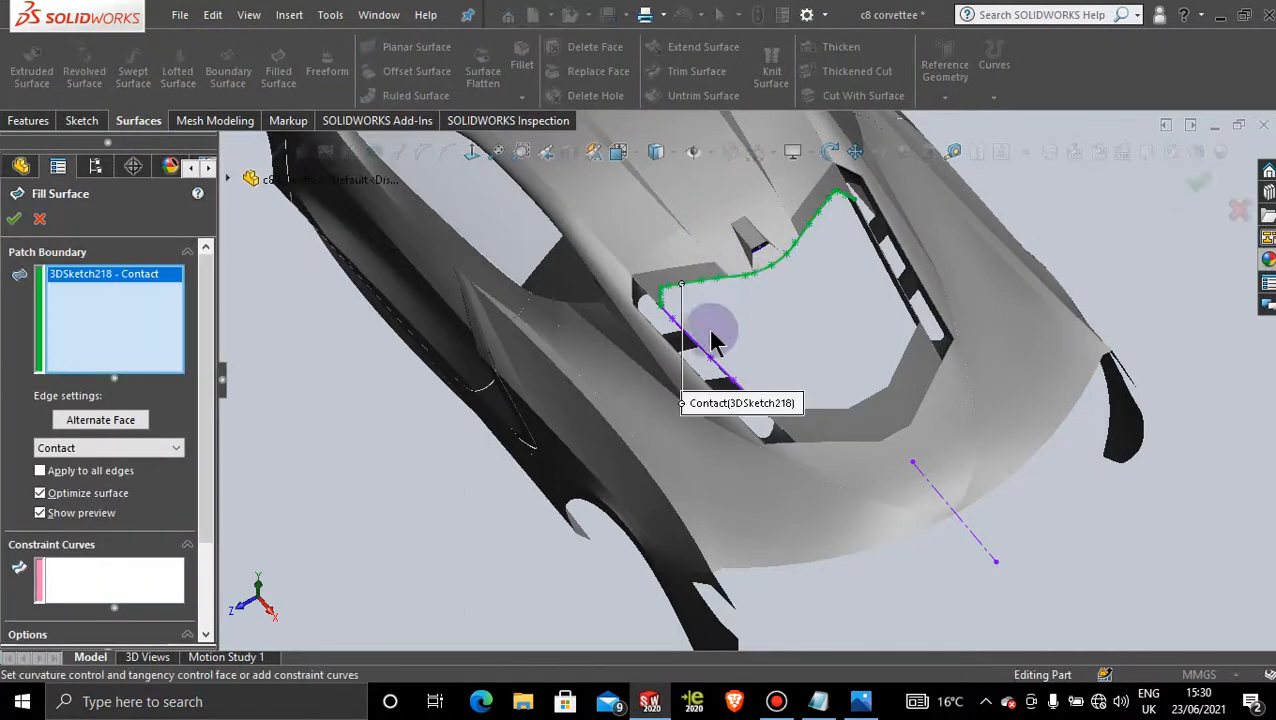
pyautogui.click(703, 355)
pyautogui.scroll(-1, 820, 392)
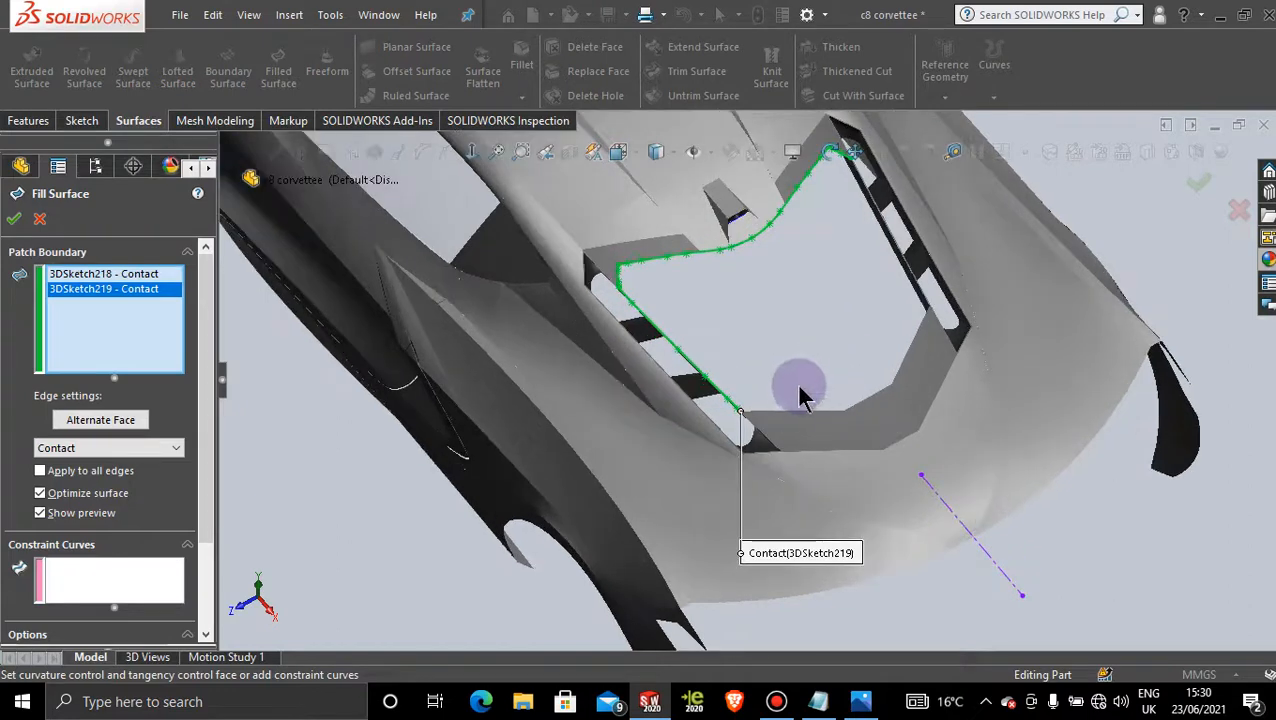
pyautogui.click(784, 418)
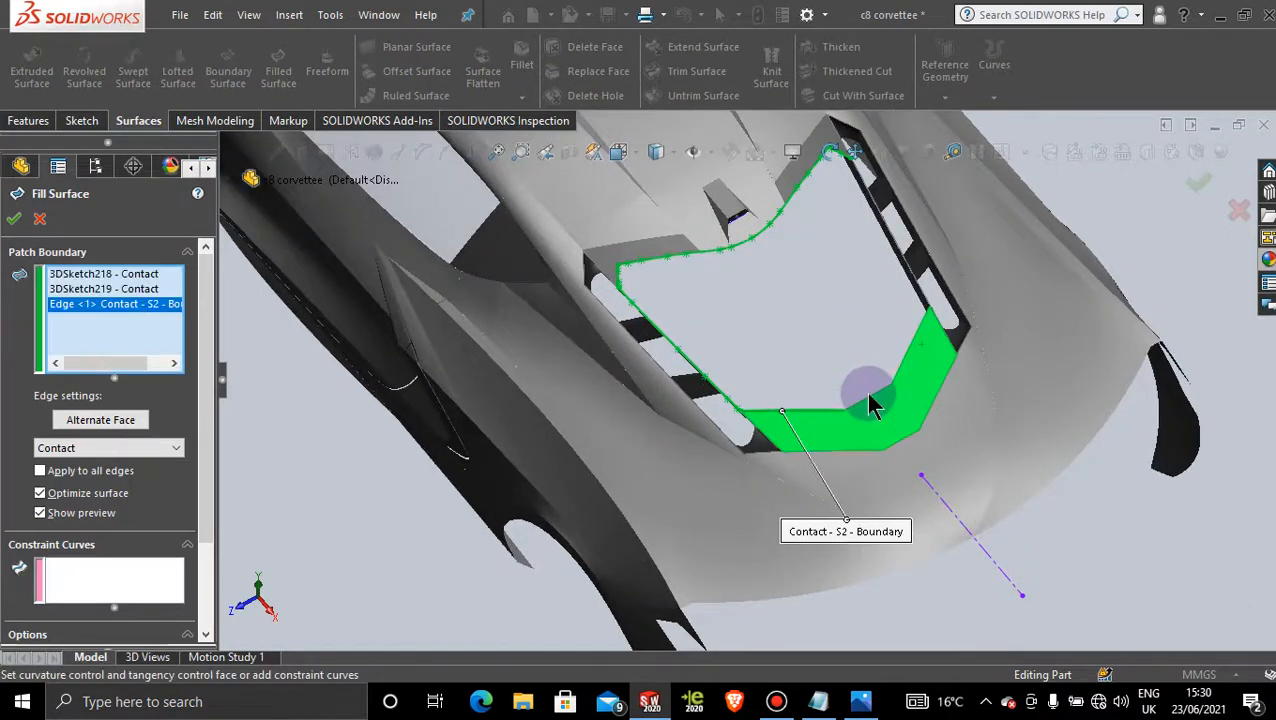
pyautogui.click(862, 407)
pyautogui.click(876, 398)
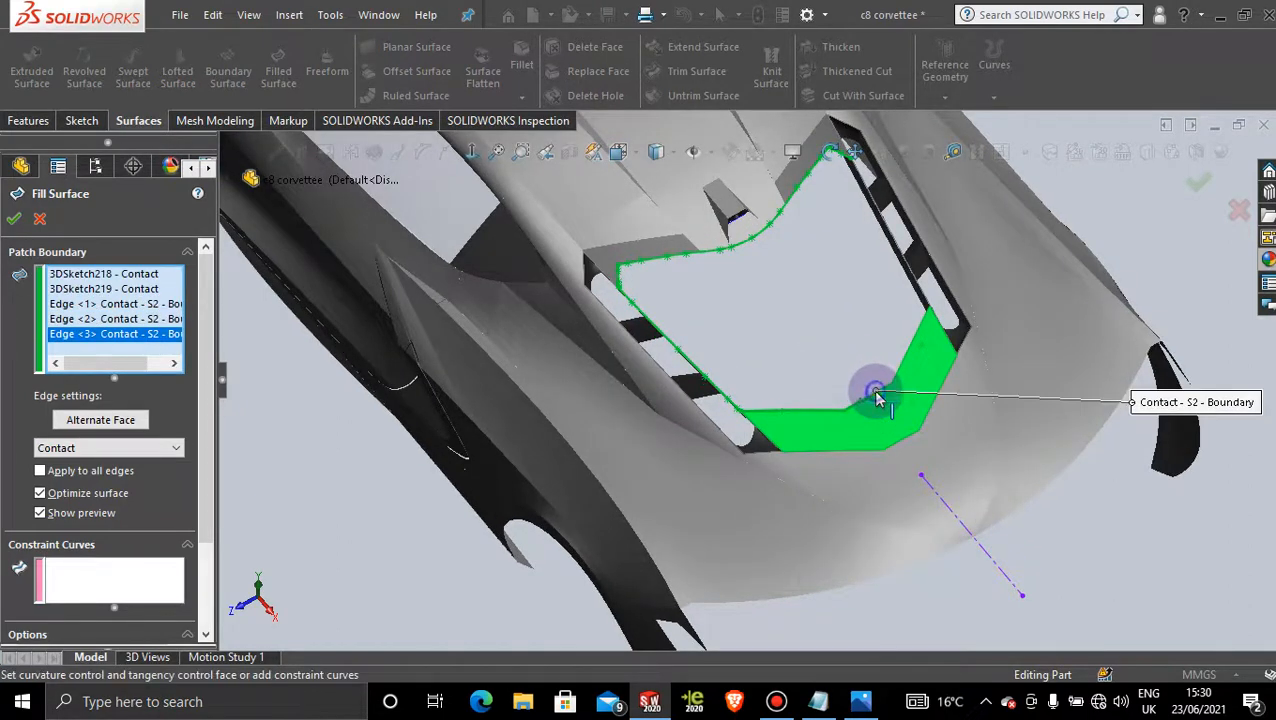
pyautogui.click(906, 369)
# - Add the opposite slotted vent strip's inner edge to the patch boundary and create the filled surface
pyautogui.scroll(-6, 873, 252)
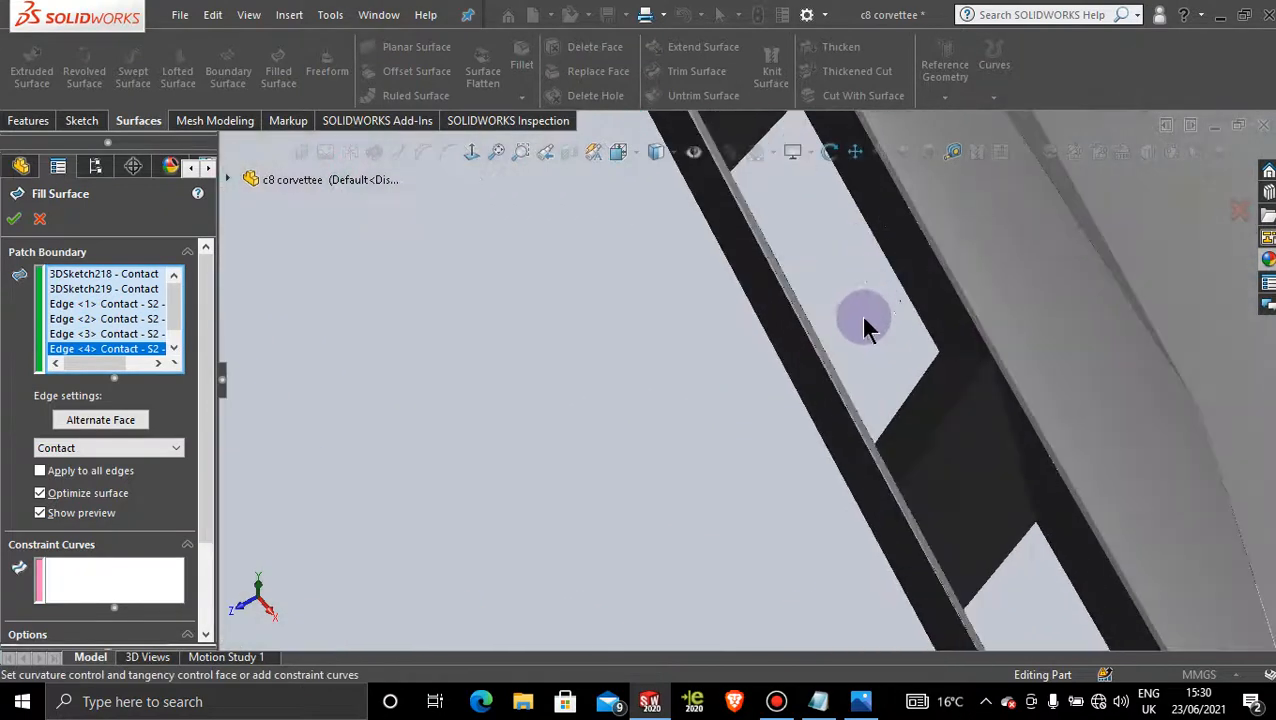
pyautogui.moveTo(624, 373); pyautogui.dragTo(533, 401, button='middle')
pyautogui.click(633, 357)
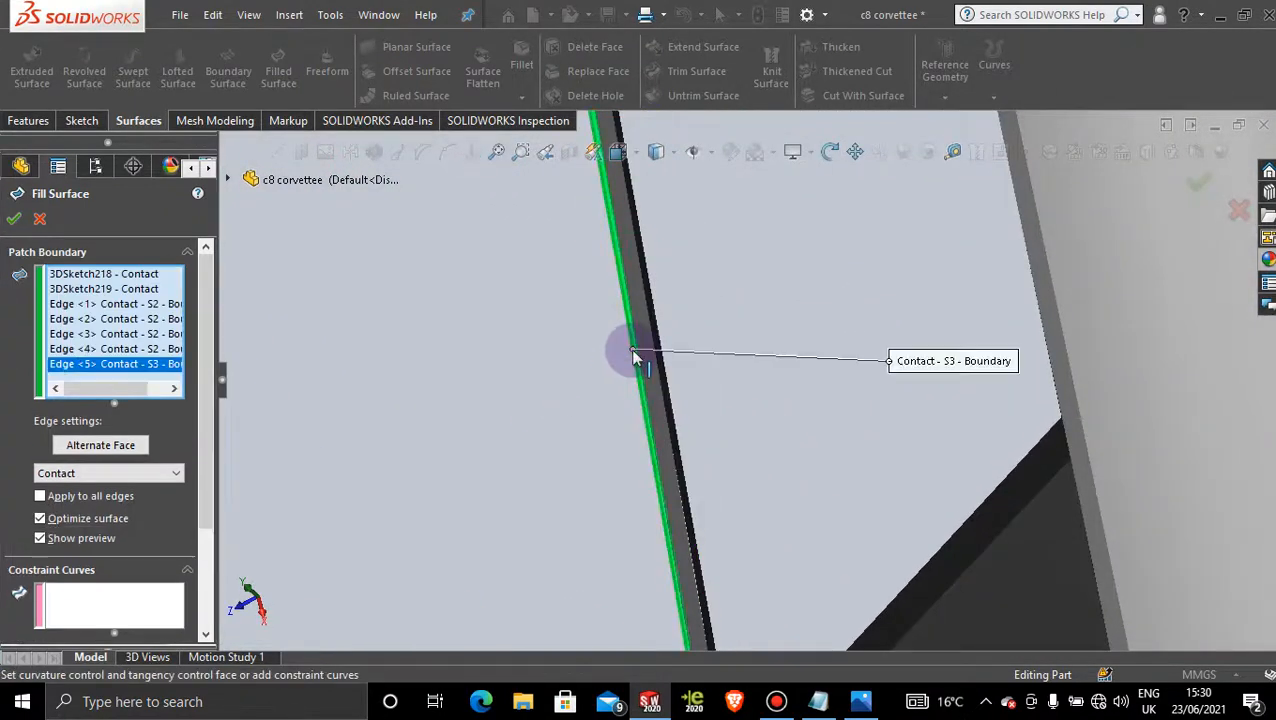
pyautogui.click(630, 360)
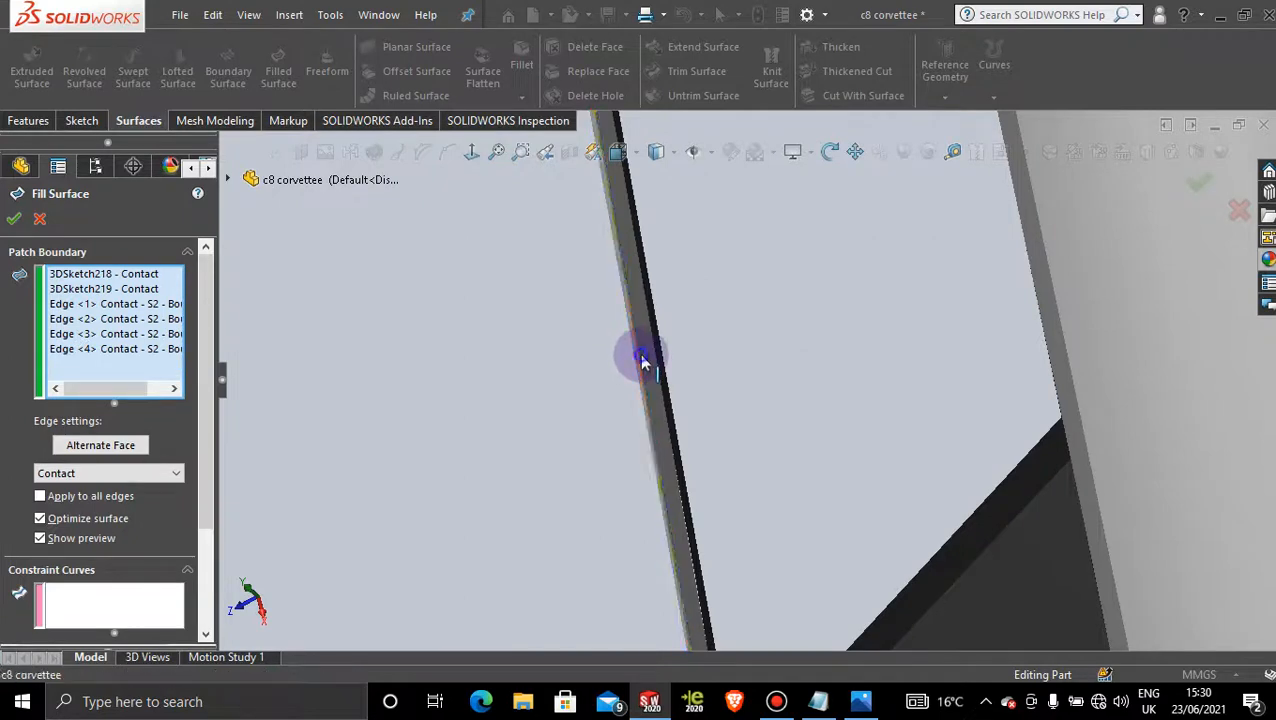
pyautogui.click(645, 363)
pyautogui.scroll(3, 757, 407)
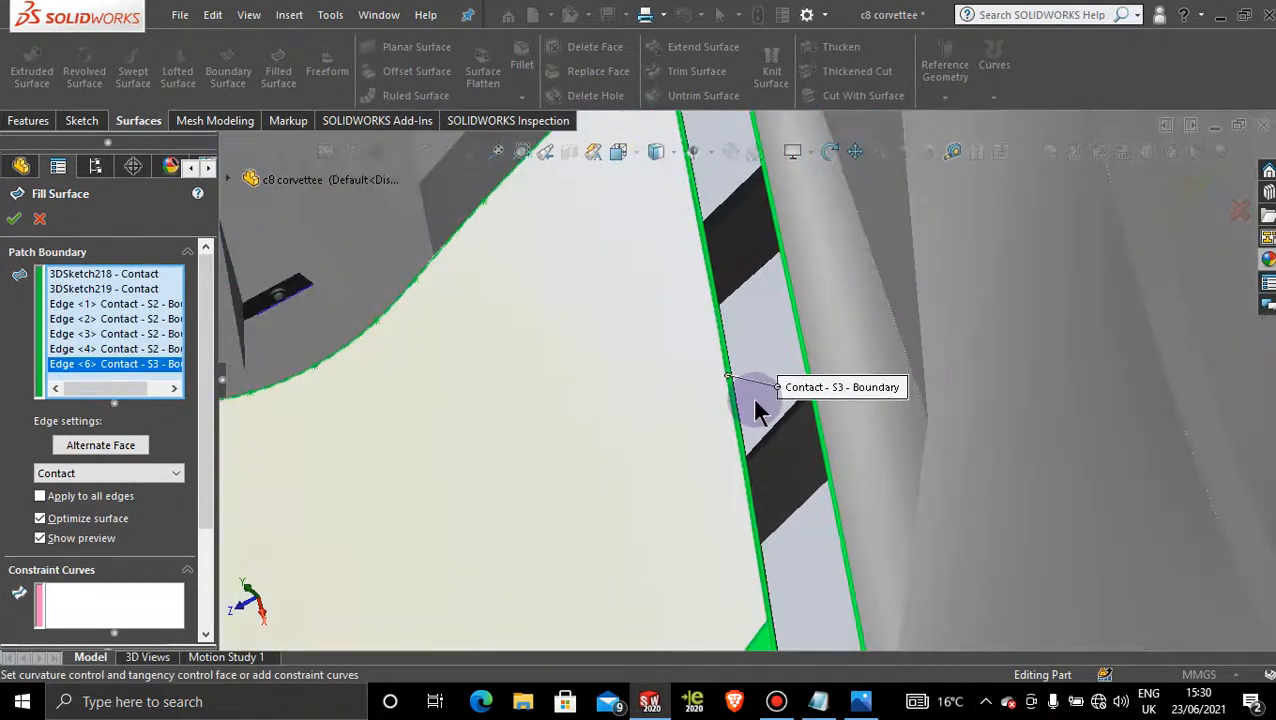
pyautogui.scroll(5, 692, 450)
pyautogui.scroll(-3, 709, 415)
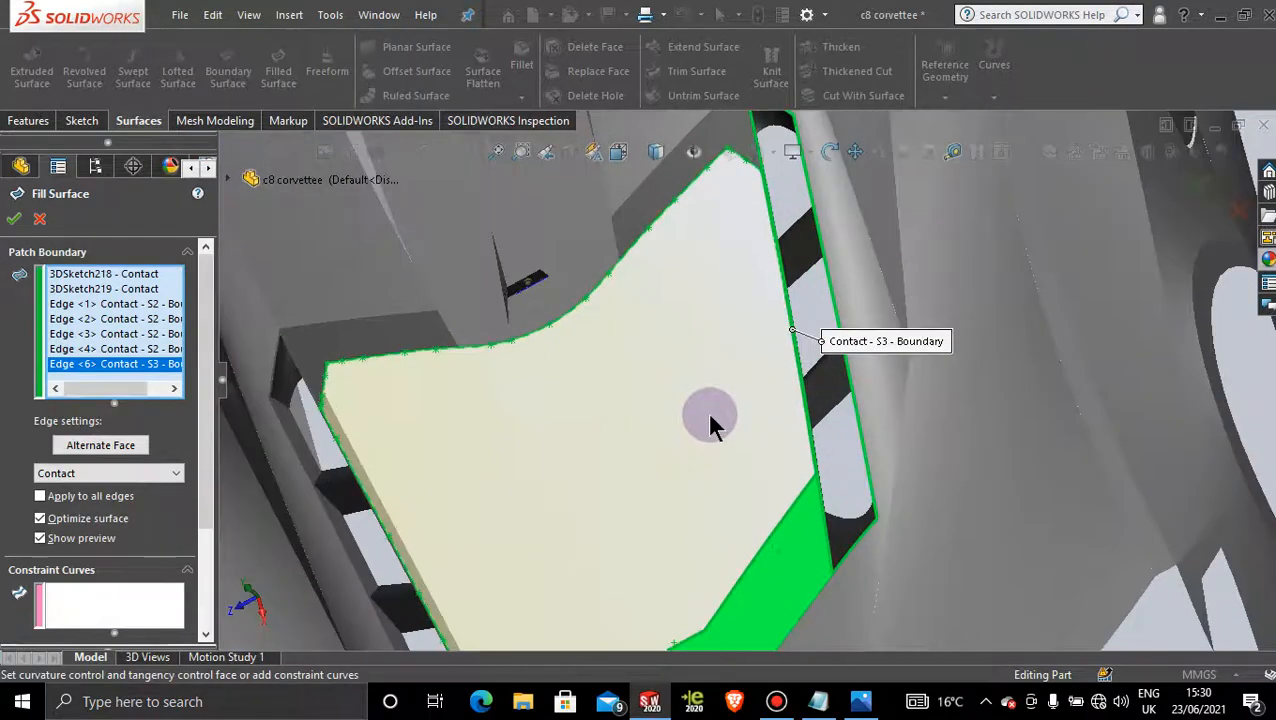
pyautogui.moveTo(709, 420); pyautogui.dragTo(883, 312, button='middle')
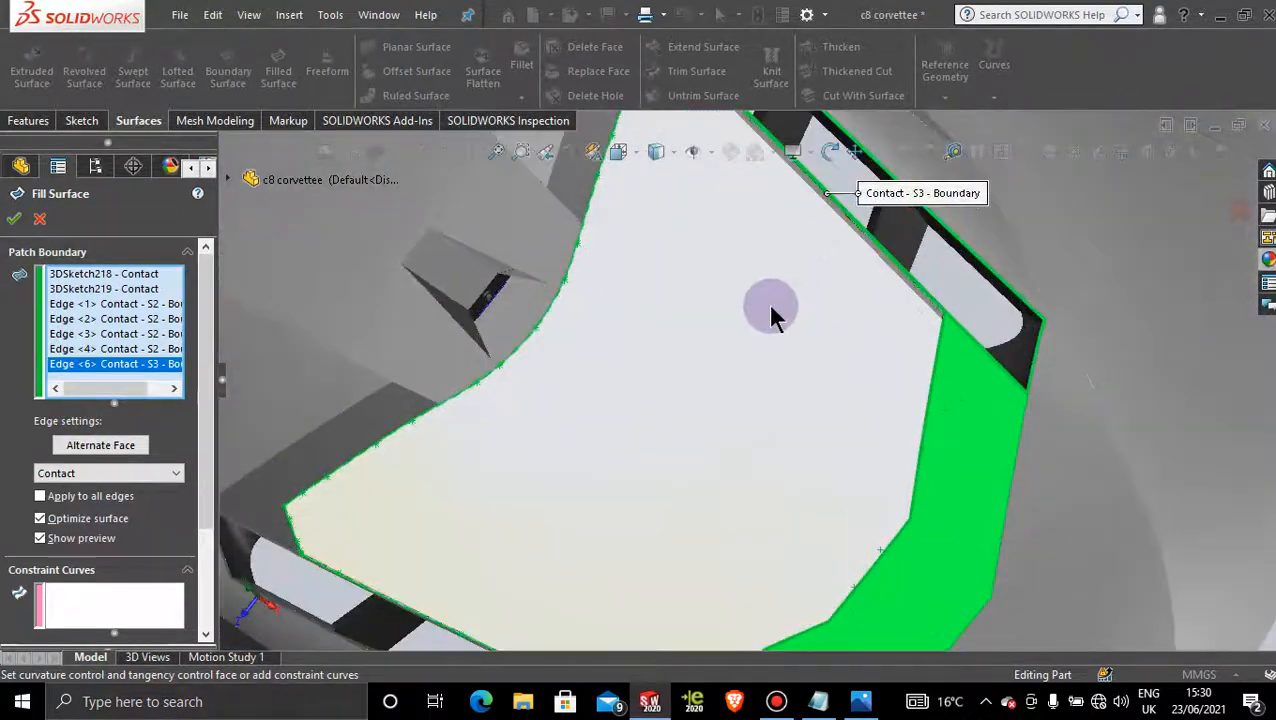
pyautogui.scroll(3, 760, 330)
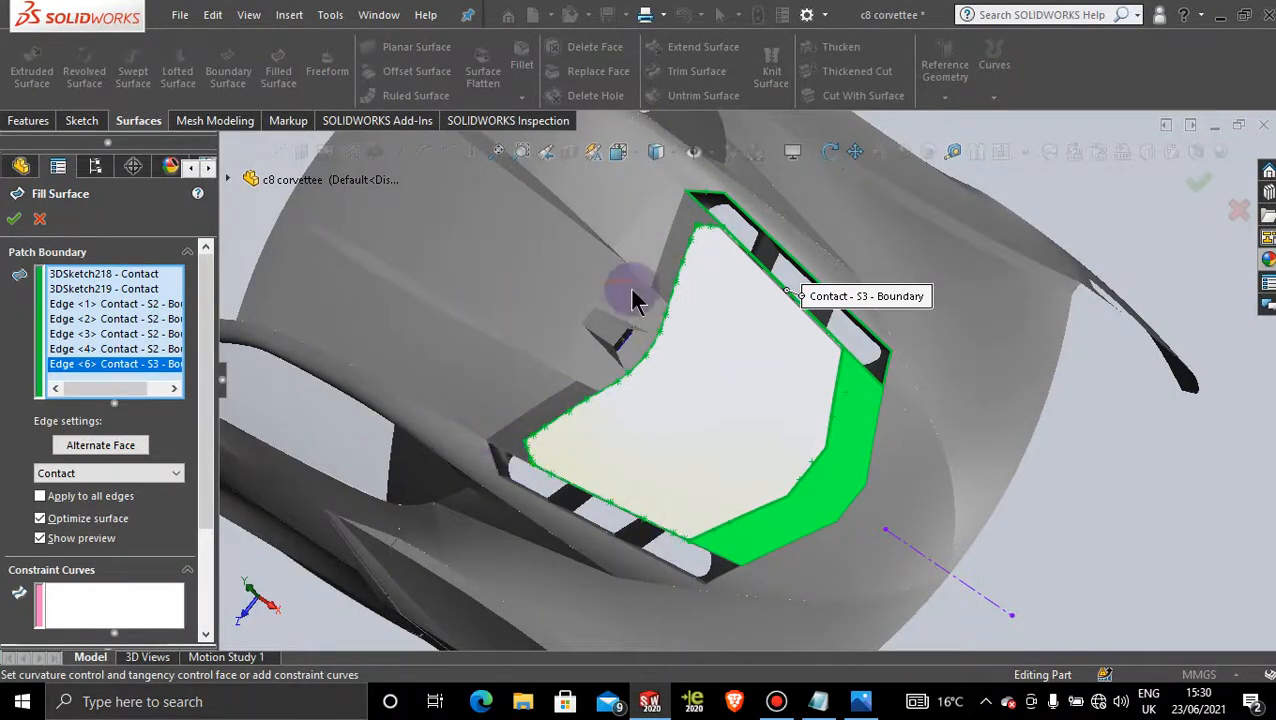
pyautogui.click(14, 220)
pyautogui.moveTo(1110, 475); pyautogui.dragTo(1110, 519, button='middle')
pyautogui.moveTo(712, 498); pyautogui.dragTo(379, 279, button='middle')
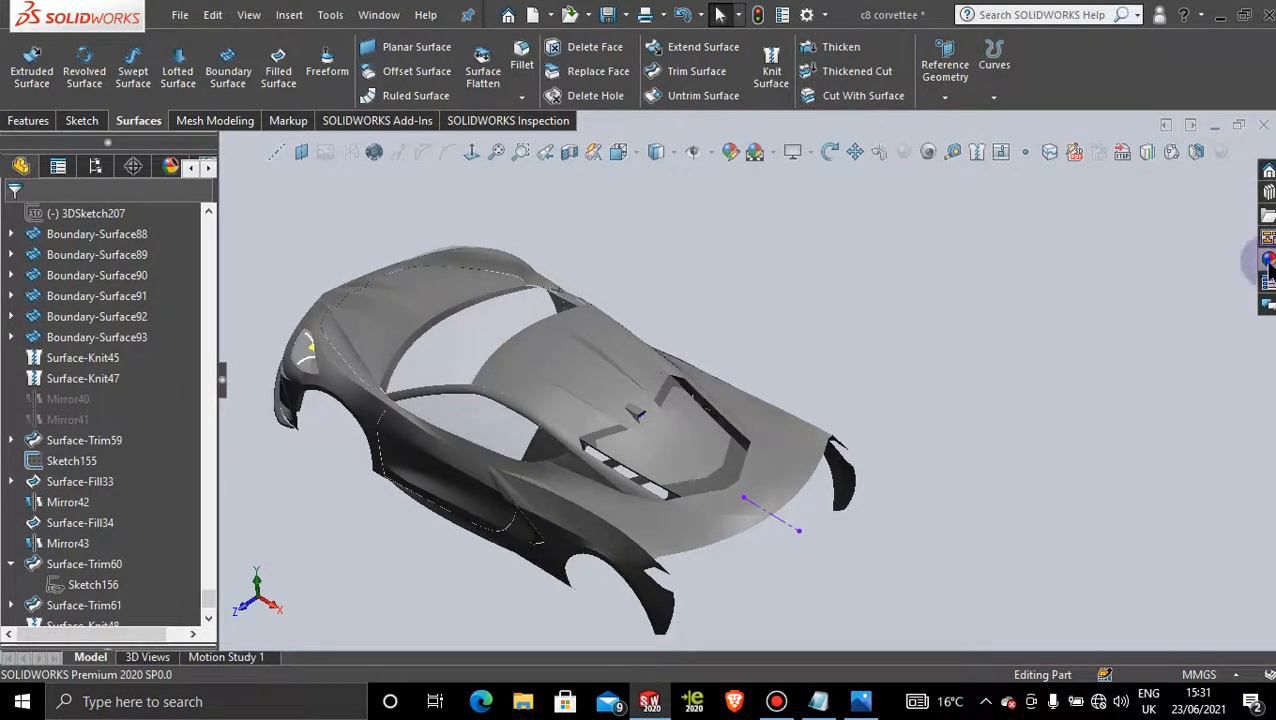
# - Apply the blue glass appearance from the Glass > Gloss category to the face in the windshield opening
pyautogui.click(1267, 260)
pyautogui.click(171, 166)
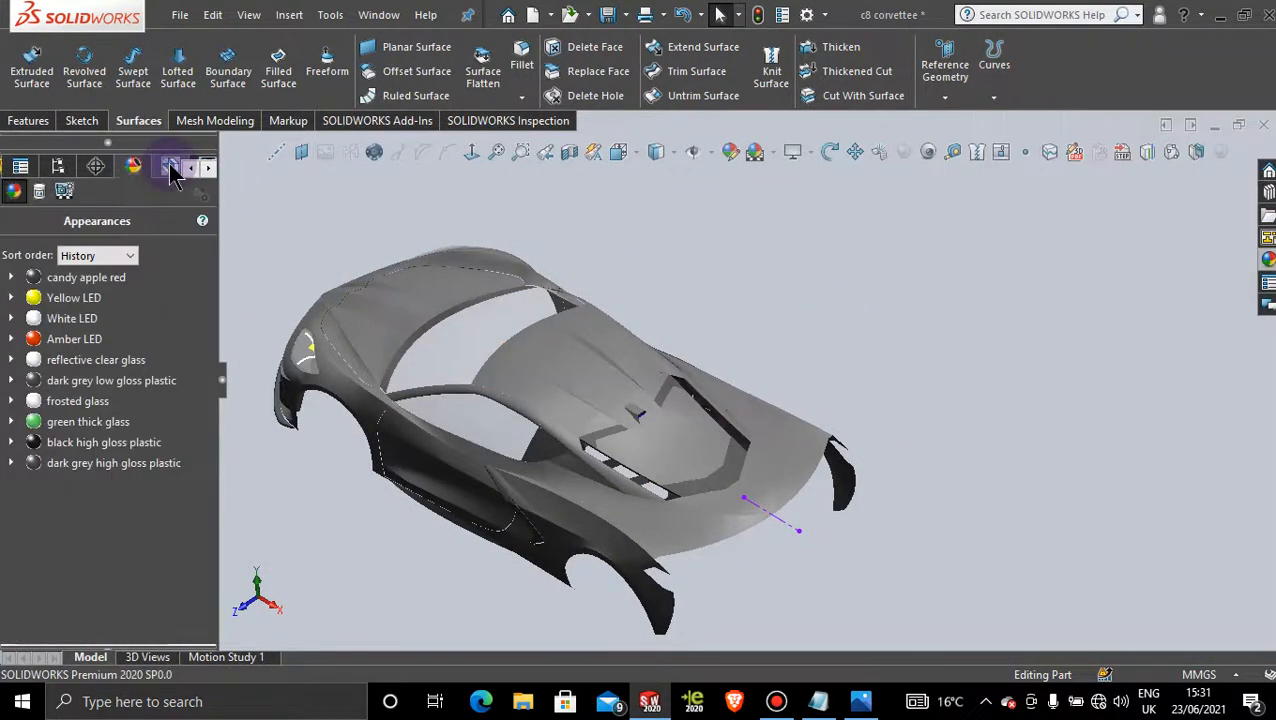
pyautogui.click(1268, 260)
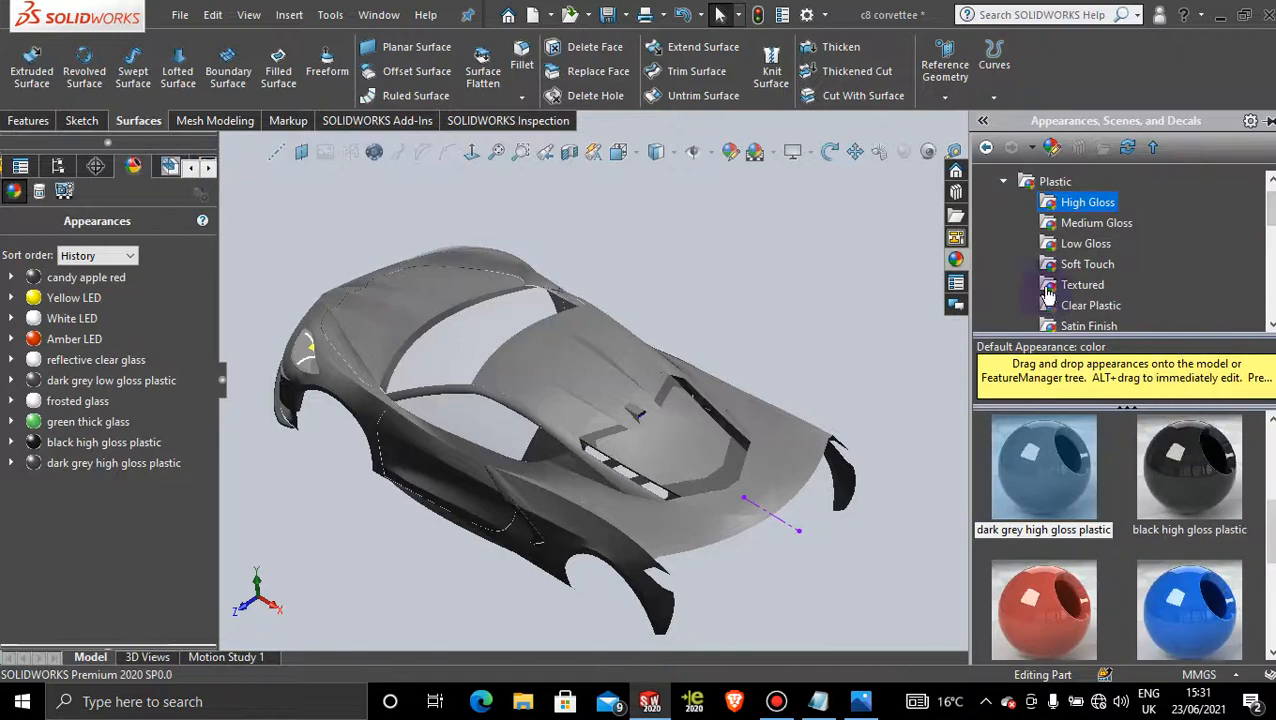
pyautogui.click(1003, 181)
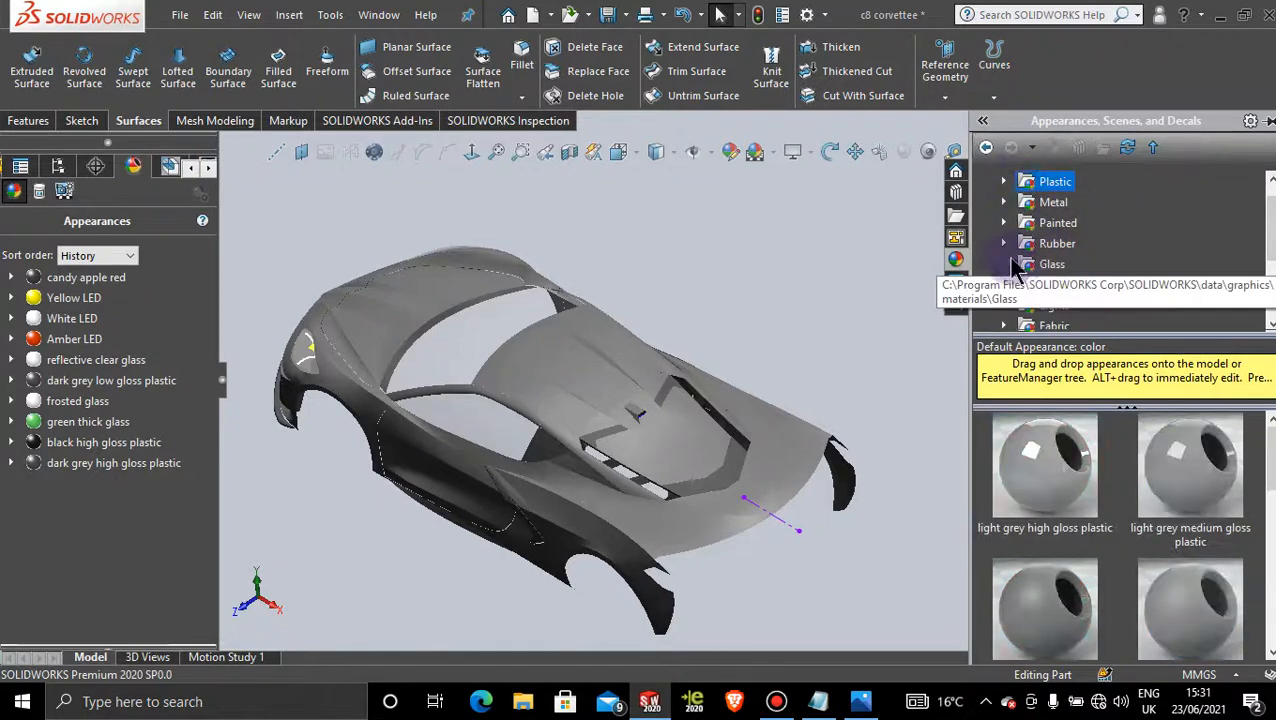
pyautogui.click(1073, 266)
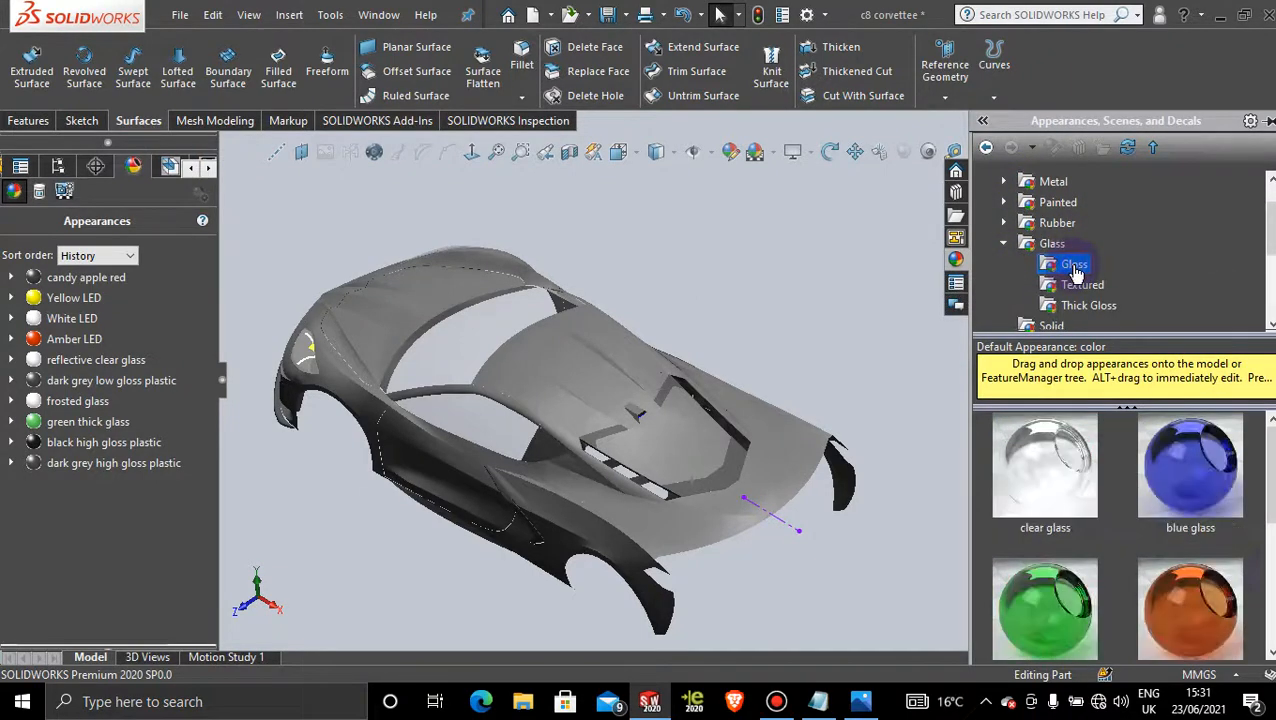
pyautogui.moveTo(1183, 490); pyautogui.dragTo(487, 342)
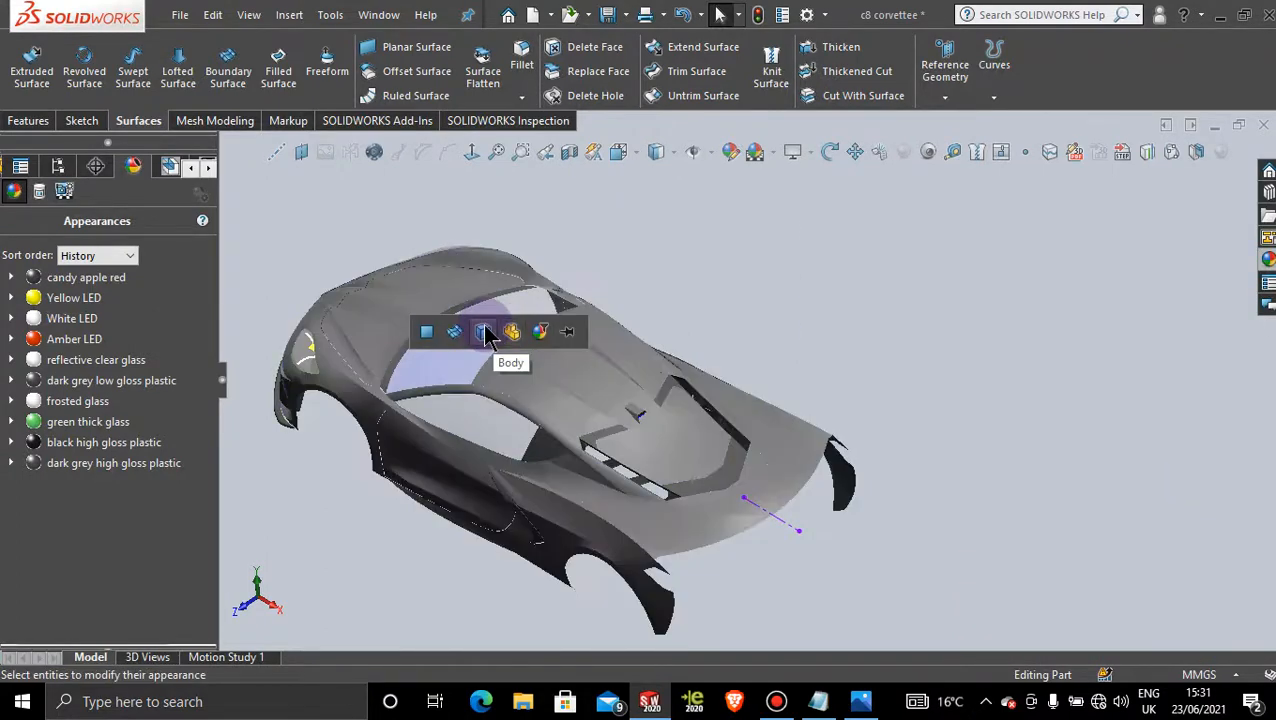
pyautogui.click(428, 333)
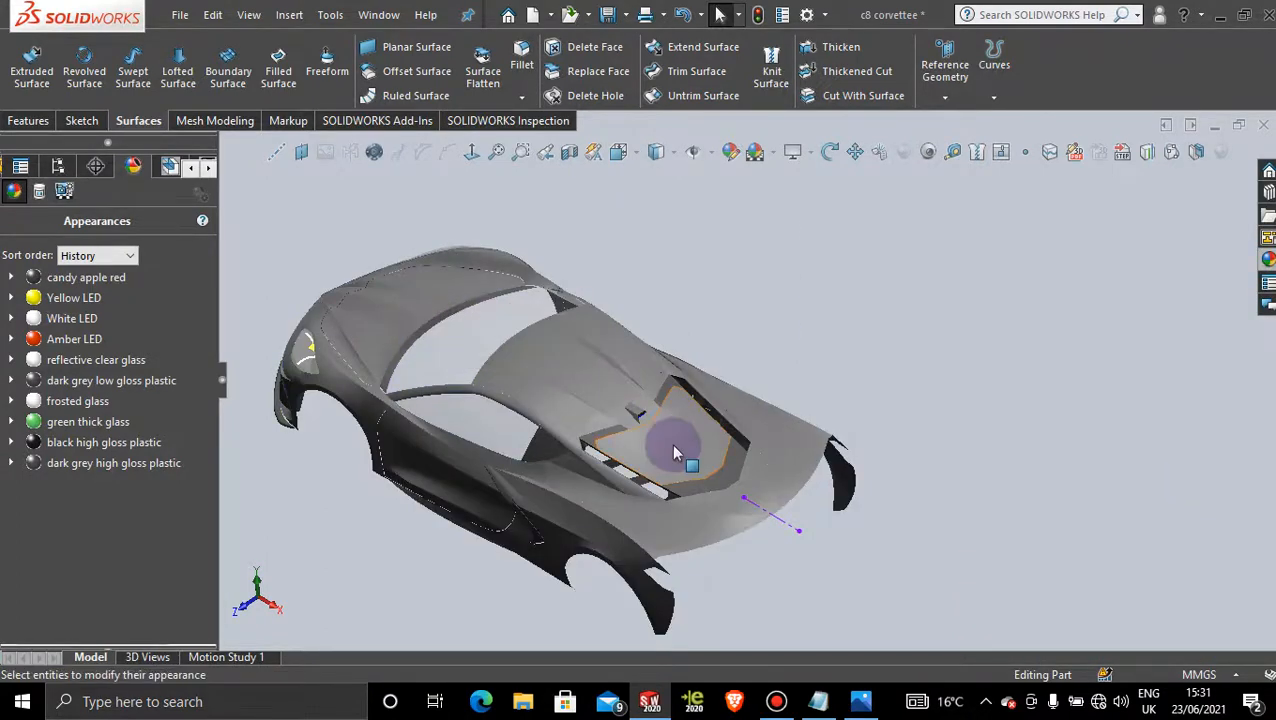
# - Apply the blue glass appearance from the Glass > Gloss category to the whole body of the filled surface inside the rear vent frame
pyautogui.click(1268, 260)
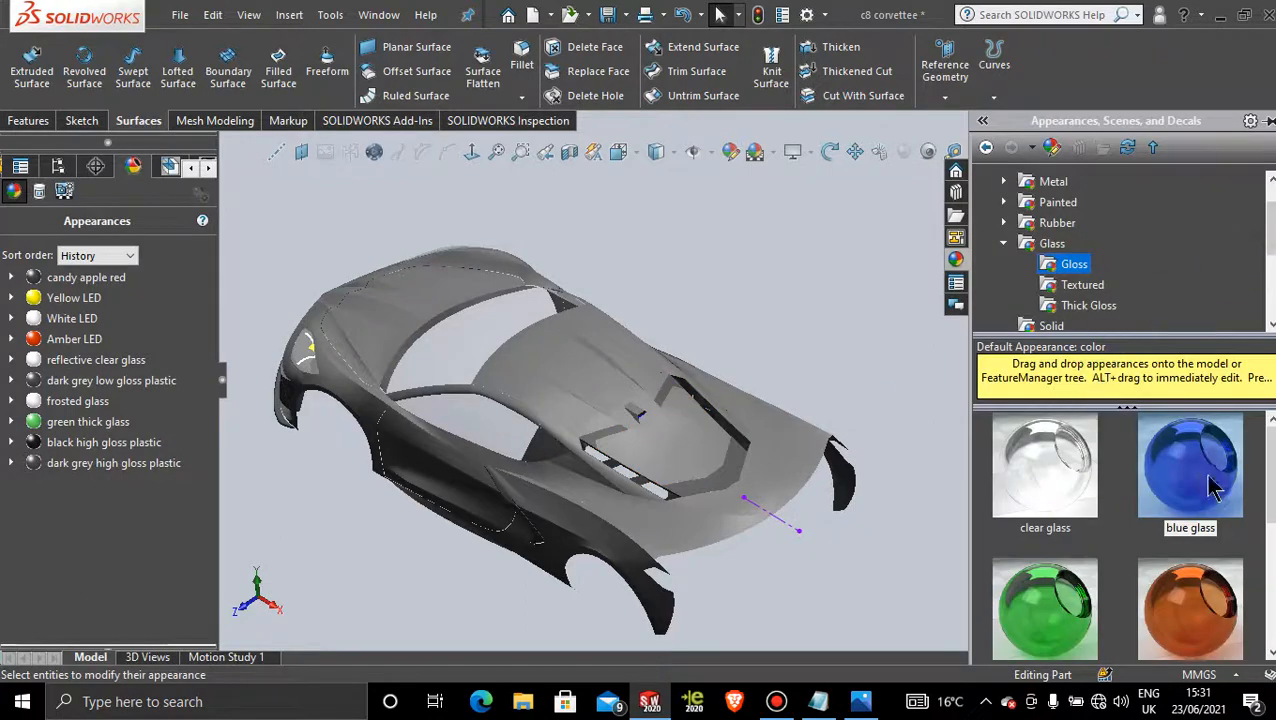
pyautogui.moveTo(1210, 487); pyautogui.dragTo(703, 458)
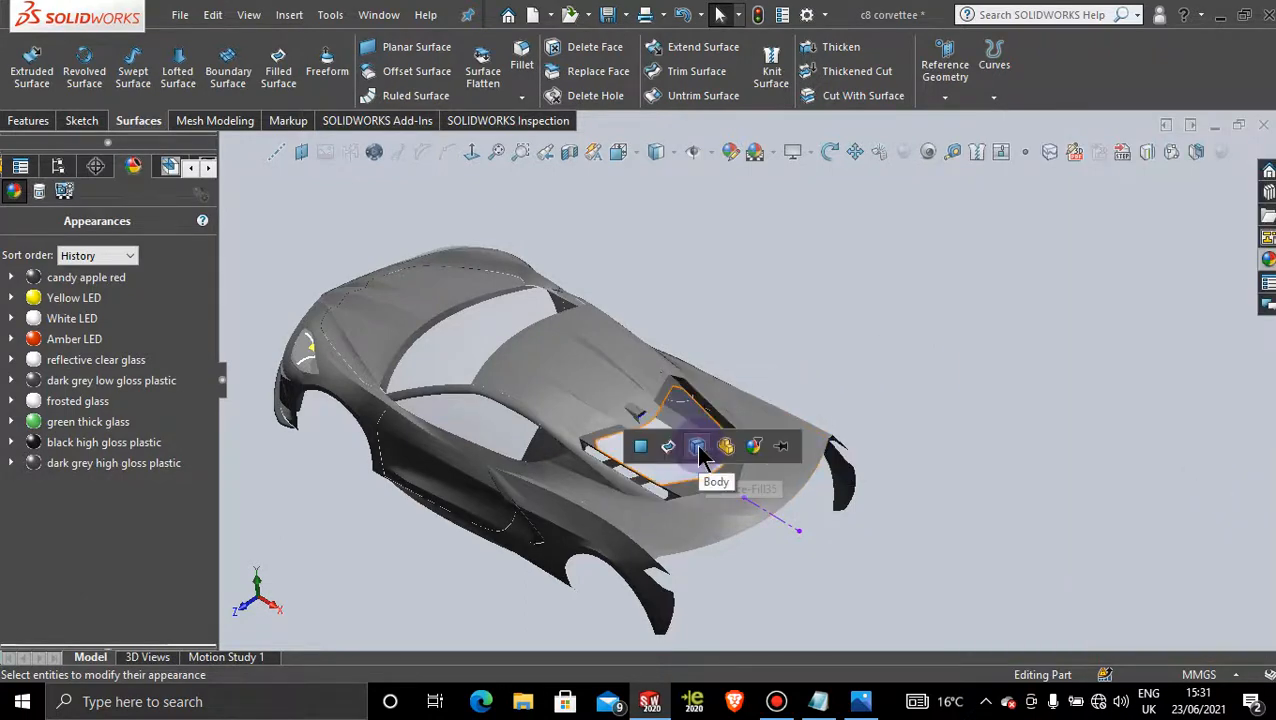
pyautogui.click(698, 446)
# - Examine the blue glass panel in the rear vent opening from the side and from above, up close and at a distance
pyautogui.scroll(-3, 849, 341)
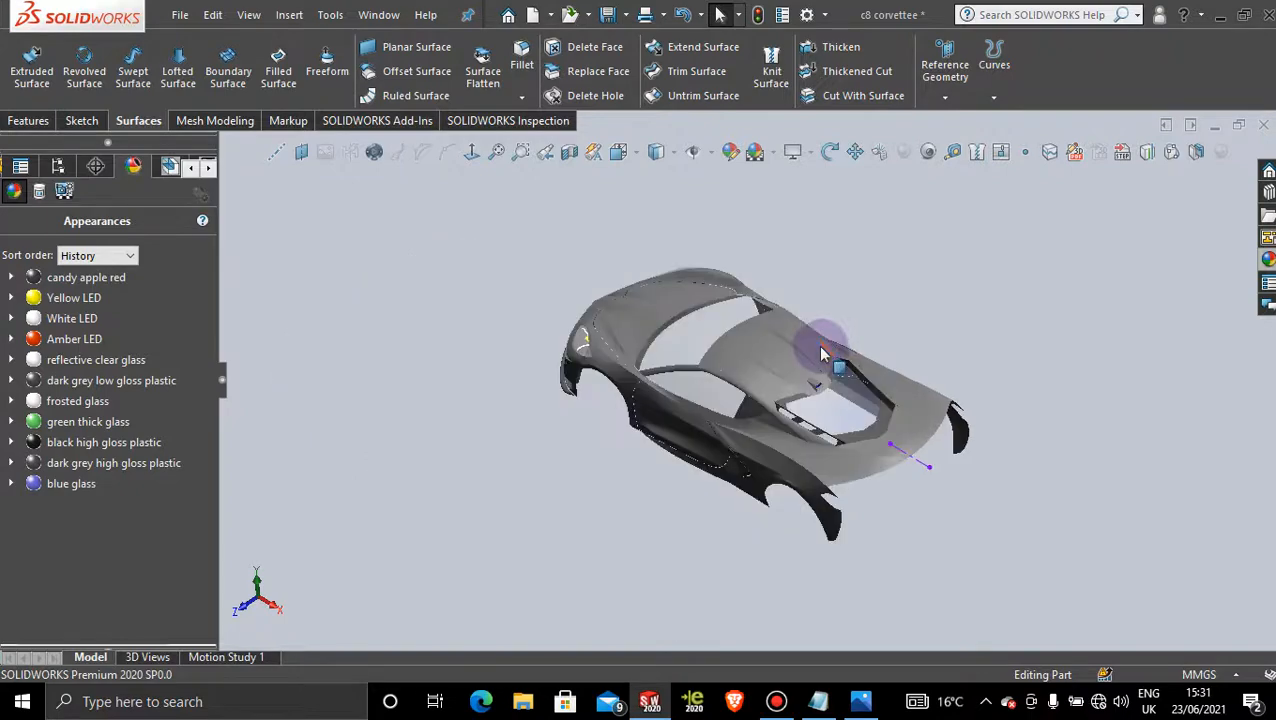
pyautogui.moveTo(952, 410); pyautogui.dragTo(900, 352, button='middle')
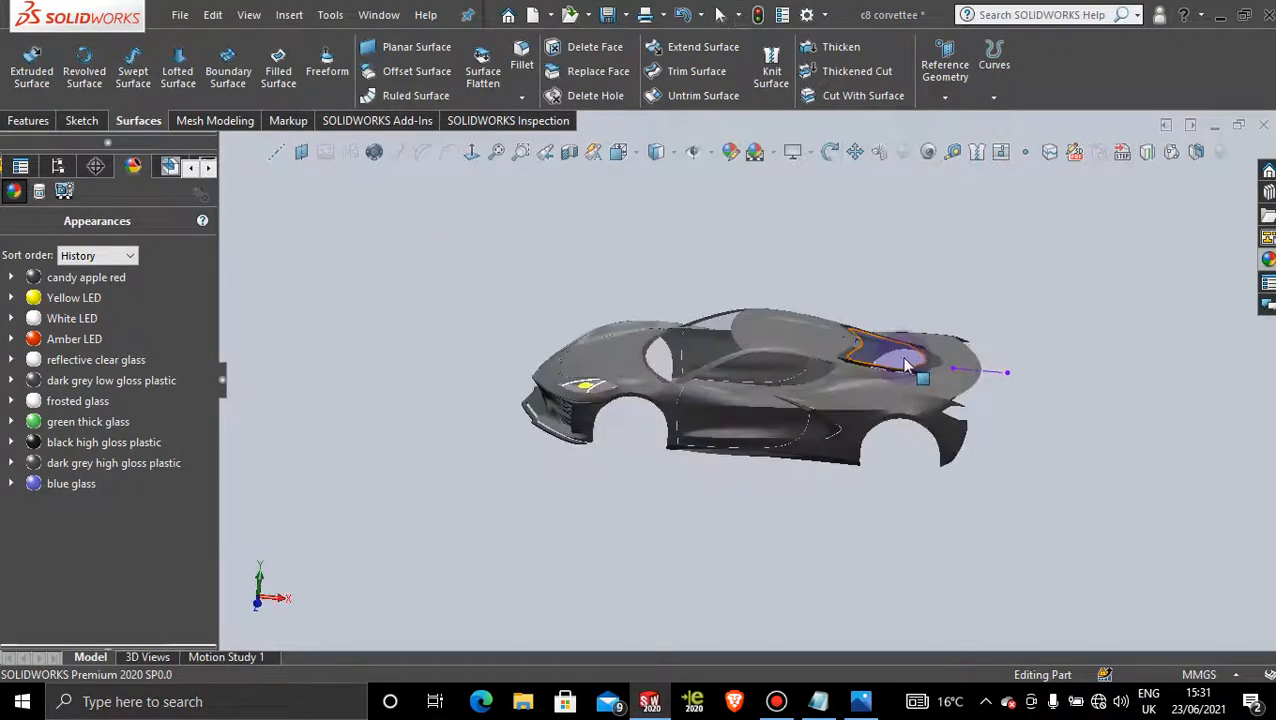
pyautogui.scroll(5, 867, 428)
pyautogui.scroll(-3, 866, 432)
pyautogui.moveTo(798, 322); pyautogui.dragTo(800, 280, button='middle')
pyautogui.scroll(2, 800, 280)
pyautogui.moveTo(701, 305)
pyautogui.mouseDown(button='middle')
pyautogui.moveTo(678, 290)
pyautogui.moveTo(697, 308)
pyautogui.mouseUp(button='middle')
pyautogui.scroll(3, 696, 308)
pyautogui.scroll(-3, 696, 308)
pyautogui.moveTo(697, 356); pyautogui.dragTo(783, 430, button='middle')
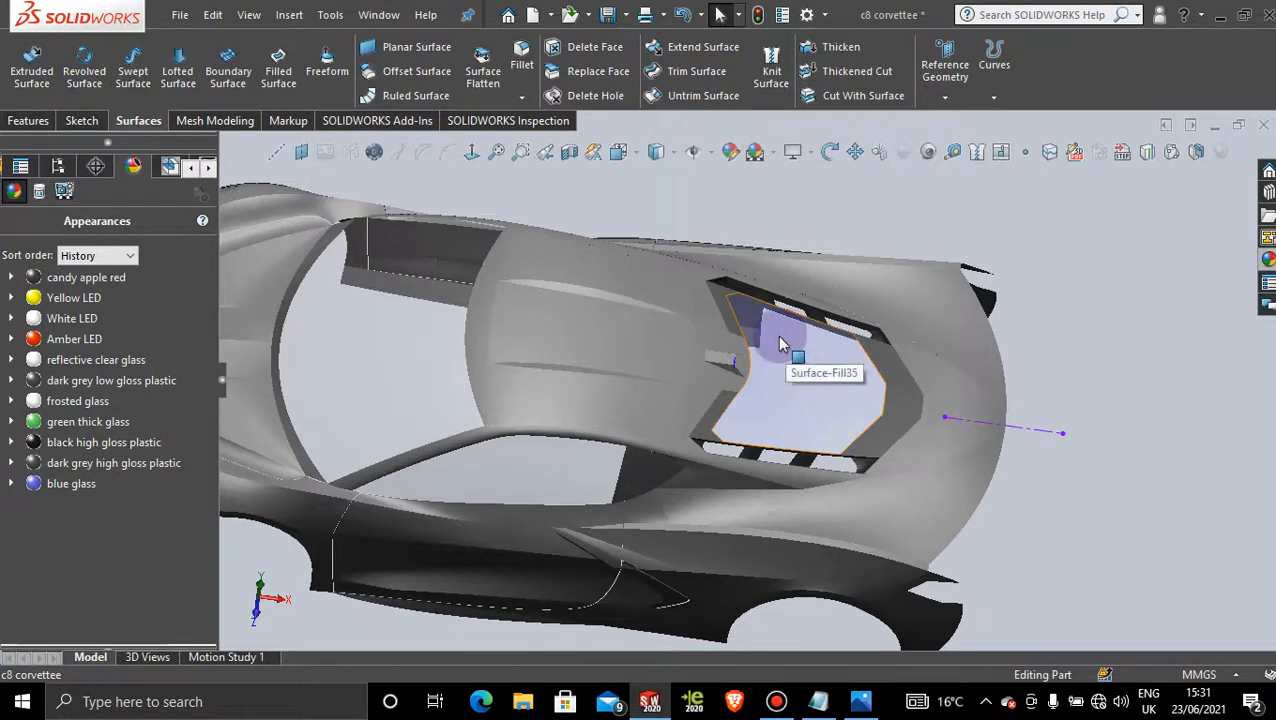
pyautogui.scroll(2, 822, 400)
pyautogui.moveTo(733, 388); pyautogui.dragTo(746, 348, button='middle')
pyautogui.scroll(-2, 818, 410)
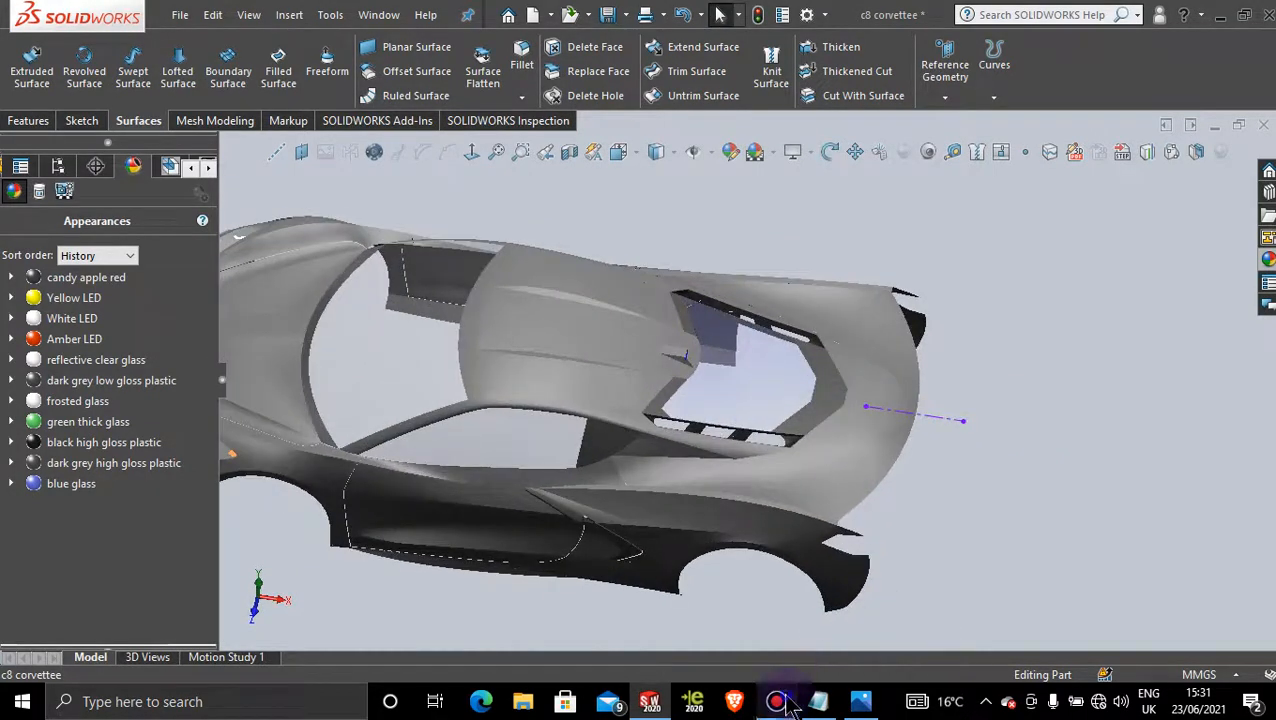
pyautogui.click(789, 705)
pyautogui.click(789, 705)
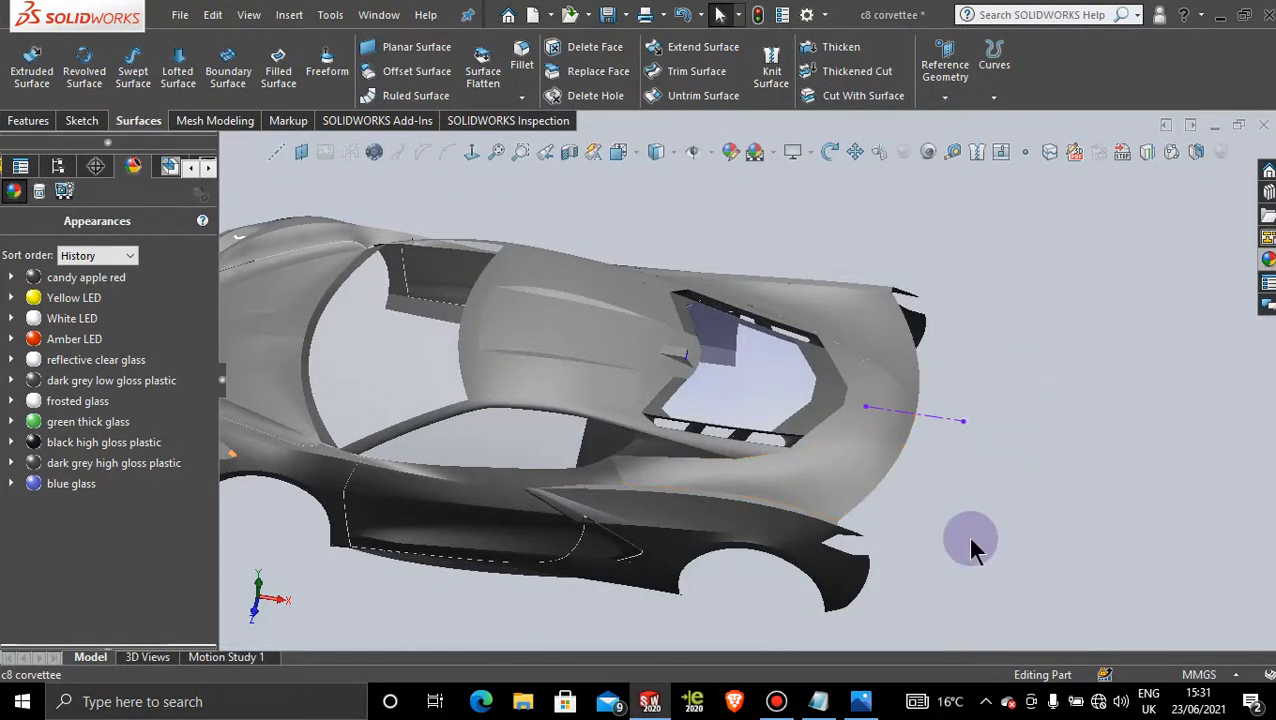
pyautogui.click(778, 702)
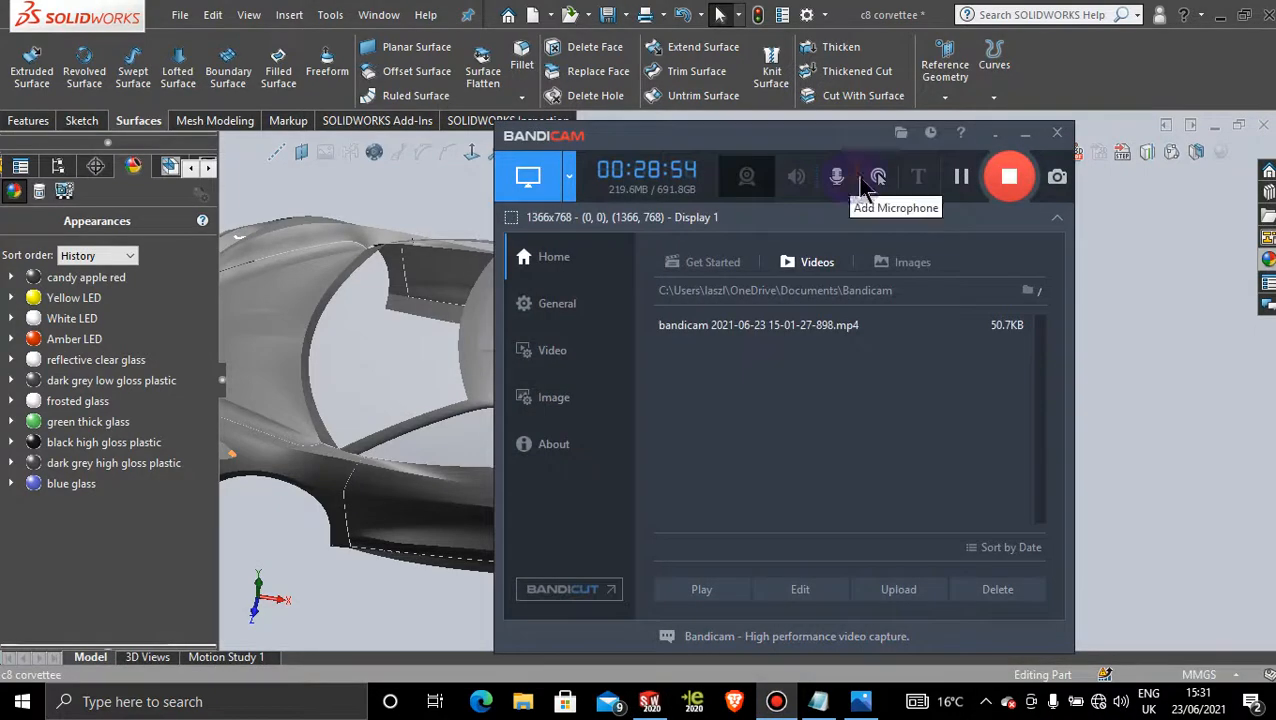